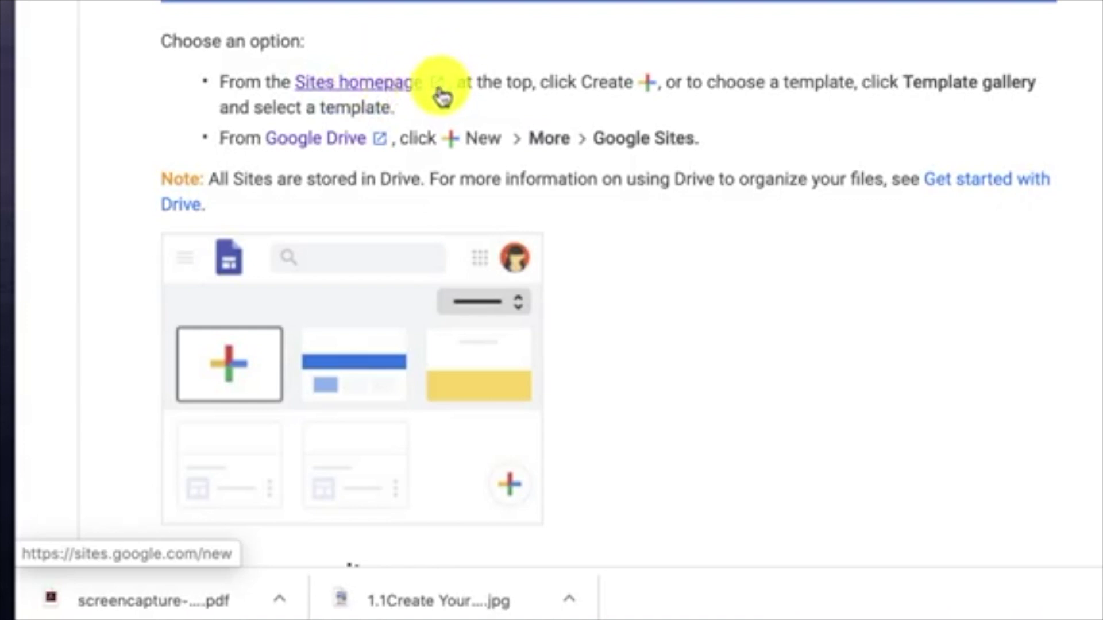
- Open the Sites homepage from the help article and show the full template gallery
{"action": "left_click", "coordinate": [393, 89]}
{"action": "scroll", "coordinate": [270, 252], "scroll_direction": "down", "scroll_amount": 2}
{"action": "scroll", "coordinate": [263, 270], "scroll_direction": "up", "scroll_amount": 3}
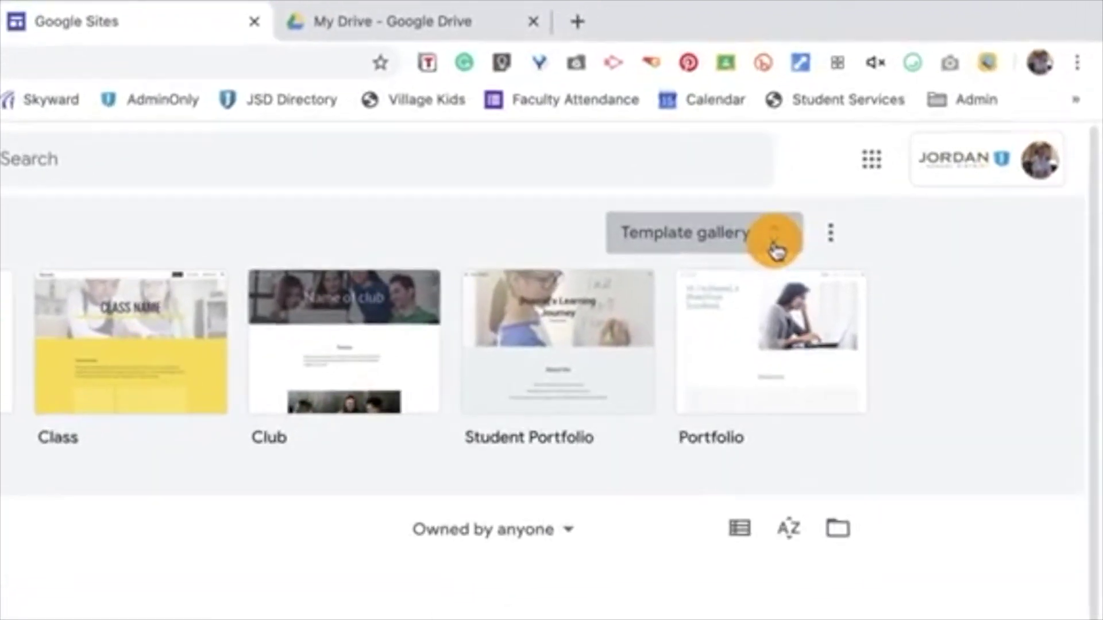
{"action": "left_click", "coordinate": [774, 244]}
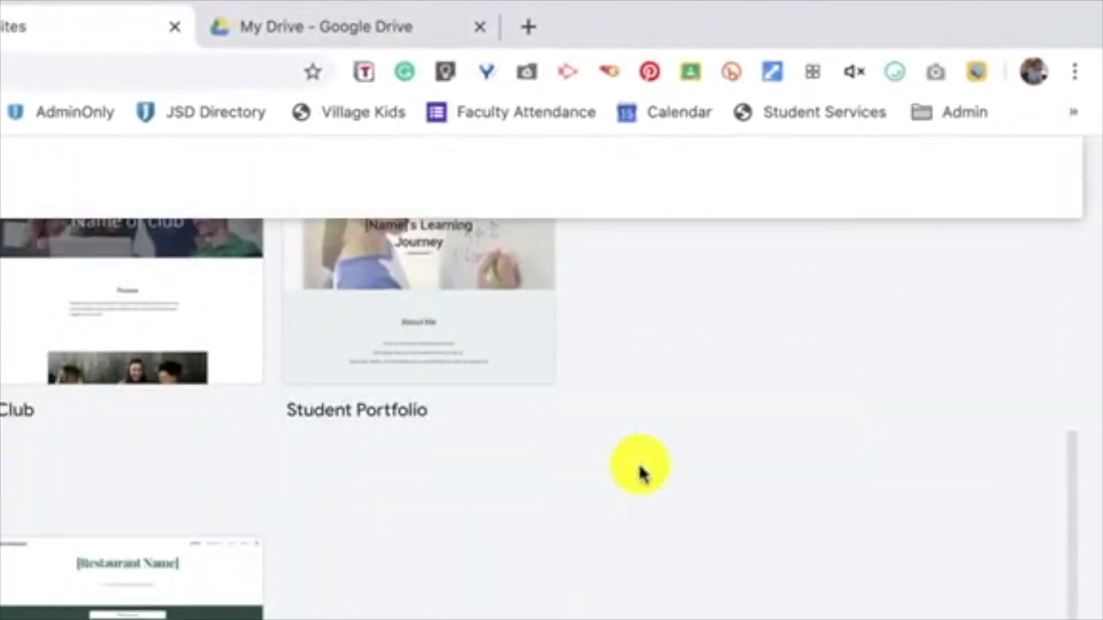
- Browse the template gallery and create a site from the Class template
{"action": "scroll", "coordinate": [640, 470], "scroll_direction": "down", "scroll_amount": 5}
{"action": "scroll", "coordinate": [789, 308], "scroll_direction": "up", "scroll_amount": 1}
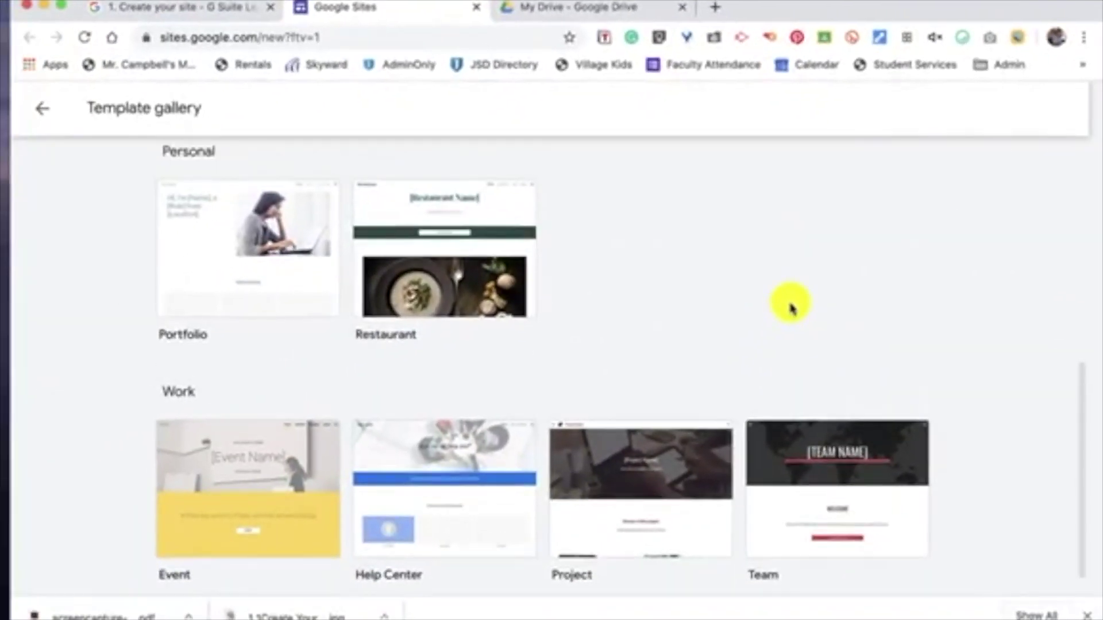
{"action": "scroll", "coordinate": [789, 308], "scroll_direction": "down", "scroll_amount": 1}
{"action": "scroll", "coordinate": [727, 316], "scroll_direction": "up", "scroll_amount": 5}
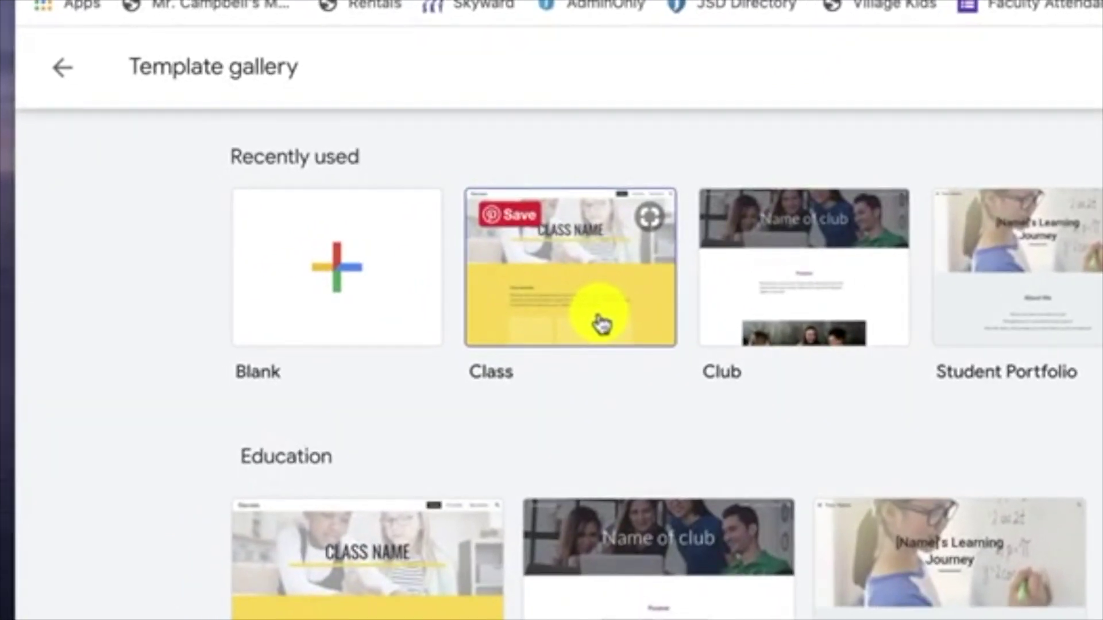
{"action": "left_click", "coordinate": [406, 281]}
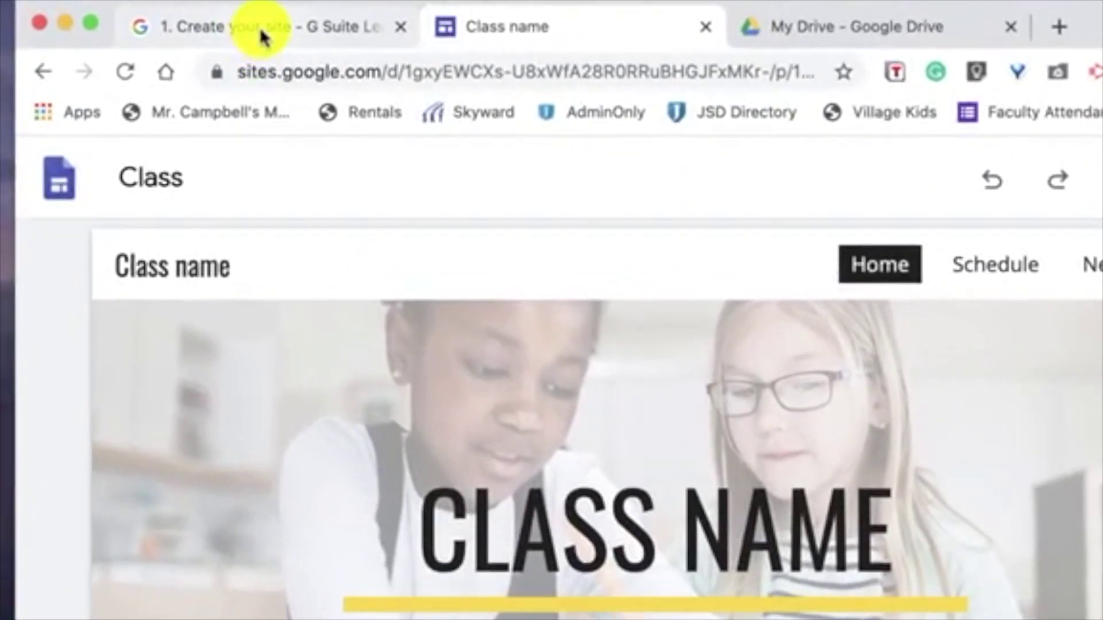
- Go from the help article to Google Drive and remove the newly created Class site
{"action": "left_click", "coordinate": [177, 7]}
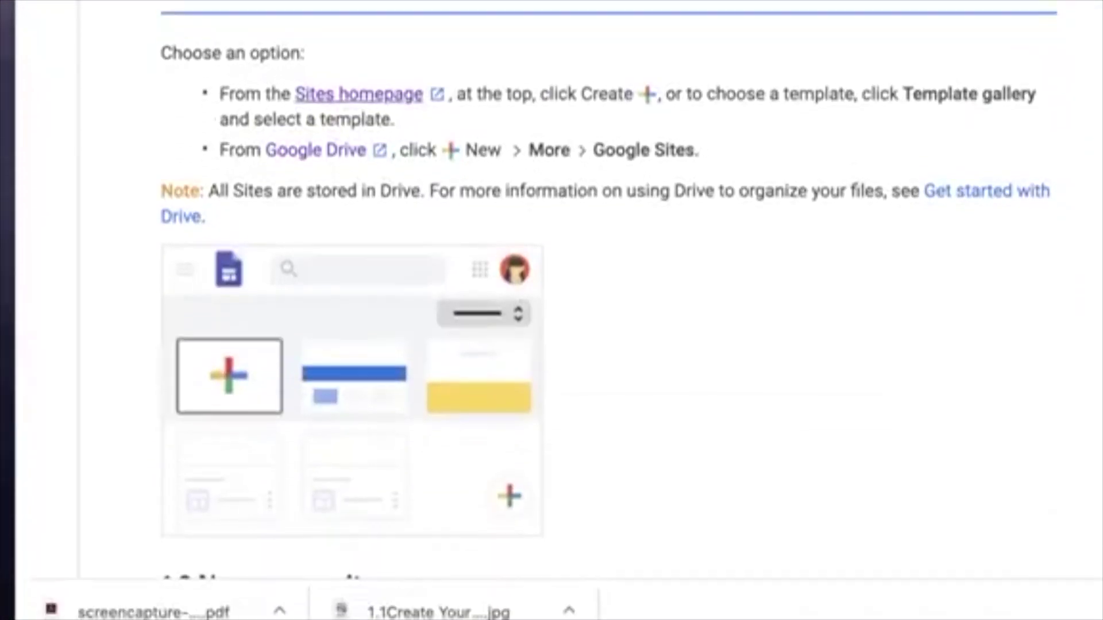
{"action": "left_click", "coordinate": [344, 142]}
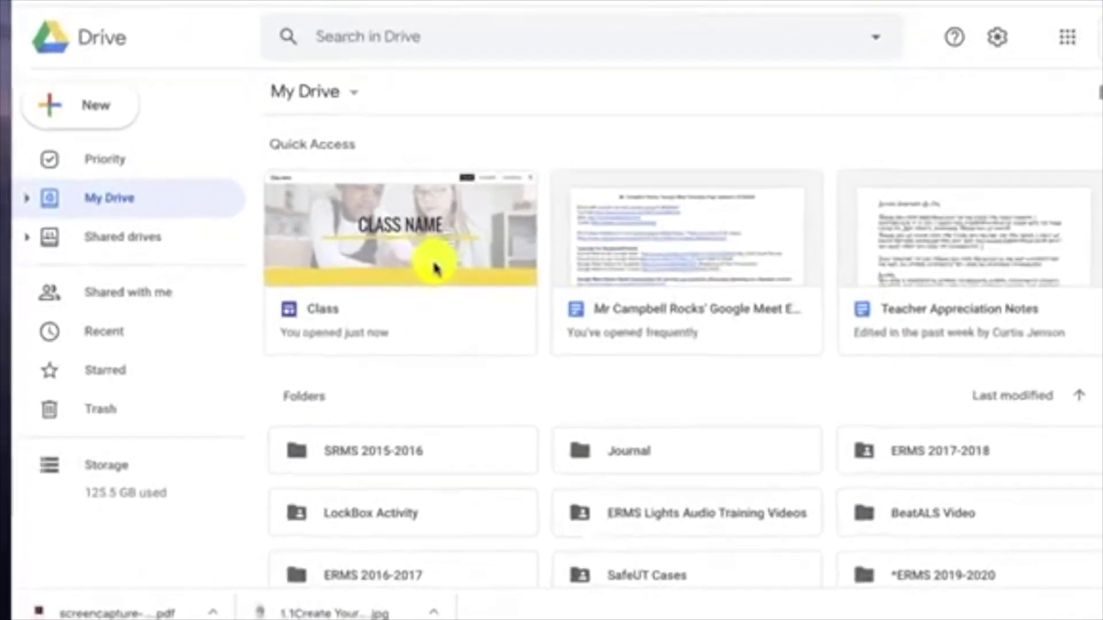
{"action": "left_click", "coordinate": [435, 268]}
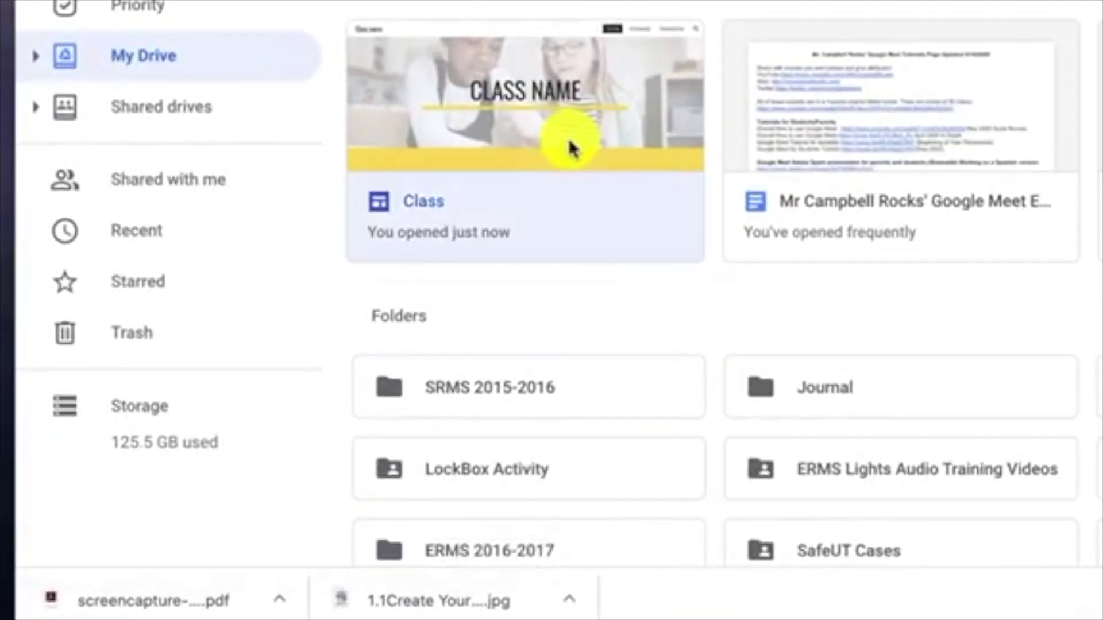
{"action": "right_click", "coordinate": [570, 149]}
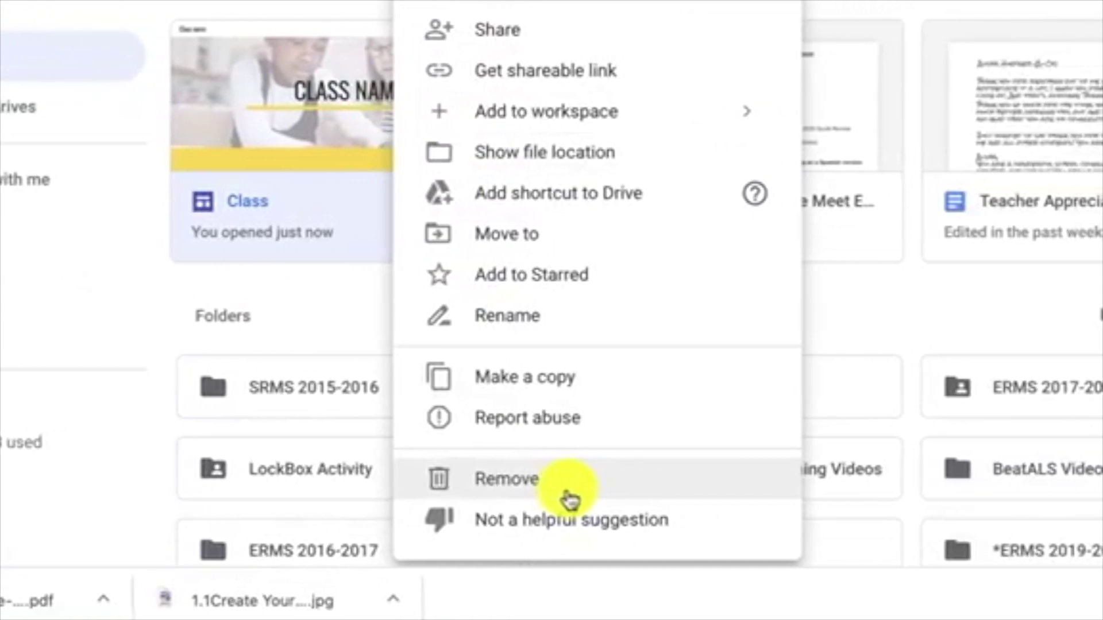
{"action": "left_click", "coordinate": [740, 491]}
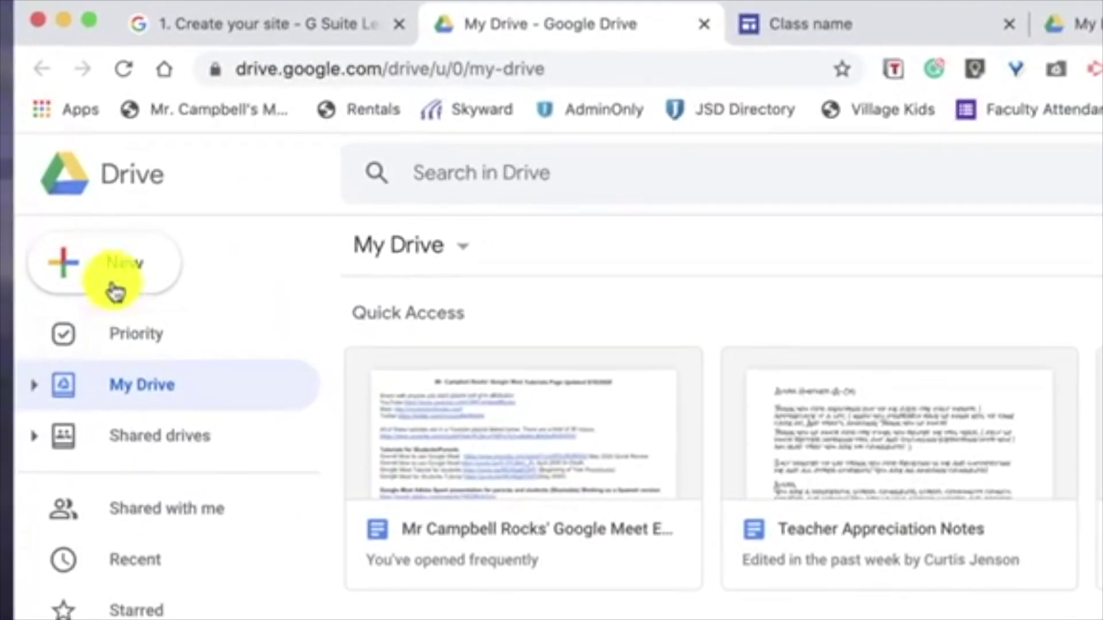
- Create a new blank Google Sites file from Drive
{"action": "left_click", "coordinate": [113, 269]}
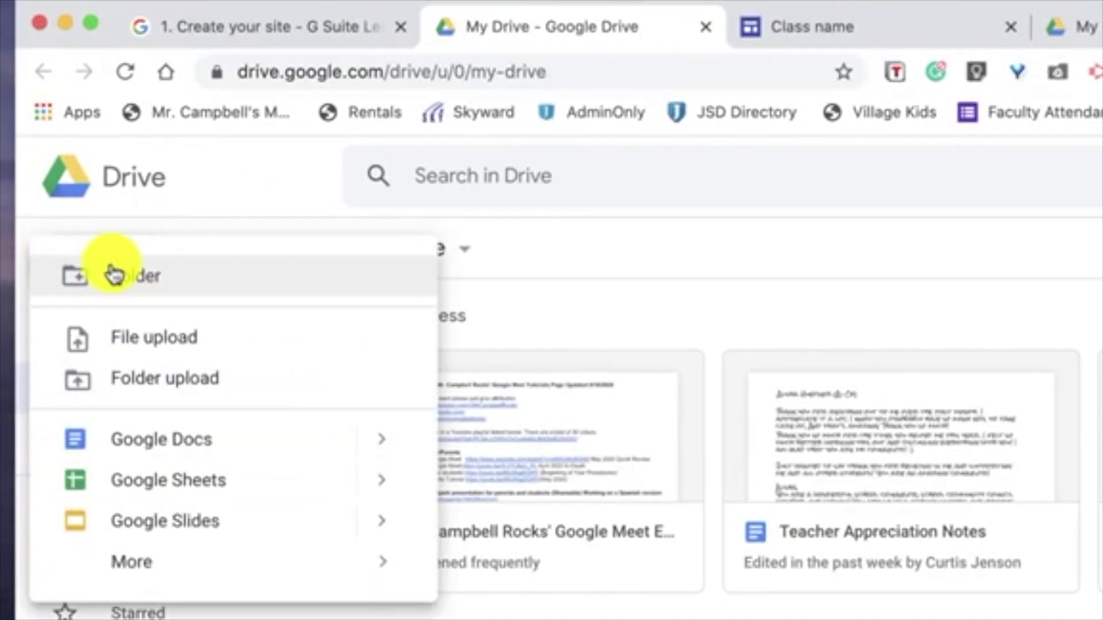
{"action": "mouse_move", "coordinate": [160, 562]}
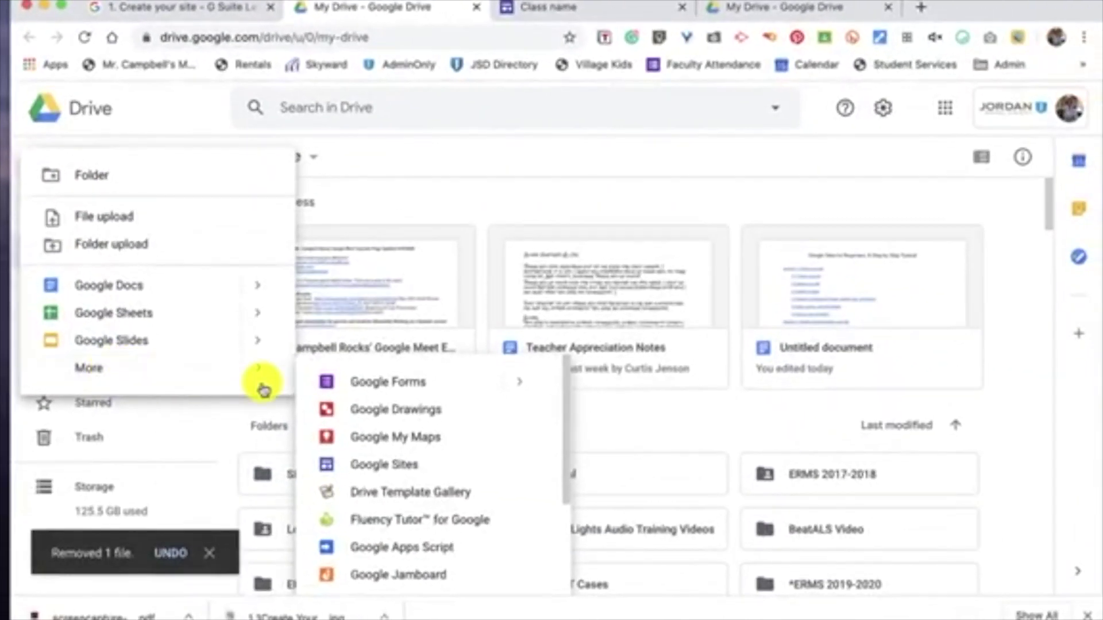
{"action": "scroll", "coordinate": [406, 472], "scroll_direction": "down", "scroll_amount": 5}
{"action": "scroll", "coordinate": [406, 473], "scroll_direction": "up", "scroll_amount": 5}
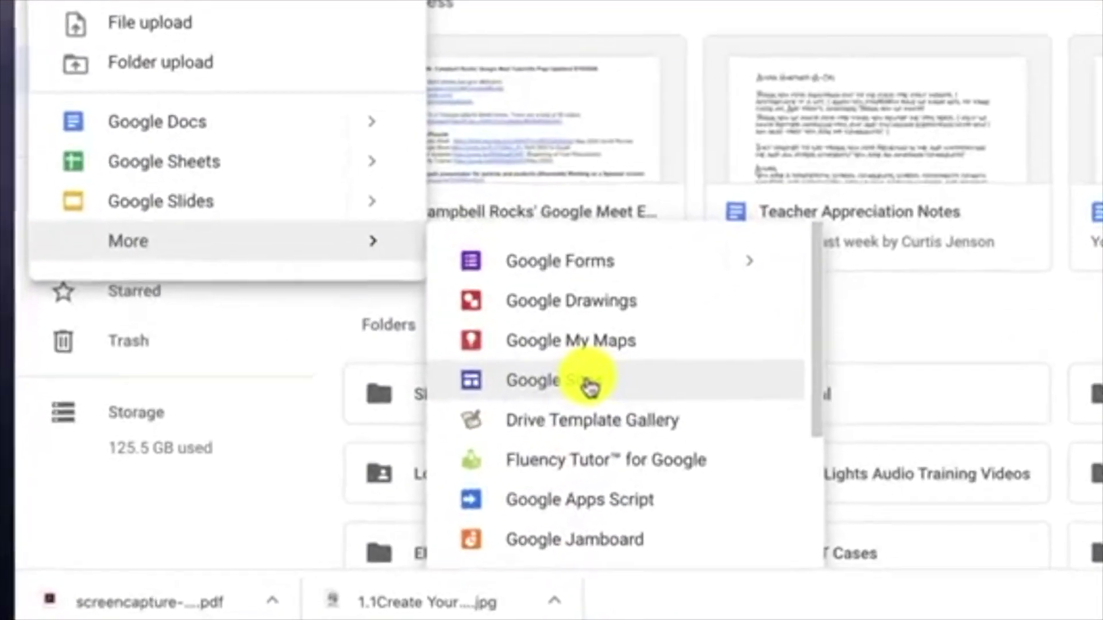
{"action": "left_click", "coordinate": [406, 473]}
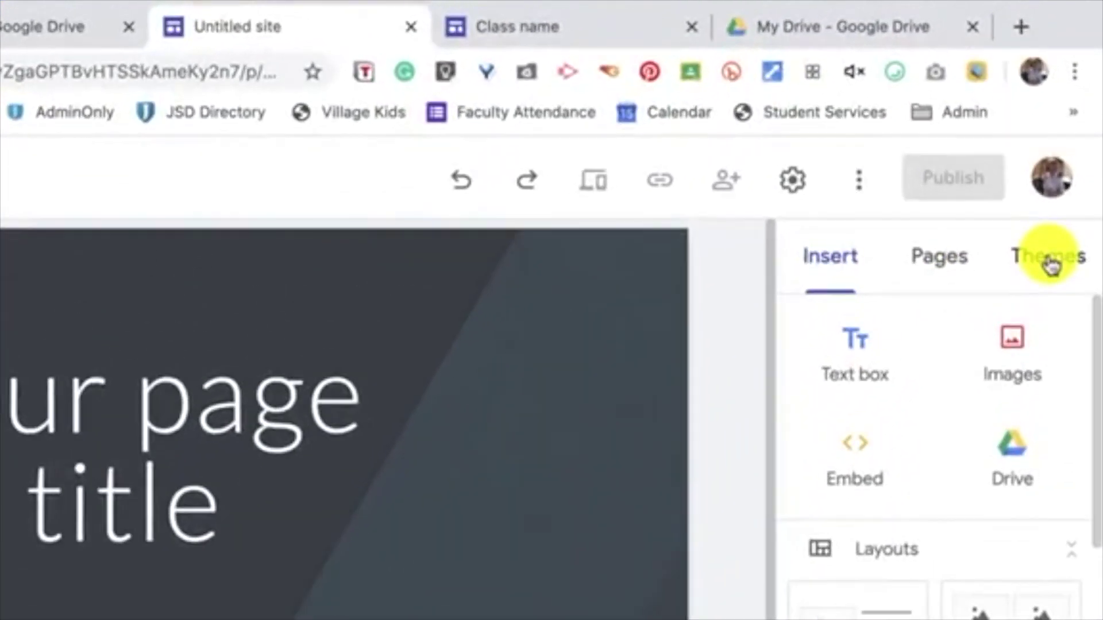
- Examine the themes, pages and insertable elements available for the untitled site
{"action": "left_click", "coordinate": [1067, 173]}
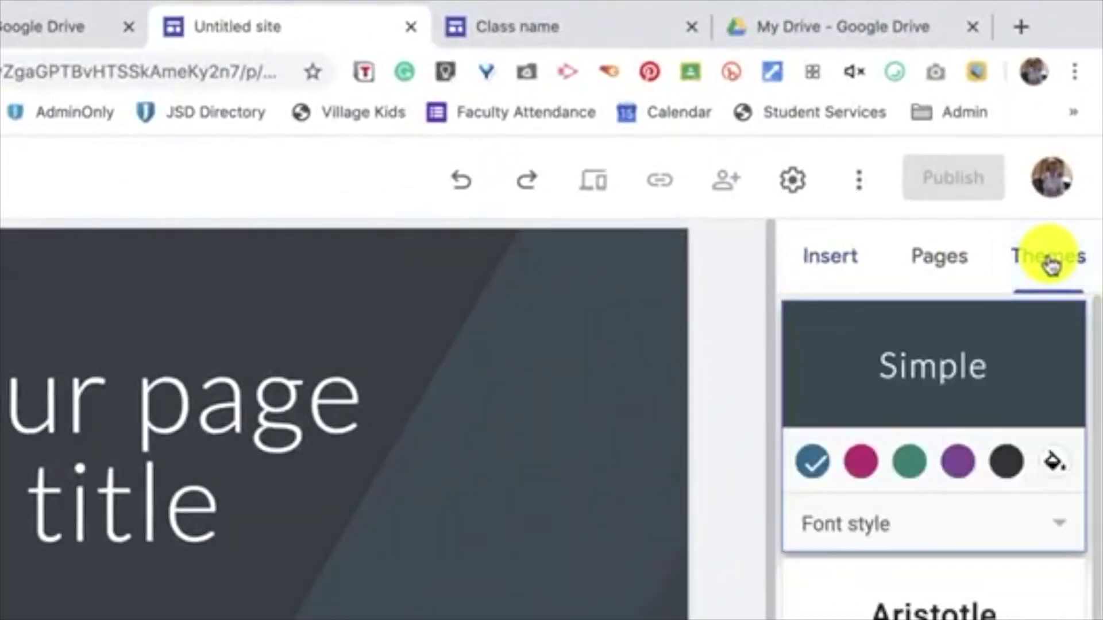
{"action": "left_click", "coordinate": [944, 266]}
{"action": "left_click", "coordinate": [851, 267]}
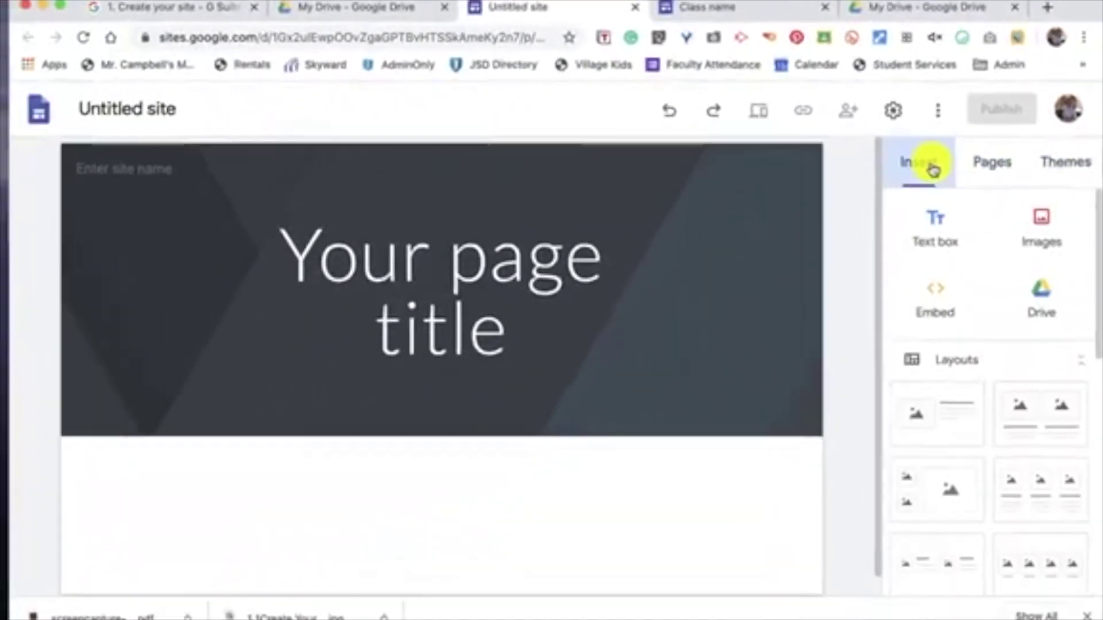
{"action": "mouse_move", "coordinate": [743, 364]}
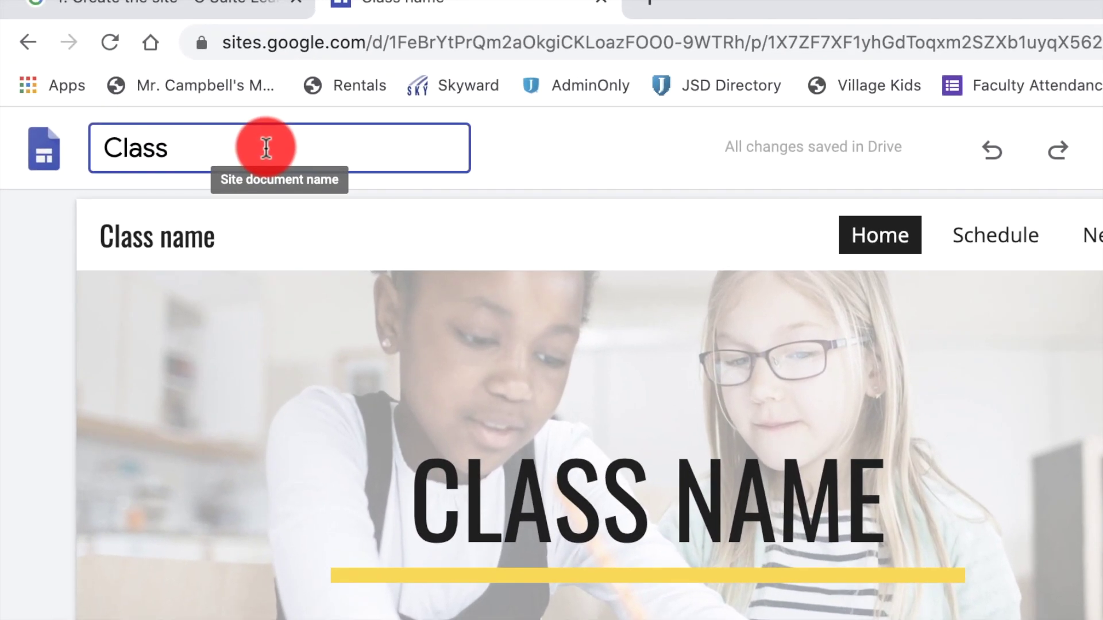
- Rename the Class site's document as "Google Site Tutorials"
{"action": "double_click", "coordinate": [180, 88]}
{"action": "type", "text": "G"}
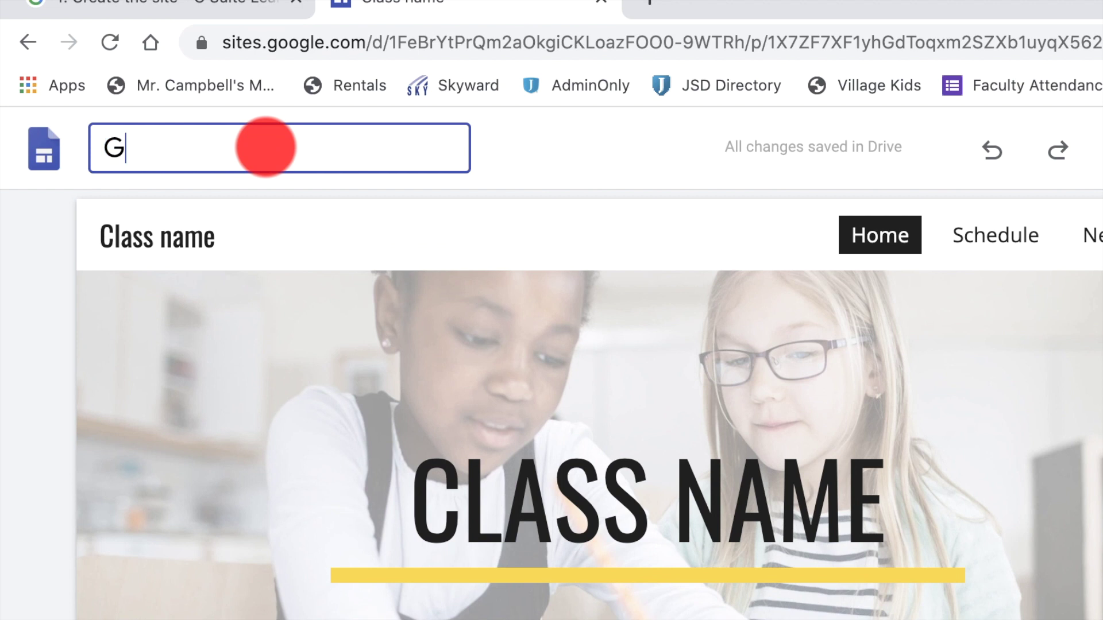
{"action": "type", "text": "oogle Site T"}
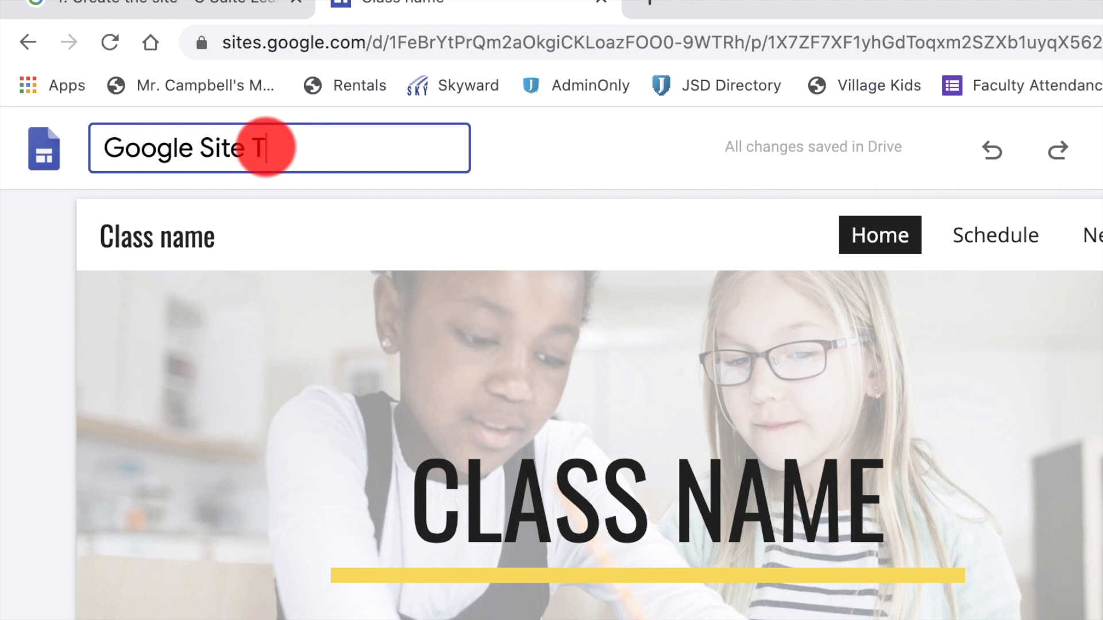
{"action": "type", "text": "utorials"}
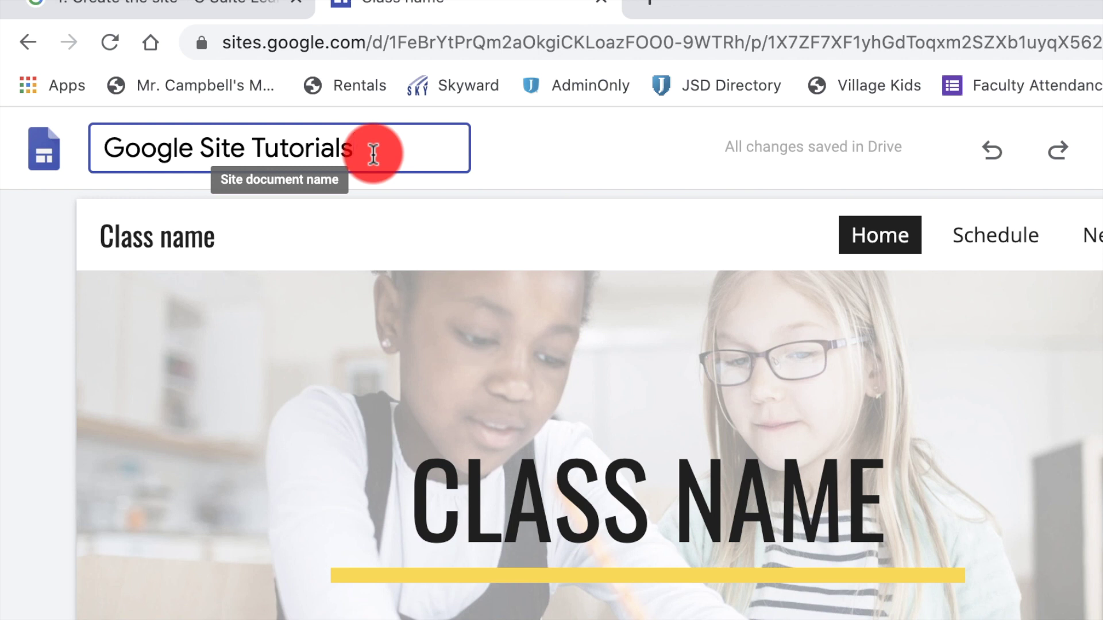
- Change the site name in the page's header bar to "Google Site Tutorials"
{"action": "mouse_move", "coordinate": [370, 222]}
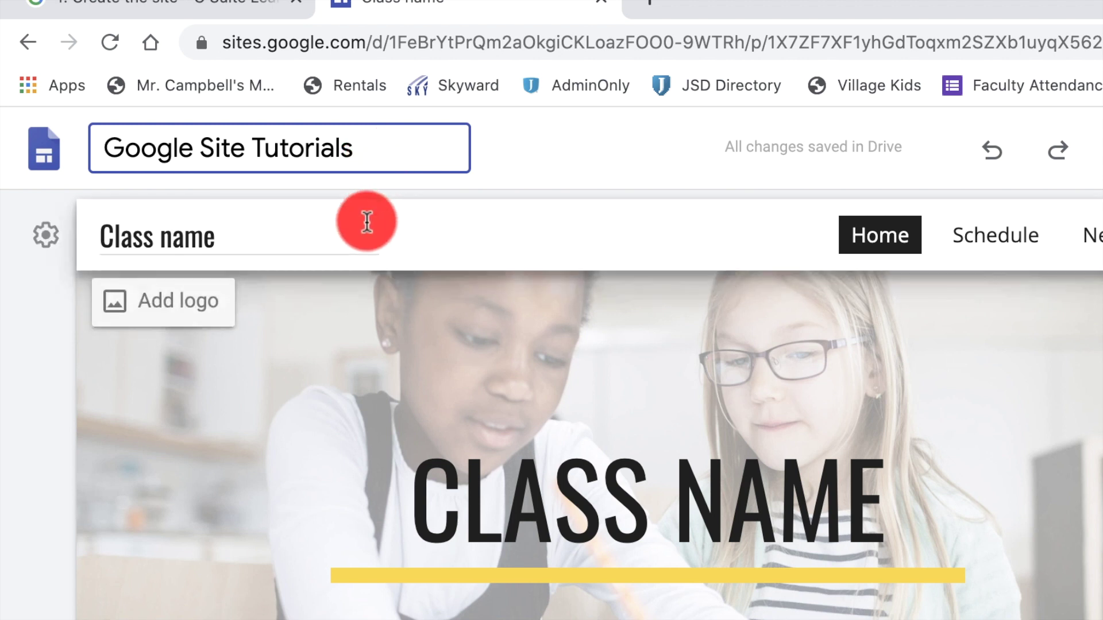
{"action": "triple_click", "coordinate": [264, 232]}
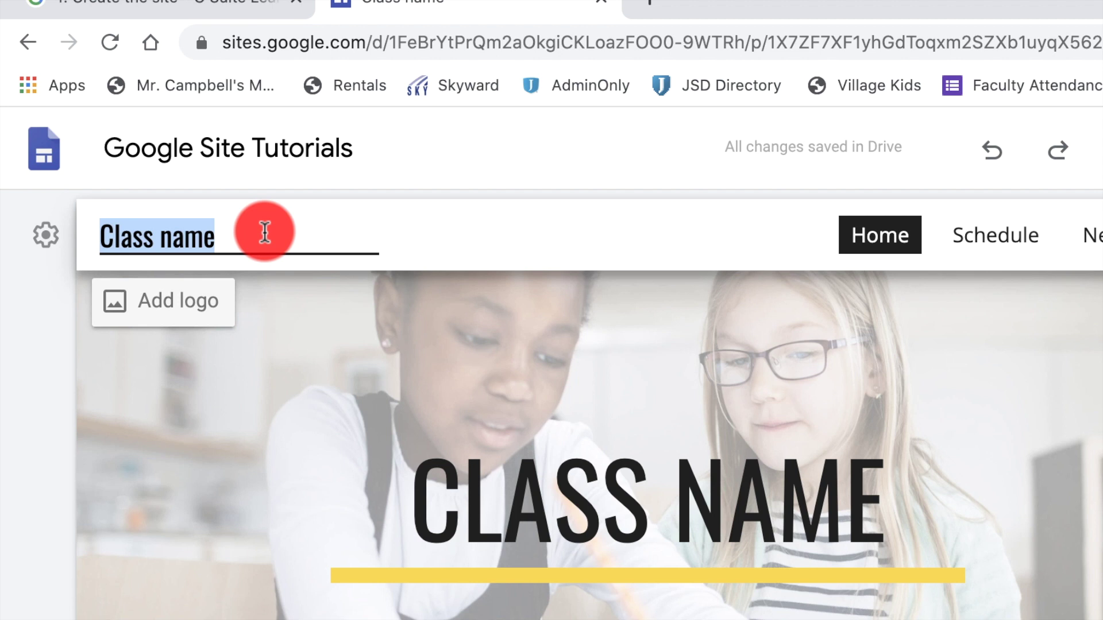
{"action": "type", "text": "Google Stie"}
{"action": "key", "text": "BackSpace"}
{"action": "key", "text": "BackSpace"}
{"action": "type", "text": "ite T"}
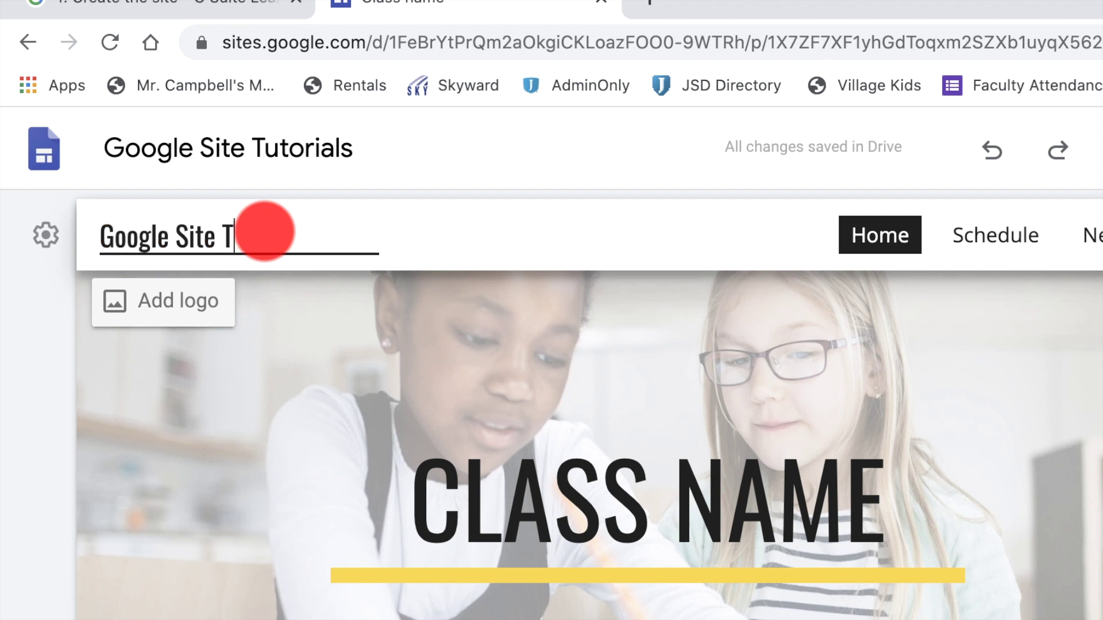
{"action": "type", "text": "uroial"}
{"action": "key", "text": "BackSpace"}
{"action": "key", "text": "BackSpace"}
{"action": "key", "text": "BackSpace"}
{"action": "key", "text": "BackSpace"}
{"action": "key", "text": "BackSpace"}
{"action": "type", "text": "tur"}
{"action": "key", "text": "BackSpace"}
{"action": "key", "text": "BackSpace"}
{"action": "type", "text": "orials"}
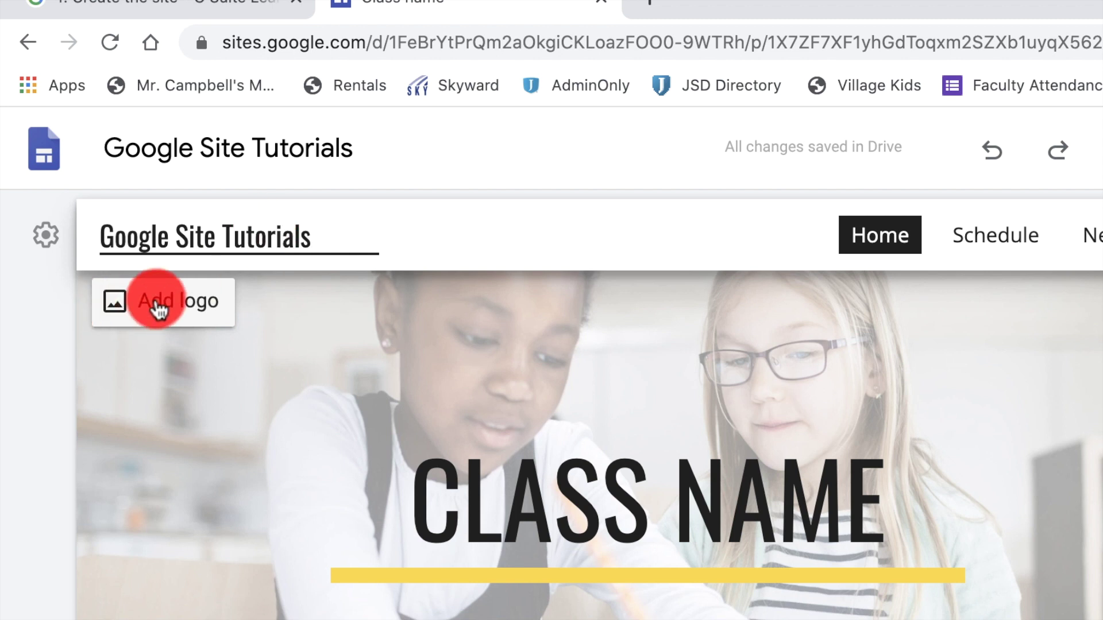
- Replace the banner title "CLASS NAME" with "HOME PAGE"
{"action": "scroll", "coordinate": [863, 460], "scroll_direction": "down", "scroll_amount": 1}
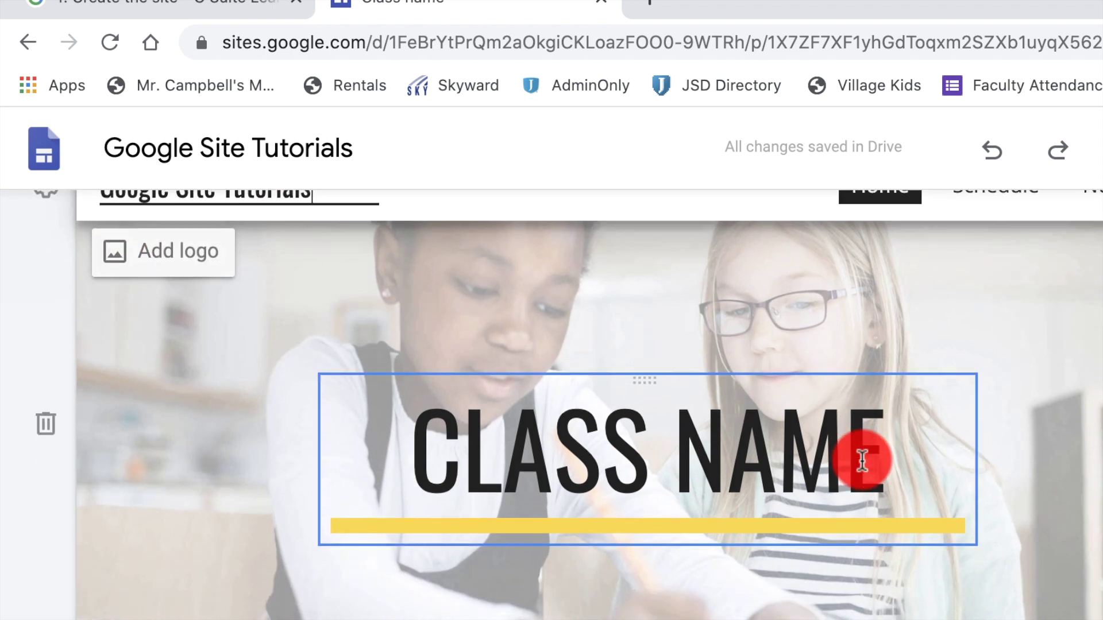
{"action": "scroll", "coordinate": [663, 493], "scroll_direction": "up", "scroll_amount": 1}
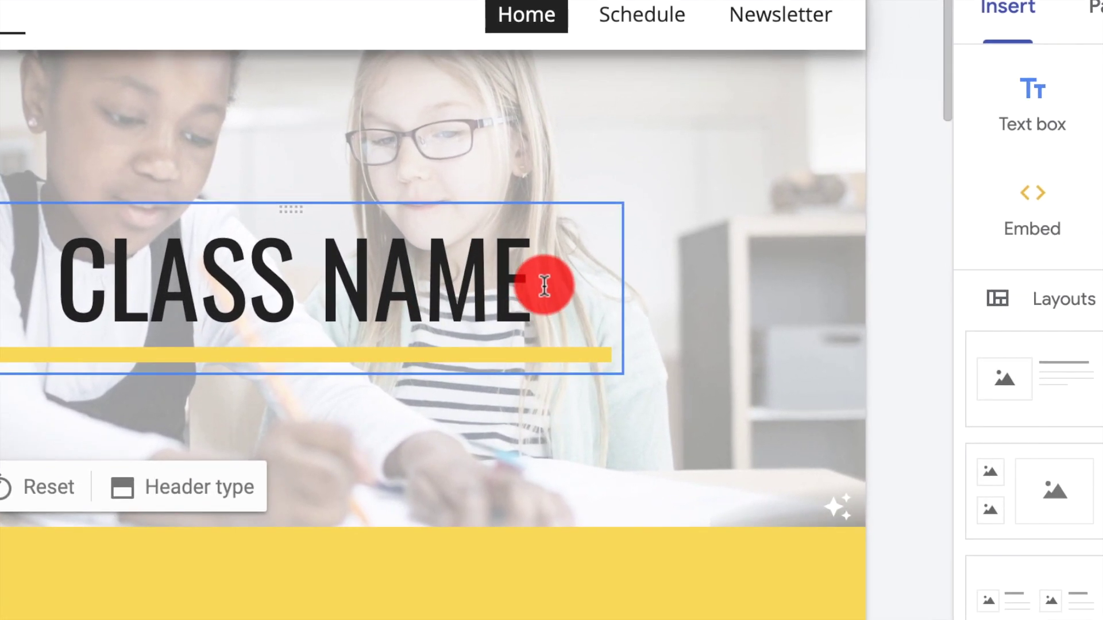
{"action": "triple_click", "coordinate": [546, 285]}
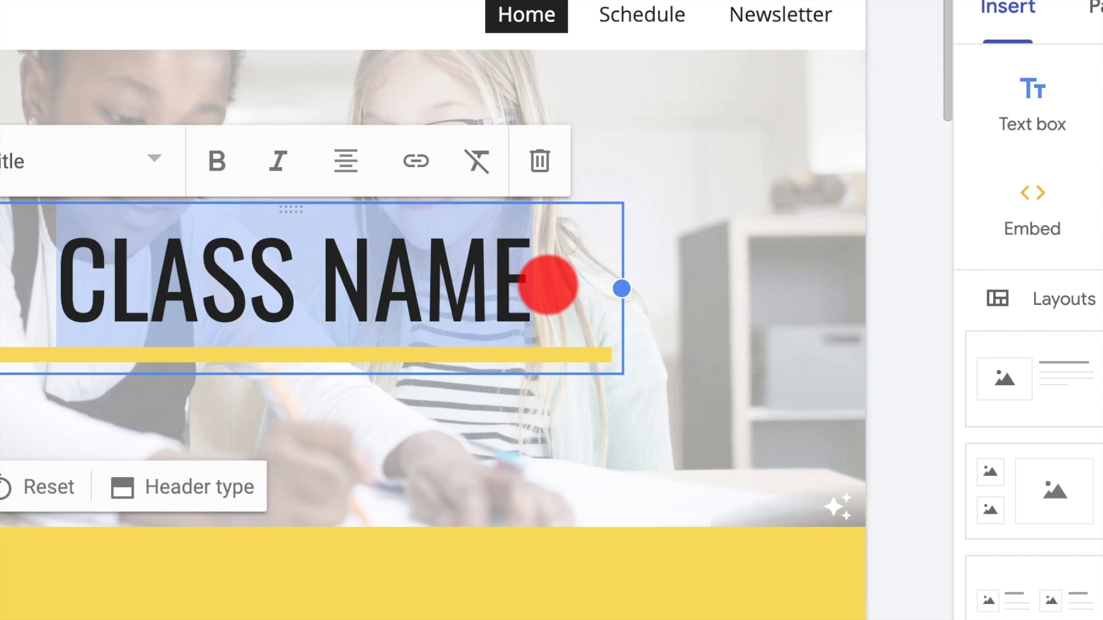
{"action": "type", "text": "HPM"}
{"action": "key", "text": "BackSpace"}
{"action": "key", "text": "BackSpace"}
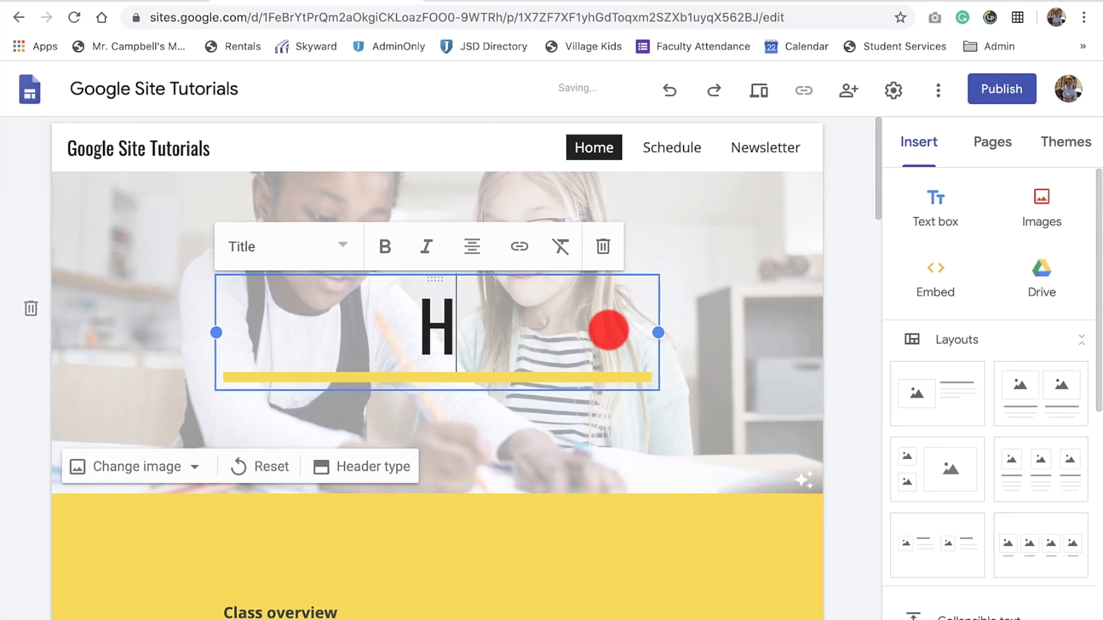
{"action": "type", "text": "OME PAGE"}
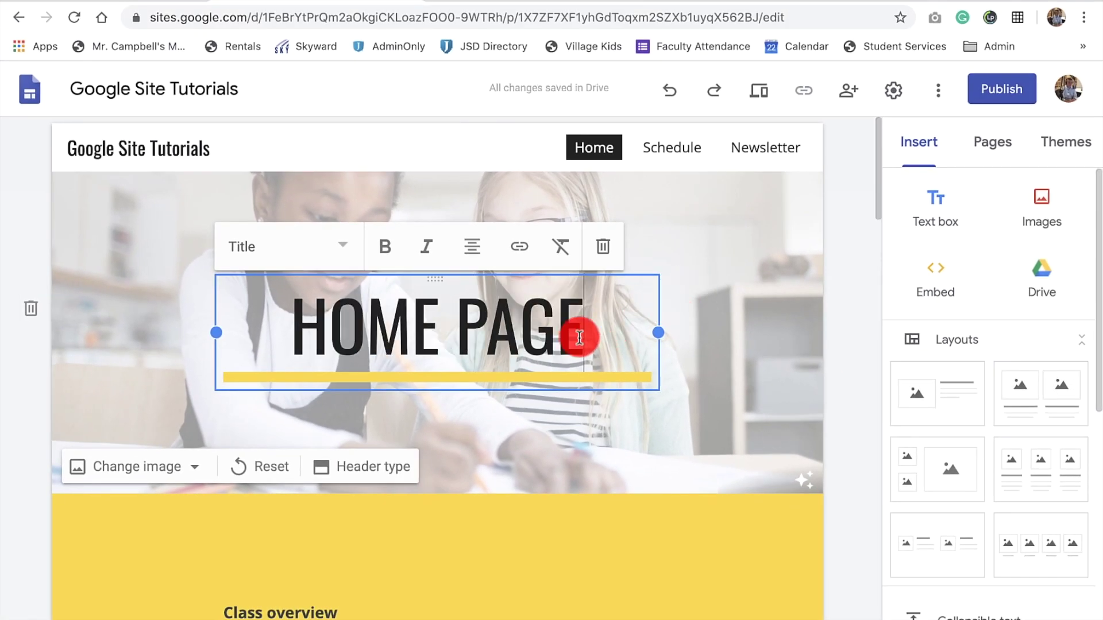
{"action": "left_click", "coordinate": [706, 276]}
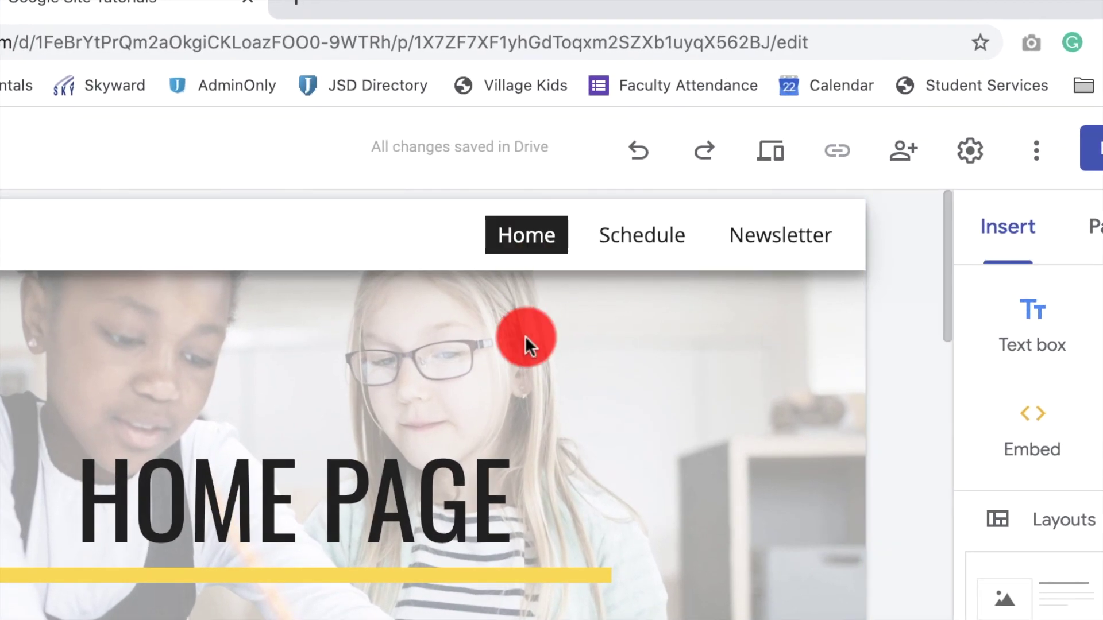
{"action": "left_click", "coordinate": [414, 425]}
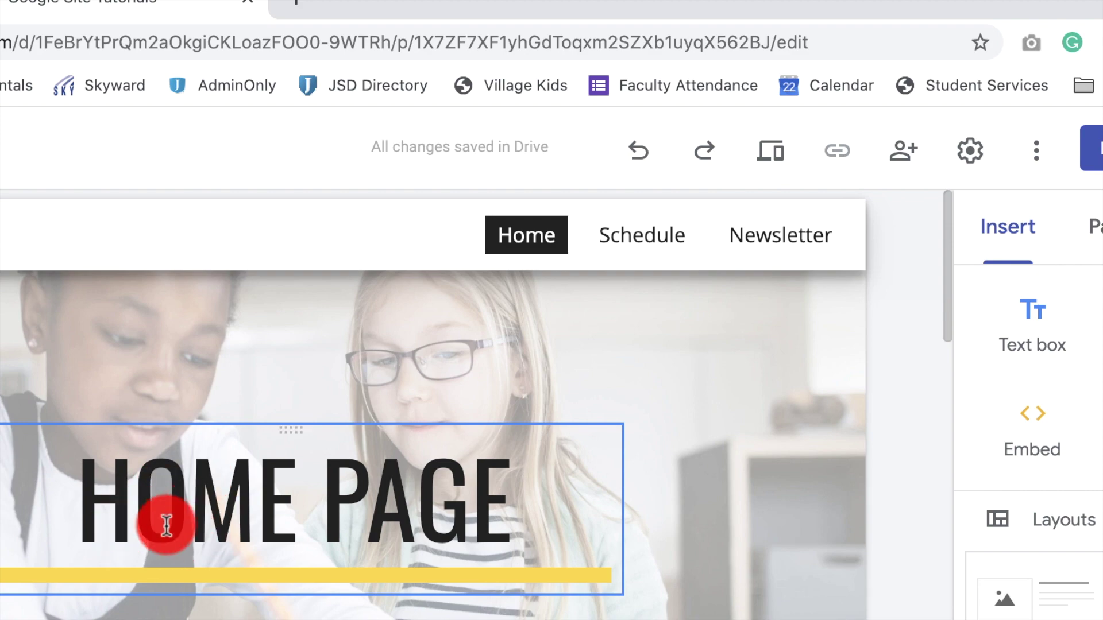
- Review the home page's template sections and the content layouts available for insertion
{"action": "scroll", "coordinate": [158, 542], "scroll_direction": "down", "scroll_amount": 12}
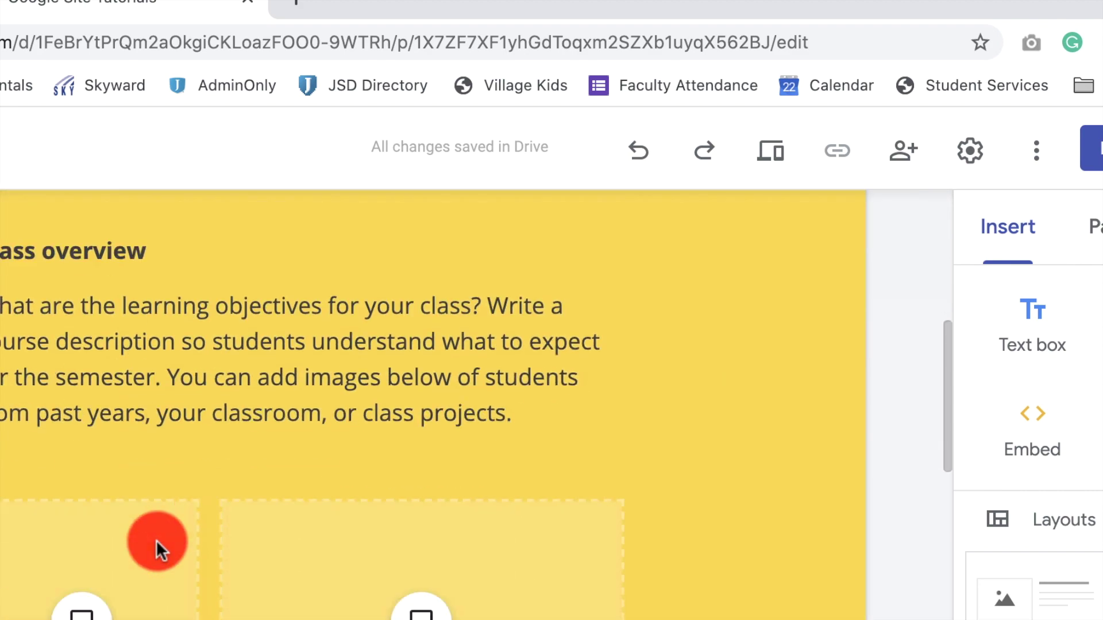
{"action": "scroll", "coordinate": [157, 540], "scroll_direction": "up", "scroll_amount": 12}
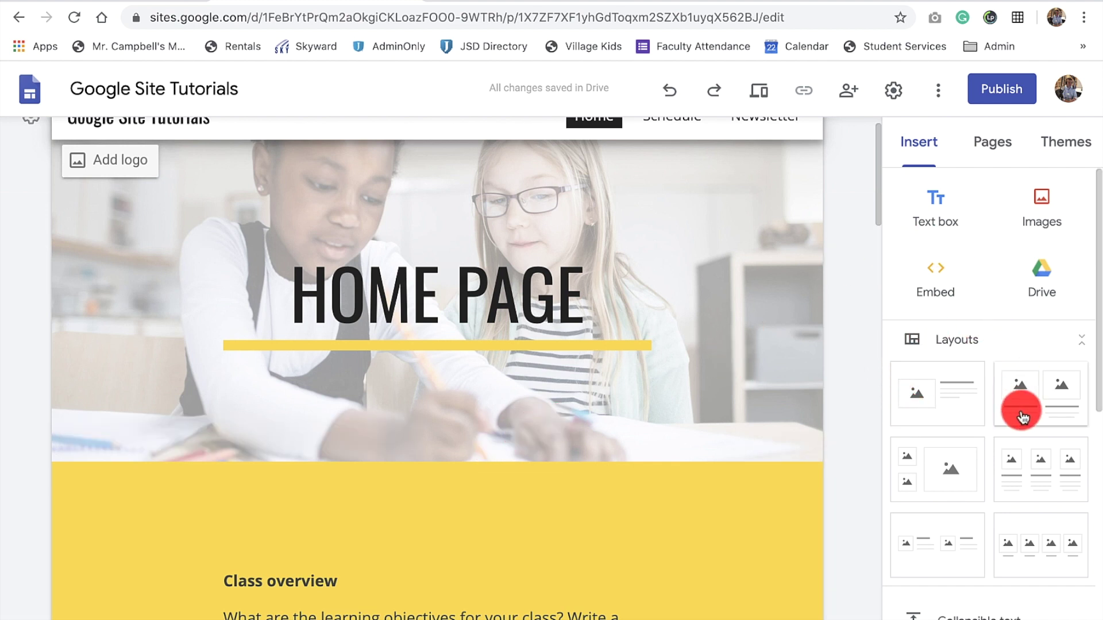
{"action": "scroll", "coordinate": [1022, 405], "scroll_direction": "down", "scroll_amount": 3}
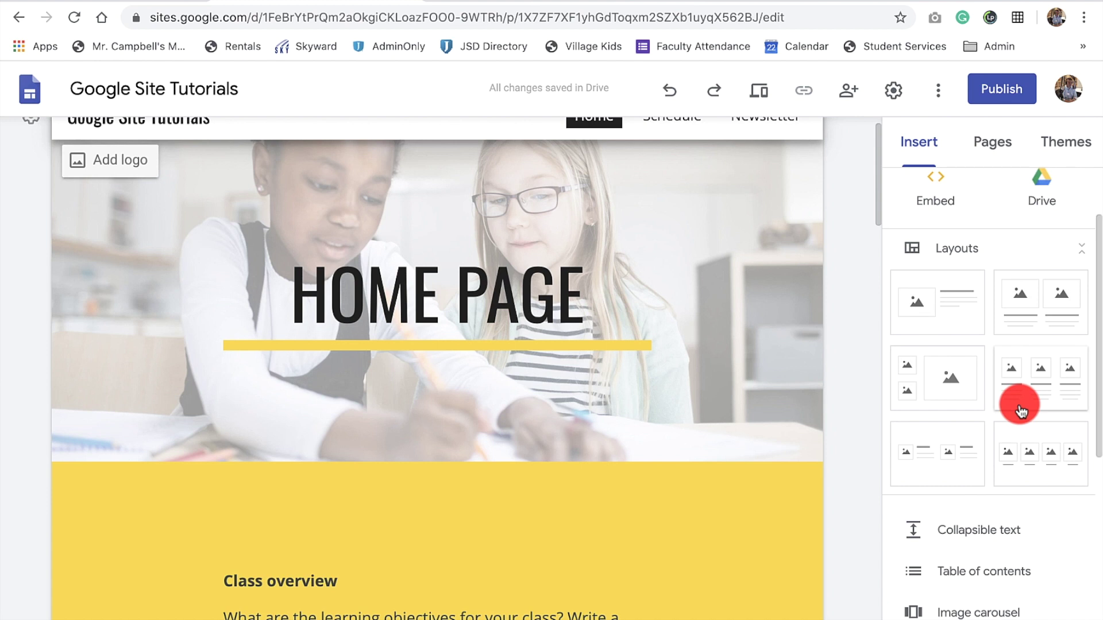
{"action": "scroll", "coordinate": [1019, 402], "scroll_direction": "up", "scroll_amount": 1}
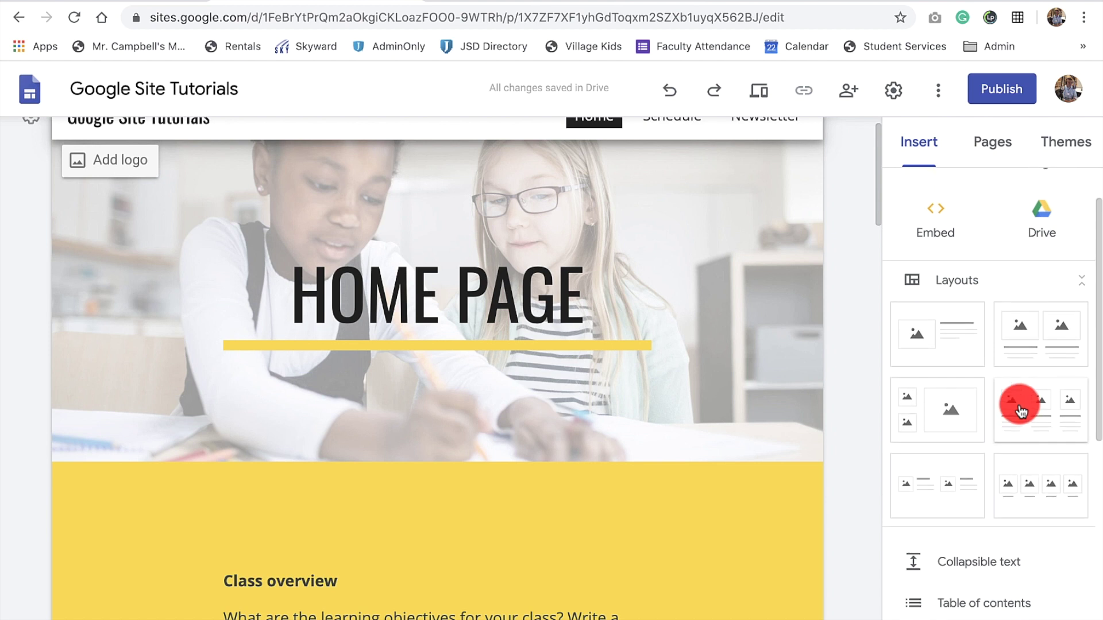
- Collapse the list of content layouts and expand it again
{"action": "scroll", "coordinate": [764, 380], "scroll_direction": "up", "scroll_amount": 1}
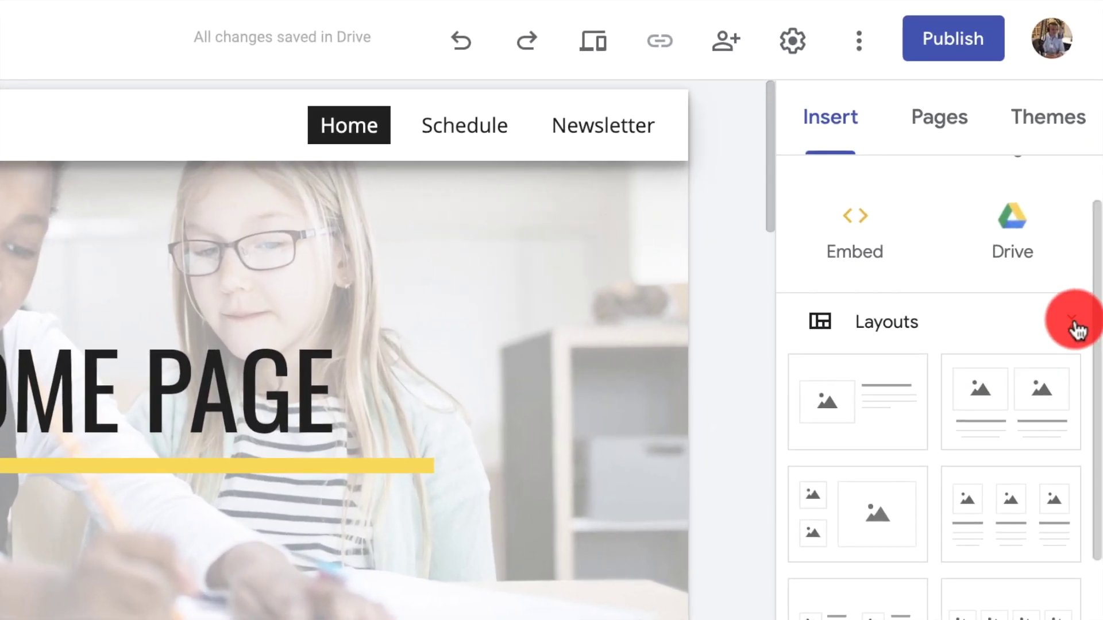
{"action": "left_click", "coordinate": [1083, 283]}
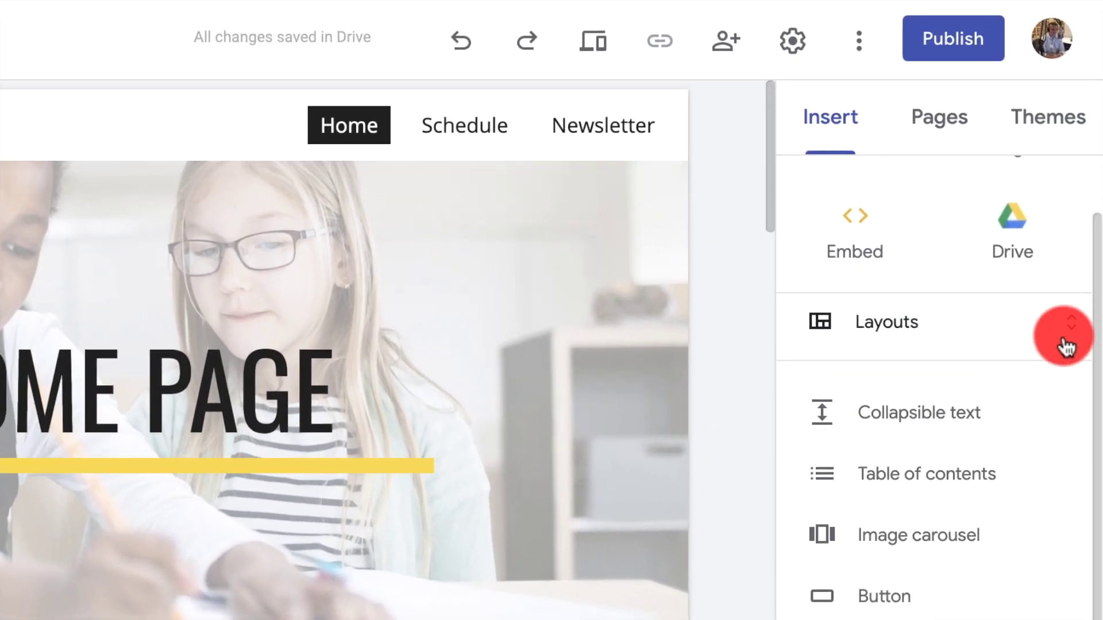
{"action": "left_click", "coordinate": [1073, 333]}
{"action": "left_click", "coordinate": [1074, 332]}
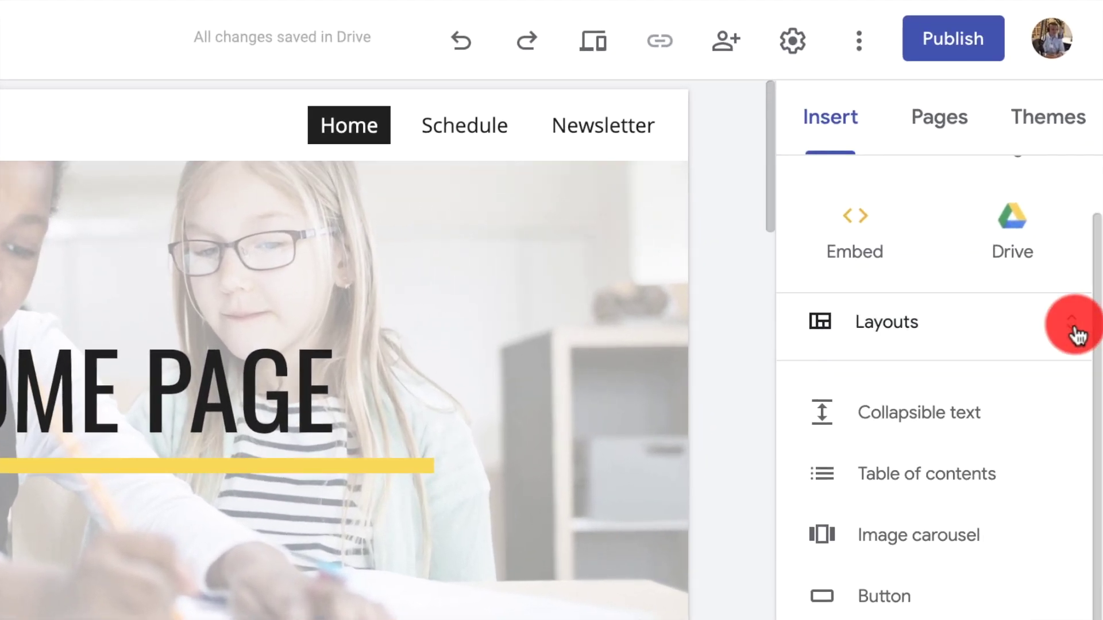
{"action": "left_click", "coordinate": [1075, 332]}
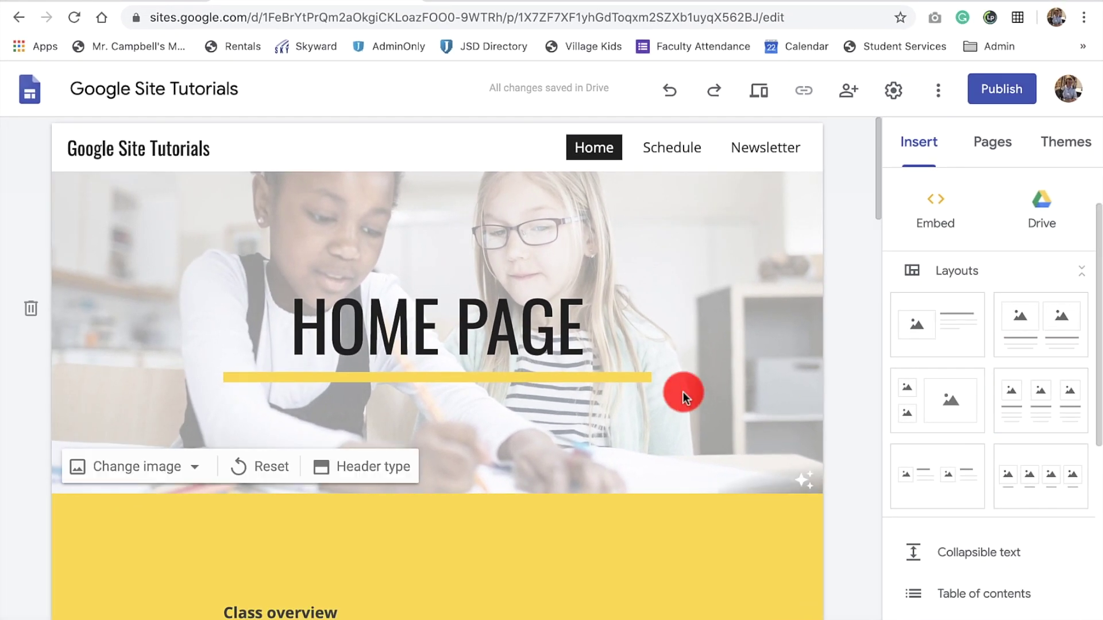
- Insert the layout of three images with headings and text below twice on the home page
{"action": "scroll", "coordinate": [684, 391], "scroll_direction": "down", "scroll_amount": 1}
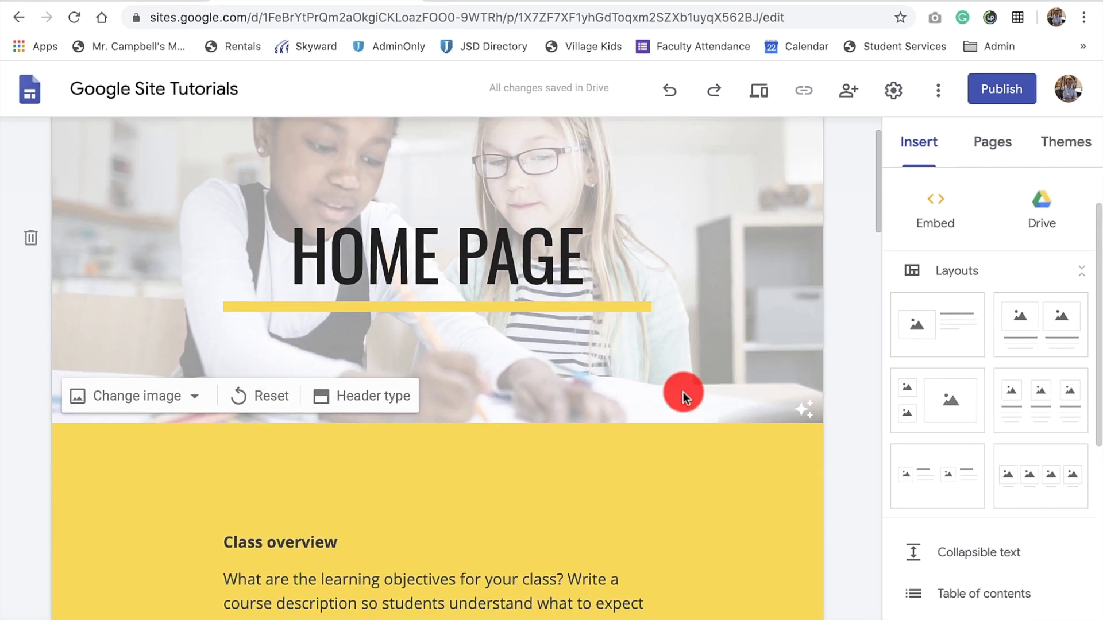
{"action": "left_click", "coordinate": [1028, 402]}
{"action": "scroll", "coordinate": [669, 425], "scroll_direction": "up", "scroll_amount": 5}
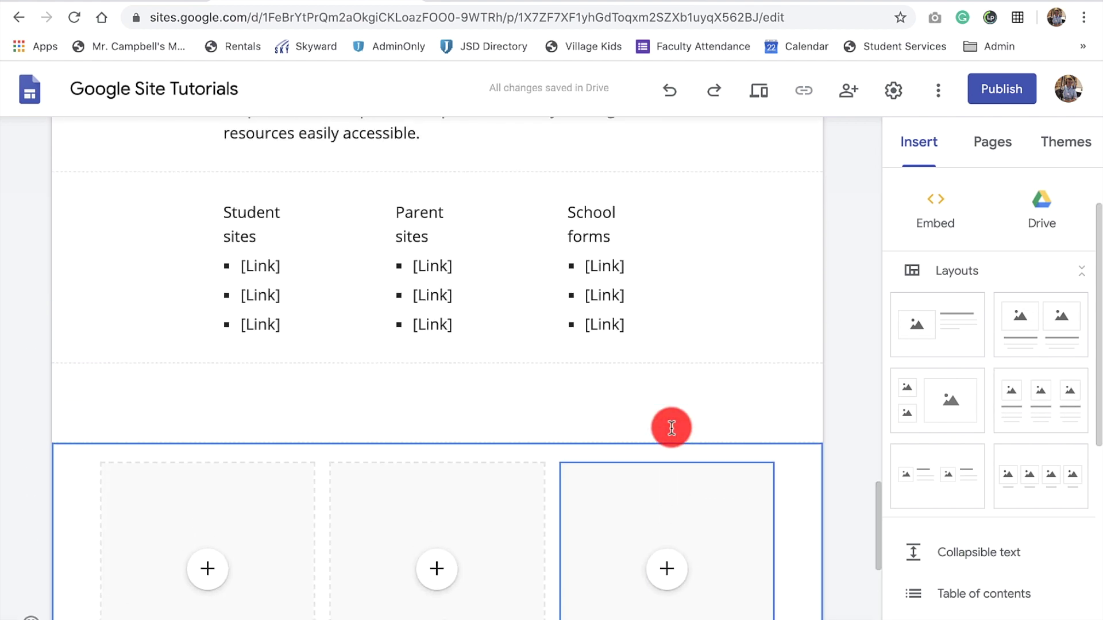
{"action": "left_click", "coordinate": [1019, 399]}
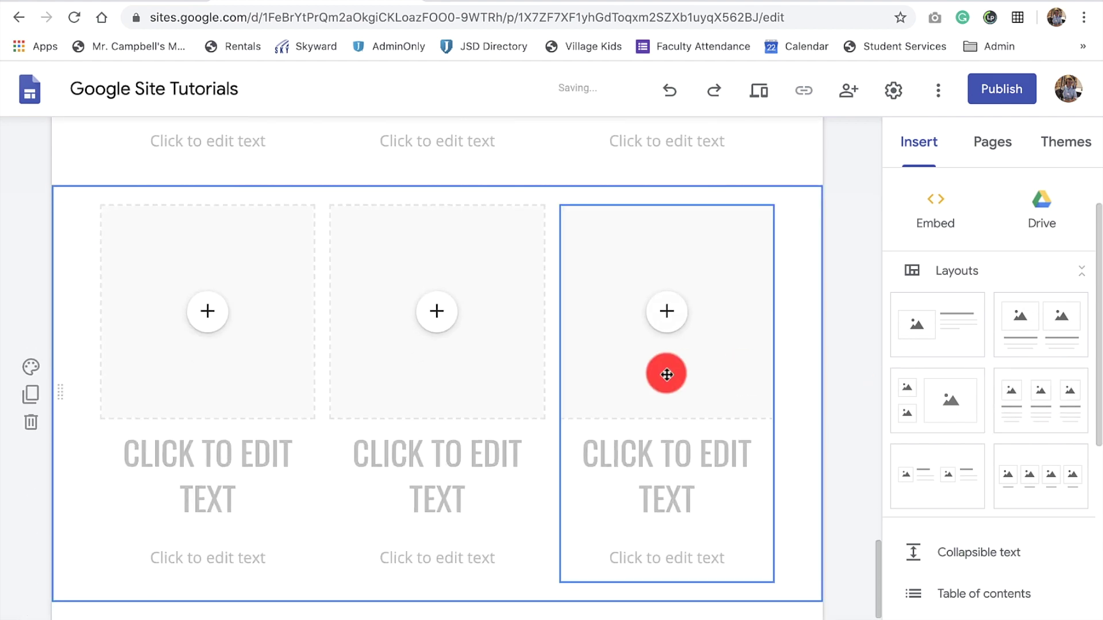
{"action": "scroll", "coordinate": [667, 374], "scroll_direction": "up", "scroll_amount": 10}
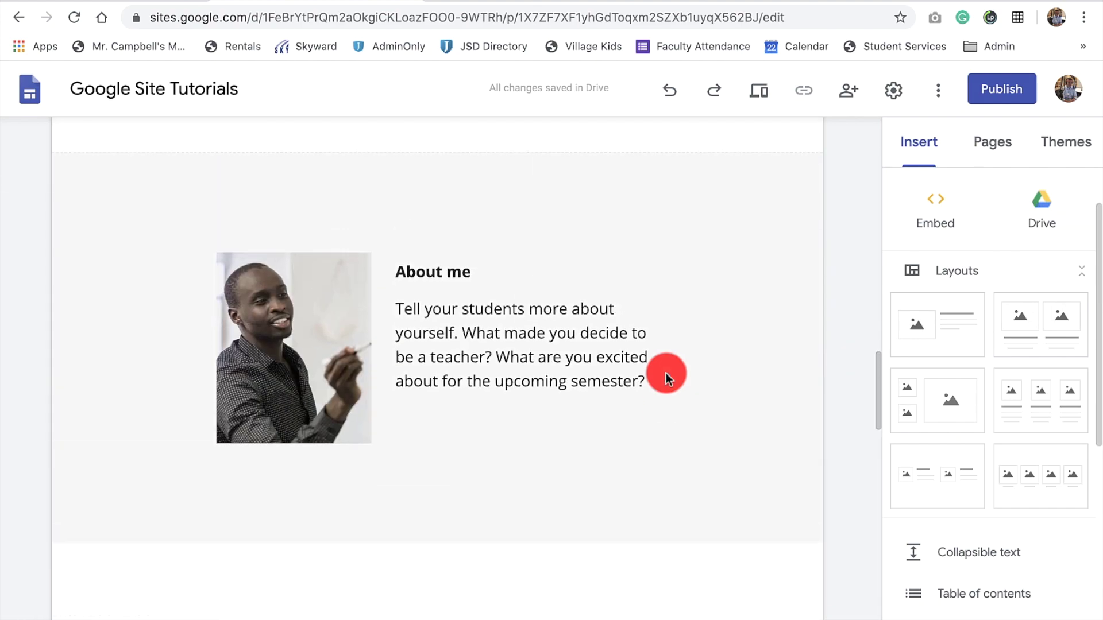
{"action": "scroll", "coordinate": [666, 373], "scroll_direction": "up", "scroll_amount": 10}
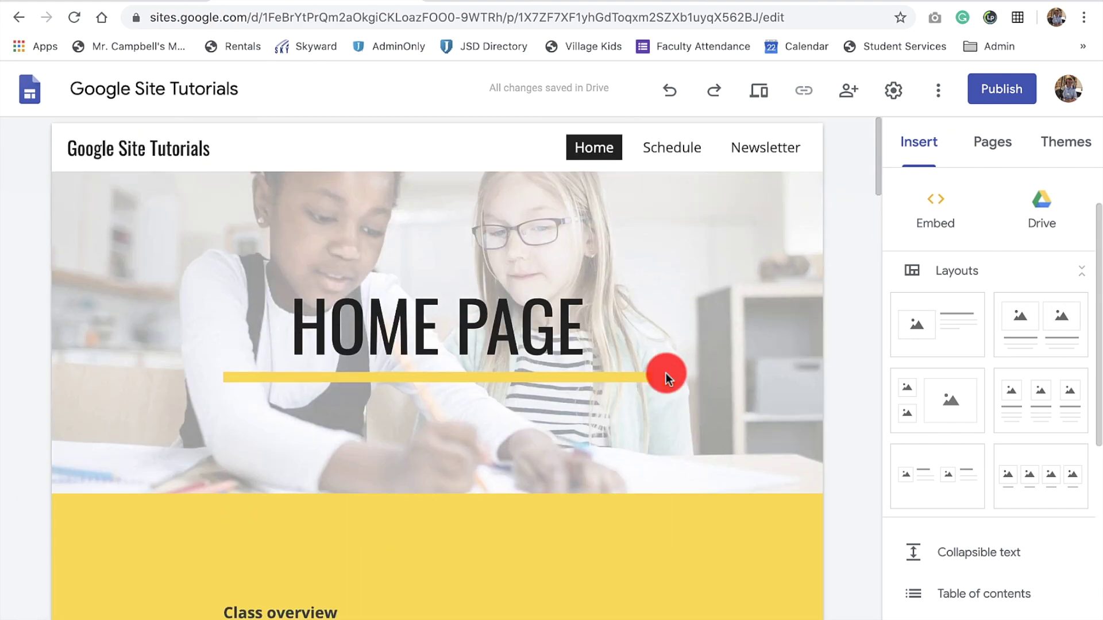
- Insert the layout with two small stacked images beside one large image on the home page
{"action": "scroll", "coordinate": [666, 373], "scroll_direction": "down", "scroll_amount": 8}
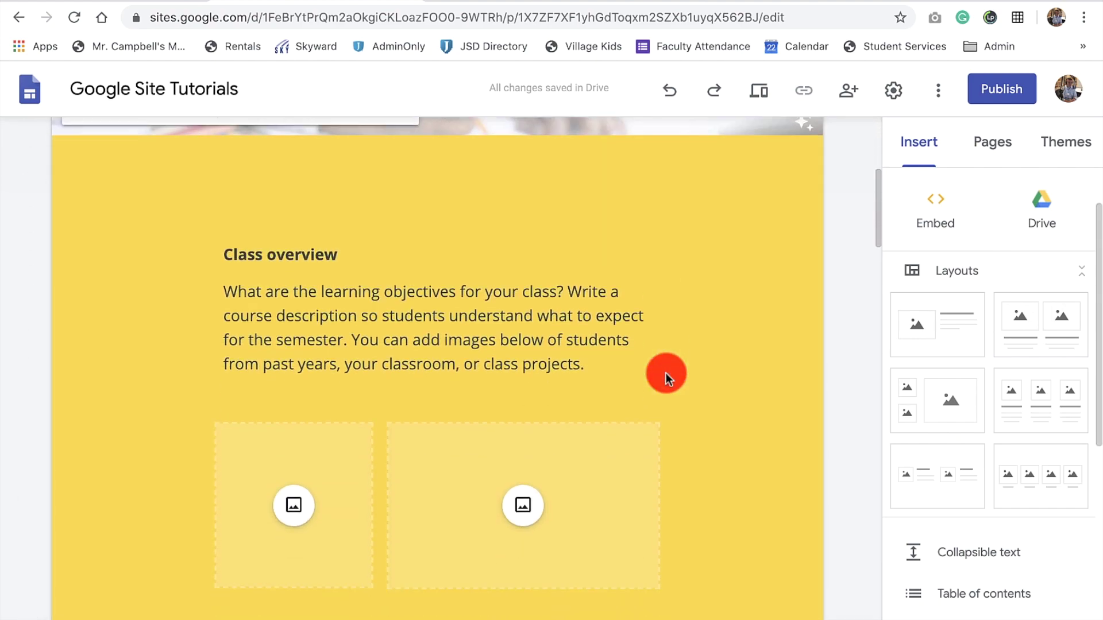
{"action": "left_click", "coordinate": [687, 323]}
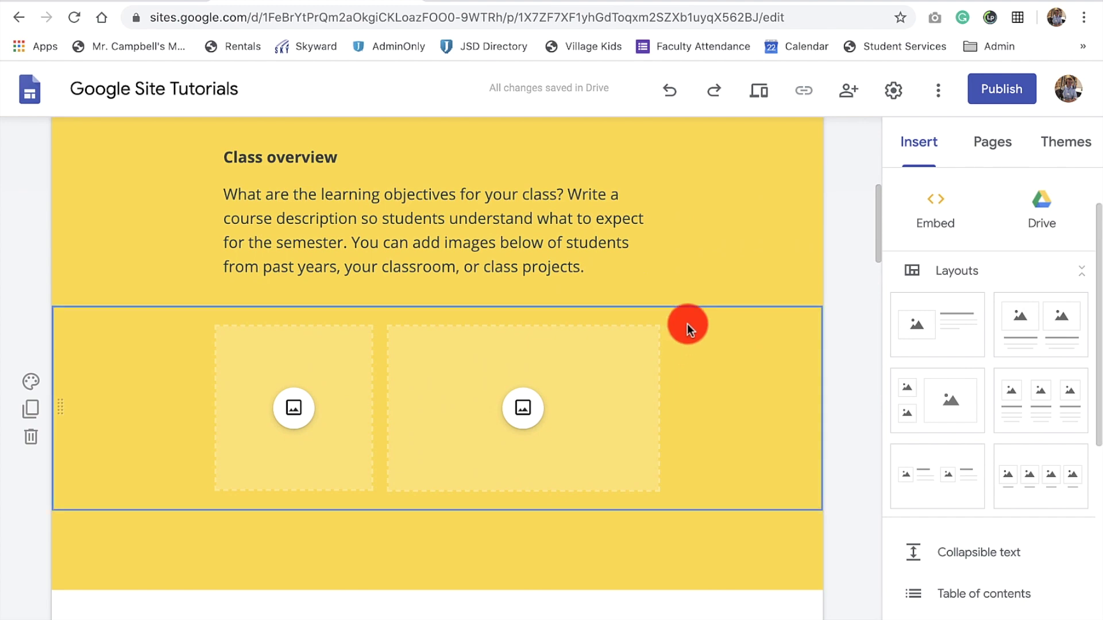
{"action": "left_click", "coordinate": [911, 389]}
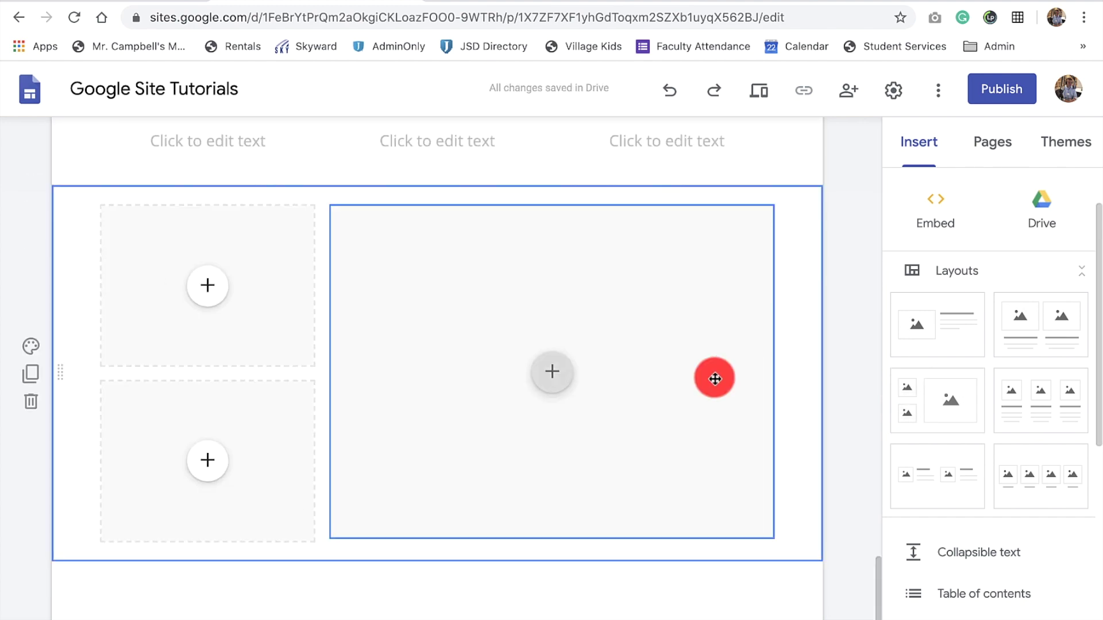
{"action": "scroll", "coordinate": [714, 376], "scroll_direction": "up", "scroll_amount": 3}
{"action": "scroll", "coordinate": [715, 378], "scroll_direction": "up", "scroll_amount": 15}
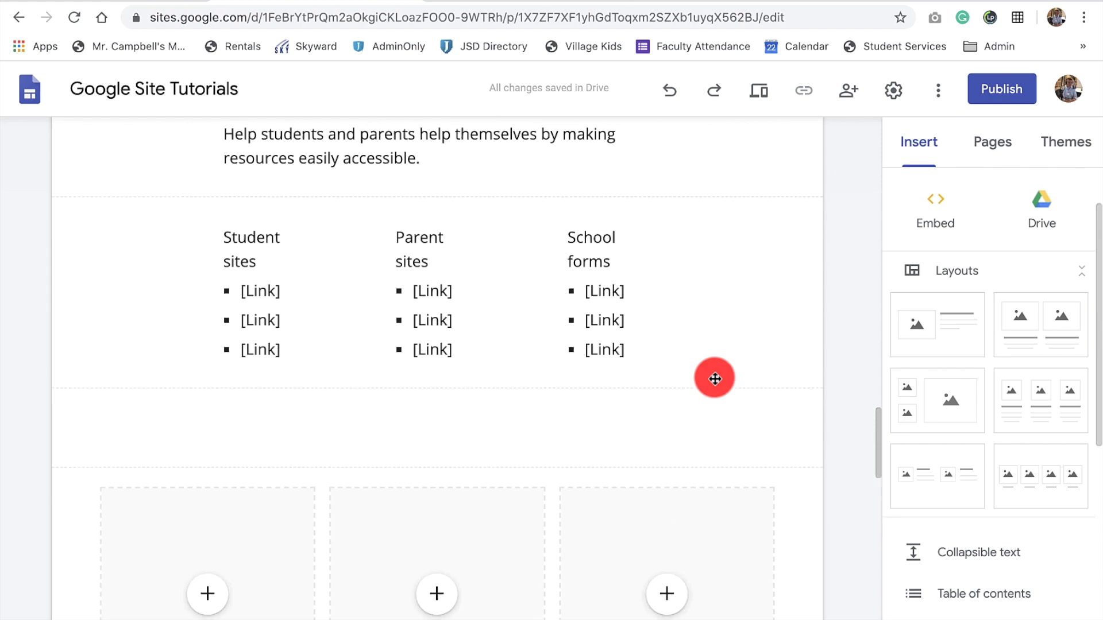
{"action": "scroll", "coordinate": [714, 377], "scroll_direction": "up", "scroll_amount": 15}
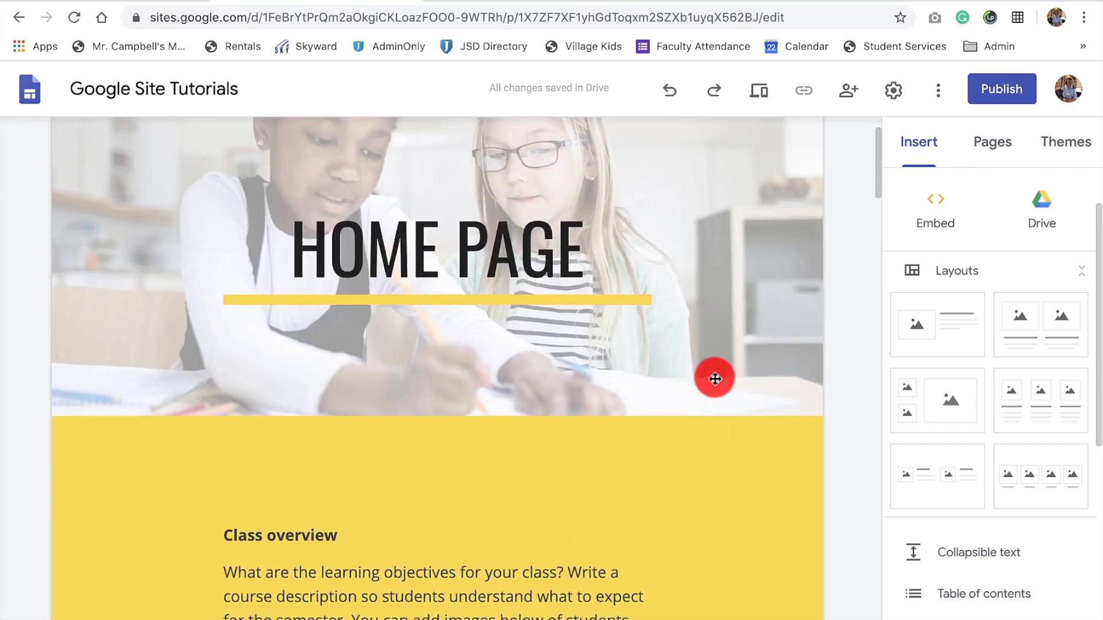
- Add a second section using the layout with two small stacked images beside one large image
{"action": "scroll", "coordinate": [714, 378], "scroll_direction": "down", "scroll_amount": 20}
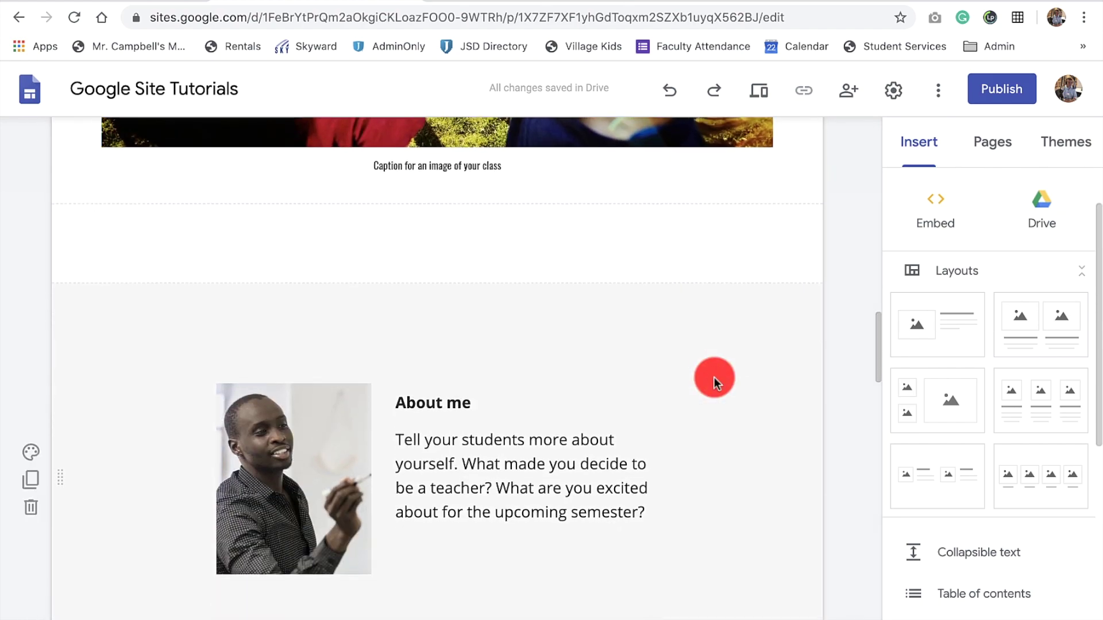
{"action": "scroll", "coordinate": [715, 378], "scroll_direction": "down", "scroll_amount": 5}
{"action": "left_click", "coordinate": [205, 313]}
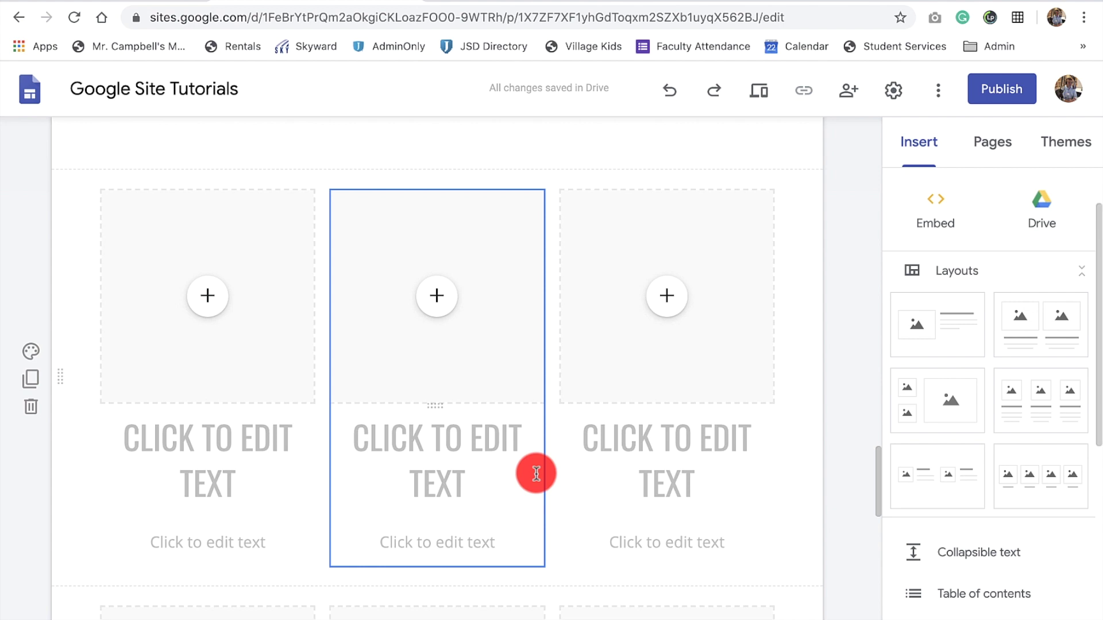
{"action": "scroll", "coordinate": [536, 473], "scroll_direction": "up", "scroll_amount": 20}
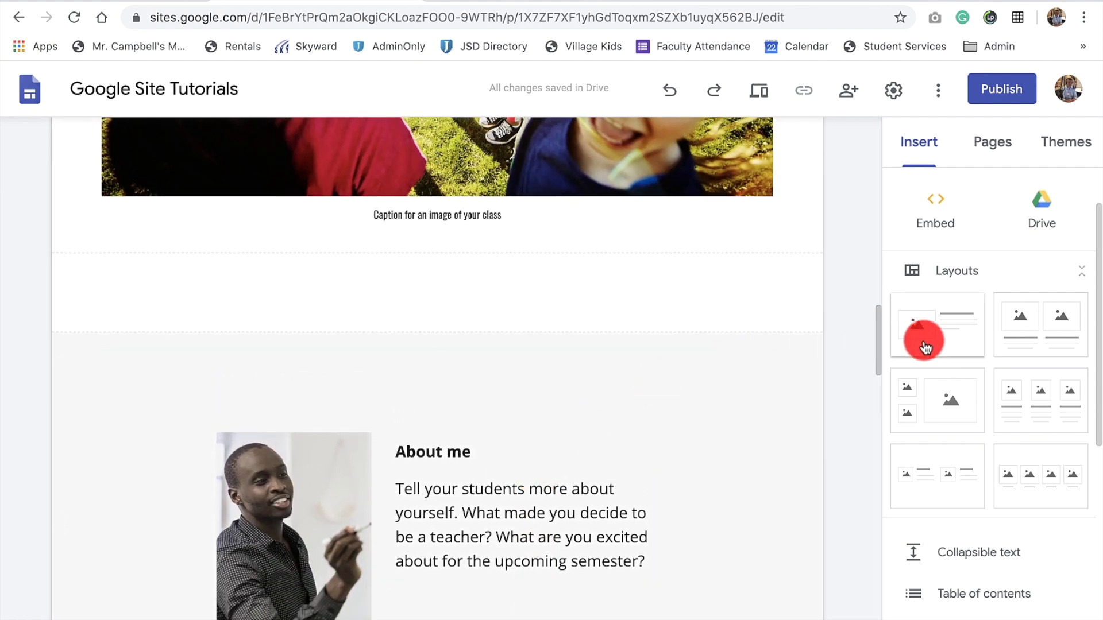
{"action": "left_click", "coordinate": [951, 394]}
{"action": "scroll", "coordinate": [708, 372], "scroll_direction": "up", "scroll_amount": 5}
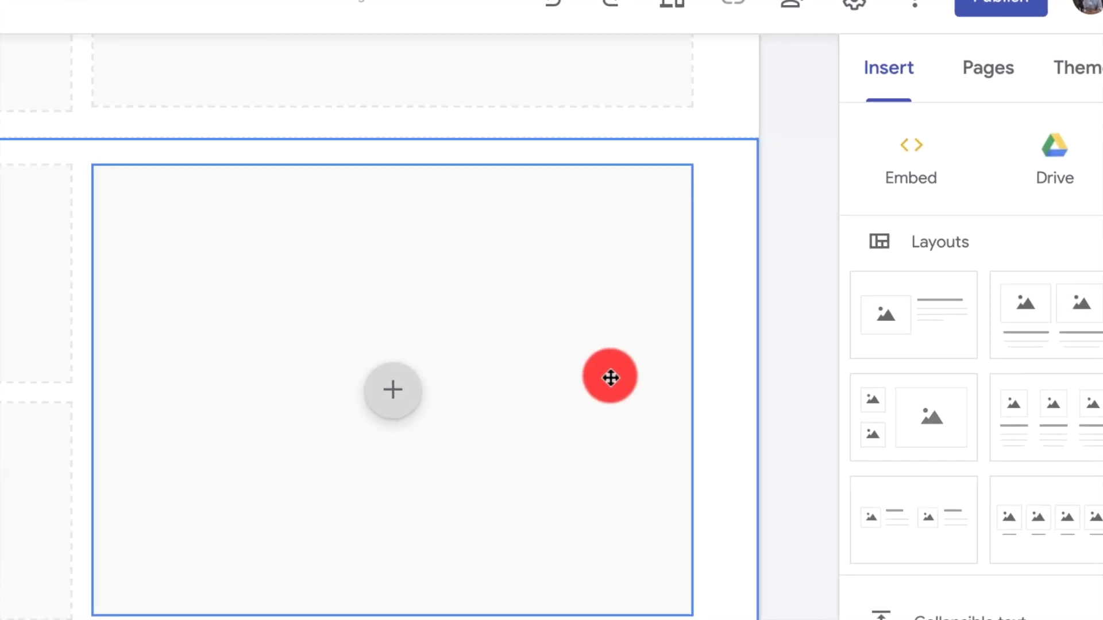
{"action": "scroll", "coordinate": [709, 371], "scroll_direction": "down", "scroll_amount": 5}
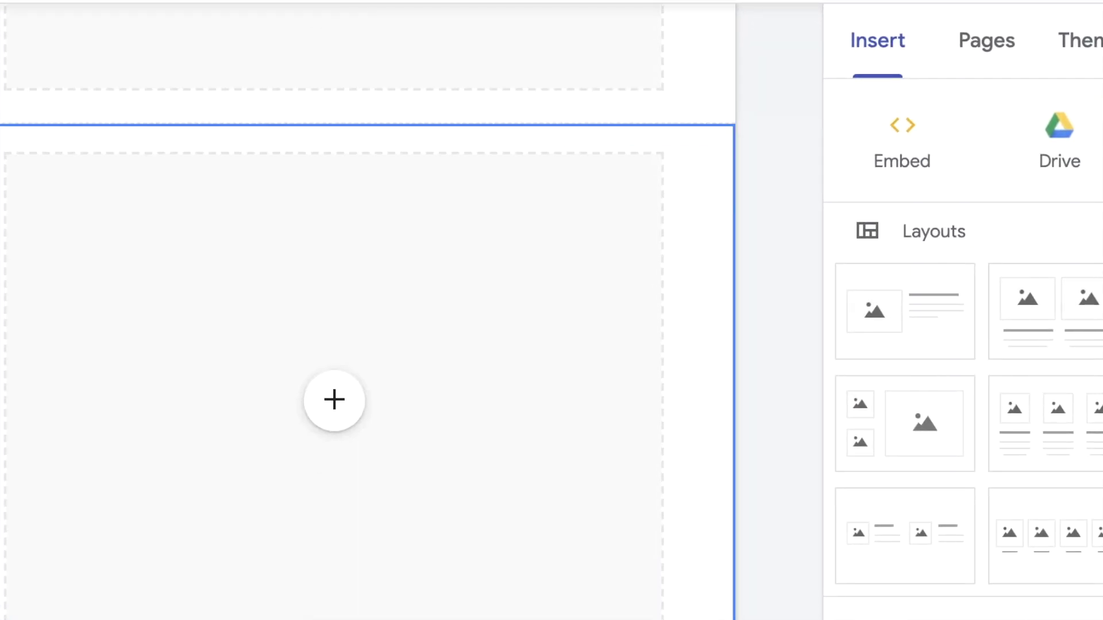
{"action": "scroll", "coordinate": [368, 310], "scroll_direction": "down", "scroll_amount": 2}
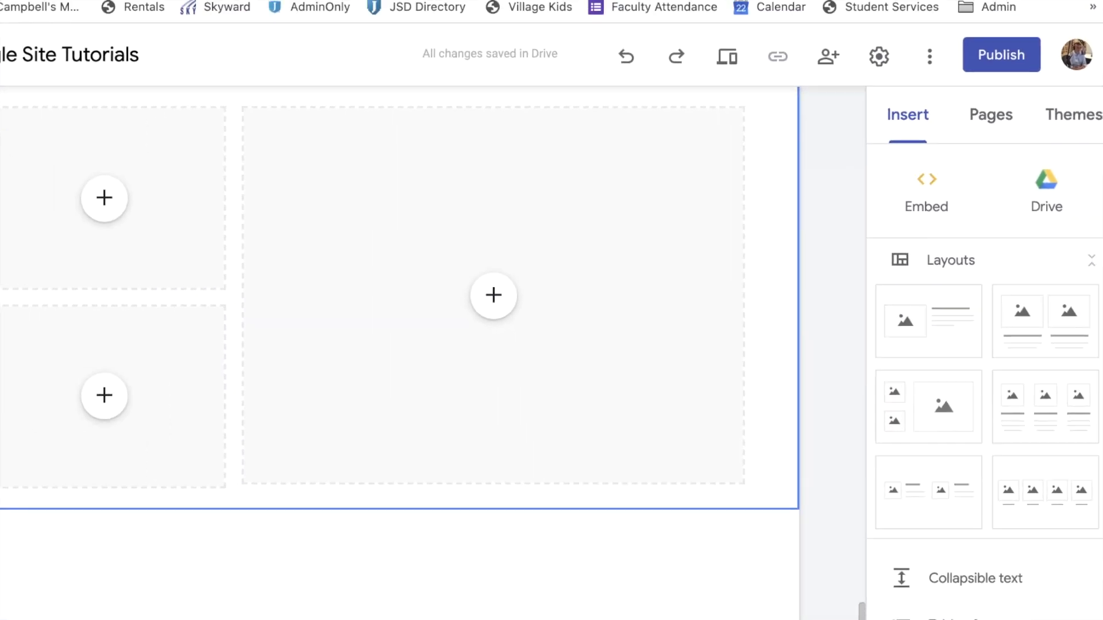
- Set the last image section's background to the typewriter keys picture from the image gallery
{"action": "left_click", "coordinate": [30, 276]}
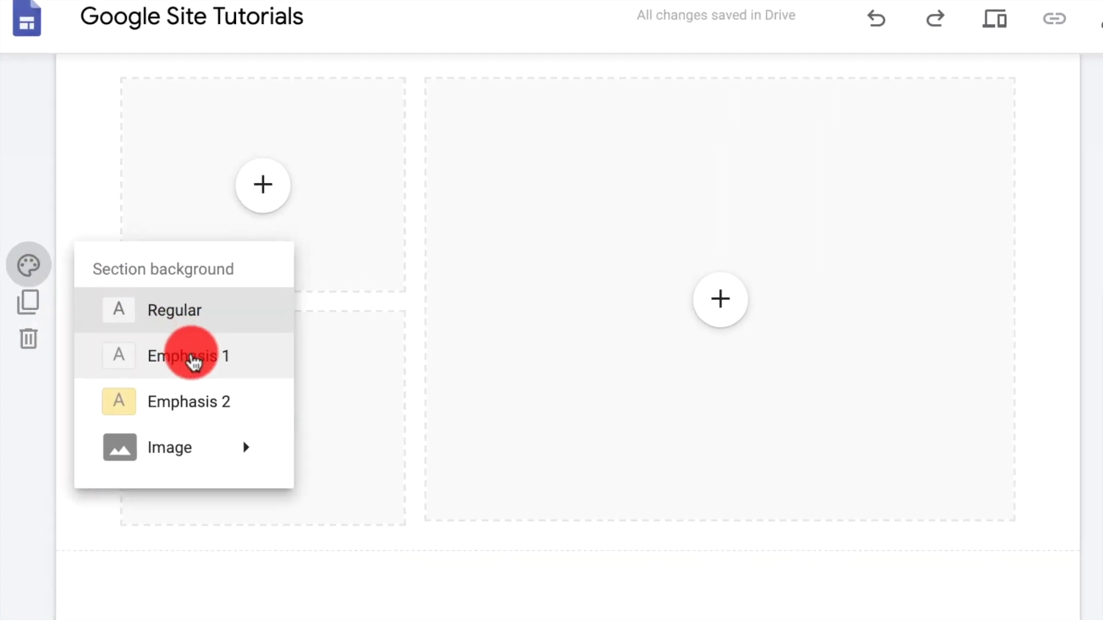
{"action": "mouse_move", "coordinate": [167, 418]}
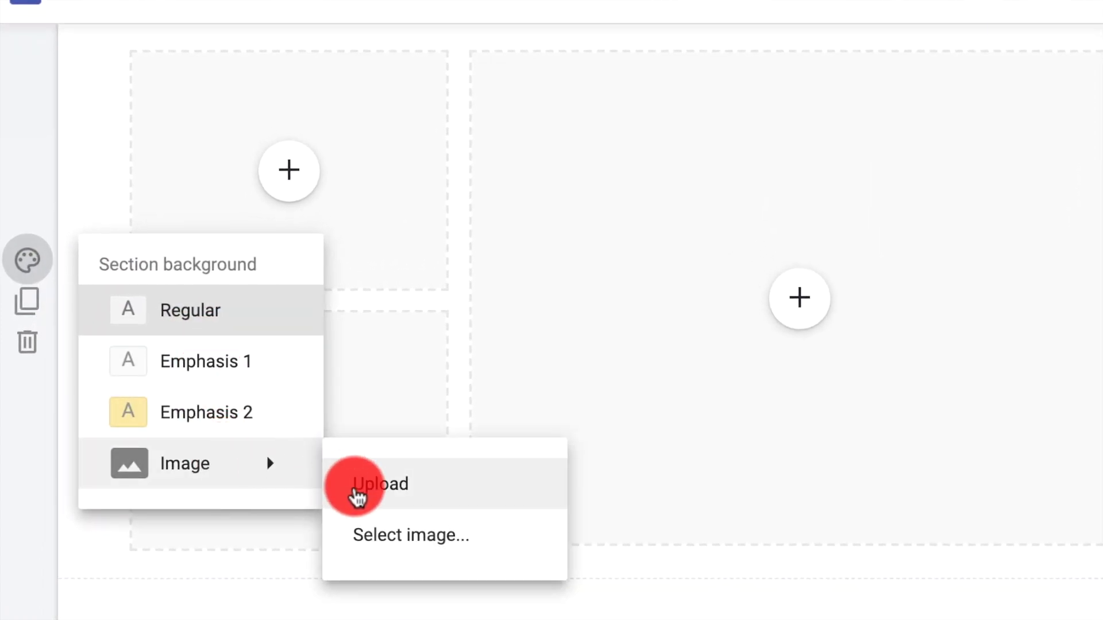
{"action": "left_click", "coordinate": [382, 536]}
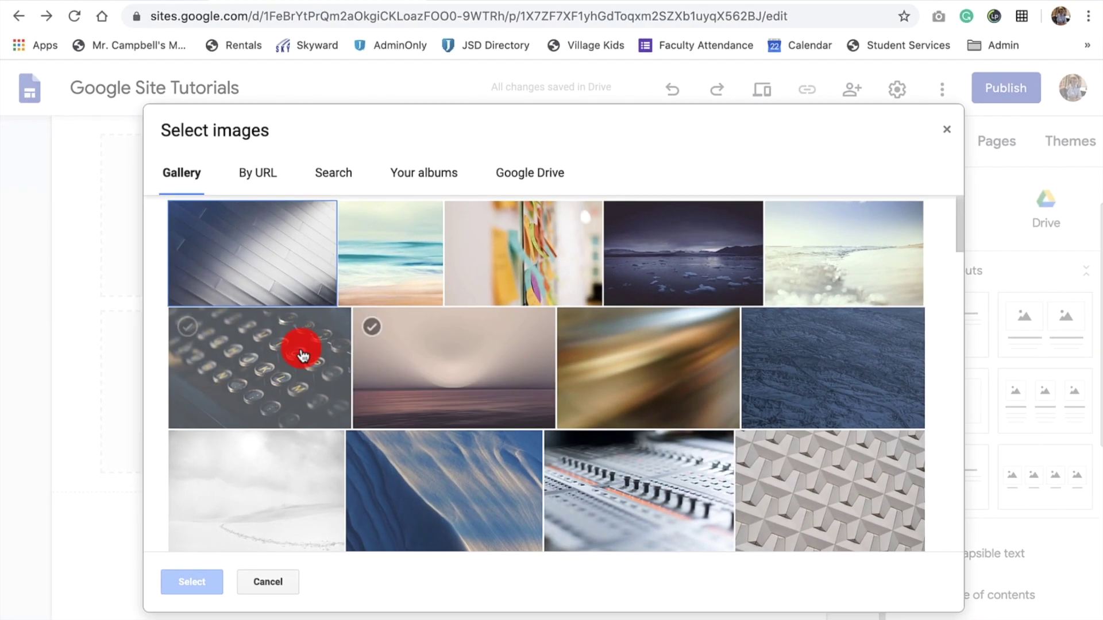
{"action": "left_click", "coordinate": [372, 368]}
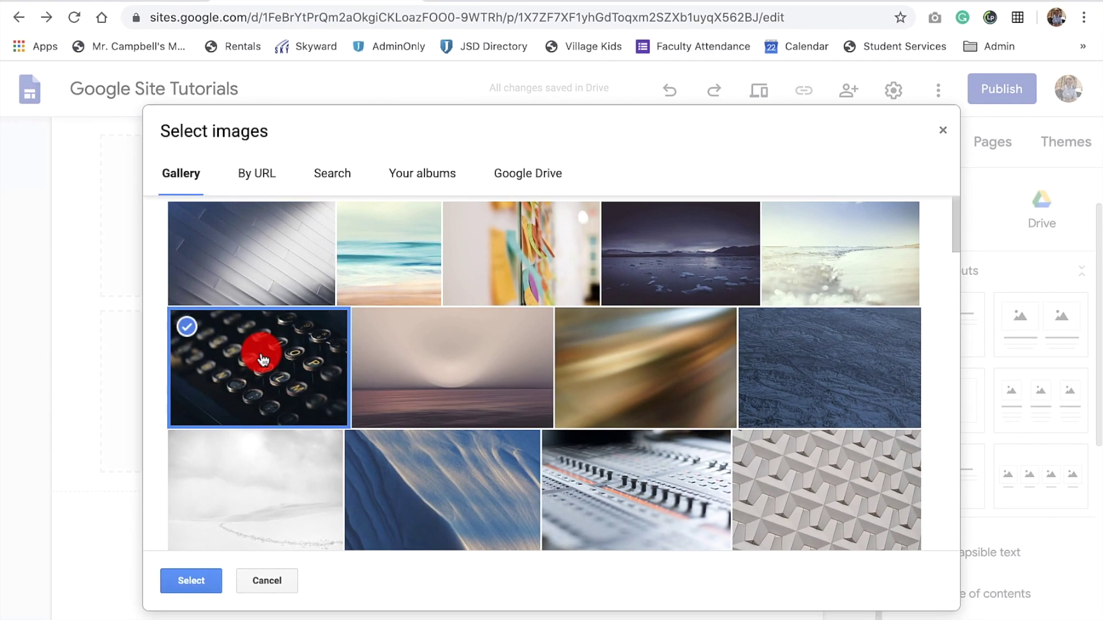
{"action": "left_click", "coordinate": [196, 568]}
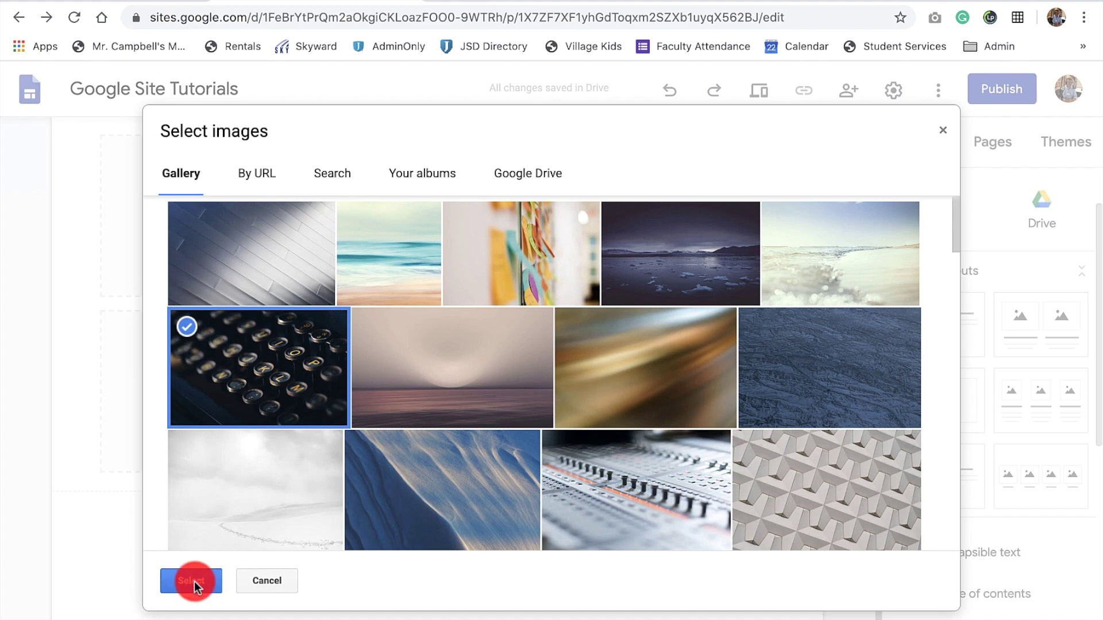
{"action": "scroll", "coordinate": [208, 502], "scroll_direction": "up", "scroll_amount": 1}
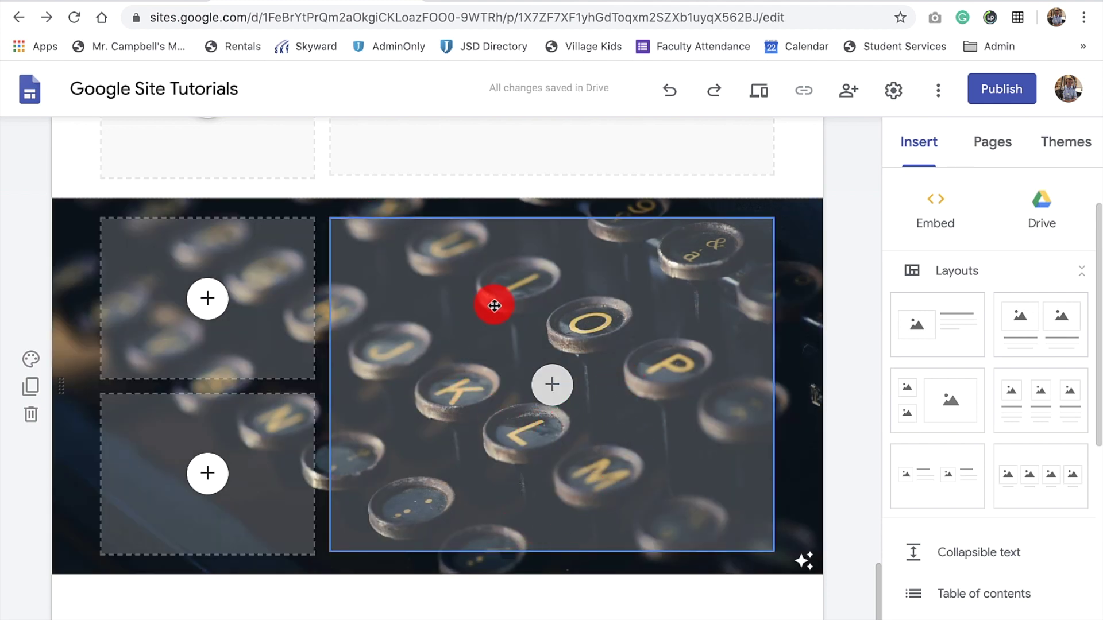
- Insert the layout with one image beside a heading and text below the typewriter keys section
{"action": "left_click", "coordinate": [558, 399]}
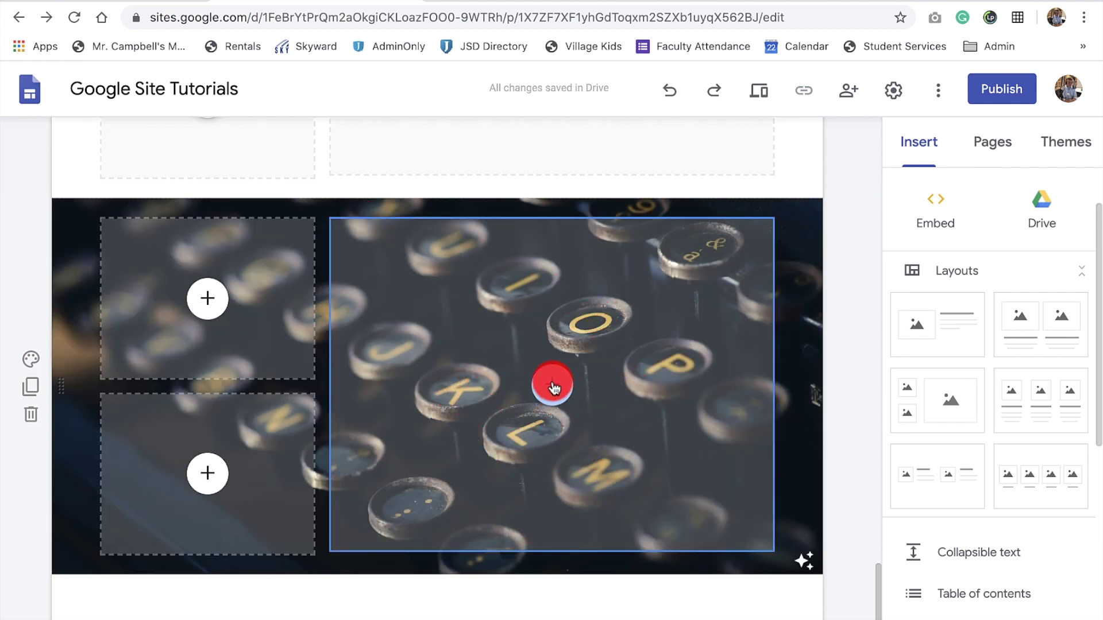
{"action": "left_click", "coordinate": [937, 334]}
{"action": "scroll", "coordinate": [650, 352], "scroll_direction": "up", "scroll_amount": 5}
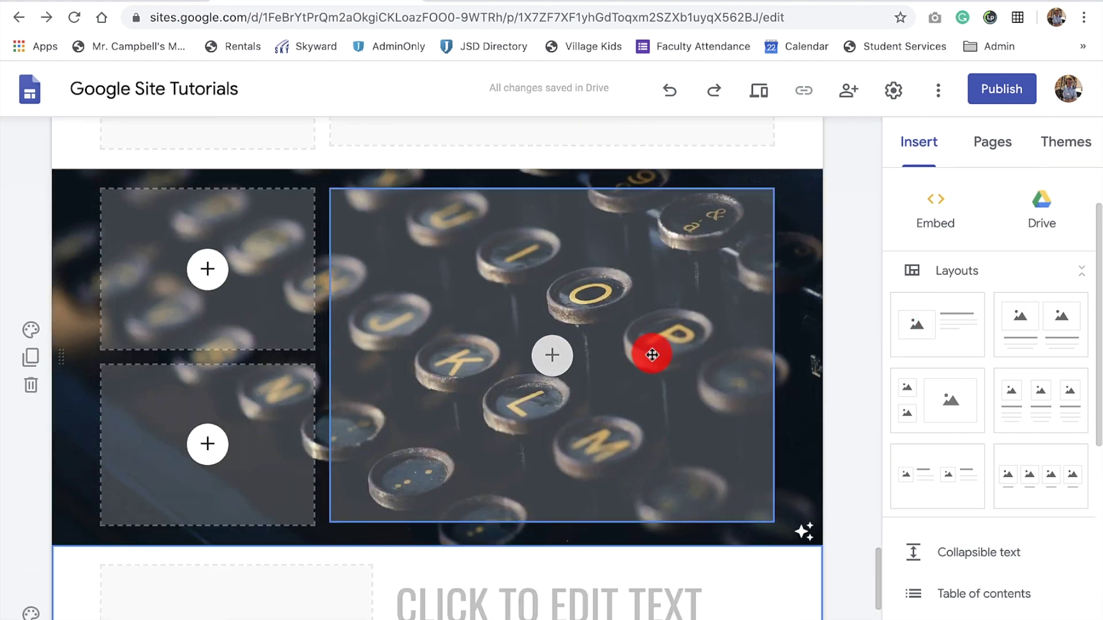
- Reset the typewriter keys section's background to Regular and change it to Emphasis 1
{"action": "left_click", "coordinate": [31, 331]}
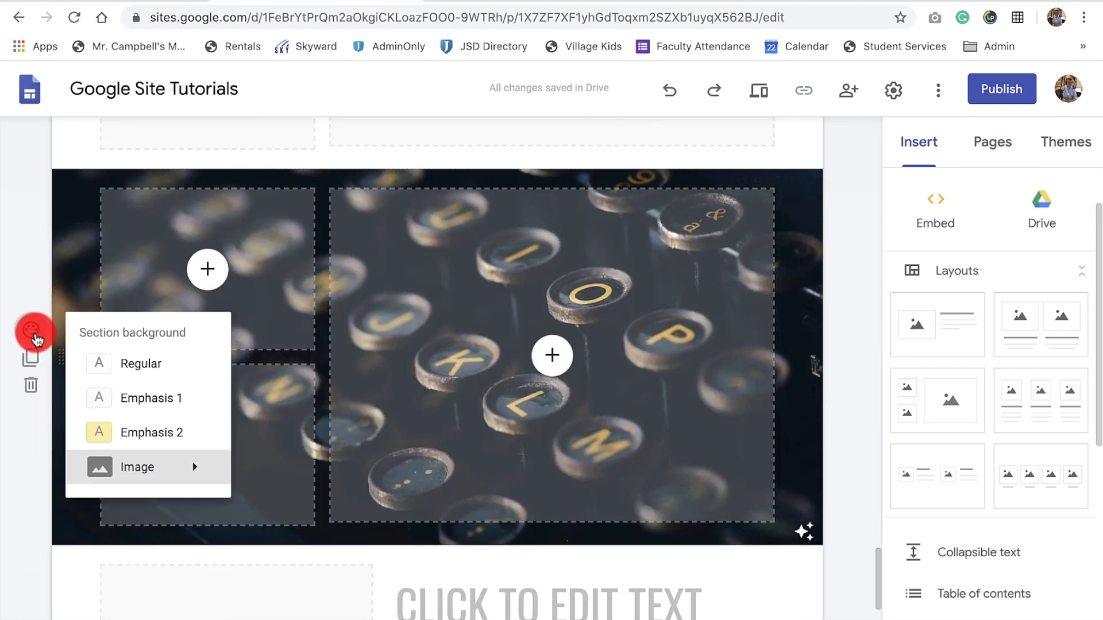
{"action": "left_click", "coordinate": [118, 361]}
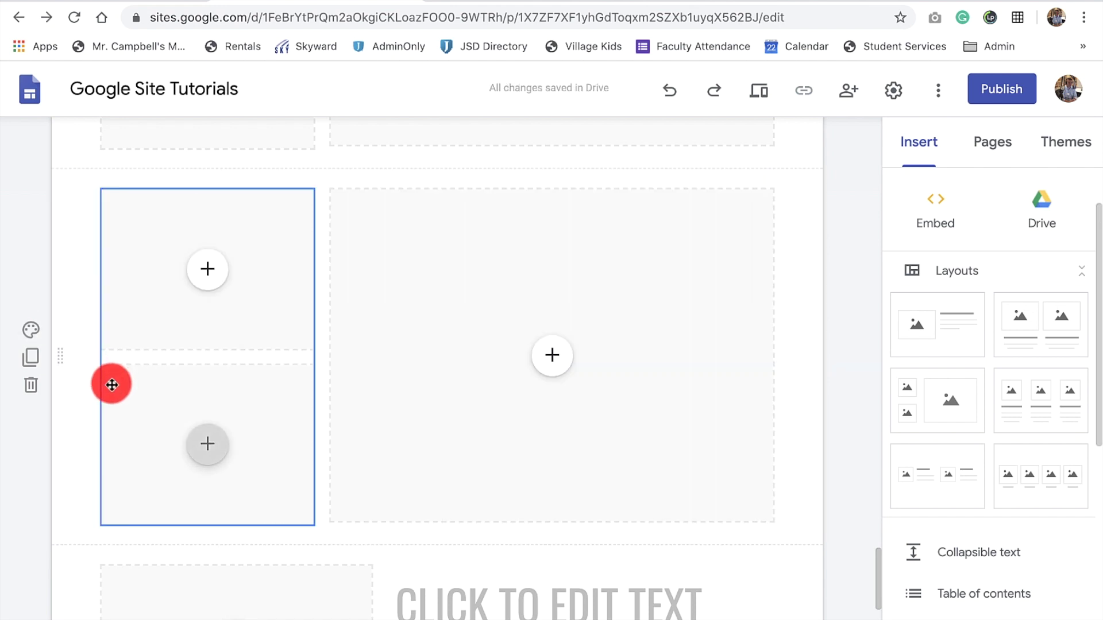
{"action": "left_click", "coordinate": [32, 329]}
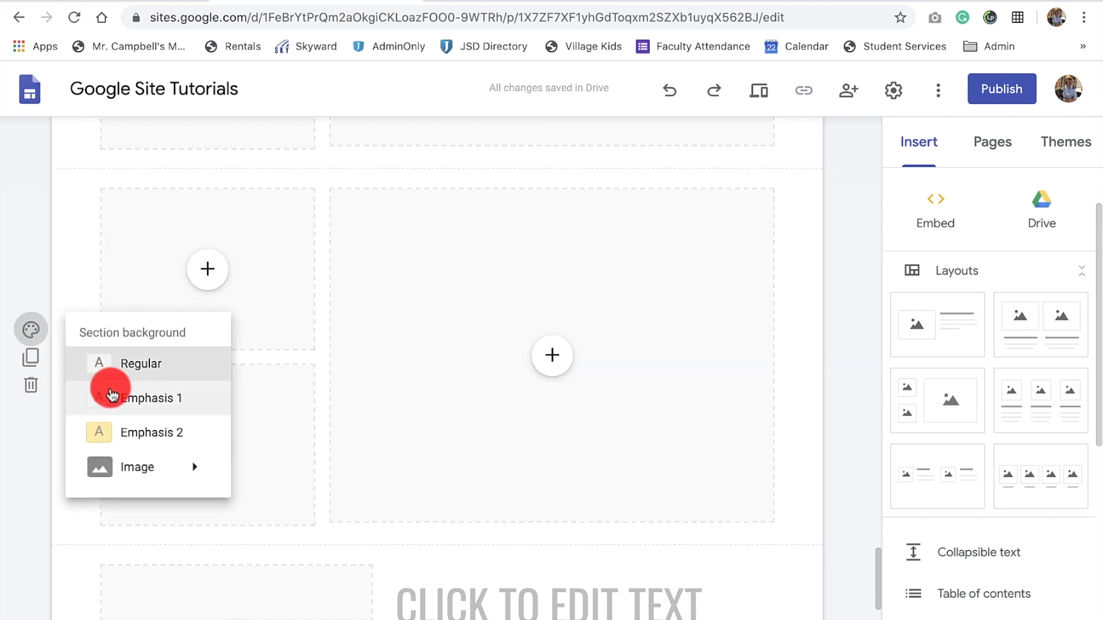
{"action": "left_click", "coordinate": [140, 404]}
{"action": "left_click", "coordinate": [30, 331]}
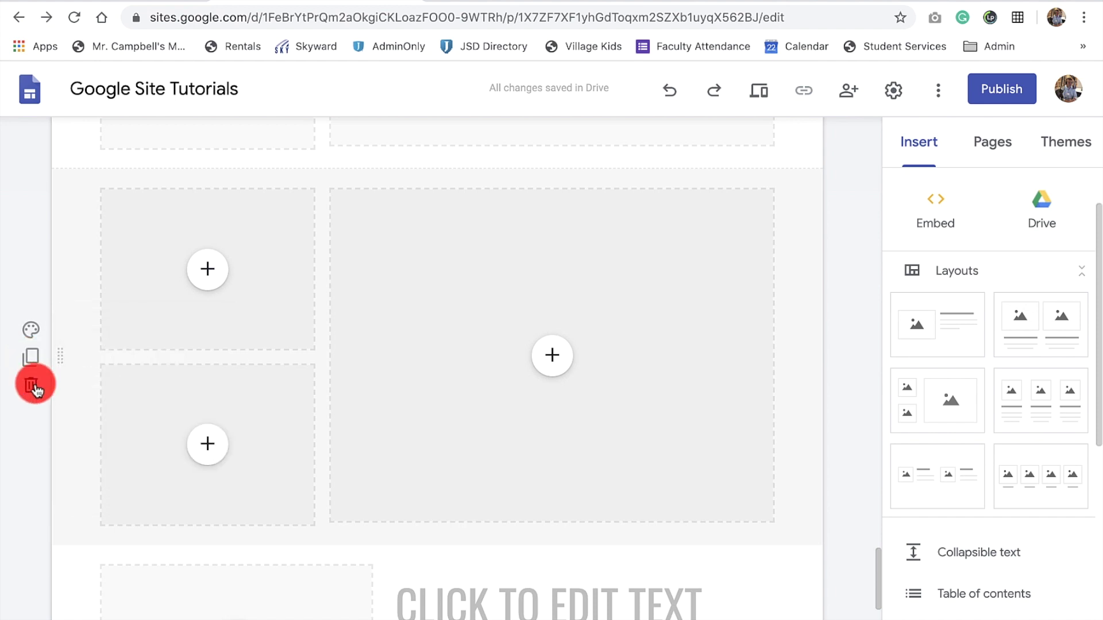
- Delete the sections between the Student sites links and the single image-and-text layout, including the three-column and two-plus-one image layouts
{"action": "left_click", "coordinate": [36, 385]}
{"action": "left_click", "coordinate": [31, 334]}
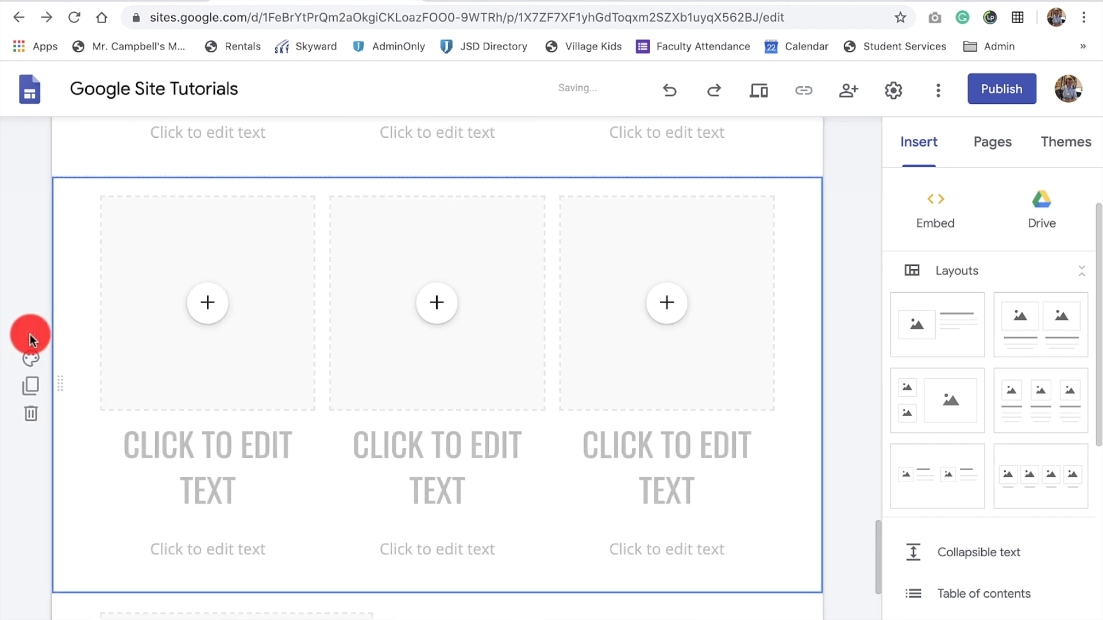
{"action": "left_click", "coordinate": [31, 413]}
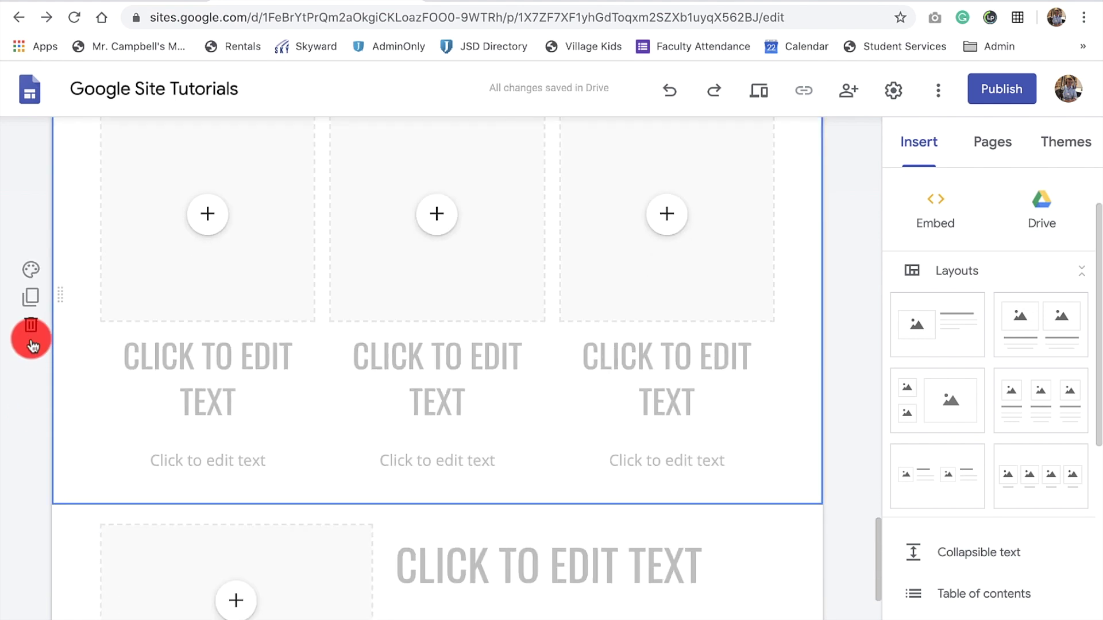
{"action": "left_click", "coordinate": [30, 414]}
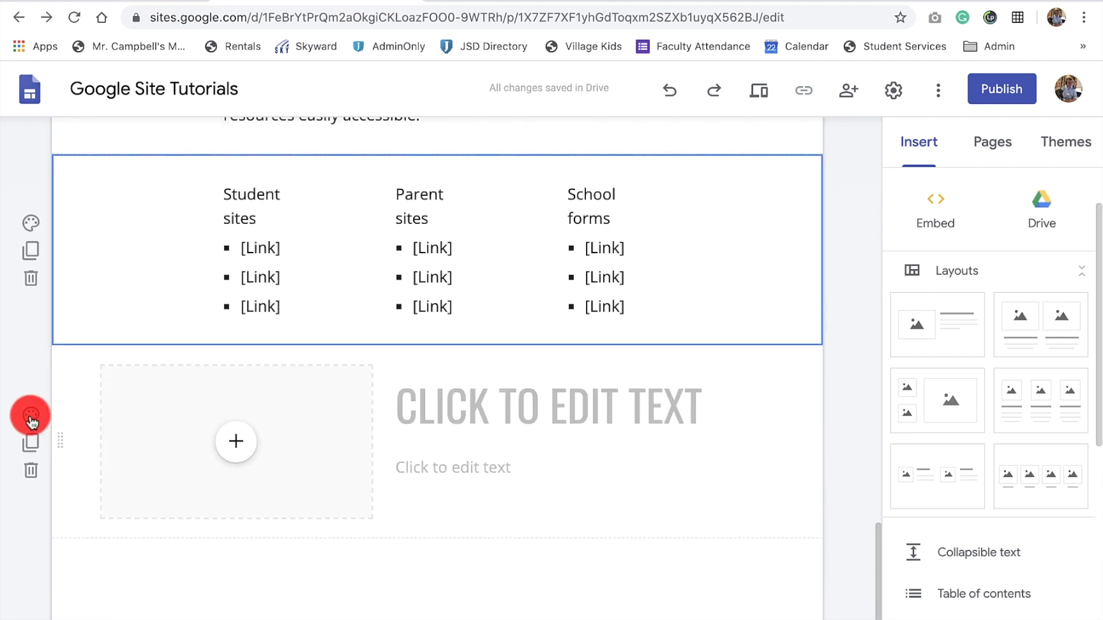
- Delete all sections below the Class overview images, including the link lists, the image-and-text layout, Resources, About me and the captioned class photo
{"action": "left_click", "coordinate": [31, 279]}
{"action": "left_click", "coordinate": [30, 383]}
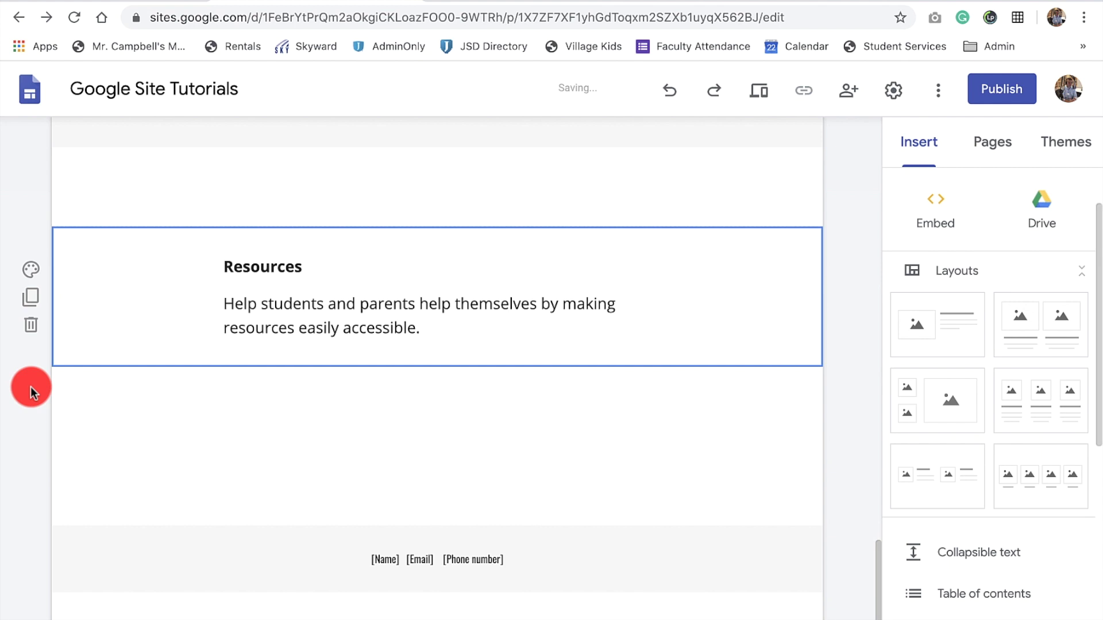
{"action": "left_click", "coordinate": [32, 325]}
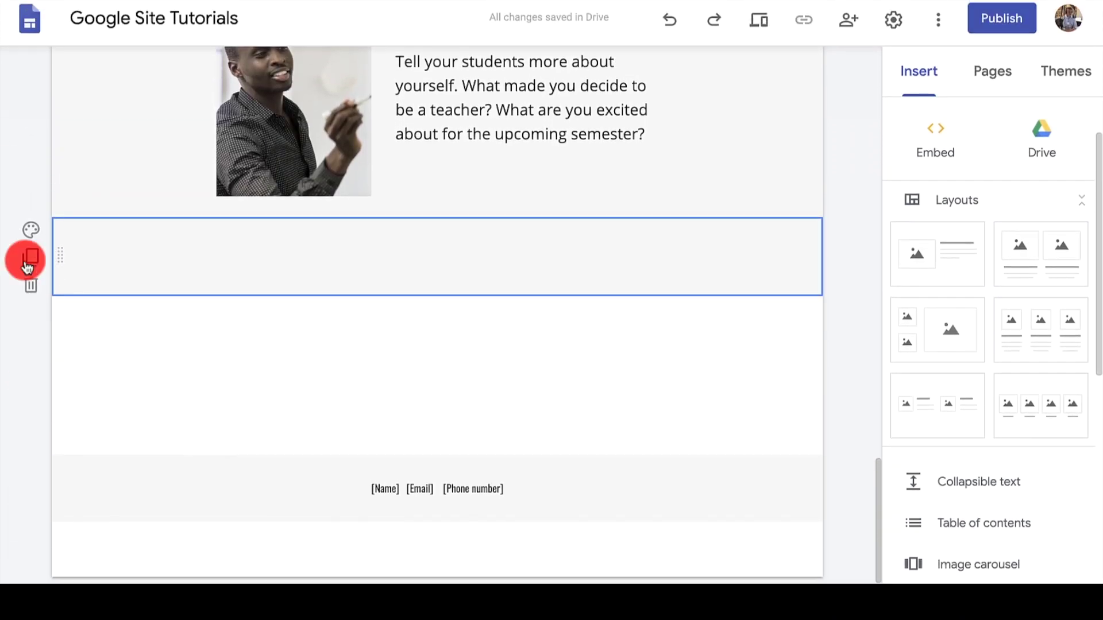
{"action": "left_click", "coordinate": [25, 300]}
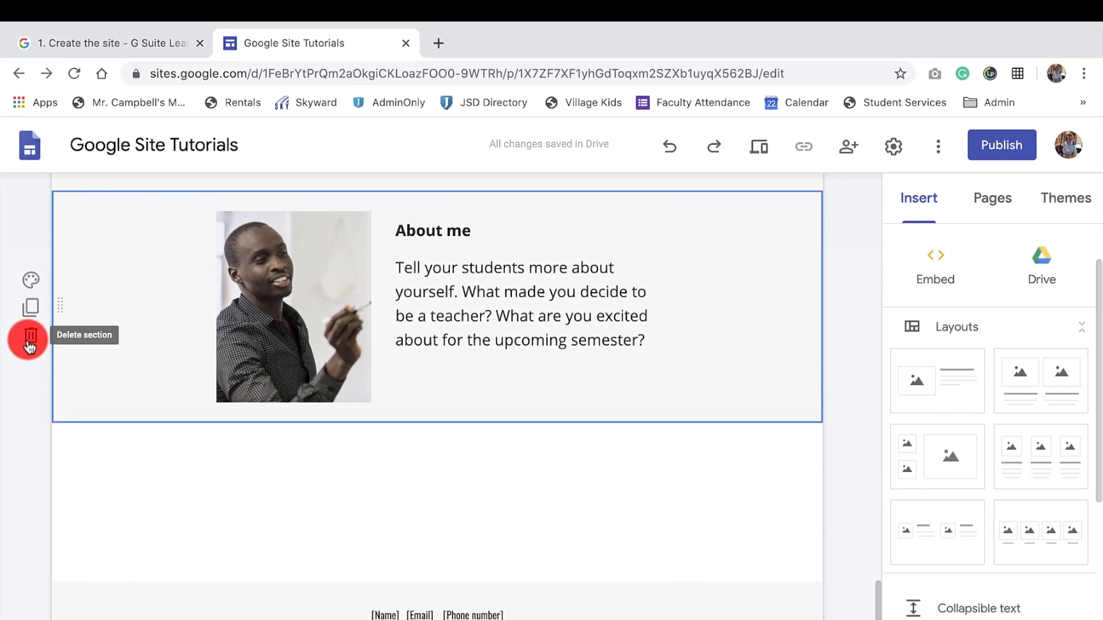
{"action": "left_click", "coordinate": [29, 290]}
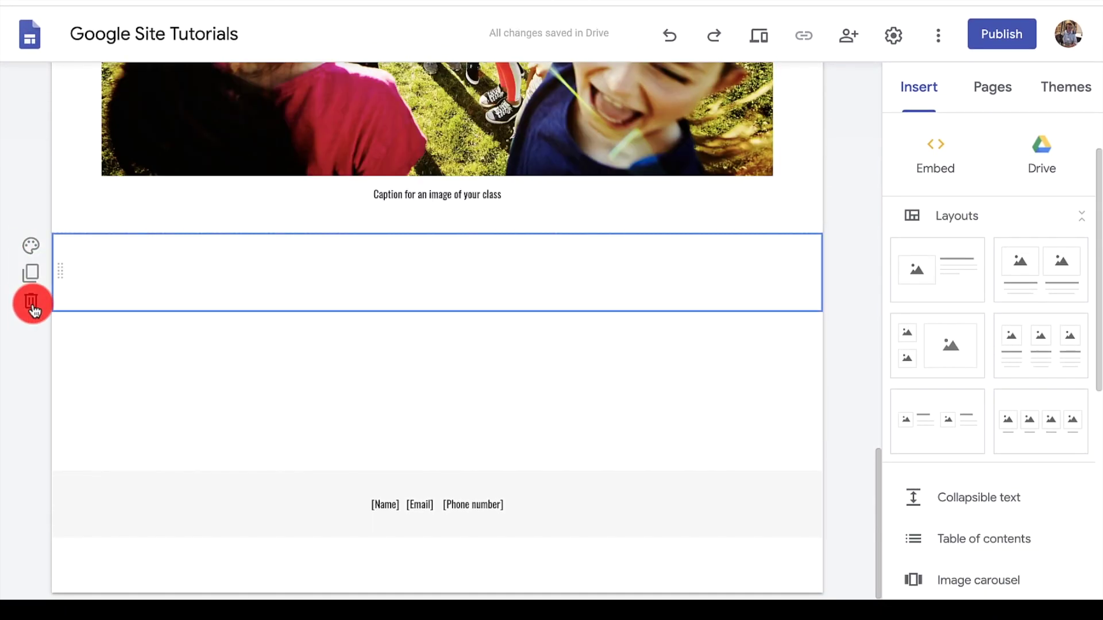
{"action": "left_click", "coordinate": [30, 363]}
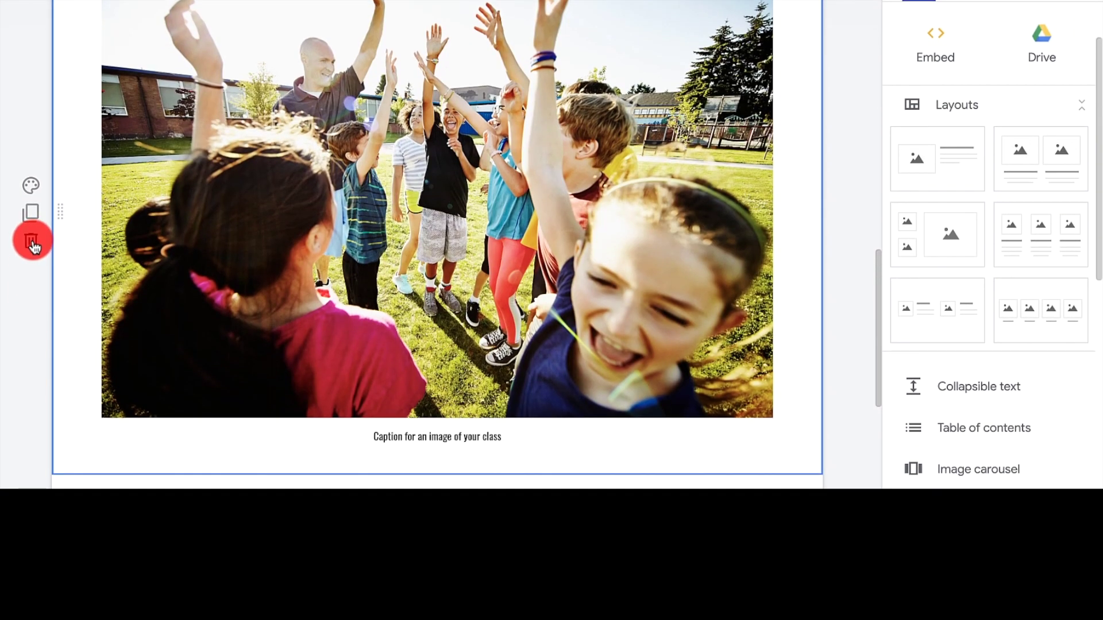
{"action": "left_click", "coordinate": [31, 247]}
{"action": "left_click", "coordinate": [31, 247]}
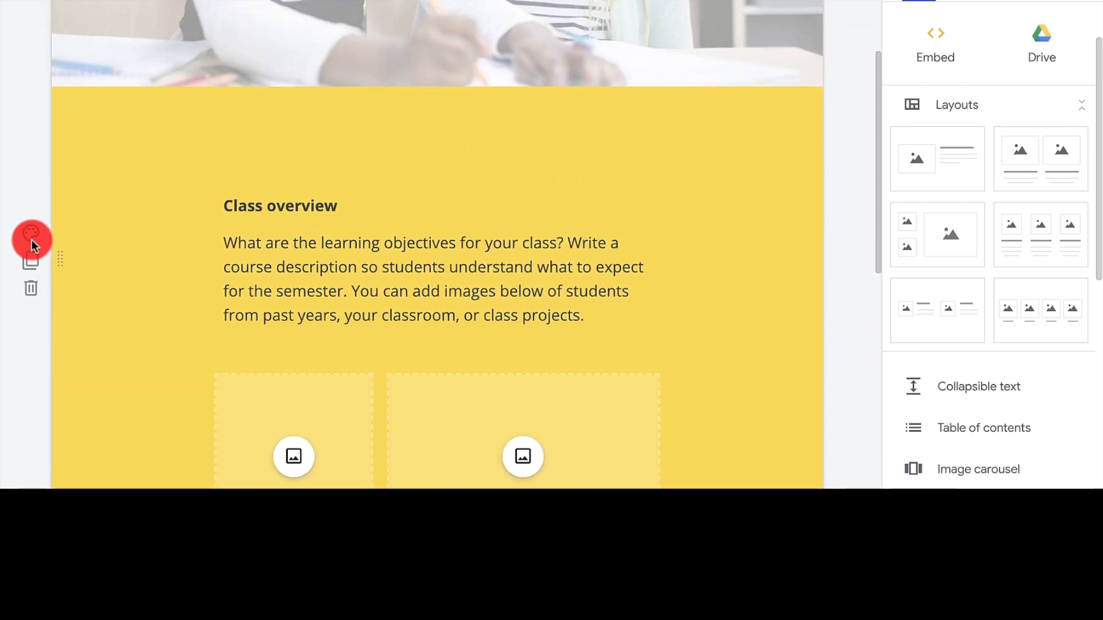
{"action": "scroll", "coordinate": [581, 264], "scroll_direction": "down", "scroll_amount": 5}
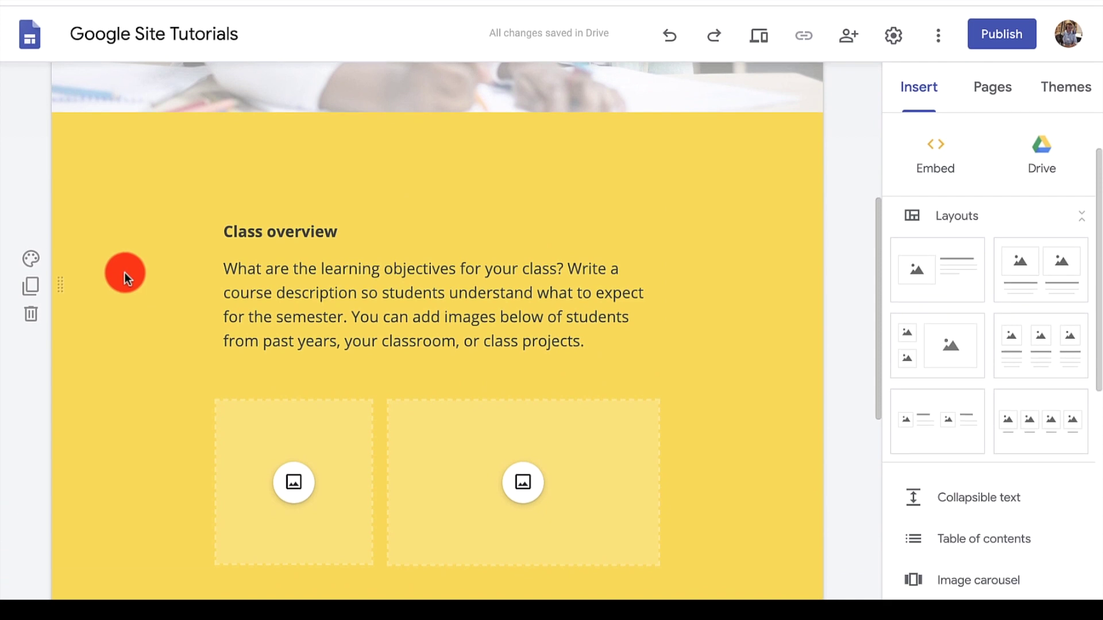
{"action": "left_click", "coordinate": [34, 259]}
{"action": "left_click", "coordinate": [168, 361]}
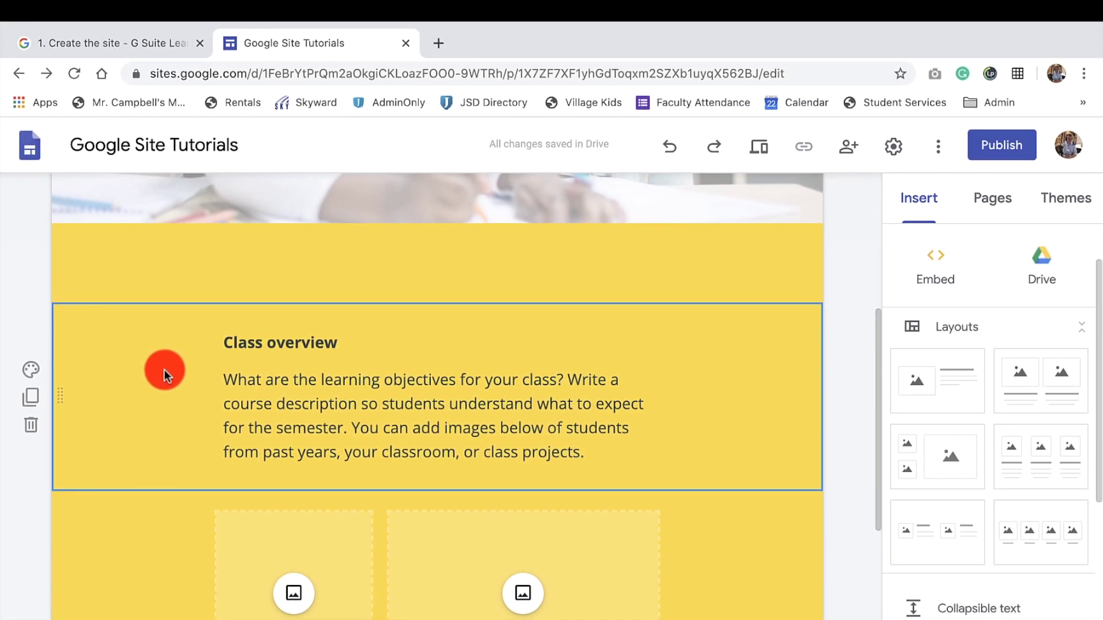
{"action": "left_click", "coordinate": [305, 248]}
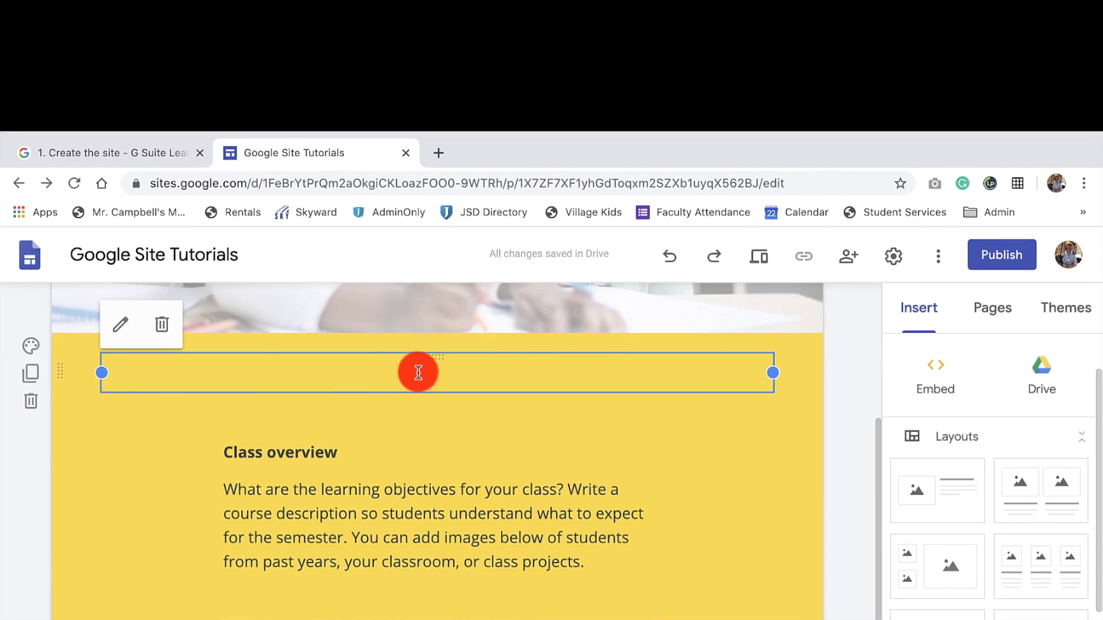
{"action": "left_click", "coordinate": [418, 264]}
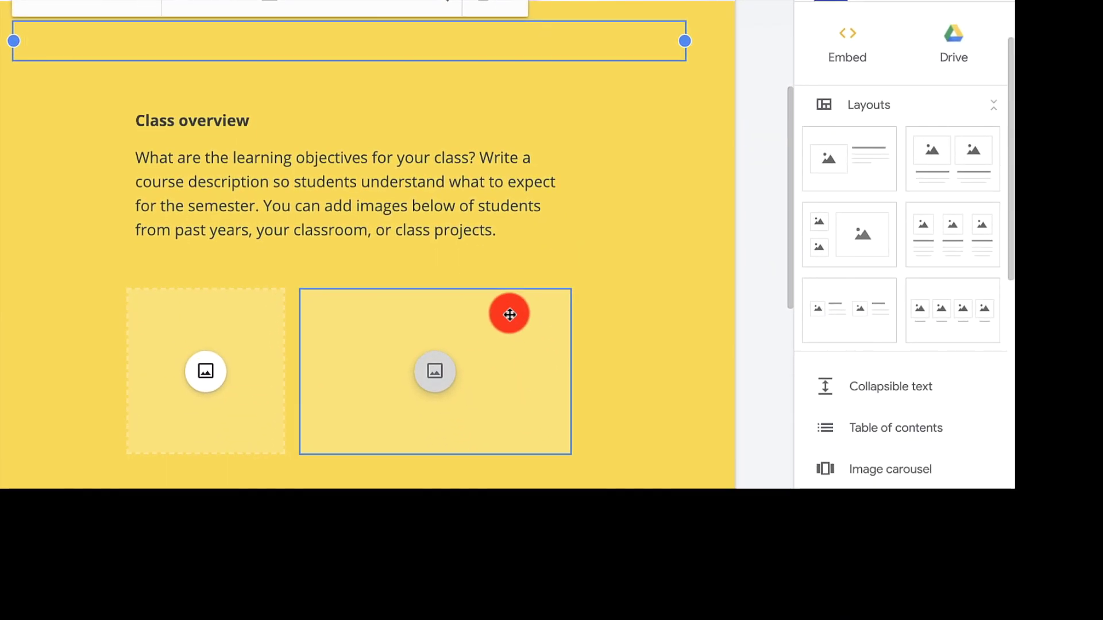
- Move the wide image placeholder beside the Class overview text and the narrow one to the left edge of the row below
{"action": "left_click_drag", "start_coordinate": [510, 315], "coordinate": [92, 173]}
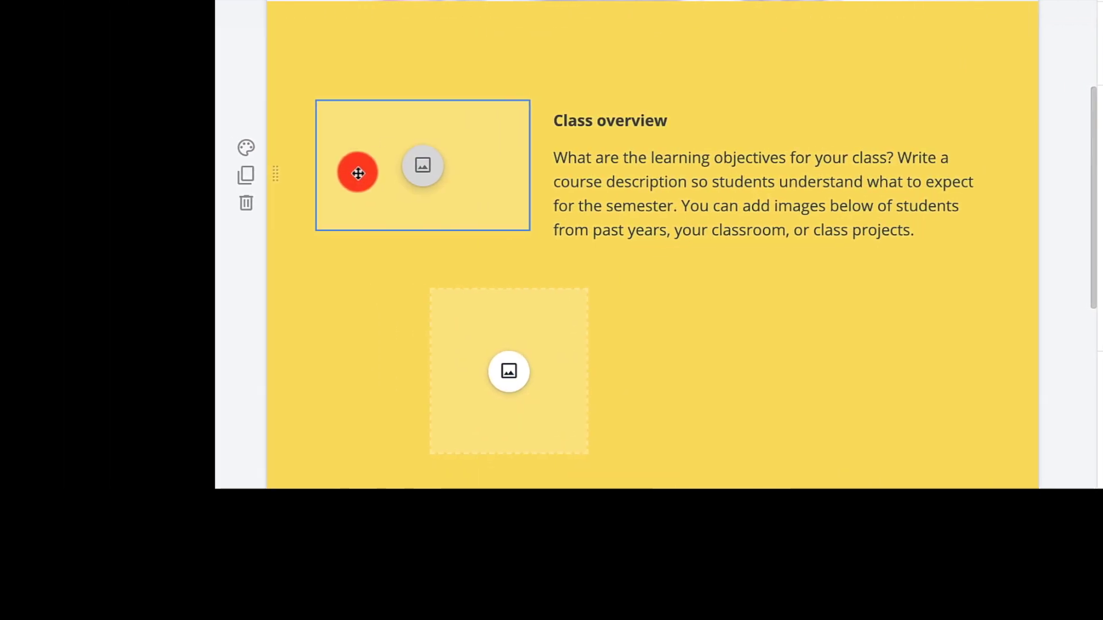
{"action": "left_click_drag", "start_coordinate": [284, 321], "coordinate": [152, 303]}
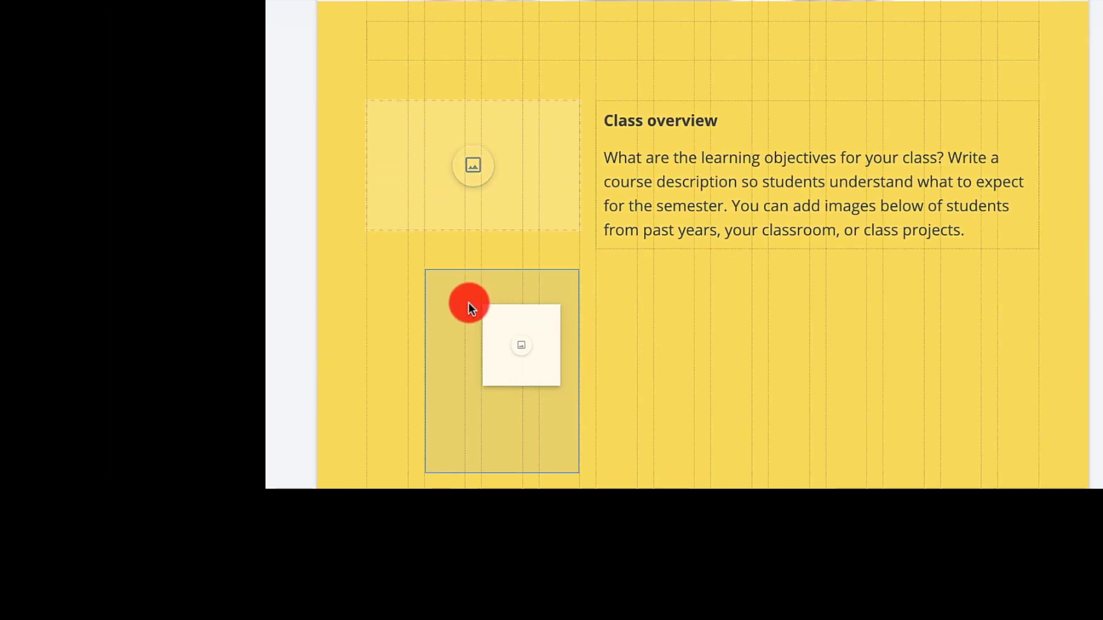
{"action": "left_click_drag", "start_coordinate": [468, 302], "coordinate": [466, 288]}
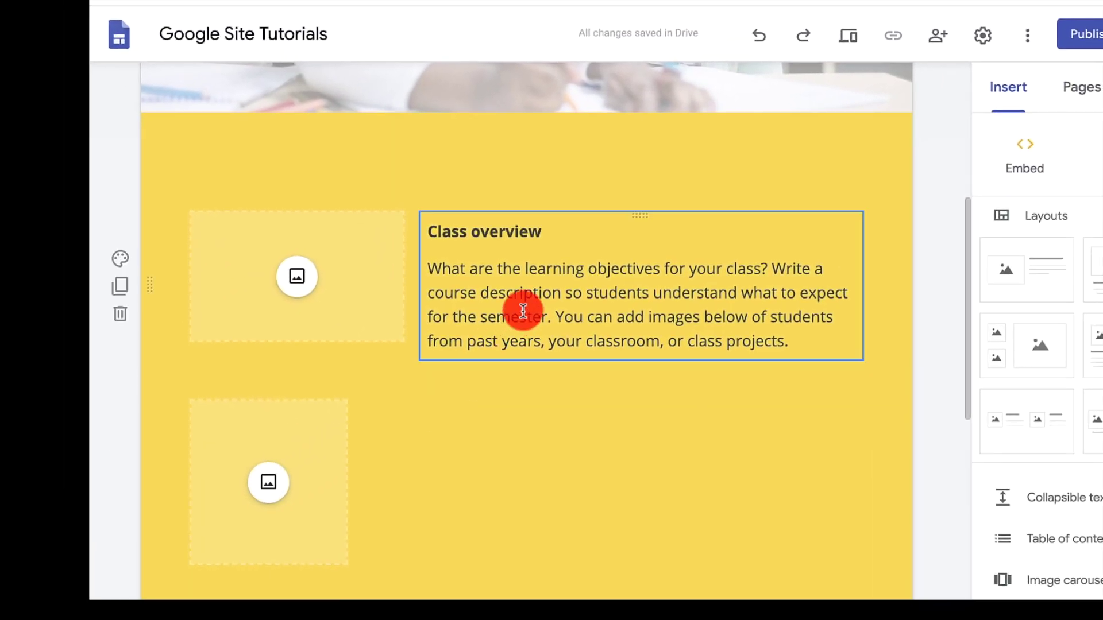
- Move the wide image placeholder from beside the Class overview text to the right end of the image row below
{"action": "left_click", "coordinate": [718, 176]}
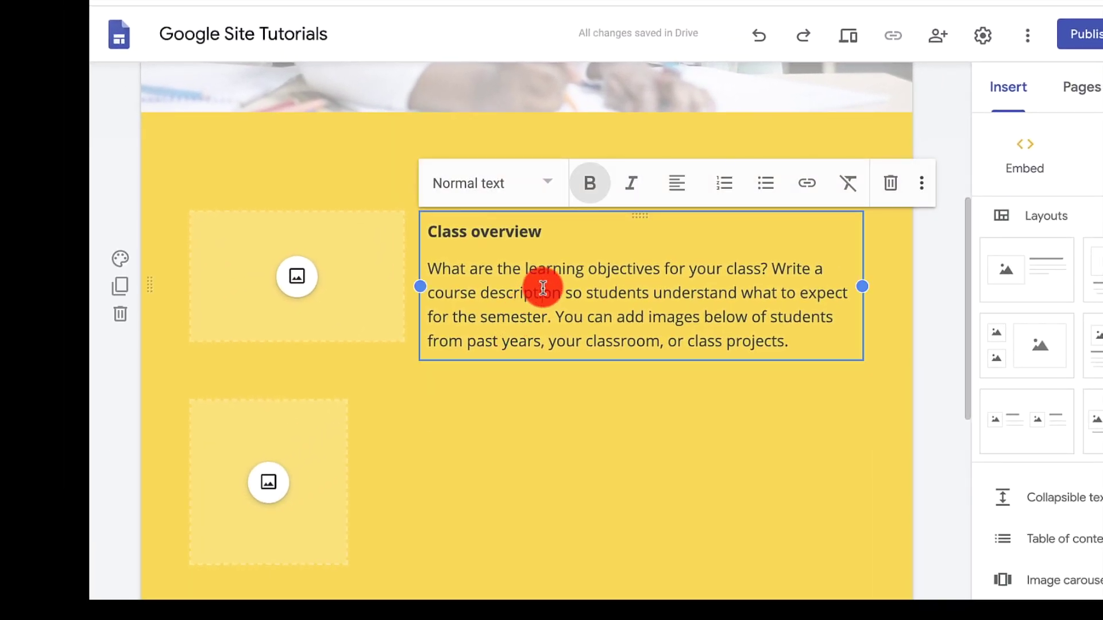
{"action": "left_click", "coordinate": [542, 289]}
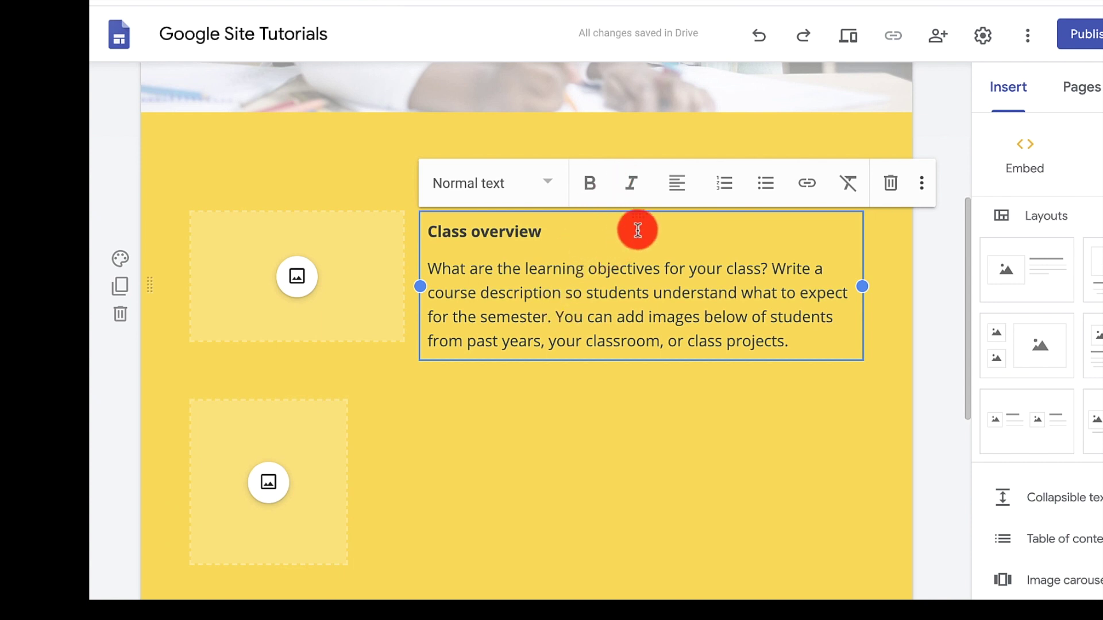
{"action": "left_click", "coordinate": [511, 457]}
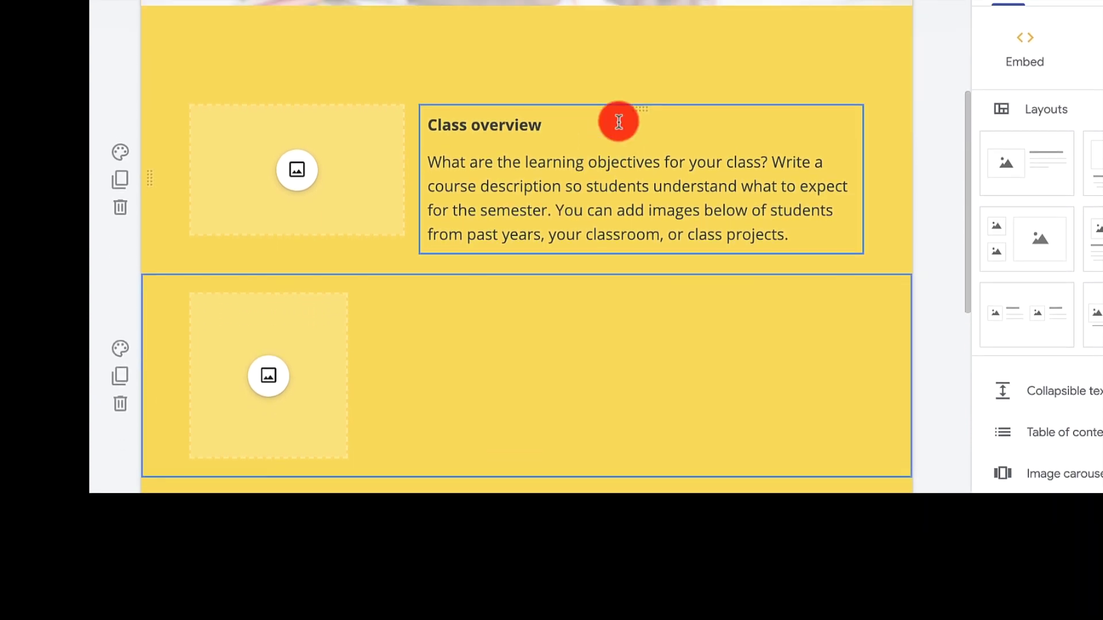
{"action": "left_click_drag", "start_coordinate": [621, 121], "coordinate": [615, 284]}
{"action": "left_click_drag", "start_coordinate": [495, 352], "coordinate": [945, 529]}
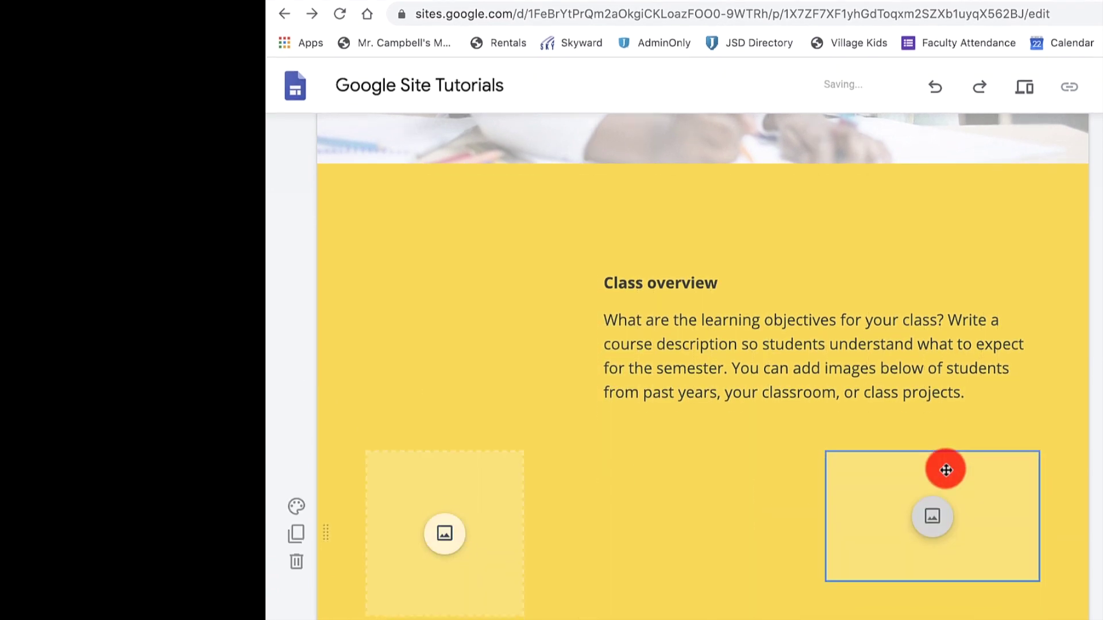
- Move the narrow image placeholder directly next to the other placeholder, under the Class overview text
{"action": "left_click", "coordinate": [463, 471]}
{"action": "left_click_drag", "start_coordinate": [463, 471], "coordinate": [702, 475]}
{"action": "left_click_drag", "start_coordinate": [701, 310], "coordinate": [676, 308]}
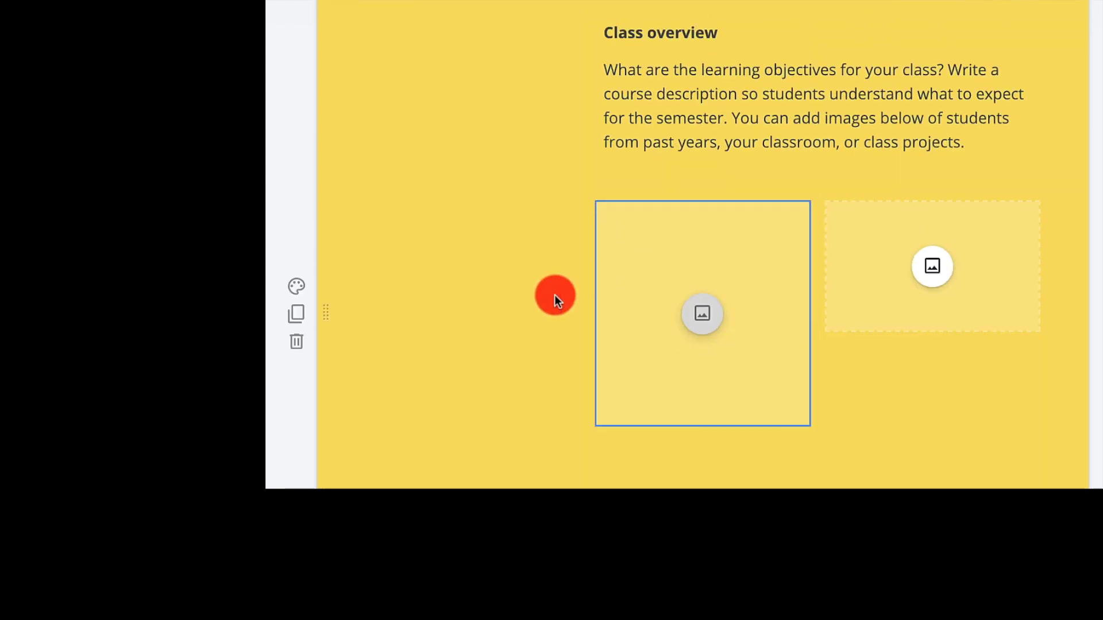
{"action": "scroll", "coordinate": [555, 296], "scroll_direction": "down", "scroll_amount": 2}
{"action": "scroll", "coordinate": [555, 295], "scroll_direction": "up", "scroll_amount": 3}
- Move the Class overview text box to the left edge of its section, and return it above the two image placeholders
{"action": "left_click_drag", "start_coordinate": [543, 364], "coordinate": [345, 363]}
{"action": "left_click", "coordinate": [345, 363]}
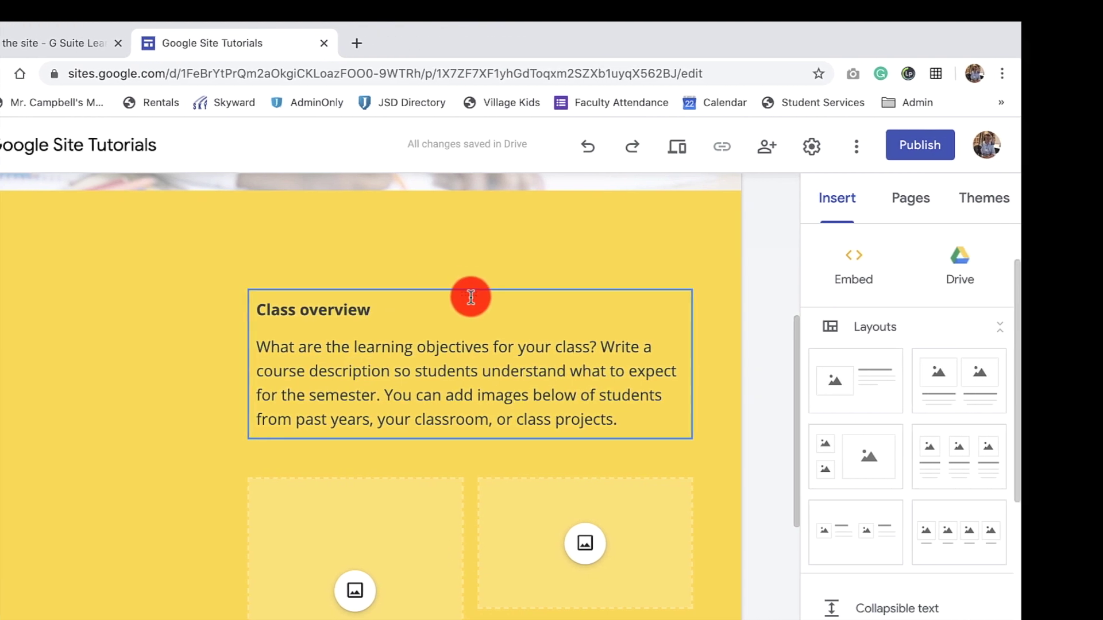
{"action": "left_click_drag", "start_coordinate": [475, 294], "coordinate": [248, 288]}
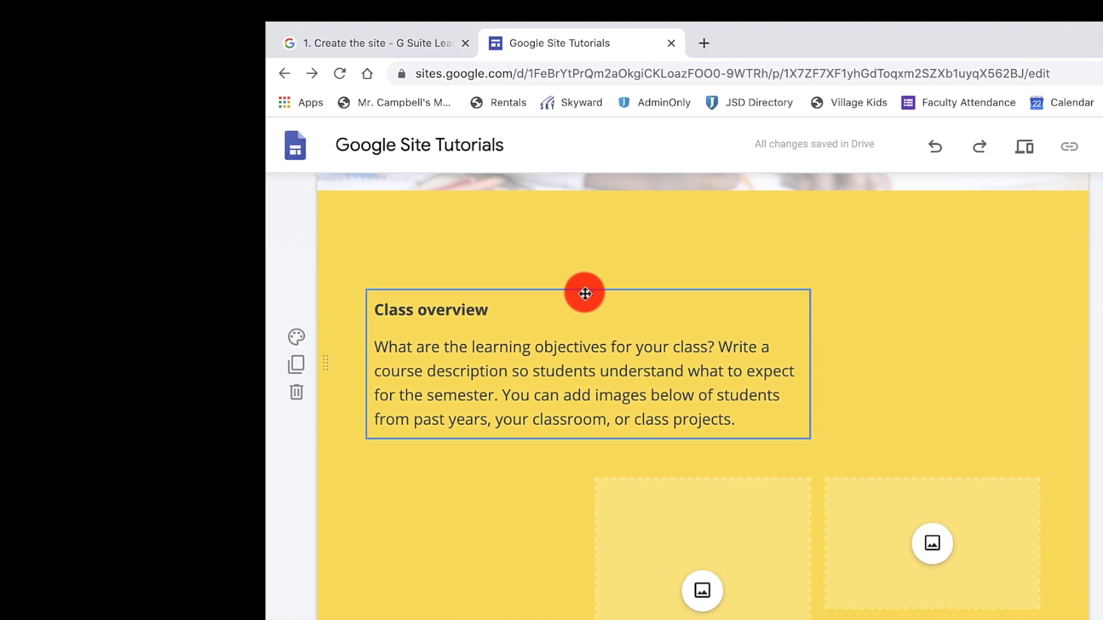
{"action": "left_click_drag", "start_coordinate": [585, 293], "coordinate": [846, 296]}
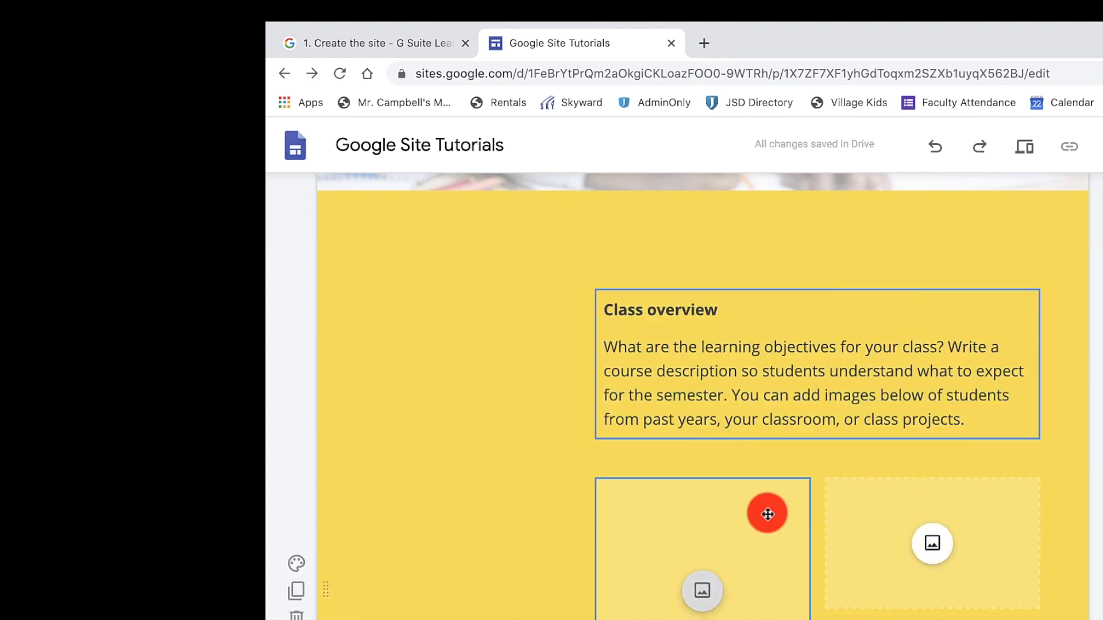
- Move the whole Class overview section below the image placeholders section, and move it back above them
{"action": "left_click_drag", "start_coordinate": [326, 363], "coordinate": [353, 610]}
{"action": "scroll", "coordinate": [373, 502], "scroll_direction": "down", "scroll_amount": 2}
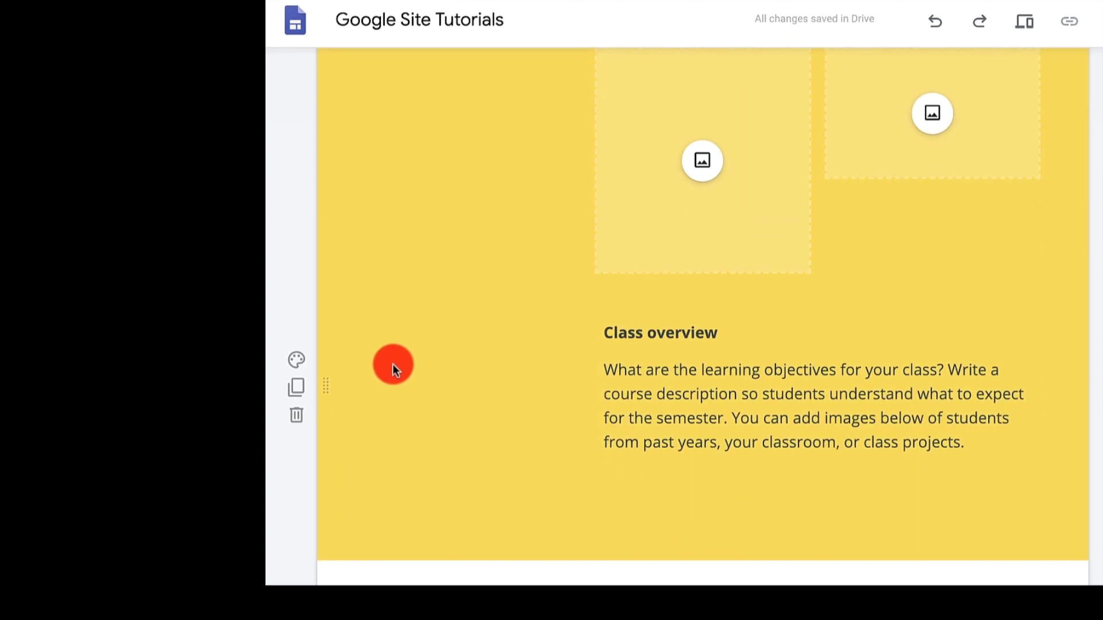
{"action": "left_click_drag", "start_coordinate": [328, 289], "coordinate": [343, 29]}
- Start replacing the home page header image by selecting an existing image, and look through the gallery pictures
{"action": "scroll", "coordinate": [481, 251], "scroll_direction": "up", "scroll_amount": 7}
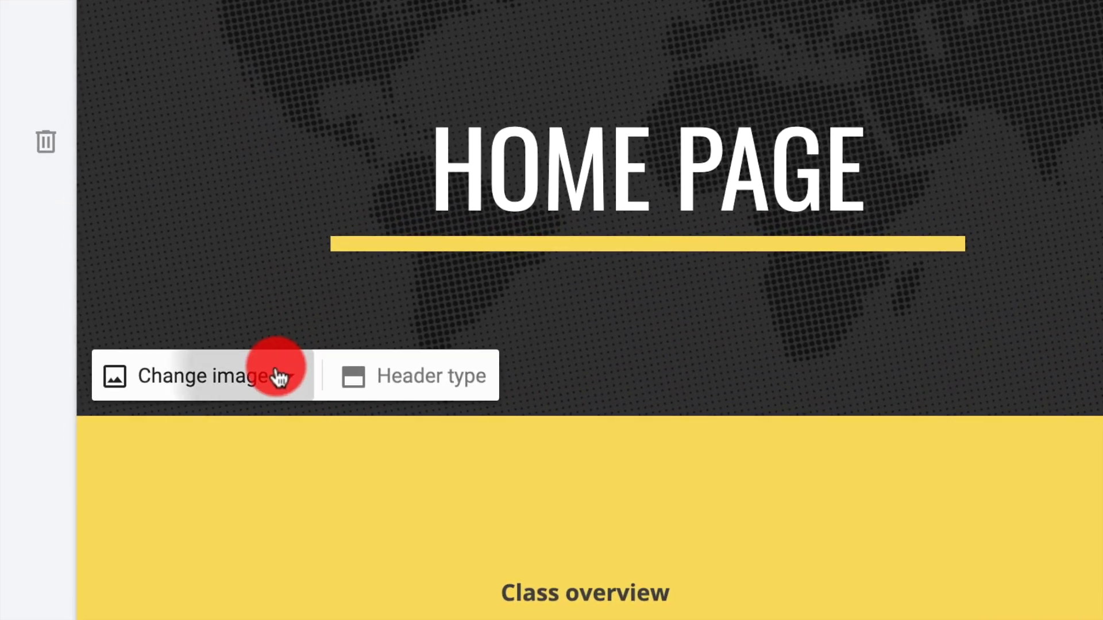
{"action": "left_click", "coordinate": [279, 378]}
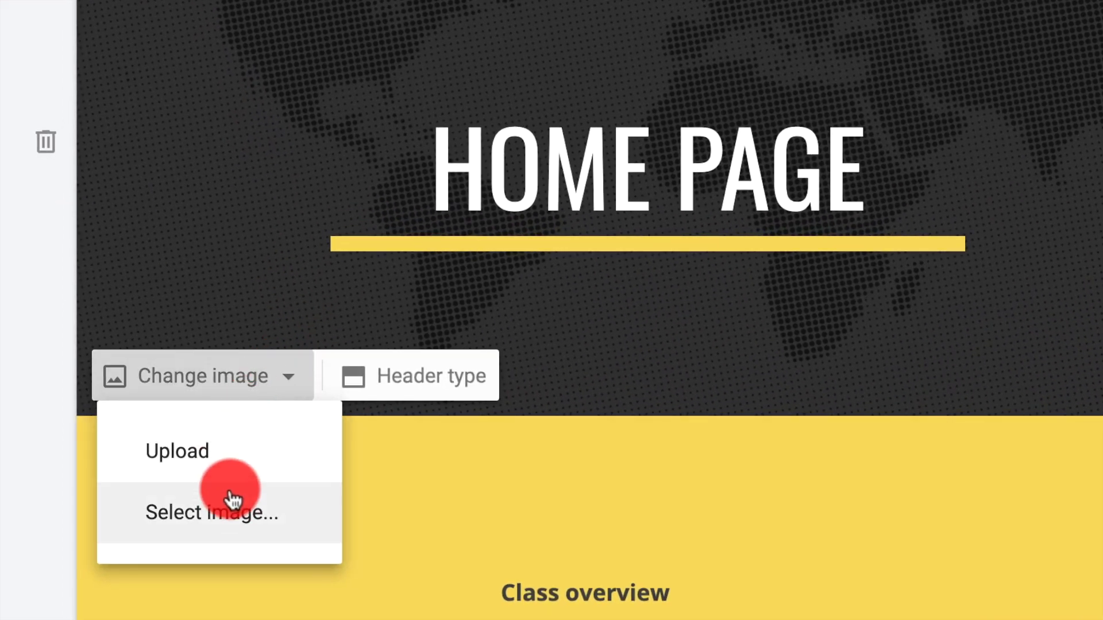
{"action": "left_click", "coordinate": [232, 510]}
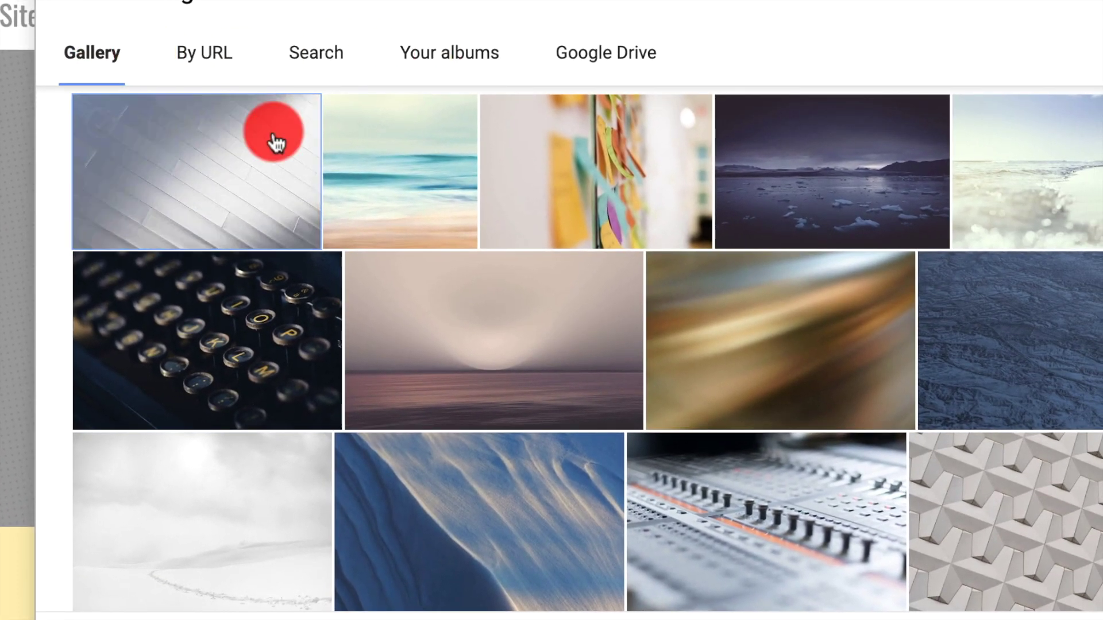
{"action": "left_click", "coordinate": [451, 328]}
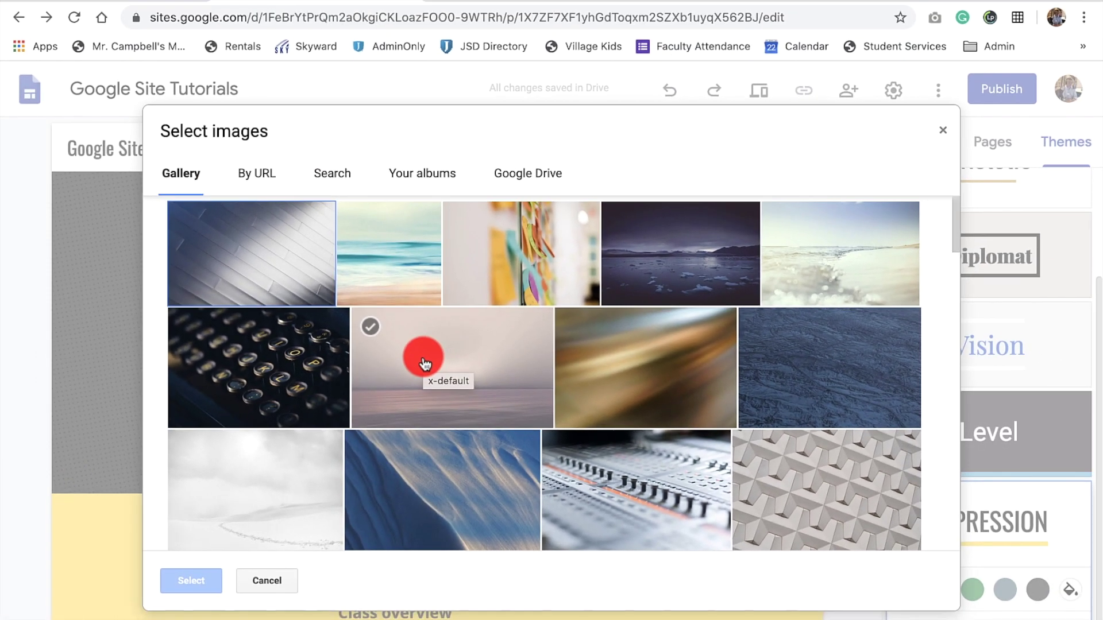
{"action": "left_click", "coordinate": [250, 170]}
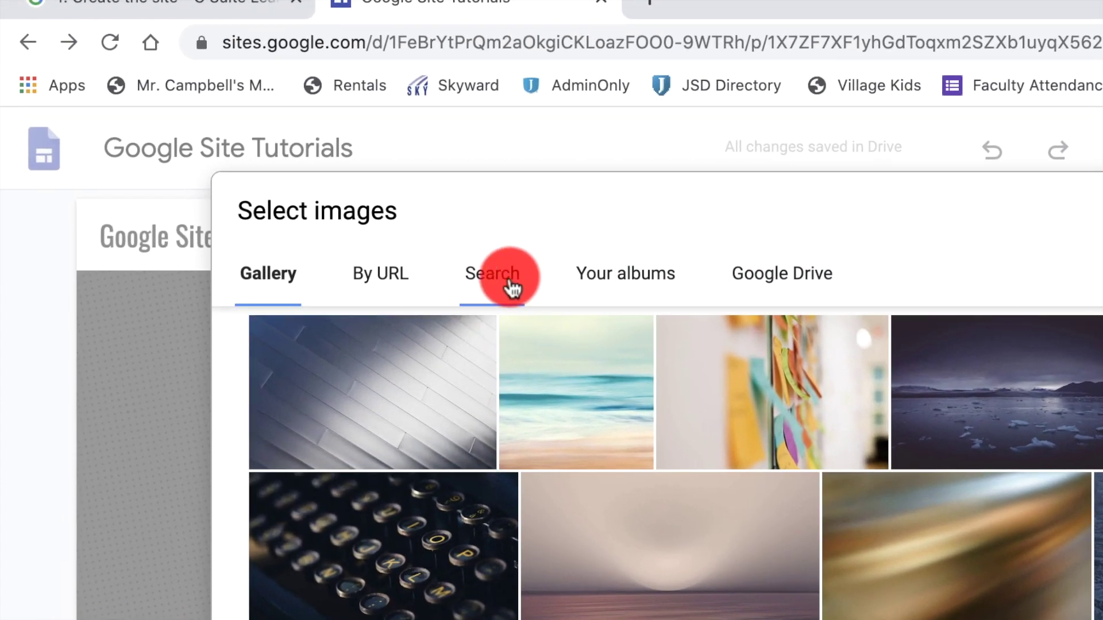
- Search Google images for "Classic Books" as the new header image
{"action": "left_click", "coordinate": [342, 176]}
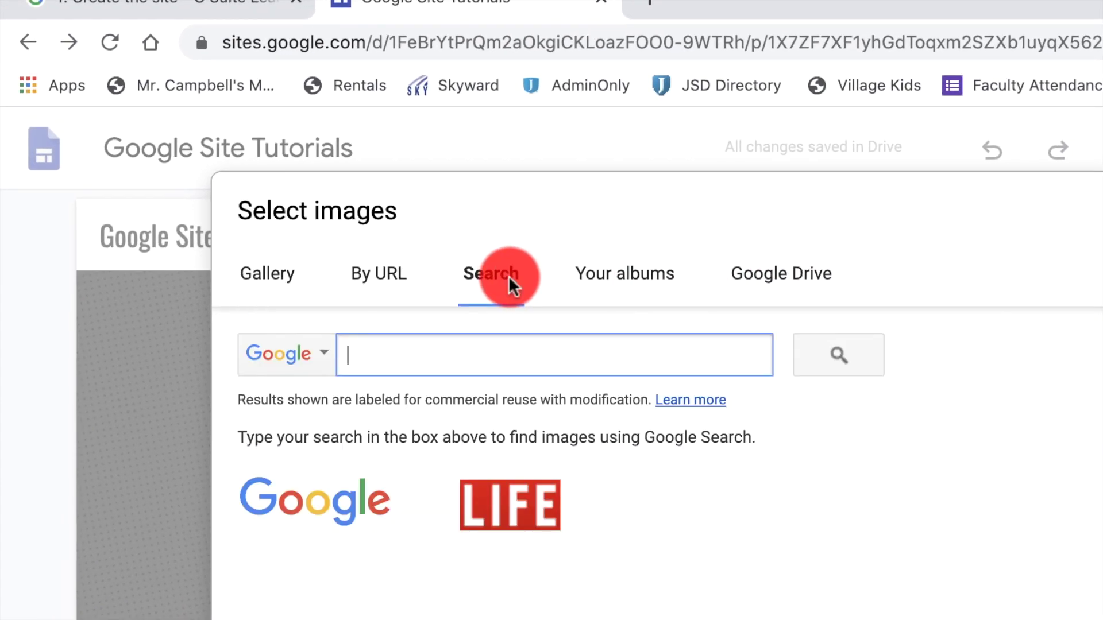
{"action": "type", "text": "Classic Books"}
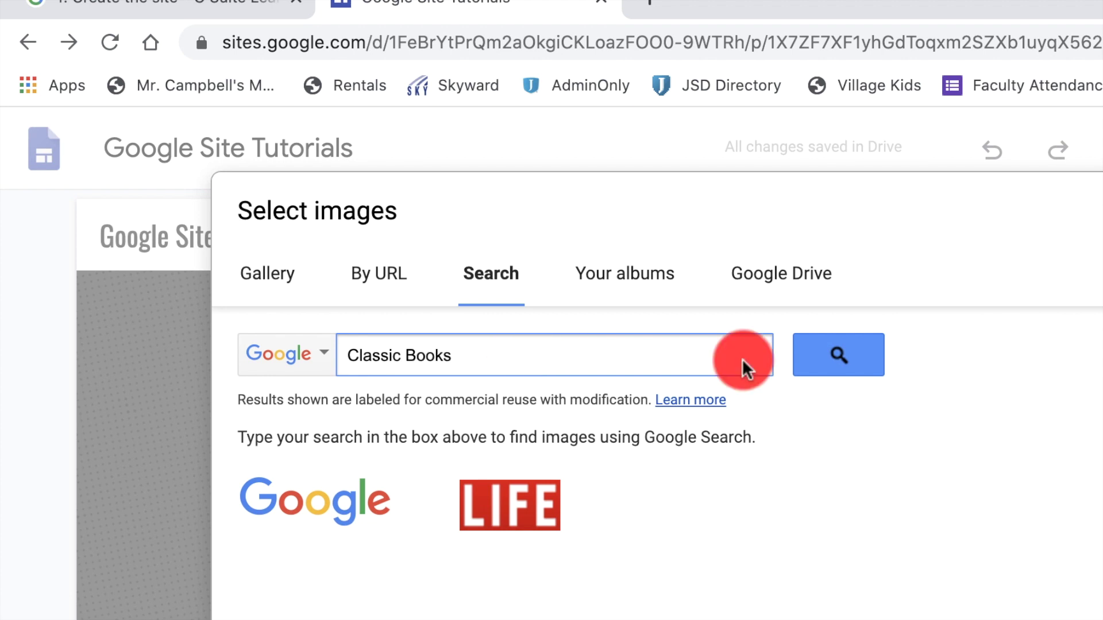
{"action": "left_click", "coordinate": [852, 366]}
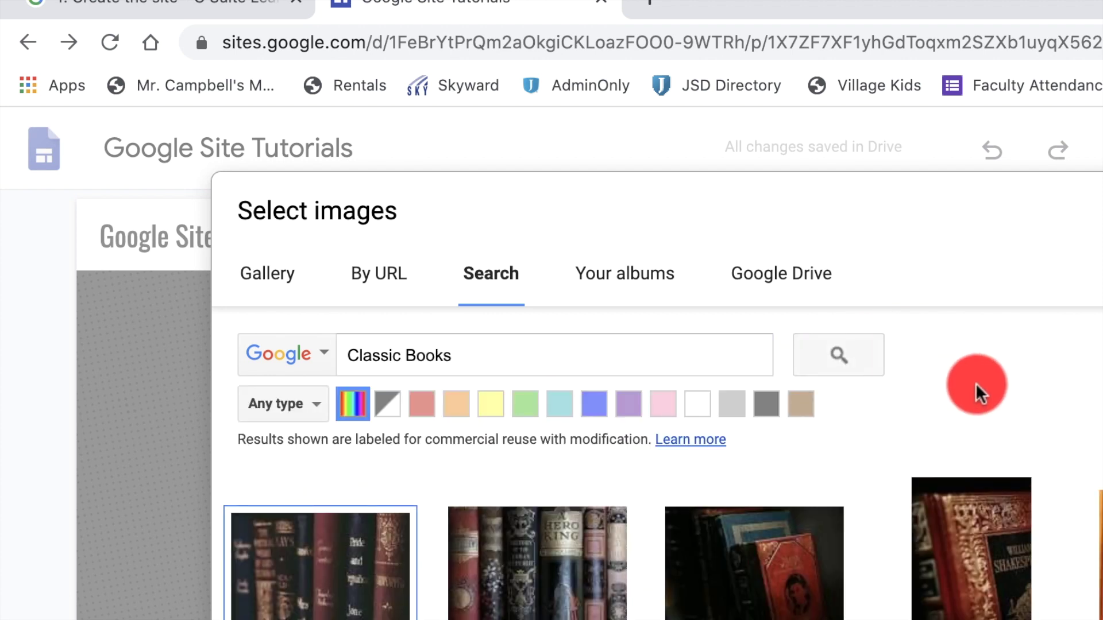
- Browse the Classic Books pictures and set the one with the Hero King book spines as the header image
{"action": "scroll", "coordinate": [976, 385], "scroll_direction": "down", "scroll_amount": 2}
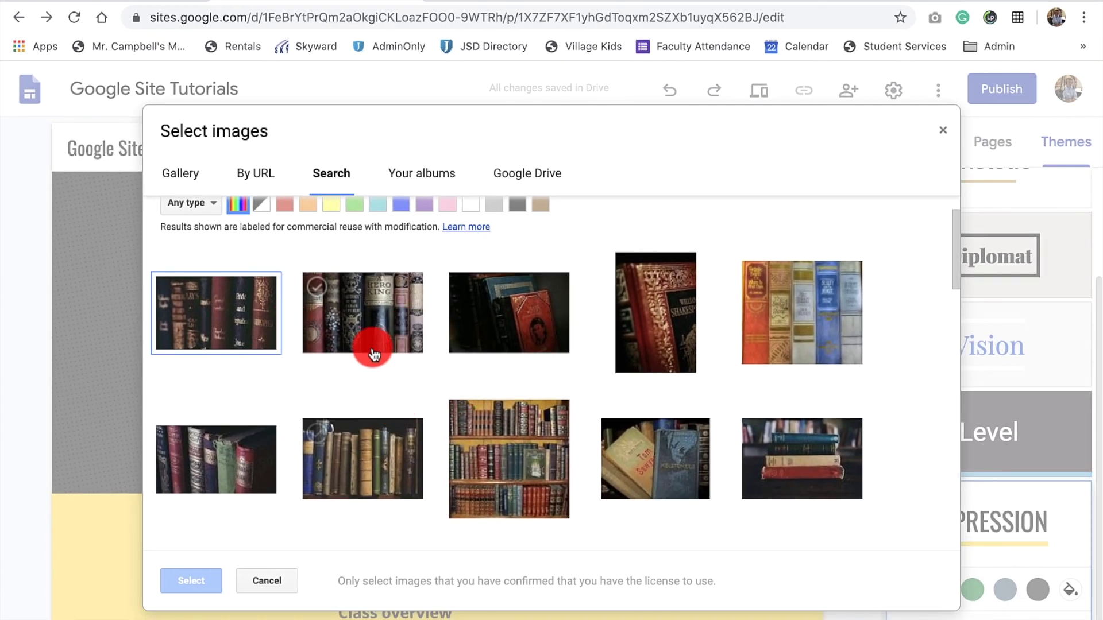
{"action": "scroll", "coordinate": [425, 379], "scroll_direction": "down", "scroll_amount": 4}
{"action": "scroll", "coordinate": [425, 379], "scroll_direction": "down", "scroll_amount": 4}
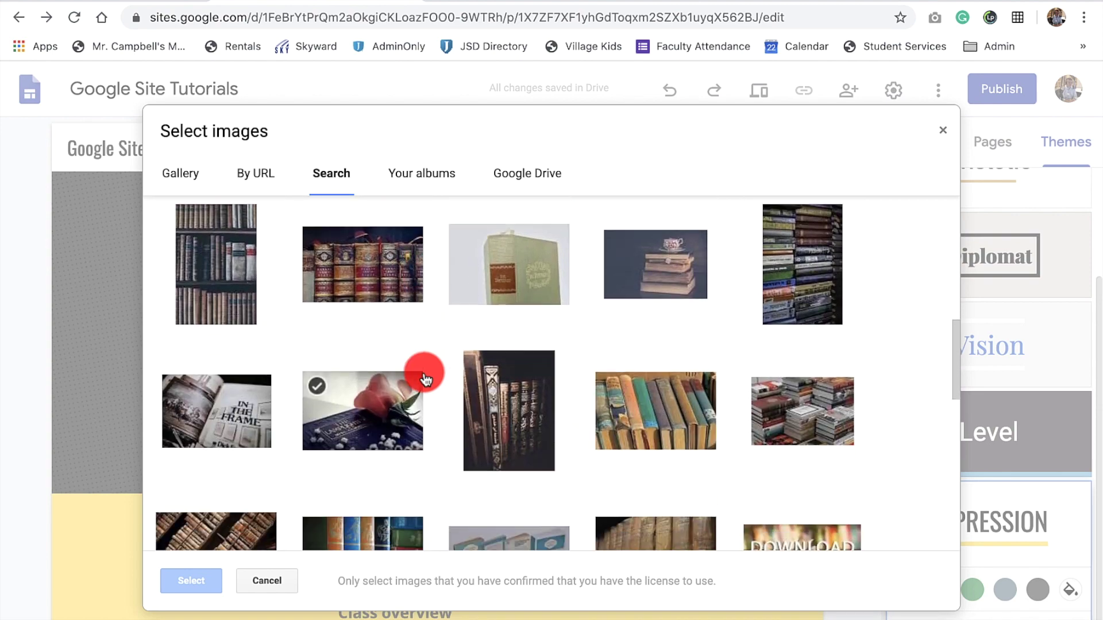
{"action": "scroll", "coordinate": [425, 379], "scroll_direction": "up", "scroll_amount": 10}
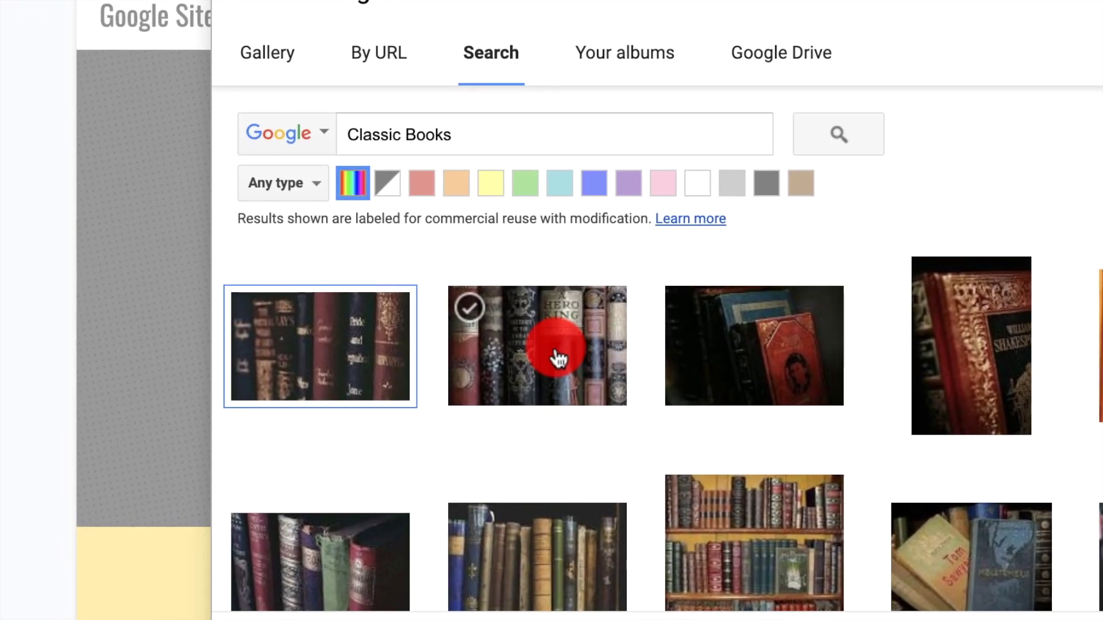
{"action": "left_click", "coordinate": [556, 354]}
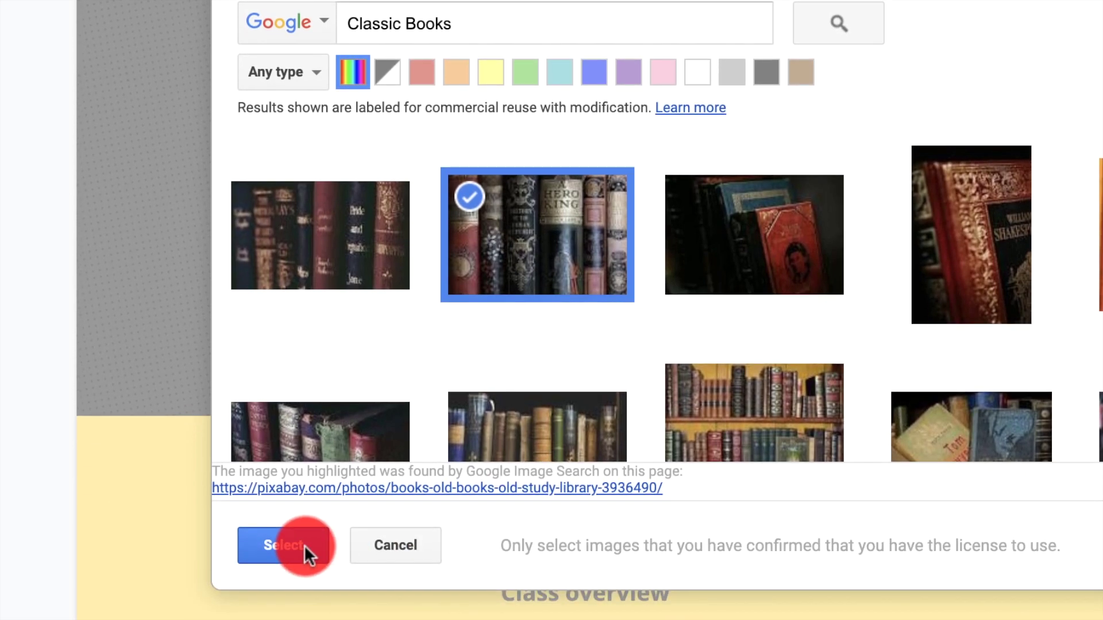
{"action": "left_click", "coordinate": [305, 546]}
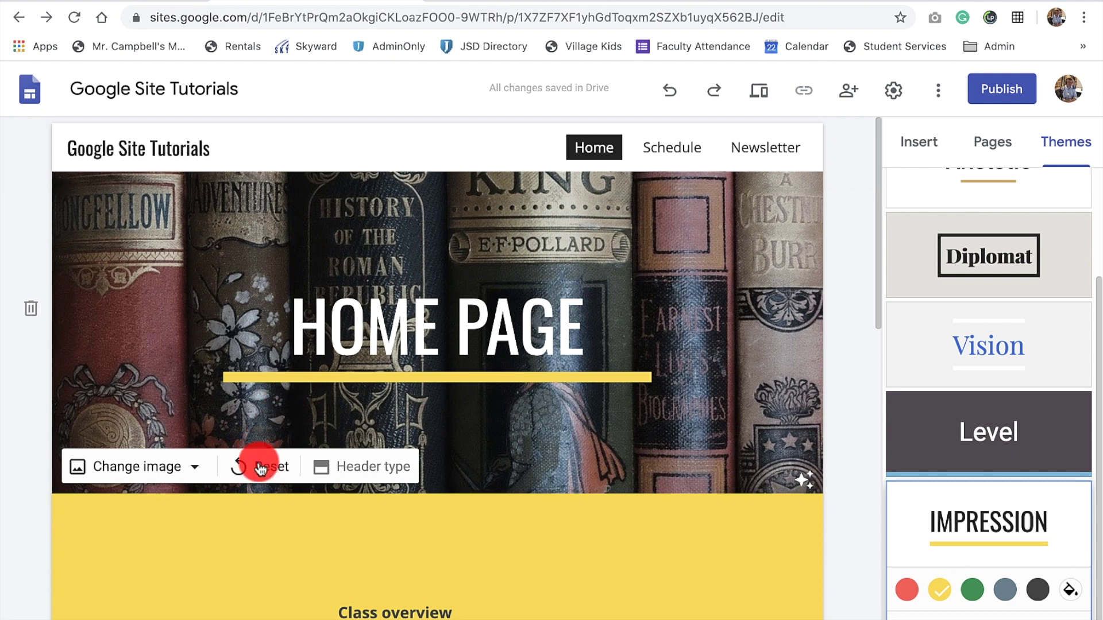
- Try the Cover, Large banner and Title only header types for the home page, and settle on Banner
{"action": "left_click", "coordinate": [362, 470]}
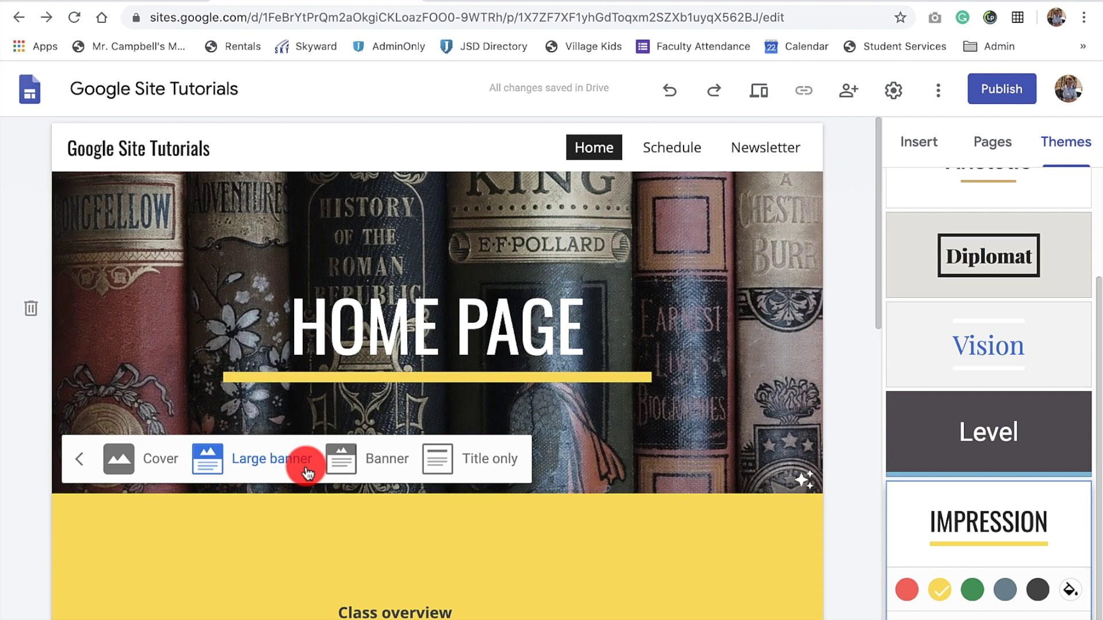
{"action": "left_click", "coordinate": [136, 458]}
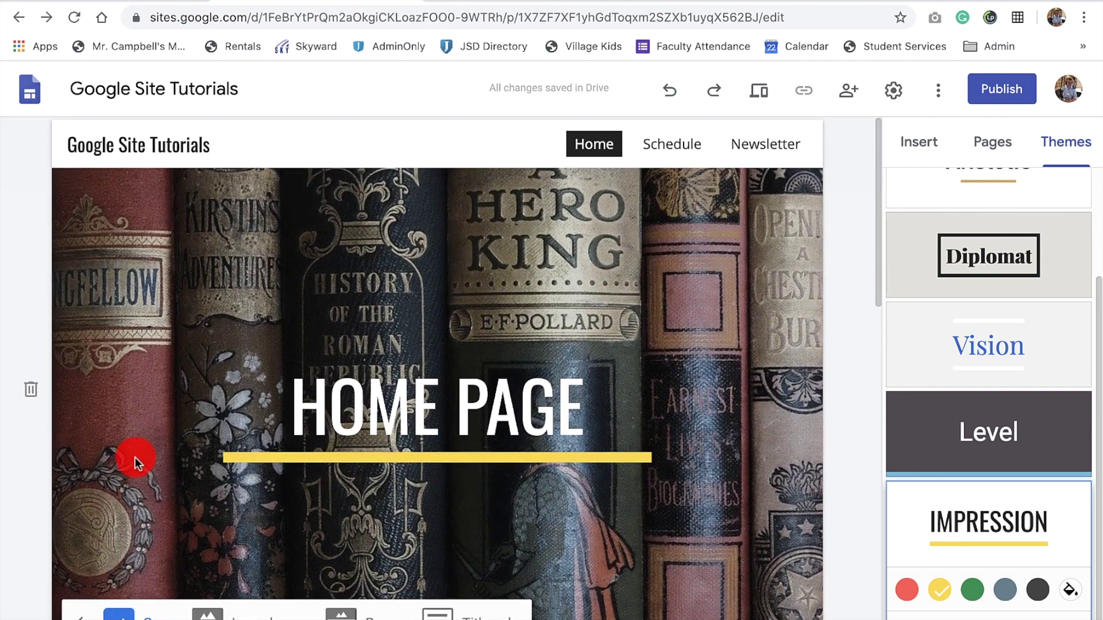
{"action": "left_click", "coordinate": [217, 500]}
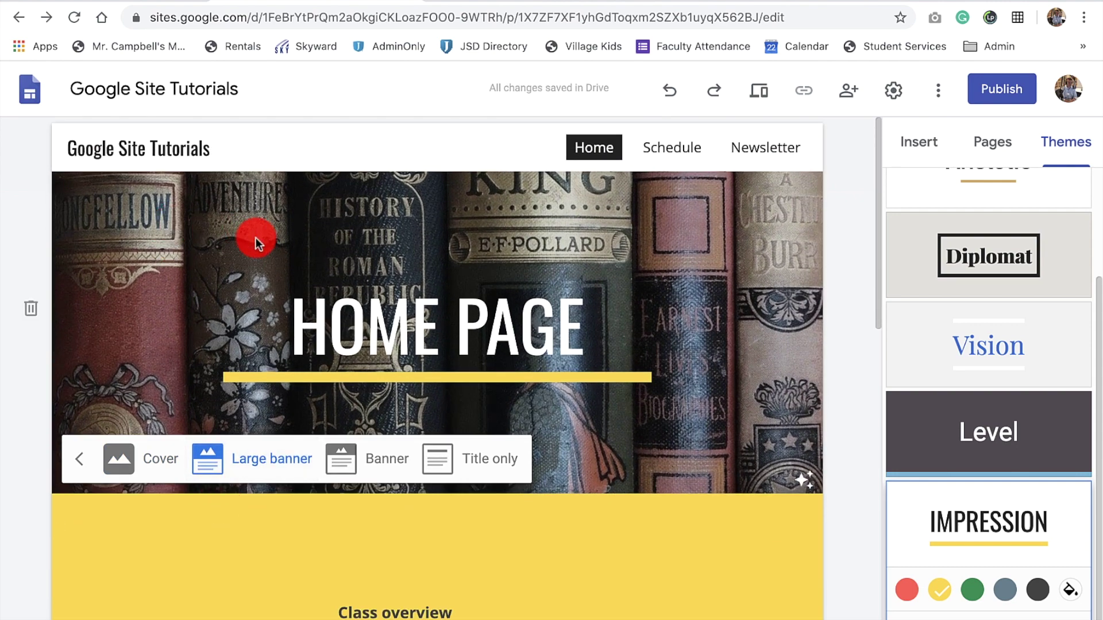
{"action": "left_click", "coordinate": [374, 453]}
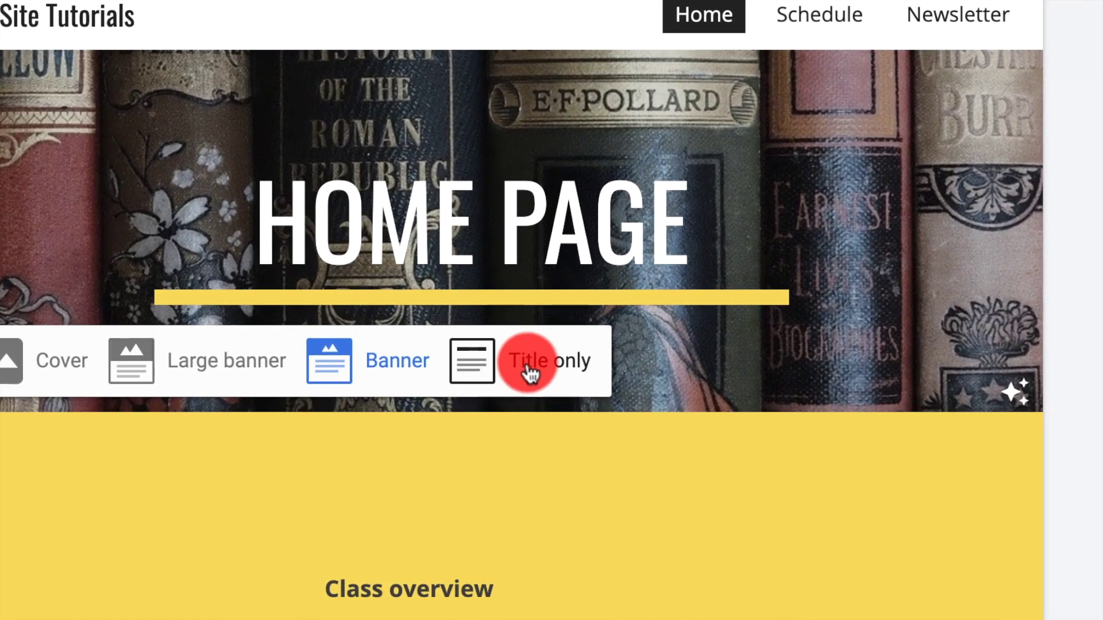
{"action": "left_click", "coordinate": [473, 384]}
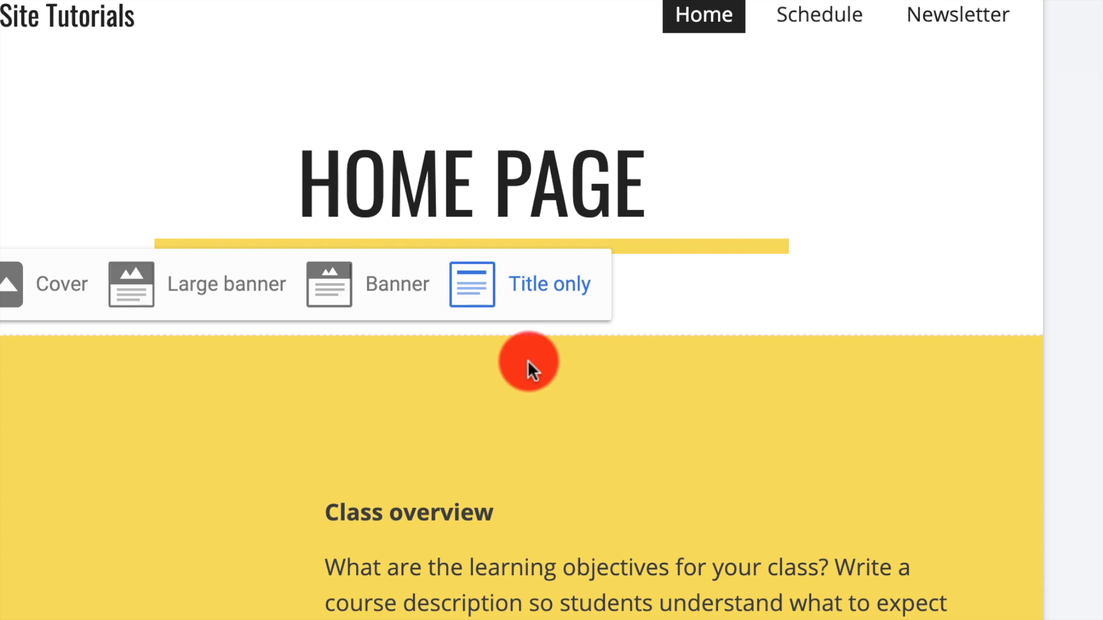
{"action": "left_click", "coordinate": [413, 281]}
{"action": "left_click", "coordinate": [571, 364]}
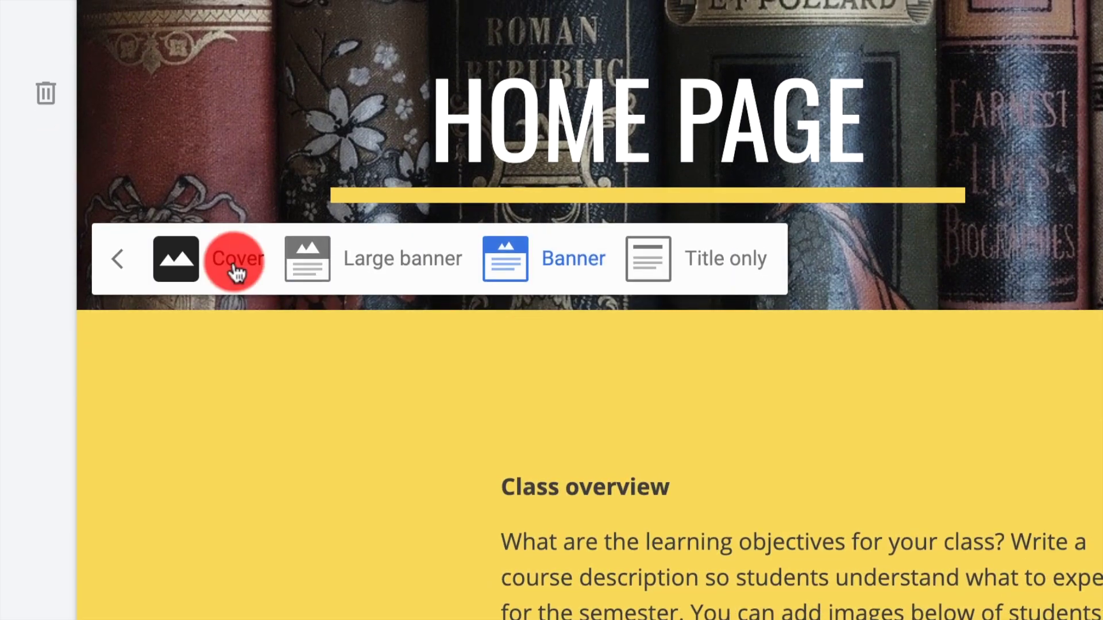
- Preview the header as a Cover at full height, and return it to the Banner type
{"action": "left_click", "coordinate": [236, 270]}
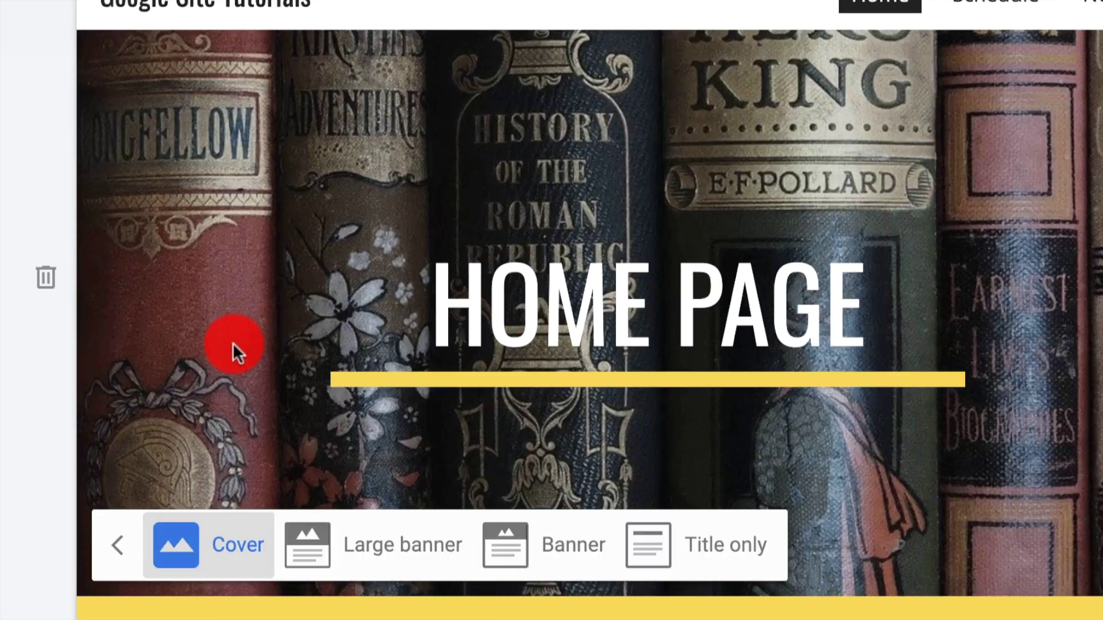
{"action": "scroll", "coordinate": [233, 363], "scroll_direction": "down", "scroll_amount": 2}
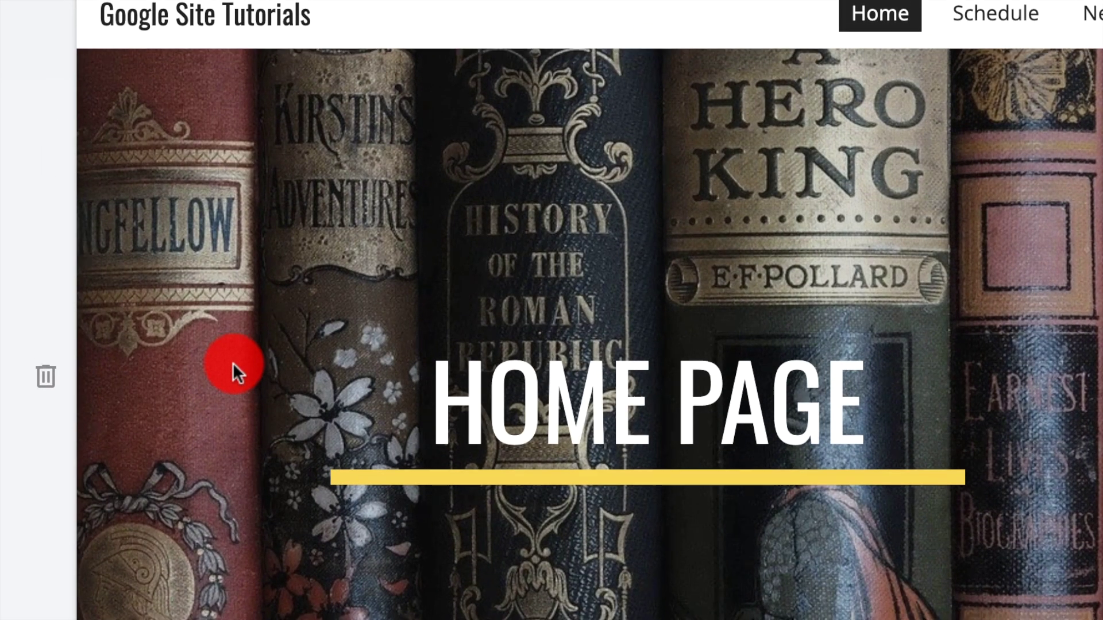
{"action": "scroll", "coordinate": [232, 364], "scroll_direction": "up", "scroll_amount": 1}
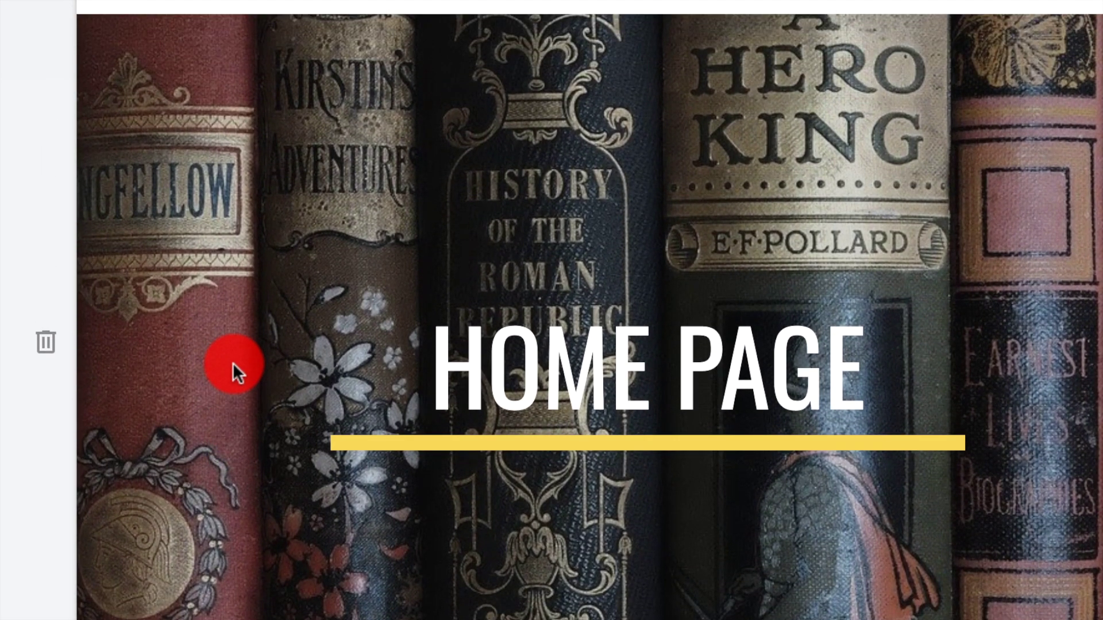
{"action": "scroll", "coordinate": [233, 363], "scroll_direction": "up", "scroll_amount": 1}
{"action": "scroll", "coordinate": [233, 363], "scroll_direction": "down", "scroll_amount": 4}
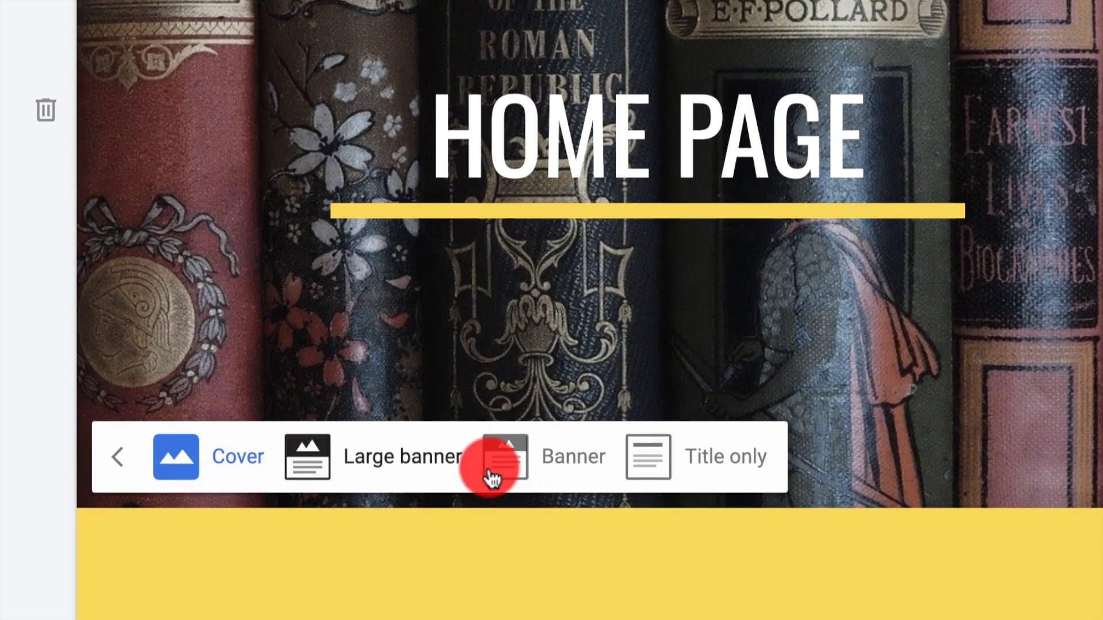
{"action": "left_click", "coordinate": [535, 459]}
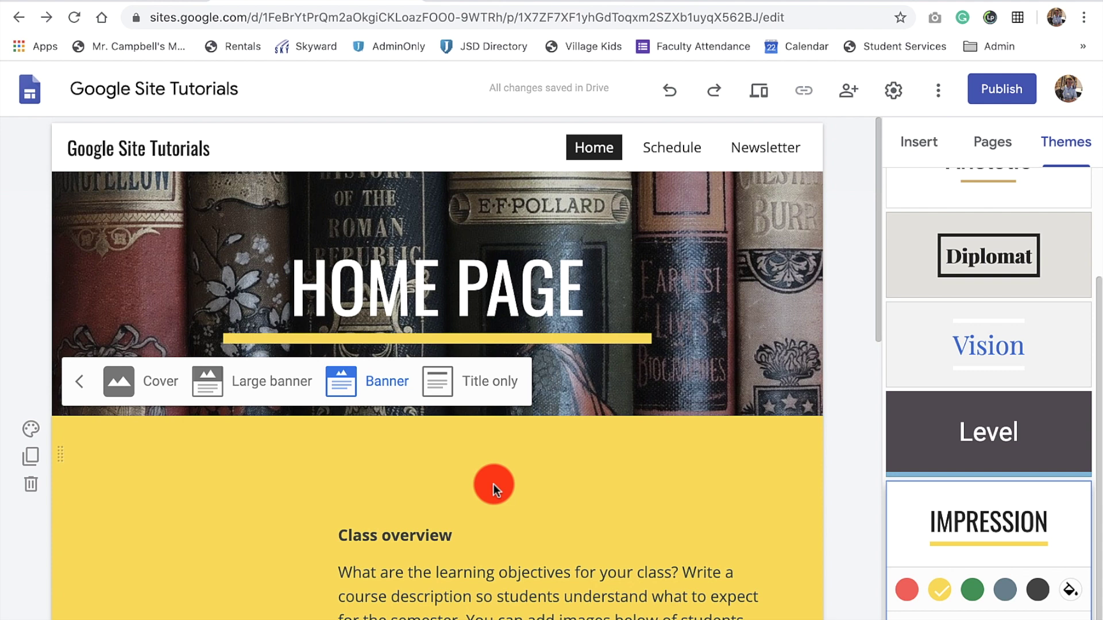
- Apply the Simple theme to the site and try its green, purple and black colors
{"action": "left_click", "coordinate": [529, 258]}
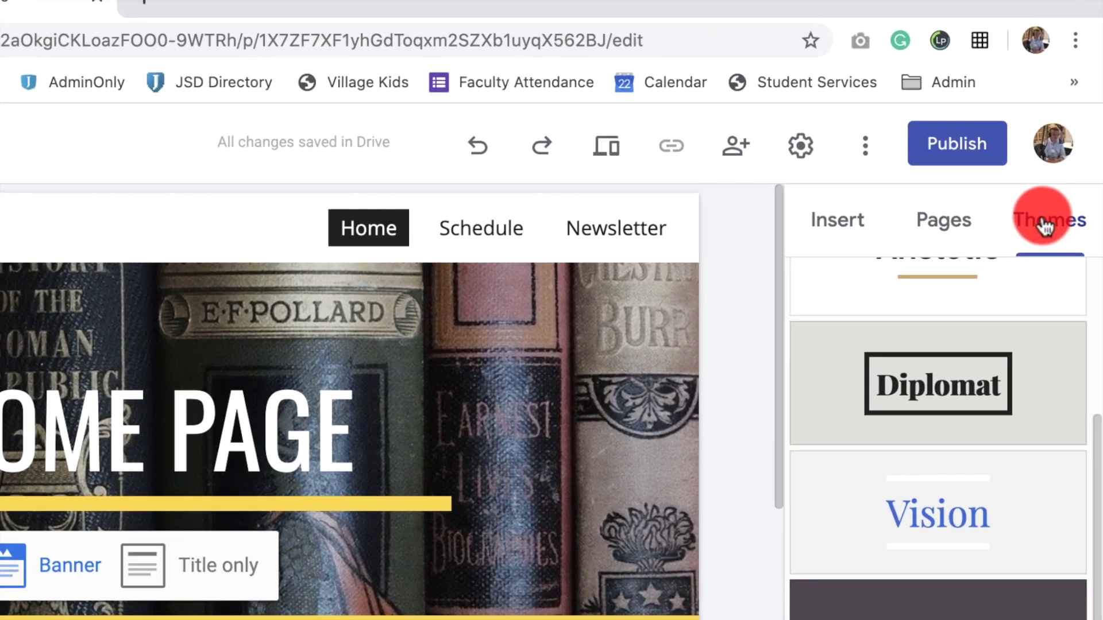
{"action": "scroll", "coordinate": [993, 397], "scroll_direction": "up", "scroll_amount": 5}
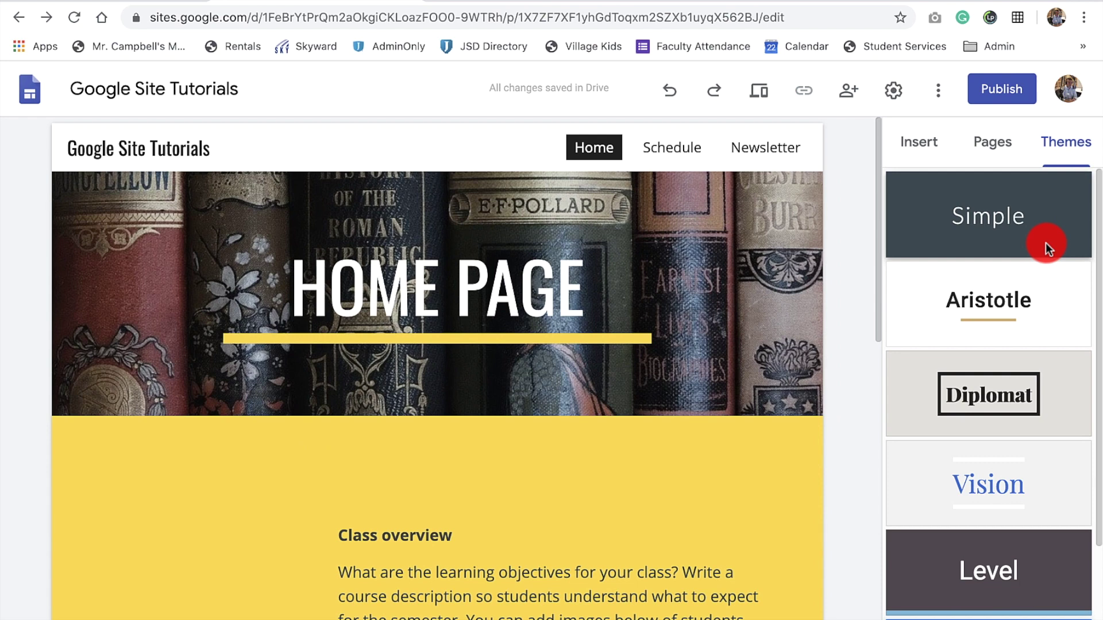
{"action": "left_click", "coordinate": [1054, 231]}
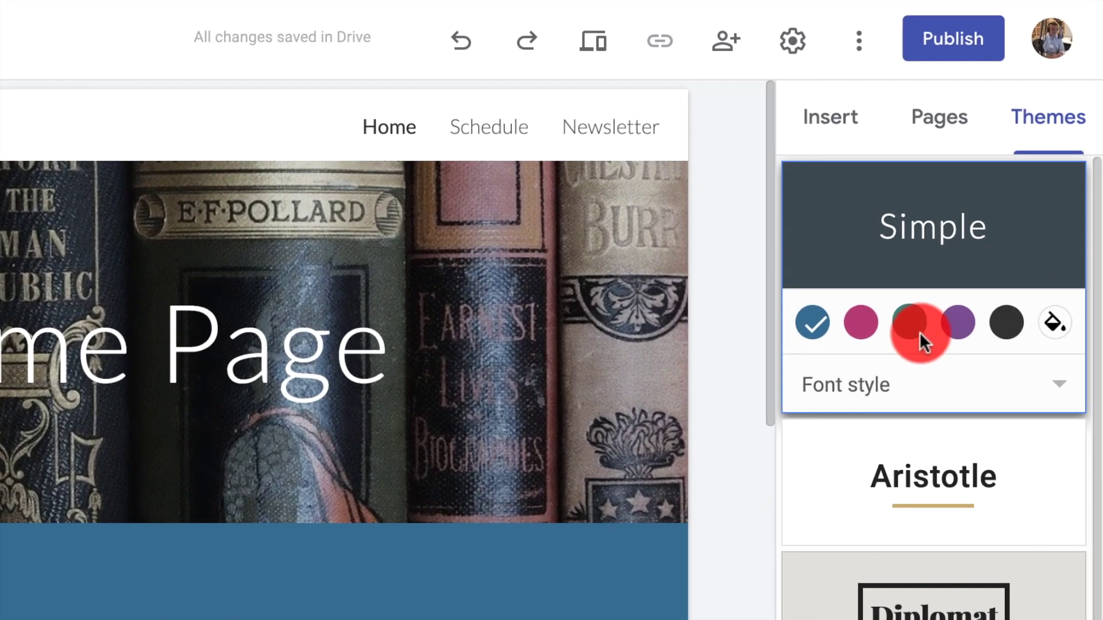
{"action": "left_click", "coordinate": [972, 280]}
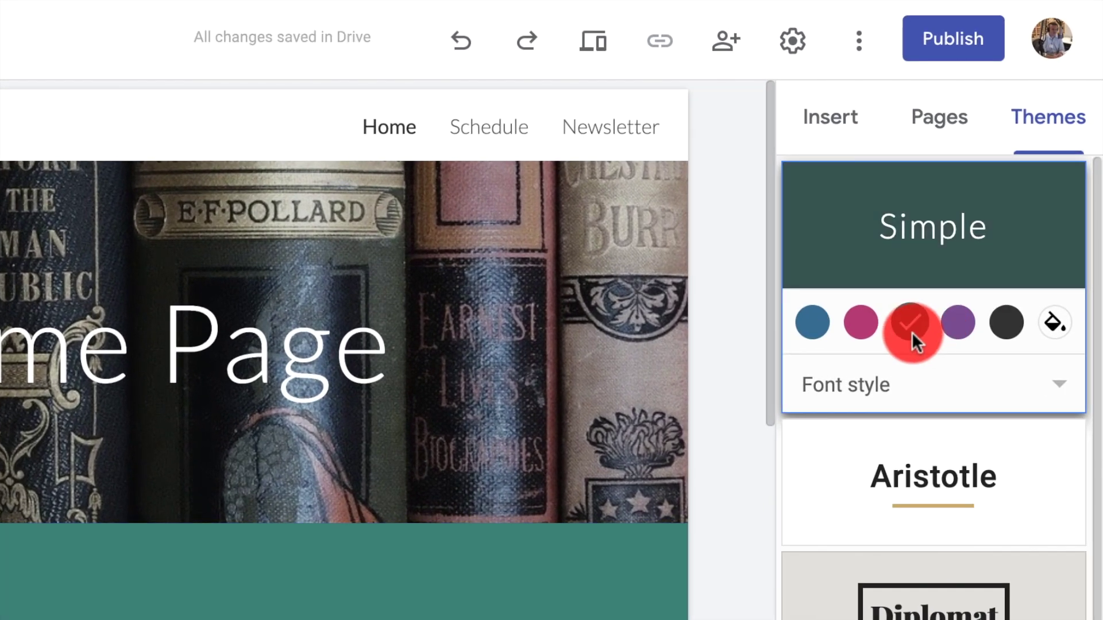
{"action": "left_click", "coordinate": [956, 329]}
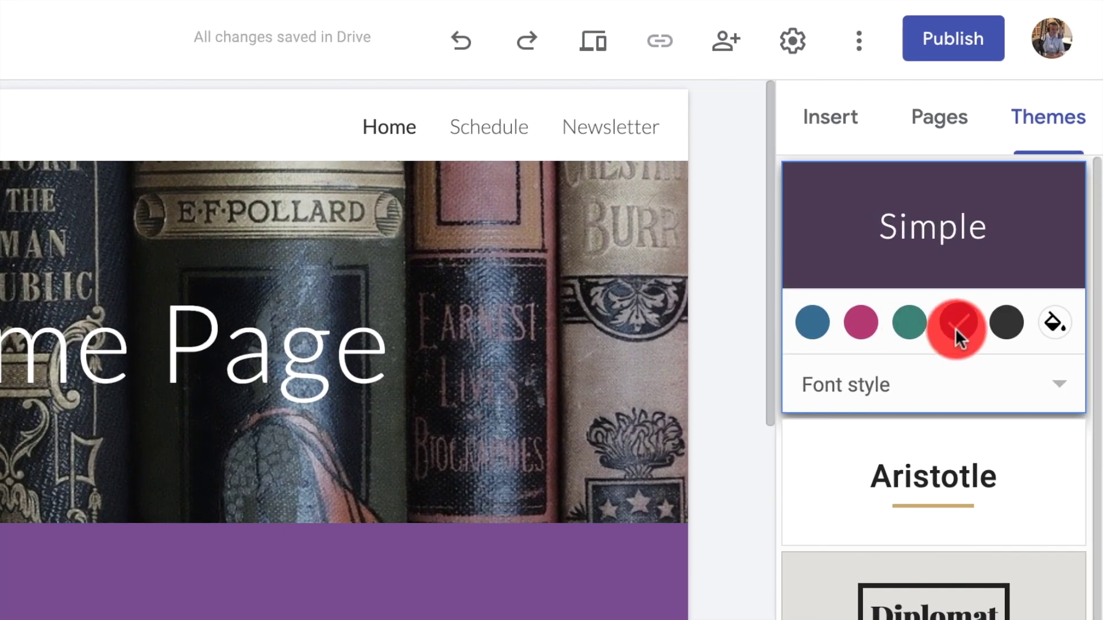
{"action": "left_click", "coordinate": [996, 329]}
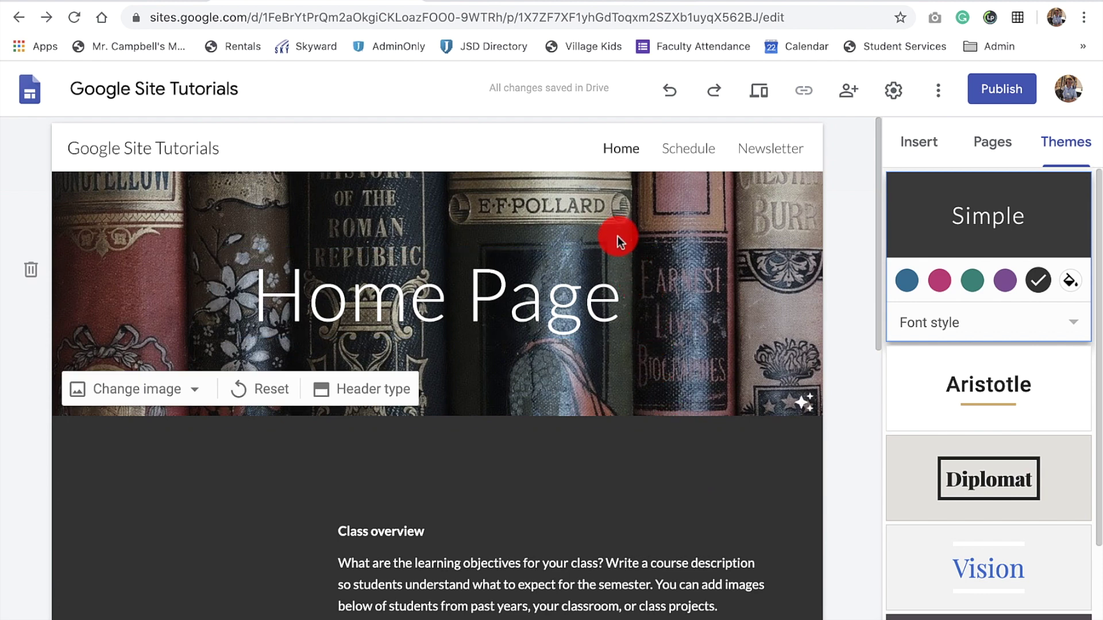
- Switch the Simple theme to green, and replace that with the custom reddish-brown color #974646
{"action": "left_click", "coordinate": [967, 278]}
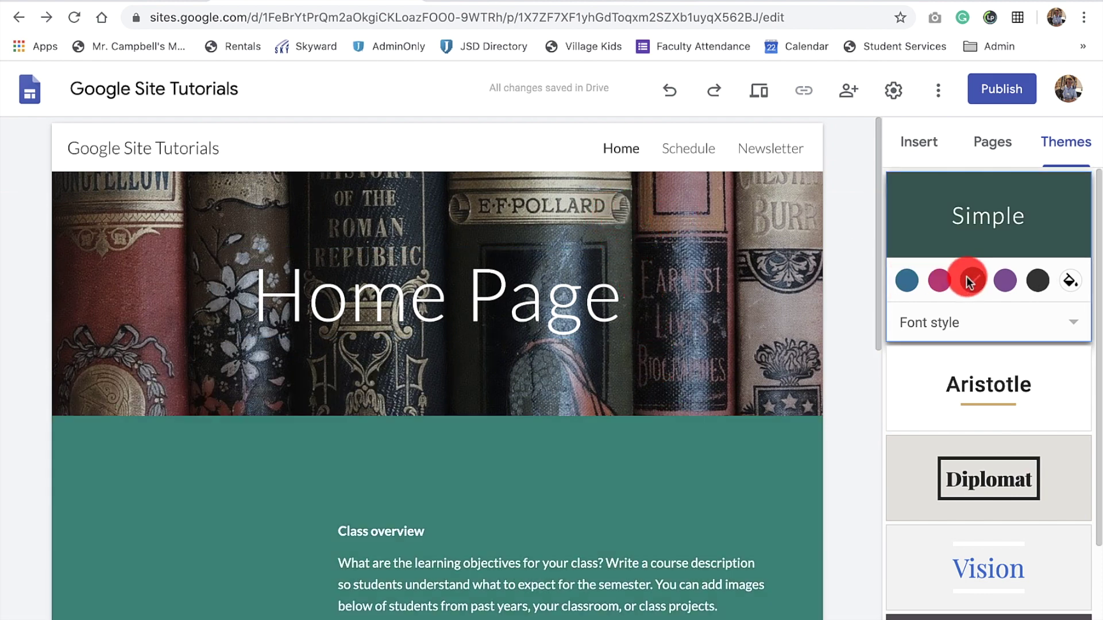
{"action": "left_click", "coordinate": [1068, 281]}
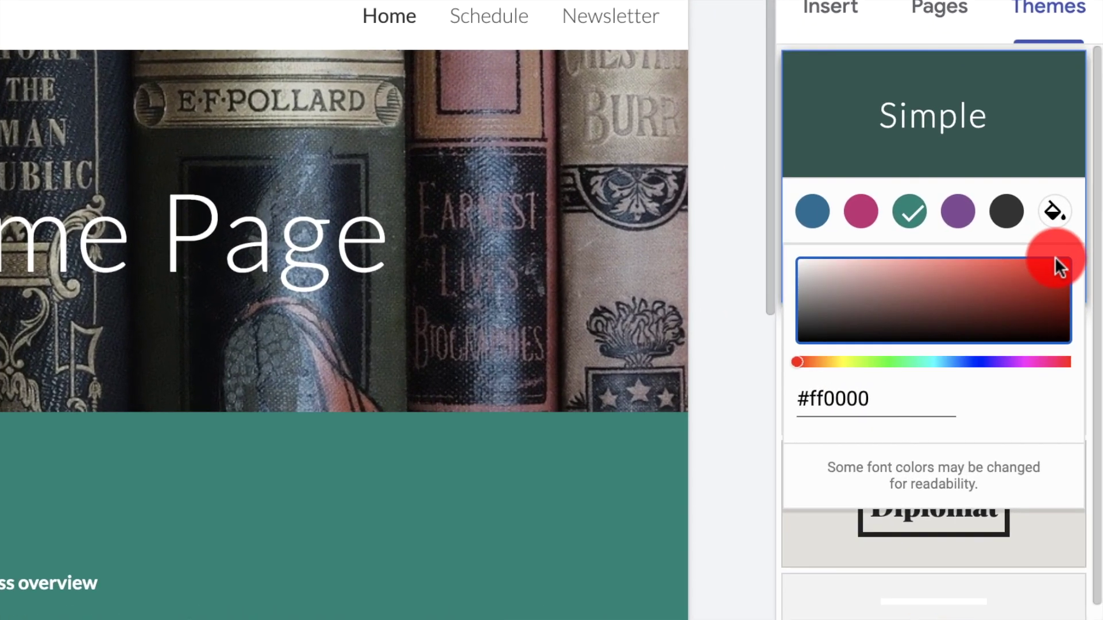
{"action": "left_click_drag", "start_coordinate": [1055, 258], "coordinate": [913, 295]}
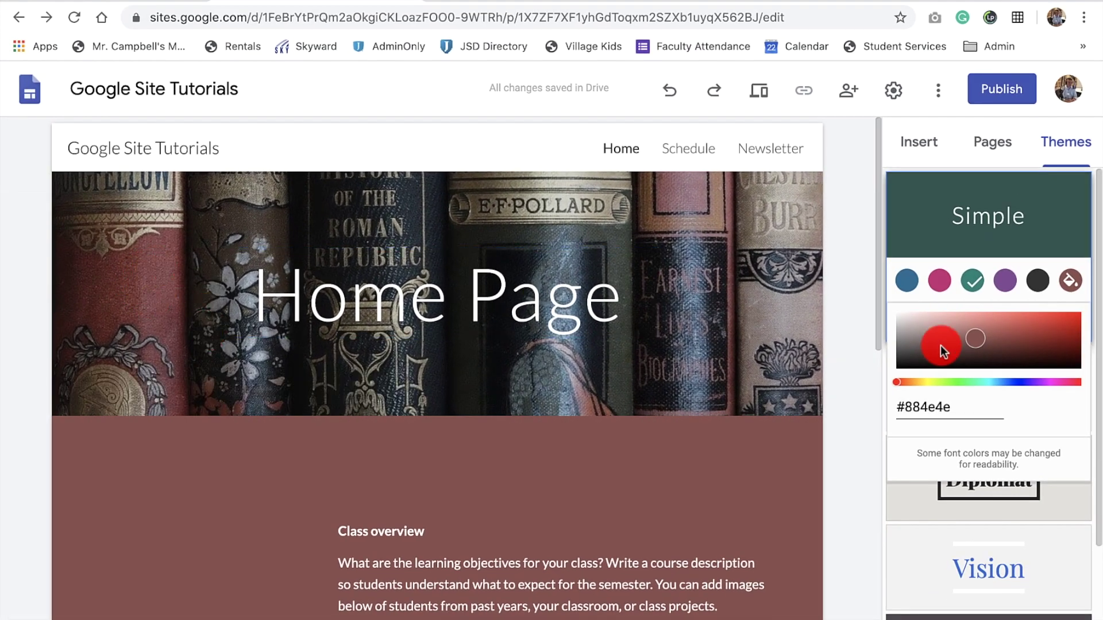
{"action": "left_click_drag", "start_coordinate": [977, 337], "coordinate": [994, 337]}
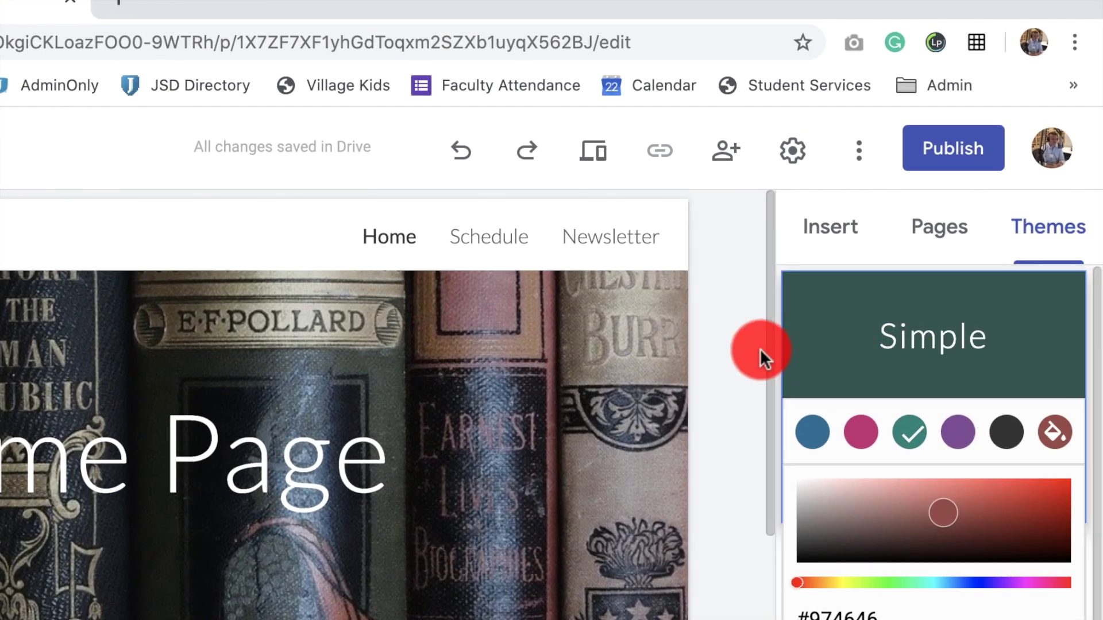
{"action": "left_click", "coordinate": [760, 349]}
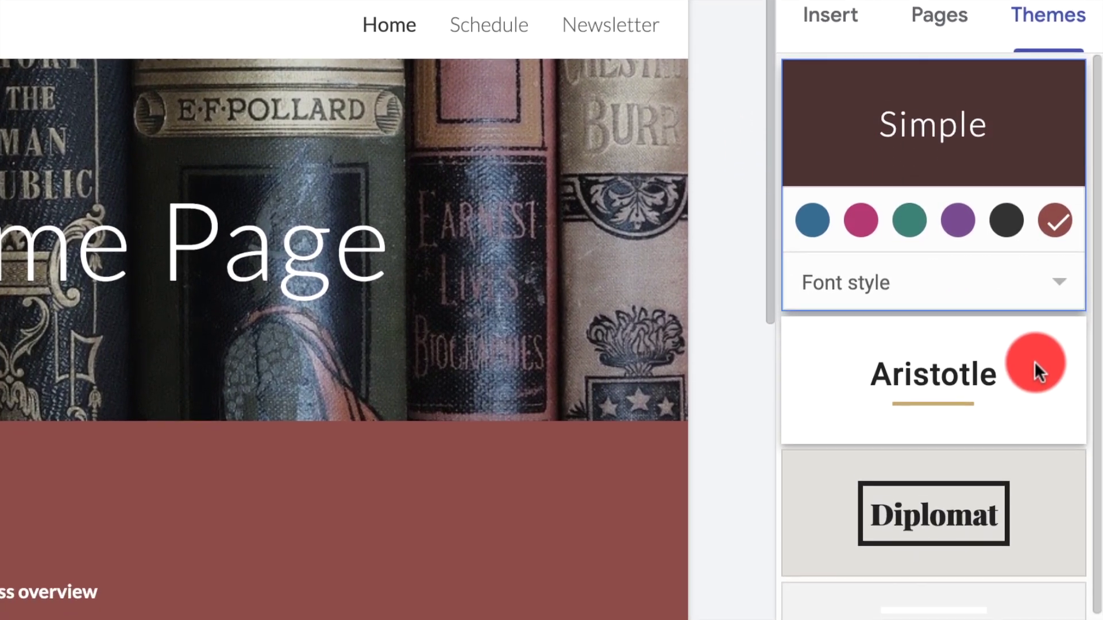
- Apply the Aristotle theme and try its italic serif and all-capitals font styles before restoring the original font style
{"action": "left_click", "coordinate": [1034, 361]}
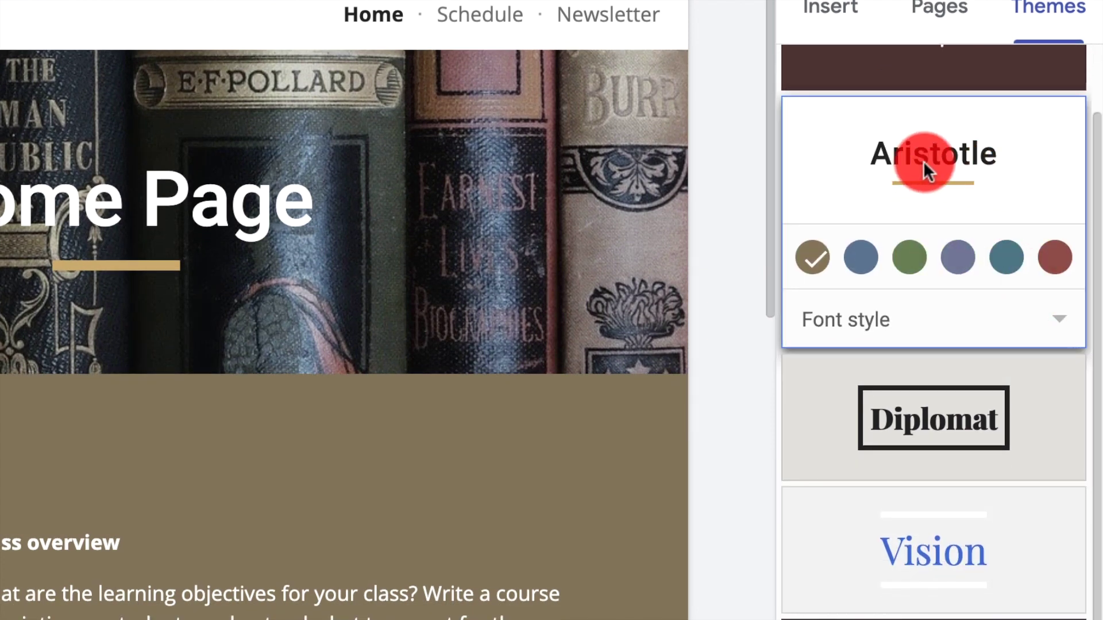
{"action": "left_click", "coordinate": [985, 318]}
{"action": "left_click", "coordinate": [918, 348]}
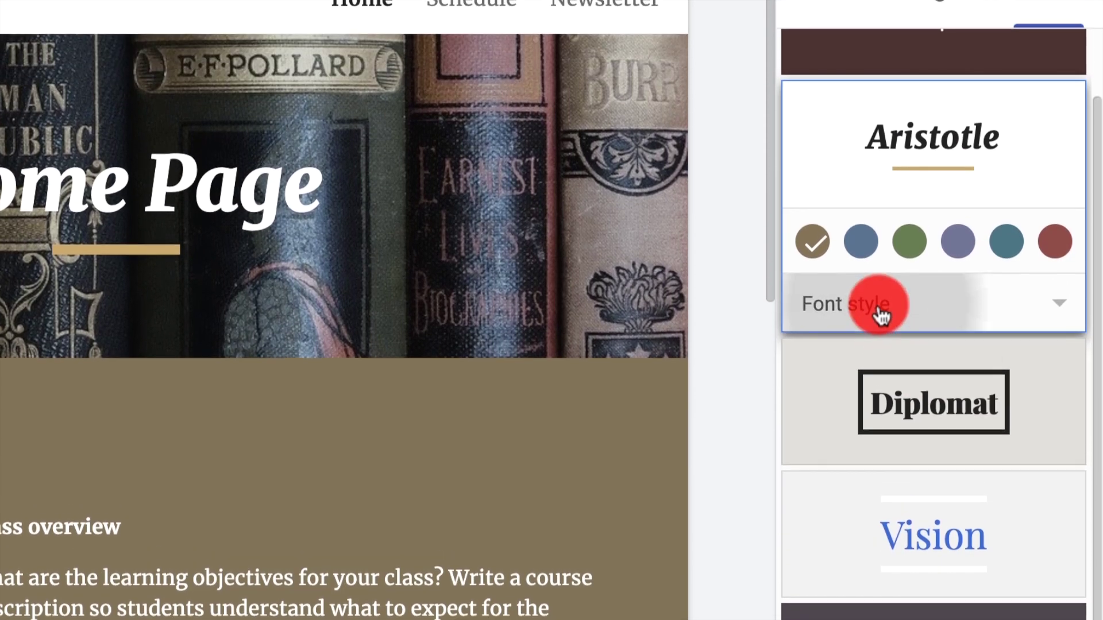
{"action": "left_click", "coordinate": [878, 282]}
{"action": "left_click", "coordinate": [868, 386]}
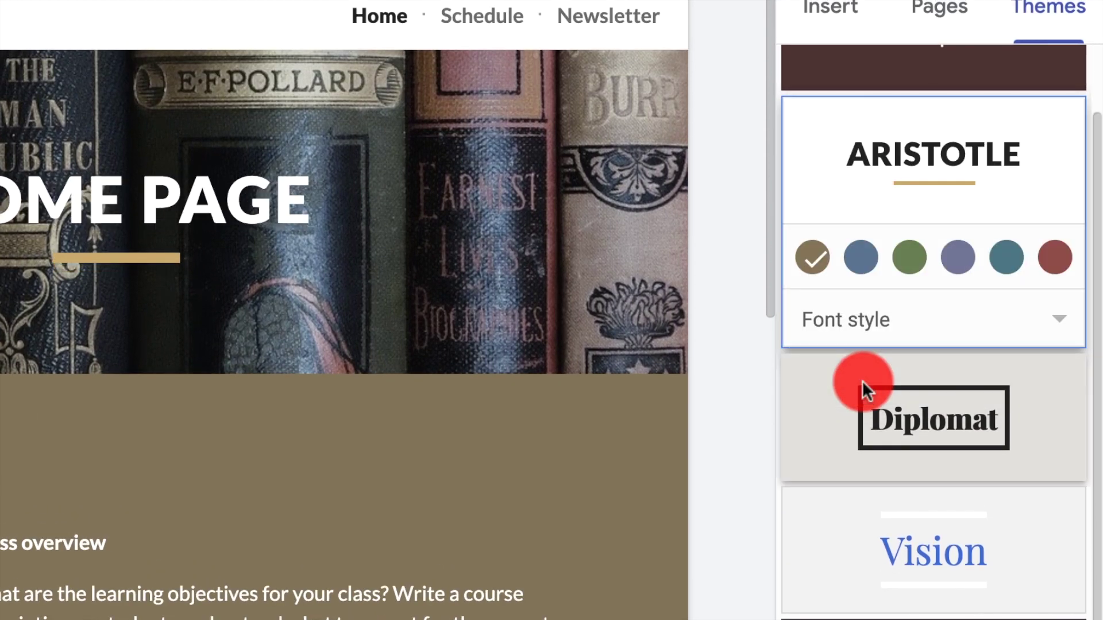
{"action": "left_click", "coordinate": [857, 313]}
{"action": "left_click", "coordinate": [874, 204]}
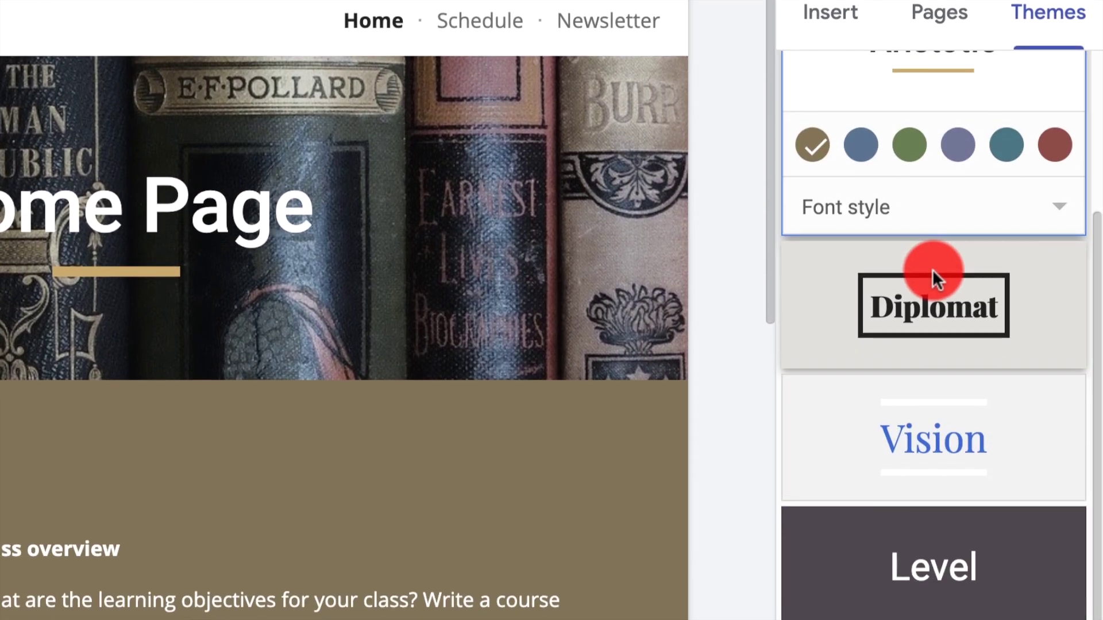
- Try the Diplomat, Vision and Level themes on the home page one after another
{"action": "left_click", "coordinate": [1033, 315]}
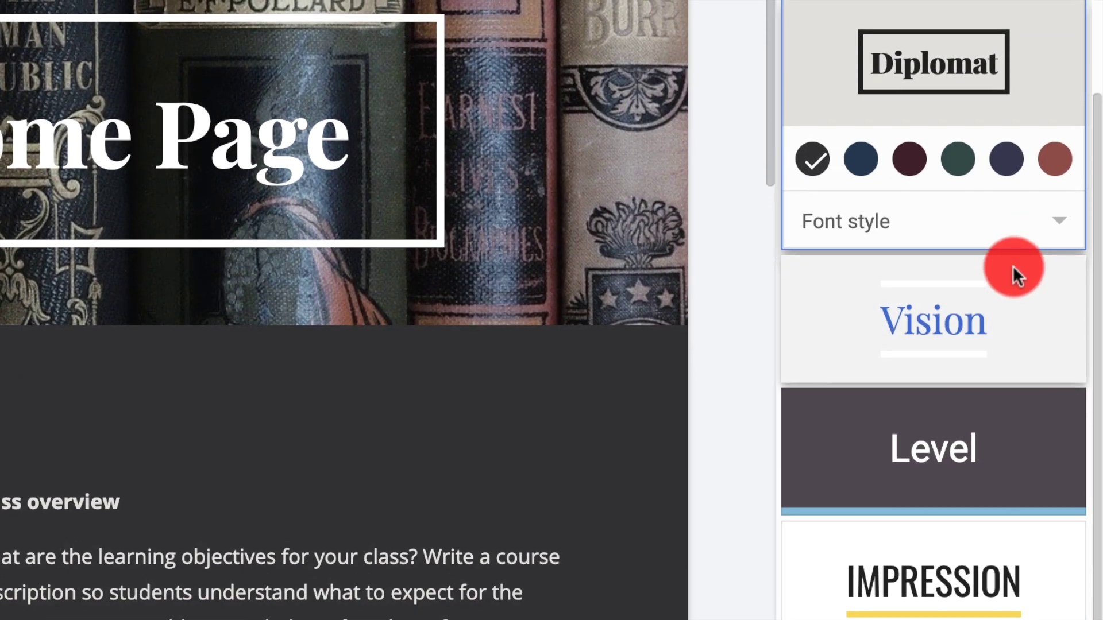
{"action": "left_click", "coordinate": [1014, 316]}
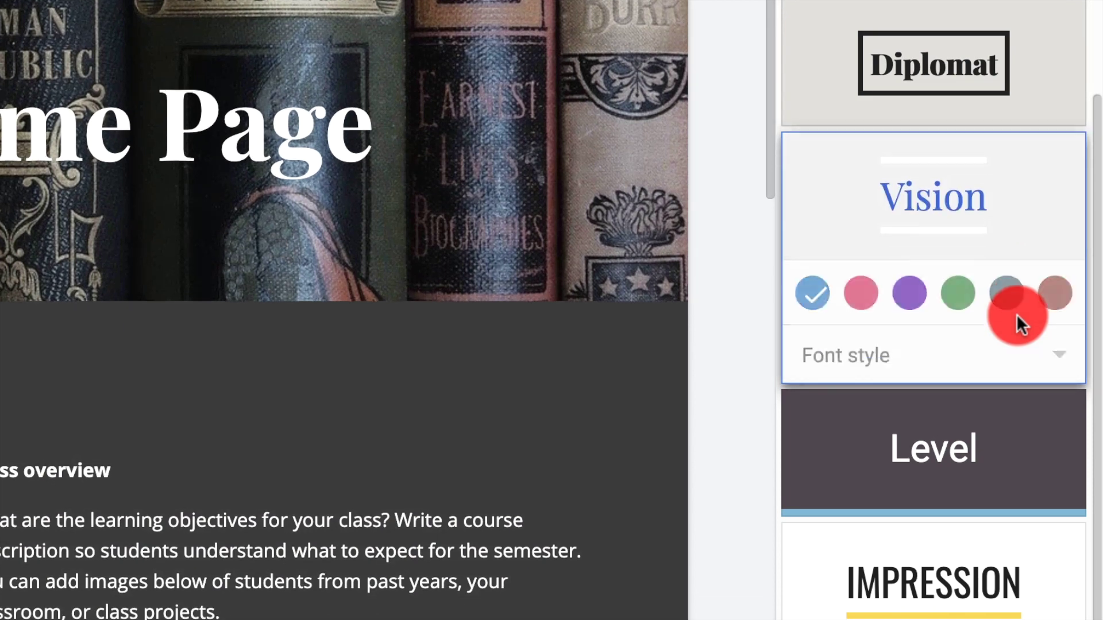
{"action": "left_click", "coordinate": [1015, 409]}
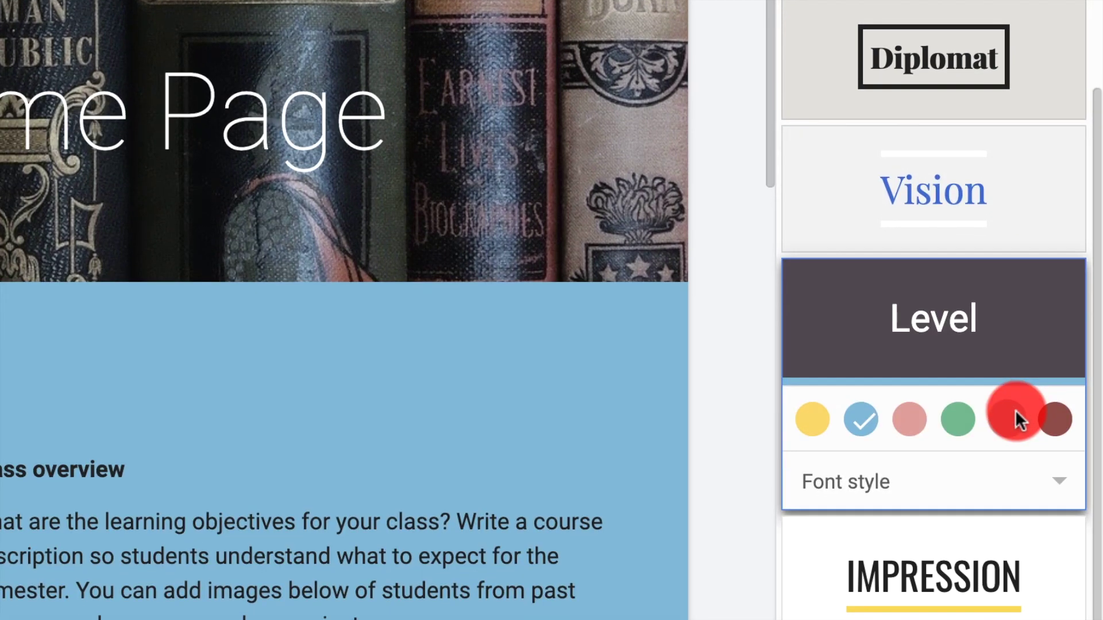
- Apply the Impression theme to the site, try the Capital font style, and set the font style to Frank
{"action": "left_click", "coordinate": [1032, 570]}
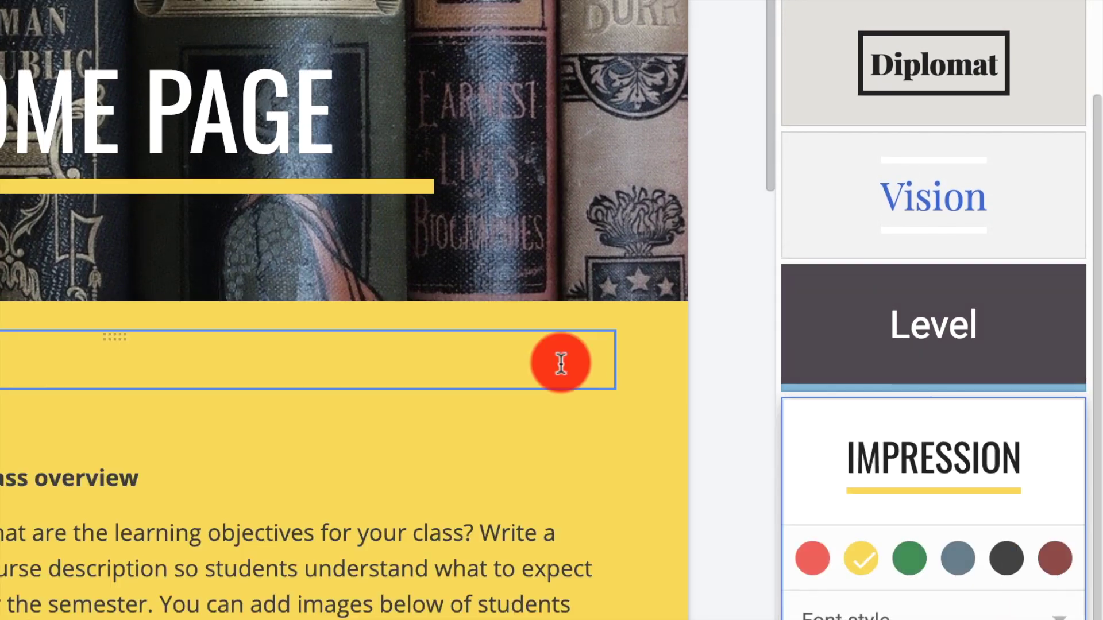
{"action": "left_click", "coordinate": [942, 603]}
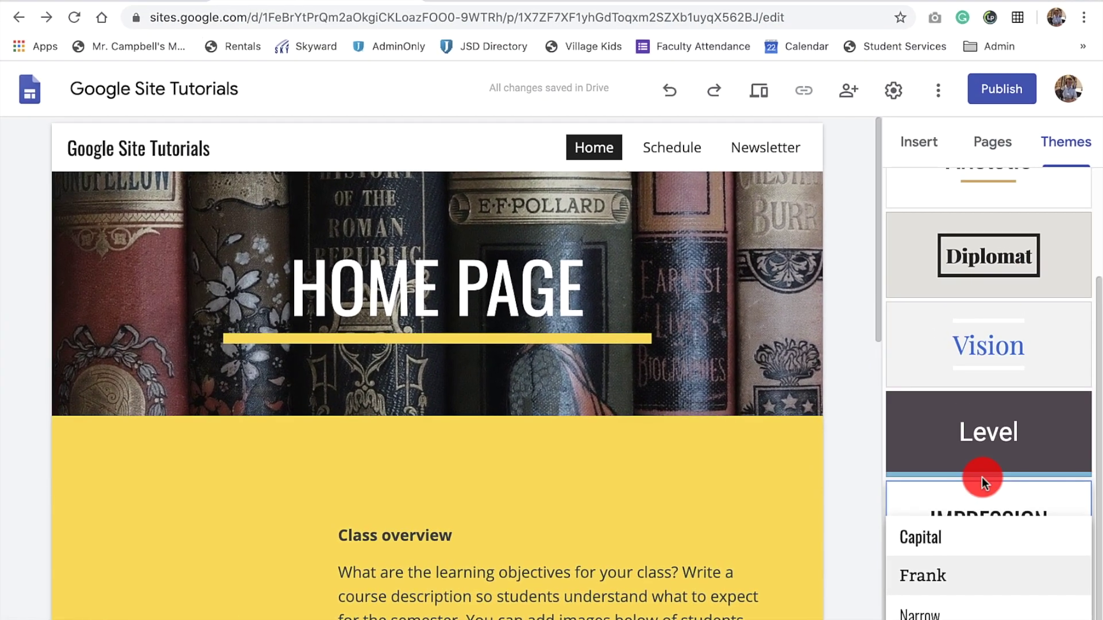
{"action": "left_click", "coordinate": [950, 543]}
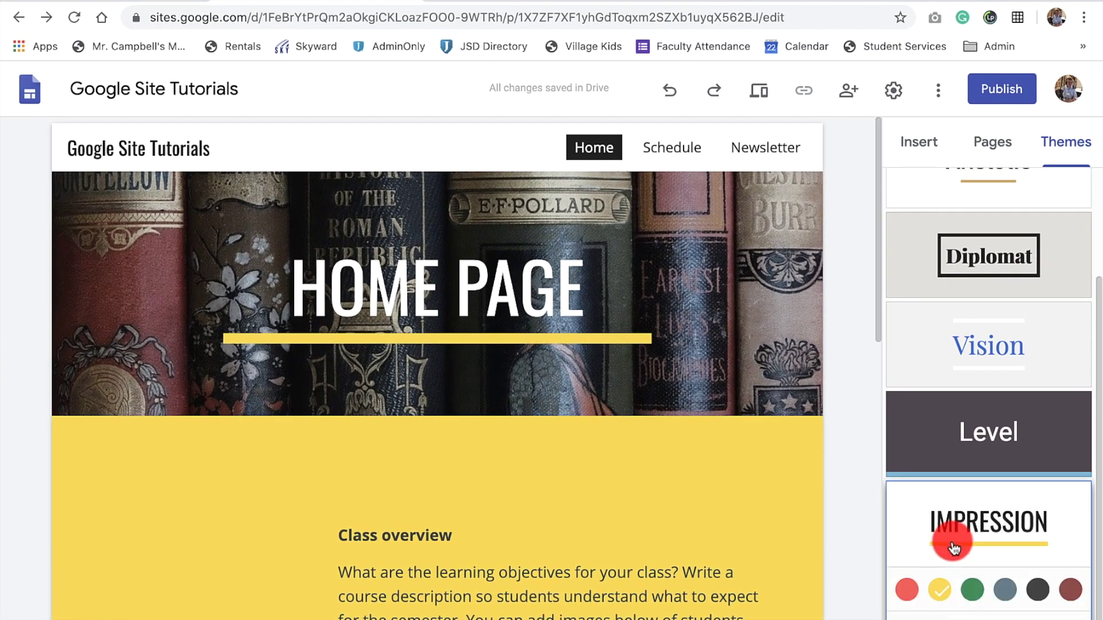
{"action": "left_click", "coordinate": [946, 611]}
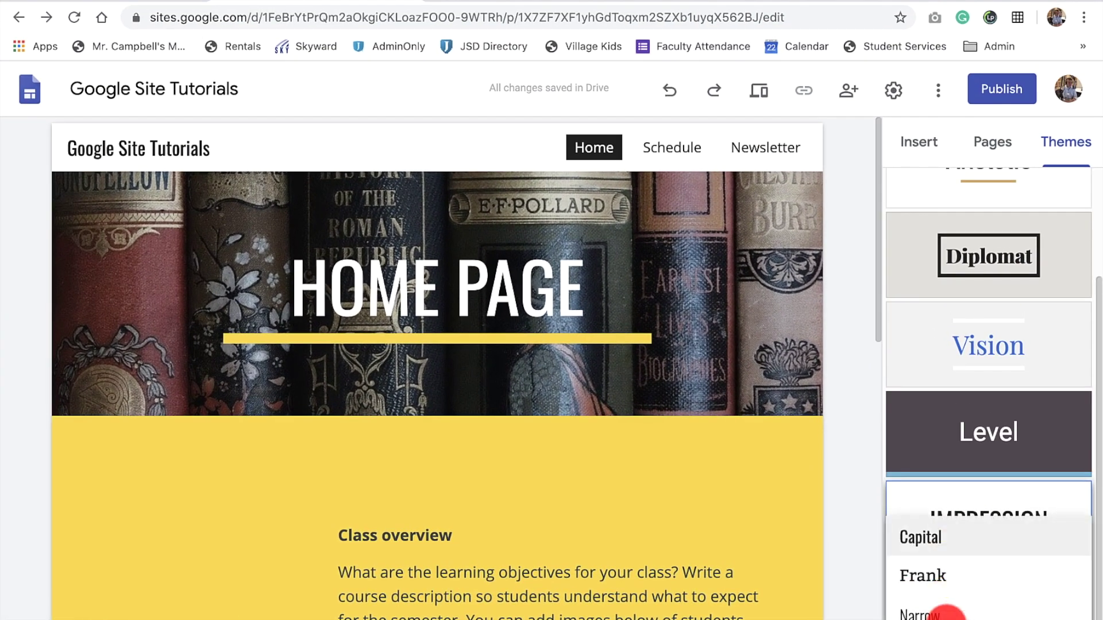
{"action": "left_click", "coordinate": [944, 576]}
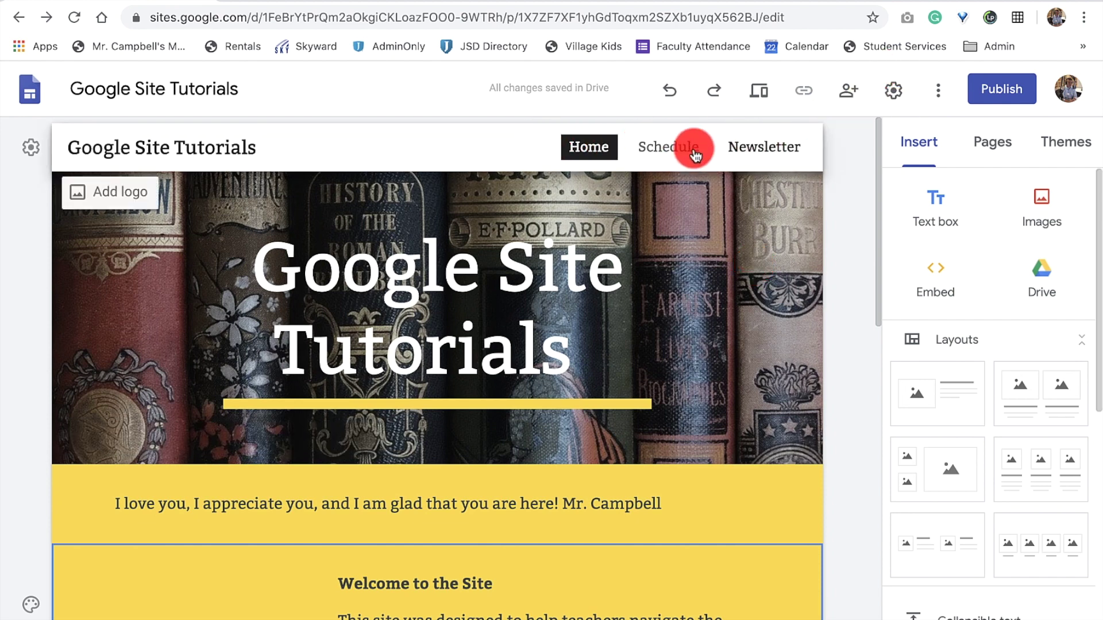
{"action": "scroll", "coordinate": [485, 154], "scroll_direction": "down", "scroll_amount": 5}
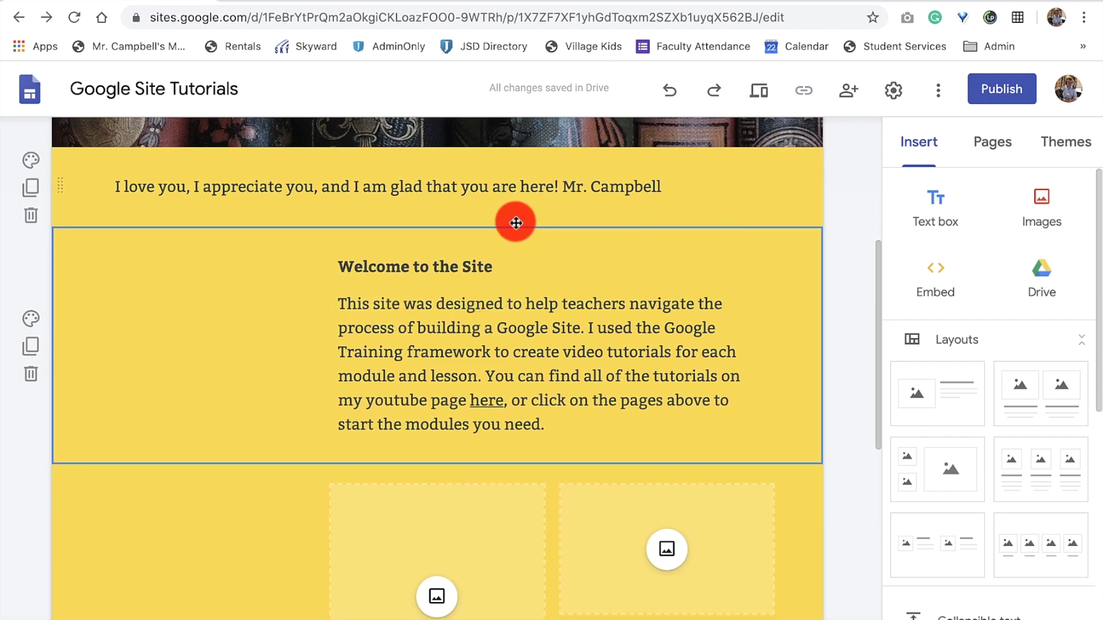
{"action": "scroll", "coordinate": [534, 333], "scroll_direction": "up", "scroll_amount": 3}
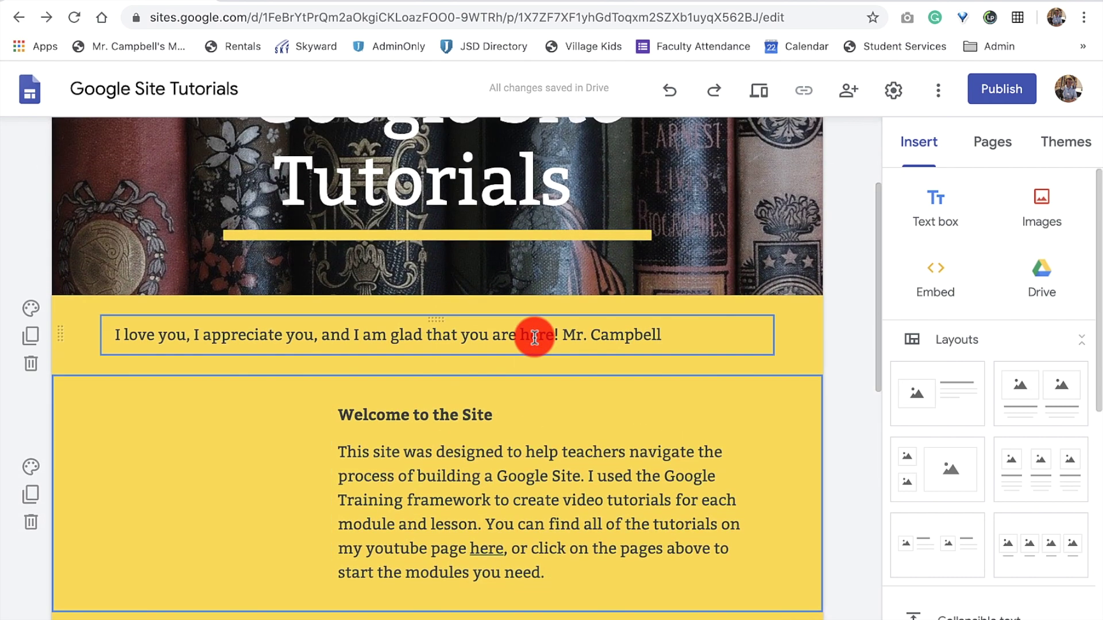
{"action": "scroll", "coordinate": [535, 336], "scroll_direction": "up", "scroll_amount": 1}
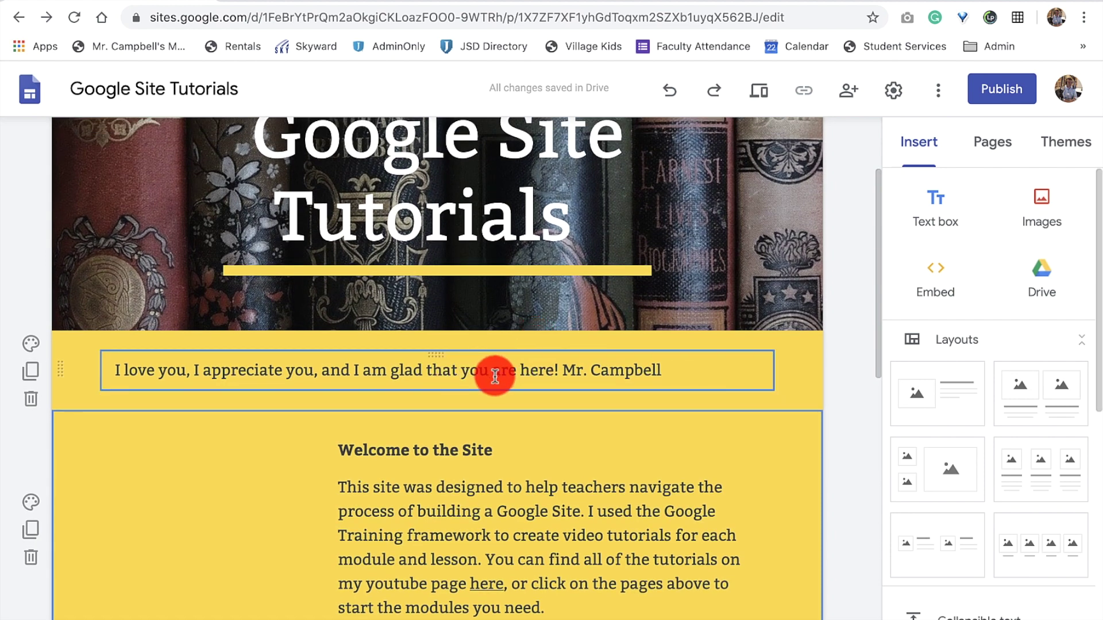
{"action": "scroll", "coordinate": [492, 374], "scroll_direction": "down", "scroll_amount": 3}
{"action": "left_click", "coordinate": [374, 438]}
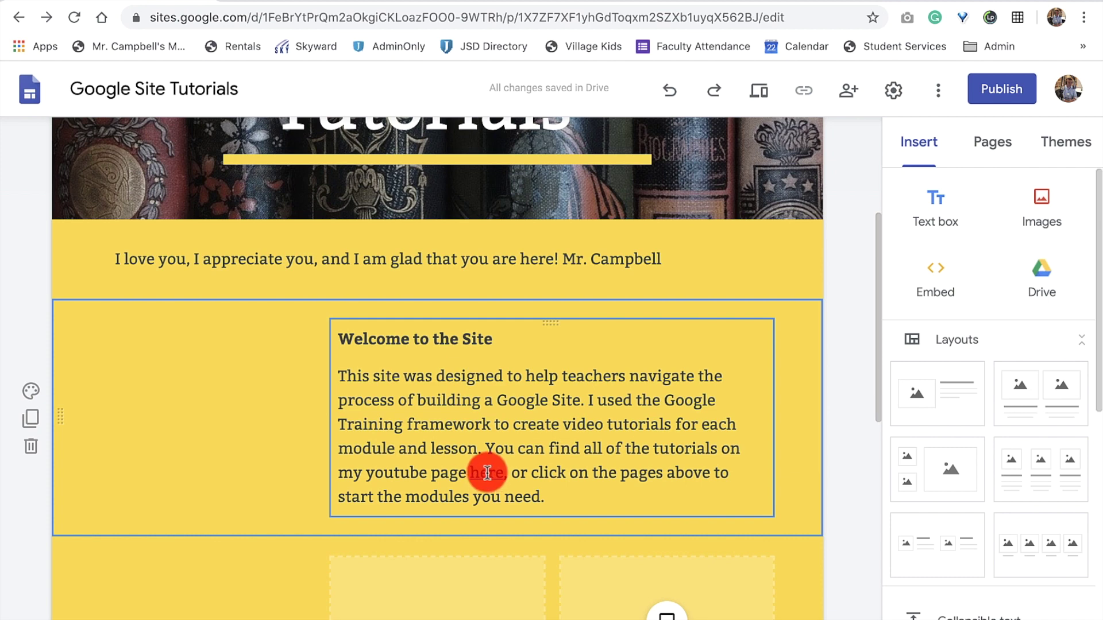
{"action": "scroll", "coordinate": [487, 472], "scroll_direction": "up", "scroll_amount": 5}
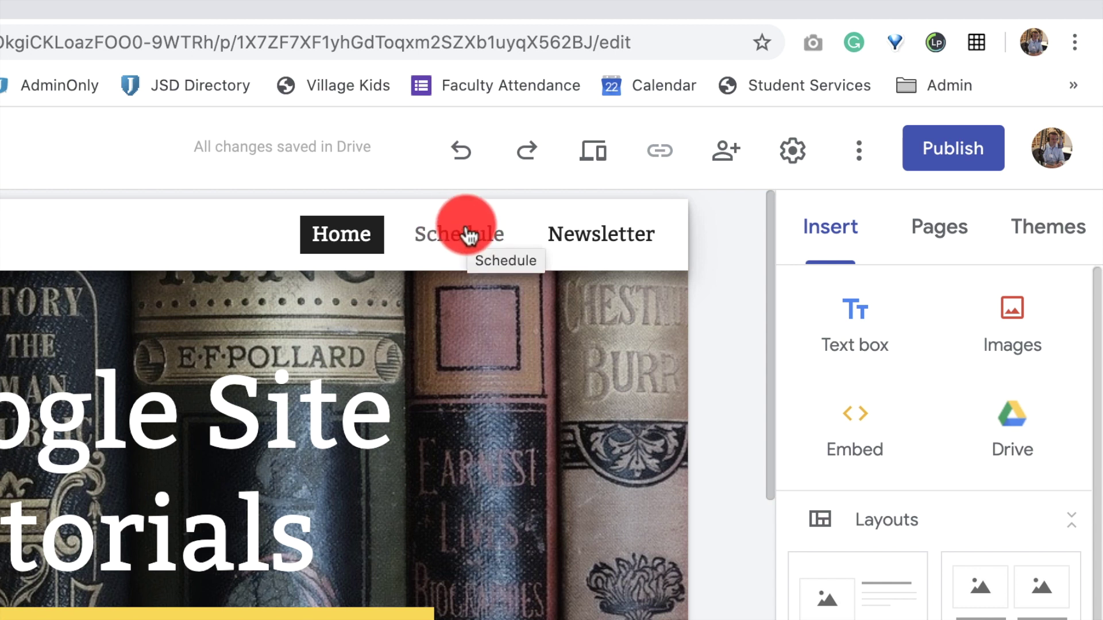
- Start a new page for the site and name it Get Started With Sites
{"action": "left_click", "coordinate": [957, 241]}
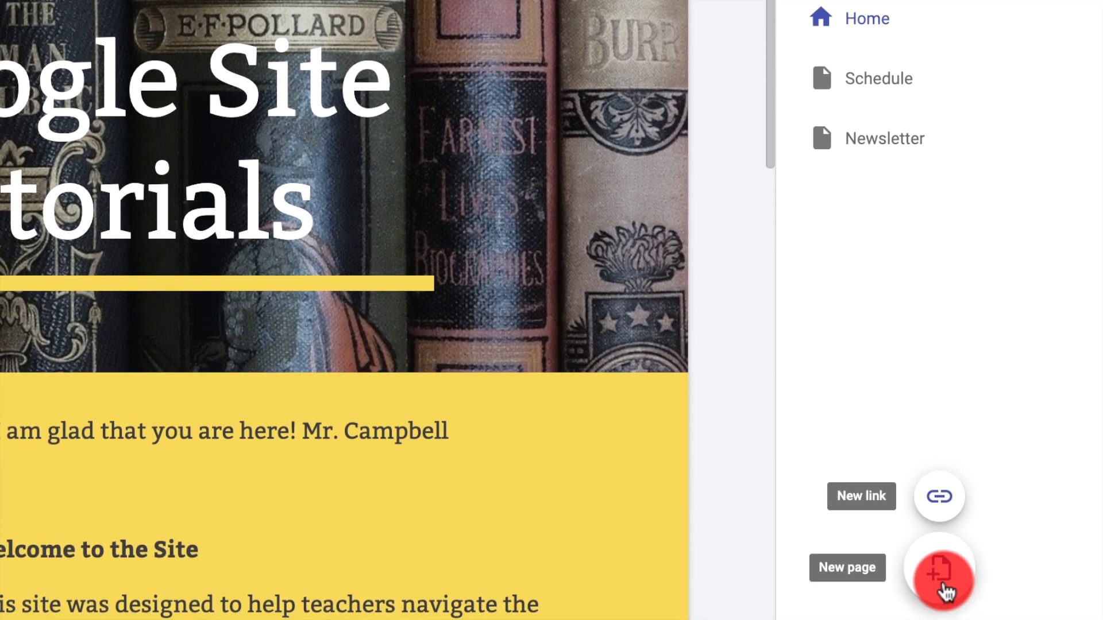
{"action": "left_click", "coordinate": [945, 591]}
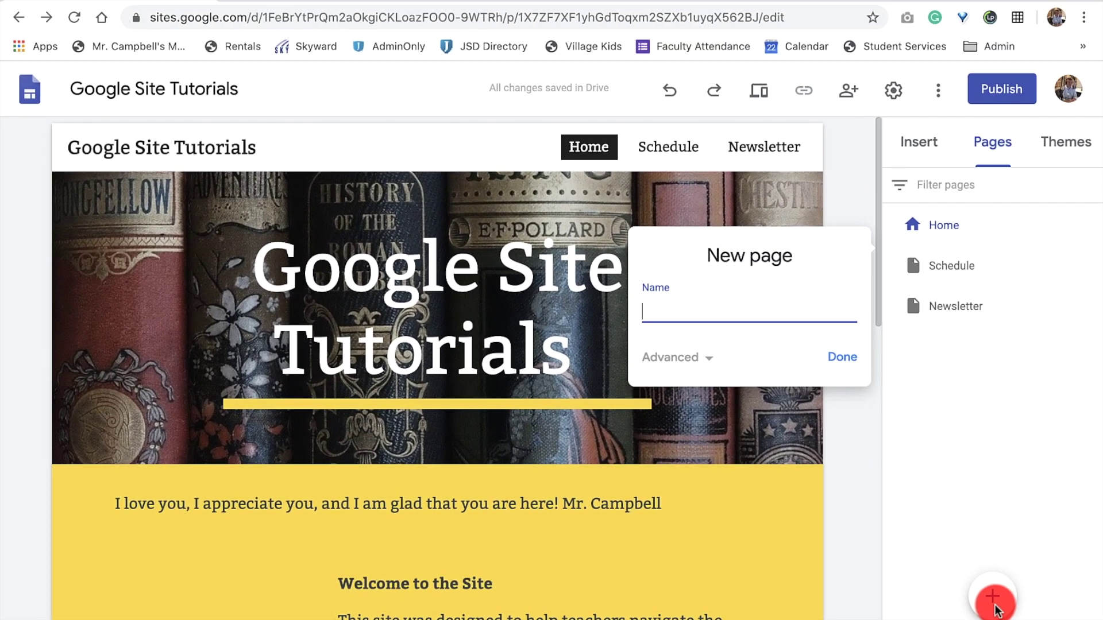
{"action": "type", "text": "1.5 Add, Reor"}
{"action": "key", "text": "BackSpace"}
{"action": "key", "text": "BackSpace"}
{"action": "key", "text": "BackSpace"}
{"action": "key", "text": "BackSpace"}
{"action": "key", "text": "BackSpace"}
{"action": "key", "text": "BackSpace"}
{"action": "key", "text": "BackSpace"}
{"action": "key", "text": "BackSpace"}
{"action": "key", "text": "BackSpace"}
{"action": "key", "text": "BackSpace"}
{"action": "key", "text": "BackSpace"}
{"action": "key", "text": "BackSpace"}
{"action": "key", "text": "BackSpace"}
{"action": "type", "text": "Get Sgy"}
{"action": "key", "text": "BackSpace"}
{"action": "key", "text": "BackSpace"}
{"action": "type", "text": "tart"}
{"action": "type", "text": "With Sites"}
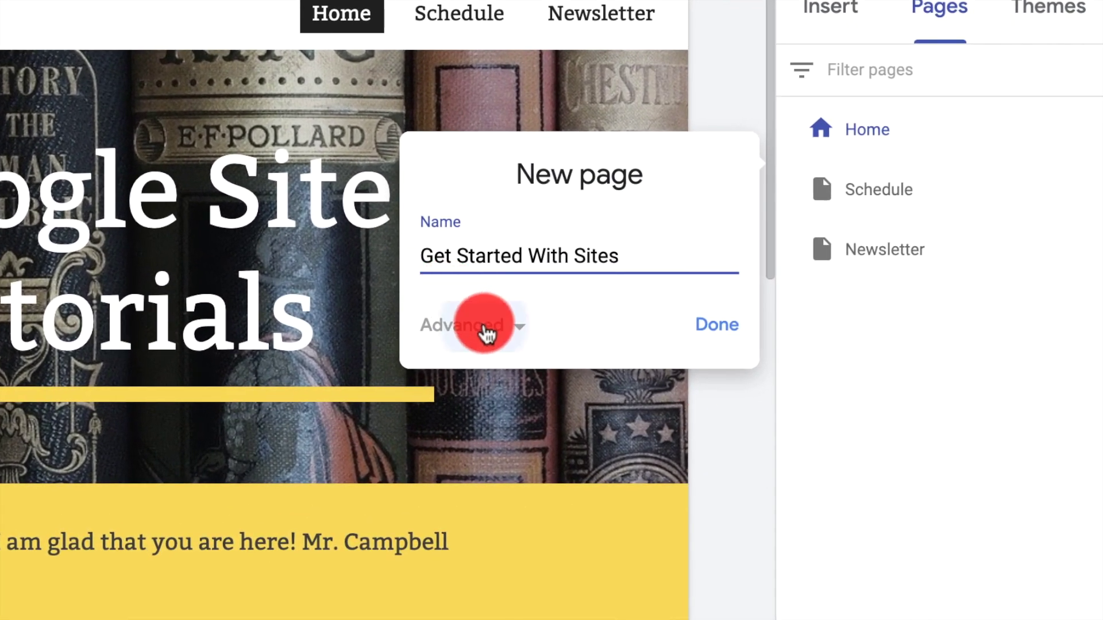
- Check the new page's custom path option, leave it empty, and finish creating the page
{"action": "left_click", "coordinate": [485, 333]}
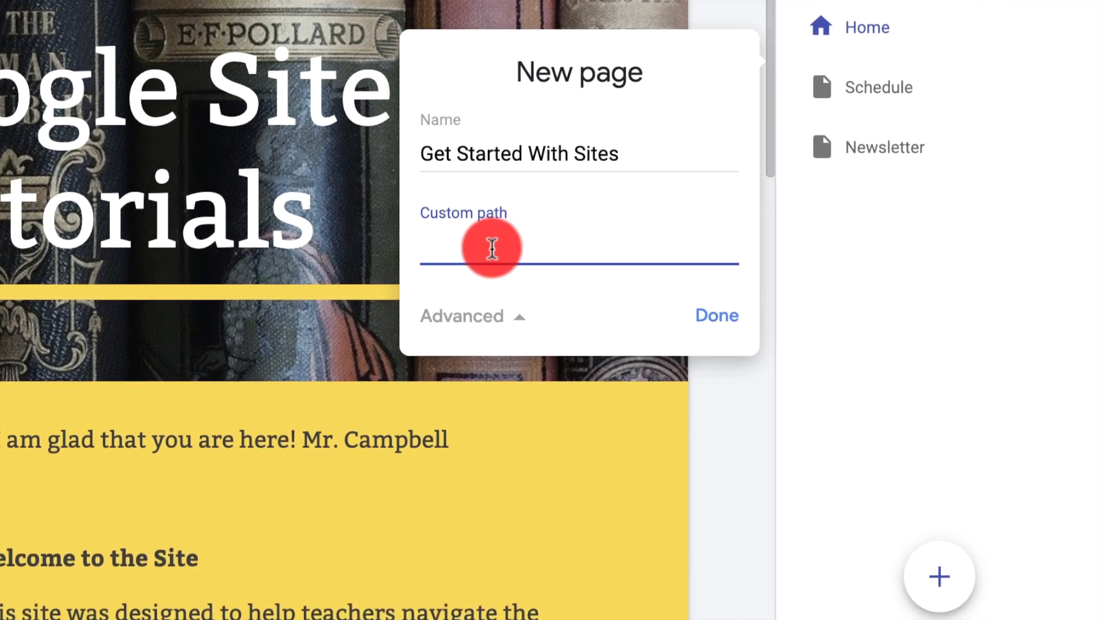
{"action": "left_click", "coordinate": [500, 319]}
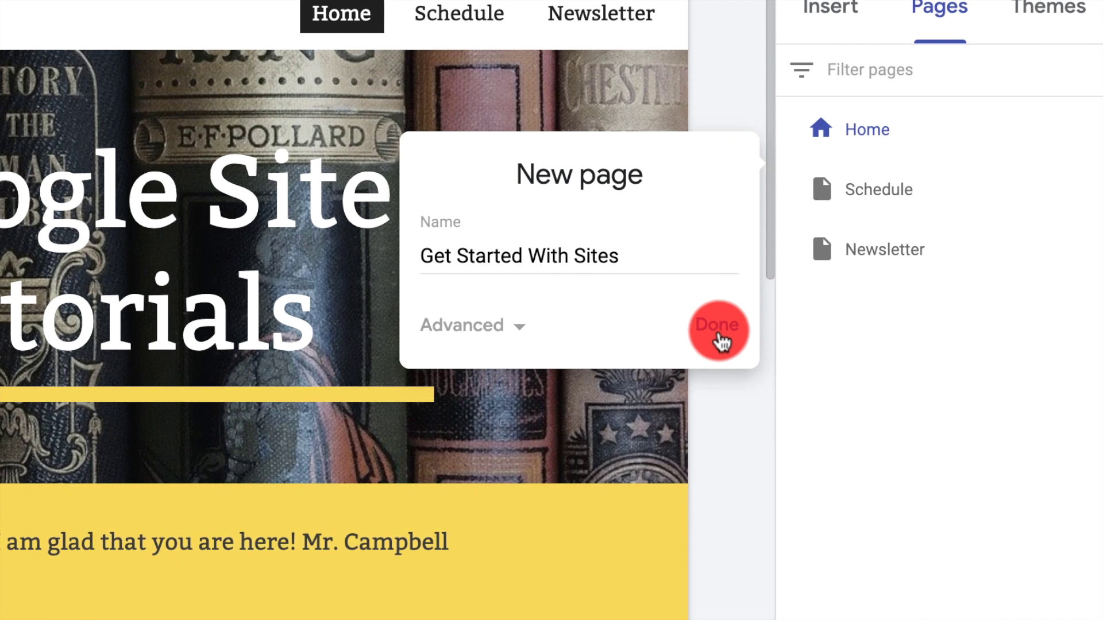
{"action": "left_click", "coordinate": [719, 337]}
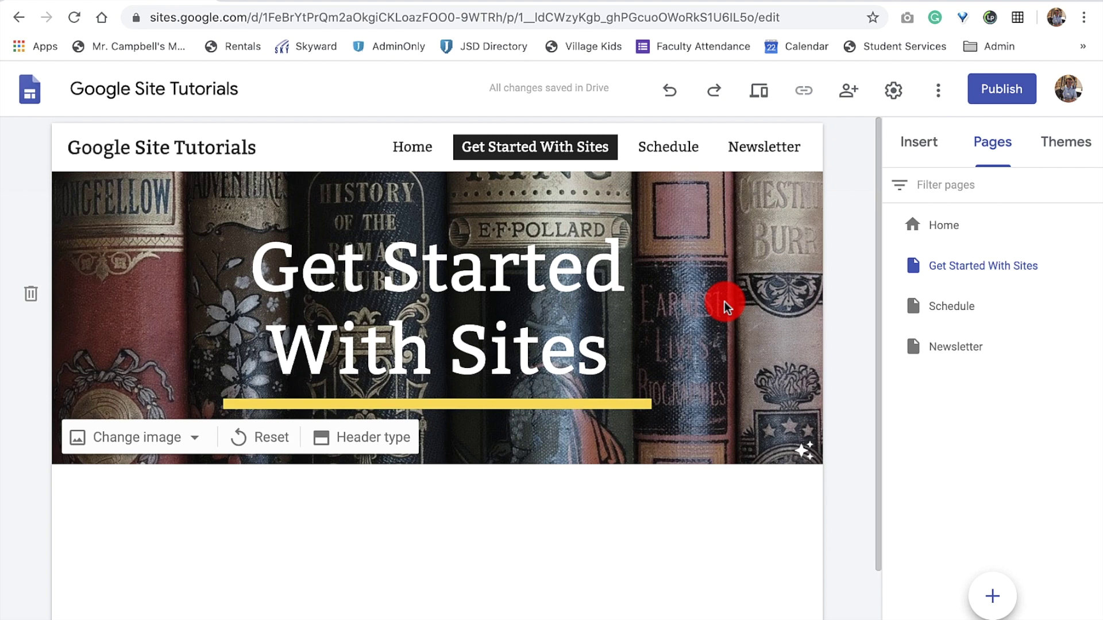
- Look over the Get Started With Sites page, try to move Schedule within the navigation bar, and open the Schedule page
{"action": "scroll", "coordinate": [402, 506], "scroll_direction": "down", "scroll_amount": 2}
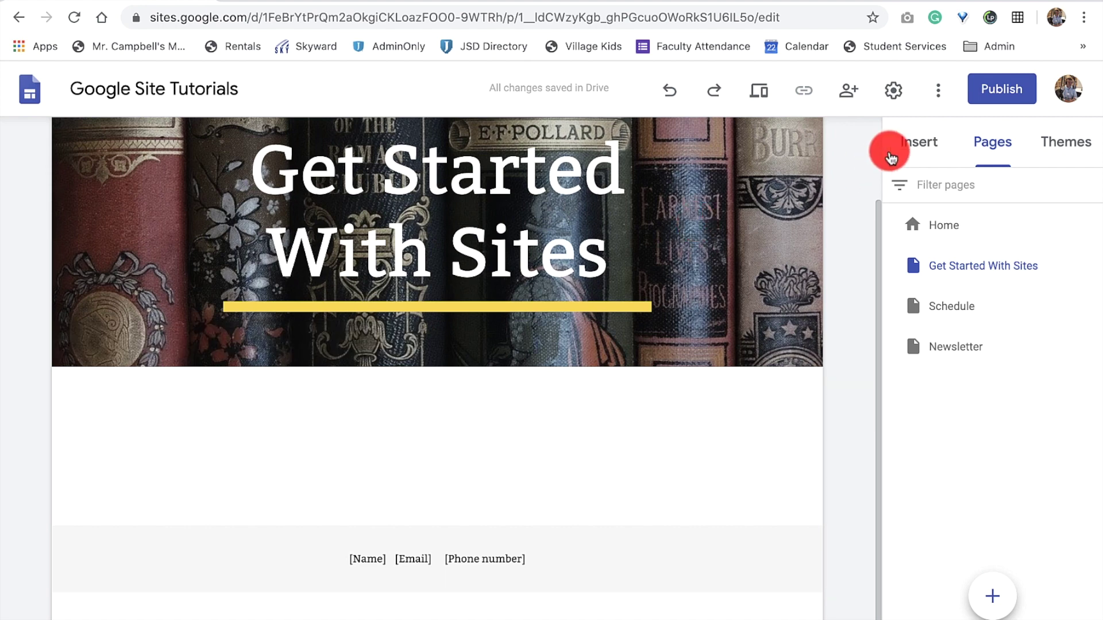
{"action": "scroll", "coordinate": [520, 348], "scroll_direction": "up", "scroll_amount": 2}
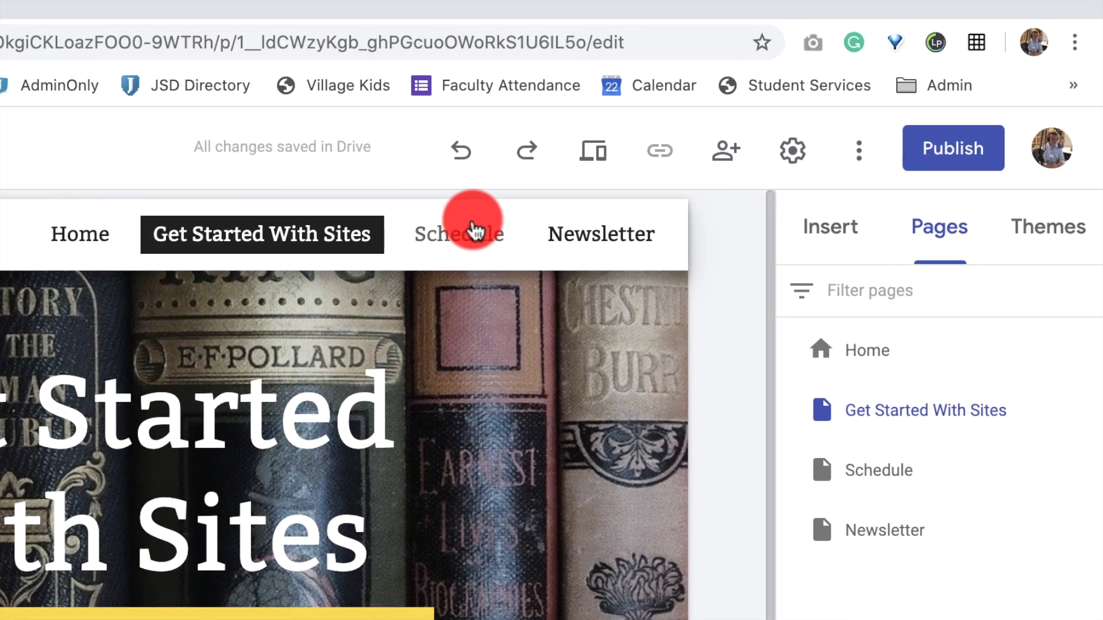
{"action": "left_click_drag", "start_coordinate": [472, 230], "coordinate": [367, 236]}
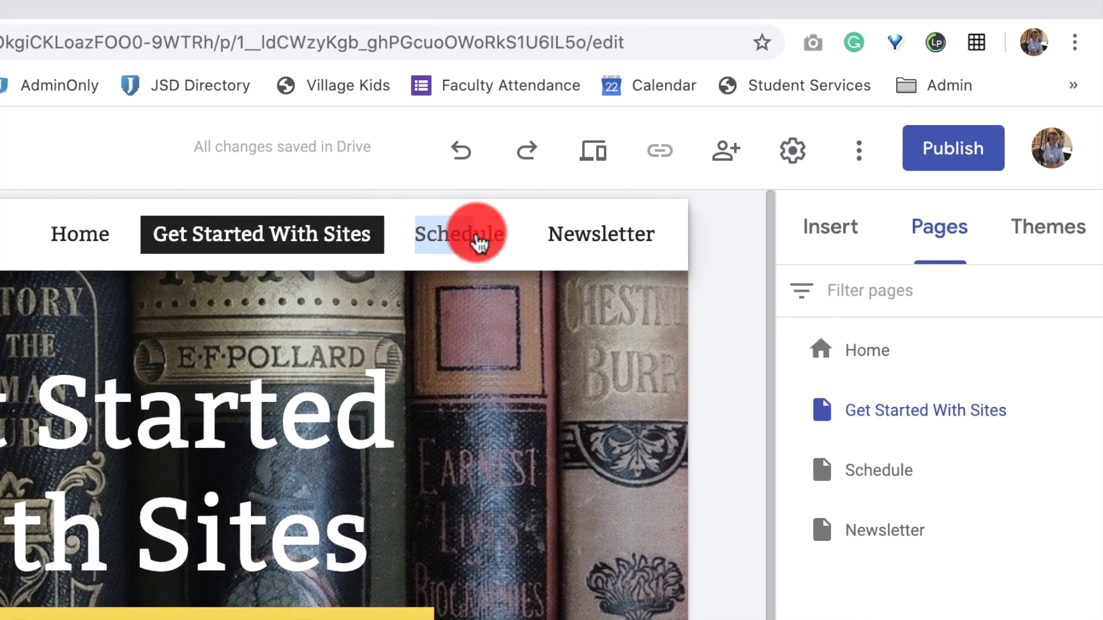
{"action": "left_click", "coordinate": [477, 237]}
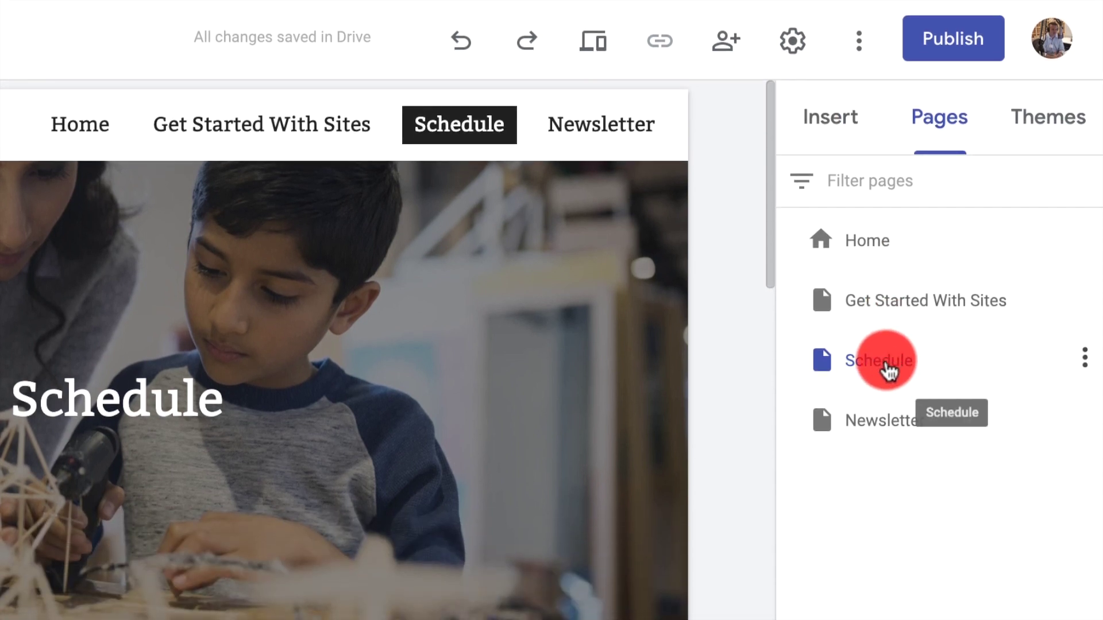
- Reorder the site's pages as Home, Get Started With Sites, Newsletter and Schedule
{"action": "left_click_drag", "start_coordinate": [889, 443], "coordinate": [888, 399]}
{"action": "left_click_drag", "start_coordinate": [887, 319], "coordinate": [890, 294]}
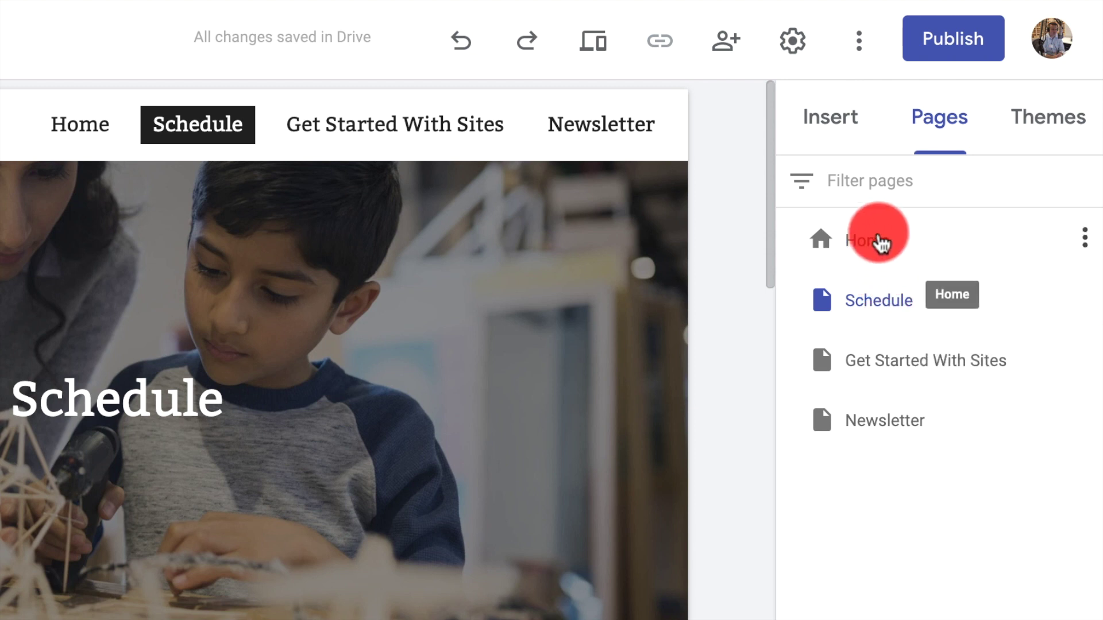
{"action": "left_click_drag", "start_coordinate": [902, 368], "coordinate": [898, 178]}
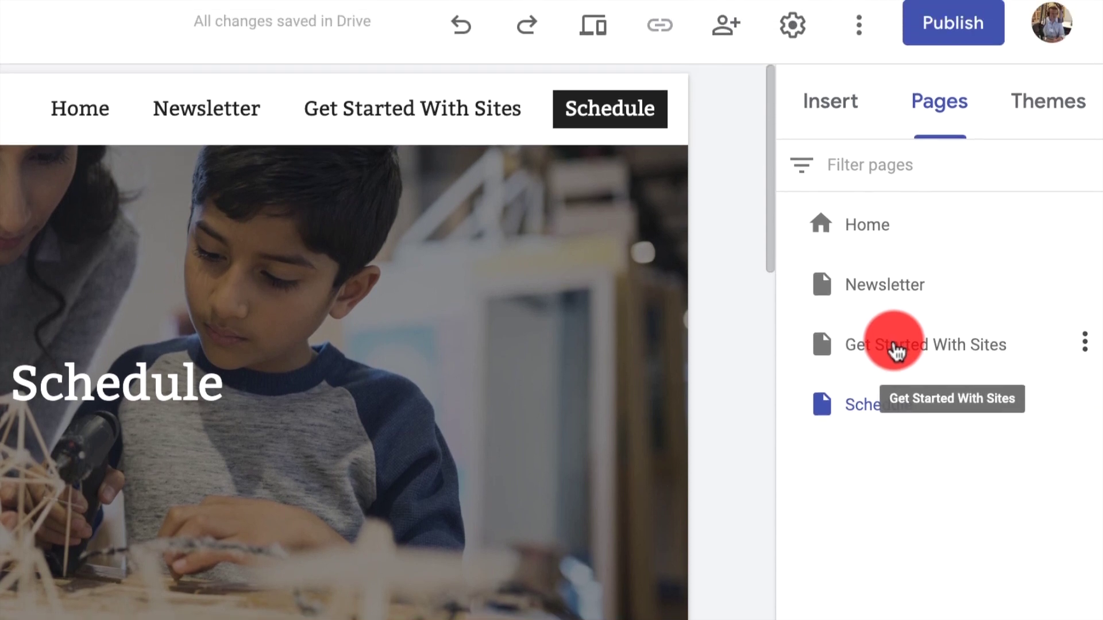
{"action": "left_click_drag", "start_coordinate": [896, 351], "coordinate": [896, 274]}
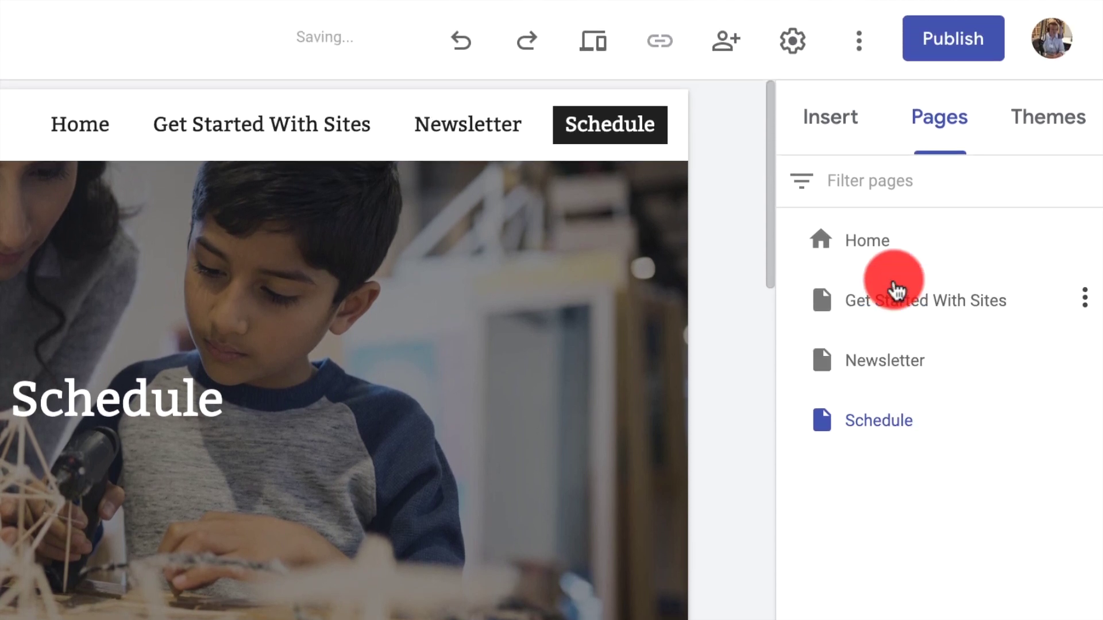
- Delete the Newsletter page from the site
{"action": "left_click", "coordinate": [1078, 366]}
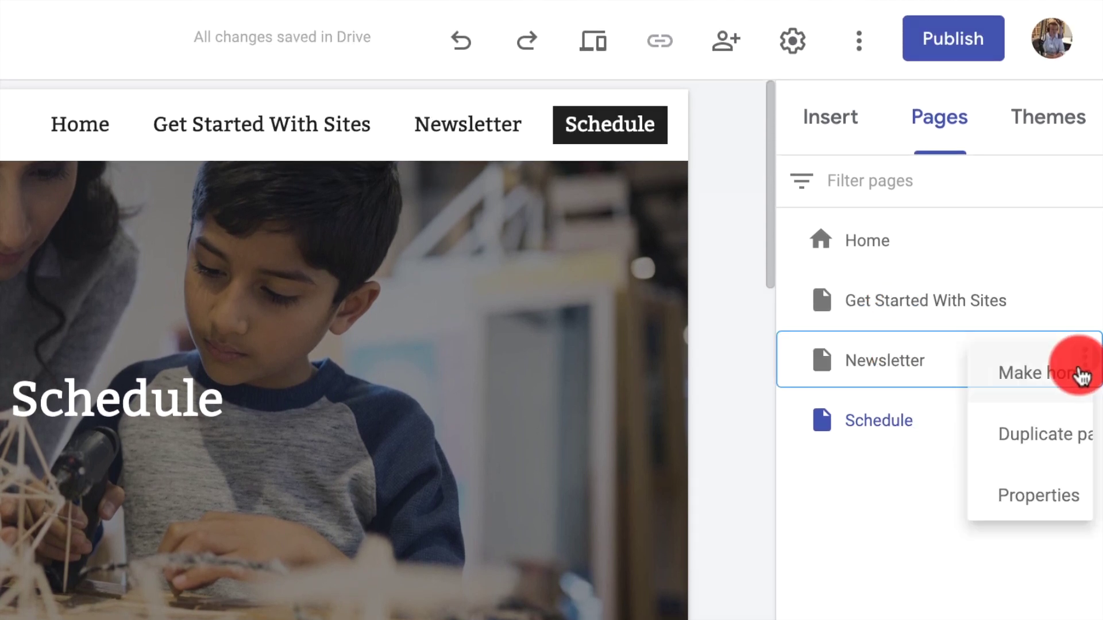
{"action": "left_click", "coordinate": [938, 545]}
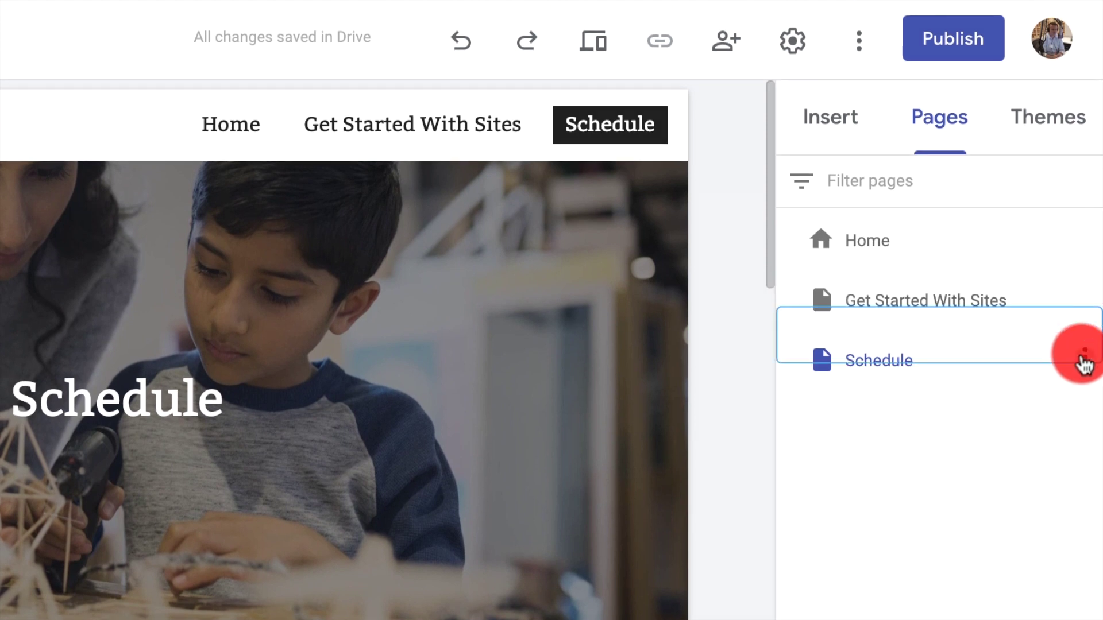
- Make Schedule a subpage of Get Started With Sites and check the submenu in the site's navigation bar
{"action": "left_click", "coordinate": [1084, 358]}
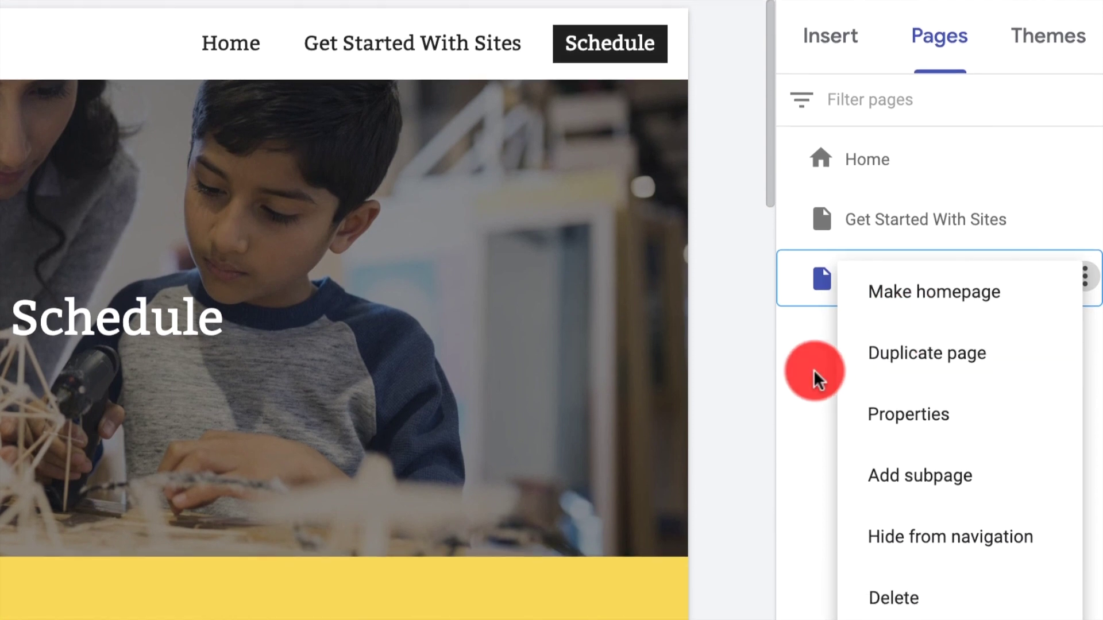
{"action": "left_click", "coordinate": [819, 379]}
{"action": "left_click_drag", "start_coordinate": [918, 279], "coordinate": [939, 227]}
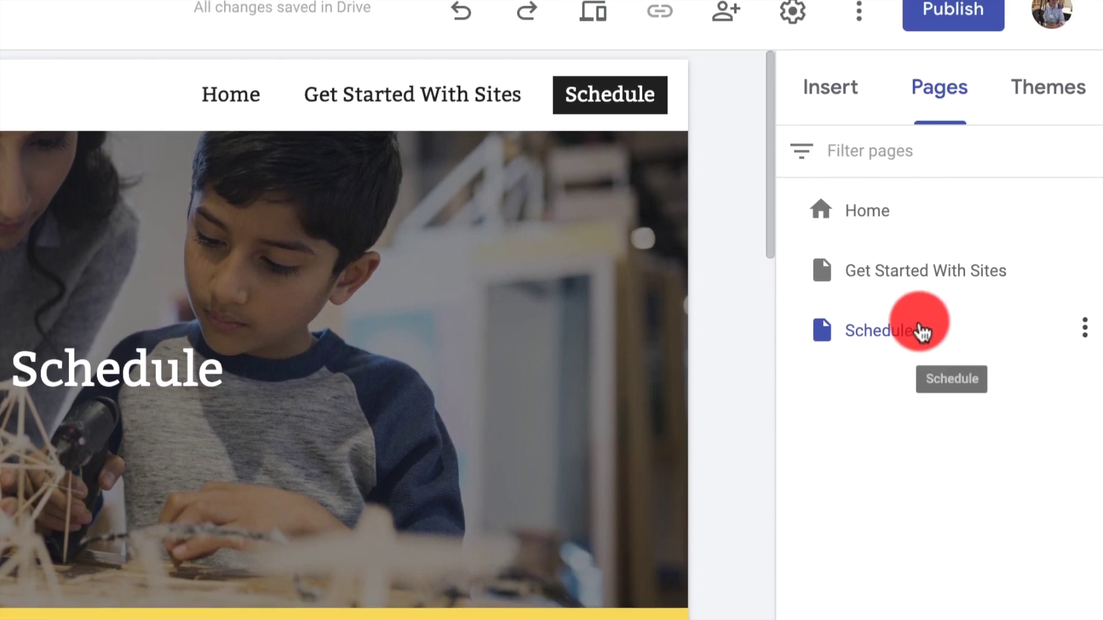
{"action": "left_click_drag", "start_coordinate": [940, 307], "coordinate": [938, 311]}
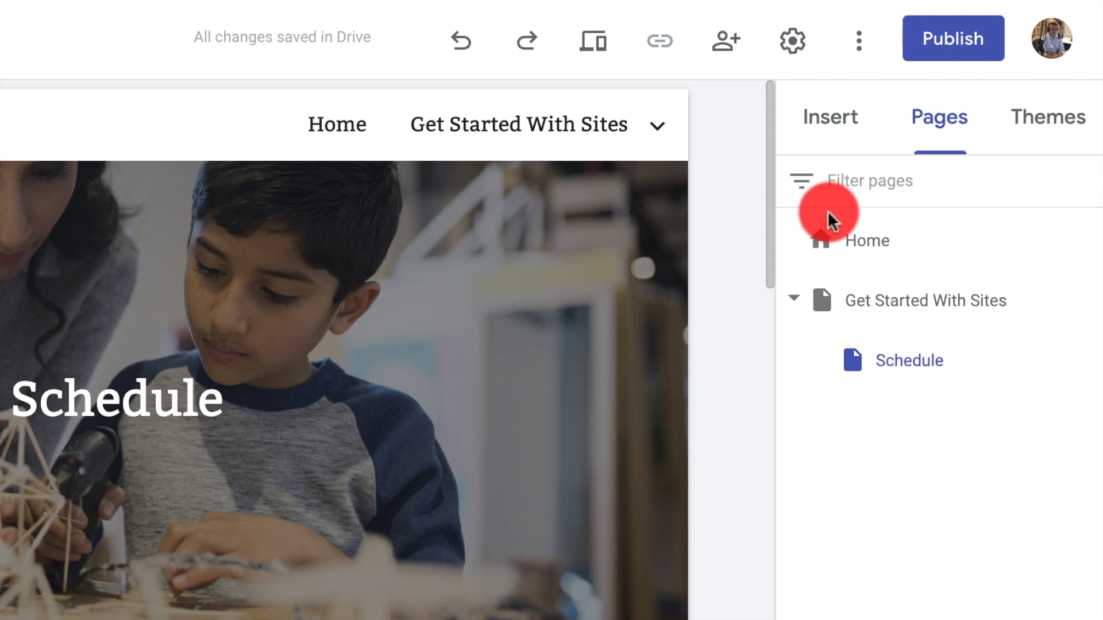
{"action": "left_click", "coordinate": [665, 136]}
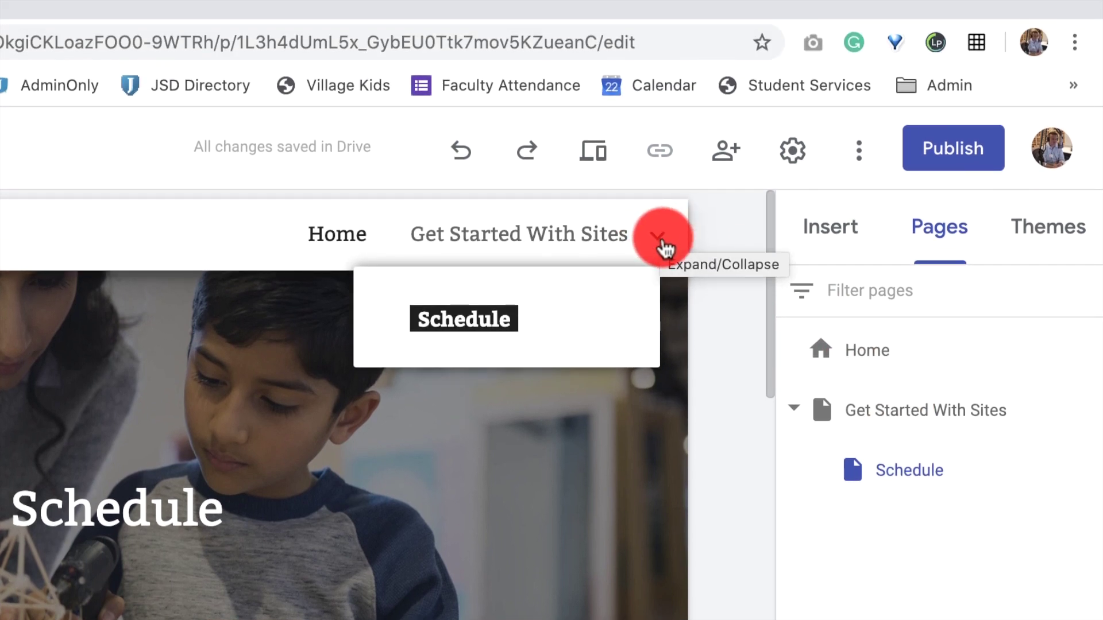
{"action": "left_click", "coordinate": [661, 240]}
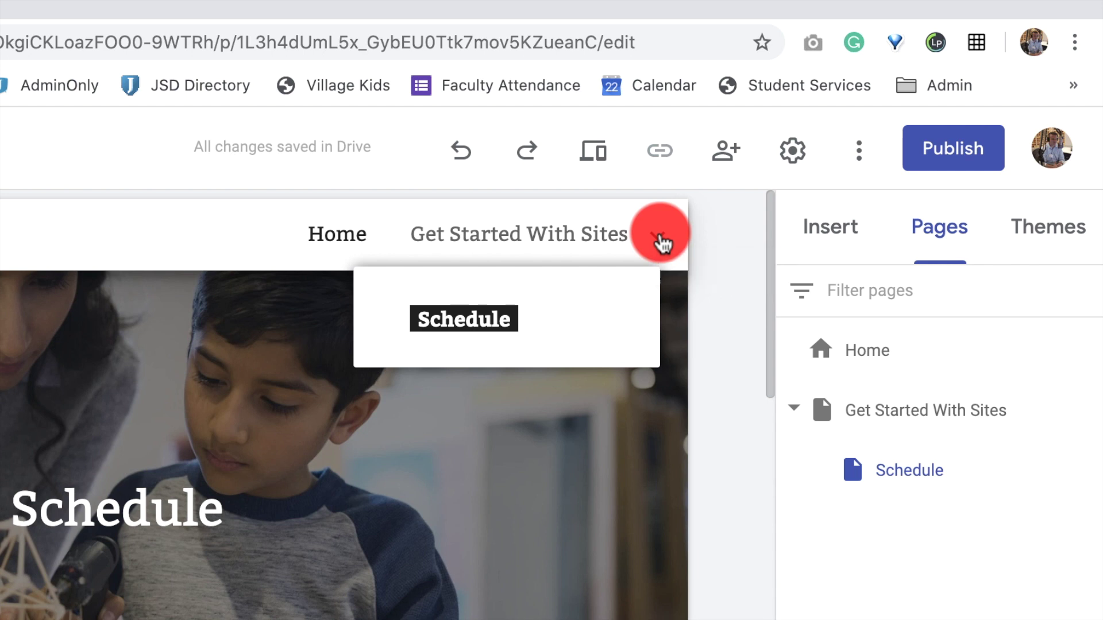
{"action": "left_click", "coordinate": [661, 240]}
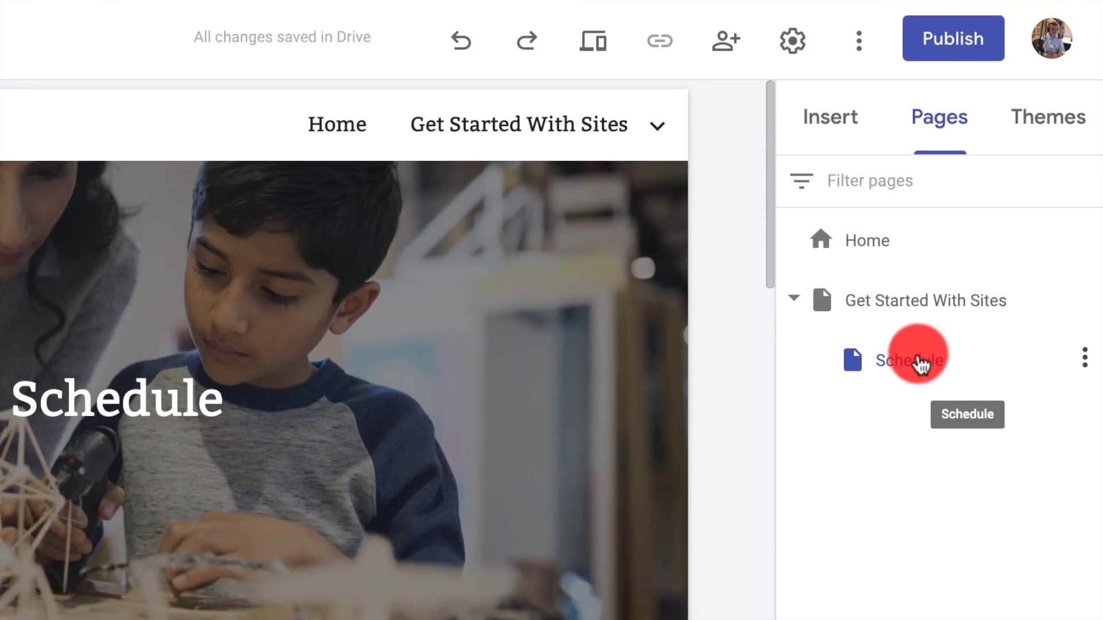
- Move the Schedule page out from under Get Started With Sites to the top level, directly below Home
{"action": "left_click_drag", "start_coordinate": [919, 363], "coordinate": [821, 435]}
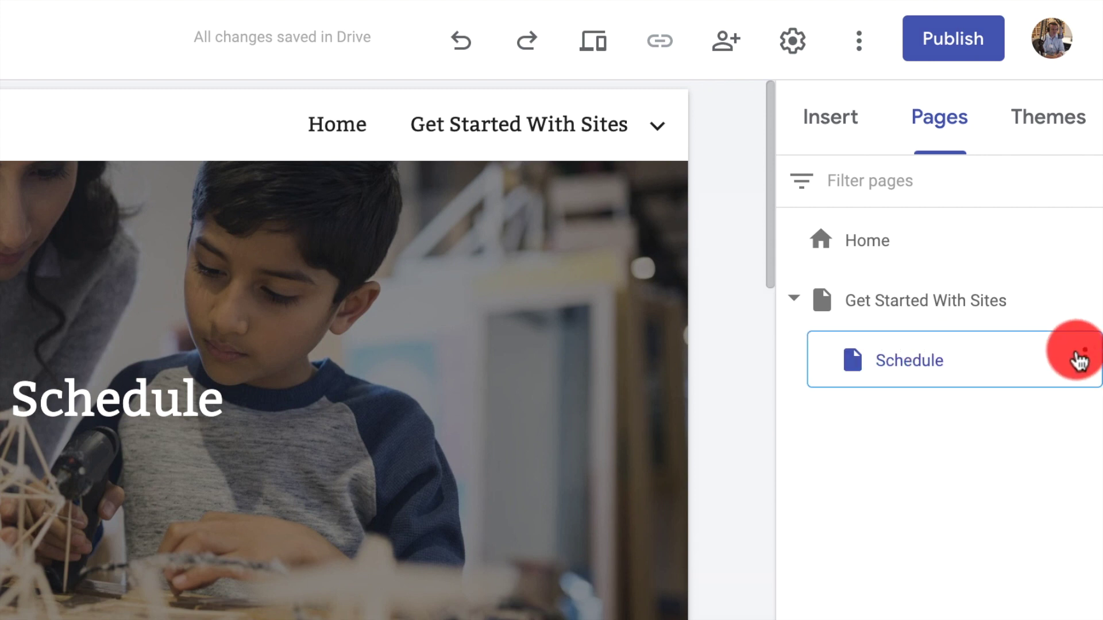
{"action": "left_click", "coordinate": [1078, 361]}
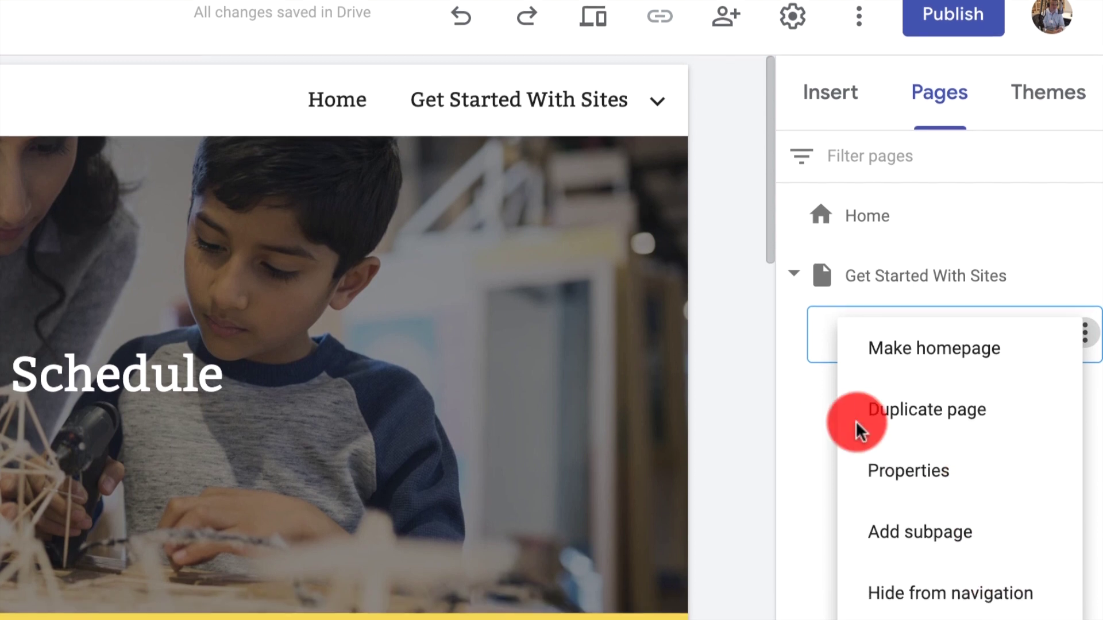
{"action": "left_click", "coordinate": [820, 434]}
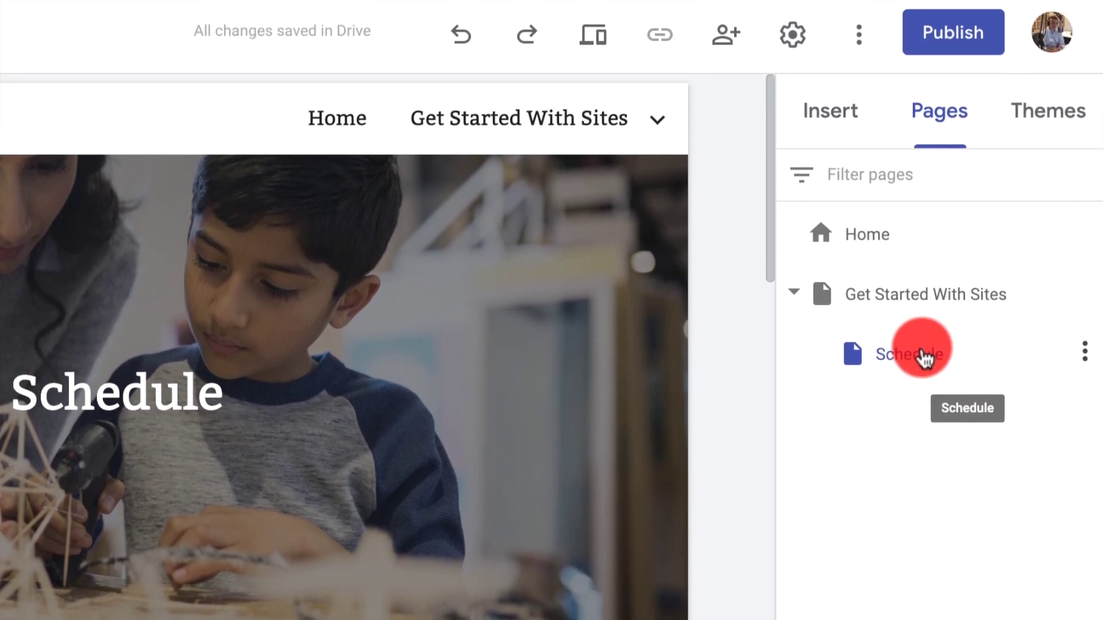
{"action": "left_click_drag", "start_coordinate": [918, 255], "coordinate": [844, 157]}
{"action": "left_click_drag", "start_coordinate": [844, 260], "coordinate": [847, 263]}
{"action": "left_click_drag", "start_coordinate": [856, 301], "coordinate": [793, 432]}
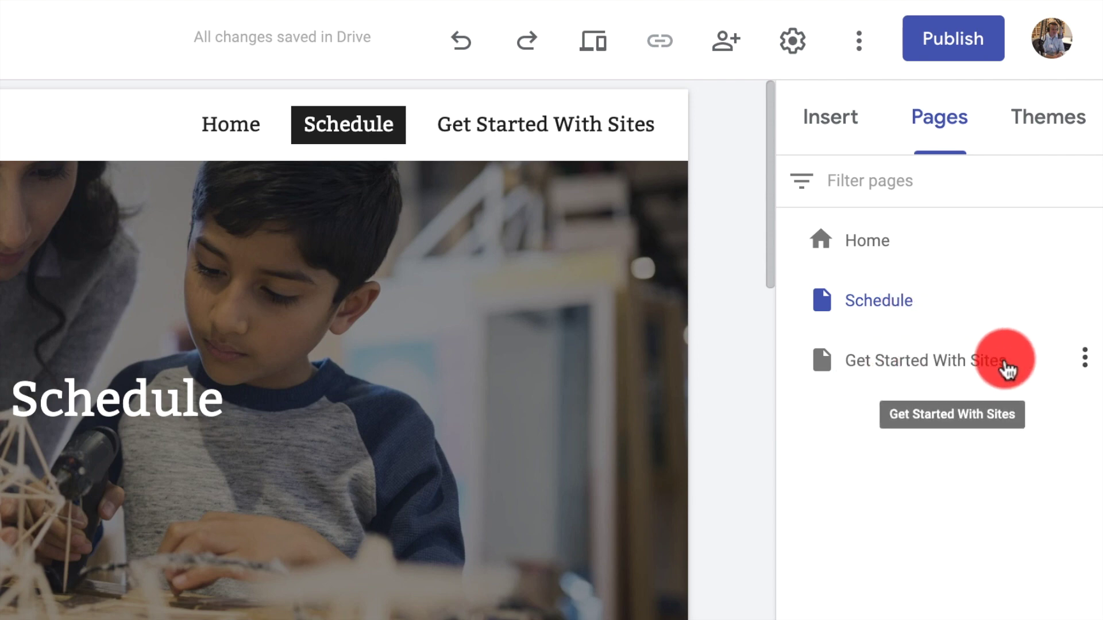
- Make Get Started With Sites the homepage, and set Home as the homepage again
{"action": "left_click", "coordinate": [1084, 359]}
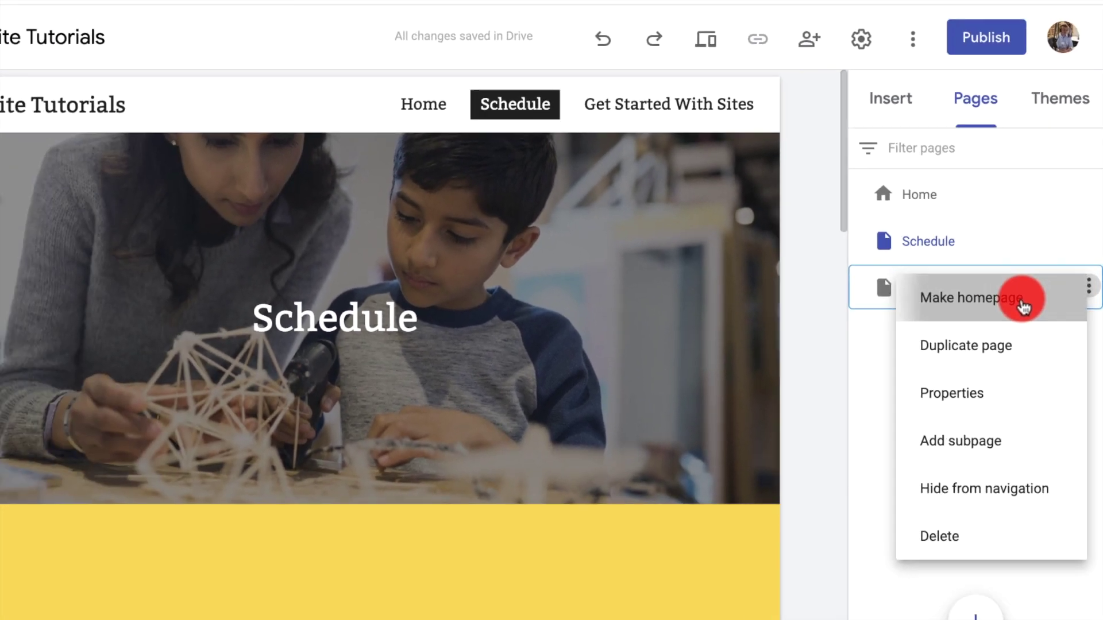
{"action": "left_click", "coordinate": [1022, 305]}
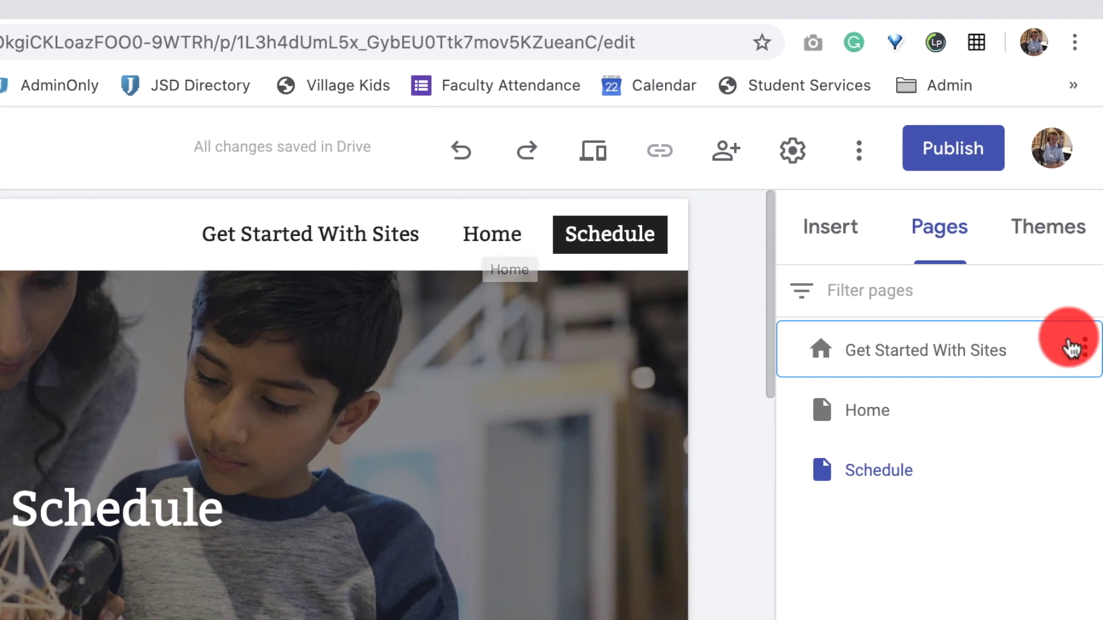
{"action": "left_click", "coordinate": [1072, 347]}
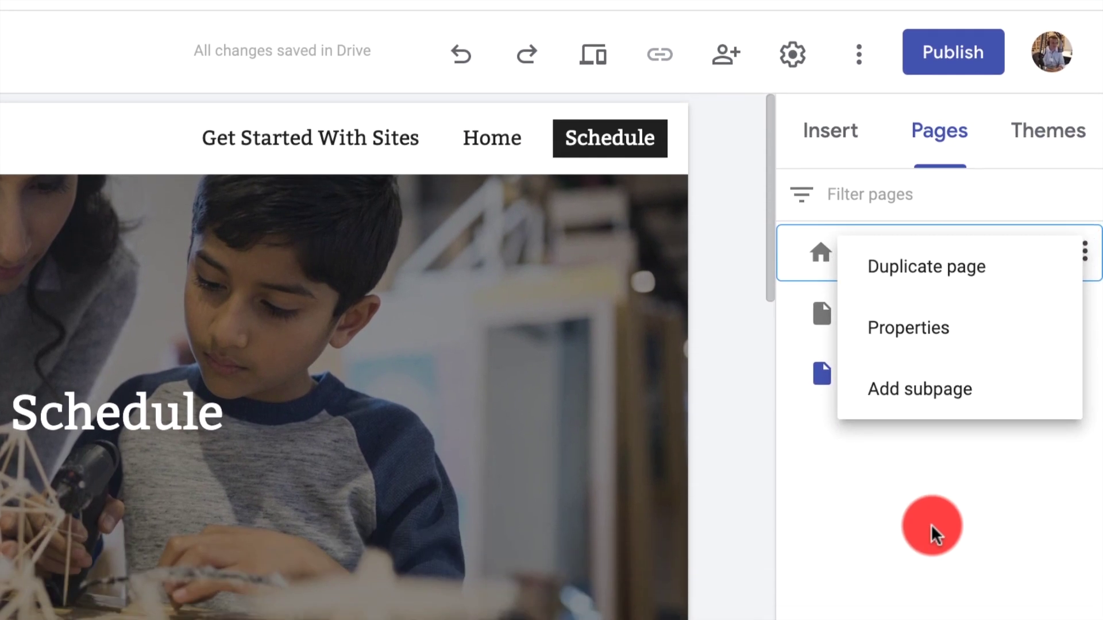
{"action": "left_click", "coordinate": [932, 534]}
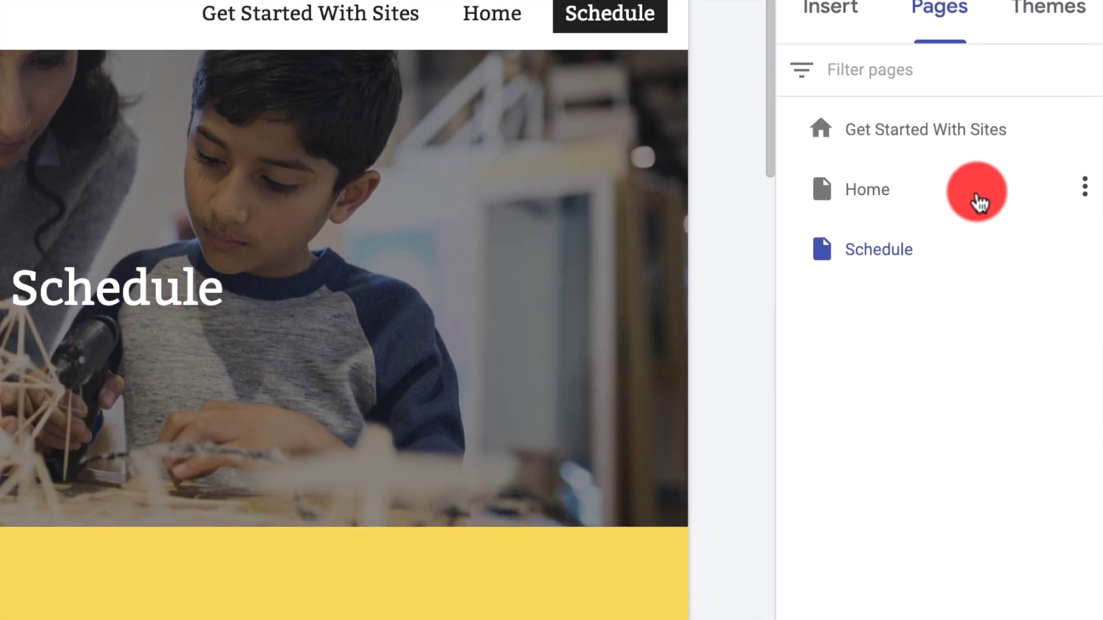
{"action": "left_click", "coordinate": [1084, 313]}
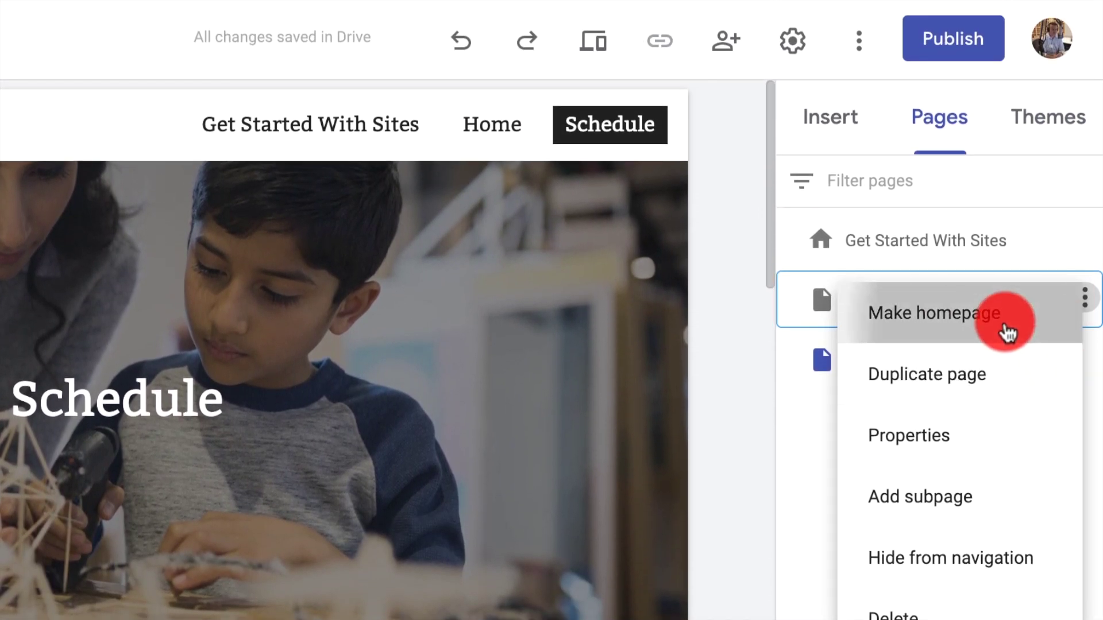
{"action": "left_click", "coordinate": [1003, 317]}
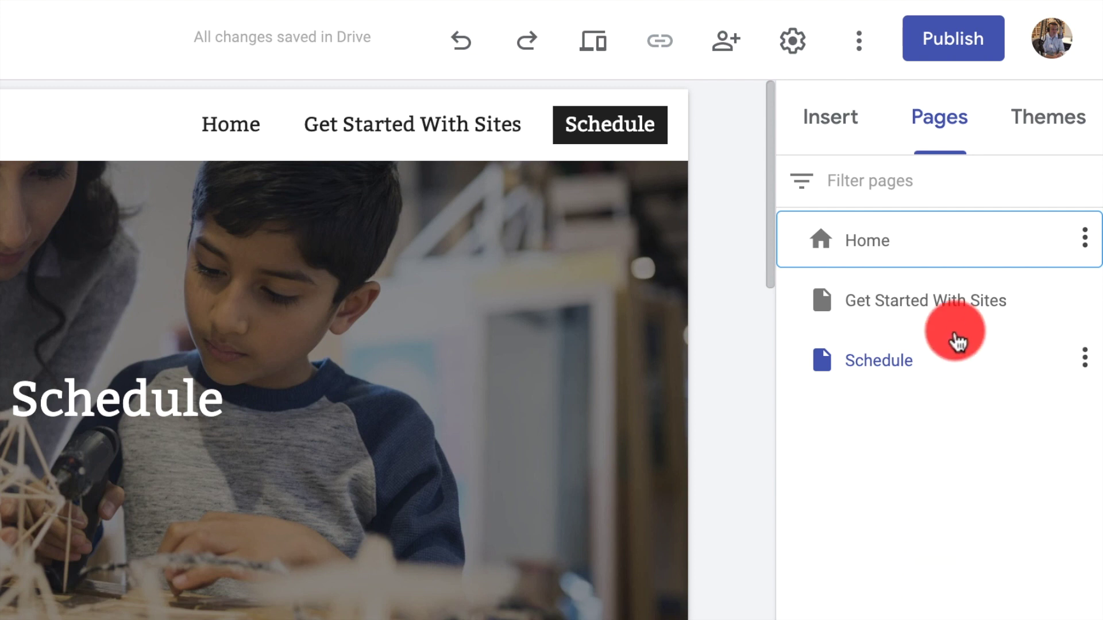
- Duplicate the Get Started With Sites page as Copy of Get Started With Sites, and delete the copy again
{"action": "left_click", "coordinate": [1076, 304]}
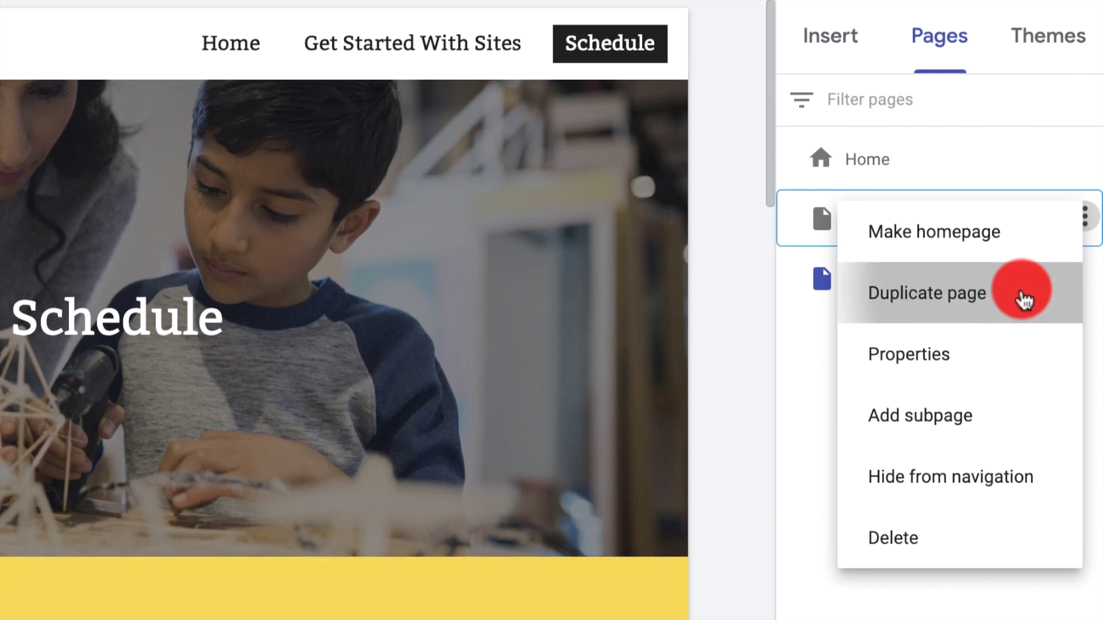
{"action": "left_click", "coordinate": [1023, 376]}
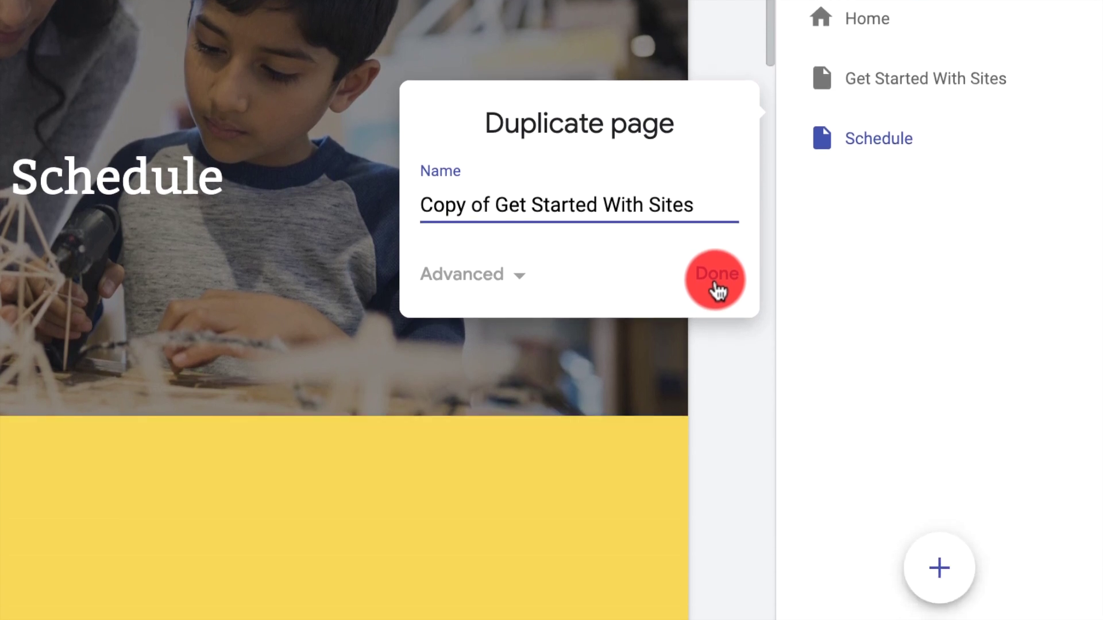
{"action": "left_click", "coordinate": [717, 290]}
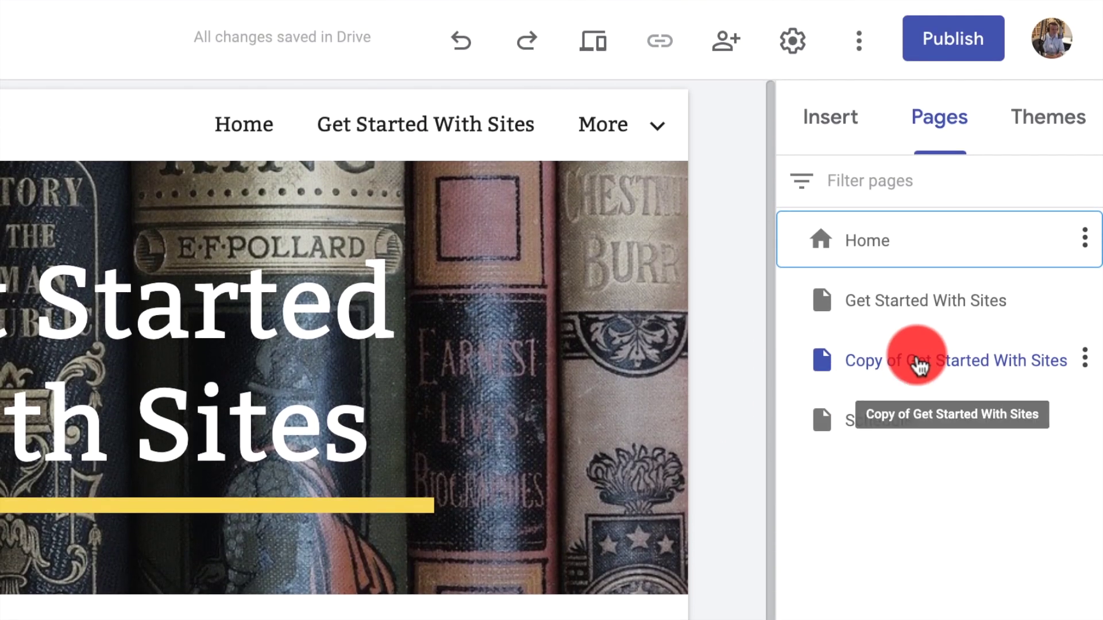
{"action": "left_click_drag", "start_coordinate": [919, 364], "coordinate": [985, 331]}
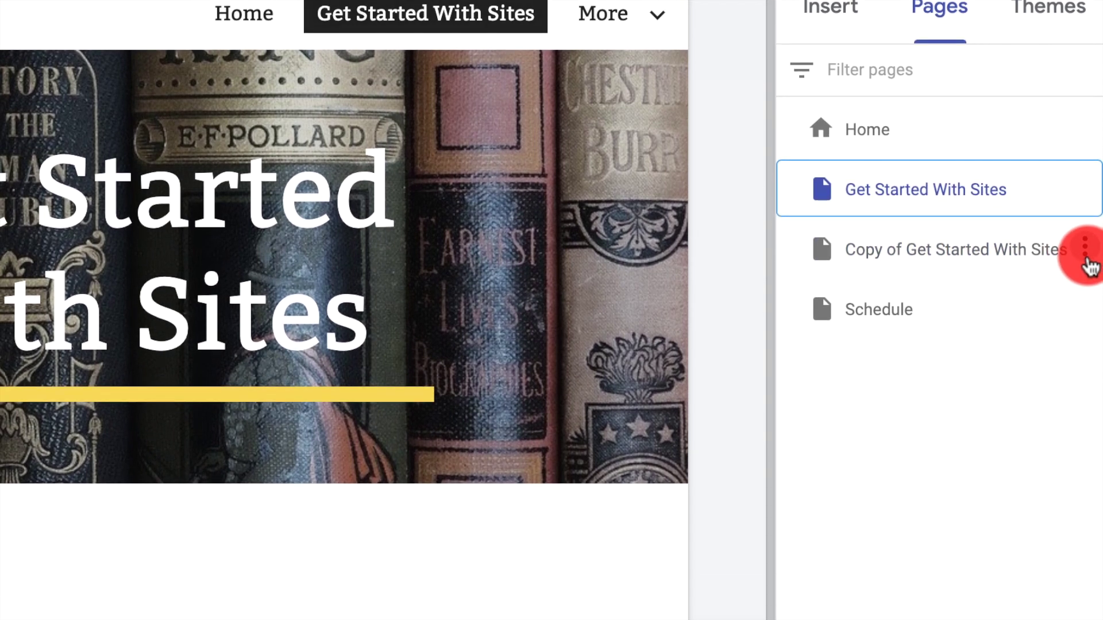
{"action": "left_click", "coordinate": [1085, 368]}
{"action": "left_click", "coordinate": [905, 505]}
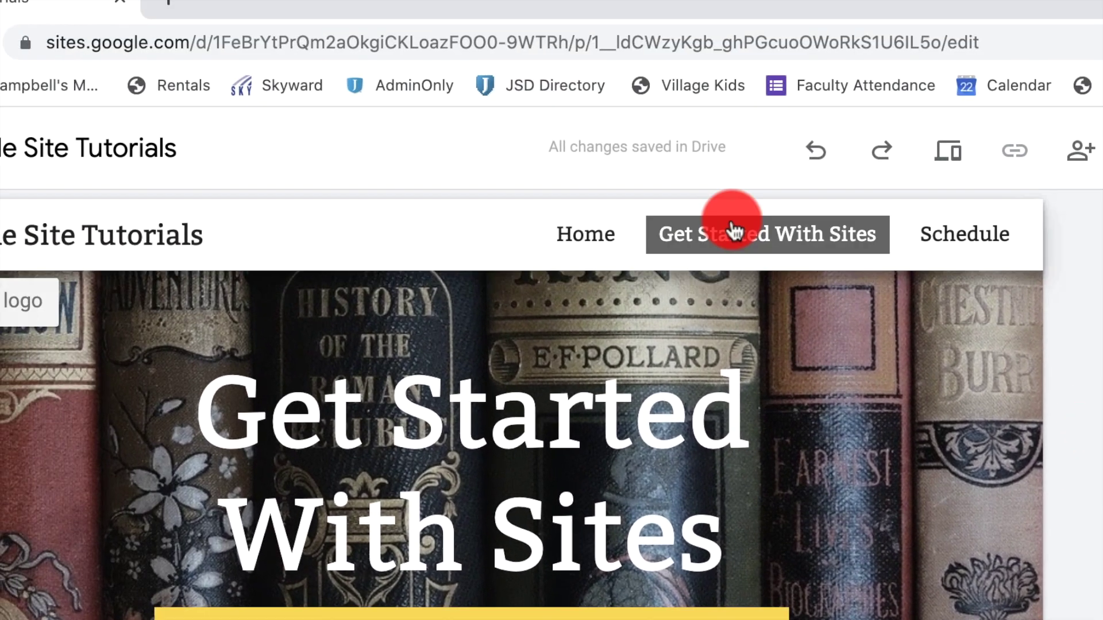
- View the Home and Get Started With Sites pages, and check the name in the Get Started With Sites page's properties
{"action": "left_click", "coordinate": [582, 232]}
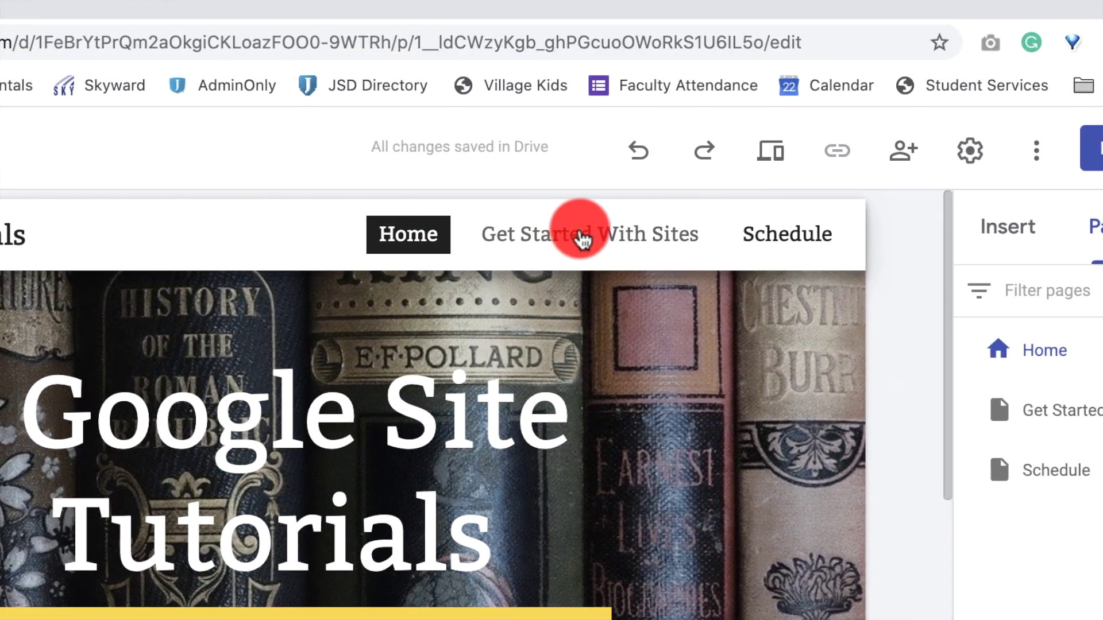
{"action": "left_click", "coordinate": [648, 235]}
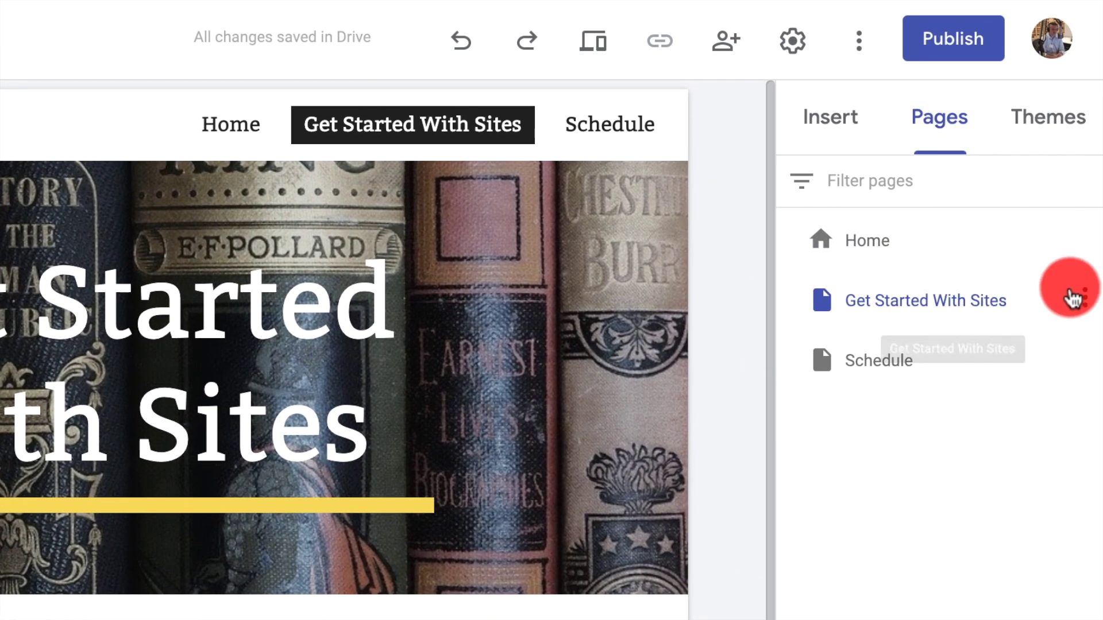
{"action": "left_click", "coordinate": [1102, 405]}
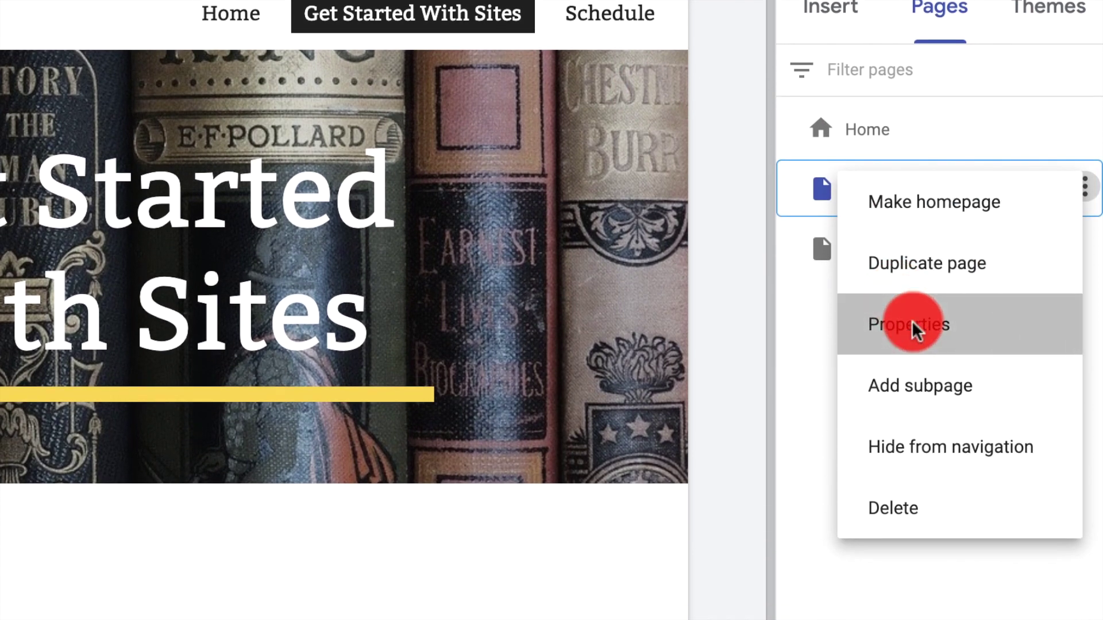
{"action": "left_click", "coordinate": [912, 330]}
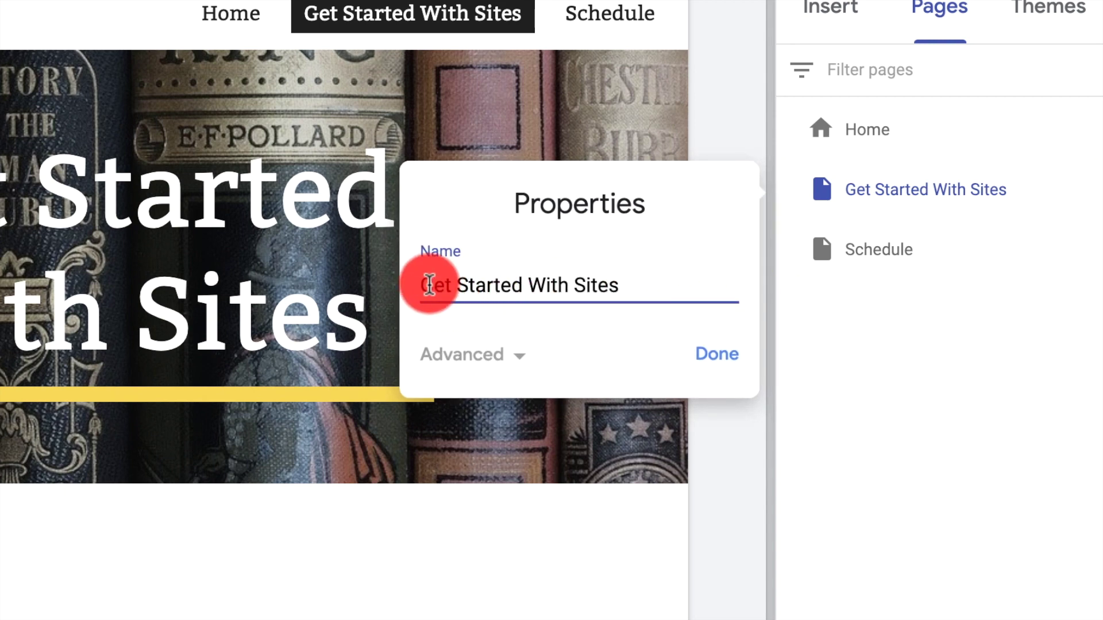
{"action": "left_click", "coordinate": [718, 354]}
- Add a subpage named "This is a subpage" under Get Started With Sites, and delete that subpage again
{"action": "left_click", "coordinate": [1074, 198]}
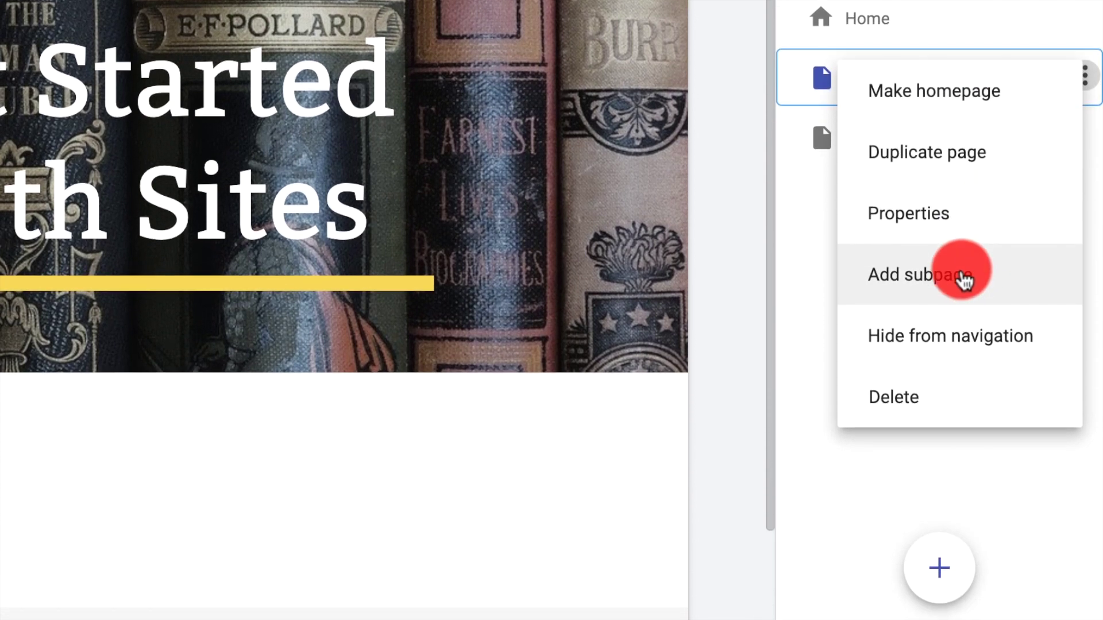
{"action": "left_click", "coordinate": [962, 278]}
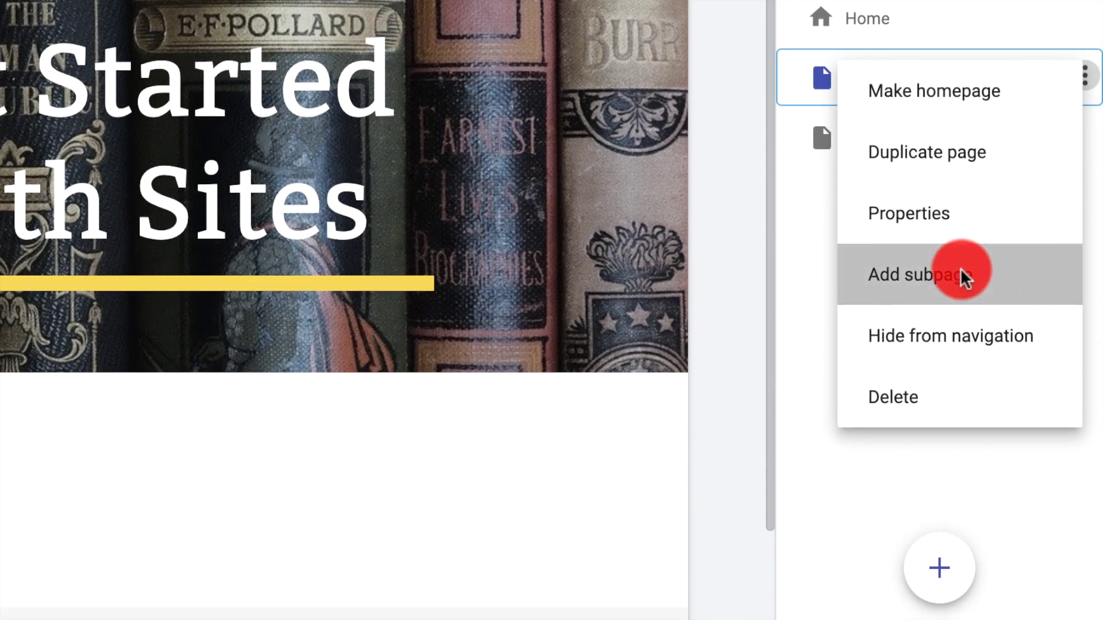
{"action": "type", "text": "This is a subpage"}
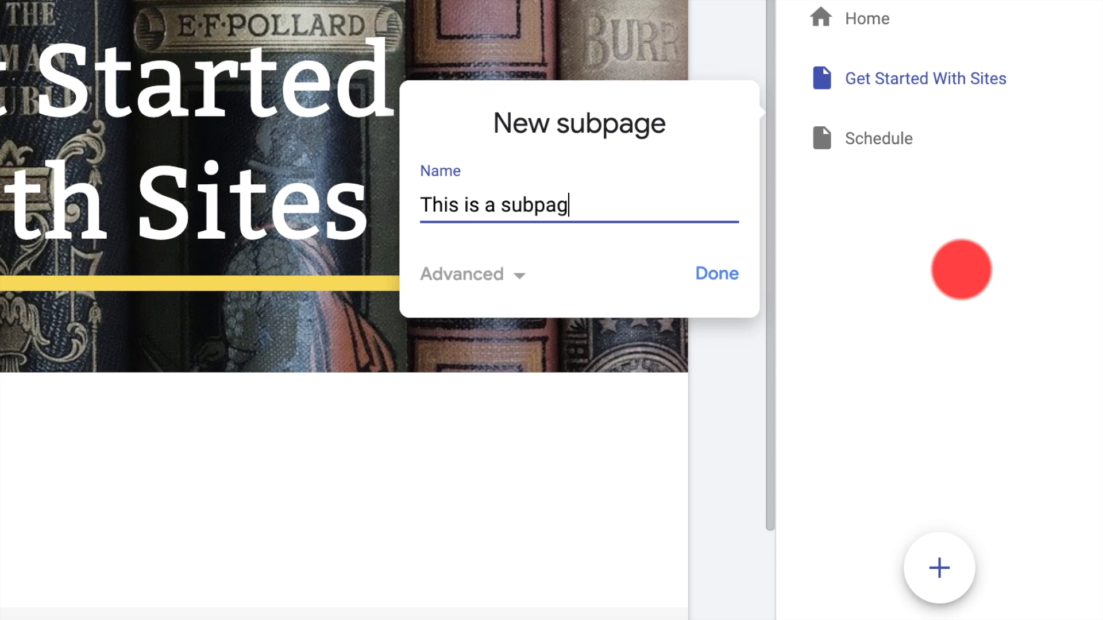
{"action": "left_click", "coordinate": [717, 298]}
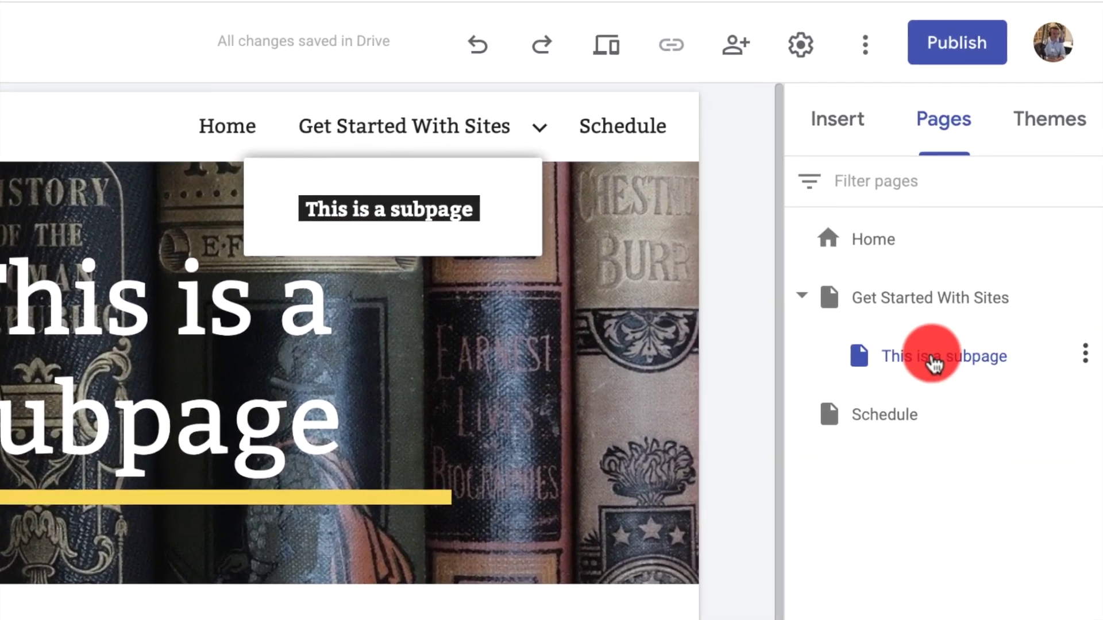
{"action": "left_click", "coordinate": [1085, 351]}
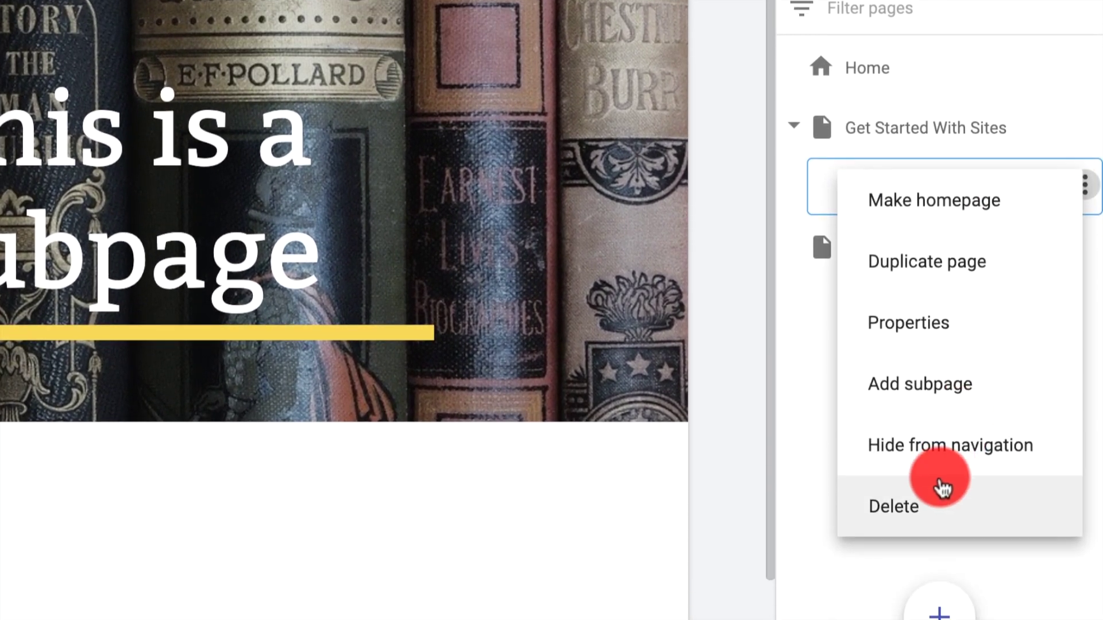
{"action": "left_click", "coordinate": [939, 508]}
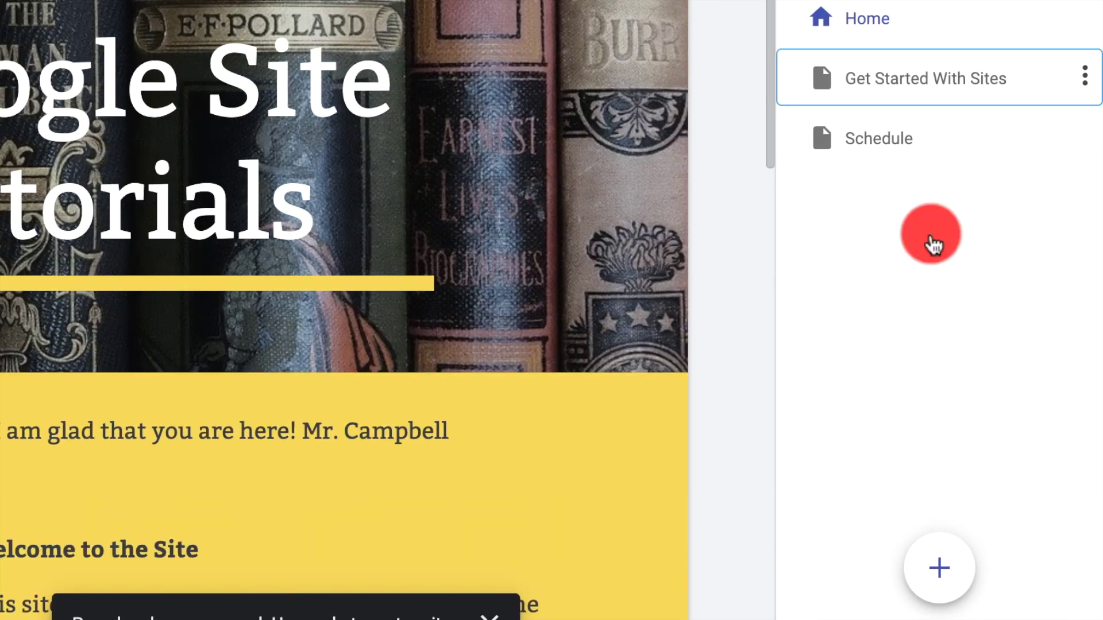
- Hide the Schedule page from the site's navigation, and show it in the navigation again
{"action": "left_click", "coordinate": [1083, 139]}
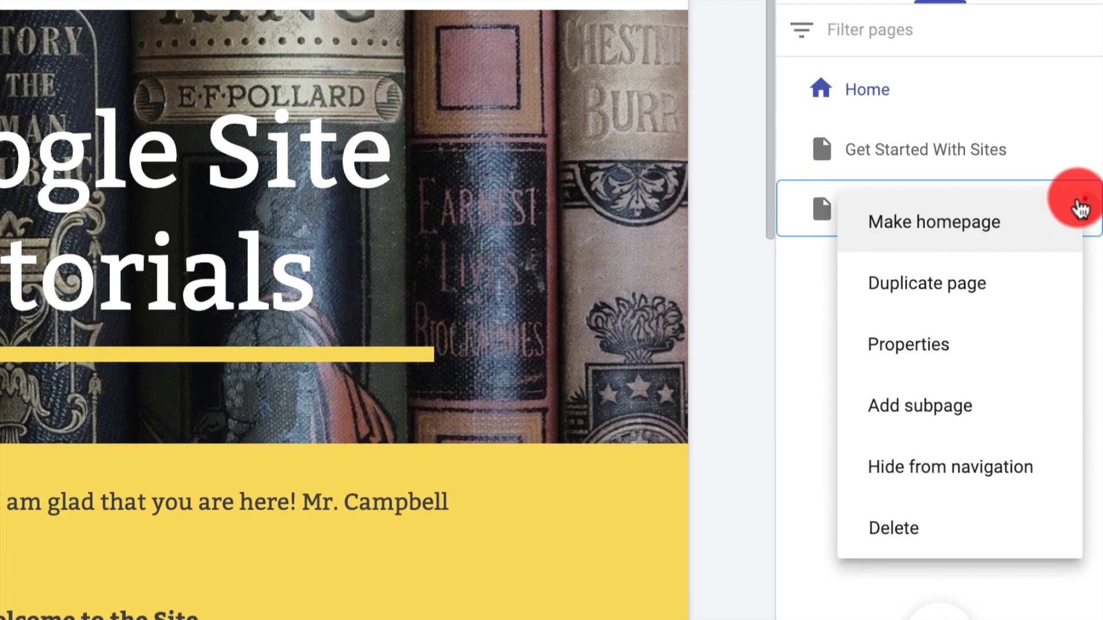
{"action": "left_click", "coordinate": [893, 483]}
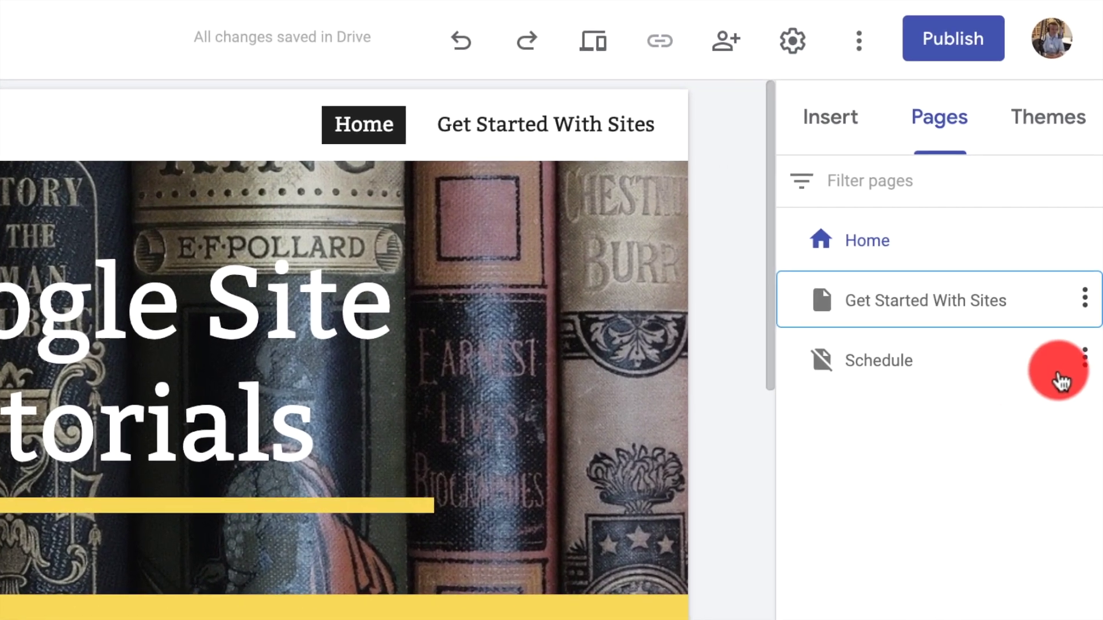
{"action": "left_click", "coordinate": [1090, 308]}
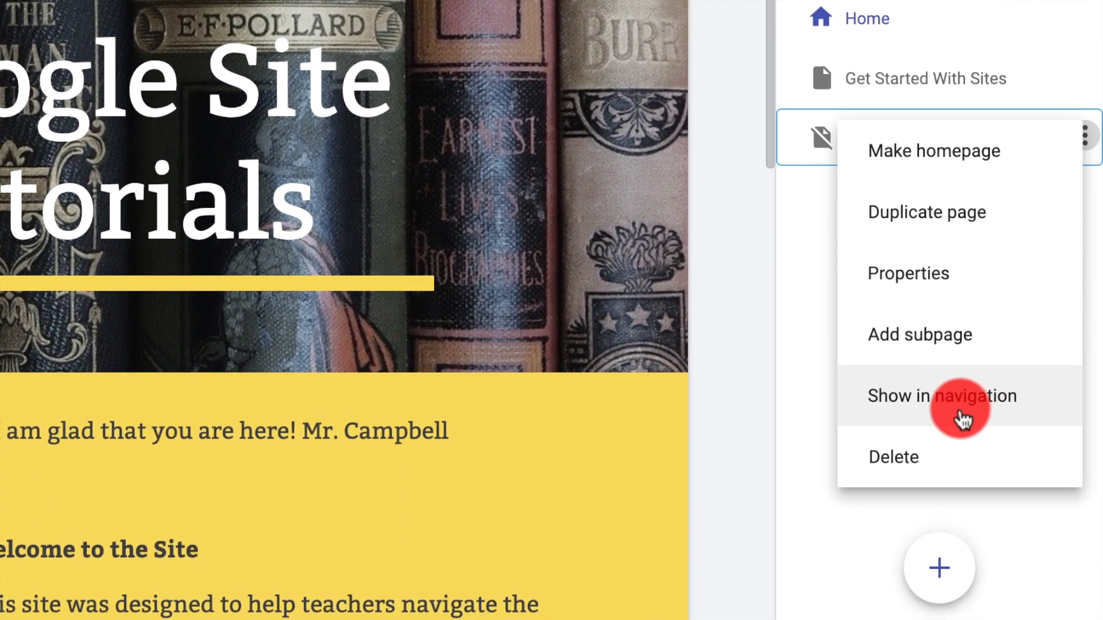
{"action": "left_click", "coordinate": [958, 452]}
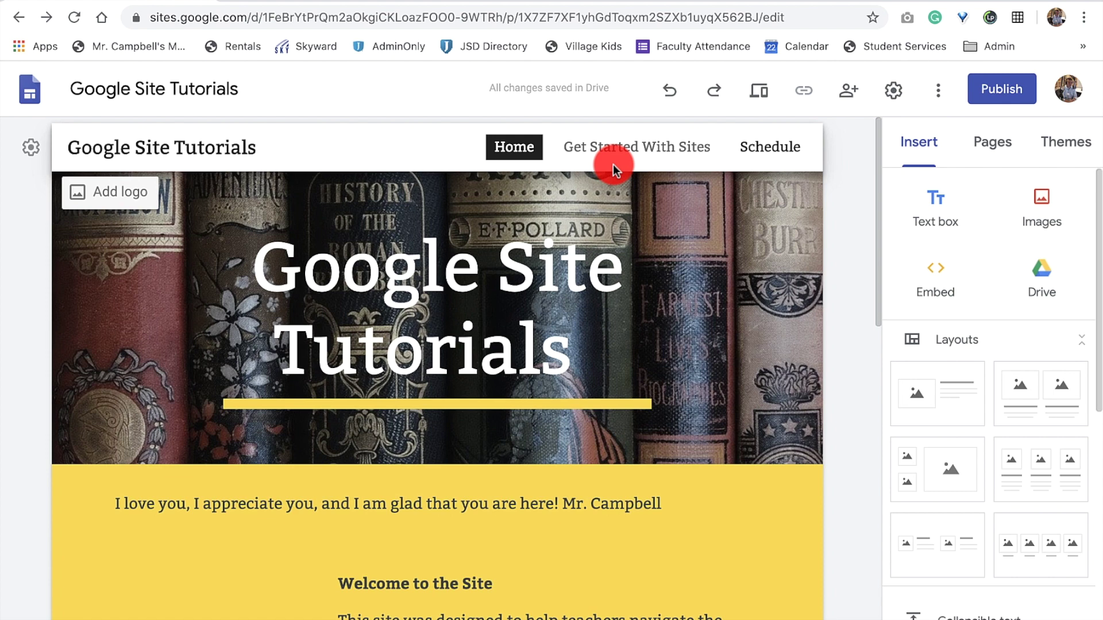
- Set the site's navigation mode to Side in the navigation settings
{"action": "mouse_move", "coordinate": [98, 197]}
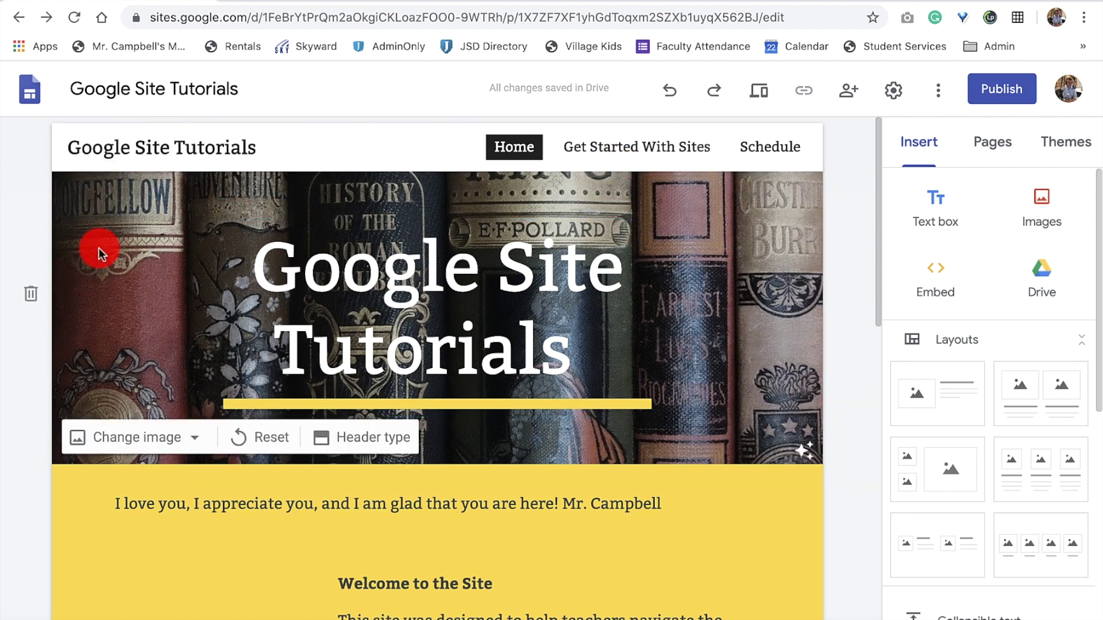
{"action": "mouse_move", "coordinate": [172, 141]}
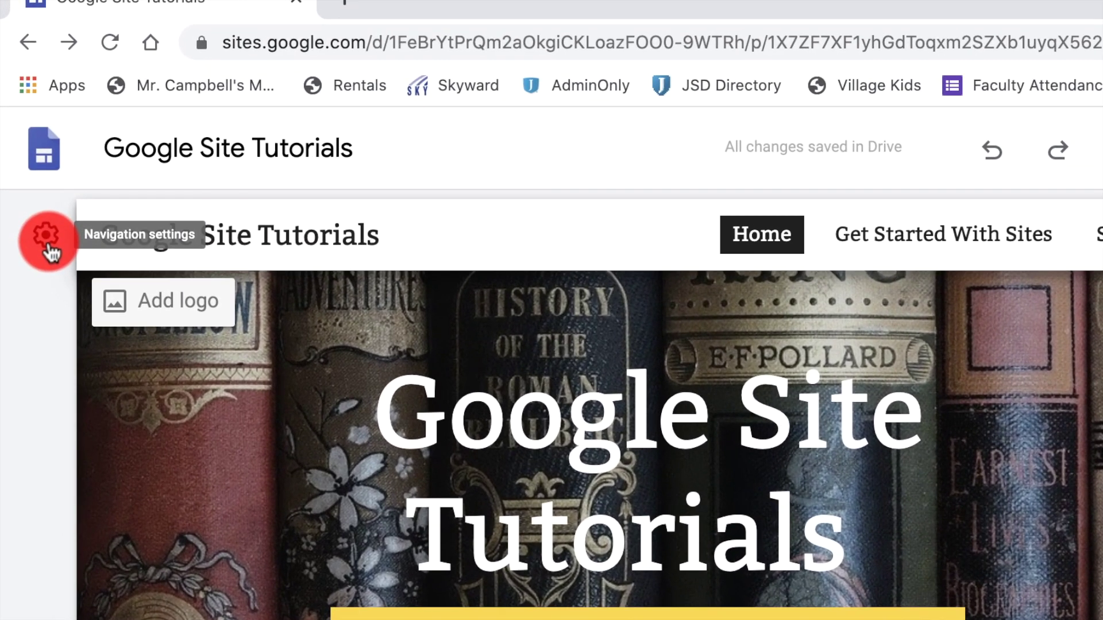
{"action": "left_click", "coordinate": [46, 237]}
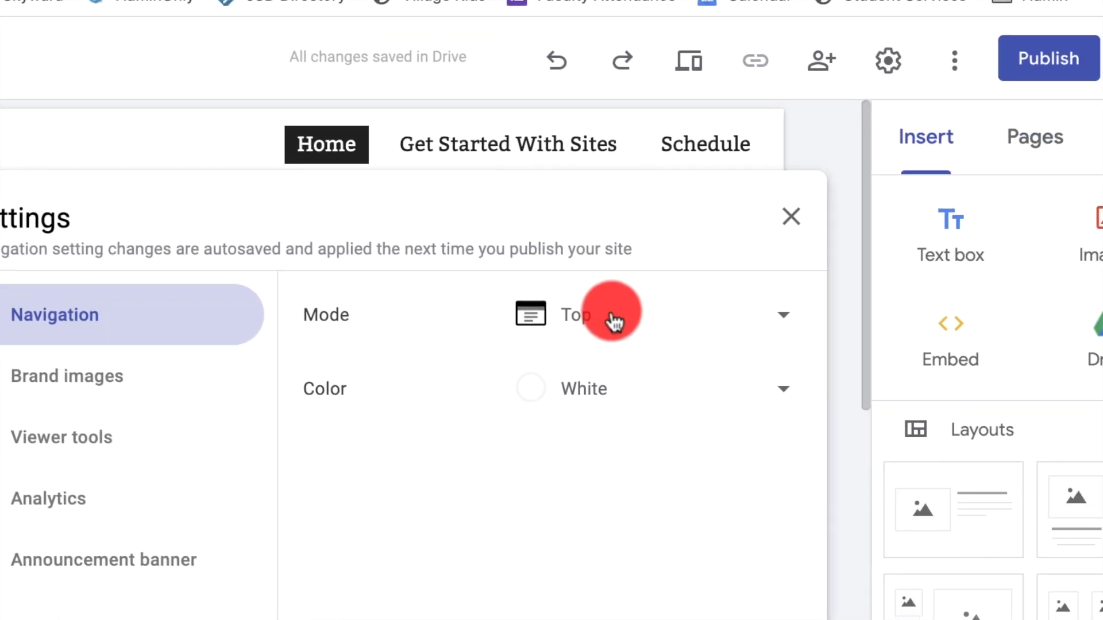
{"action": "left_click", "coordinate": [770, 324]}
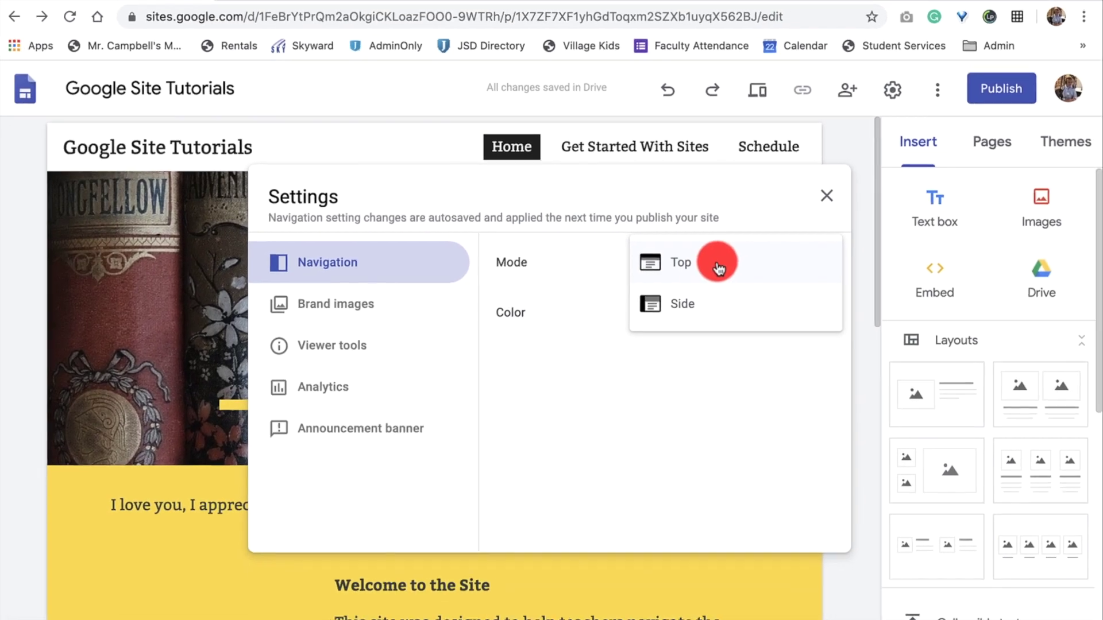
{"action": "left_click", "coordinate": [700, 304]}
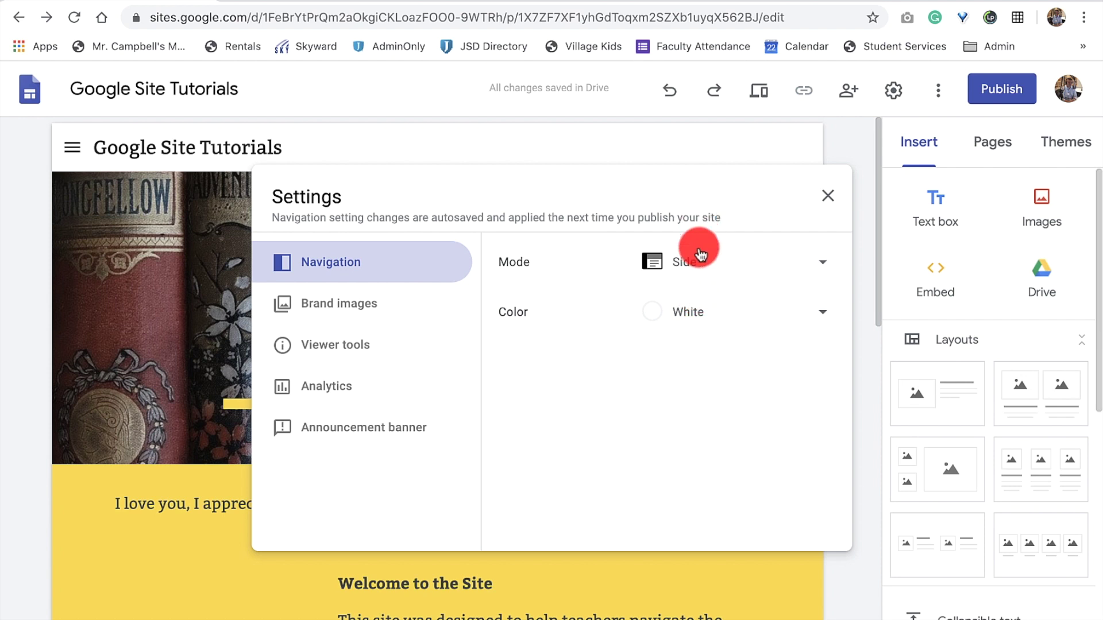
- Try Black and Transparent as the navigation color, set it to Black, and close the settings
{"action": "left_click", "coordinate": [709, 312]}
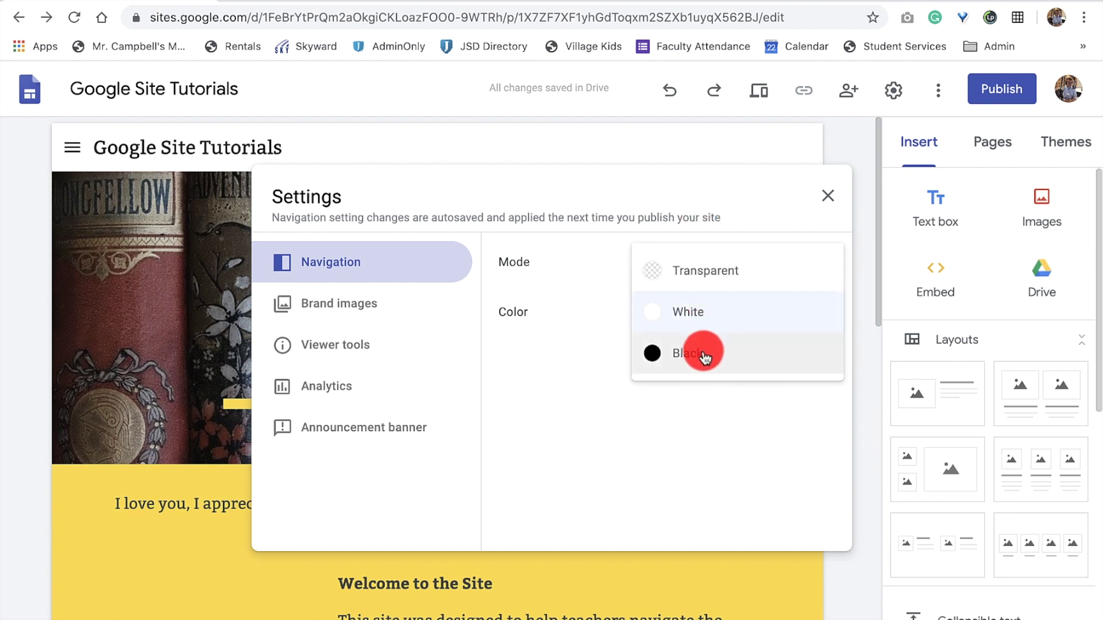
{"action": "left_click", "coordinate": [703, 351]}
{"action": "left_click", "coordinate": [706, 316]}
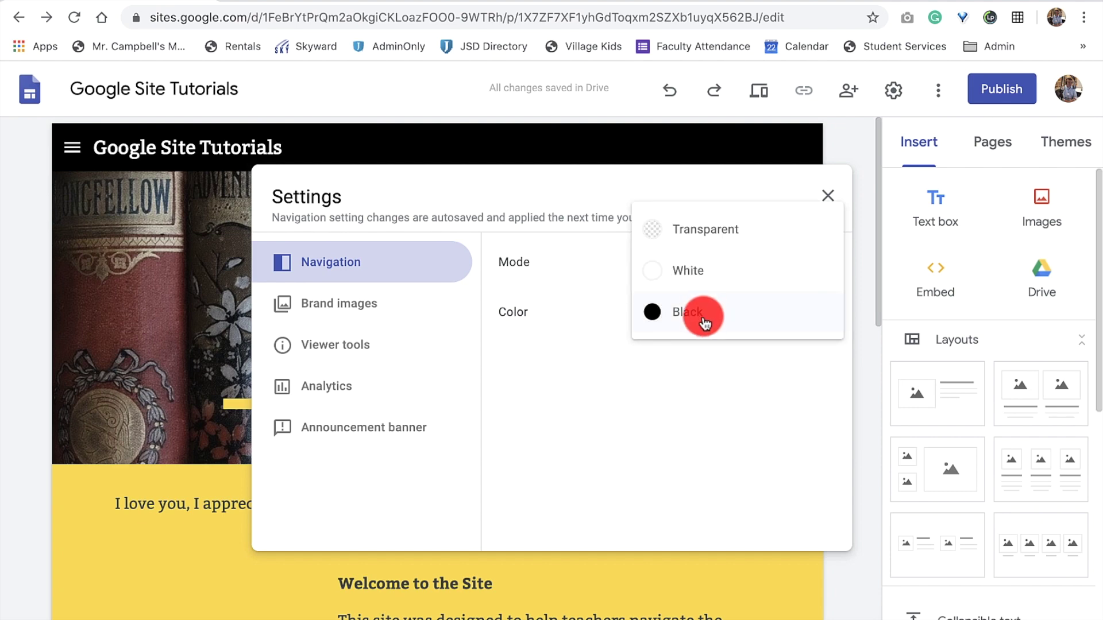
{"action": "left_click", "coordinate": [702, 219]}
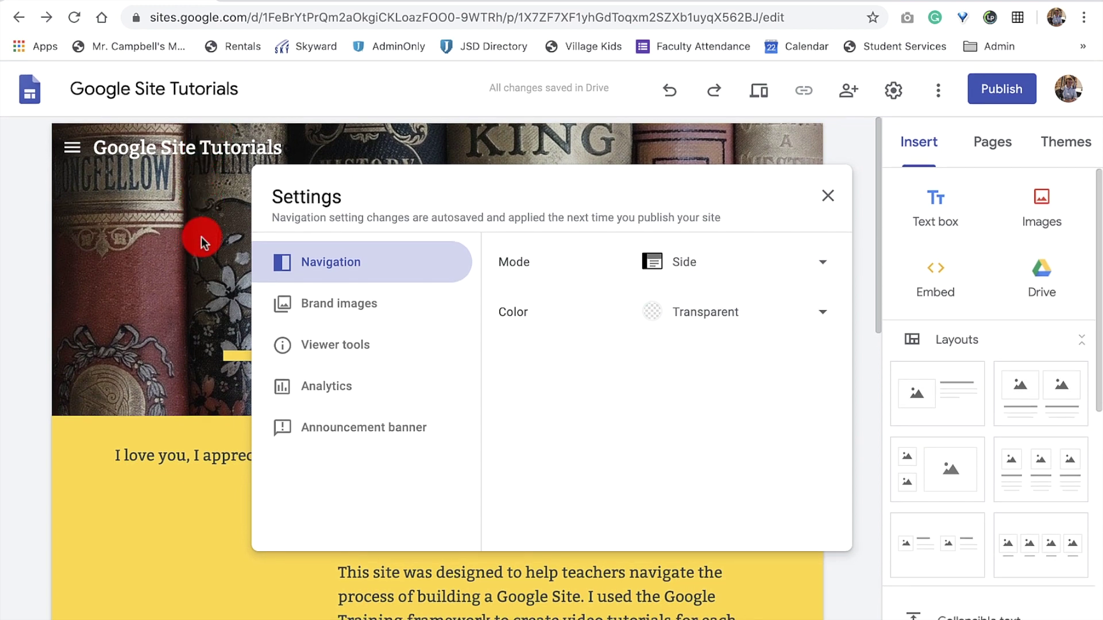
{"action": "left_click", "coordinate": [702, 307]}
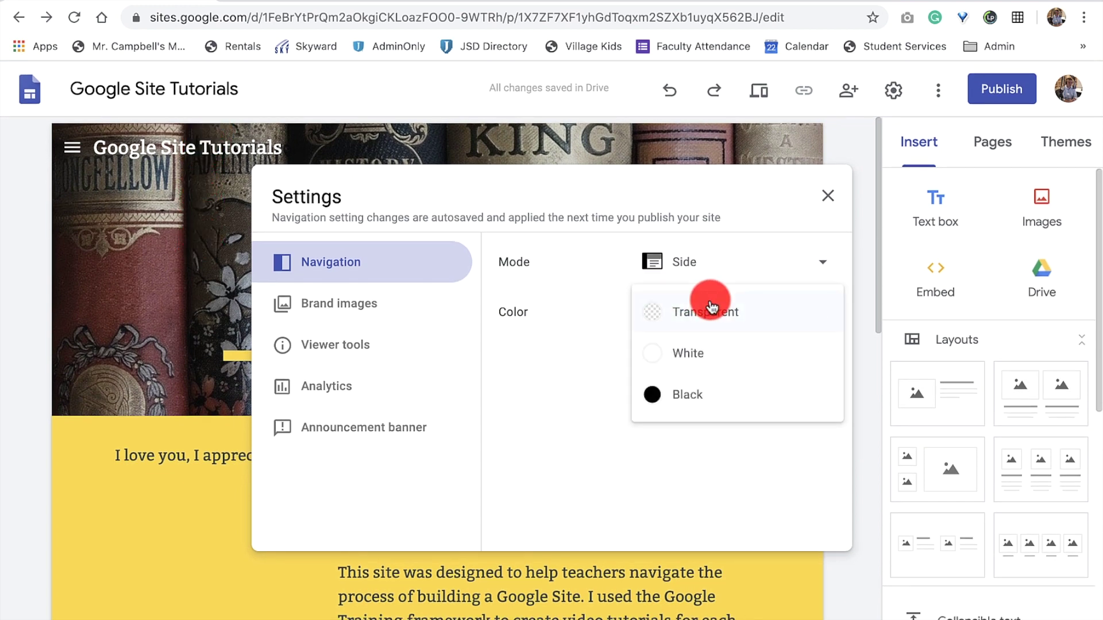
{"action": "left_click", "coordinate": [706, 392]}
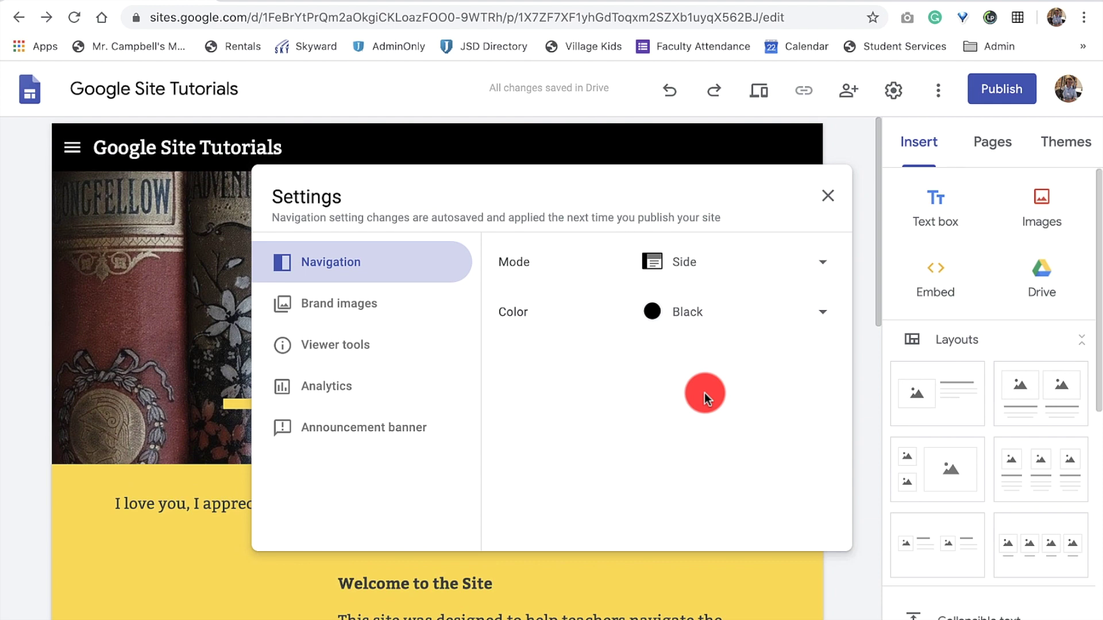
{"action": "left_click", "coordinate": [191, 315]}
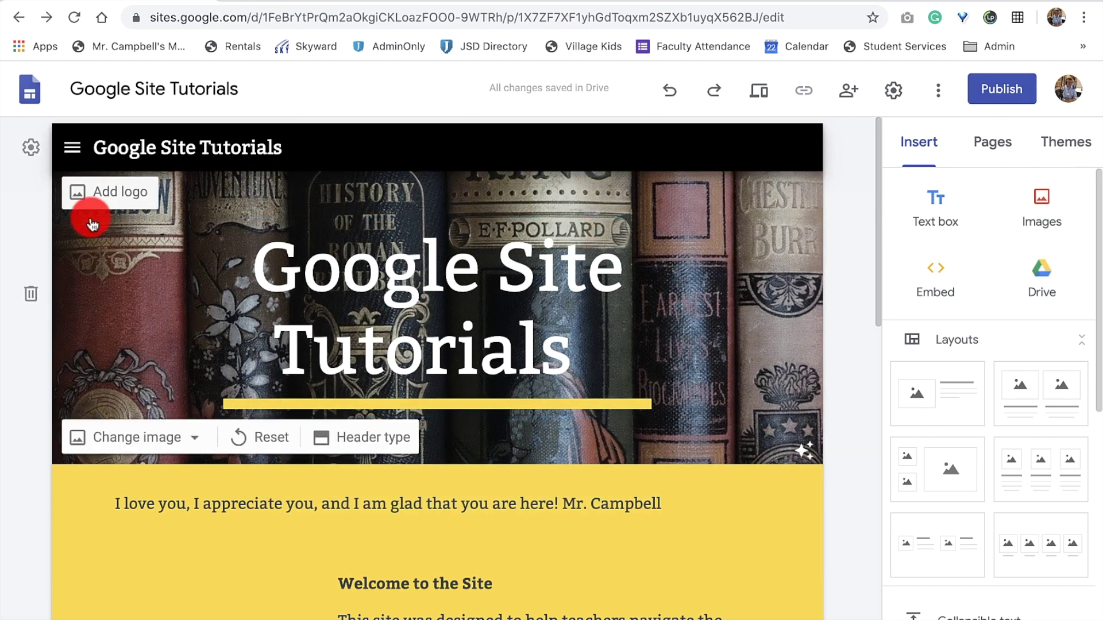
- Check the page links in the site's side navigation menu, and close the menu again
{"action": "left_click", "coordinate": [74, 151]}
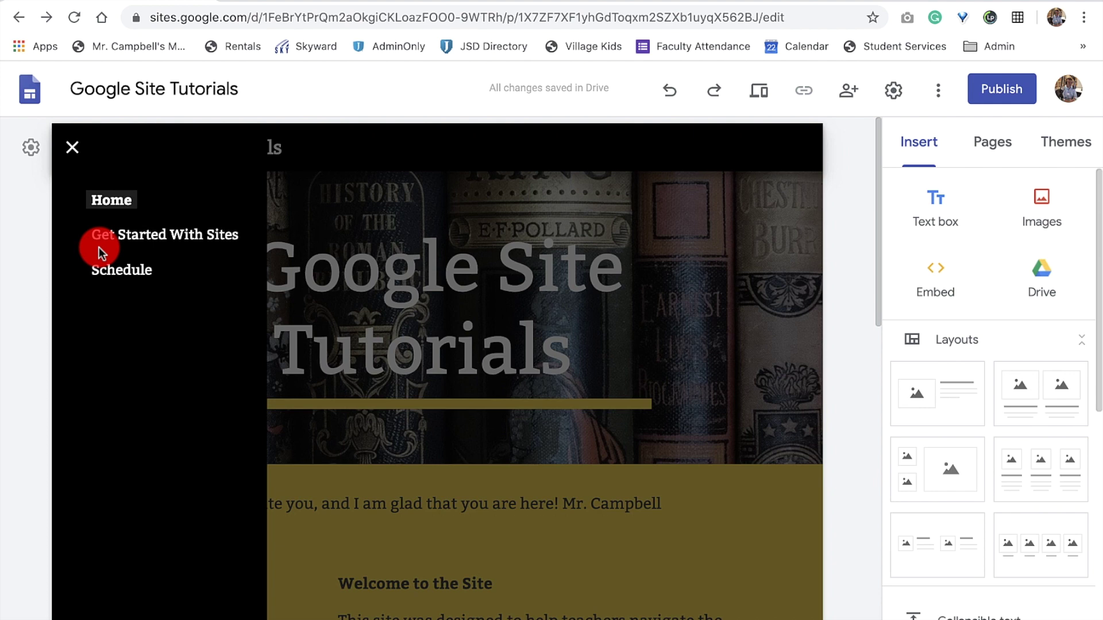
{"action": "left_click", "coordinate": [73, 146]}
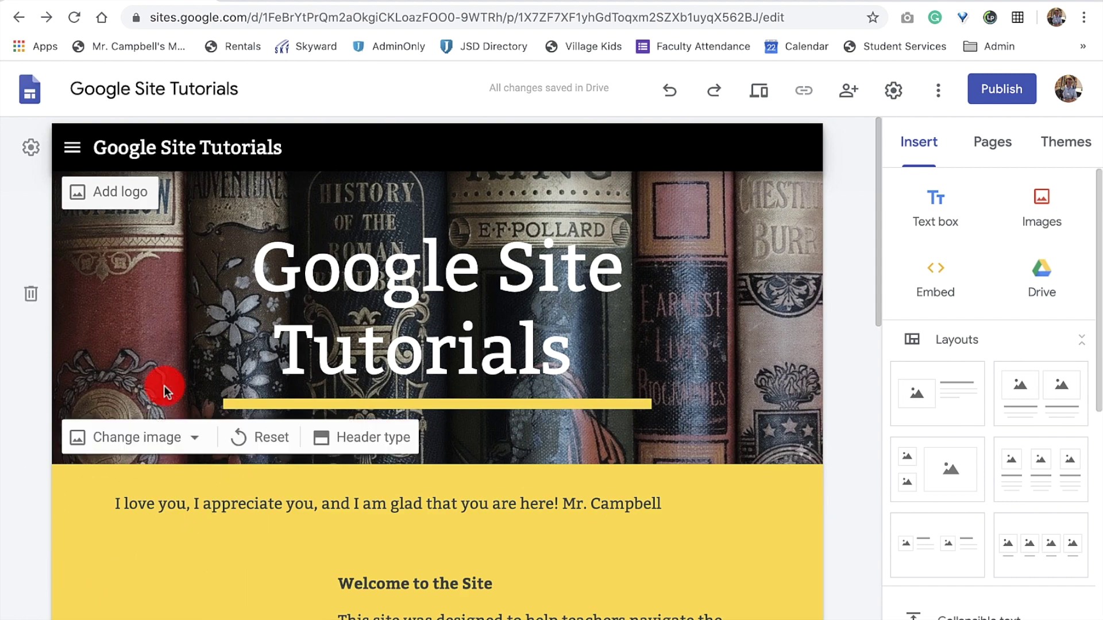
{"action": "left_click", "coordinate": [70, 150]}
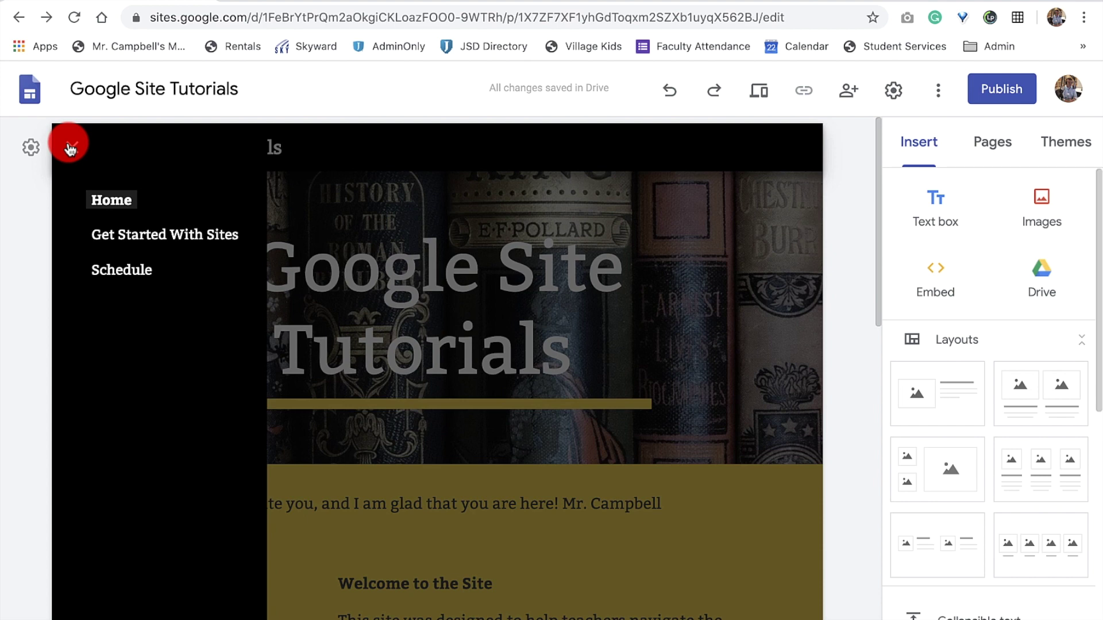
{"action": "left_click", "coordinate": [71, 148]}
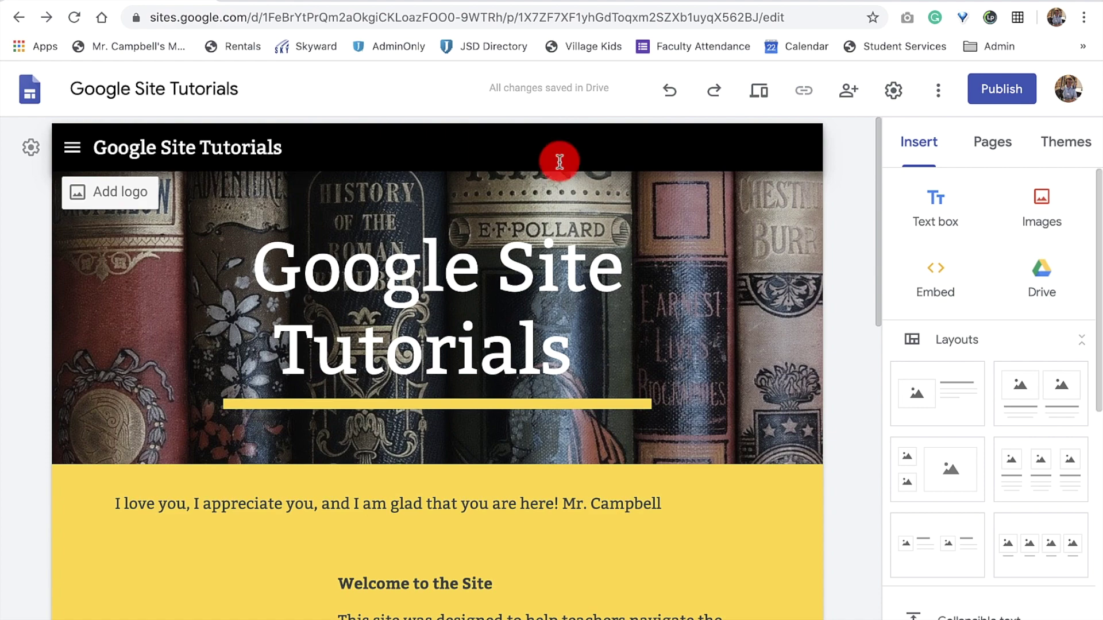
{"action": "scroll", "coordinate": [546, 230], "scroll_direction": "down", "scroll_amount": 12}
{"action": "mouse_move", "coordinate": [453, 549]}
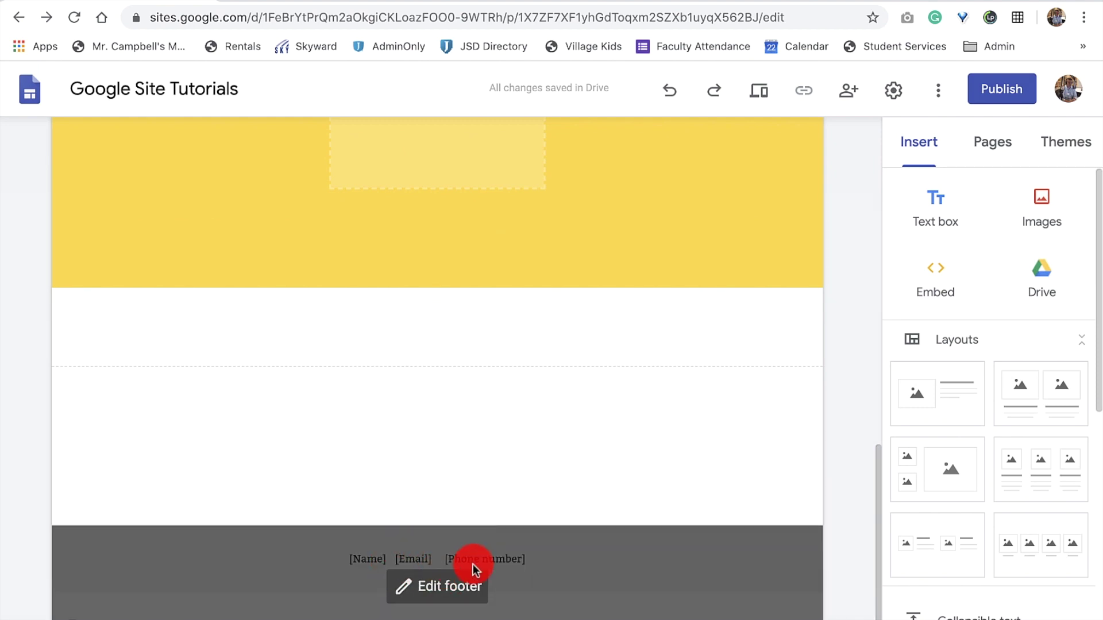
{"action": "scroll", "coordinate": [473, 564], "scroll_direction": "up", "scroll_amount": 12}
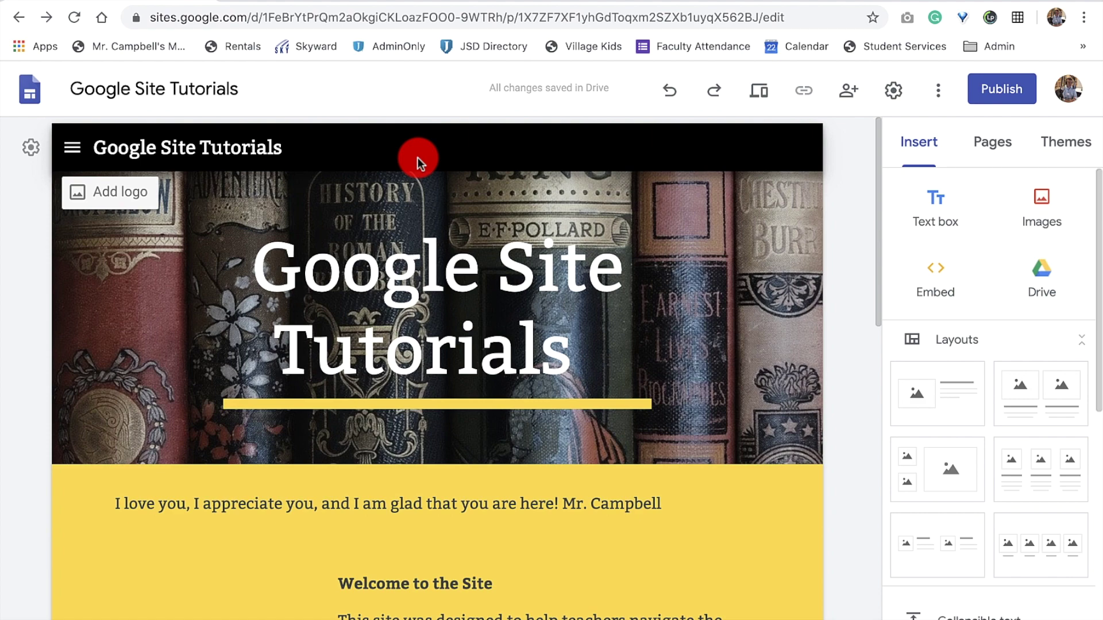
- Set the site's navigation mode to Top and the navigation color to White in the navigation settings
{"action": "left_click", "coordinate": [31, 144]}
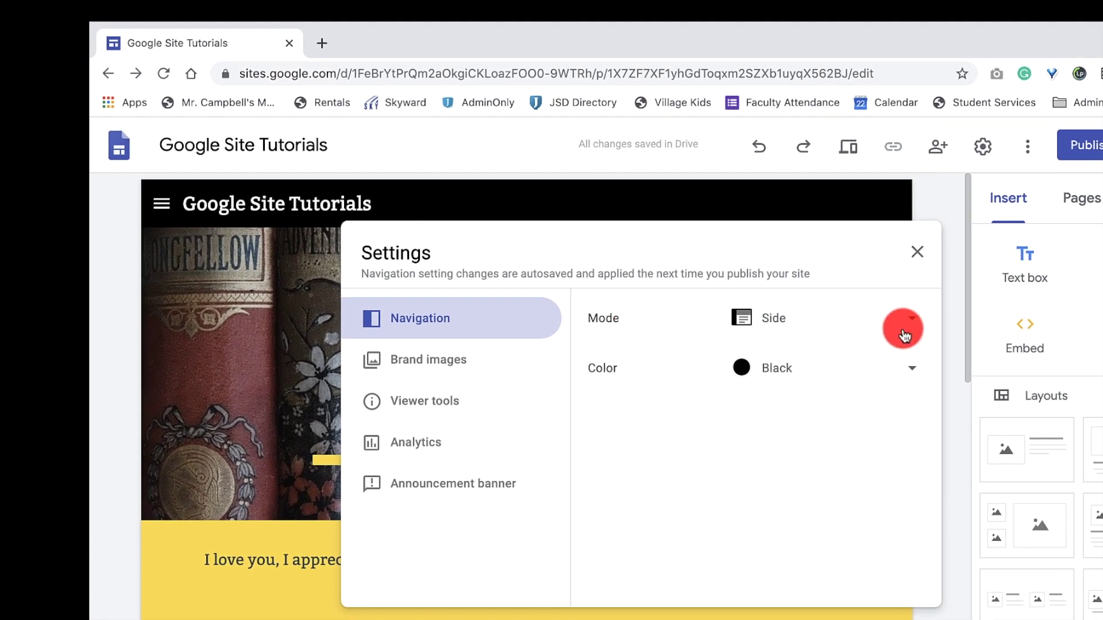
{"action": "left_click", "coordinate": [904, 335]}
{"action": "left_click", "coordinate": [836, 277]}
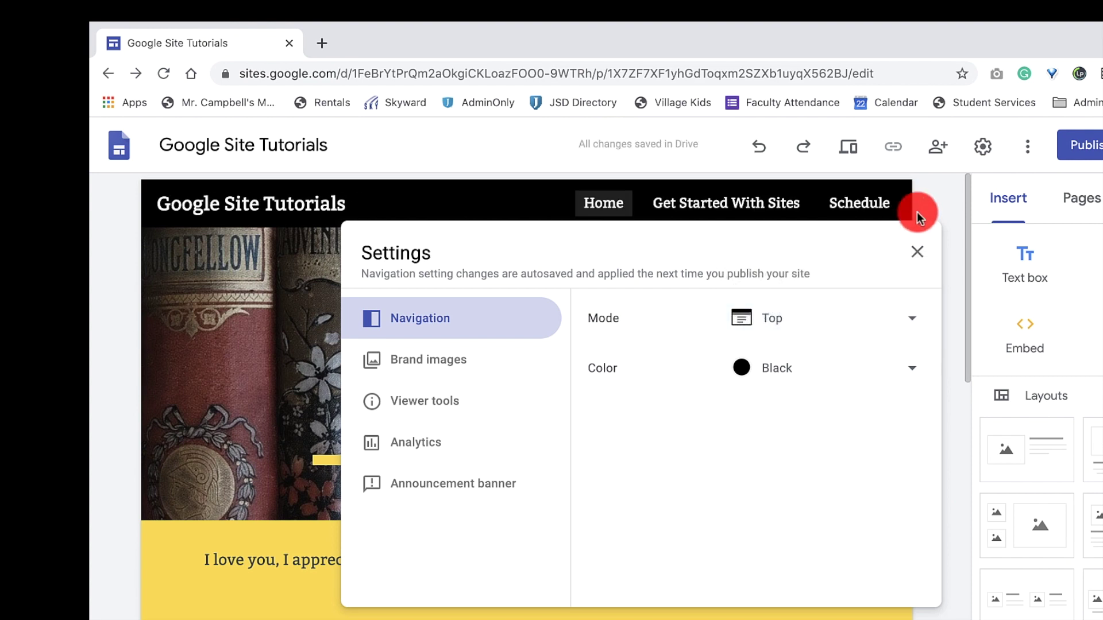
{"action": "left_click", "coordinate": [815, 372]}
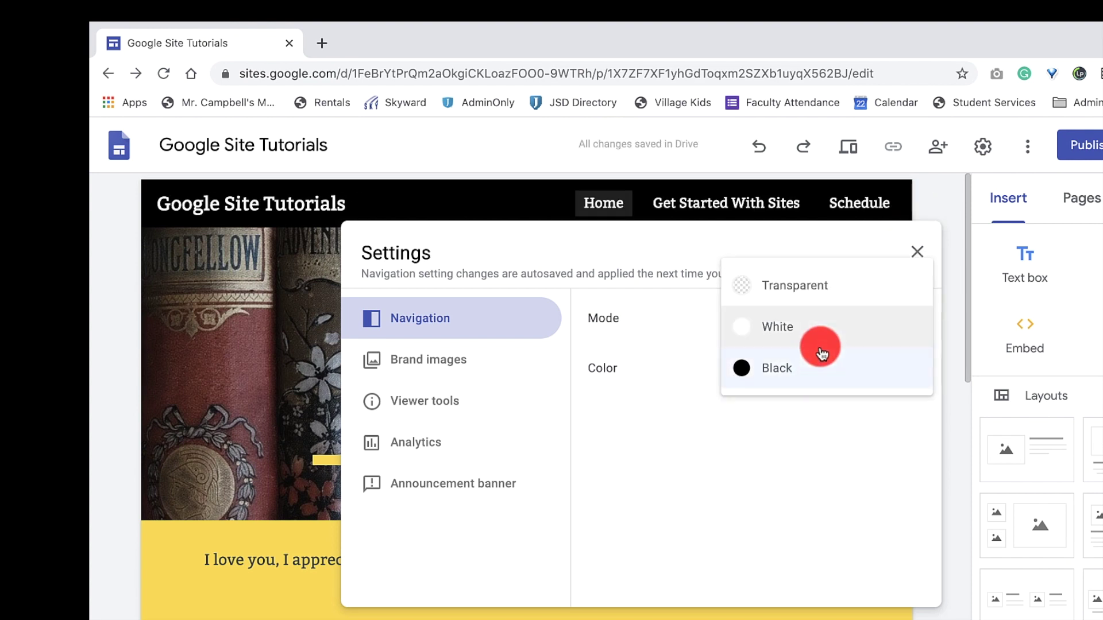
{"action": "left_click", "coordinate": [820, 344]}
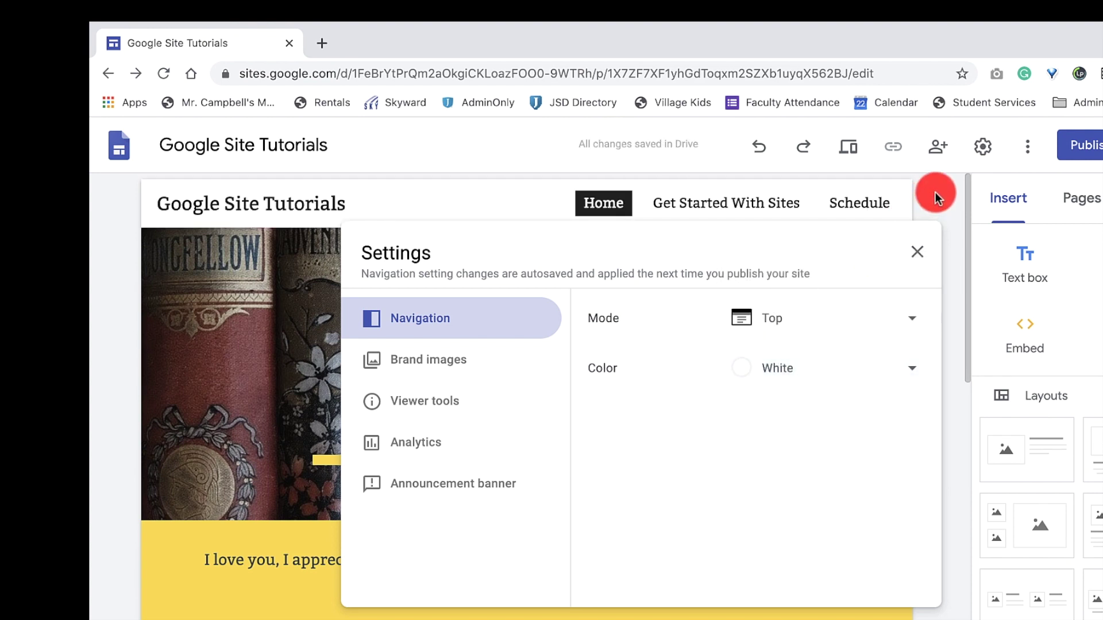
{"action": "left_click", "coordinate": [935, 192]}
- Review the topics of section 2, Update and personalize your site, in the G Suite Learning Center guide
{"action": "scroll", "coordinate": [934, 290], "scroll_direction": "down", "scroll_amount": 1}
{"action": "scroll", "coordinate": [761, 318], "scroll_direction": "up", "scroll_amount": 1}
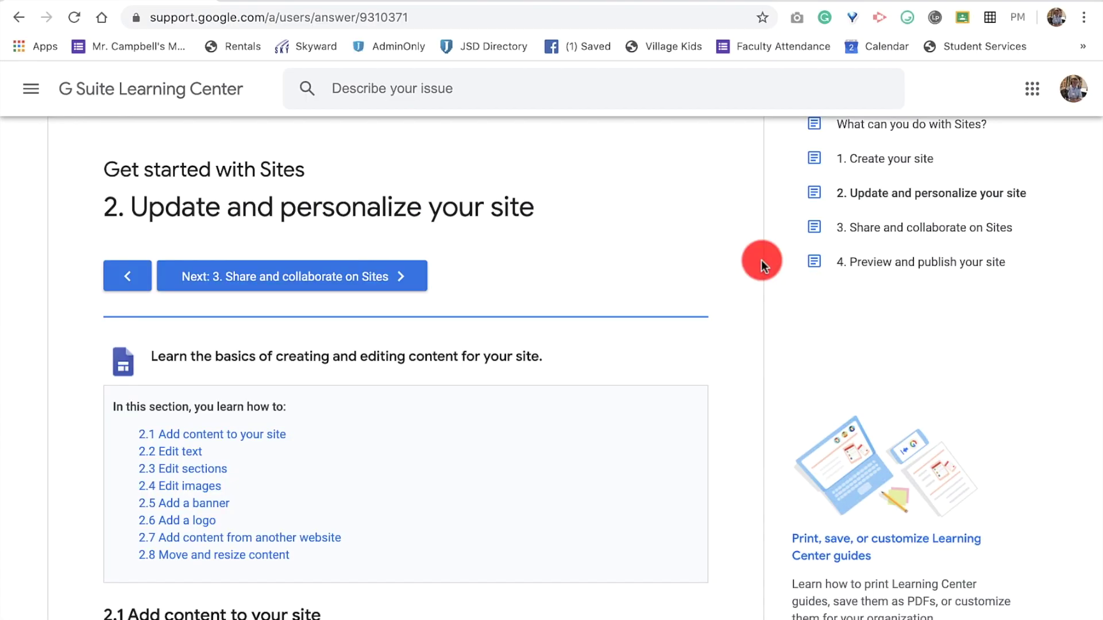
{"action": "scroll", "coordinate": [677, 297], "scroll_direction": "up", "scroll_amount": 1}
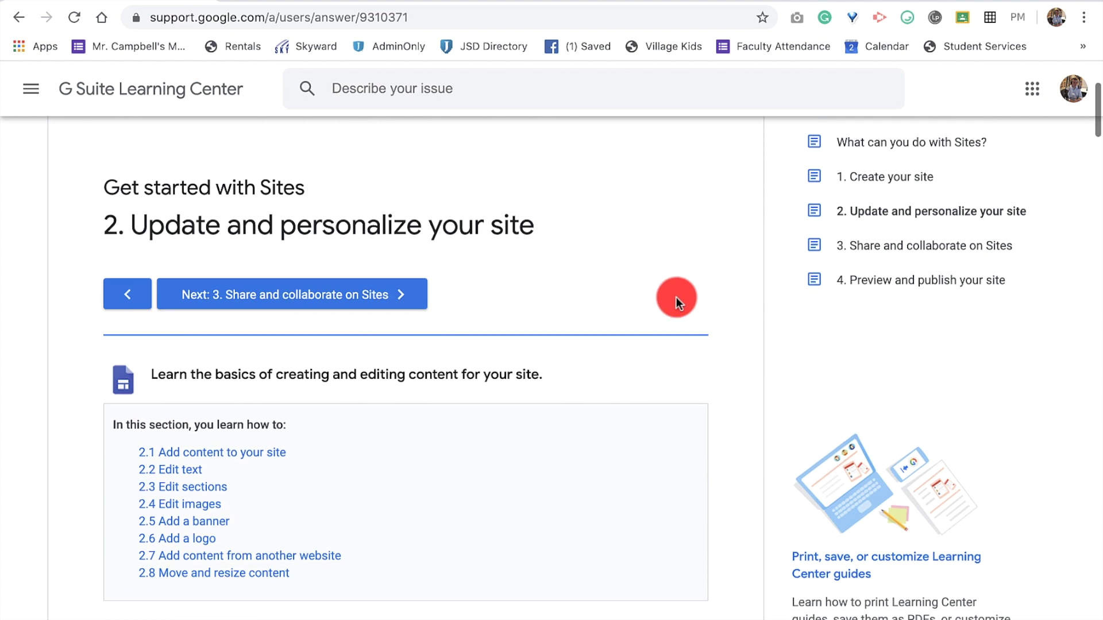
{"action": "scroll", "coordinate": [677, 297], "scroll_direction": "up", "scroll_amount": 3}
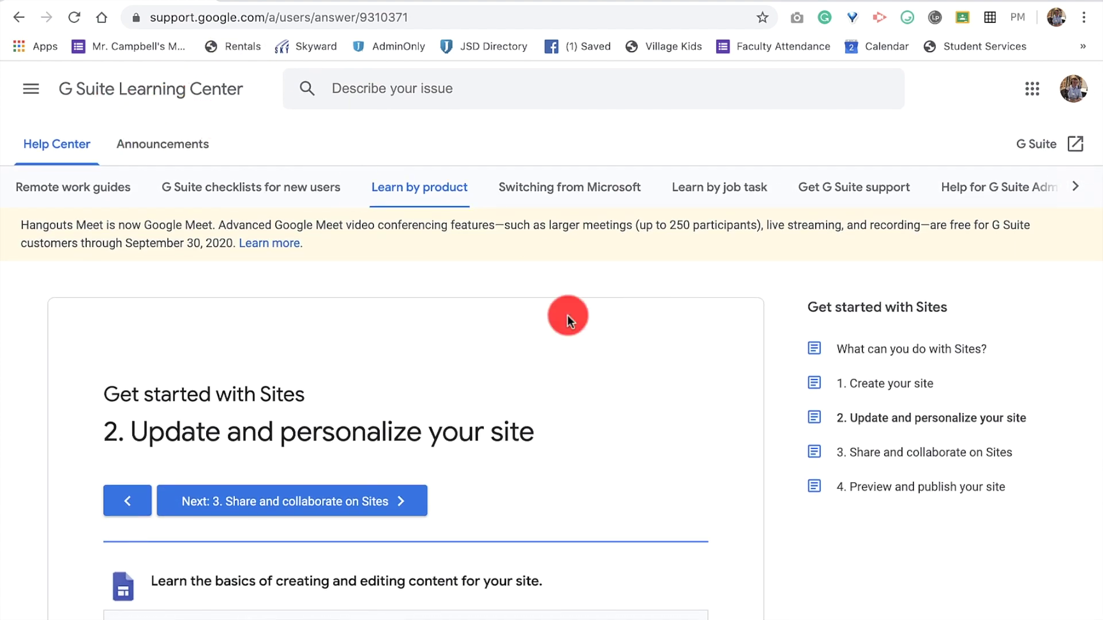
{"action": "scroll", "coordinate": [693, 358], "scroll_direction": "down", "scroll_amount": 3}
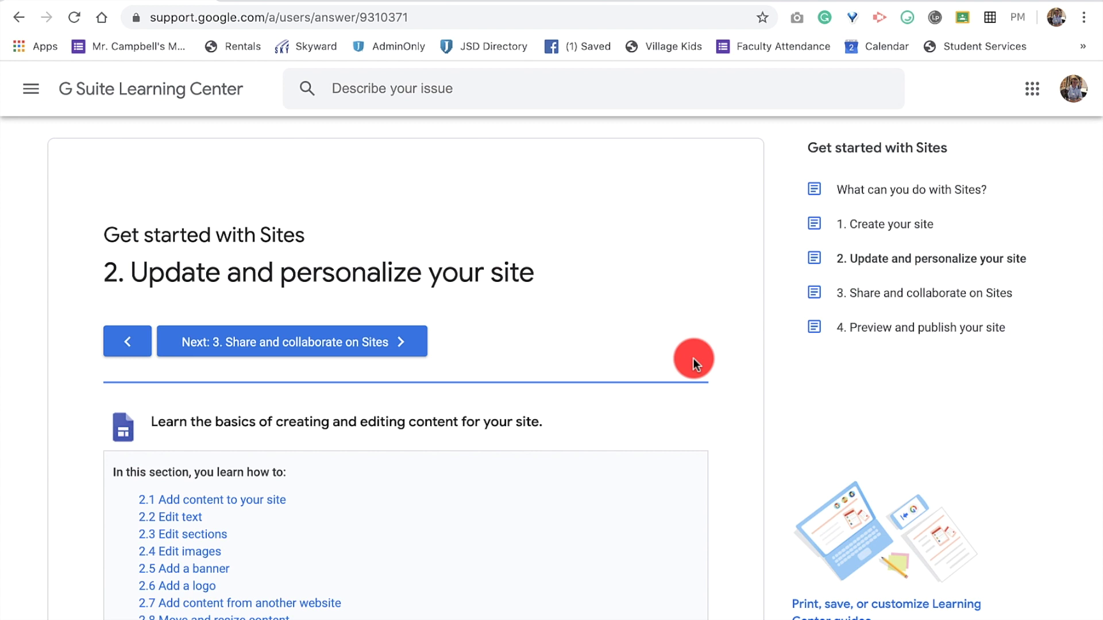
{"action": "scroll", "coordinate": [694, 358], "scroll_direction": "down", "scroll_amount": 3}
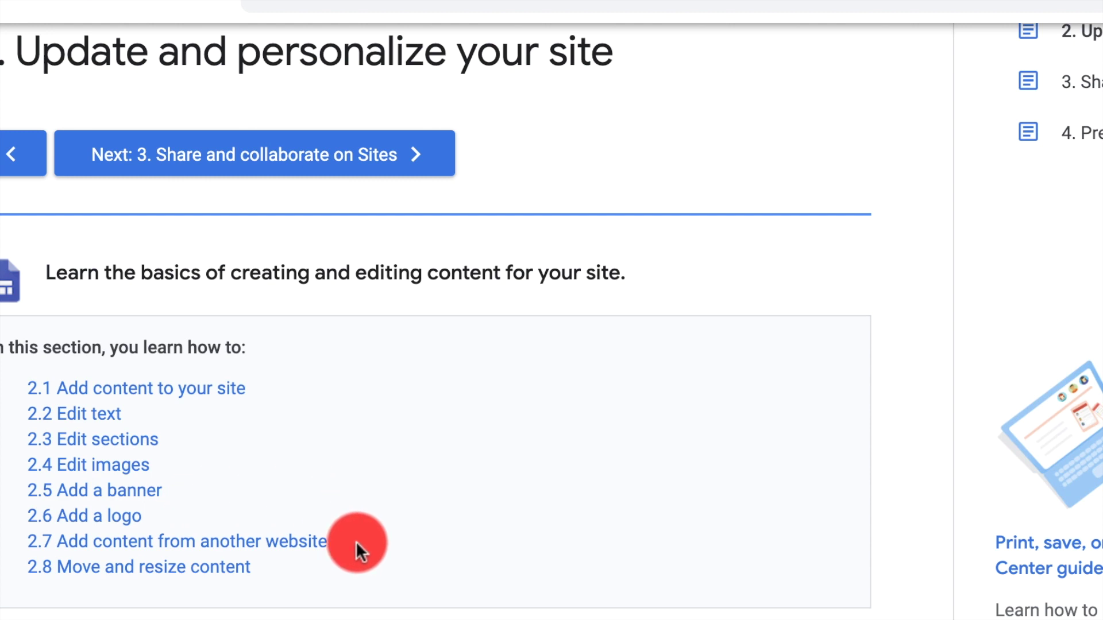
{"action": "scroll", "coordinate": [704, 523], "scroll_direction": "up", "scroll_amount": 1}
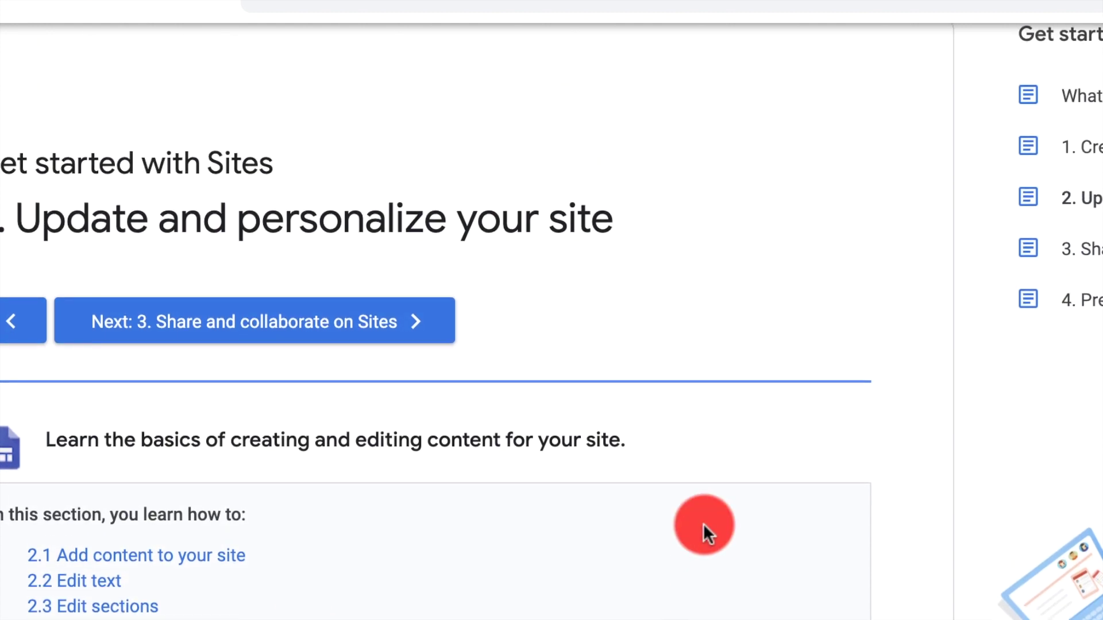
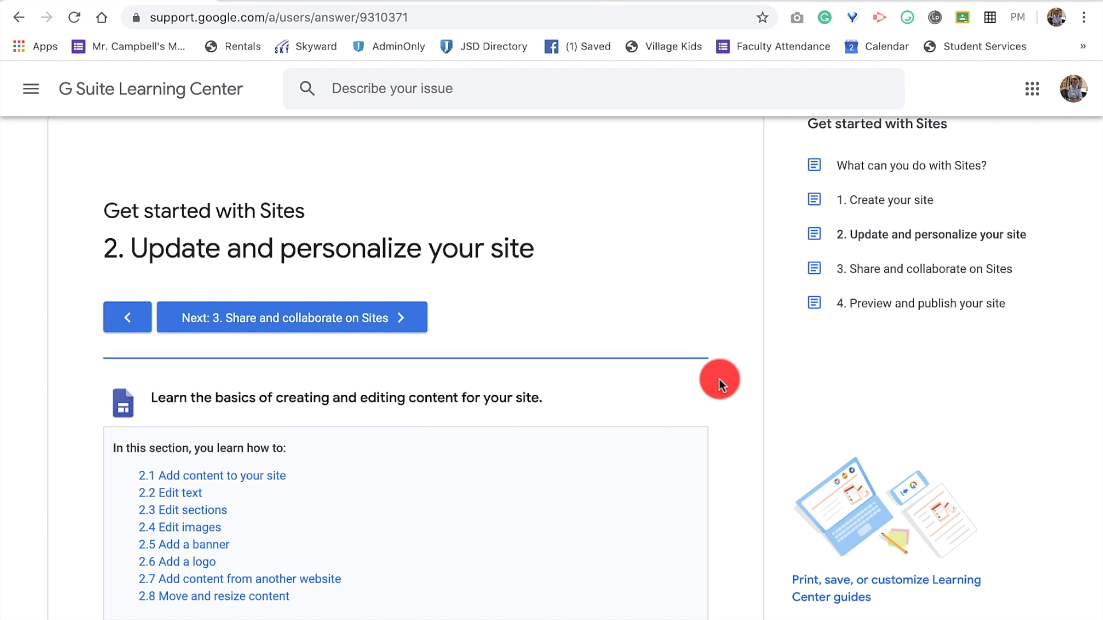
- Switch to the Google Sites for Beginners document in Google Docs and review its Section 1 and Section 2 topic links
{"action": "left_click", "coordinate": [536, 0]}
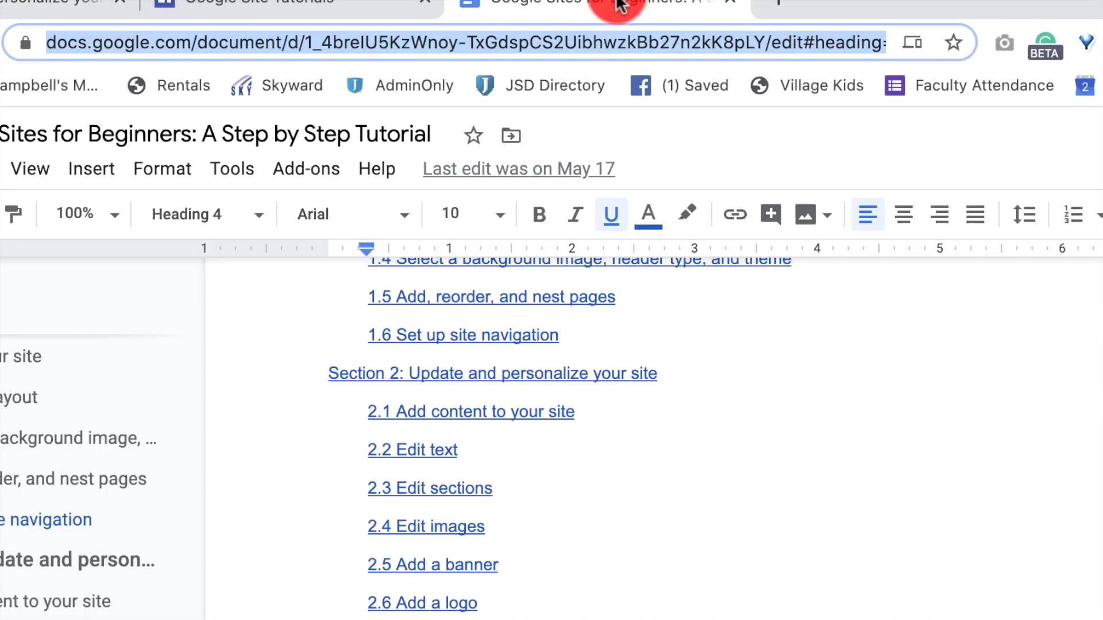
{"action": "scroll", "coordinate": [690, 566], "scroll_direction": "up", "scroll_amount": 5}
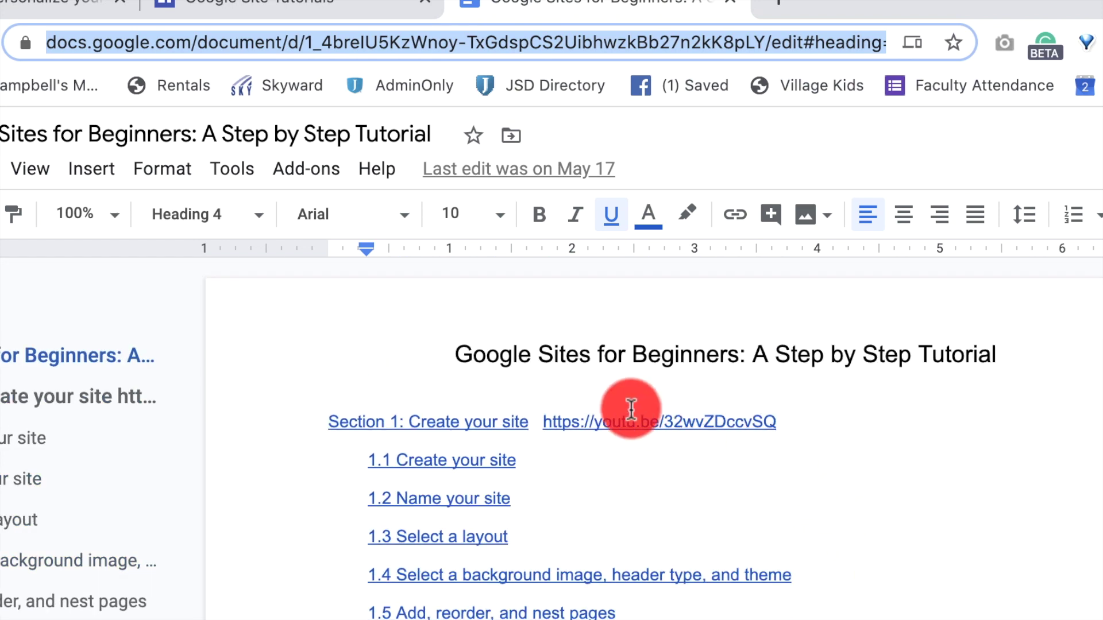
{"action": "scroll", "coordinate": [709, 541], "scroll_direction": "down", "scroll_amount": 1}
{"action": "scroll", "coordinate": [804, 591], "scroll_direction": "down", "scroll_amount": 9}
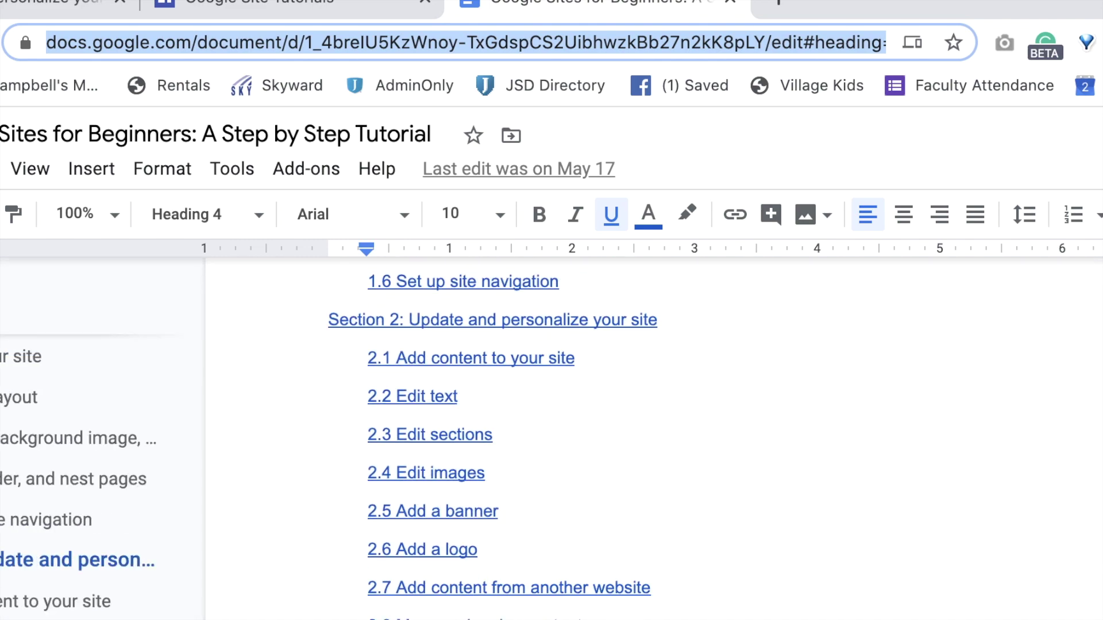
{"action": "scroll", "coordinate": [804, 592], "scroll_direction": "up", "scroll_amount": 10}
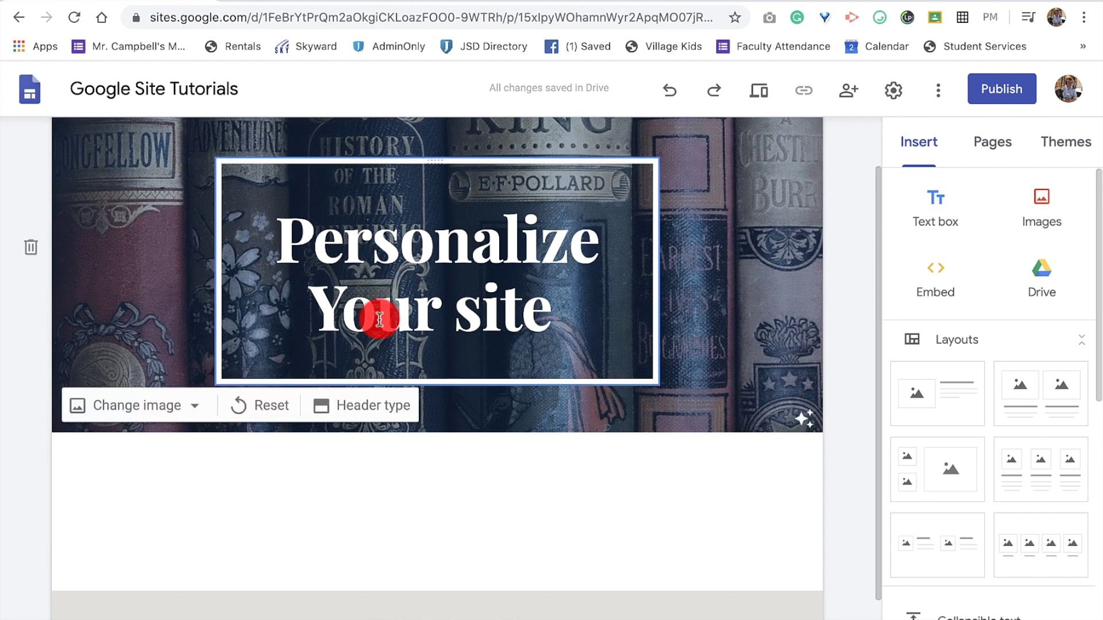
- Insert a text box in the blank area beneath the header of the Personalize Your site page
{"action": "mouse_move", "coordinate": [473, 409]}
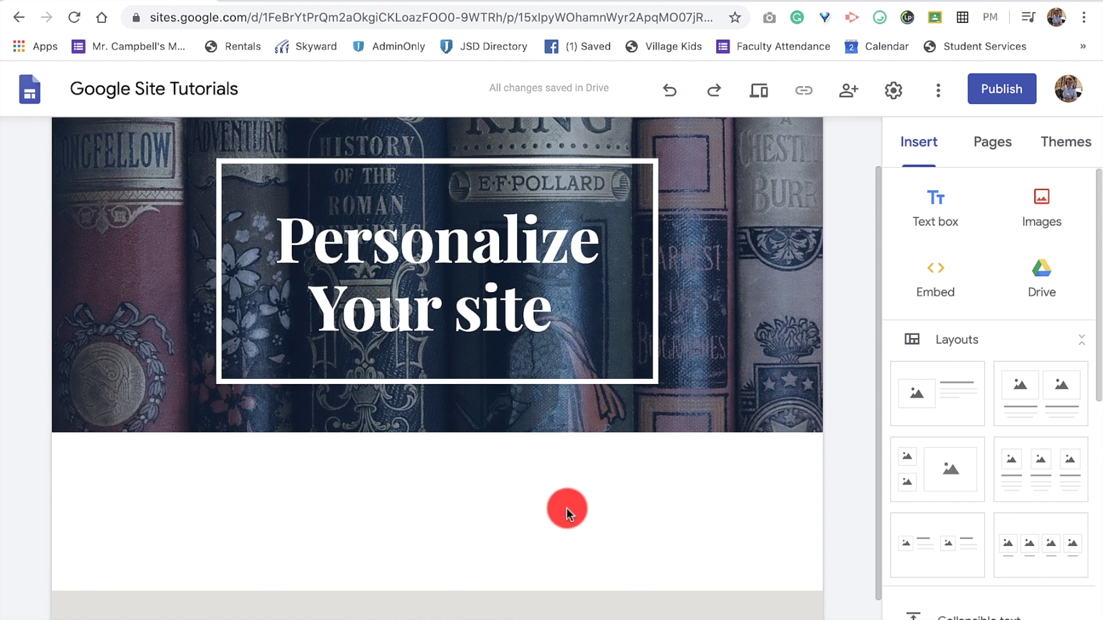
{"action": "scroll", "coordinate": [567, 508], "scroll_direction": "down", "scroll_amount": 1}
{"action": "scroll", "coordinate": [566, 509], "scroll_direction": "up", "scroll_amount": 2}
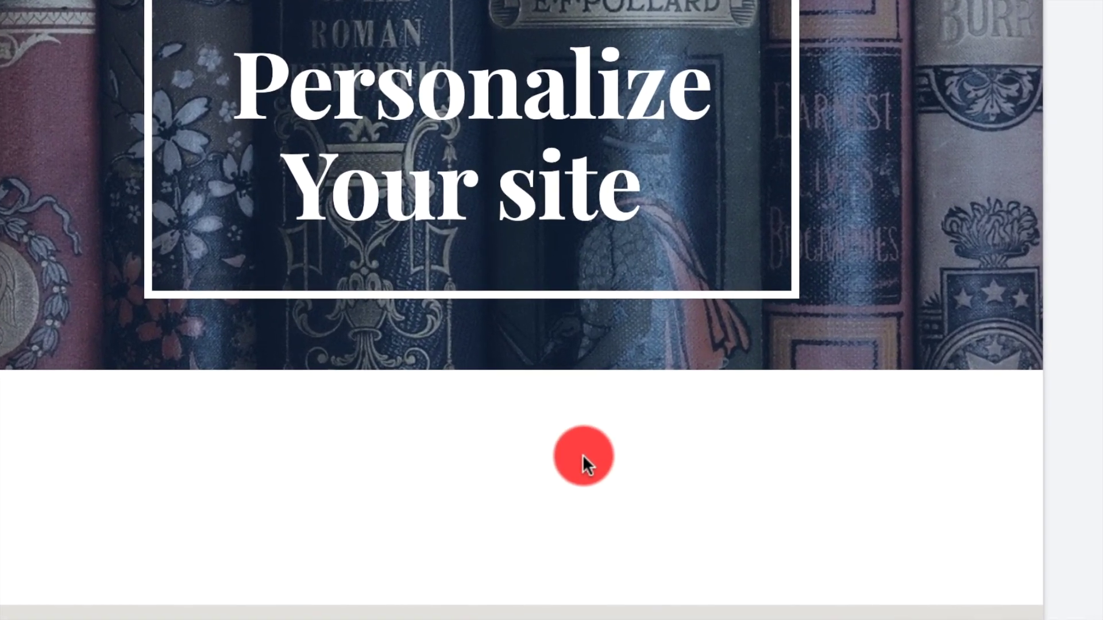
{"action": "double_click", "coordinate": [582, 454]}
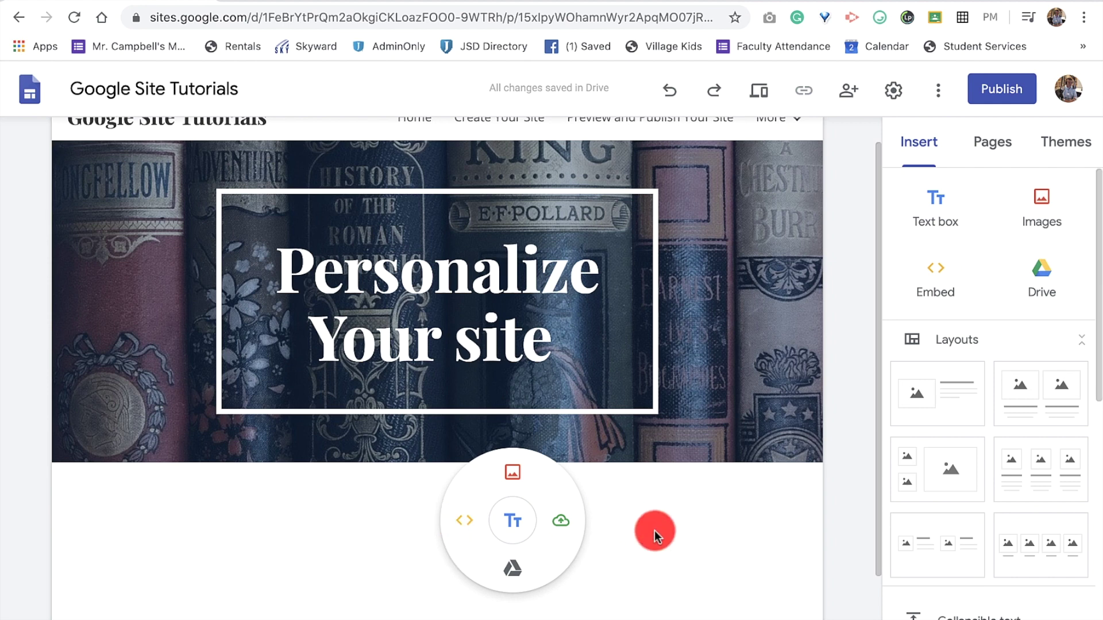
{"action": "left_click", "coordinate": [513, 520]}
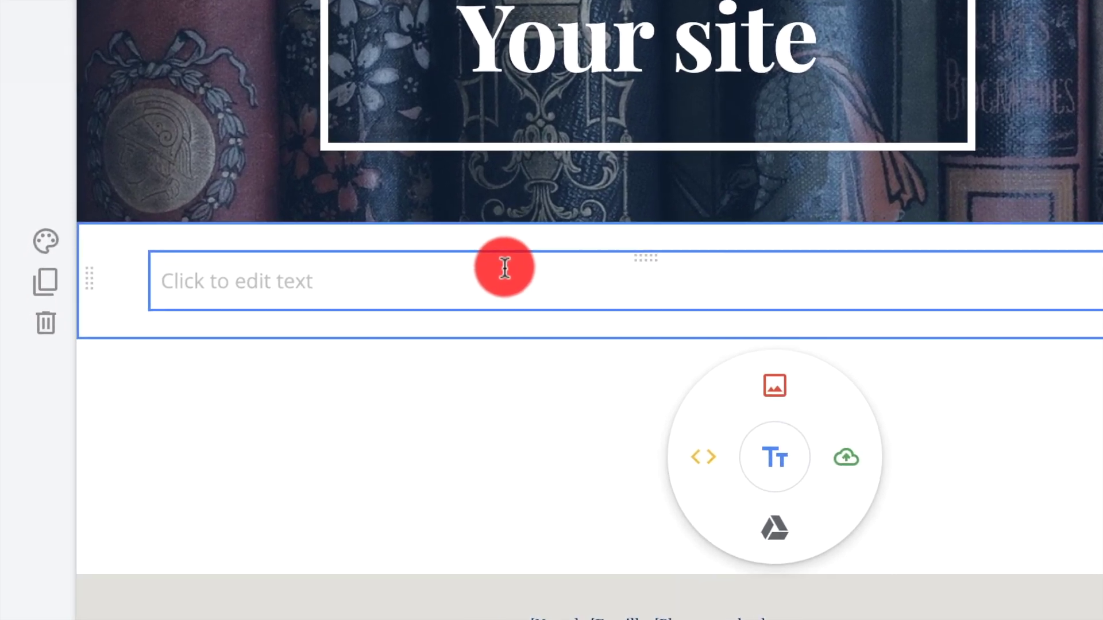
- Start editing the new text box and examine its alignment and text style options without changing them
{"action": "left_click", "coordinate": [341, 318]}
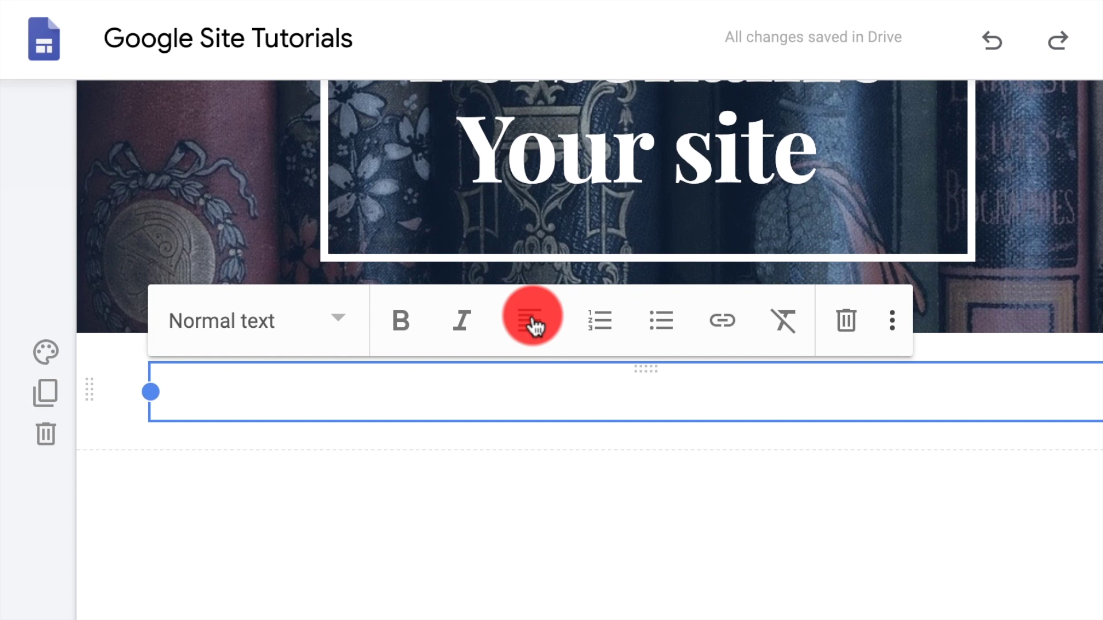
{"action": "left_click", "coordinate": [533, 214]}
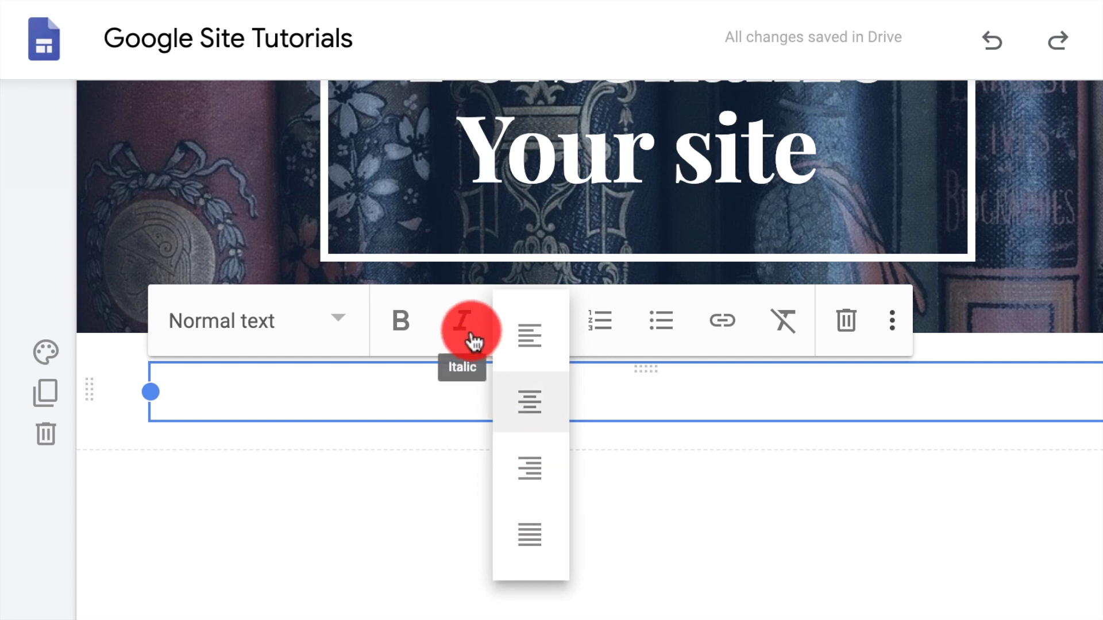
{"action": "left_click", "coordinate": [344, 320]}
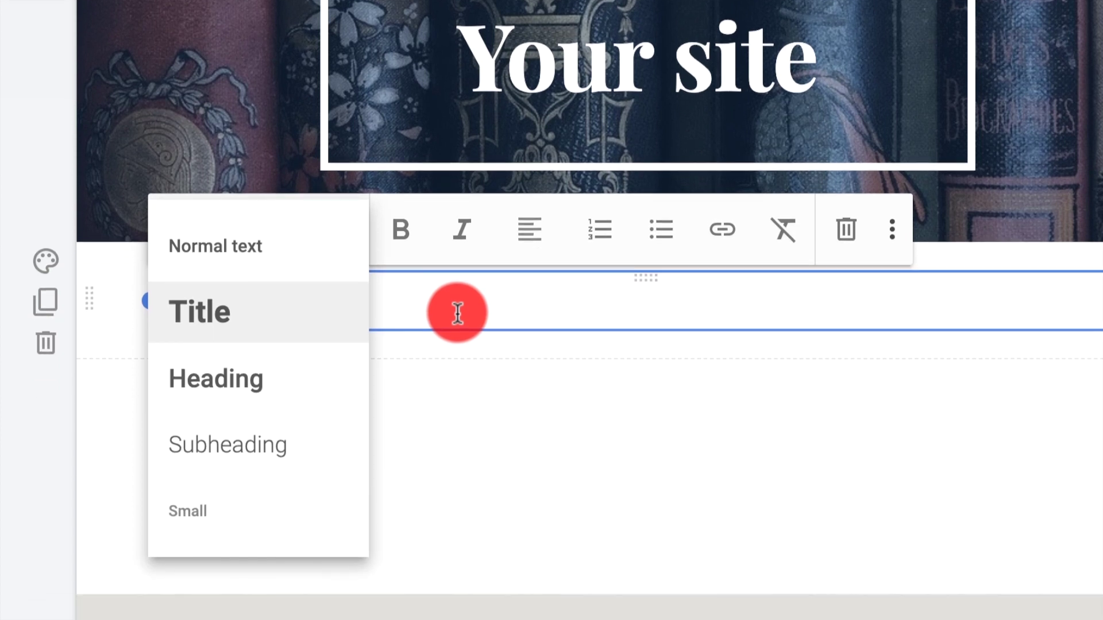
{"action": "left_click", "coordinate": [457, 404]}
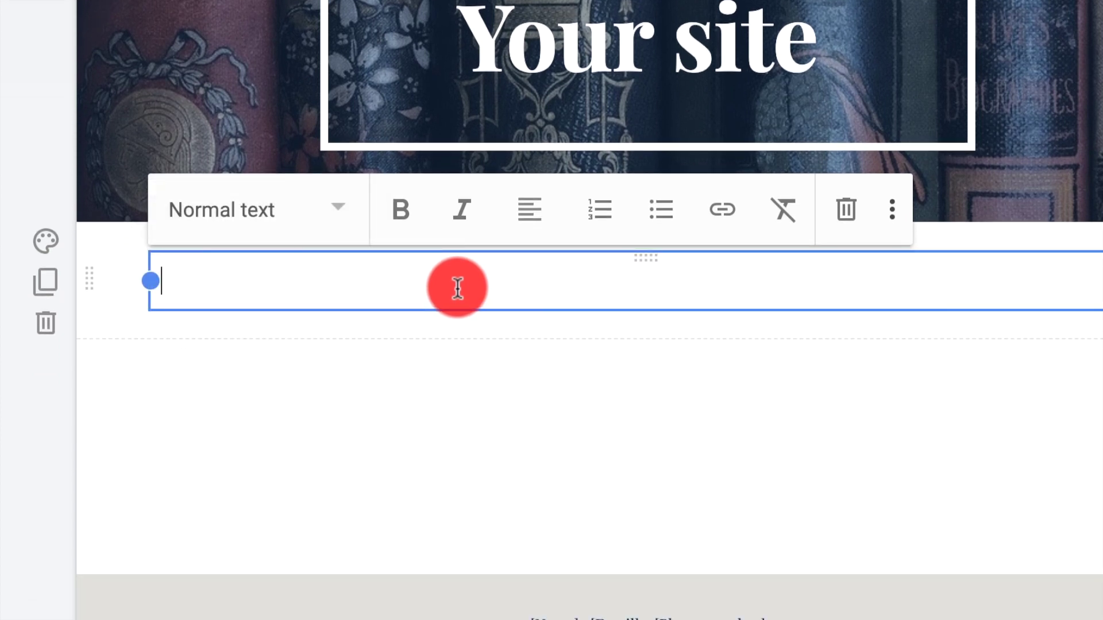
- Enter "Adding content to your site." in the new text box and finish editing it
{"action": "type", "text": "Adding conte"}
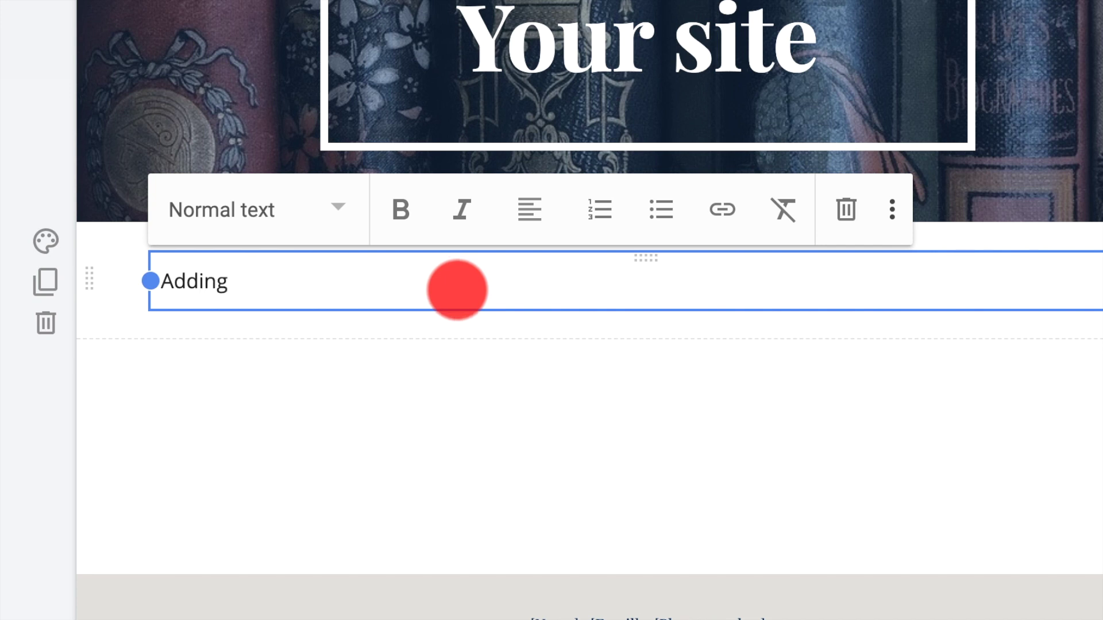
{"action": "type", "text": "nt to your site."}
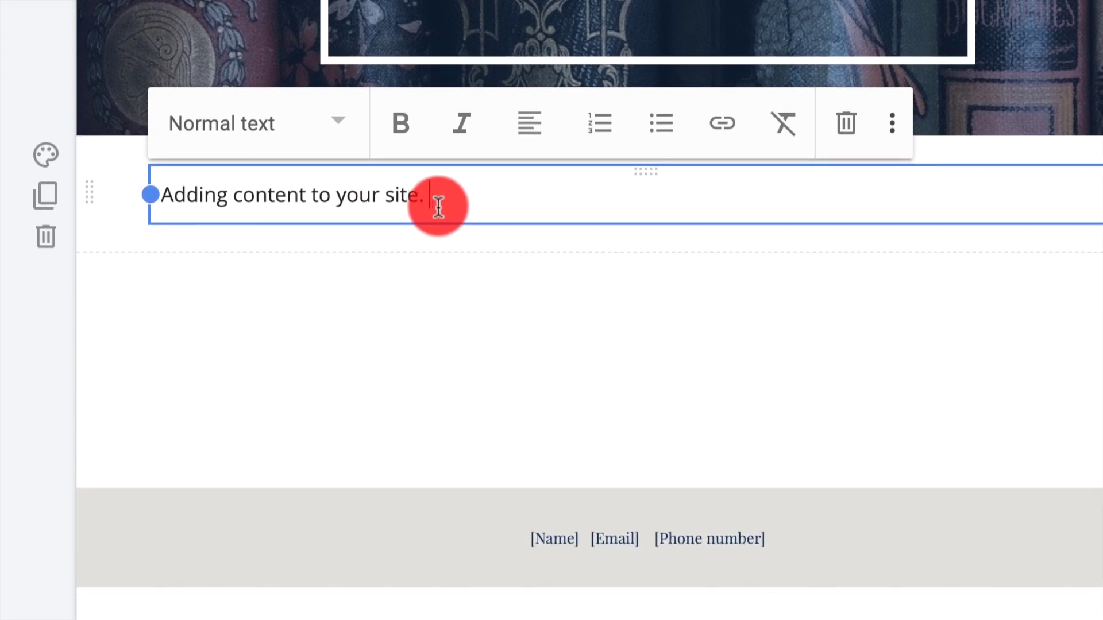
{"action": "left_click", "coordinate": [532, 378]}
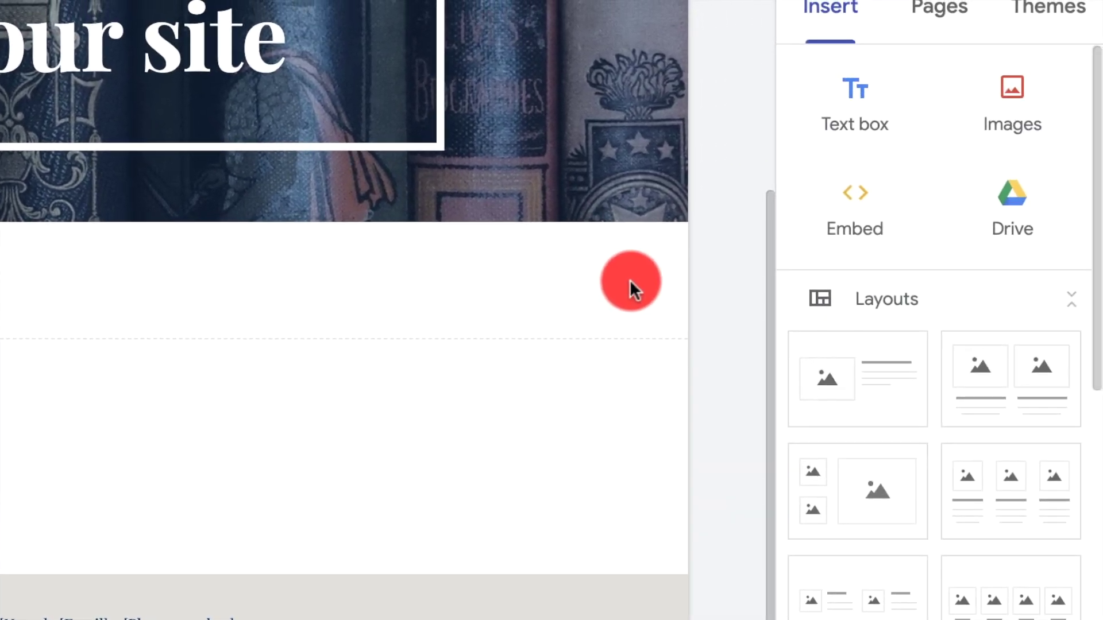
{"action": "double_click", "coordinate": [630, 285]}
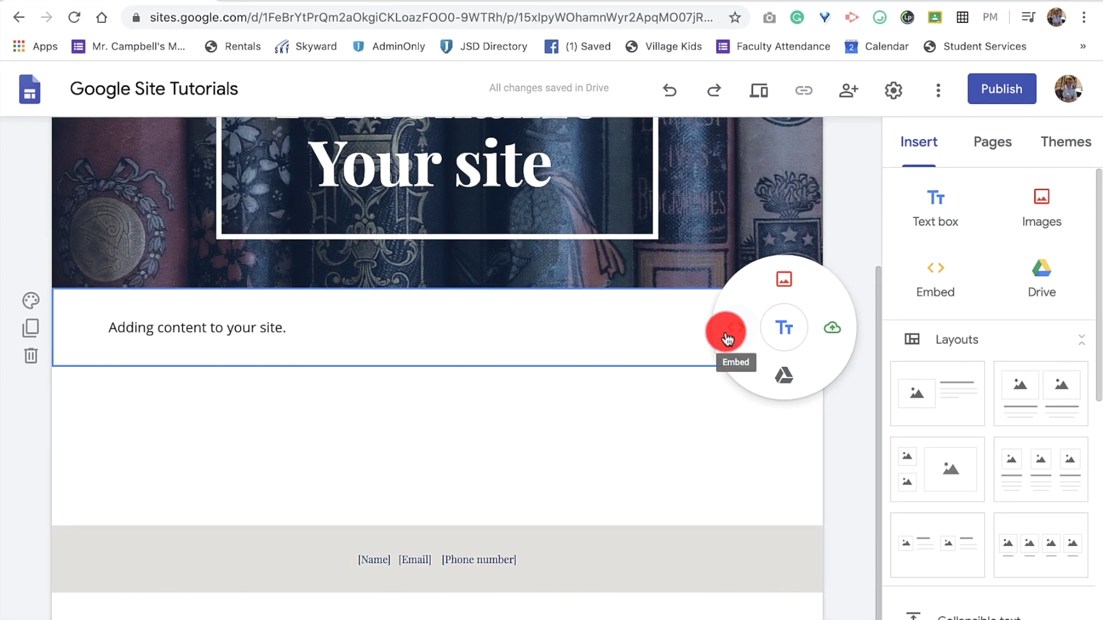
{"action": "left_click", "coordinate": [734, 336]}
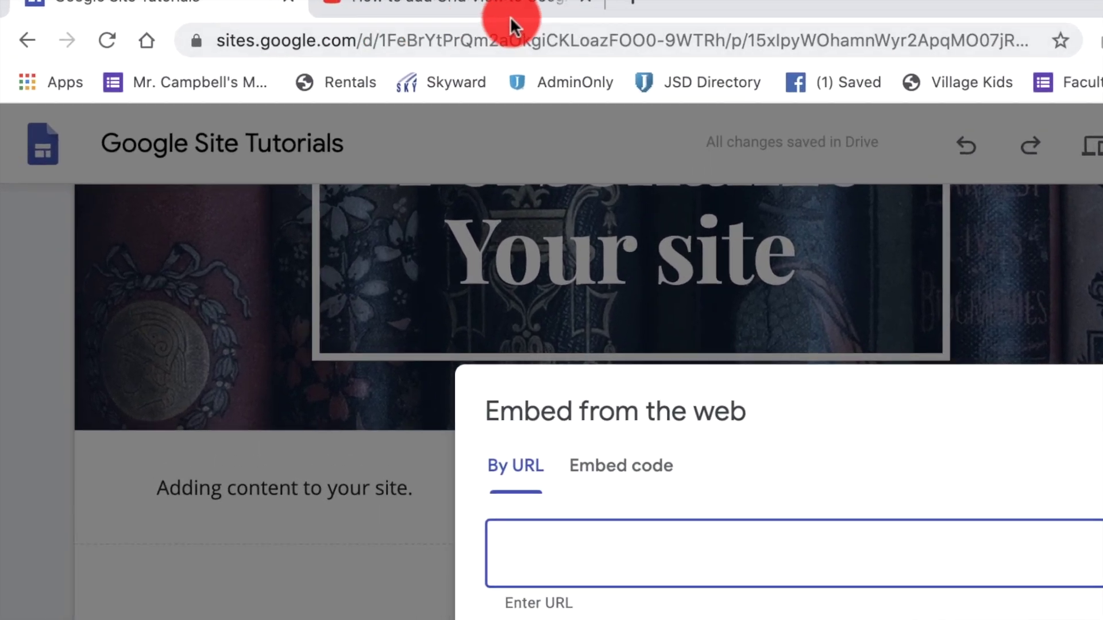
{"action": "left_click", "coordinate": [505, 5]}
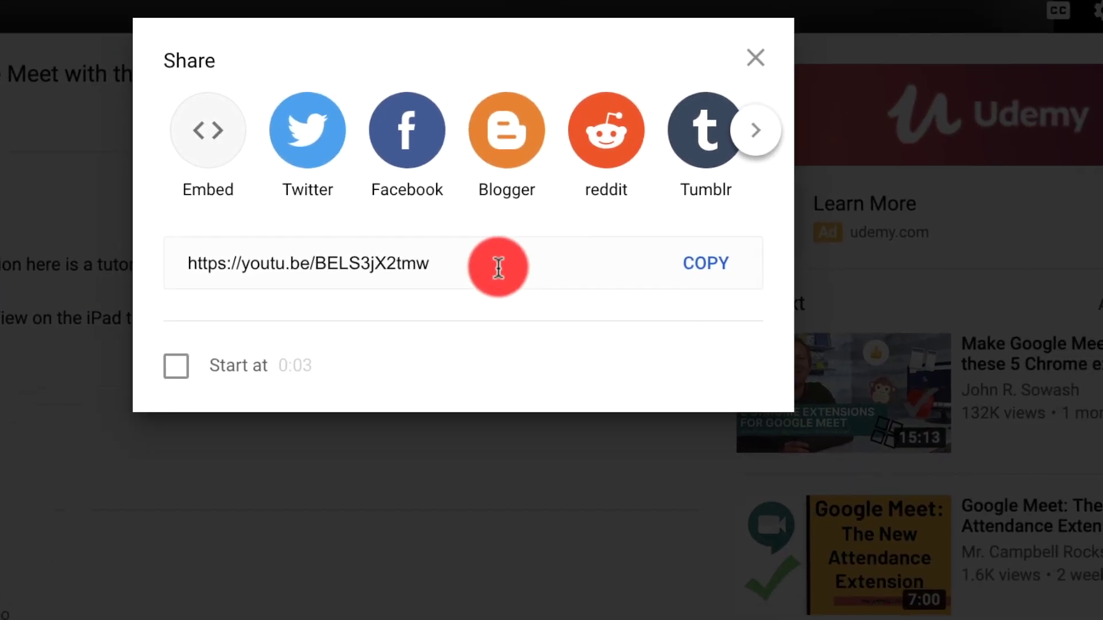
{"action": "left_click", "coordinate": [851, 597]}
{"action": "left_click_drag", "start_coordinate": [498, 265], "coordinate": [196, 261]}
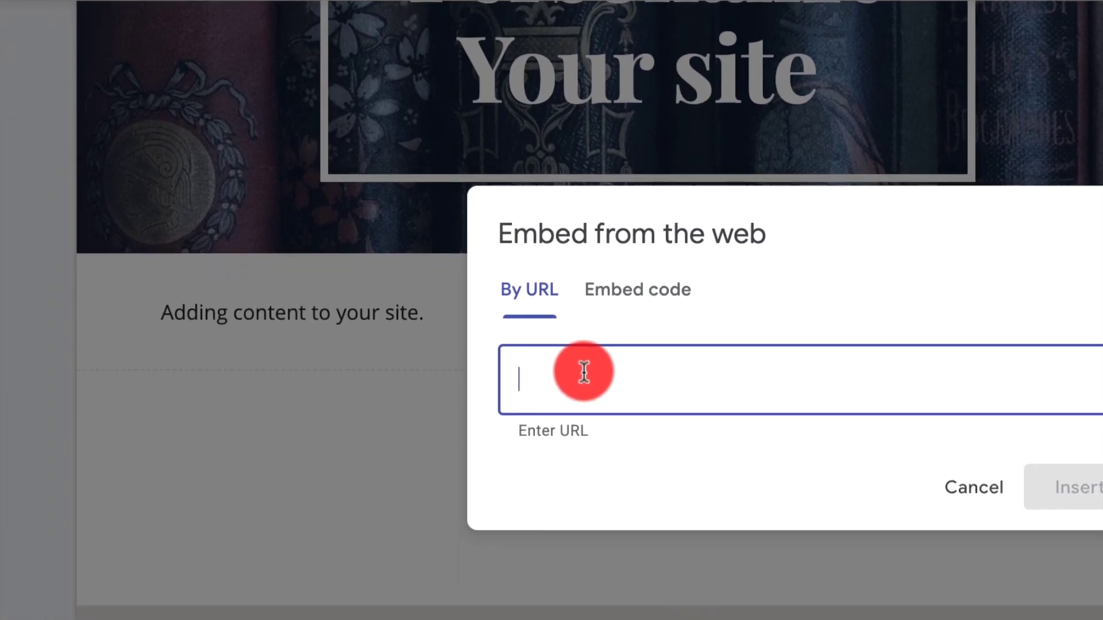
{"action": "type", "text": "https://youtu.be/BELS3jX2tmw"}
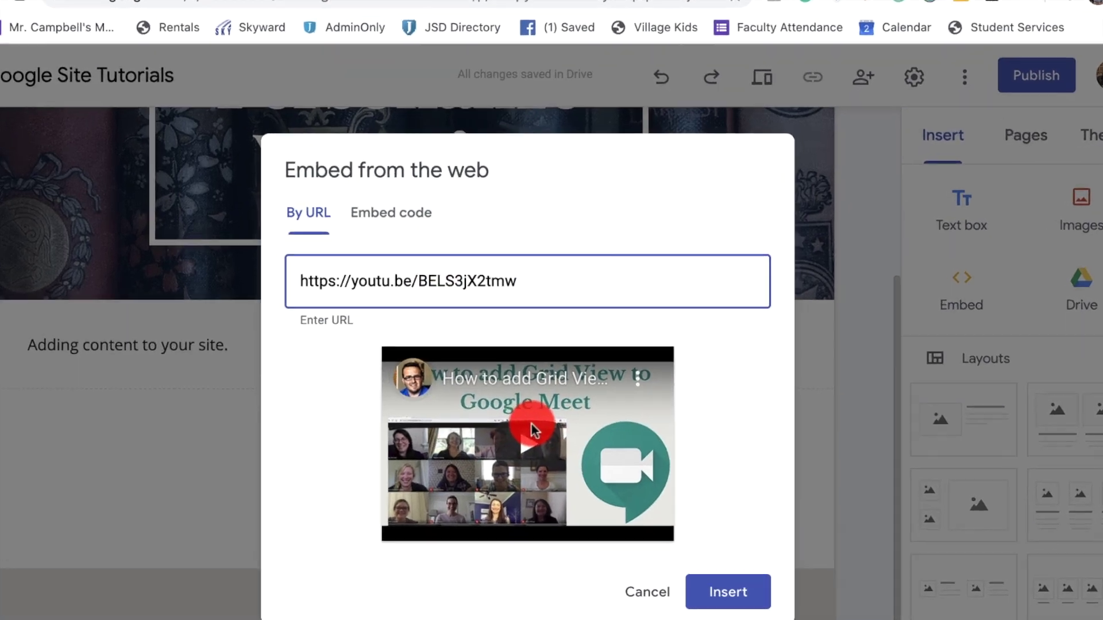
- Clear the embed's URL, copy the full iframe embed code from the YouTube video's sharing options, and return to the site's embed dialog
{"action": "triple_click", "coordinate": [526, 281]}
{"action": "key", "text": "BackSpace"}
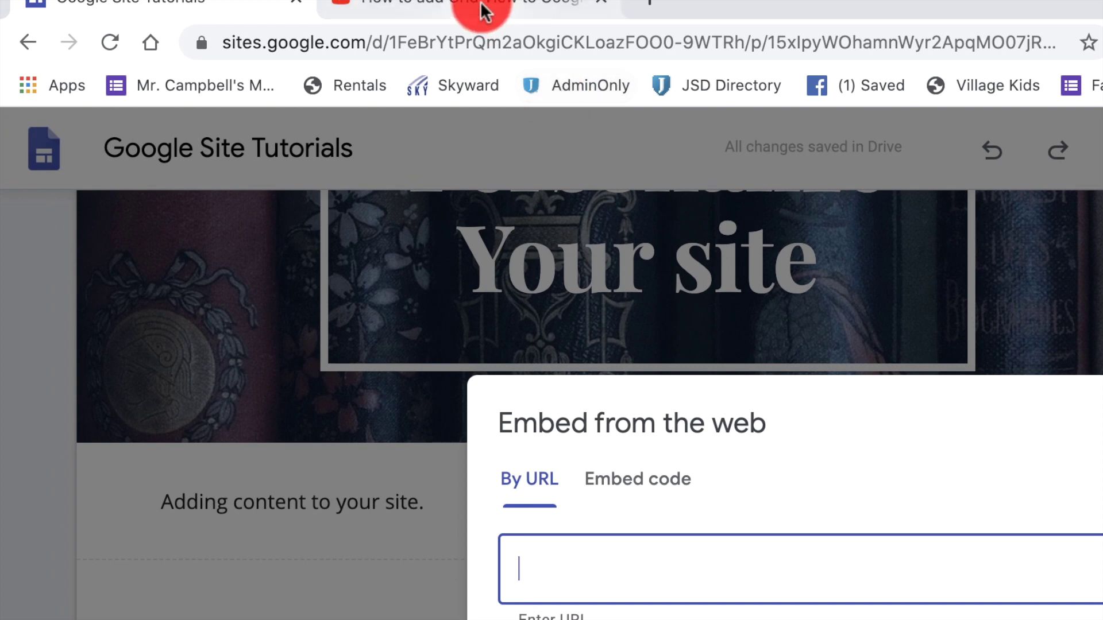
{"action": "left_click", "coordinate": [492, 12]}
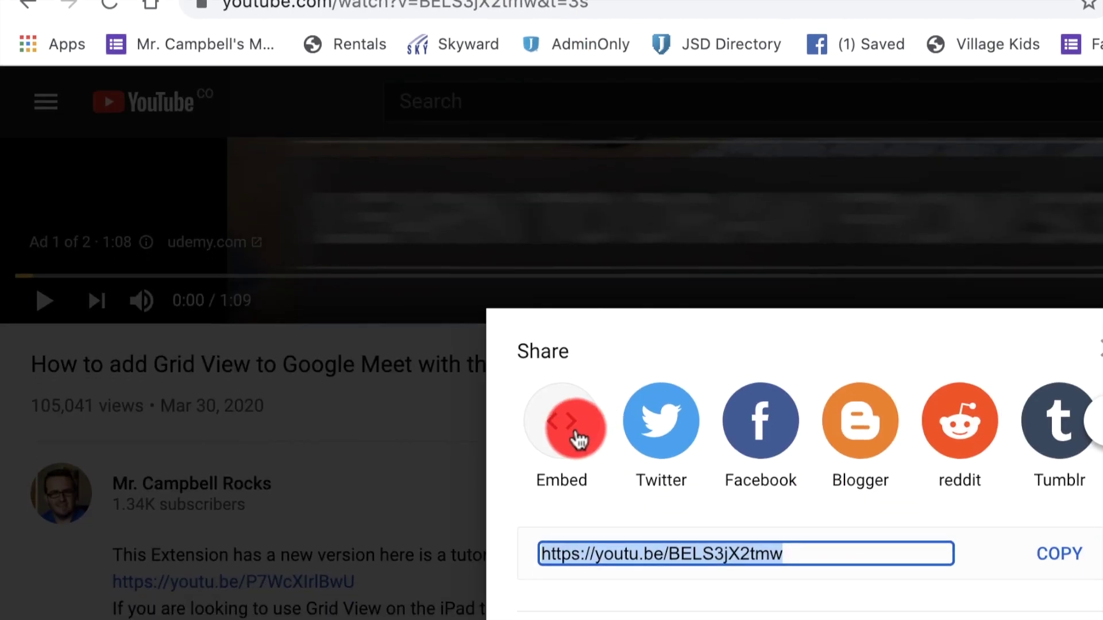
{"action": "left_click", "coordinate": [561, 462]}
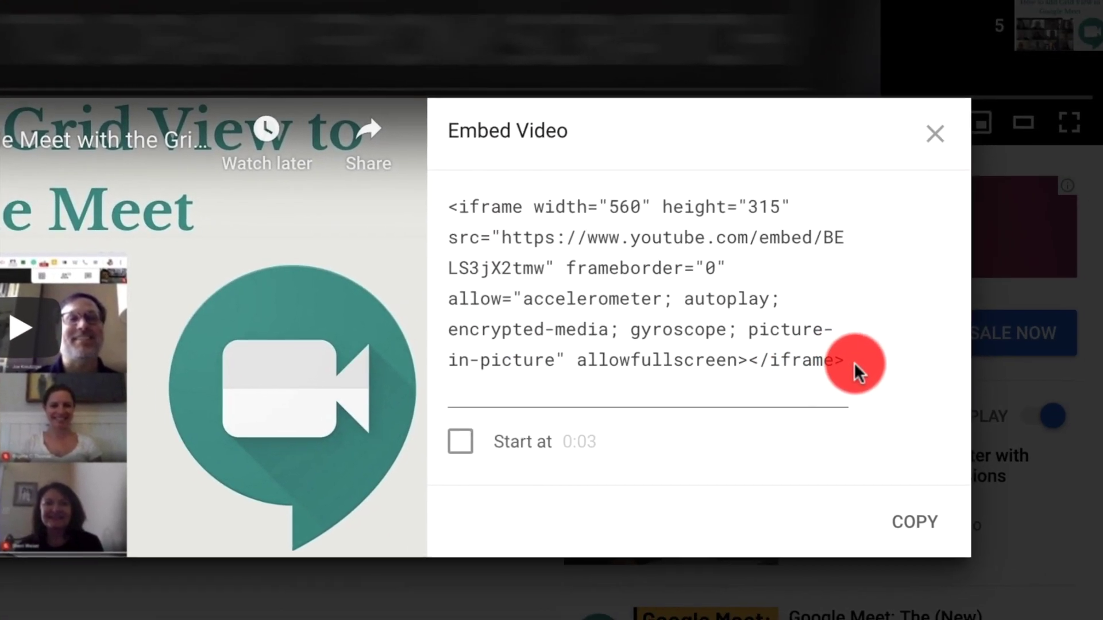
{"action": "left_click_drag", "start_coordinate": [847, 362], "coordinate": [432, 213]}
{"action": "key", "text": "ctrl+c"}
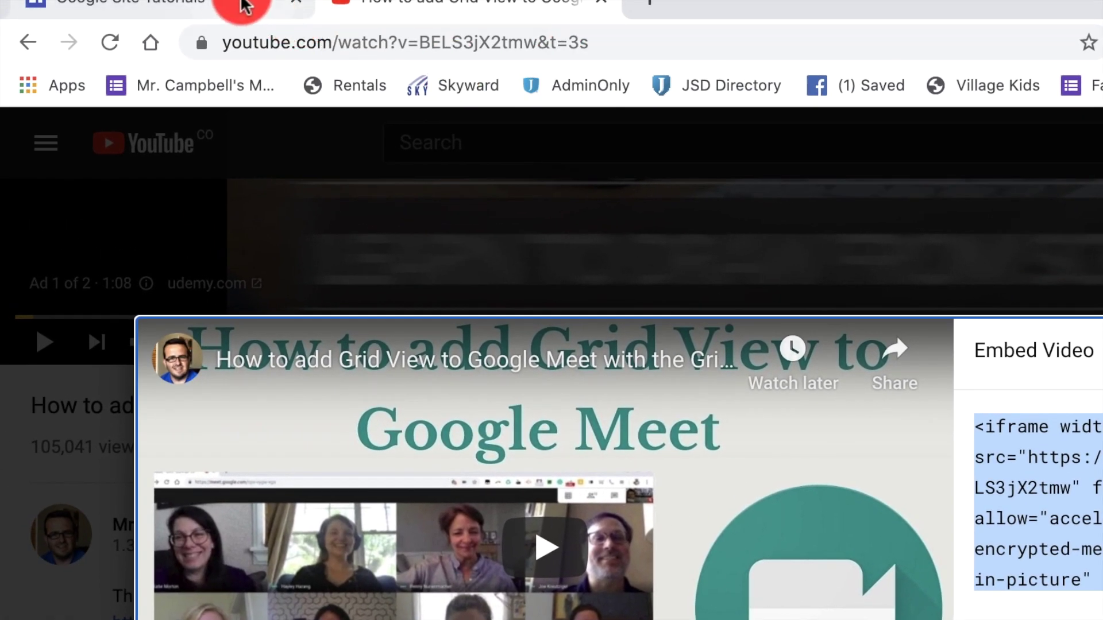
{"action": "left_click", "coordinate": [239, 5]}
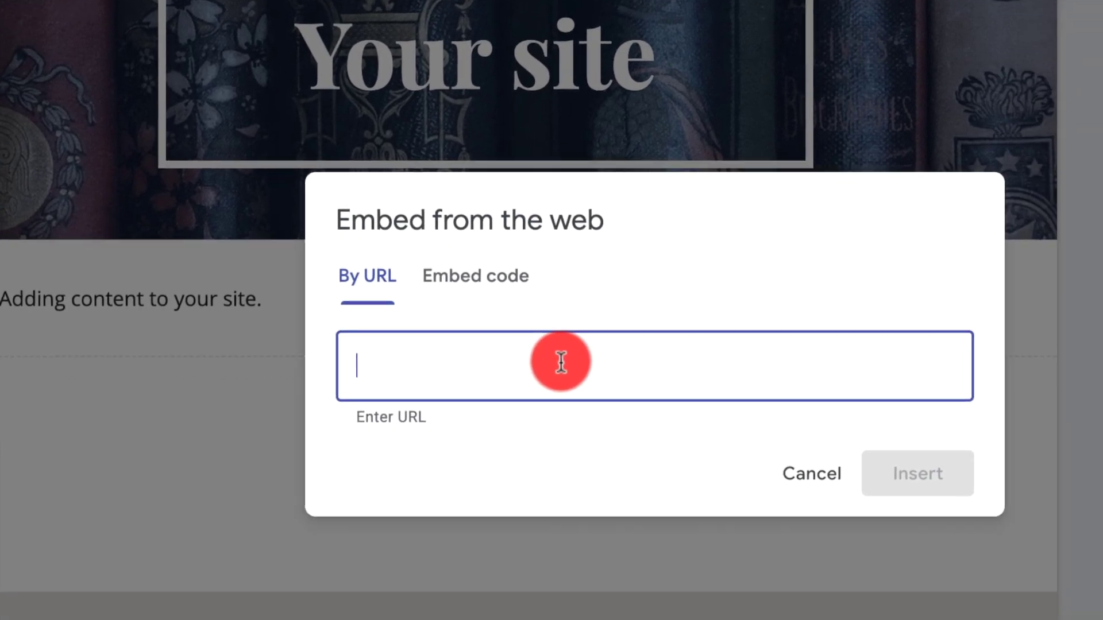
- Try the copied iframe code as the embed's URL, and enter it as embed code instead
{"action": "key", "text": "ctrl+v"}
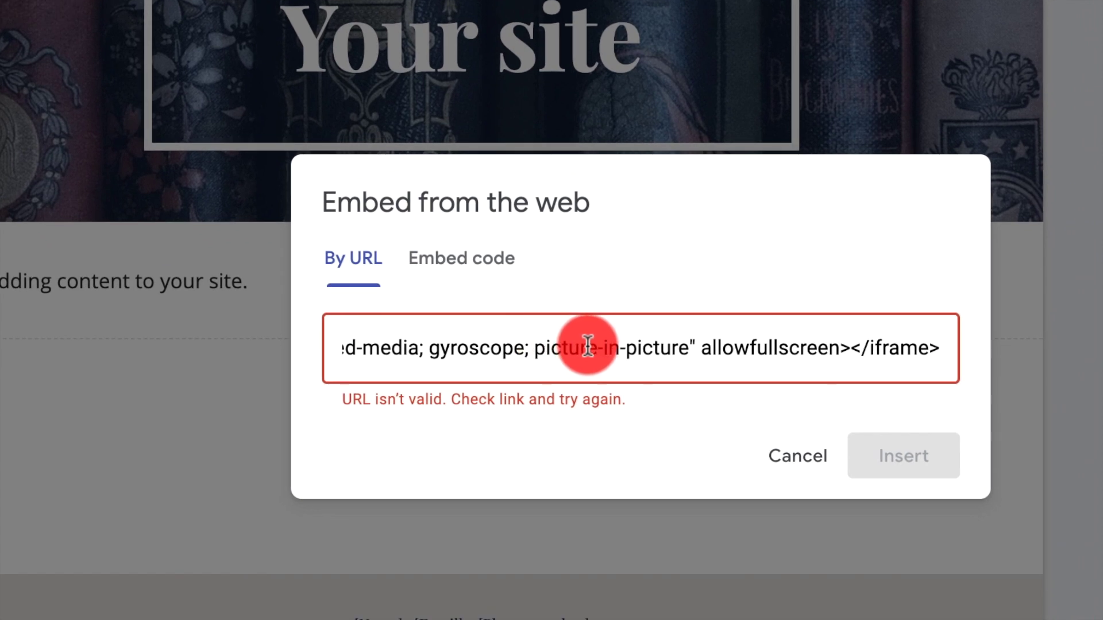
{"action": "left_click", "coordinate": [482, 263]}
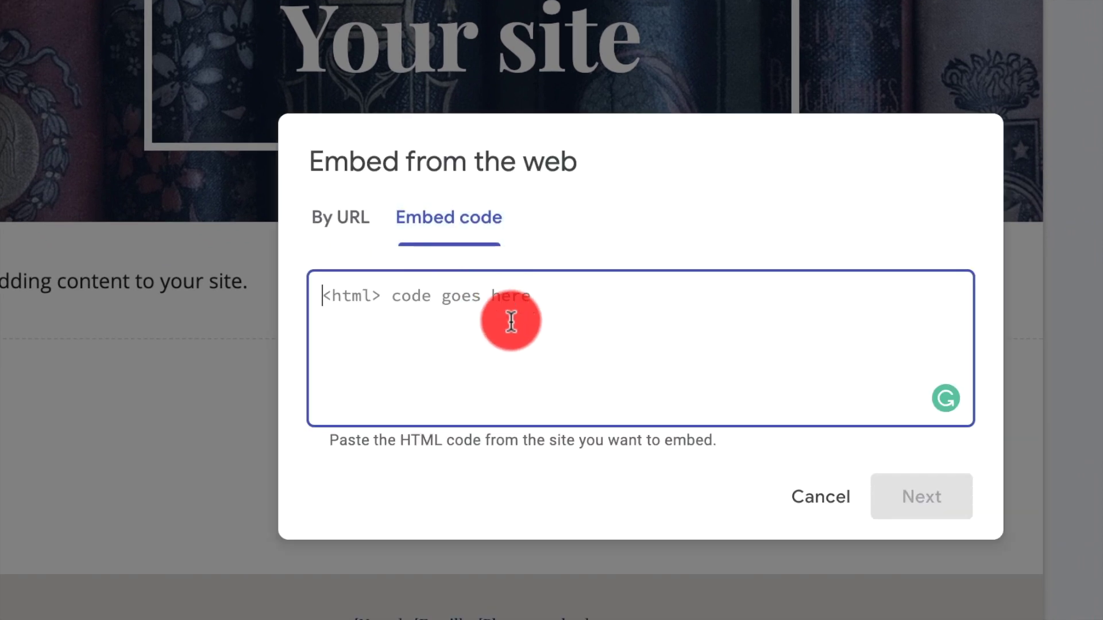
{"action": "key", "text": "ctrl+v"}
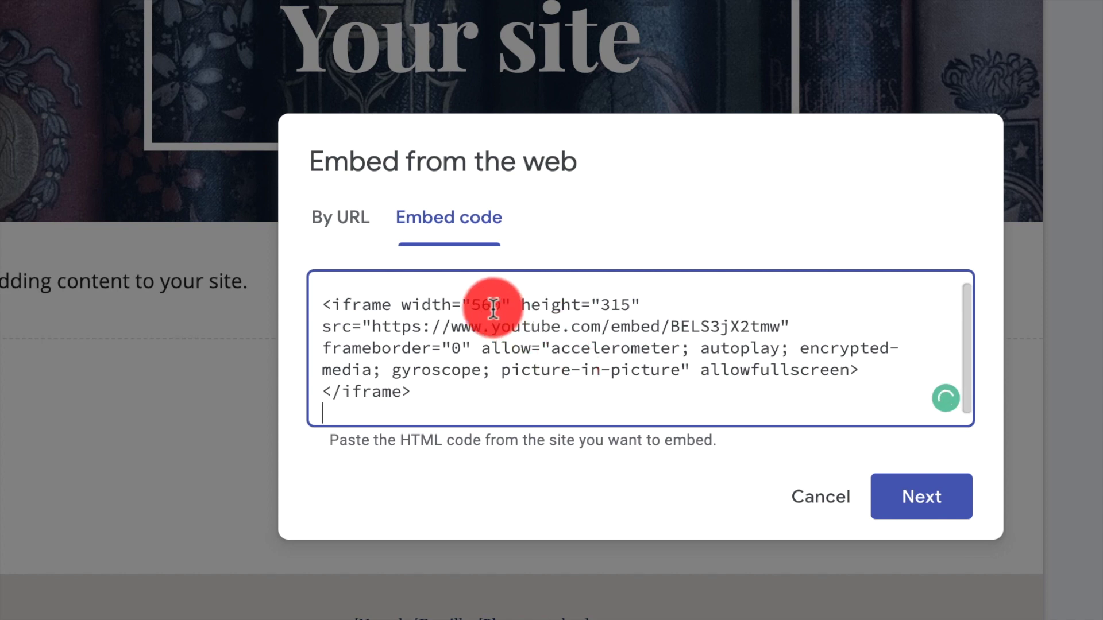
- Set the iframe's width to 600 and height to 415 in the embed code, and leave the embed dialog
{"action": "left_click", "coordinate": [492, 308]}
{"action": "key", "text": "BackSpace"}
{"action": "key", "text": "BackSpace"}
{"action": "type", "text": "600"}
{"action": "key", "text": "Delete"}
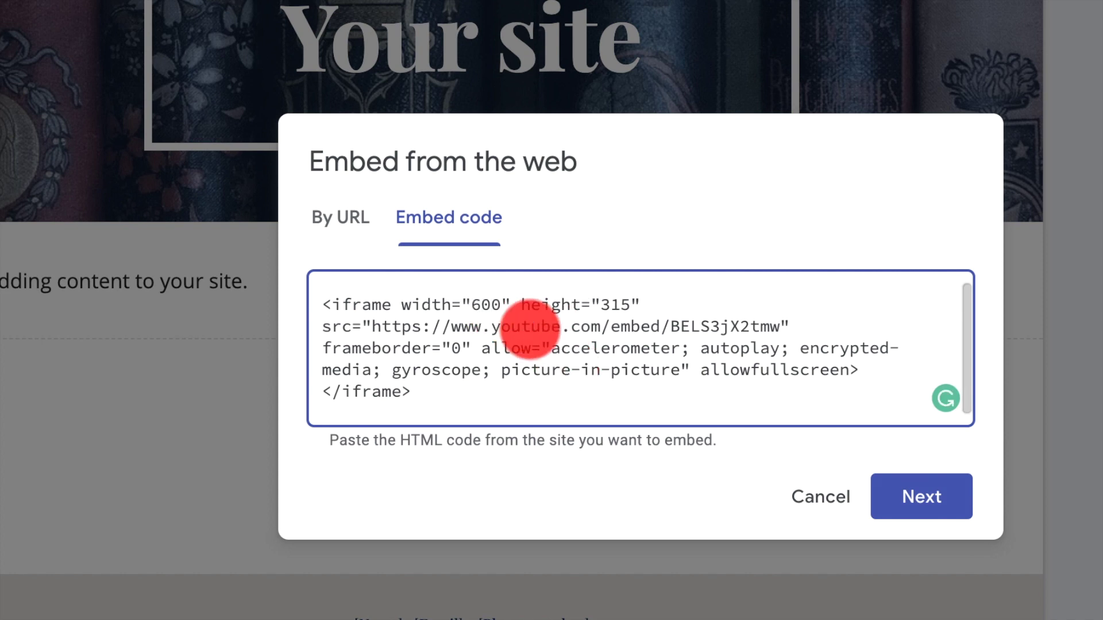
{"action": "left_click", "coordinate": [609, 305]}
{"action": "key", "text": "BackSpace"}
{"action": "type", "text": "4"}
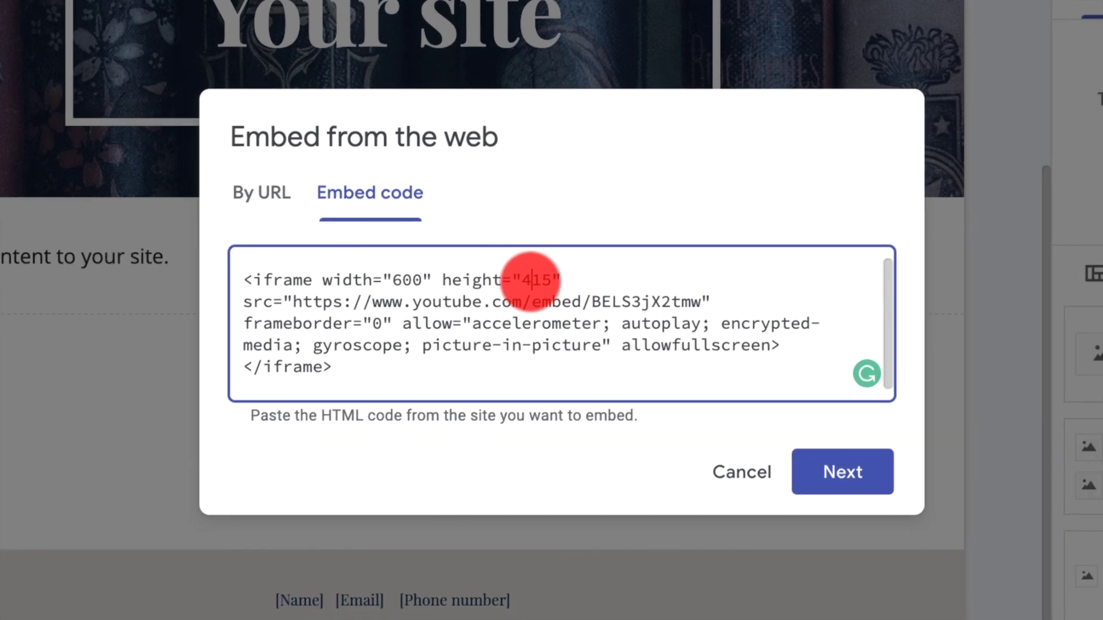
{"action": "left_click", "coordinate": [931, 501]}
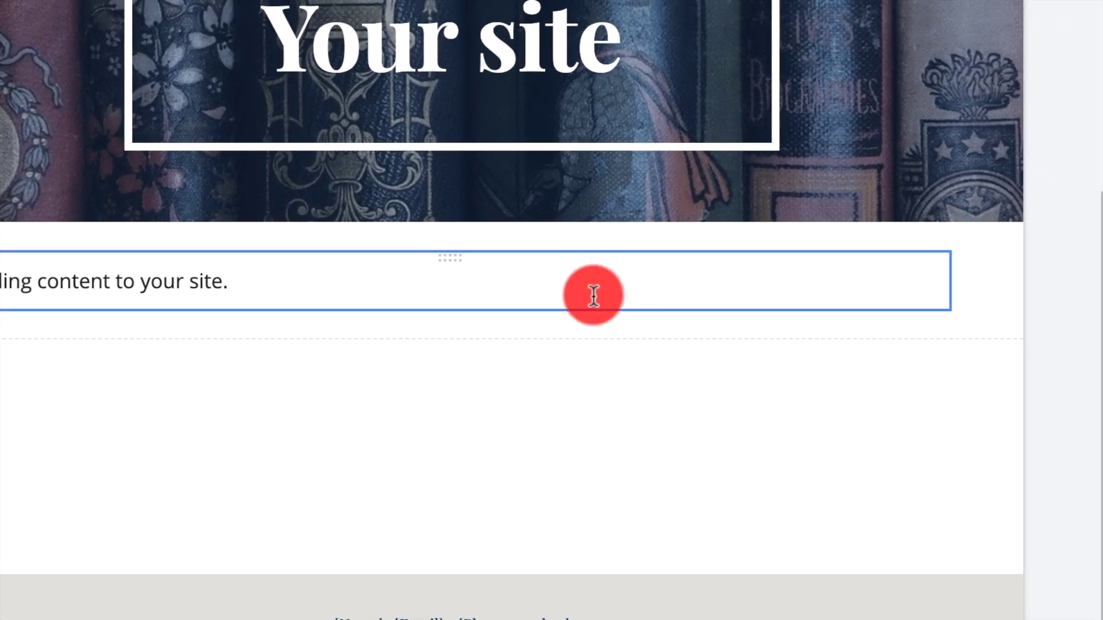
- Start another web embed beside the text, enter the copied iframe code as embed code, and leave the dialog
{"action": "left_click", "coordinate": [594, 296]}
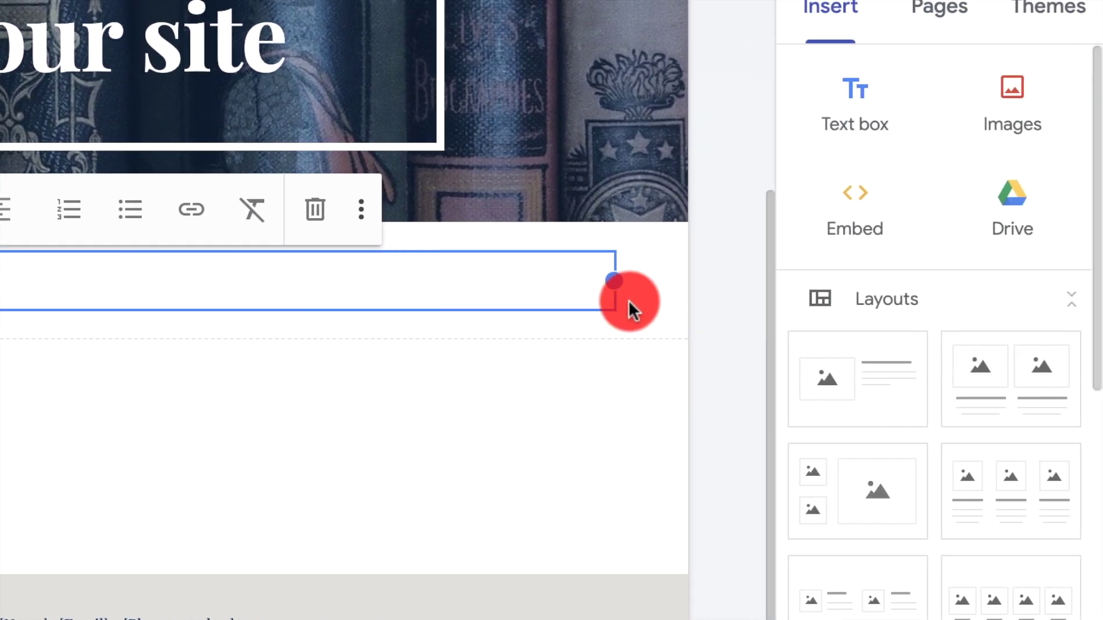
{"action": "double_click", "coordinate": [969, 311]}
{"action": "left_click", "coordinate": [569, 304]}
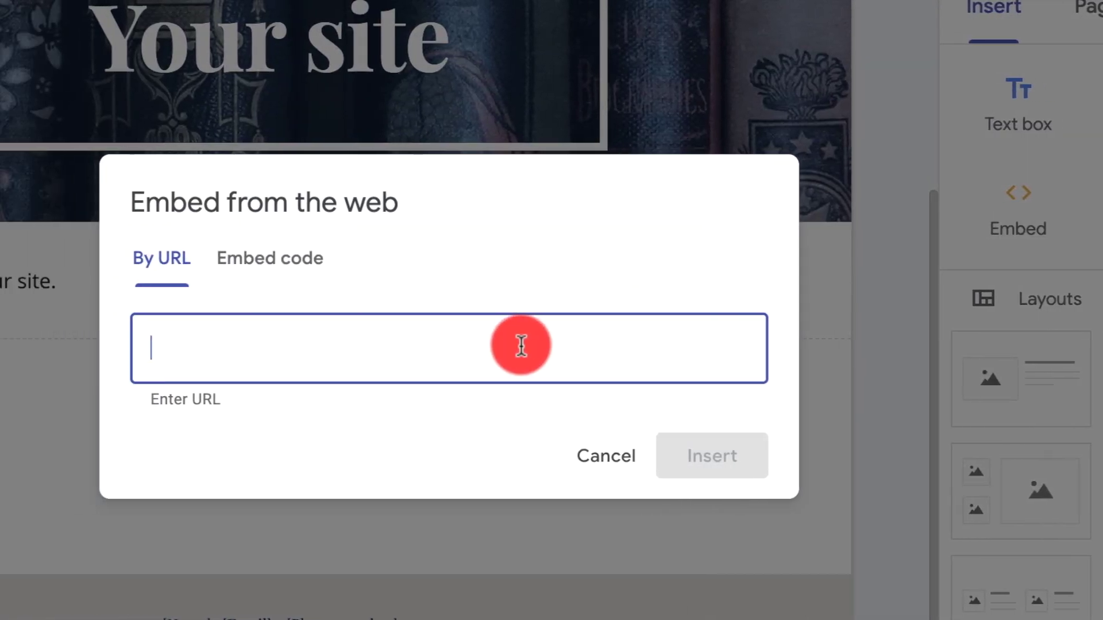
{"action": "key", "text": "ctrl+v"}
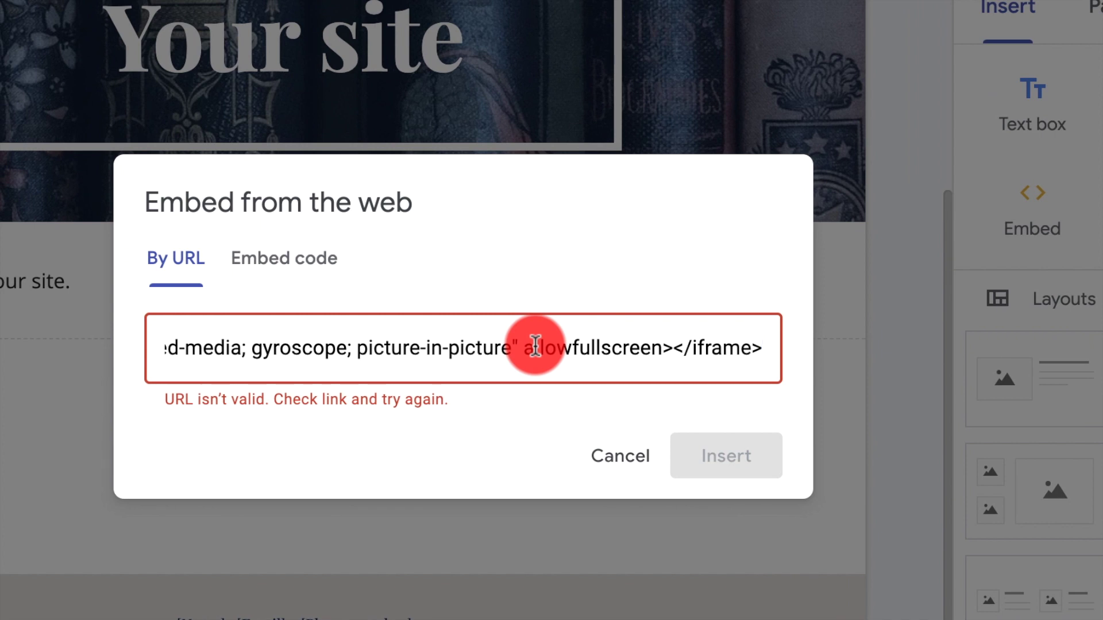
{"action": "left_click", "coordinate": [327, 259]}
{"action": "key", "text": "ctrl+v"}
{"action": "left_click", "coordinate": [910, 497]}
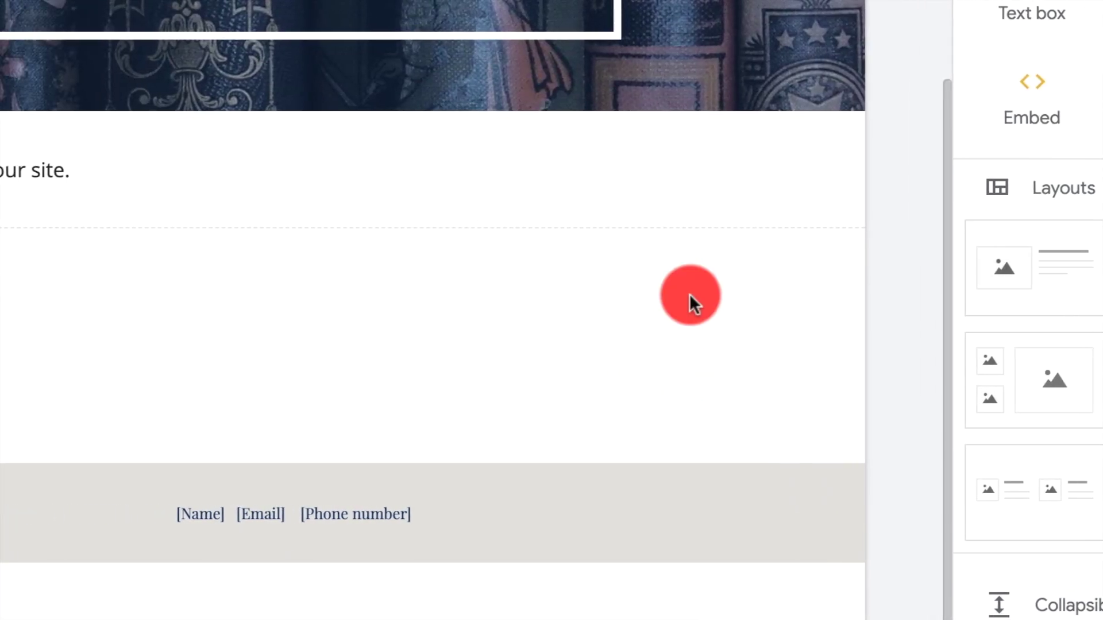
- Start inserting a Google Drive file beside the text, and open the BeatALS Video folder in My Drive
{"action": "scroll", "coordinate": [576, 193], "scroll_direction": "up", "scroll_amount": 2}
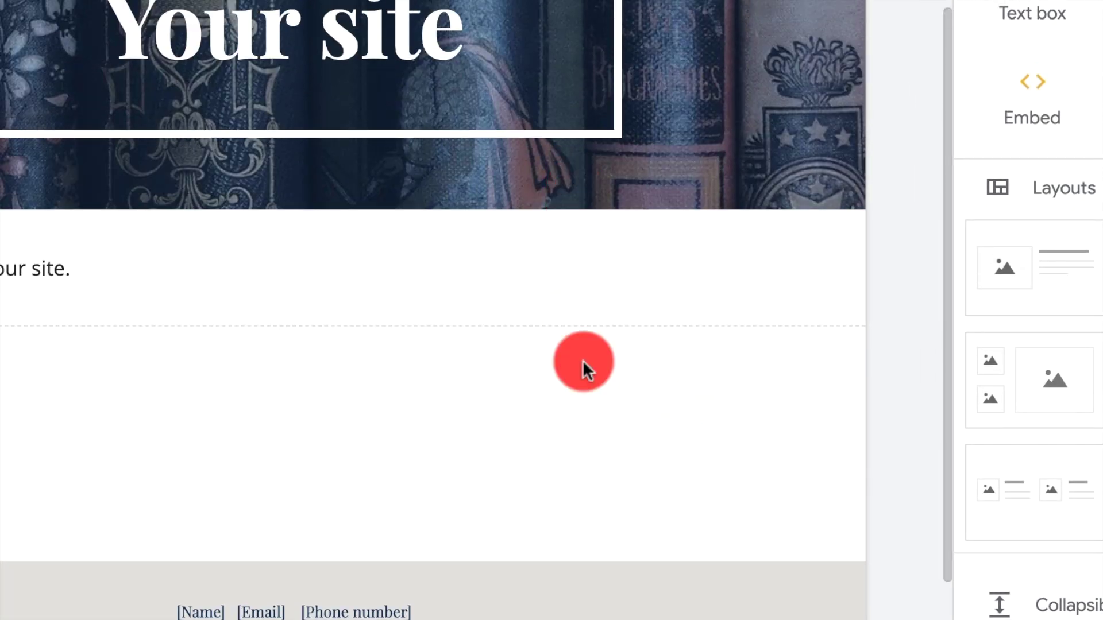
{"action": "scroll", "coordinate": [583, 360], "scroll_direction": "down", "scroll_amount": 2}
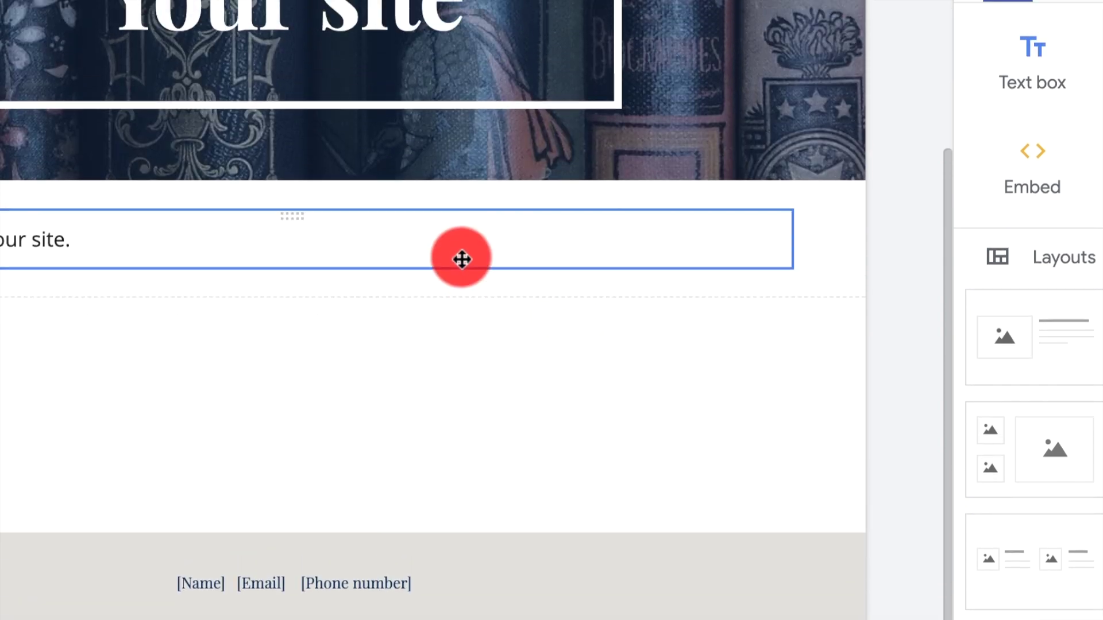
{"action": "left_click", "coordinate": [635, 186]}
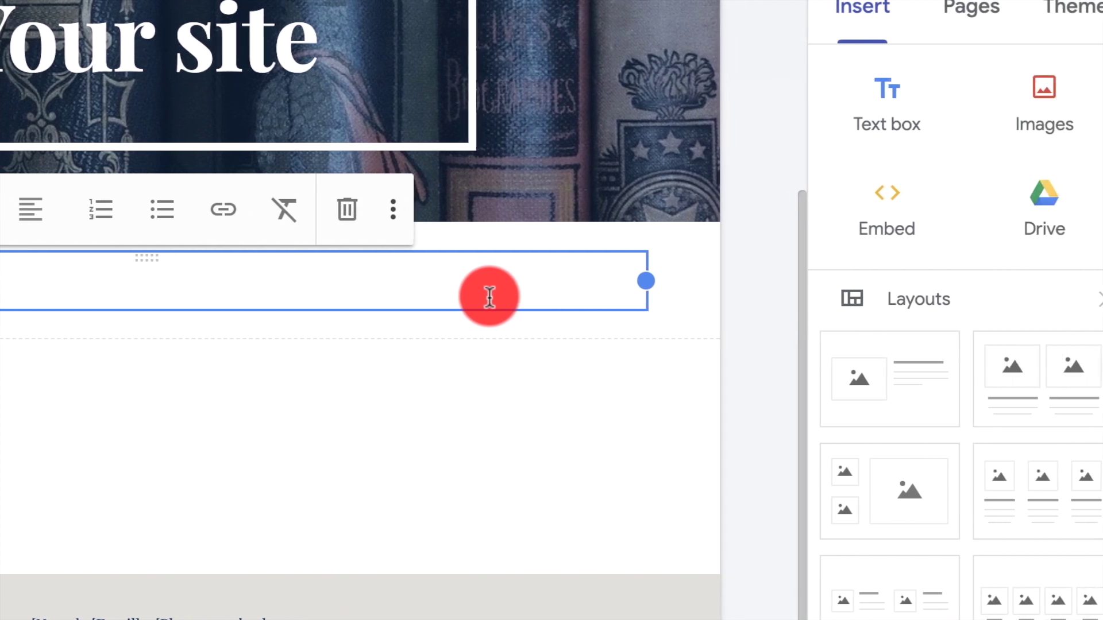
{"action": "double_click", "coordinate": [812, 301]}
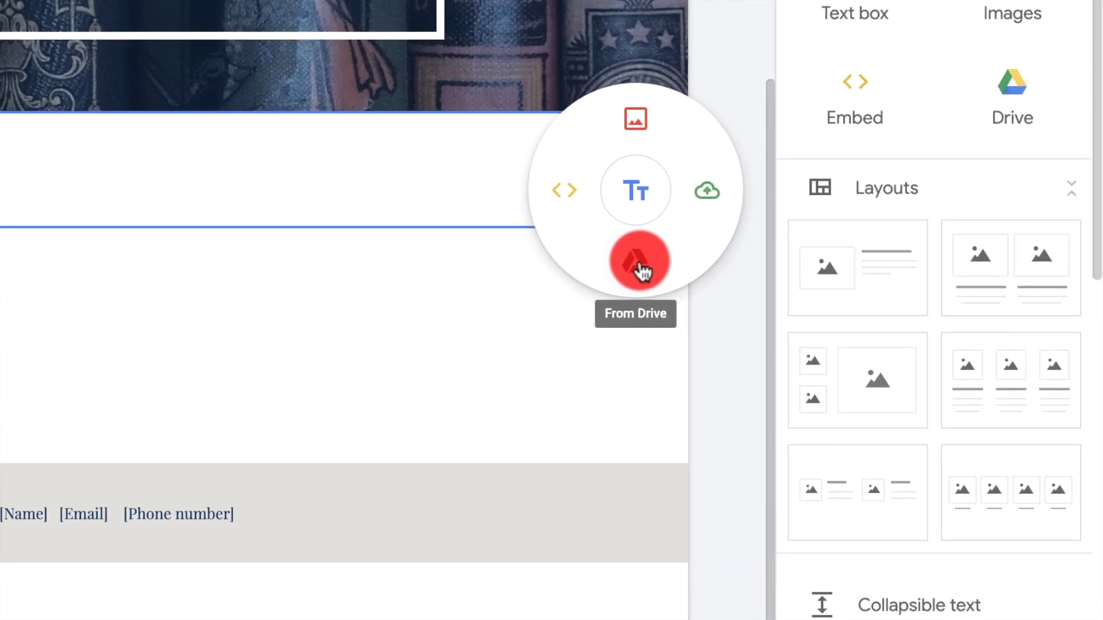
{"action": "left_click", "coordinate": [790, 391]}
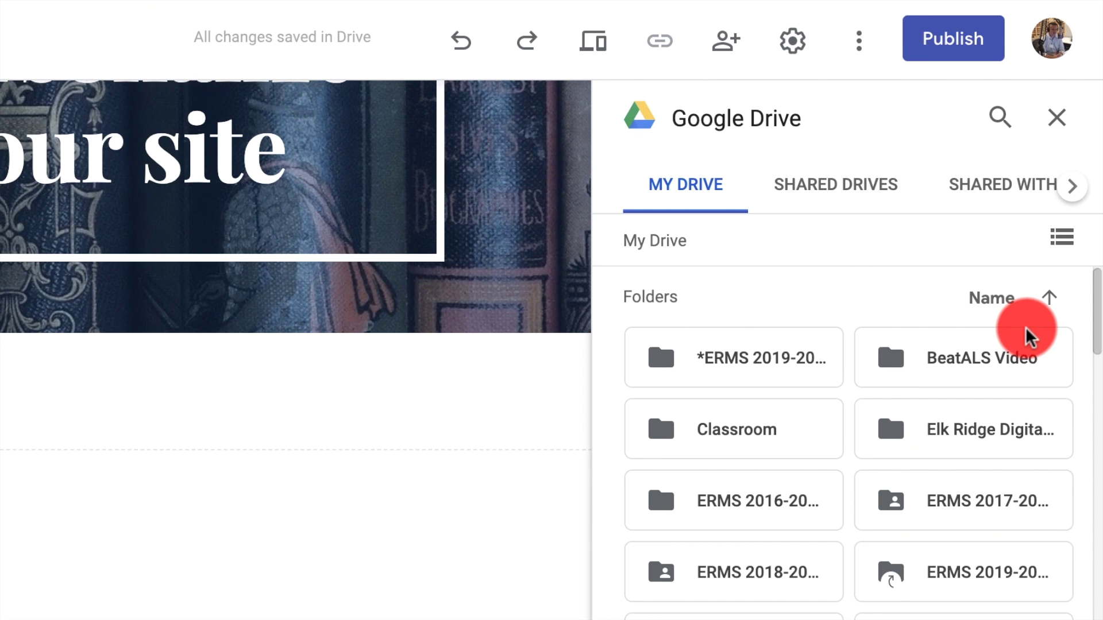
{"action": "left_click", "coordinate": [1002, 349]}
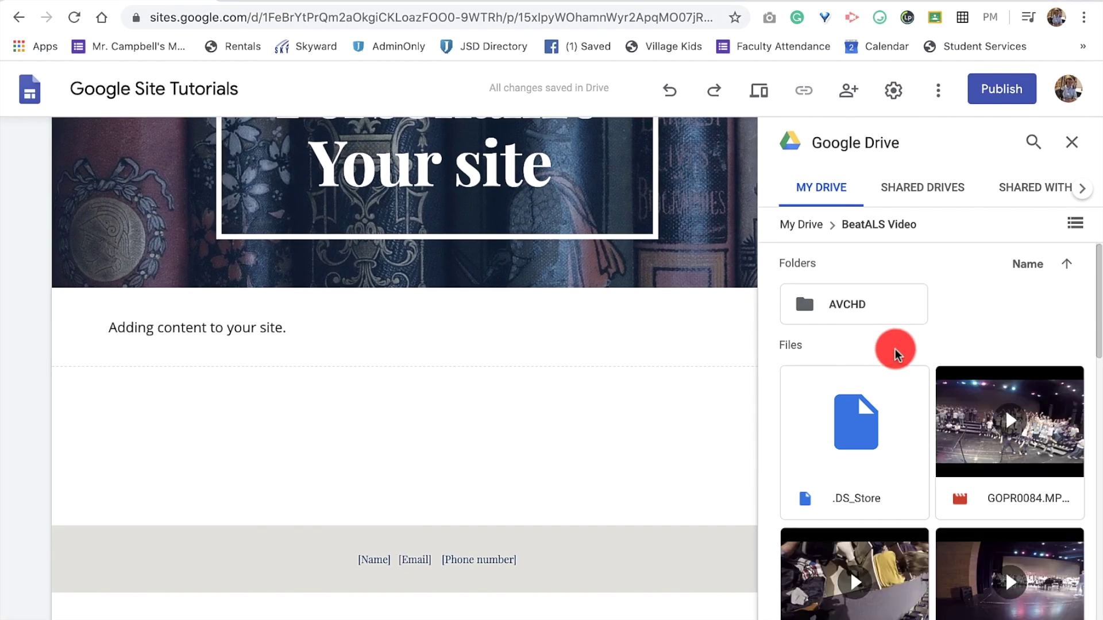
- Insert the GOPR0097 video from the BeatALS Video folder into the page, and delete it again
{"action": "scroll", "coordinate": [949, 402], "scroll_direction": "down", "scroll_amount": 5}
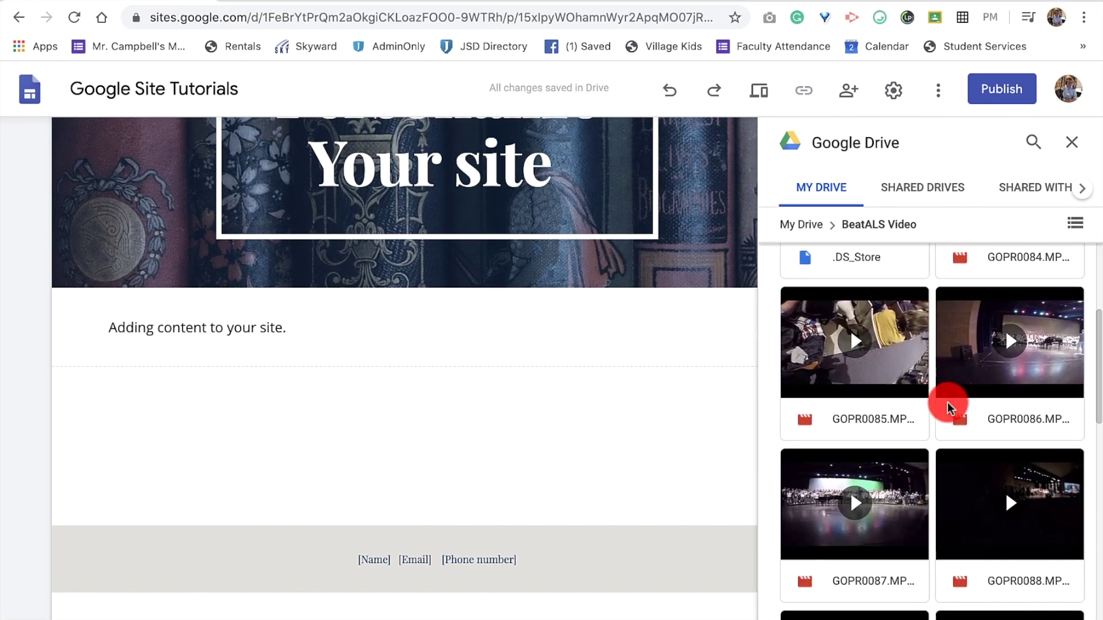
{"action": "scroll", "coordinate": [948, 406], "scroll_direction": "down", "scroll_amount": 8}
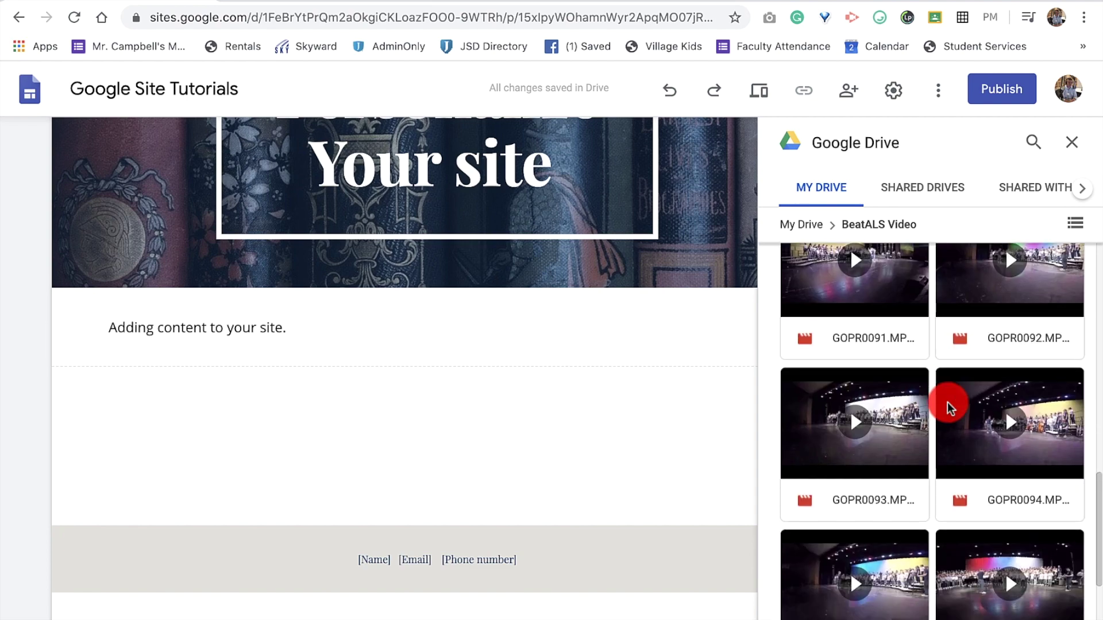
{"action": "scroll", "coordinate": [948, 407], "scroll_direction": "down", "scroll_amount": 3}
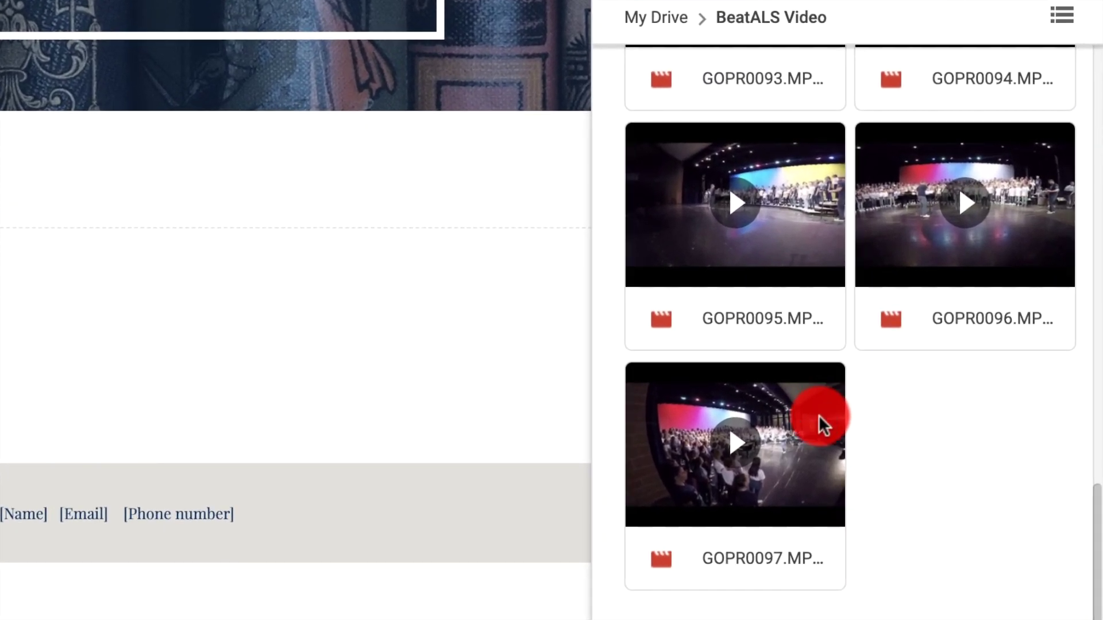
{"action": "left_click", "coordinate": [823, 450]}
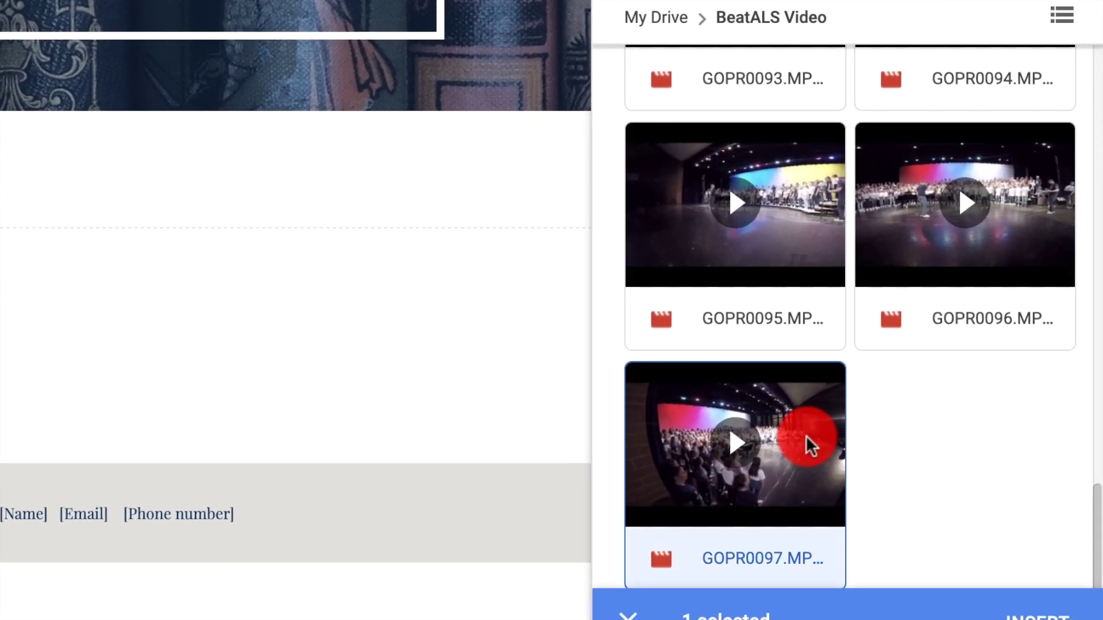
{"action": "left_click", "coordinate": [1042, 615]}
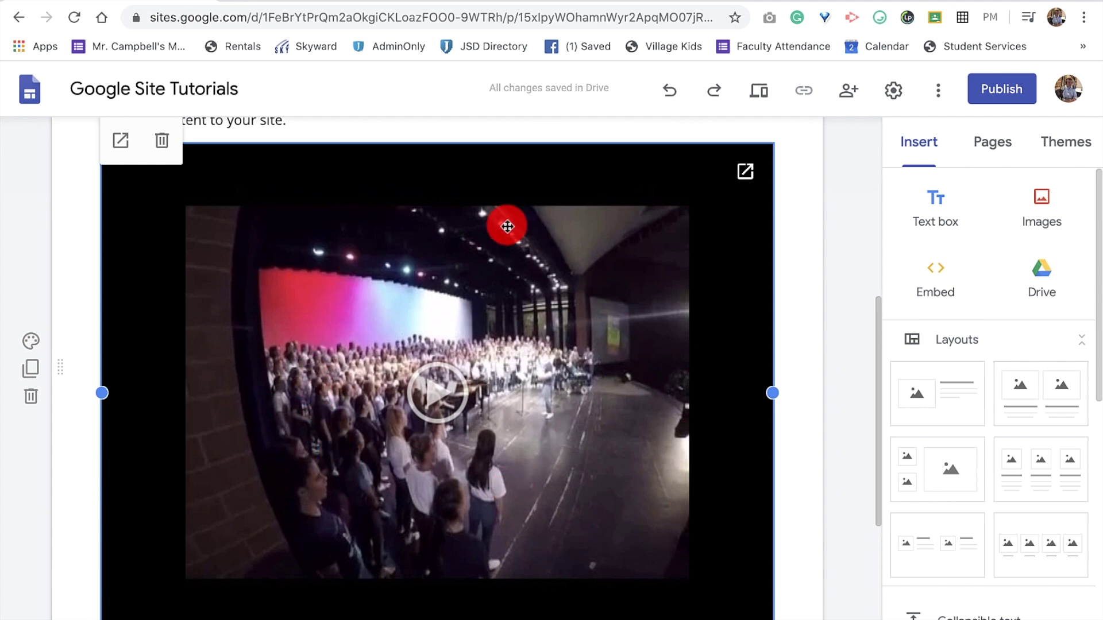
{"action": "scroll", "coordinate": [435, 482], "scroll_direction": "up", "scroll_amount": 3}
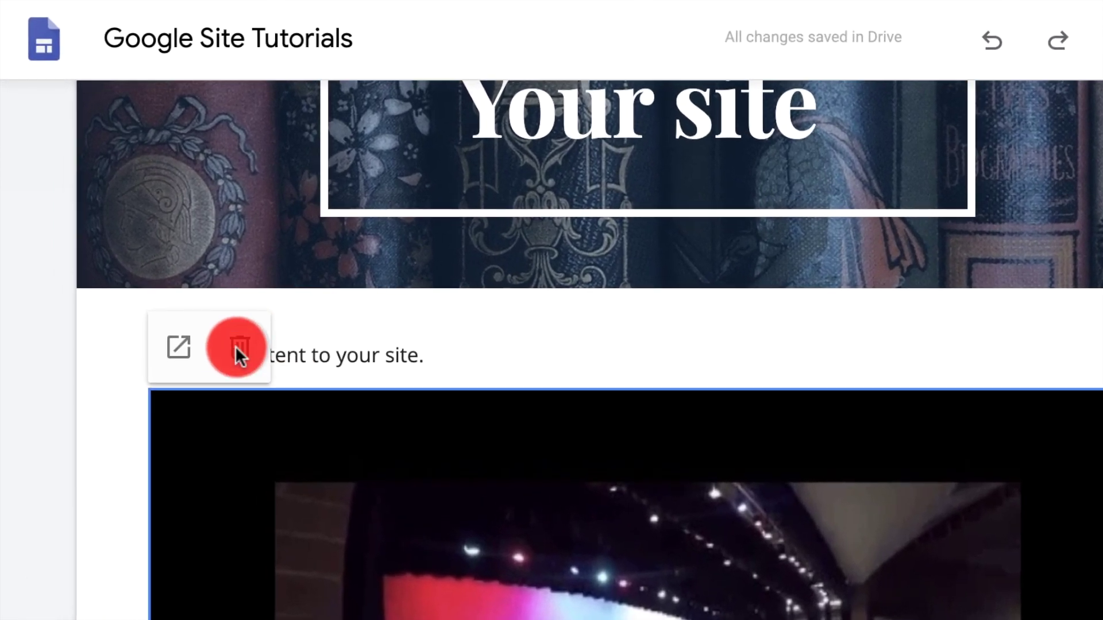
{"action": "left_click", "coordinate": [237, 347]}
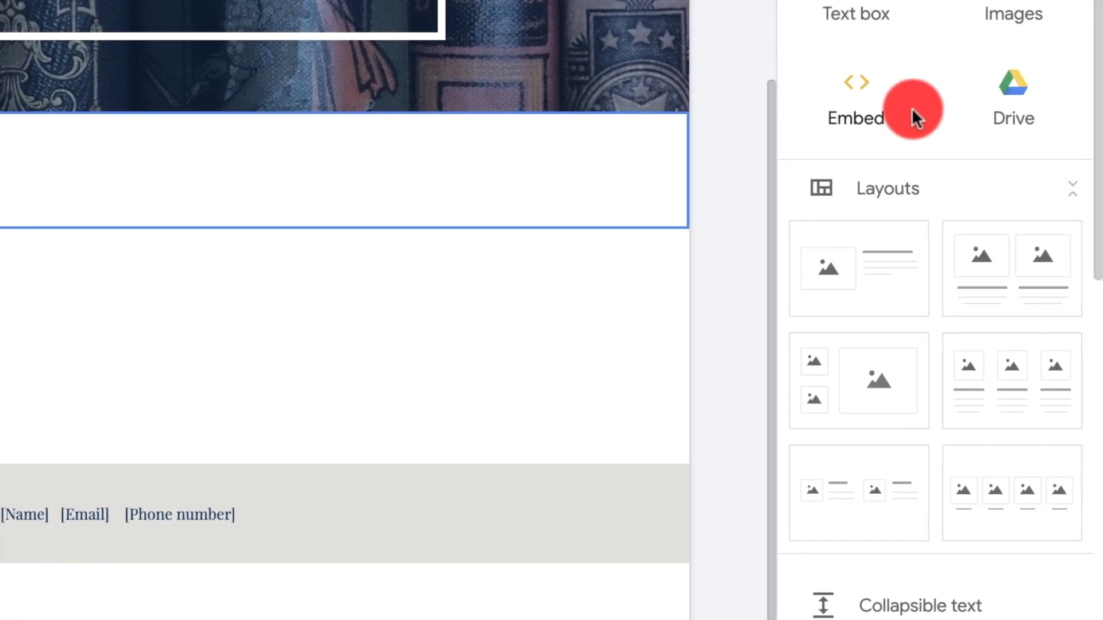
- Start a file upload in the blank area, look through the files in the Downloads folder, and cancel the upload
{"action": "double_click", "coordinate": [547, 333]}
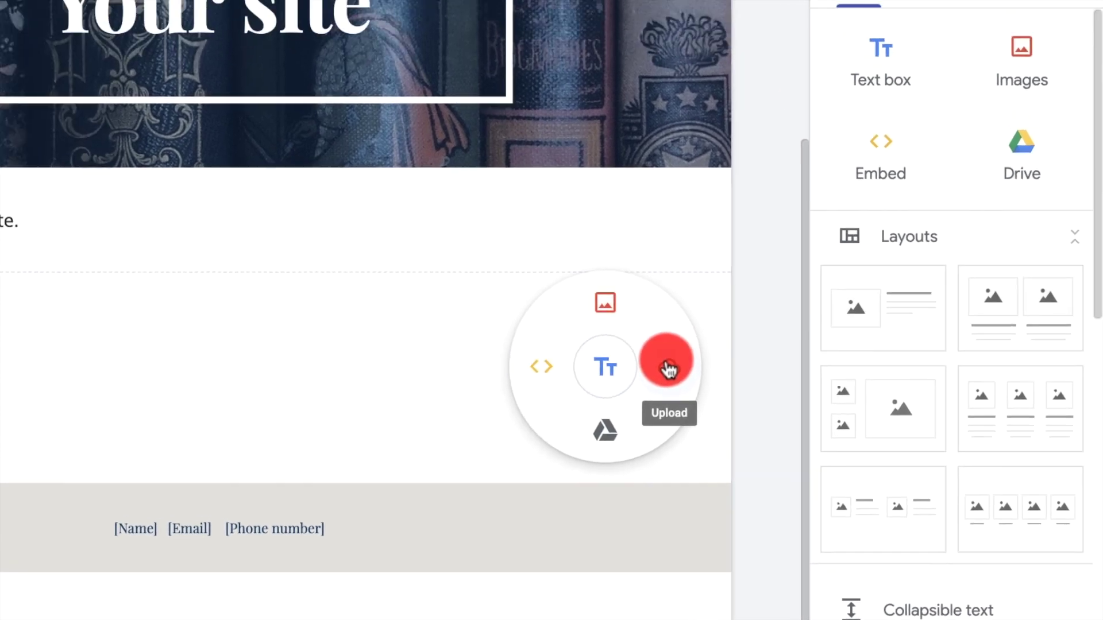
{"action": "left_click", "coordinate": [635, 325]}
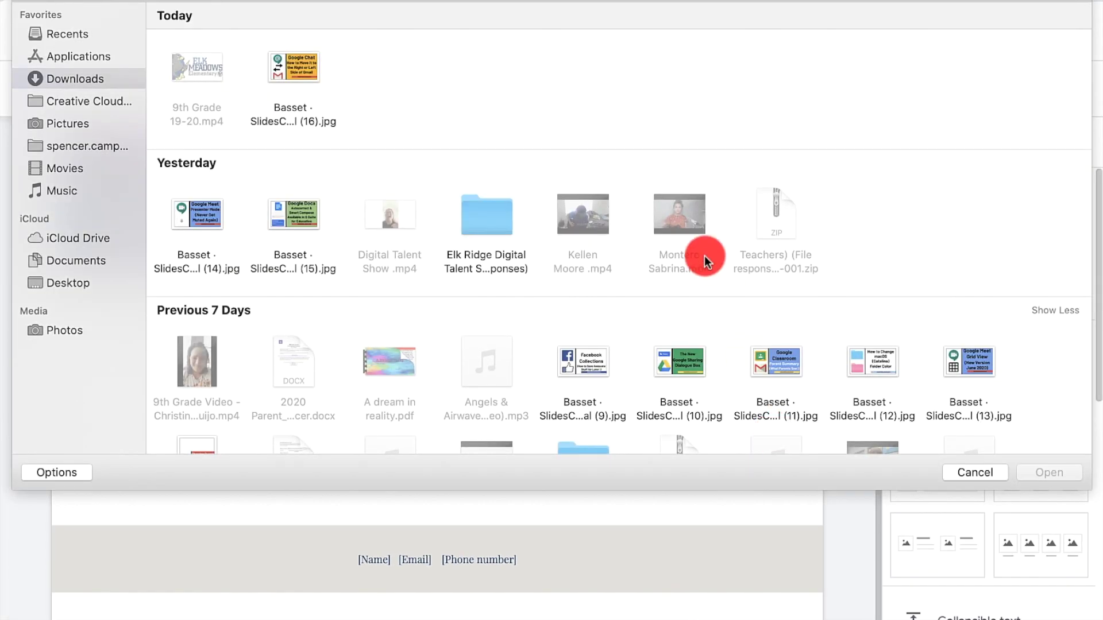
{"action": "scroll", "coordinate": [704, 257], "scroll_direction": "down", "scroll_amount": 3}
{"action": "scroll", "coordinate": [704, 256], "scroll_direction": "up", "scroll_amount": 2}
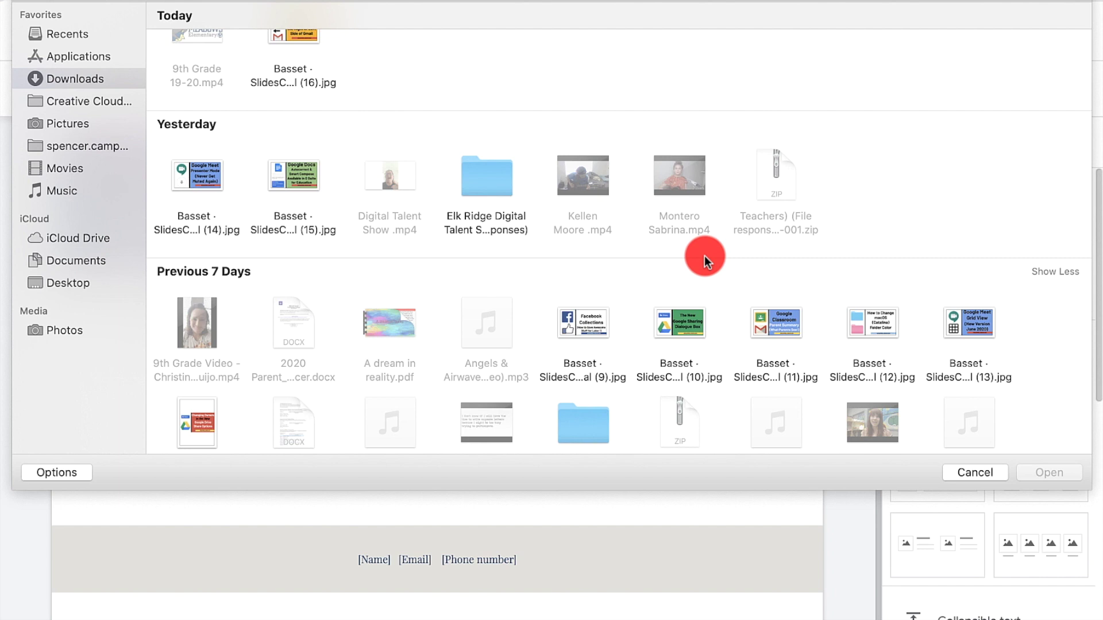
{"action": "scroll", "coordinate": [704, 256], "scroll_direction": "up", "scroll_amount": 2}
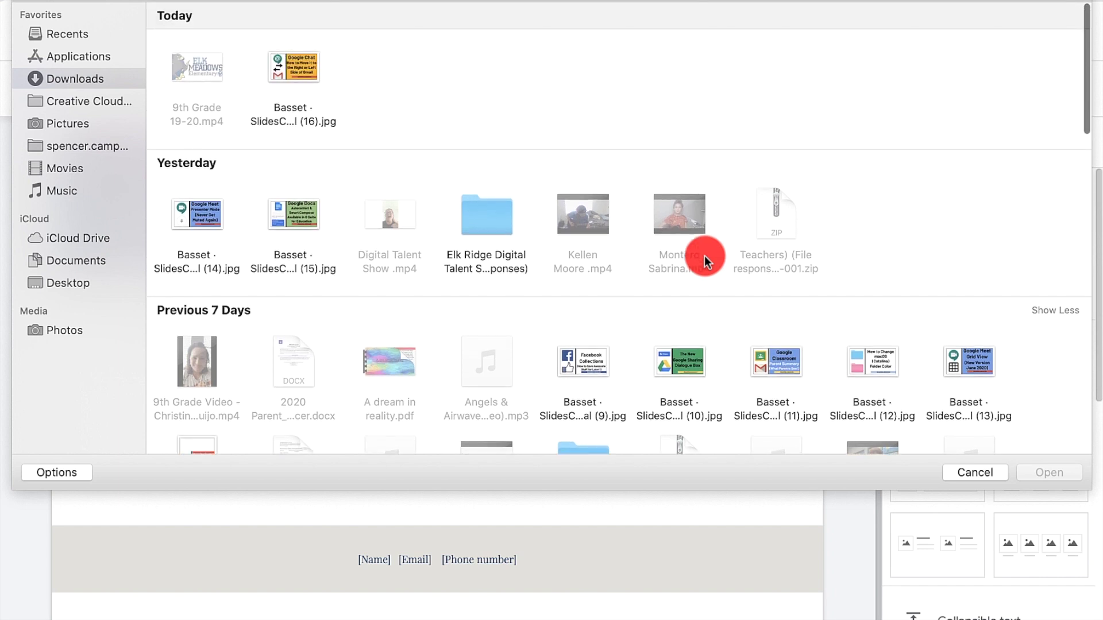
{"action": "left_click", "coordinate": [976, 473]}
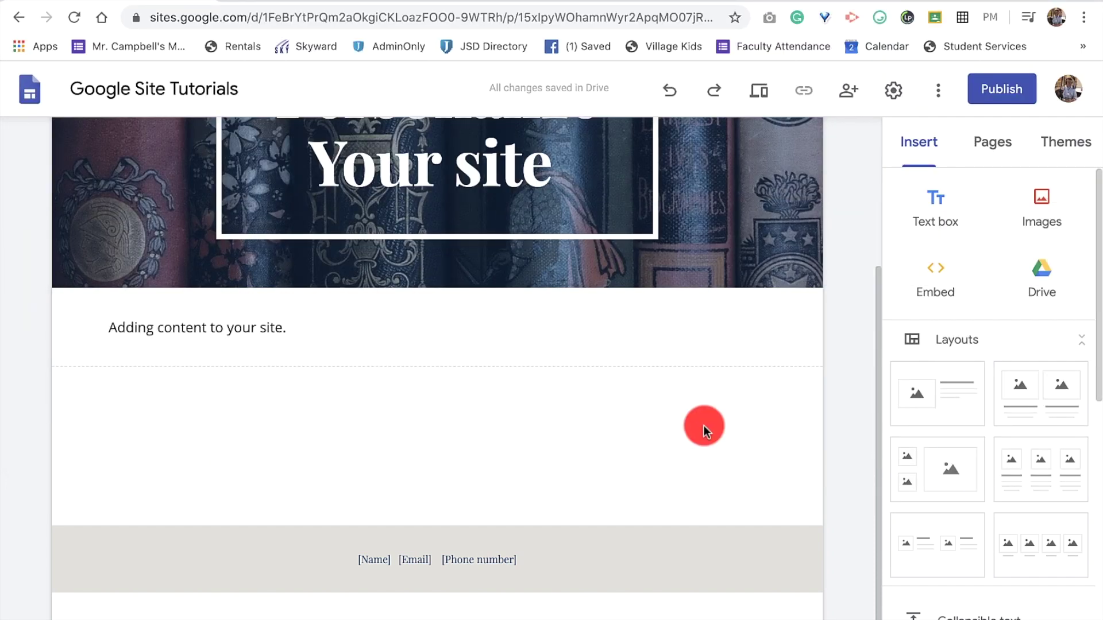
{"action": "double_click", "coordinate": [667, 438]}
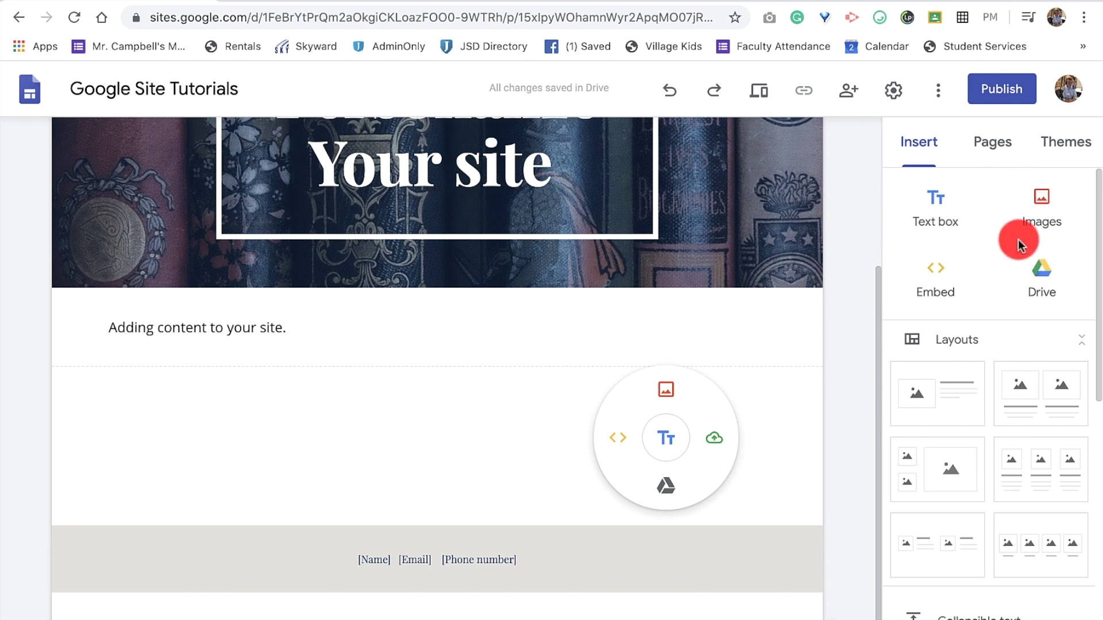
{"action": "scroll", "coordinate": [1004, 253], "scroll_direction": "down", "scroll_amount": 1}
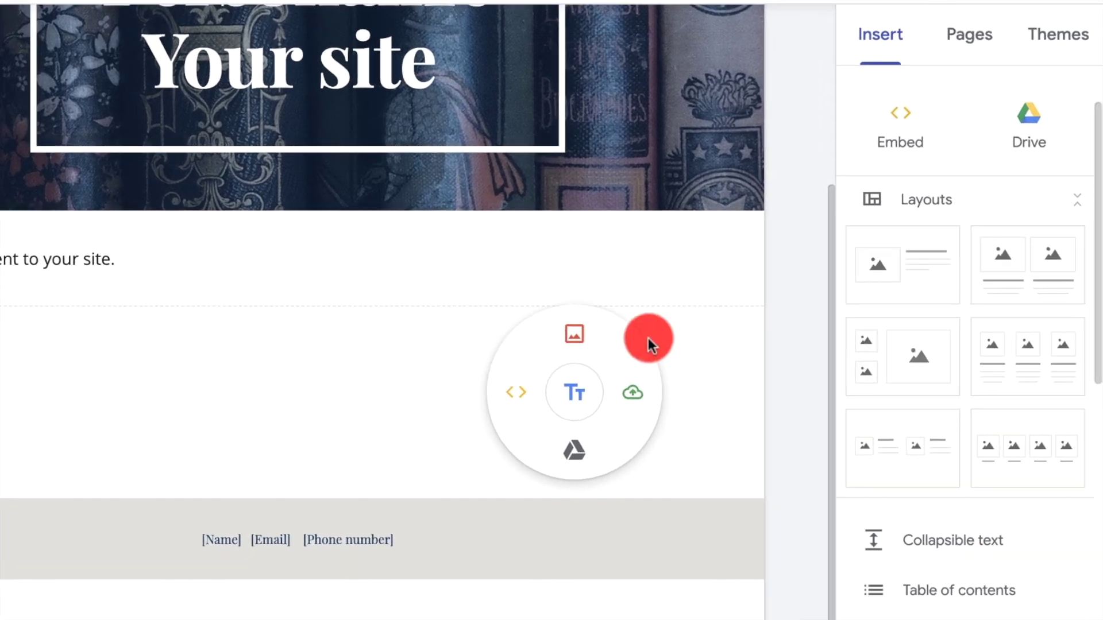
{"action": "left_click", "coordinate": [772, 413]}
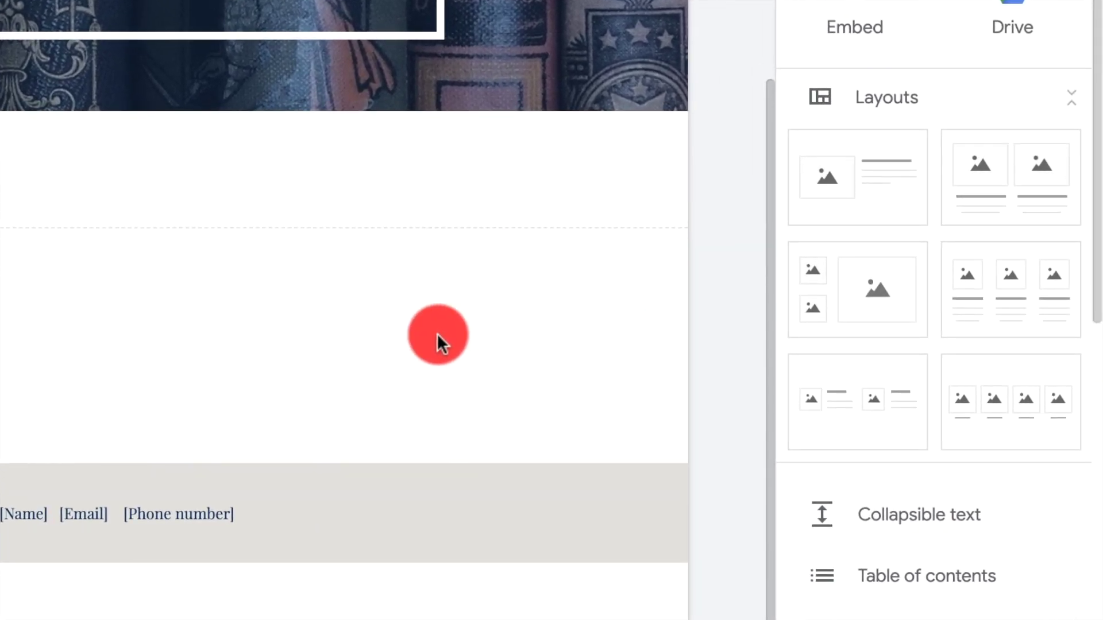
- Insert the layout with two side-by-side image placeholders and text beneath them under the "Adding content to your site." text
{"action": "scroll", "coordinate": [436, 334], "scroll_direction": "up", "scroll_amount": 3}
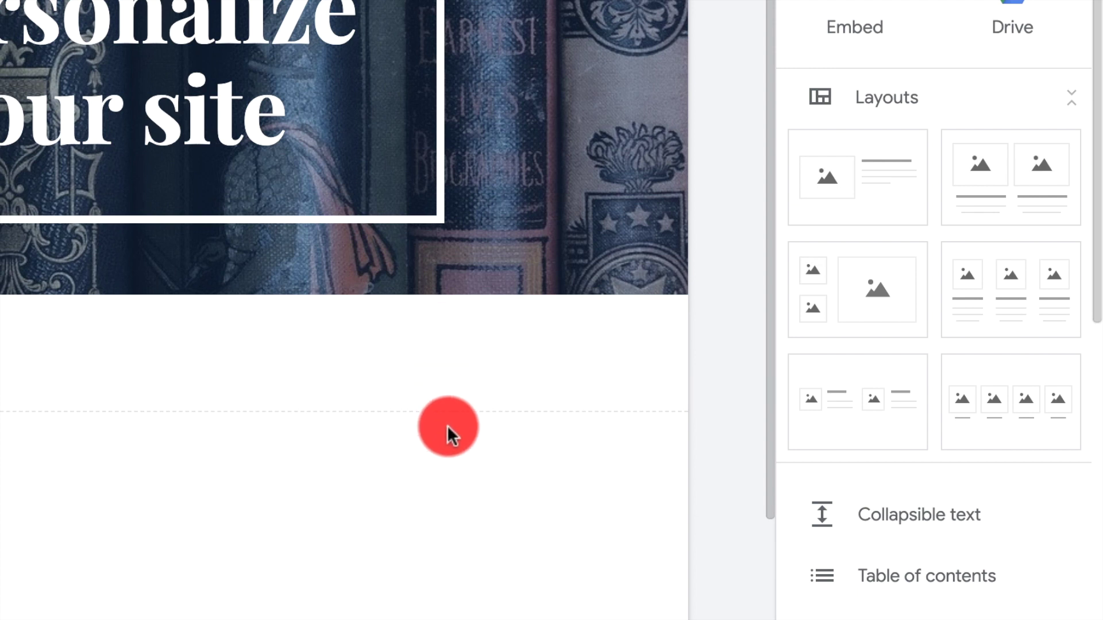
{"action": "scroll", "coordinate": [447, 425], "scroll_direction": "down", "scroll_amount": 3}
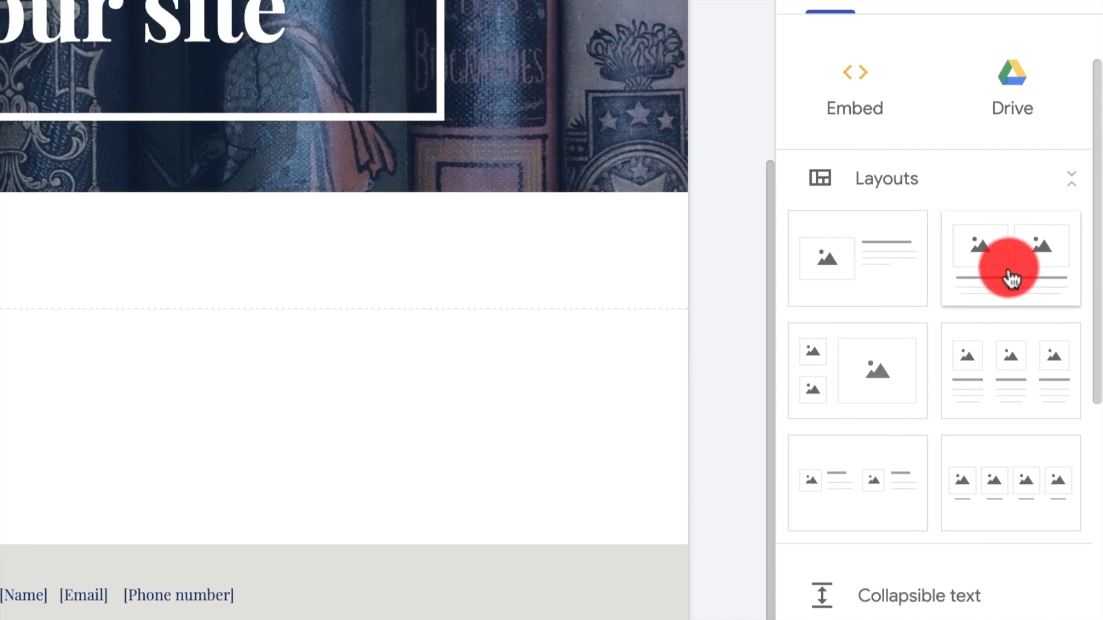
{"action": "left_click", "coordinate": [1009, 307]}
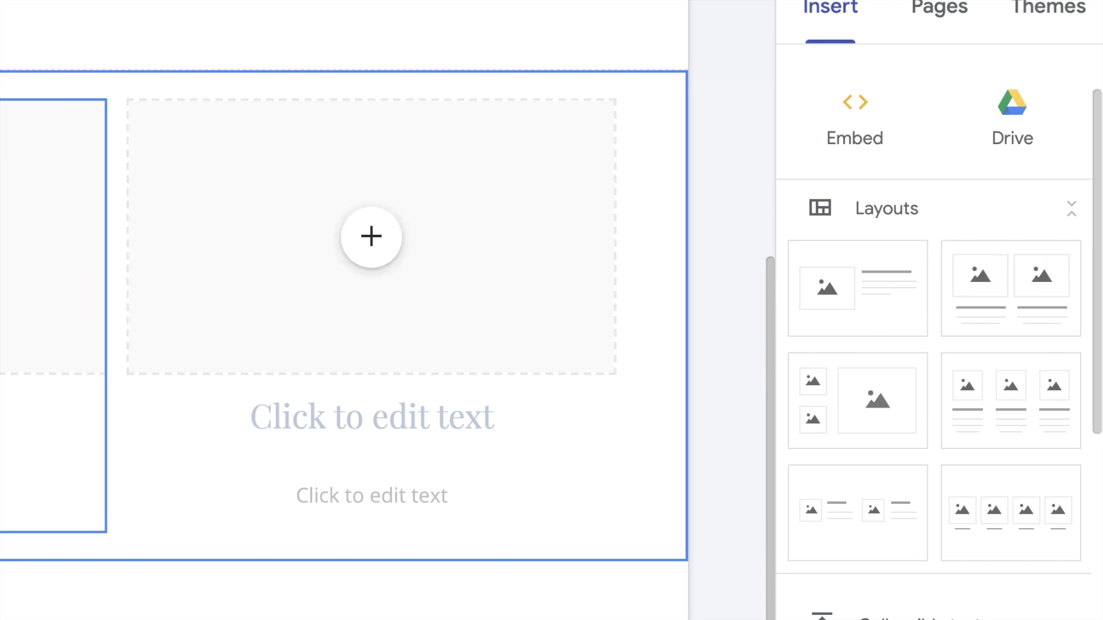
- Insert a collapsible text block below the two-image layout and enter "Test for Dropdown" as its heading
{"action": "scroll", "coordinate": [264, 381], "scroll_direction": "down", "scroll_amount": 3}
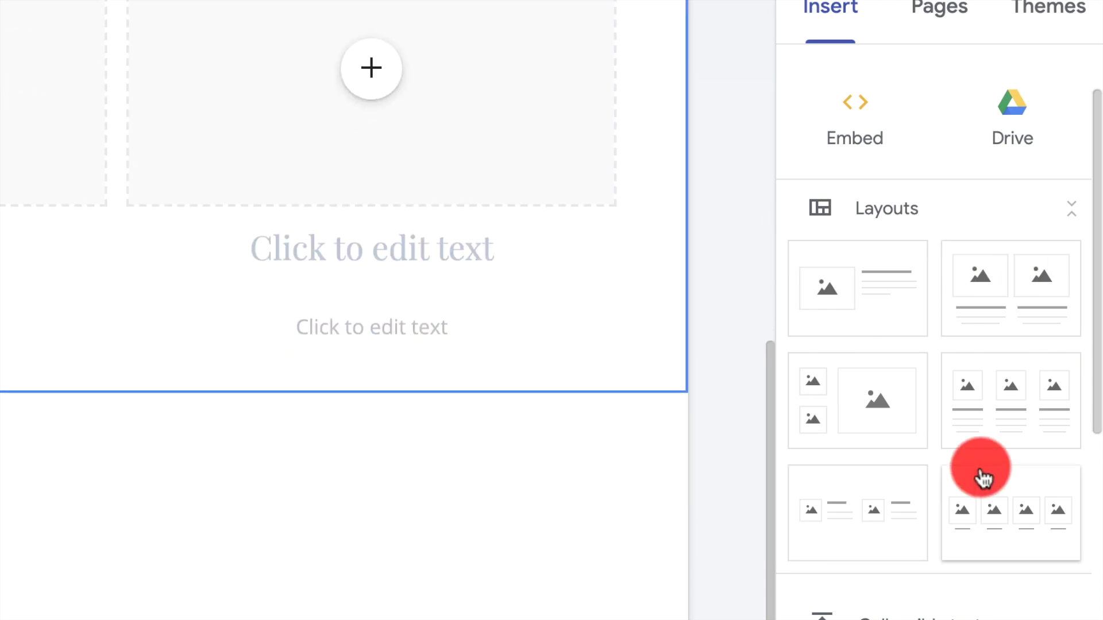
{"action": "scroll", "coordinate": [1019, 453], "scroll_direction": "down", "scroll_amount": 8}
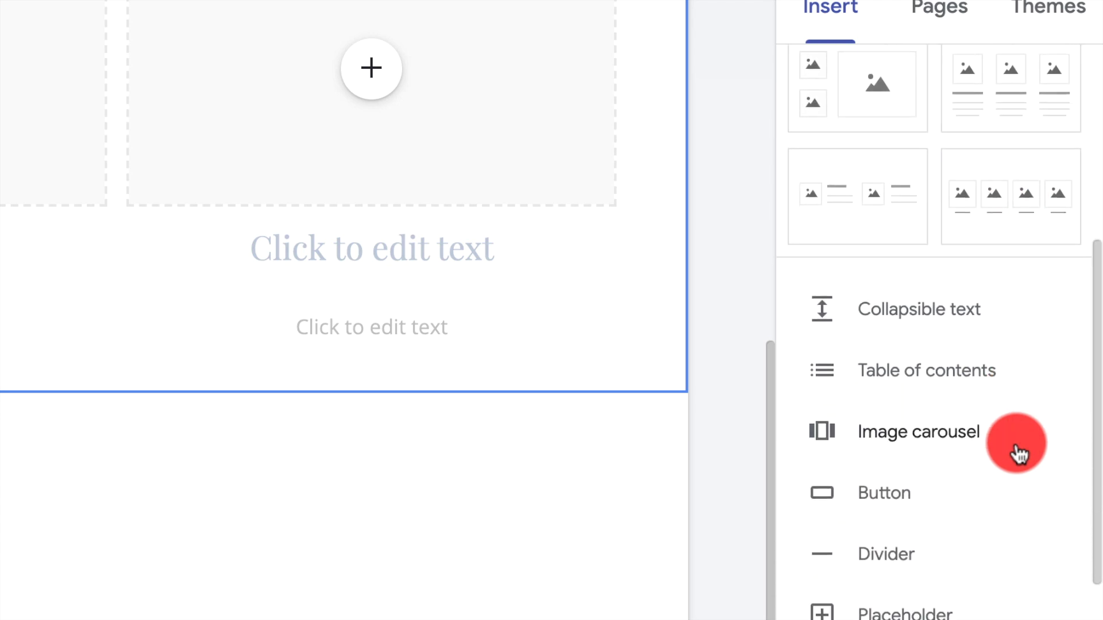
{"action": "scroll", "coordinate": [1018, 454], "scroll_direction": "down", "scroll_amount": 1}
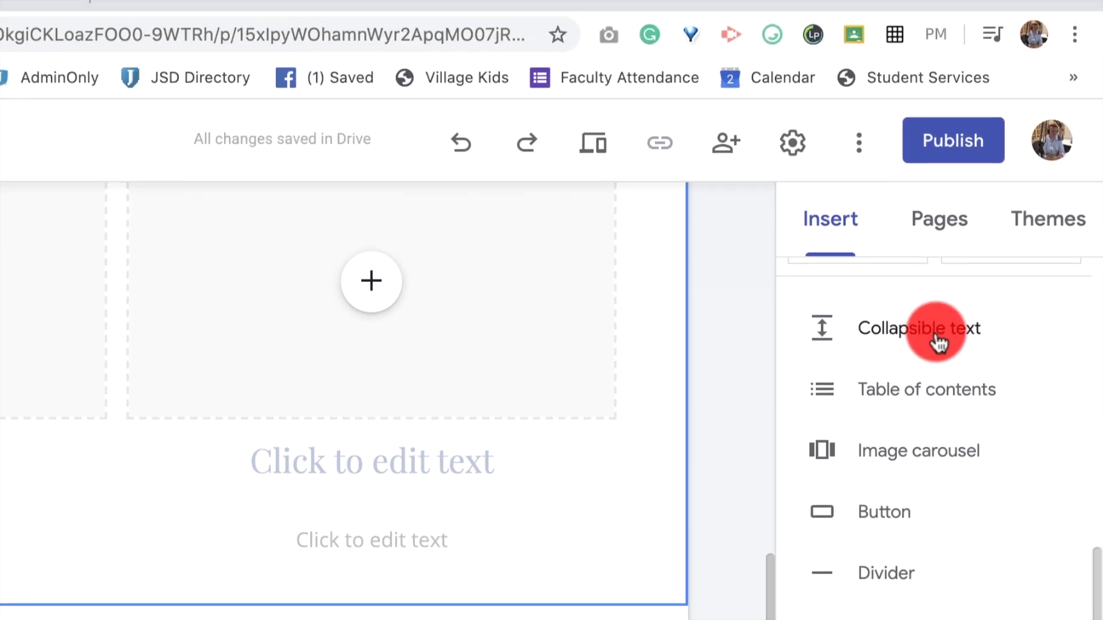
{"action": "left_click", "coordinate": [951, 316]}
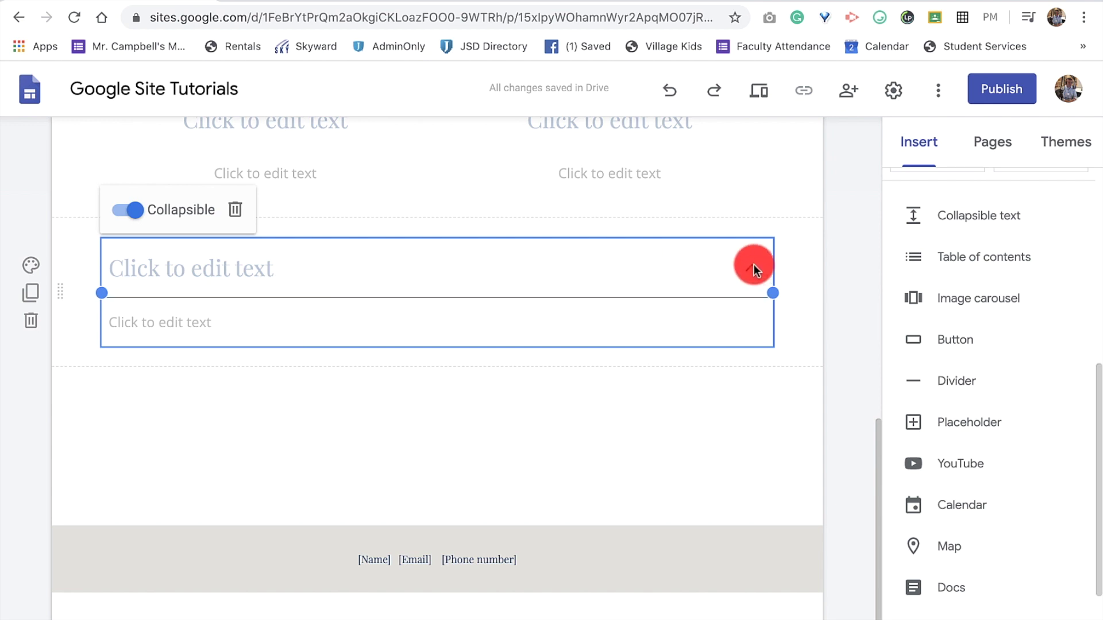
{"action": "left_click", "coordinate": [614, 262]}
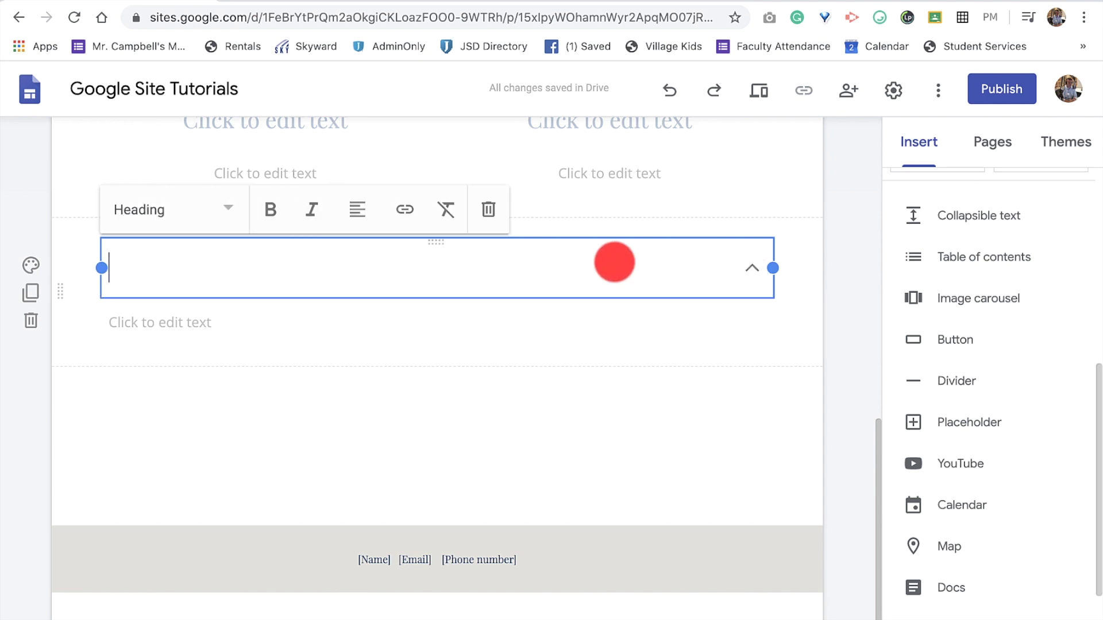
{"action": "type", "text": "Test for Dropdown"}
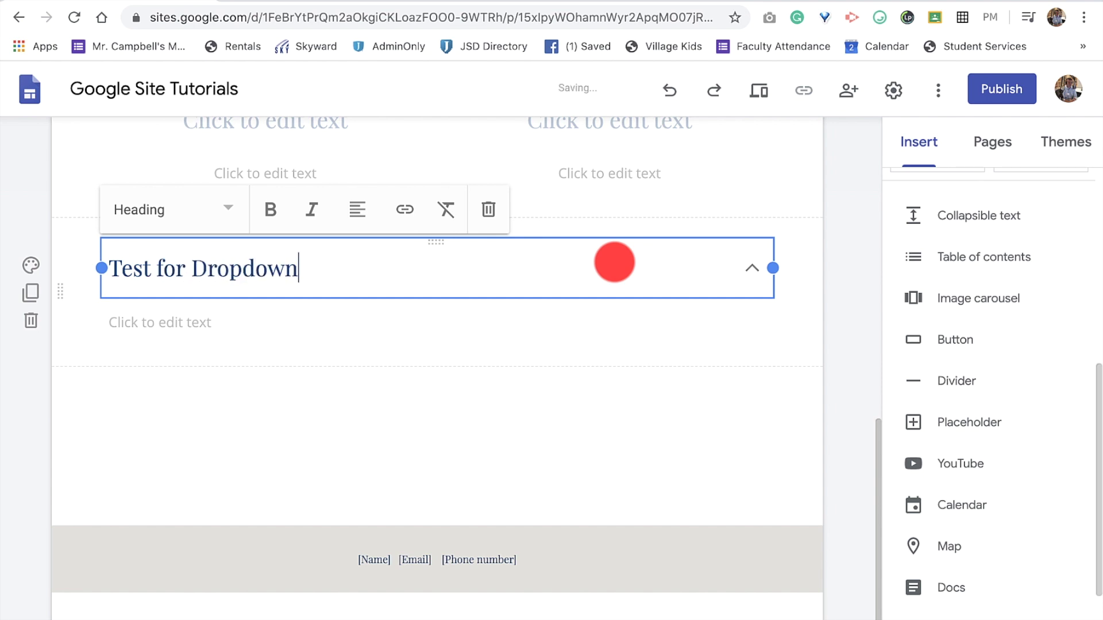
{"action": "key", "text": "Return"}
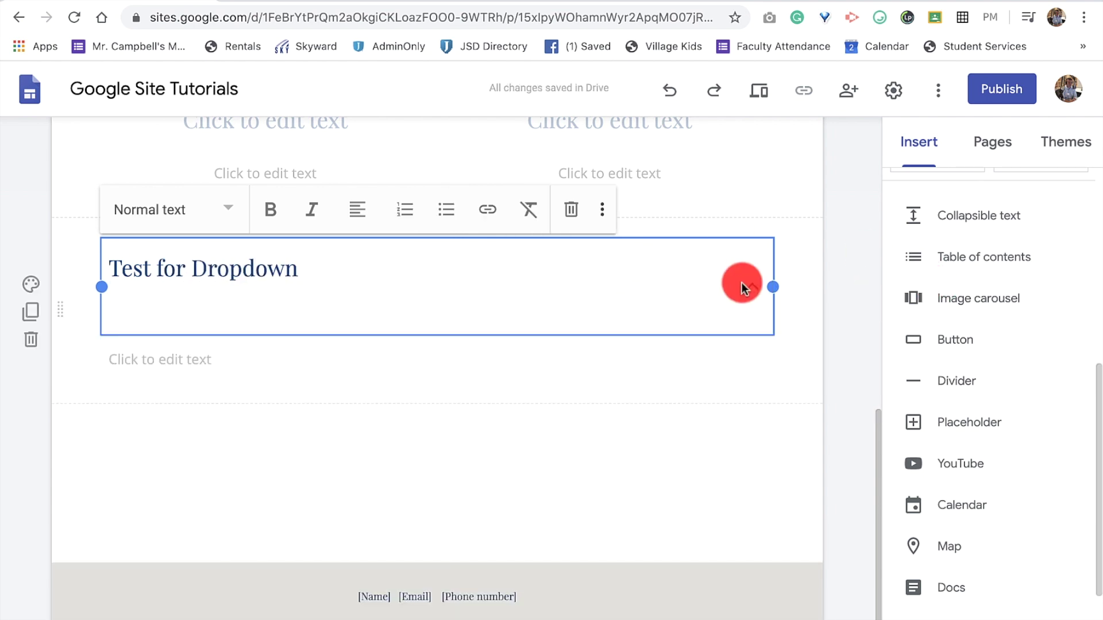
- Try the collapse arrow and the Collapsible setting of the "Test for Dropdown" block, and delete the block
{"action": "left_click", "coordinate": [746, 284]}
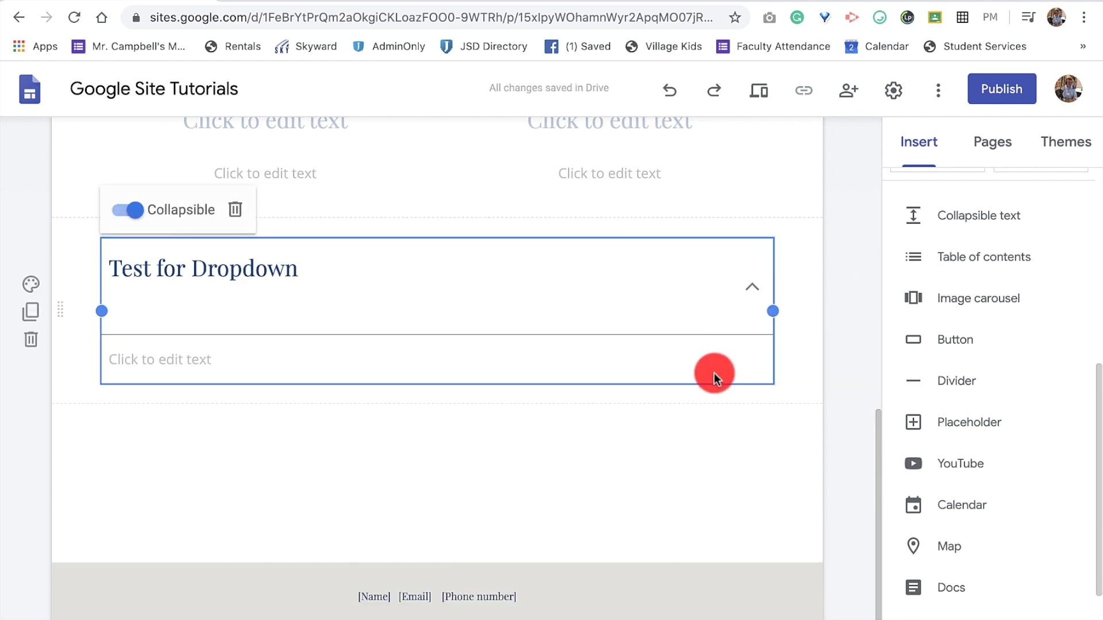
{"action": "left_click", "coordinate": [700, 439]}
{"action": "left_click", "coordinate": [750, 291]}
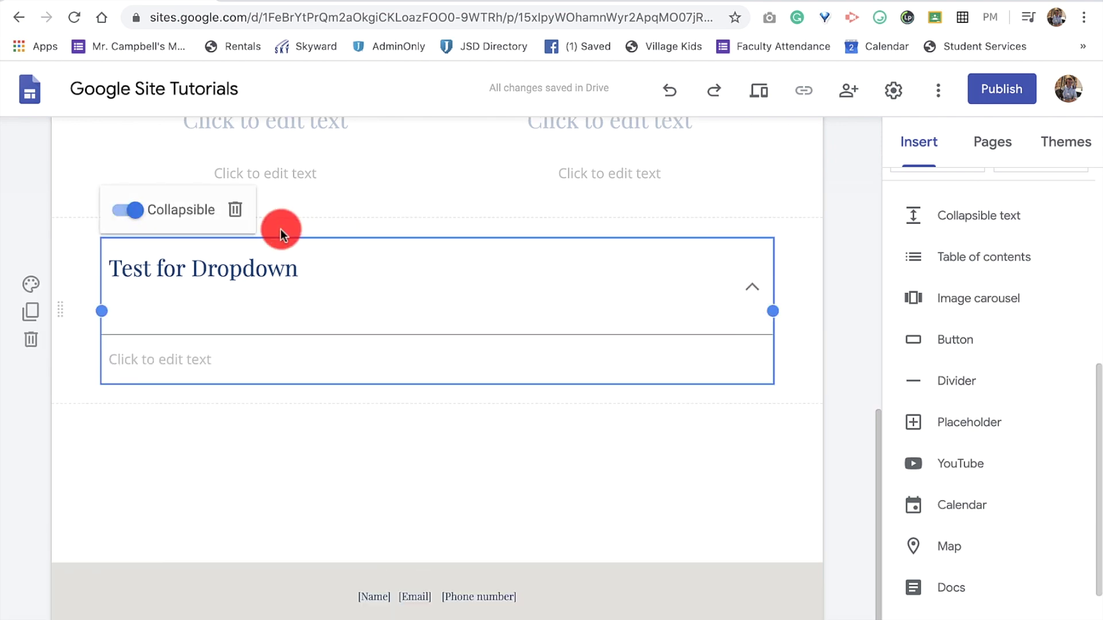
{"action": "left_click", "coordinate": [138, 212]}
{"action": "left_click", "coordinate": [138, 211]}
{"action": "left_click", "coordinate": [234, 212]}
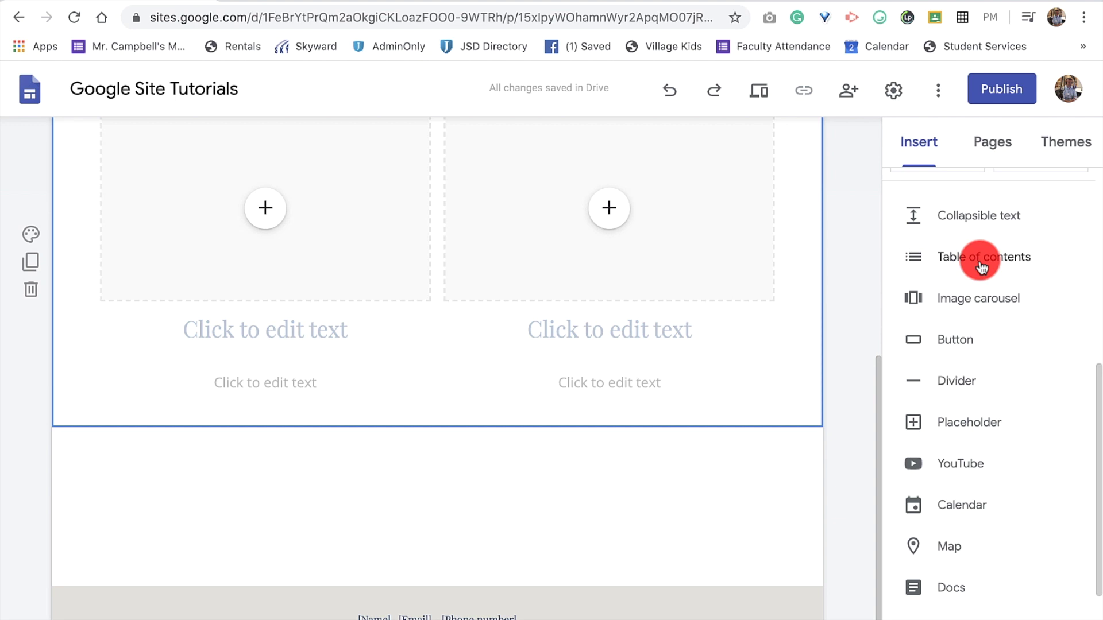
- Insert a table of contents above the "Adding content to your site." text and delete it again
{"action": "left_click", "coordinate": [981, 265]}
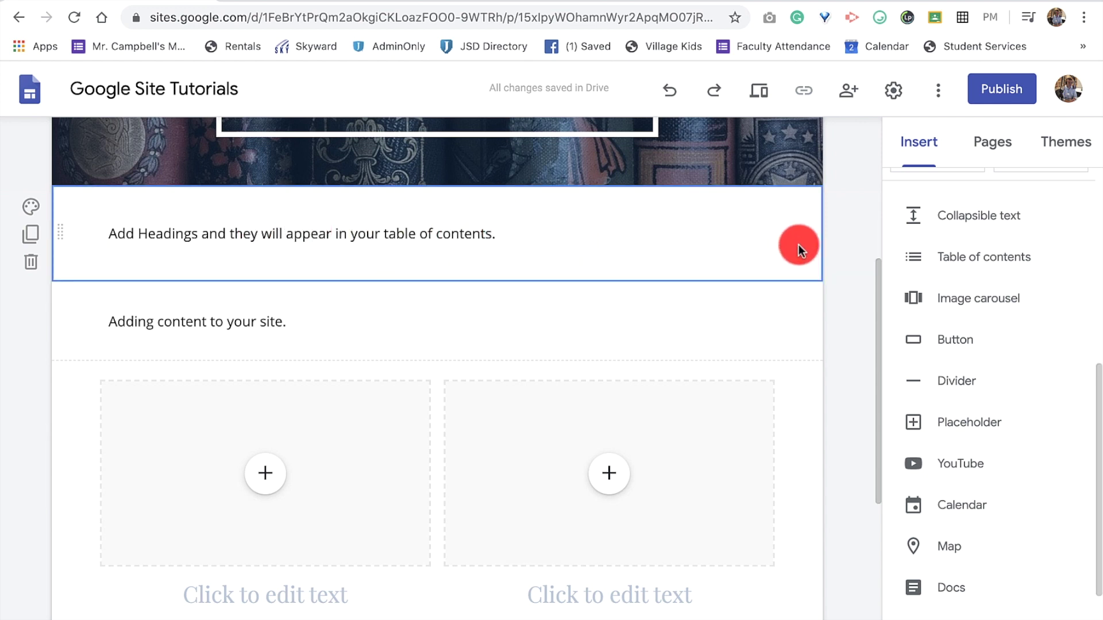
{"action": "left_click", "coordinate": [184, 230]}
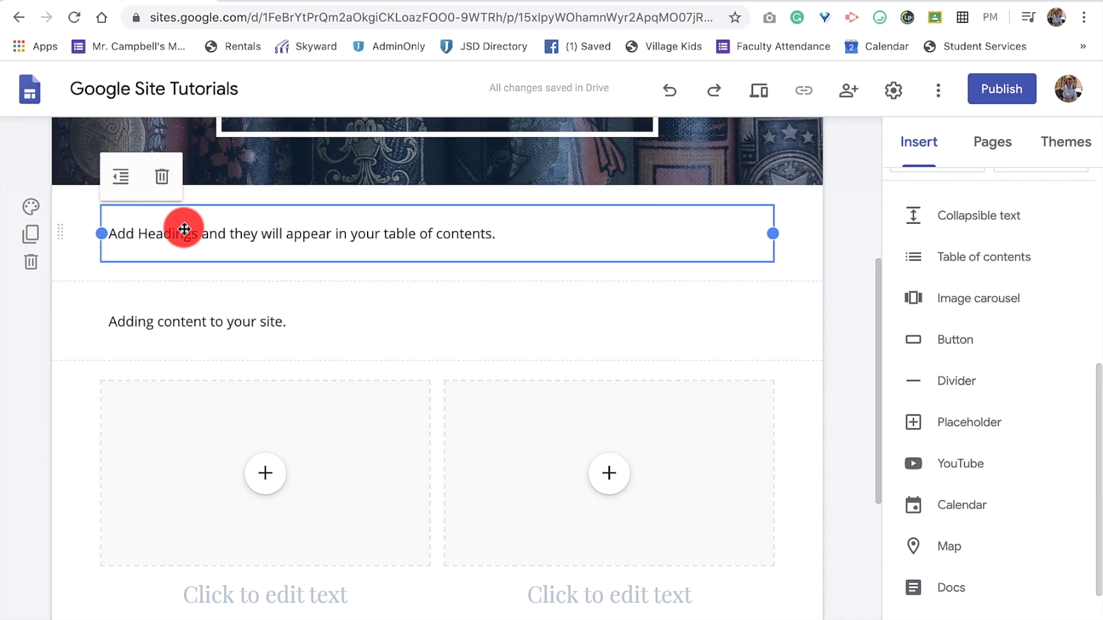
{"action": "left_click", "coordinate": [161, 176]}
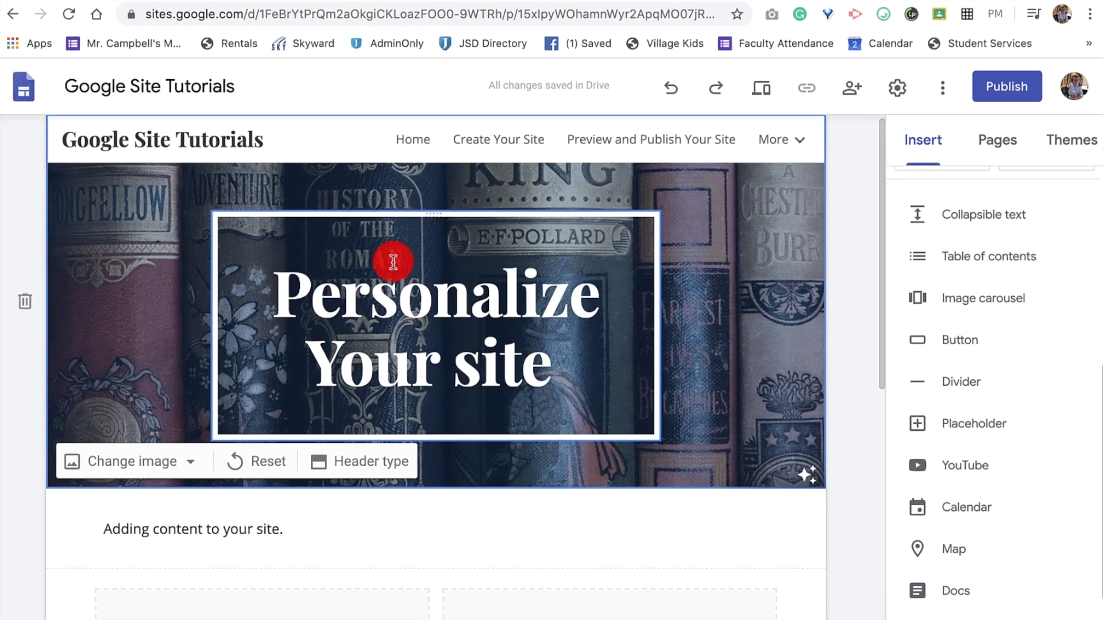
- Start inserting an image carousel and leave the dialog without adding images
{"action": "scroll", "coordinate": [393, 263], "scroll_direction": "down", "scroll_amount": 2}
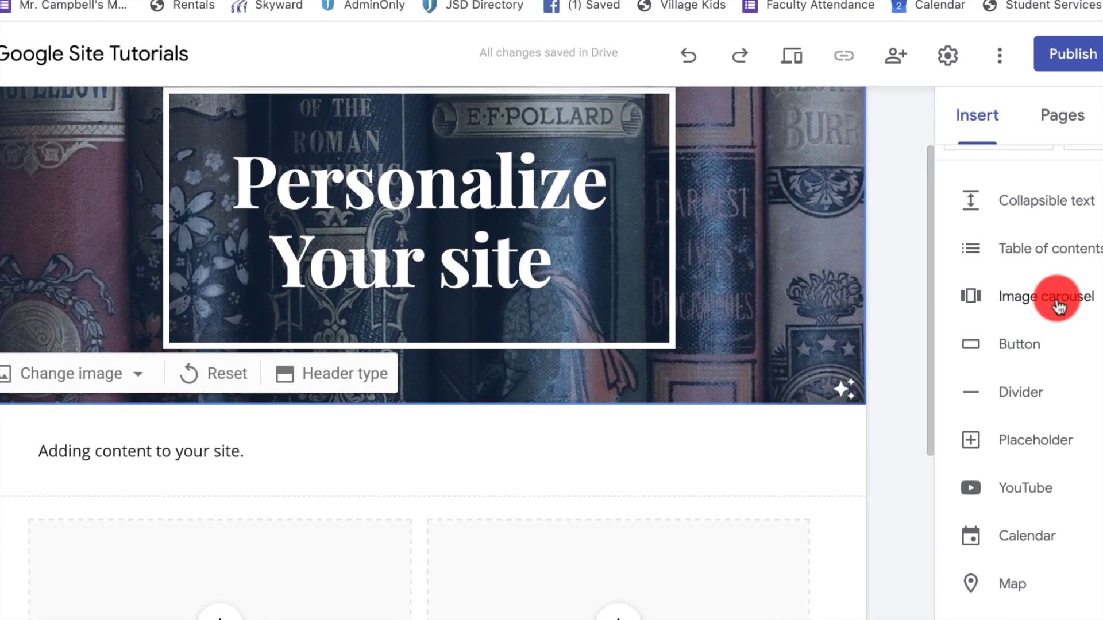
{"action": "left_click", "coordinate": [1056, 307]}
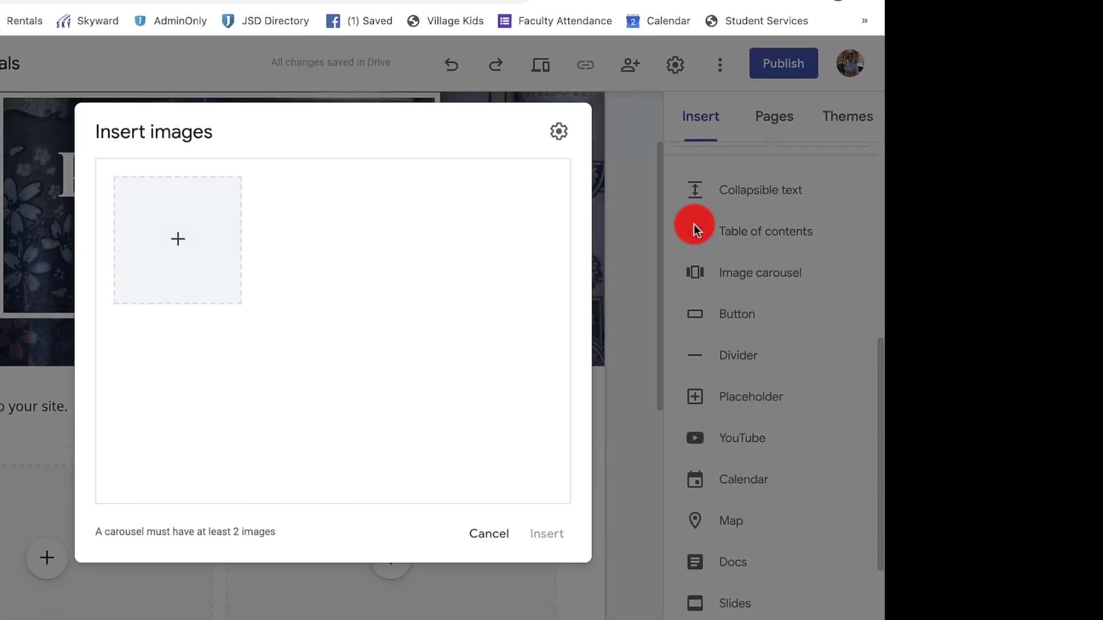
{"action": "left_click", "coordinate": [634, 207]}
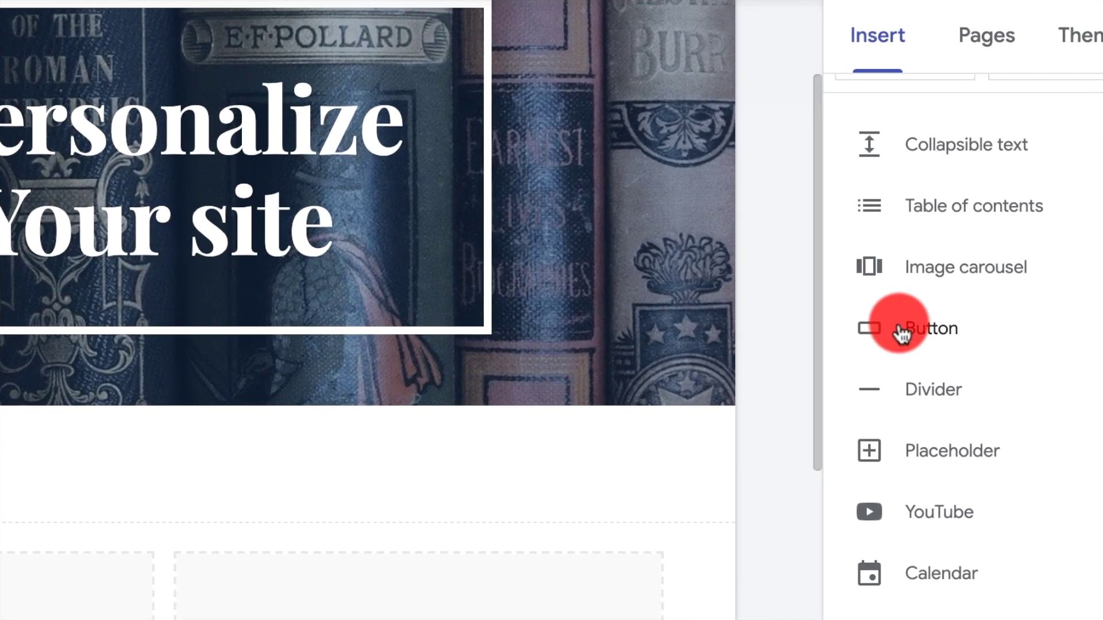
- Start inserting a button named "Google Classroom" and cancel it without a link
{"action": "left_click", "coordinate": [901, 332]}
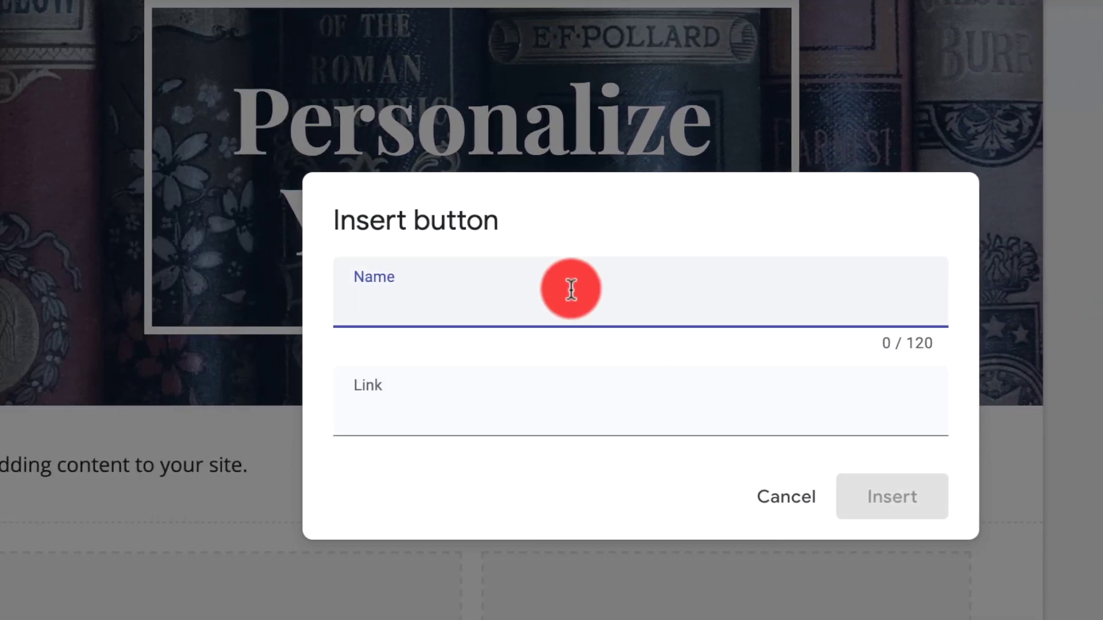
{"action": "type", "text": "Google Classroom"}
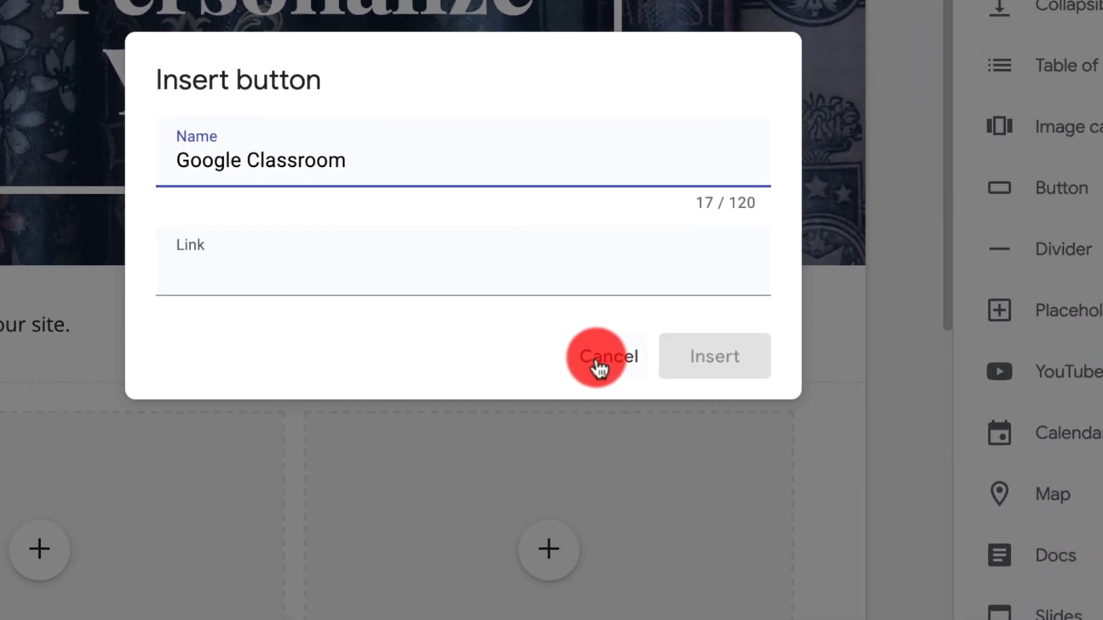
{"action": "left_click", "coordinate": [597, 365]}
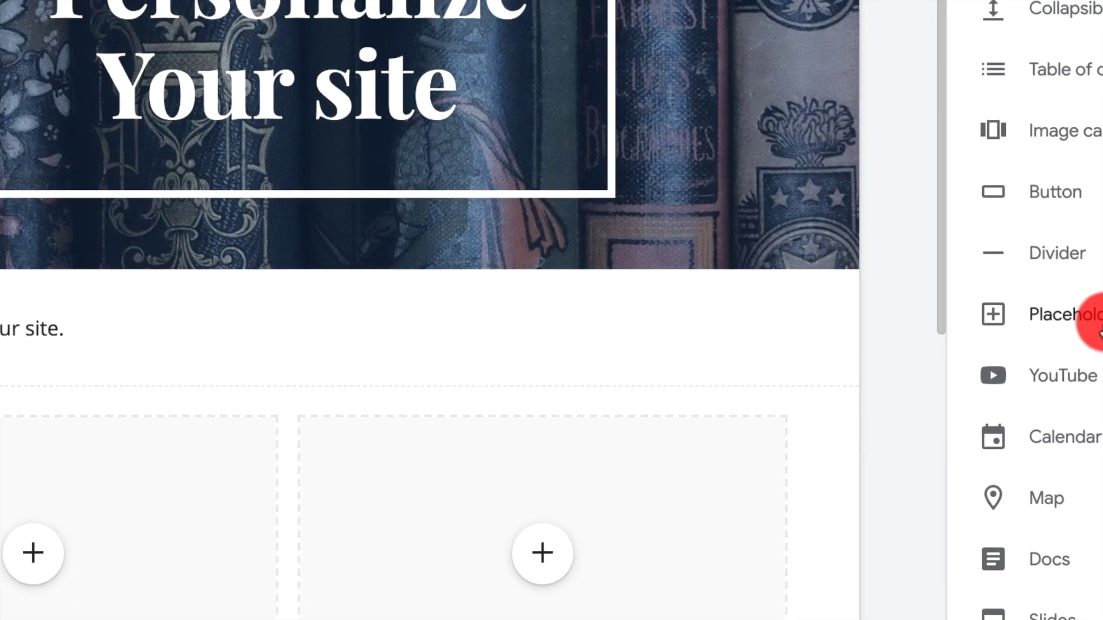
- Insert an empty placeholder between the "Adding content to your site." text and the two-image layout
{"action": "scroll", "coordinate": [1017, 345], "scroll_direction": "down", "scroll_amount": 2}
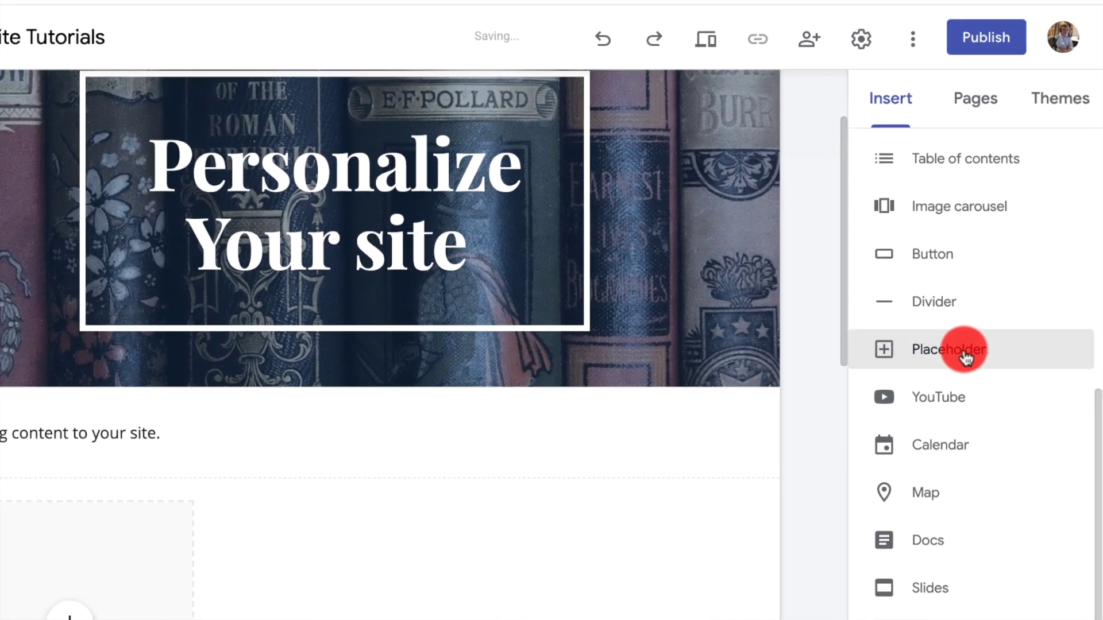
{"action": "left_click", "coordinate": [984, 293]}
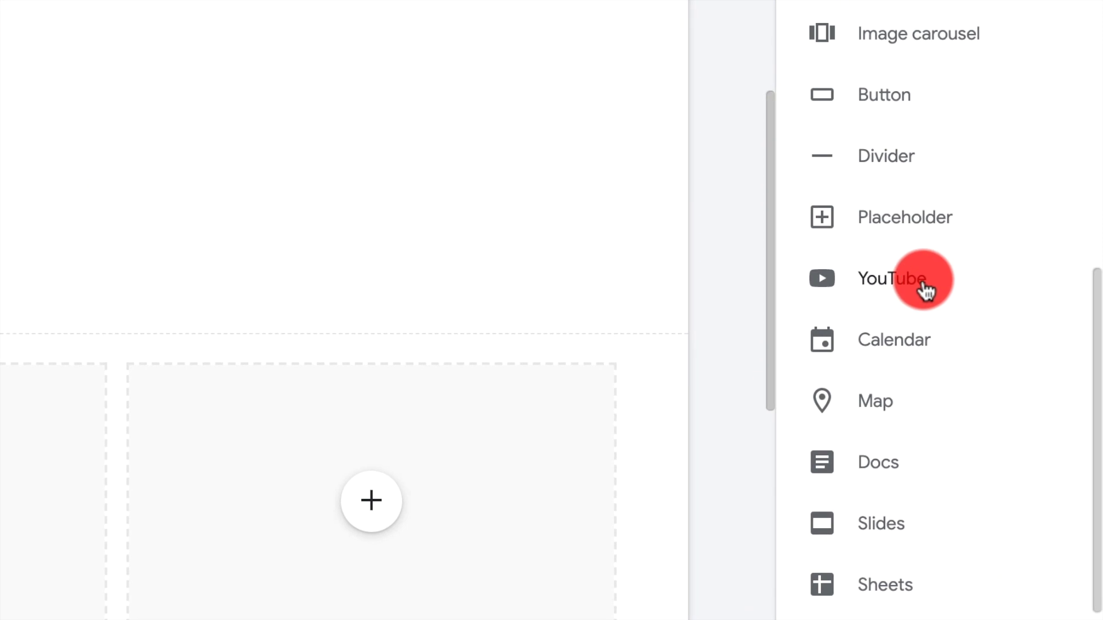
- Search YouTube for "Google Grid View for Google Meet" and insert the video "How to add Grid View to Google Meet with the Grid View Extension"
{"action": "left_click", "coordinate": [926, 291]}
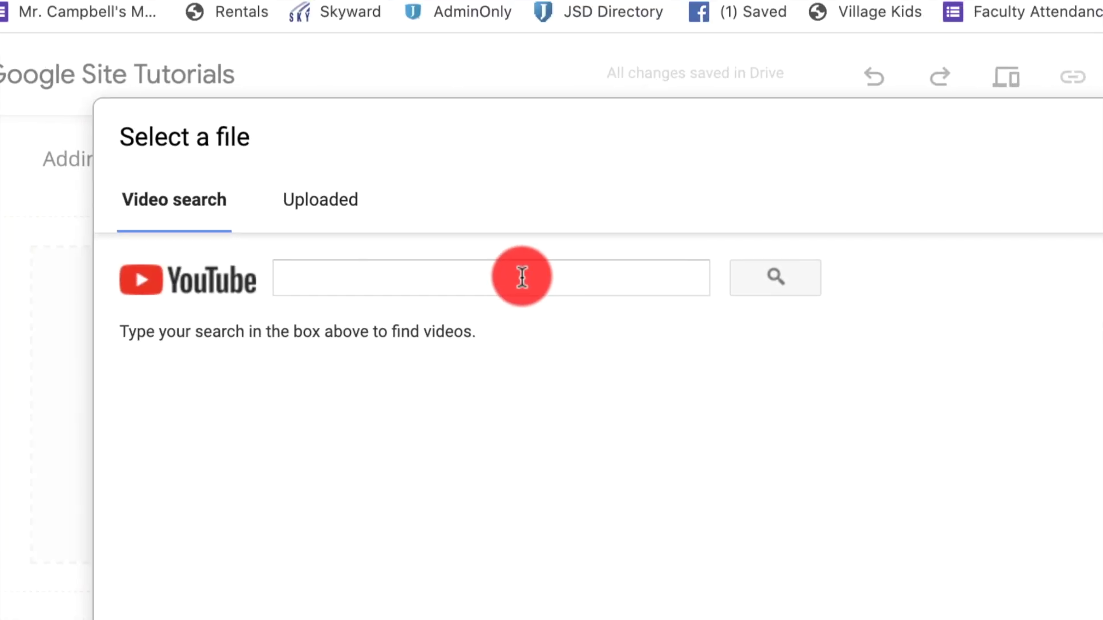
{"action": "left_click", "coordinate": [498, 261]}
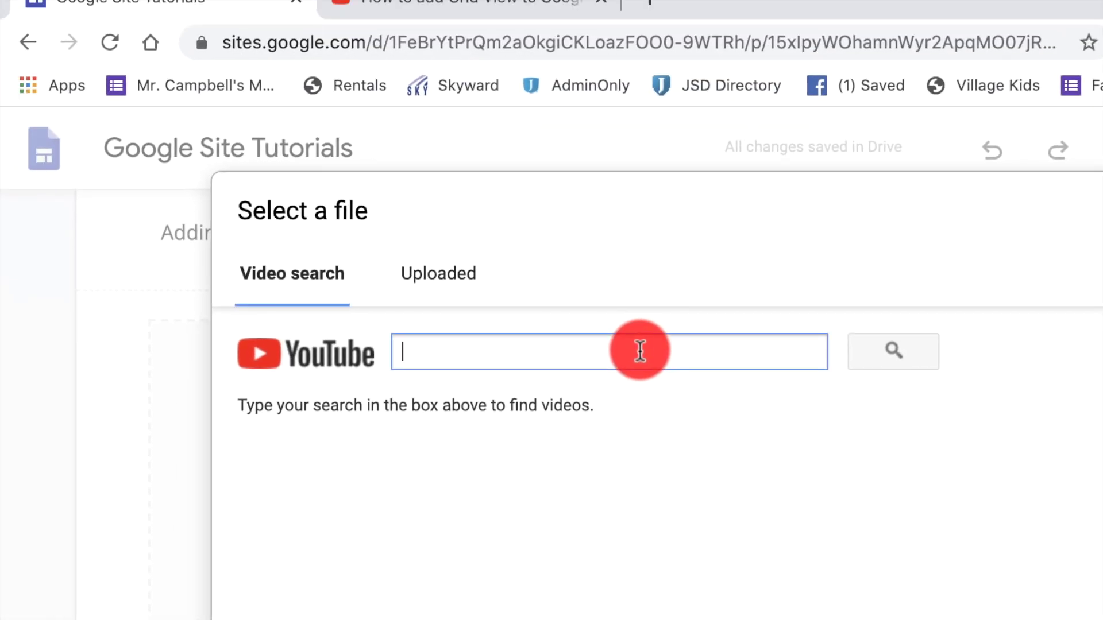
{"action": "type", "text": "Google Grid View"}
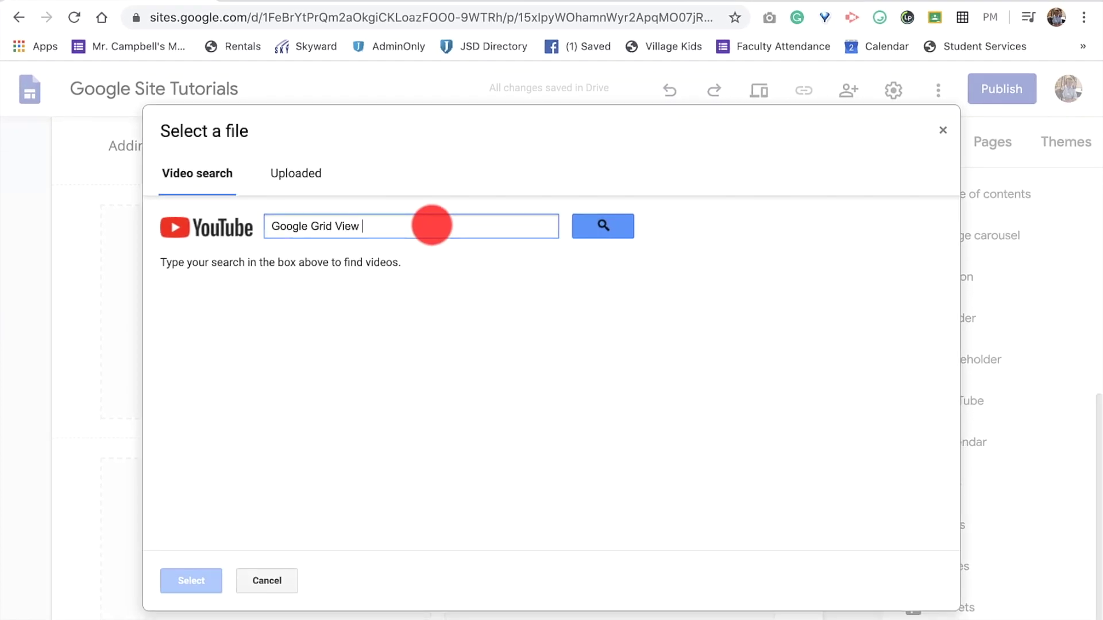
{"action": "type", "text": " for Google Me"}
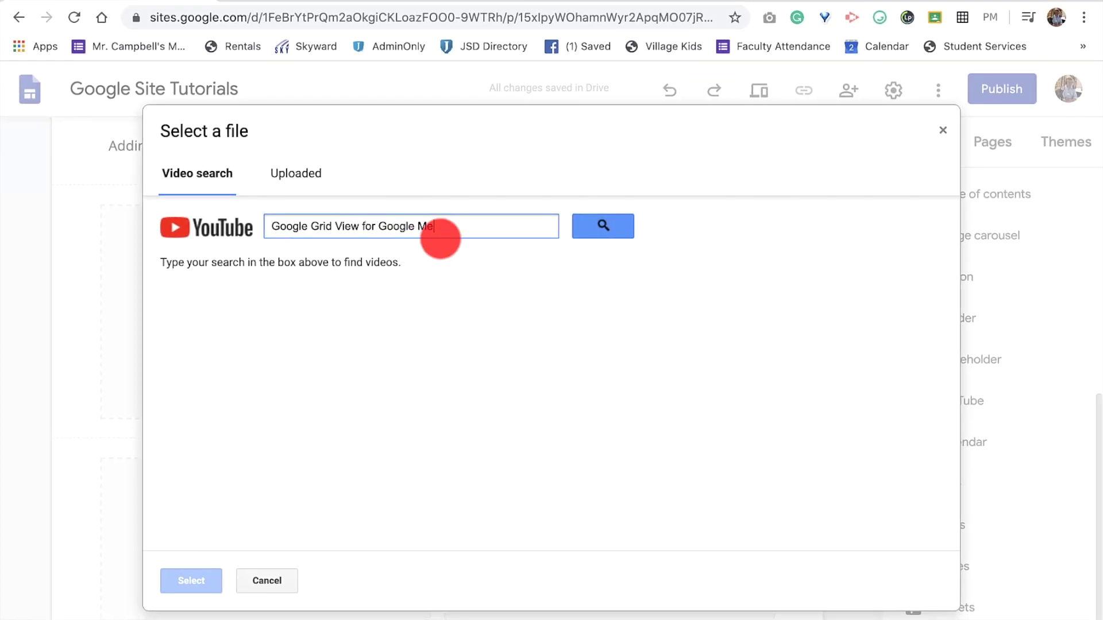
{"action": "type", "text": "et"}
{"action": "left_click", "coordinate": [611, 221]}
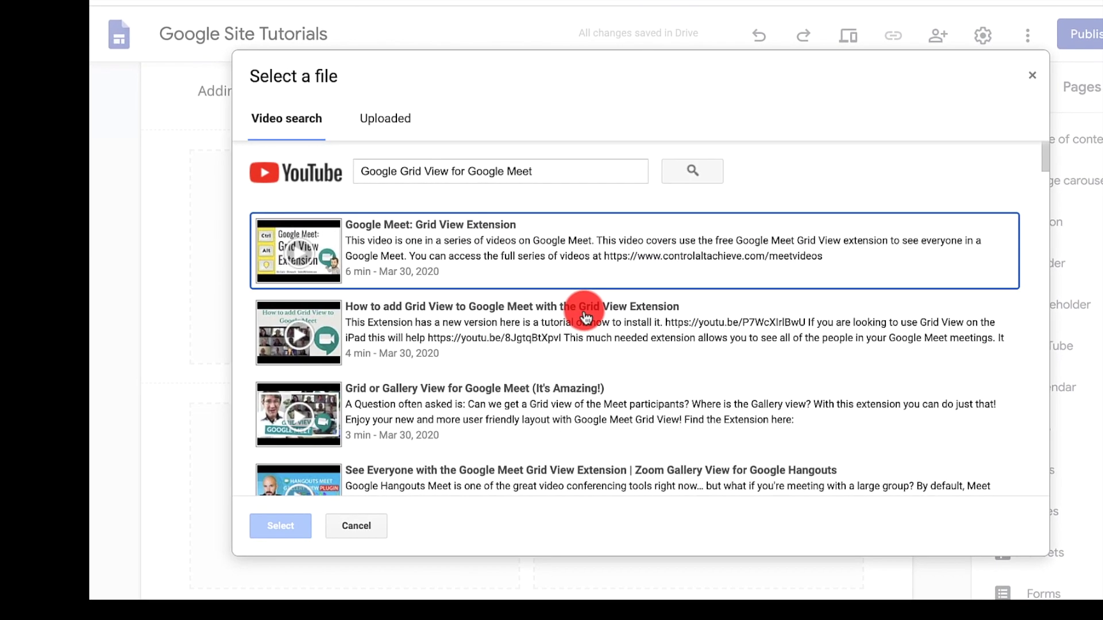
{"action": "left_click", "coordinate": [585, 316]}
{"action": "left_click", "coordinate": [276, 526]}
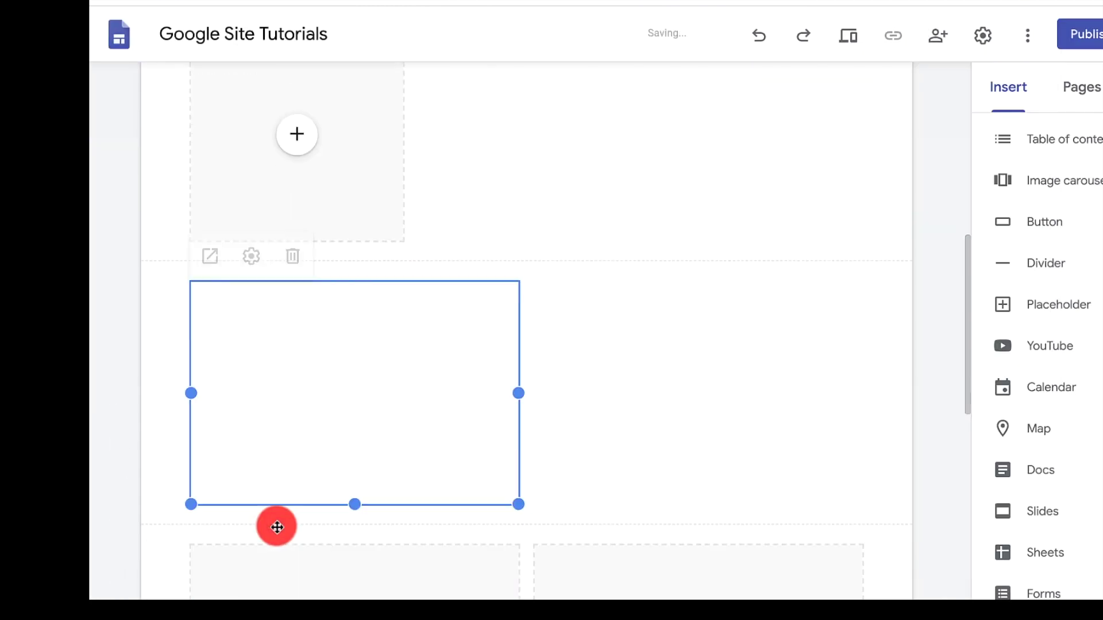
- Resize the embedded Grid View video on the page, leaving it slightly narrower than the image placeholder below it
{"action": "scroll", "coordinate": [278, 514], "scroll_direction": "down", "scroll_amount": 3}
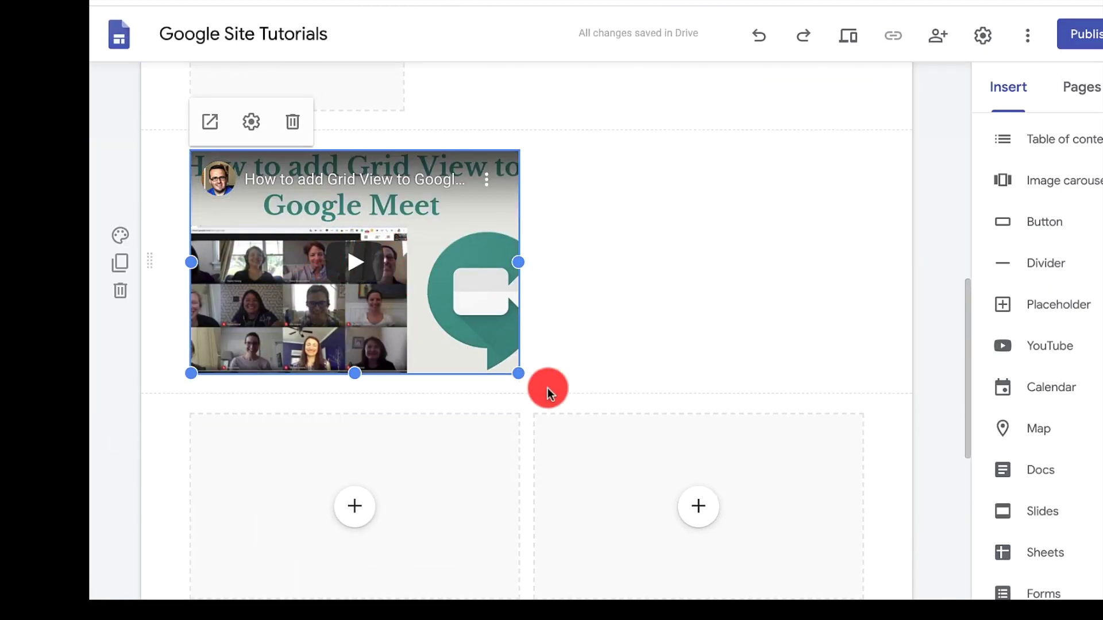
{"action": "left_click_drag", "start_coordinate": [514, 368], "coordinate": [689, 474]}
{"action": "left_click_drag", "start_coordinate": [601, 528], "coordinate": [353, 401]}
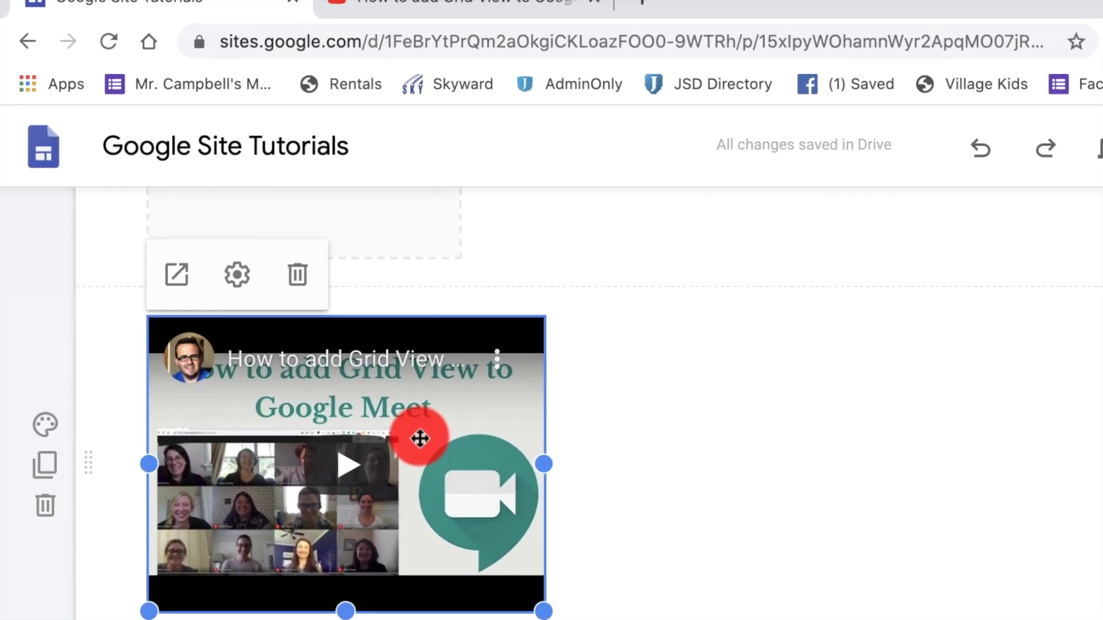
- Delete the embedded Grid View video from the page
{"action": "left_click", "coordinate": [202, 179]}
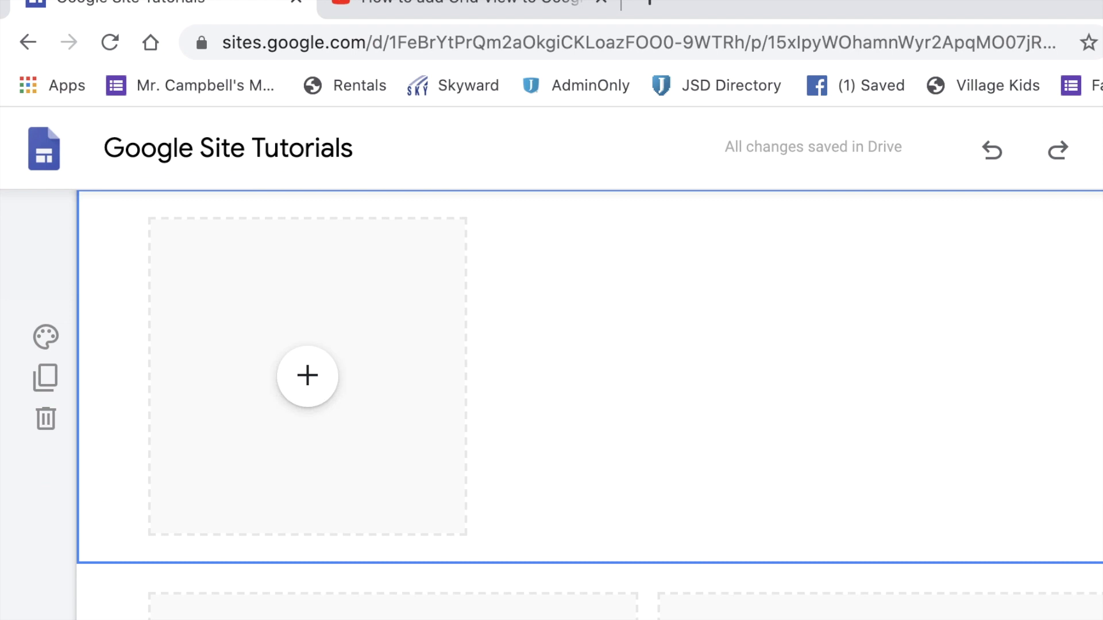
- Insert the "Jazz" calendar on the page and delete it again
{"action": "left_click", "coordinate": [914, 330]}
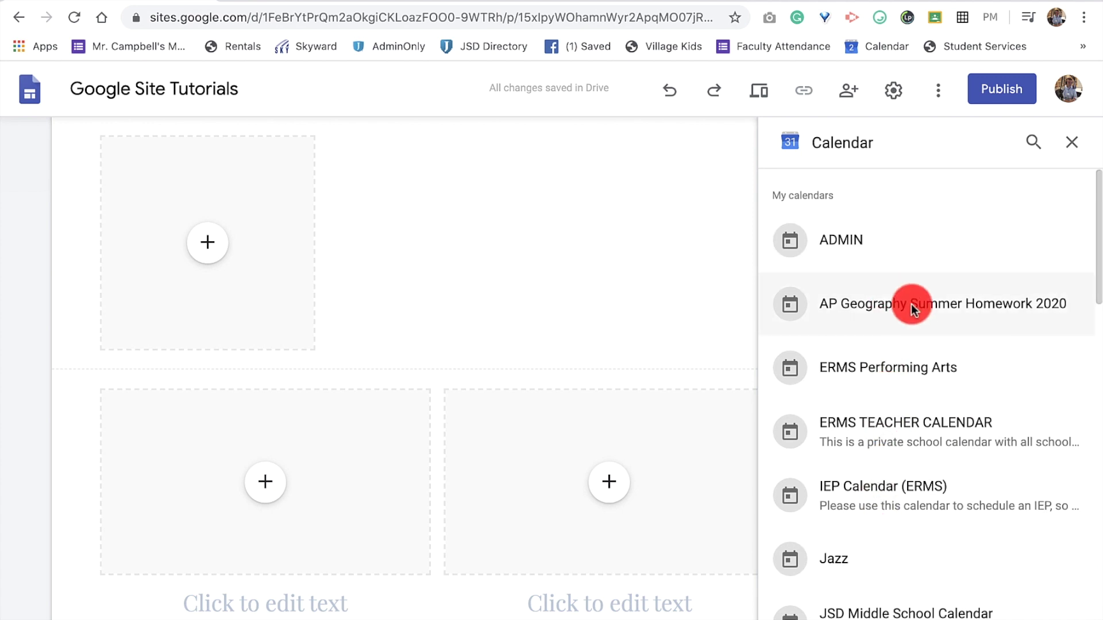
{"action": "scroll", "coordinate": [911, 304], "scroll_direction": "down", "scroll_amount": 2}
{"action": "left_click", "coordinate": [873, 488]}
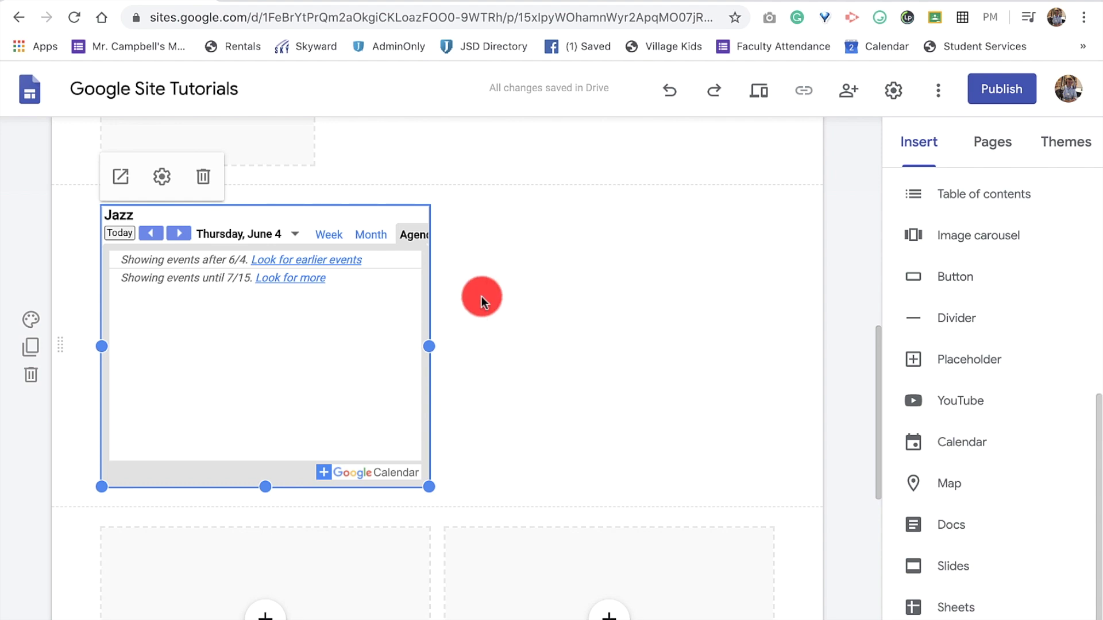
{"action": "left_click", "coordinate": [202, 177]}
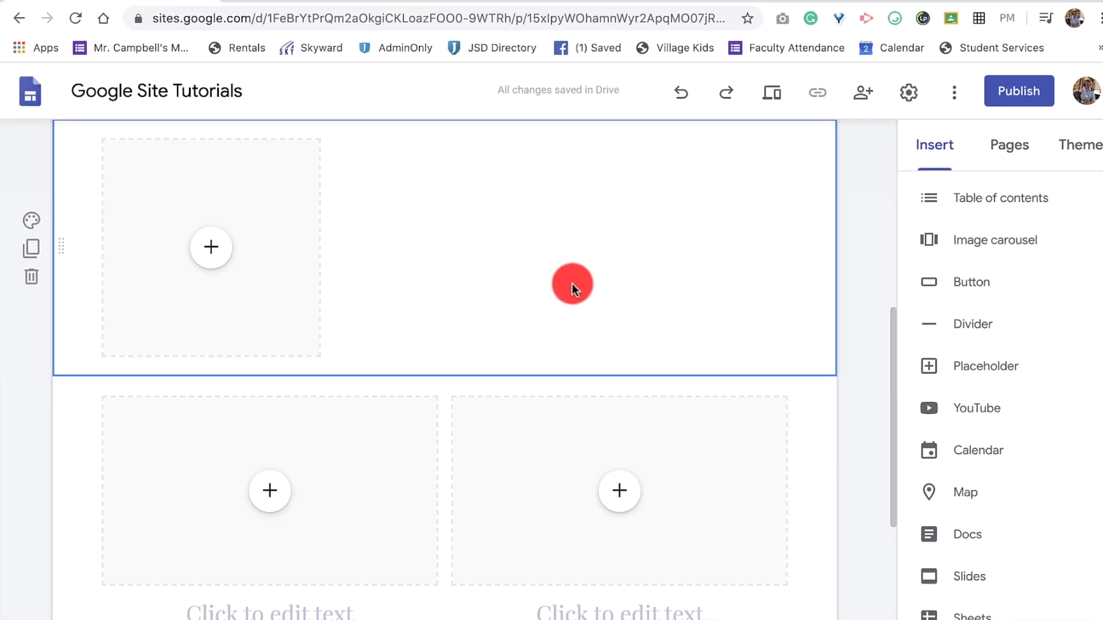
- Look through the recent files offered for inserting charts and forms, and close both lists without inserting anything
{"action": "scroll", "coordinate": [861, 415], "scroll_direction": "down", "scroll_amount": 1}
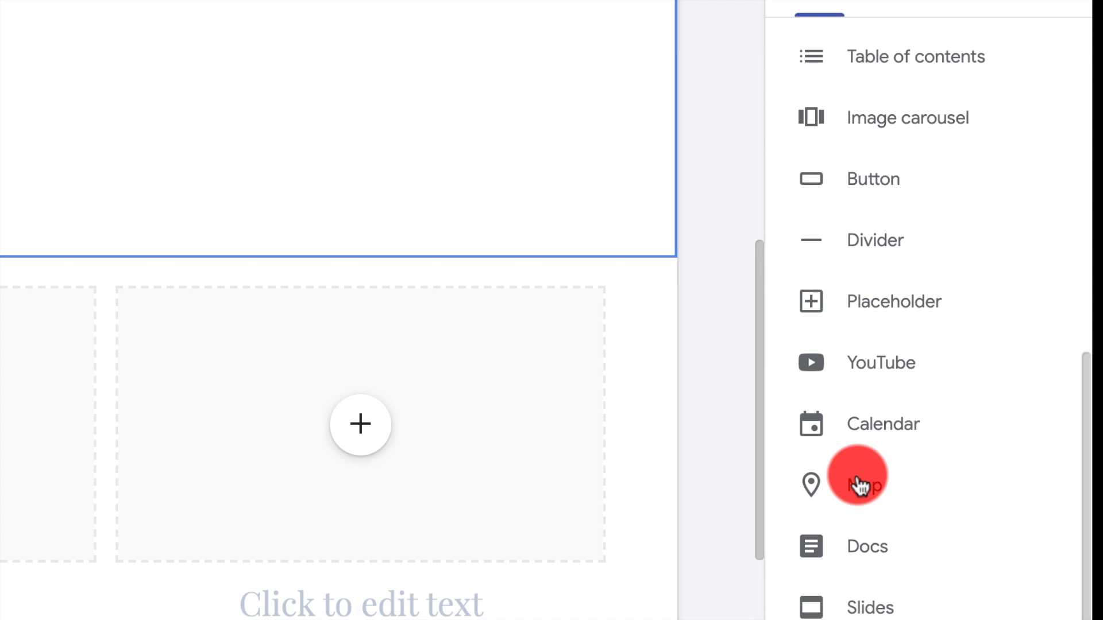
{"action": "scroll", "coordinate": [950, 493], "scroll_direction": "down", "scroll_amount": 1}
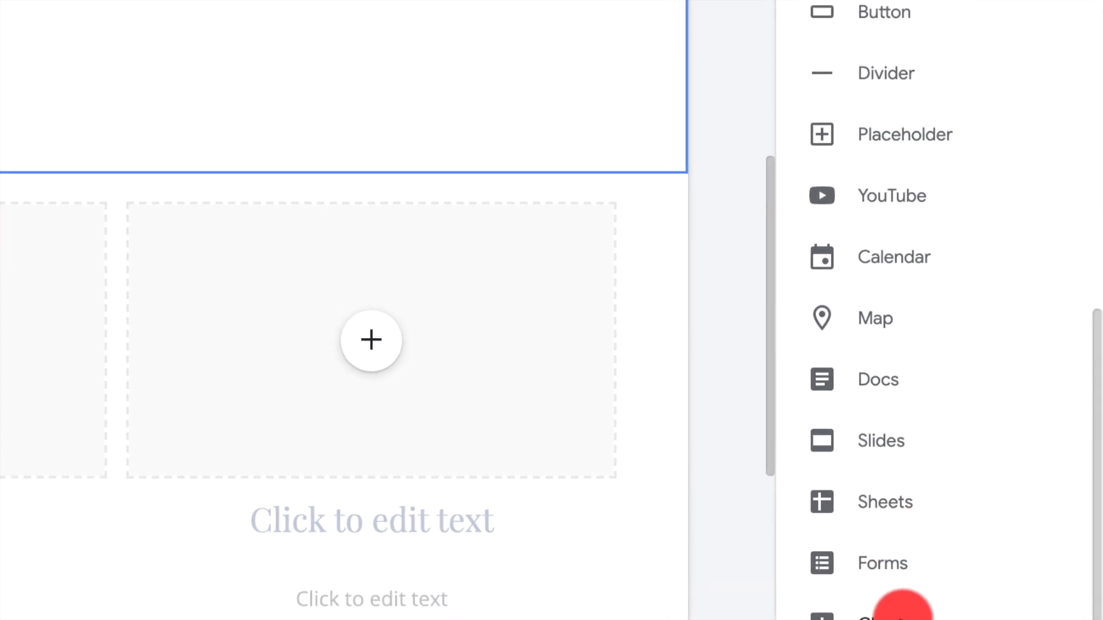
{"action": "left_click", "coordinate": [902, 610]}
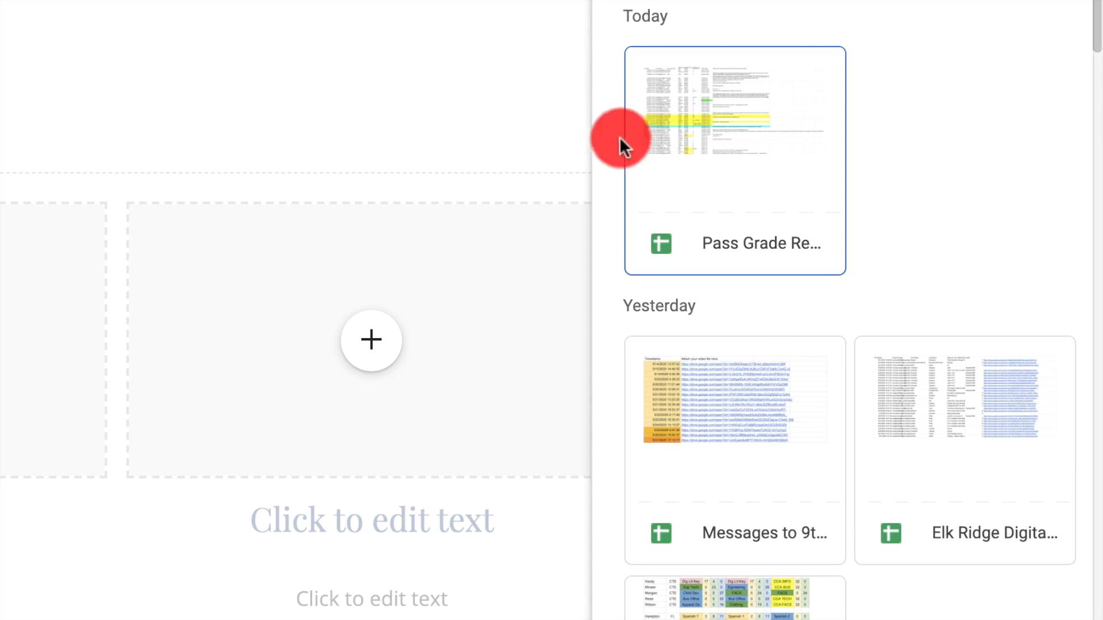
{"action": "scroll", "coordinate": [850, 390], "scroll_direction": "down", "scroll_amount": 6}
{"action": "scroll", "coordinate": [906, 369], "scroll_direction": "down", "scroll_amount": 7}
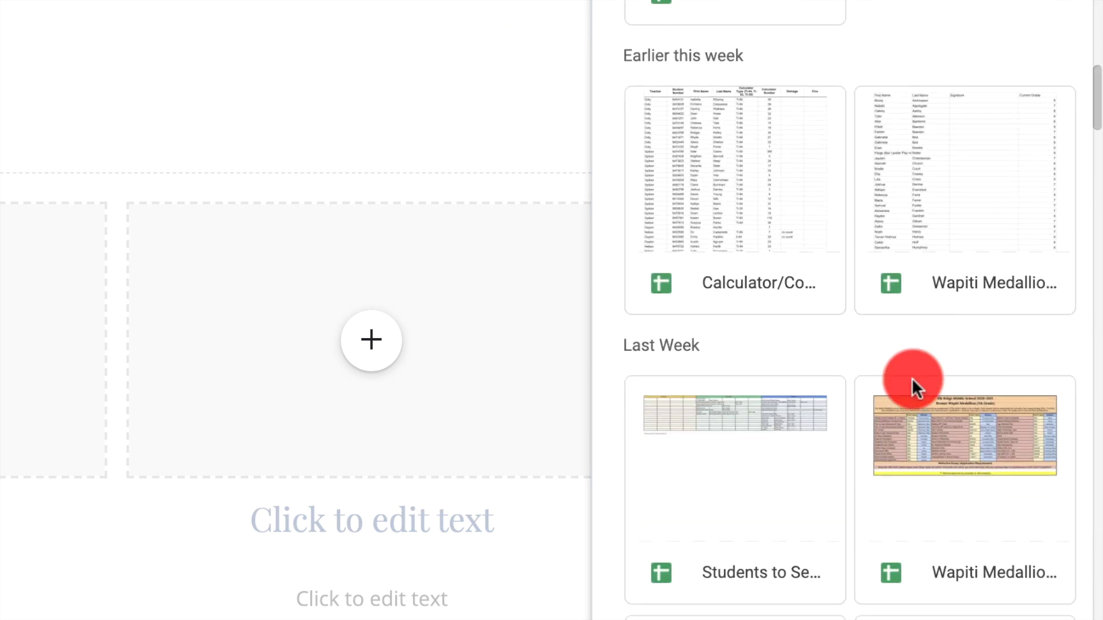
{"action": "scroll", "coordinate": [911, 379], "scroll_direction": "down", "scroll_amount": 8}
{"action": "scroll", "coordinate": [912, 379], "scroll_direction": "up", "scroll_amount": 10}
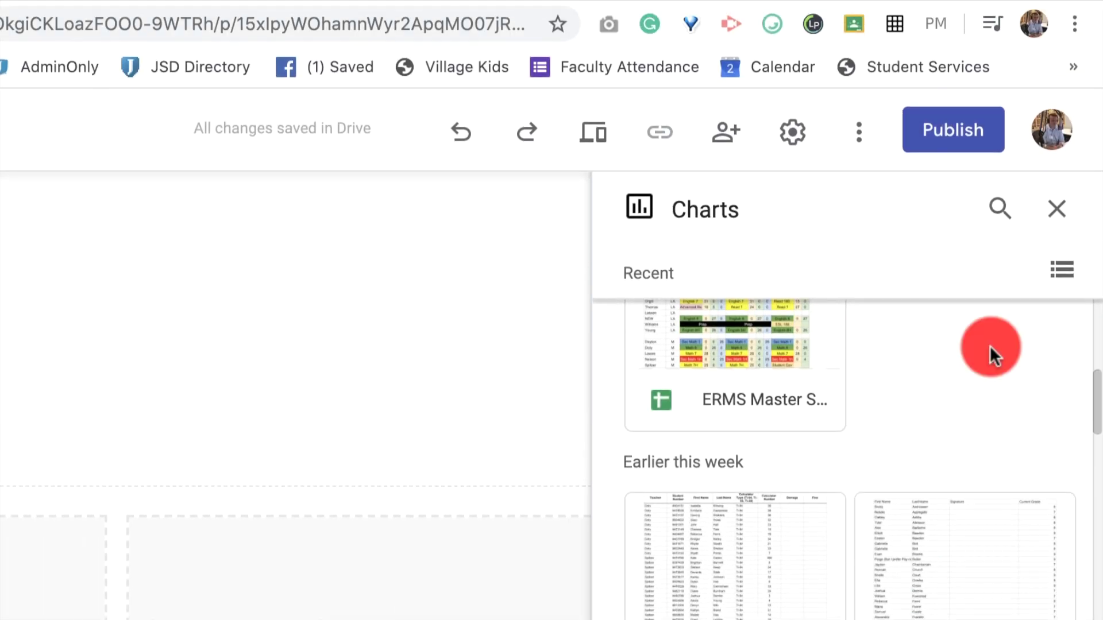
{"action": "left_click", "coordinate": [1056, 200]}
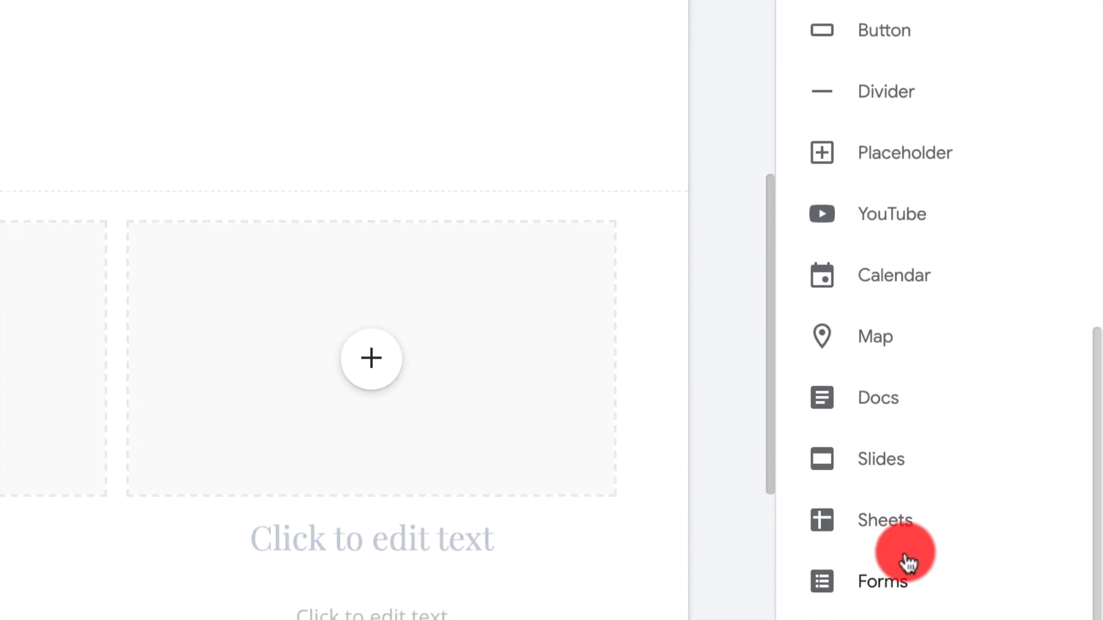
{"action": "left_click", "coordinate": [904, 589]}
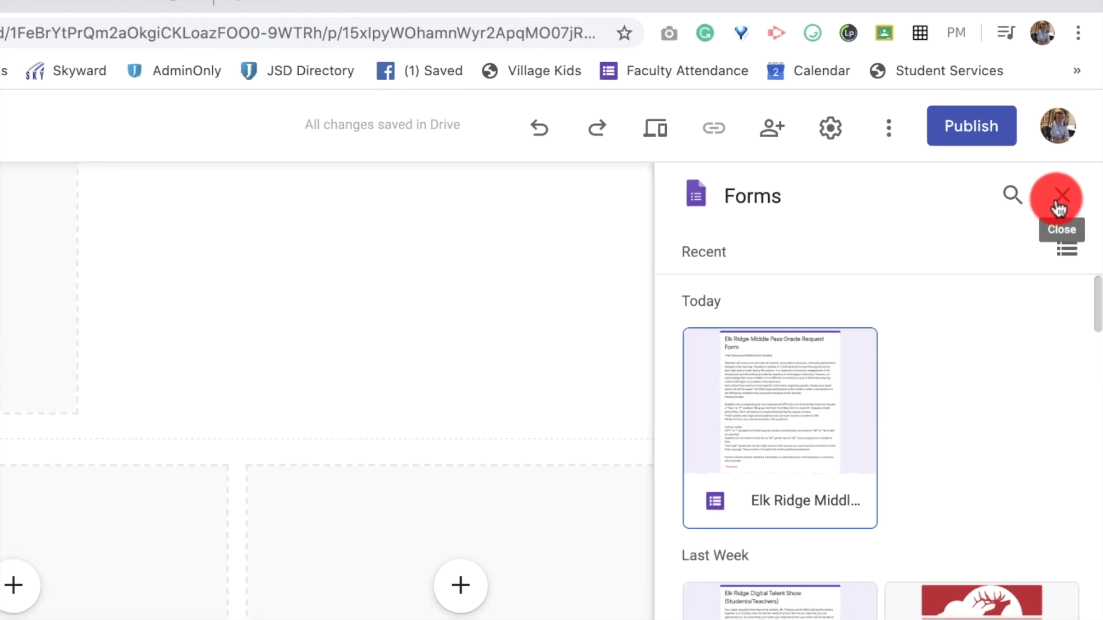
{"action": "left_click", "coordinate": [1060, 198]}
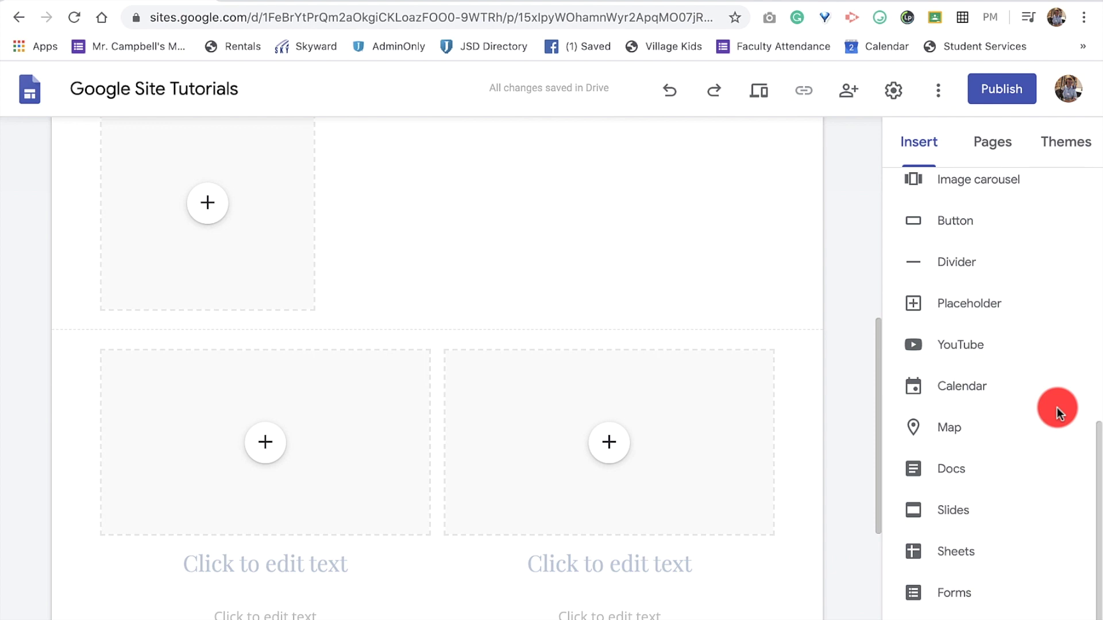
- Switch the "Personalize Your site" header text to the Normal text style and back to Title
{"action": "scroll", "coordinate": [699, 350], "scroll_direction": "up", "scroll_amount": 10}
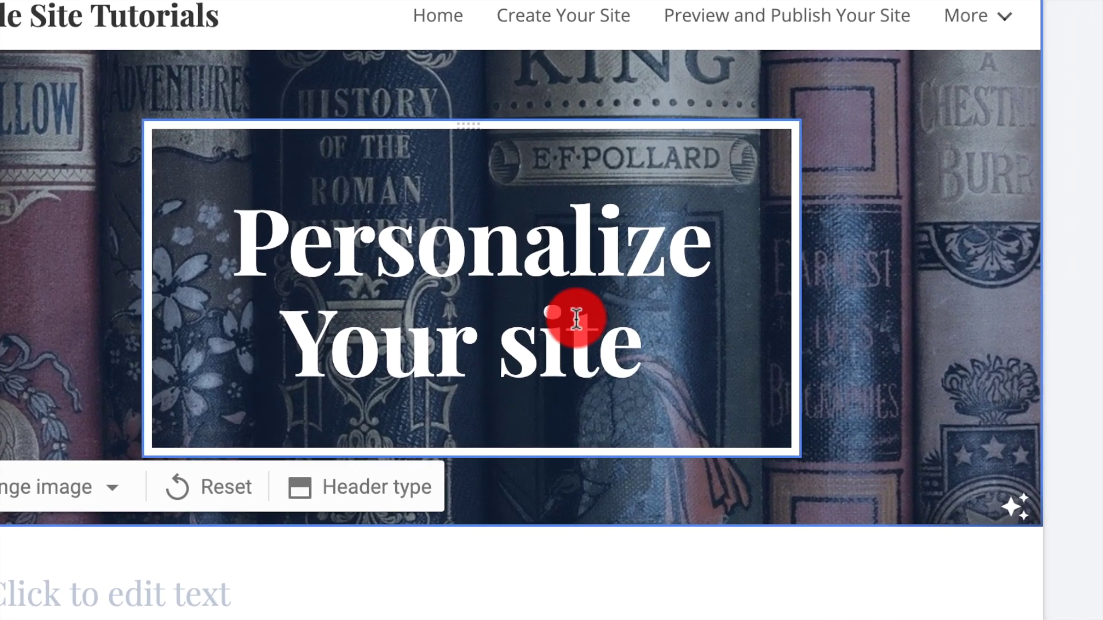
{"action": "double_click", "coordinate": [508, 353]}
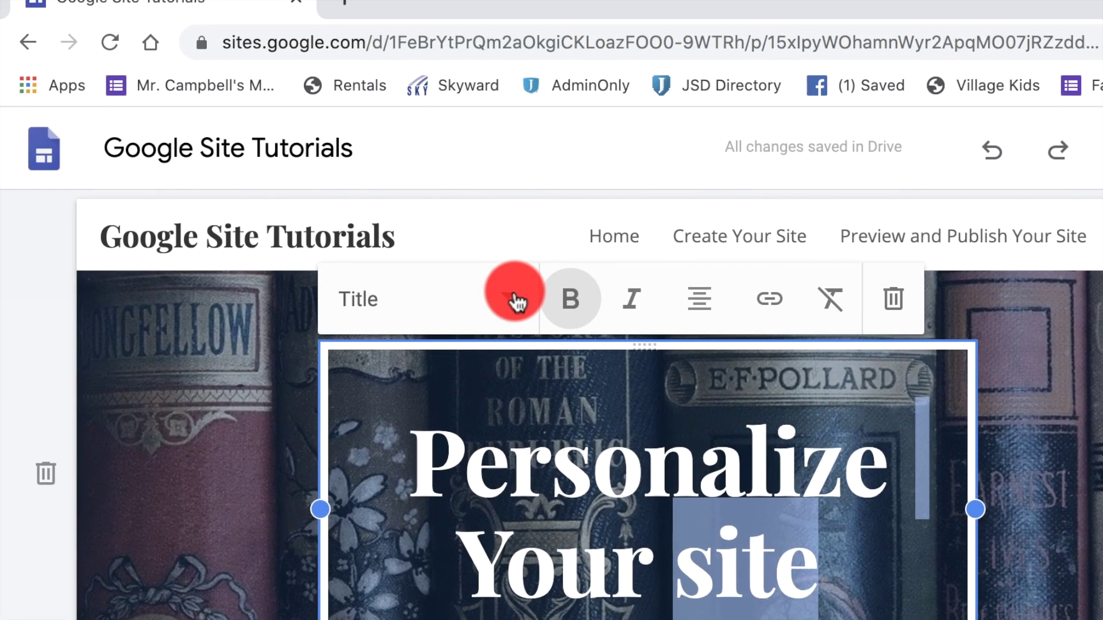
{"action": "left_click", "coordinate": [339, 81]}
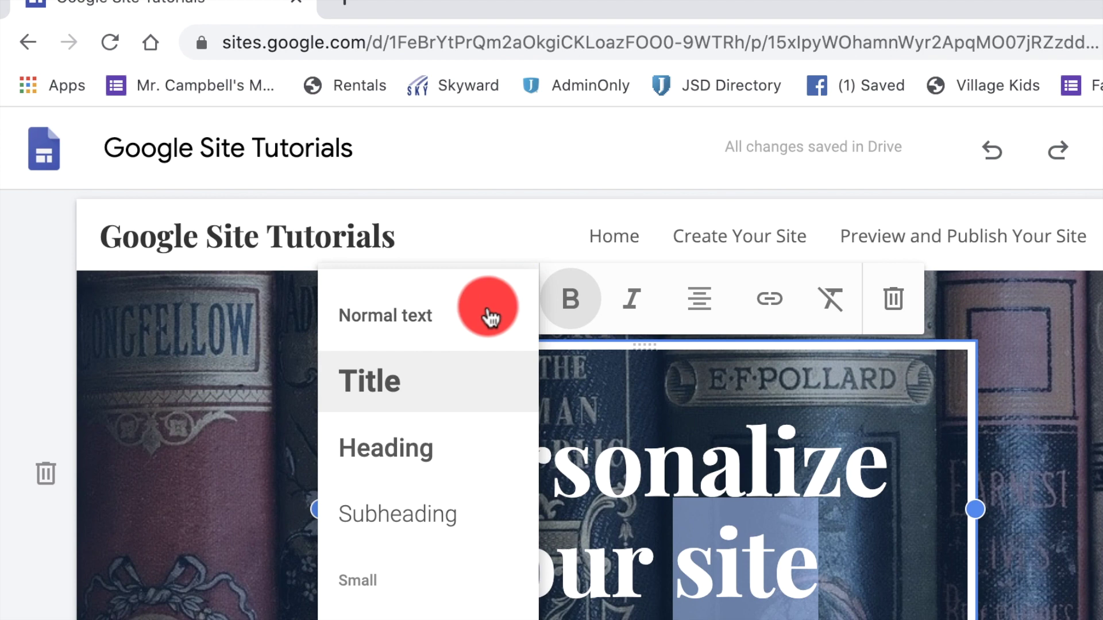
{"action": "left_click", "coordinate": [449, 318]}
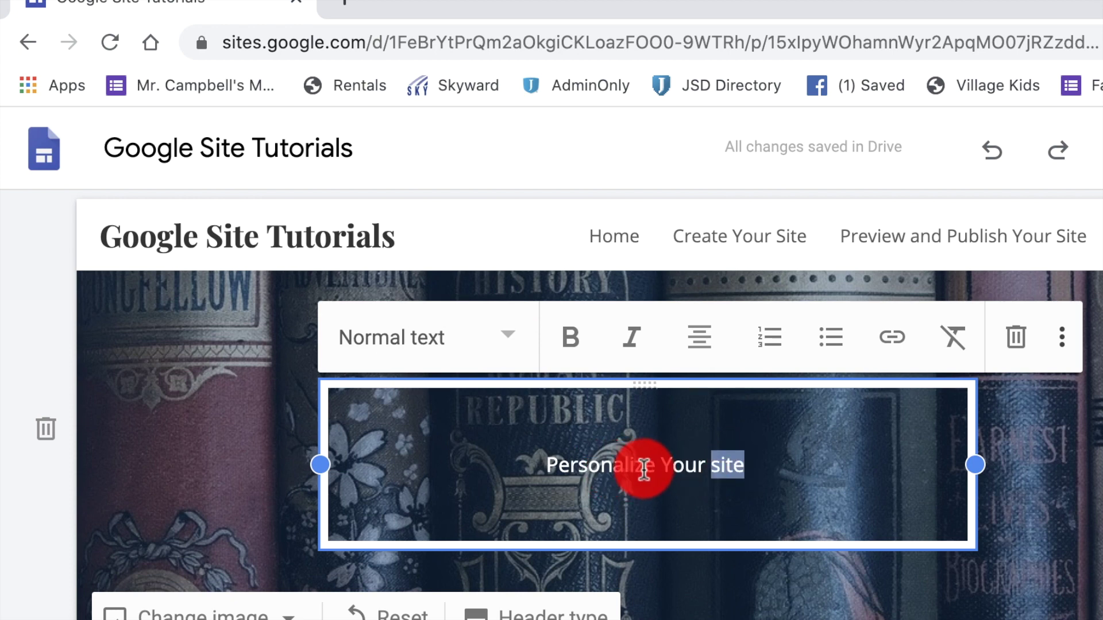
{"action": "left_click", "coordinate": [513, 333]}
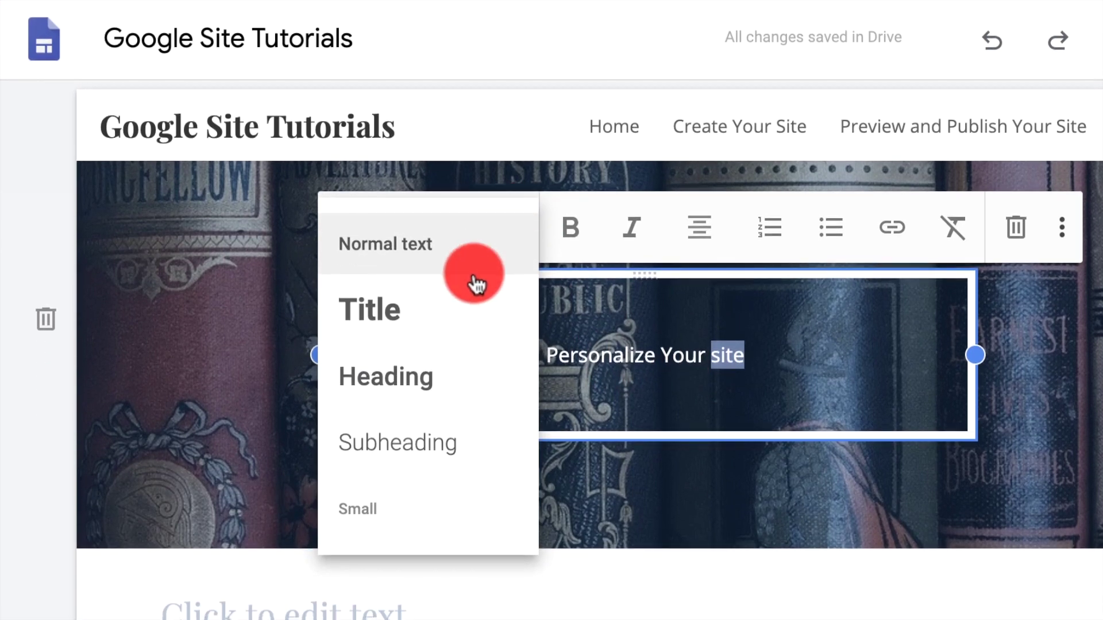
{"action": "left_click", "coordinate": [460, 305]}
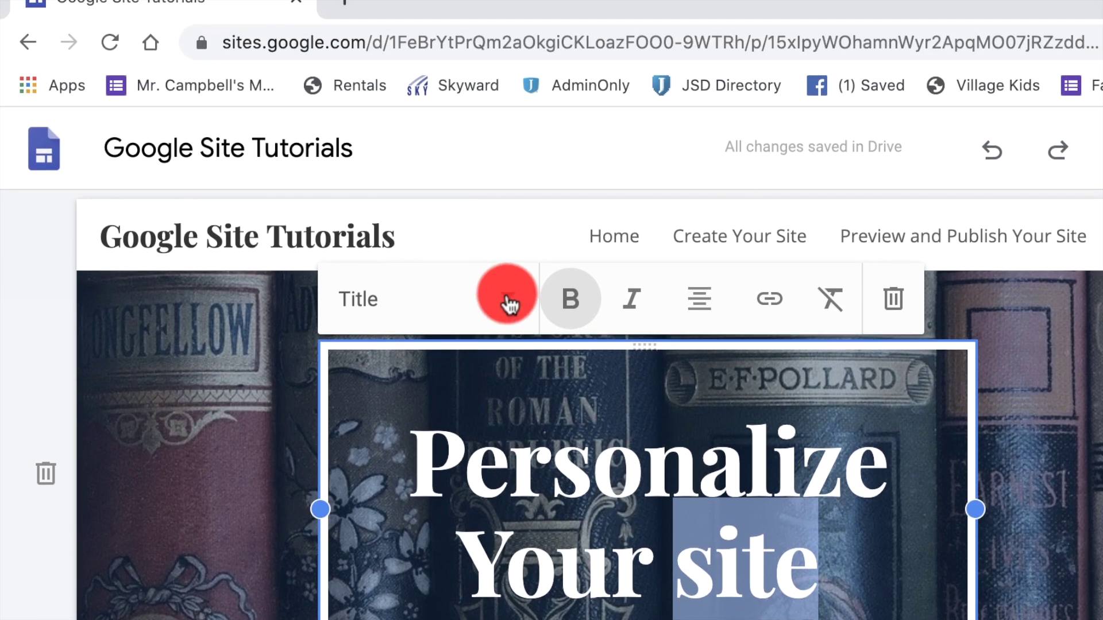
{"action": "left_click", "coordinate": [505, 187]}
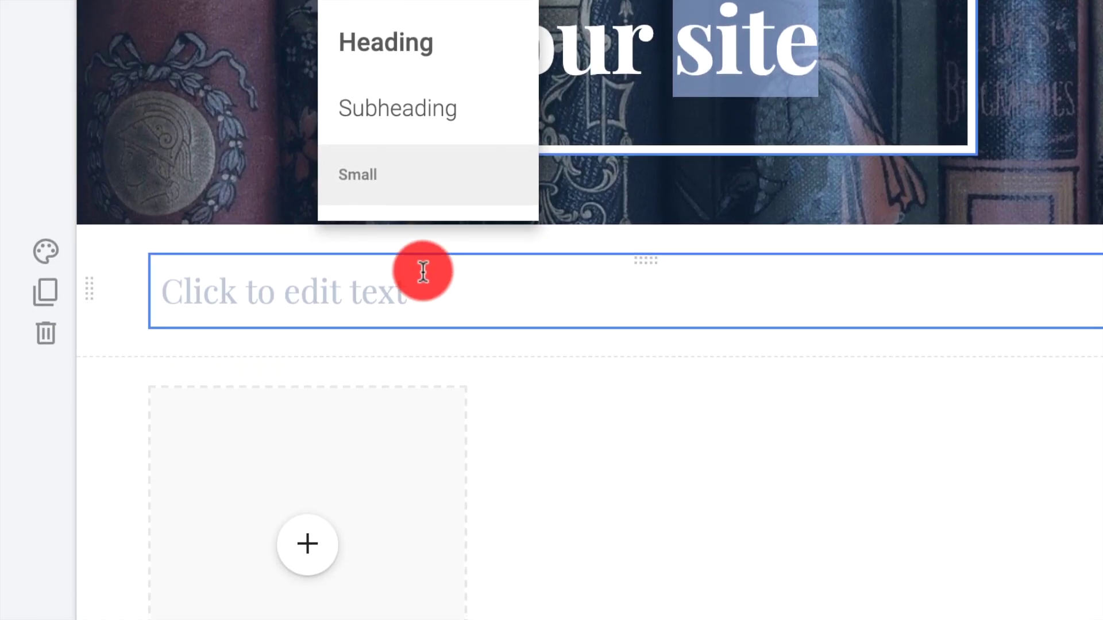
{"action": "left_click", "coordinate": [424, 412]}
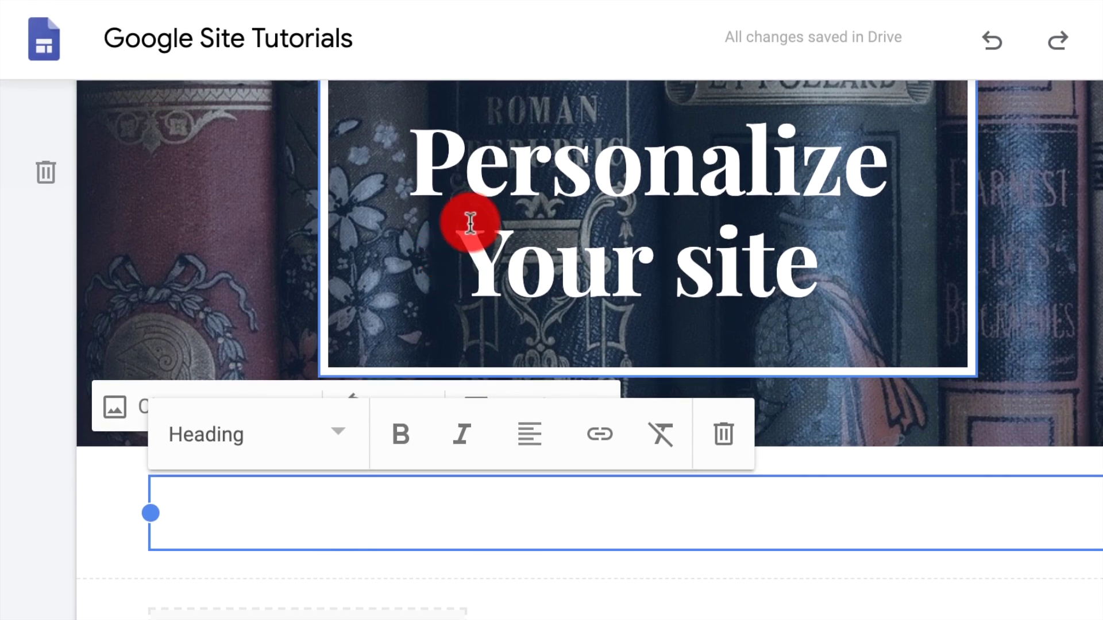
{"action": "left_click", "coordinate": [497, 197]}
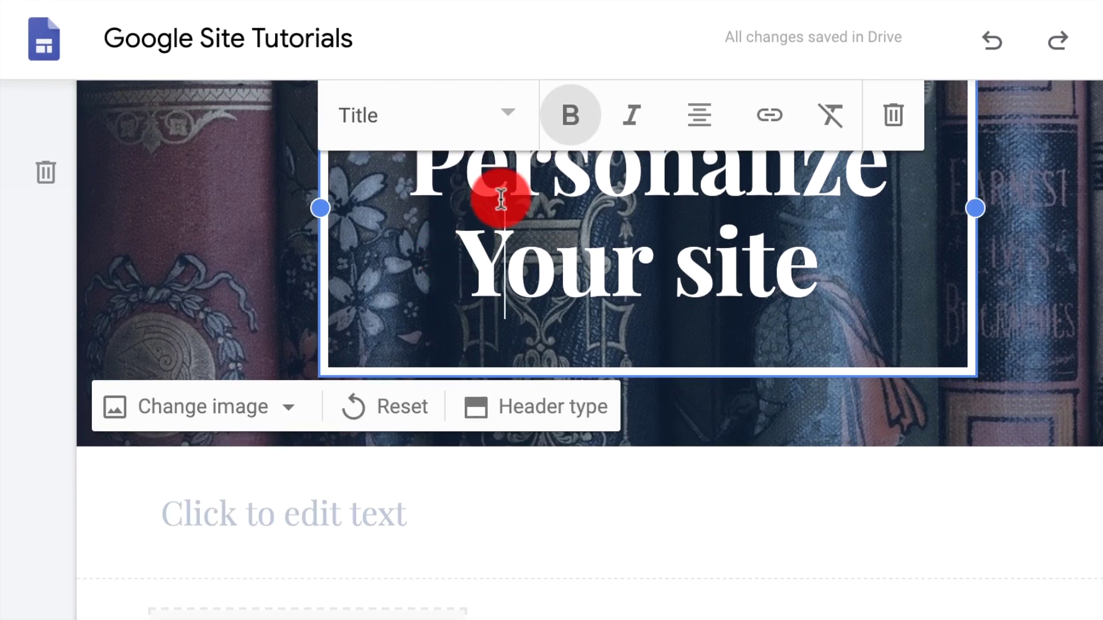
- Apply the Title style to the empty text block below the header and enter "This is a title"
{"action": "left_click", "coordinate": [458, 500]}
{"action": "left_click", "coordinate": [345, 354]}
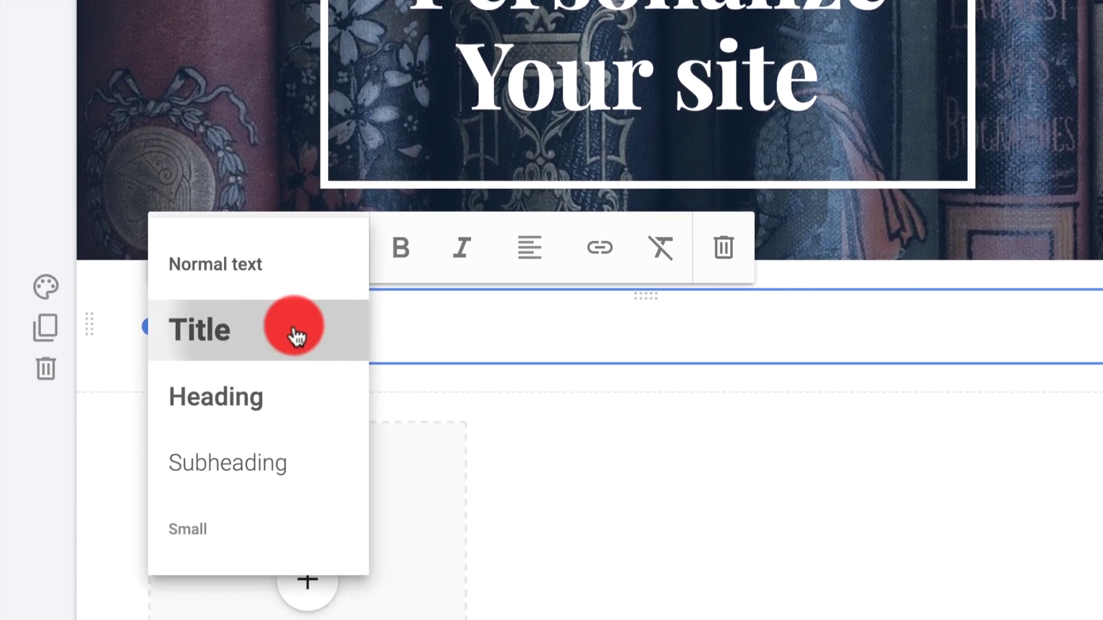
{"action": "left_click", "coordinate": [295, 336]}
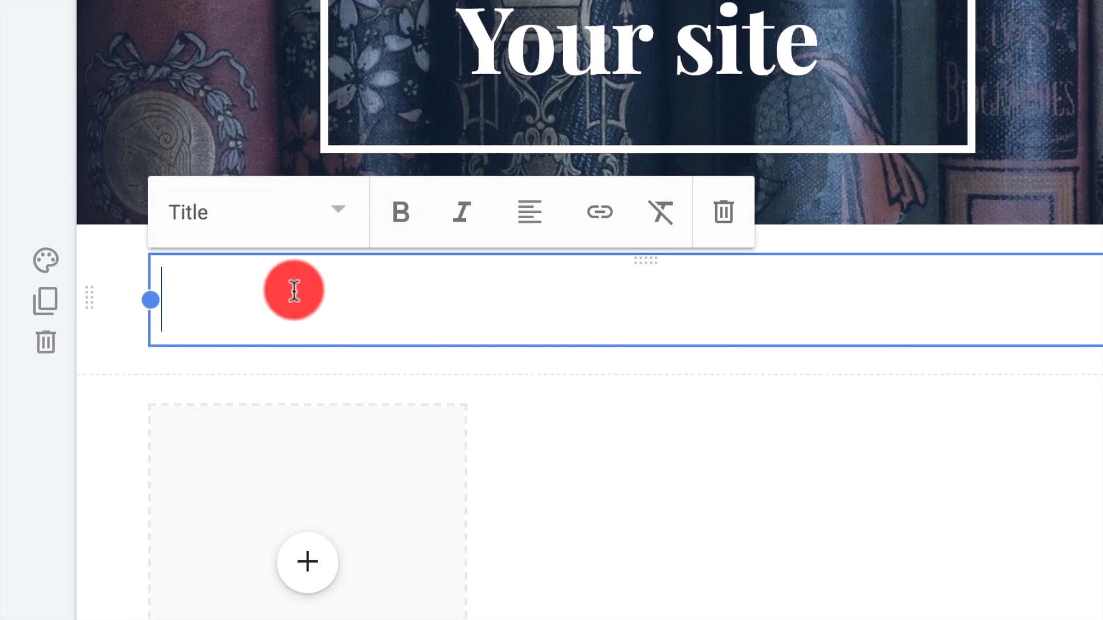
{"action": "type", "text": "This is a titl"}
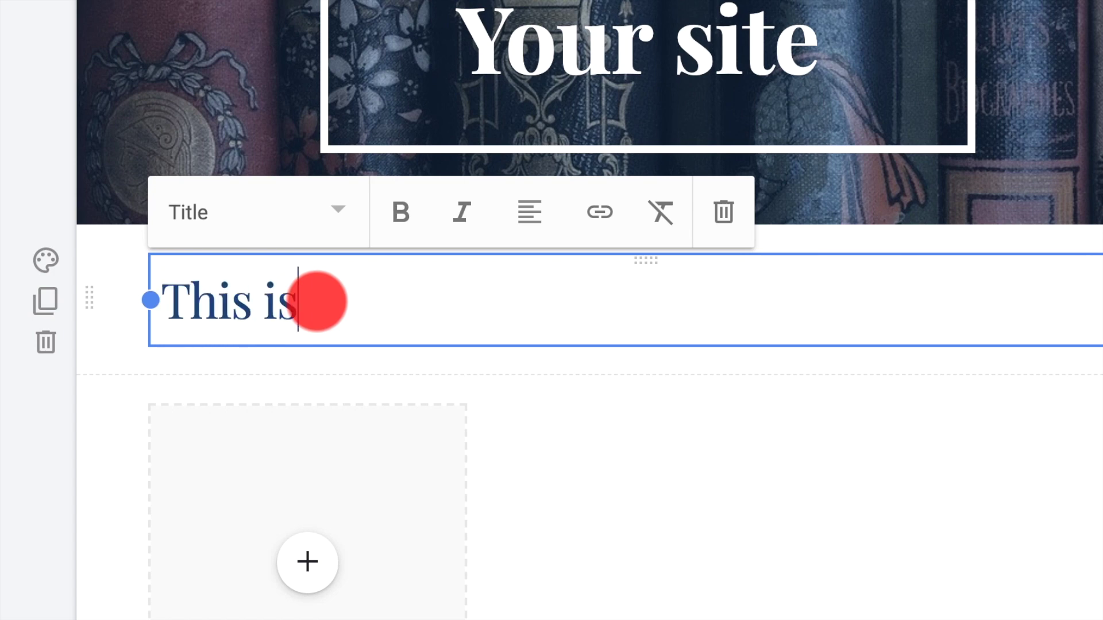
{"action": "type", "text": "e"}
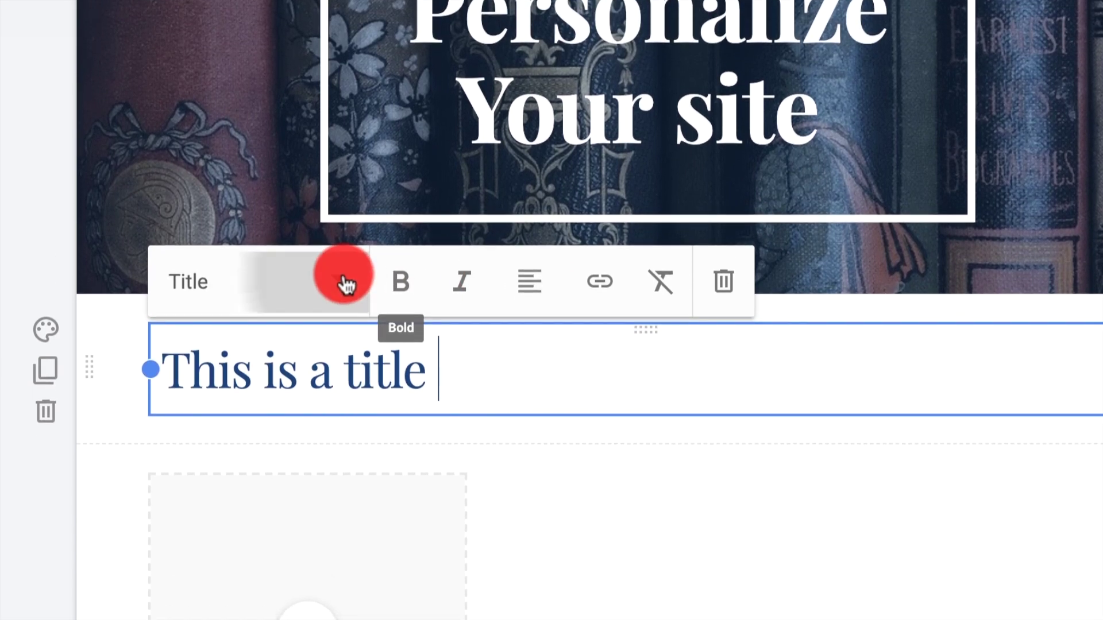
- Open the text style choices for the "This is a title" text block
{"action": "left_click", "coordinate": [341, 221]}
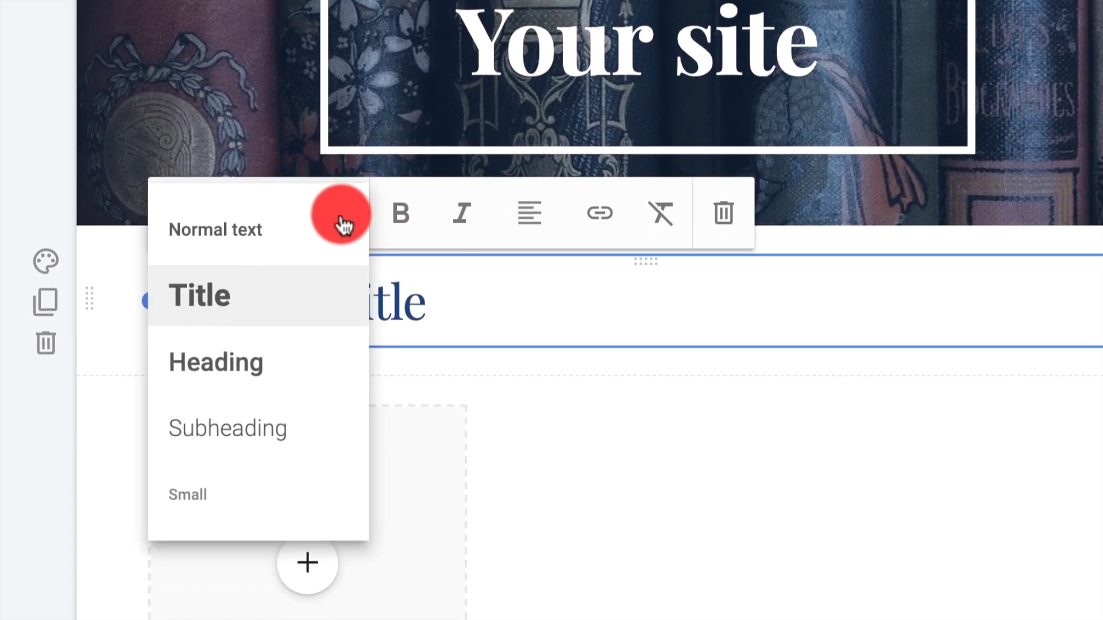
- Try the Heading, Subheading and Small text styles in turn on the "This is a title" text box
{"action": "left_click", "coordinate": [305, 357]}
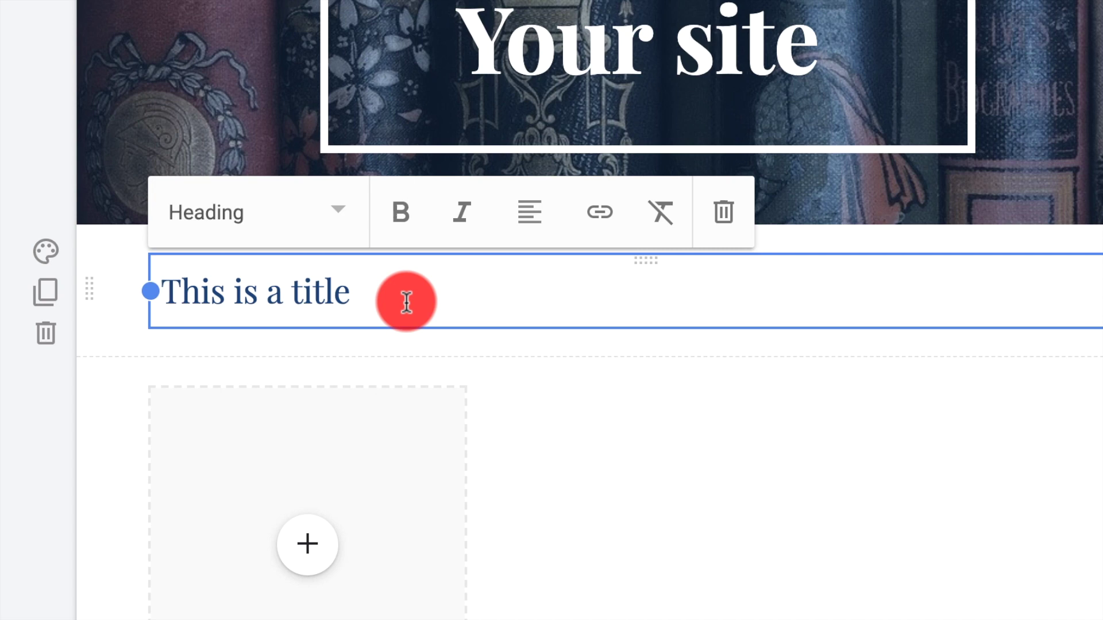
{"action": "left_click", "coordinate": [347, 323]}
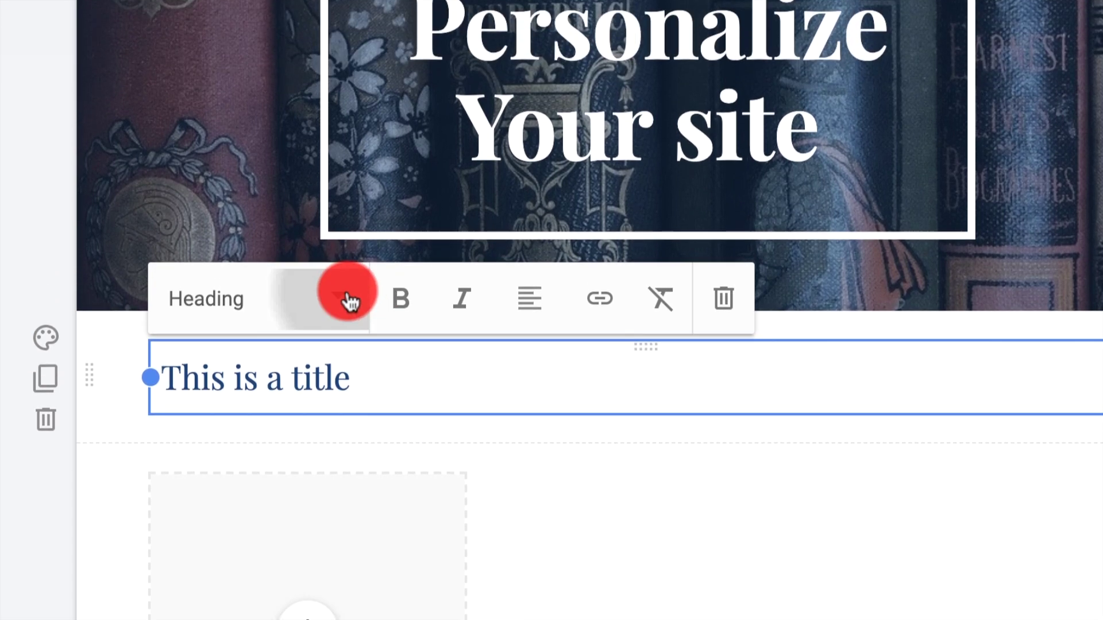
{"action": "left_click", "coordinate": [298, 539]}
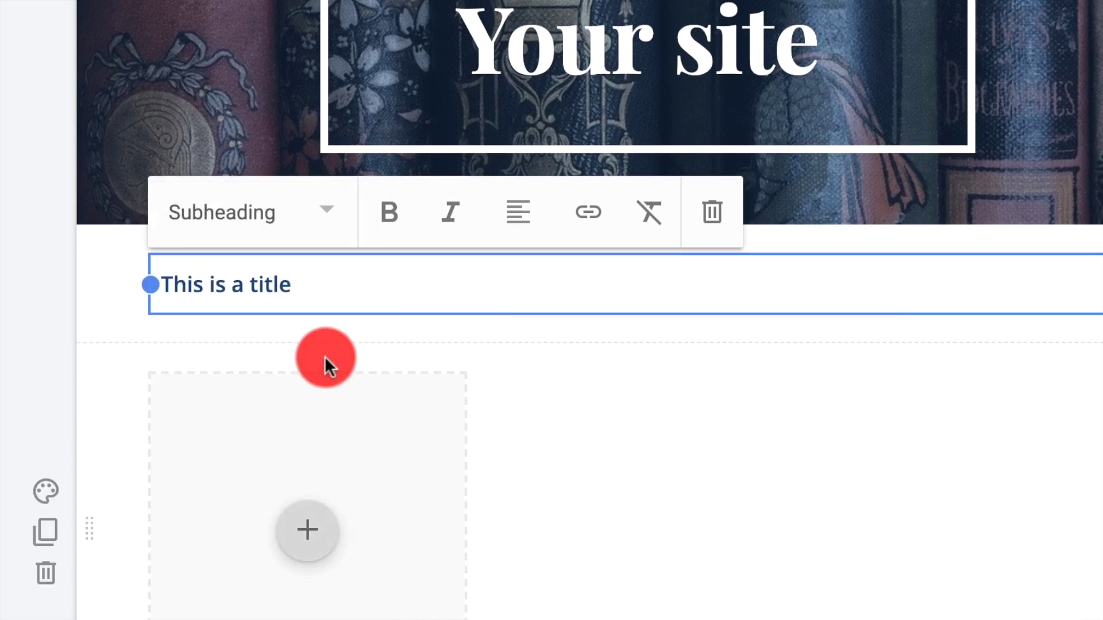
{"action": "left_click", "coordinate": [343, 321]}
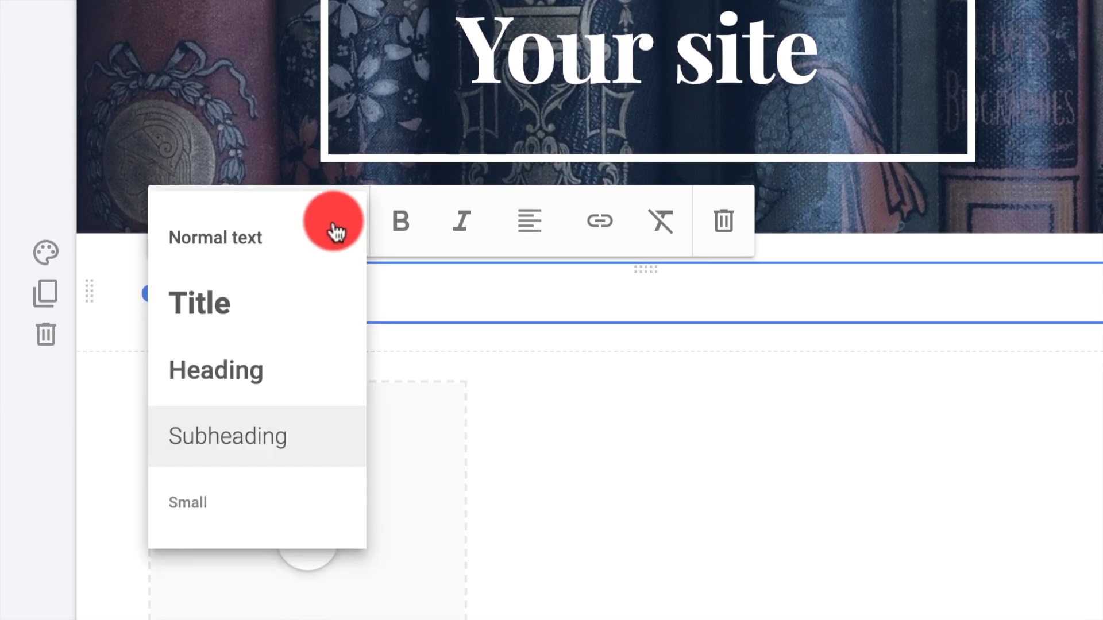
{"action": "left_click", "coordinate": [278, 582]}
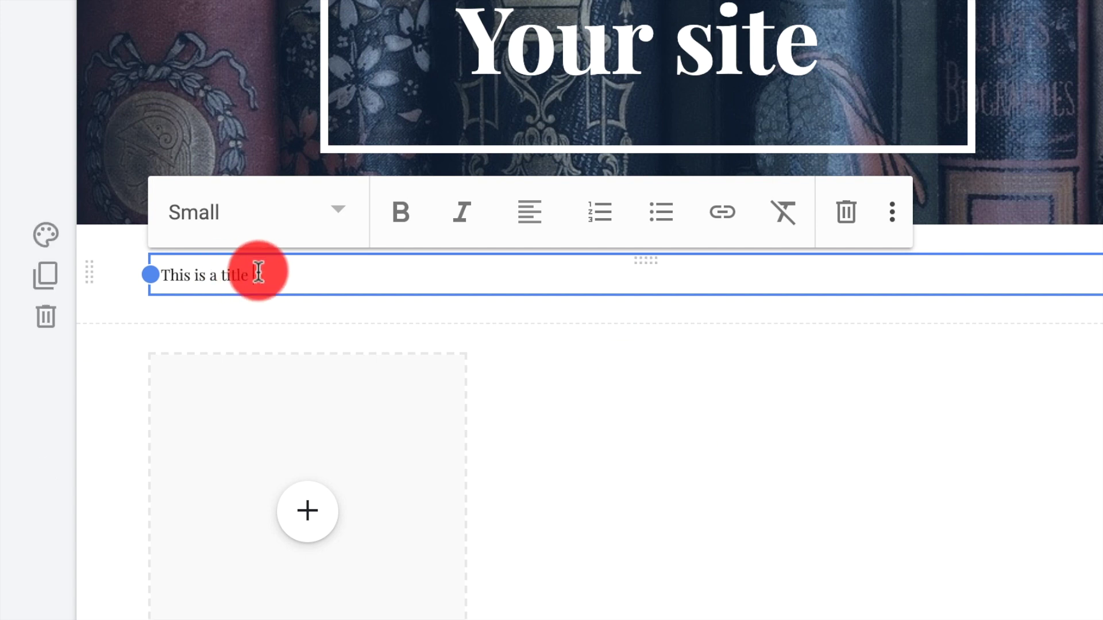
- Toggle bold off and back on for the whole "Personalize Your site" header title, and make it italic
{"action": "scroll", "coordinate": [298, 252], "scroll_direction": "up", "scroll_amount": 3}
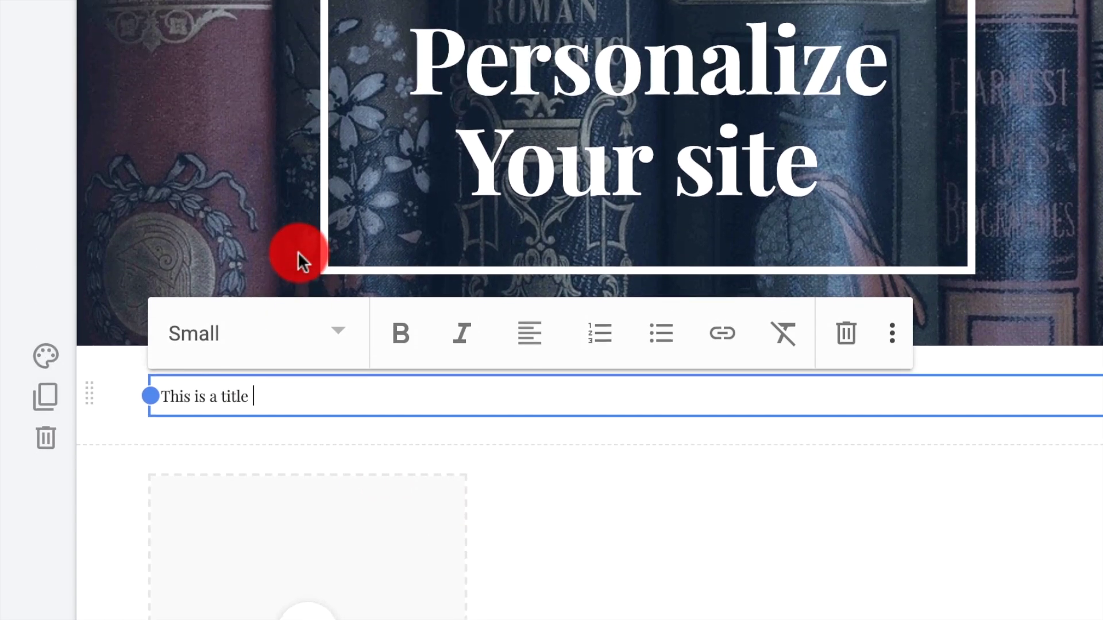
{"action": "scroll", "coordinate": [487, 432], "scroll_direction": "up", "scroll_amount": 3}
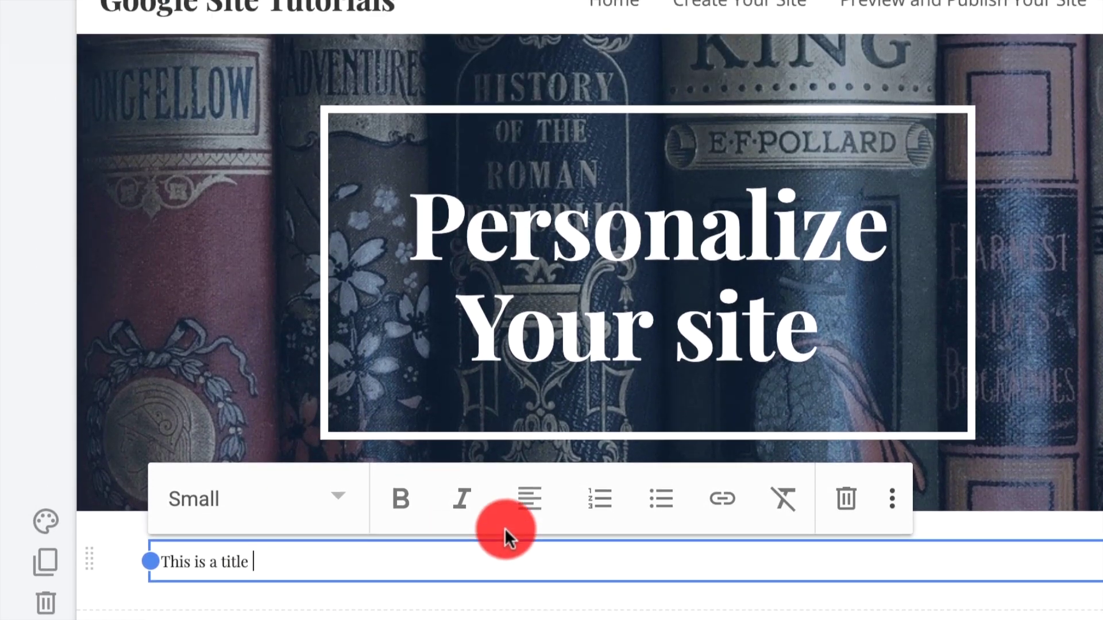
{"action": "double_click", "coordinate": [546, 330]}
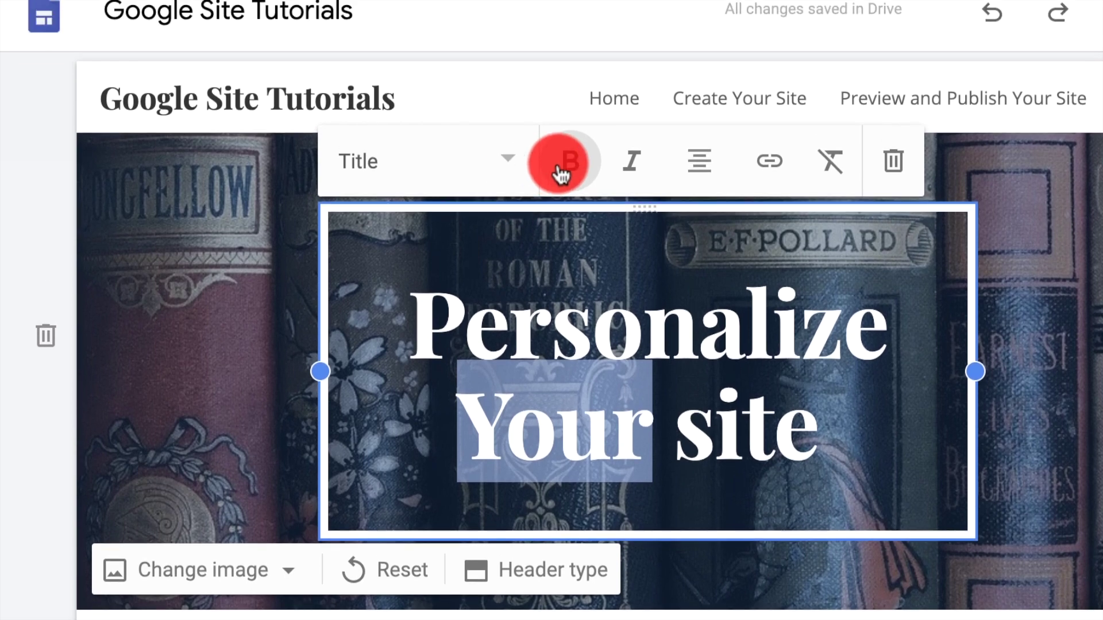
{"action": "left_click", "coordinate": [568, 80]}
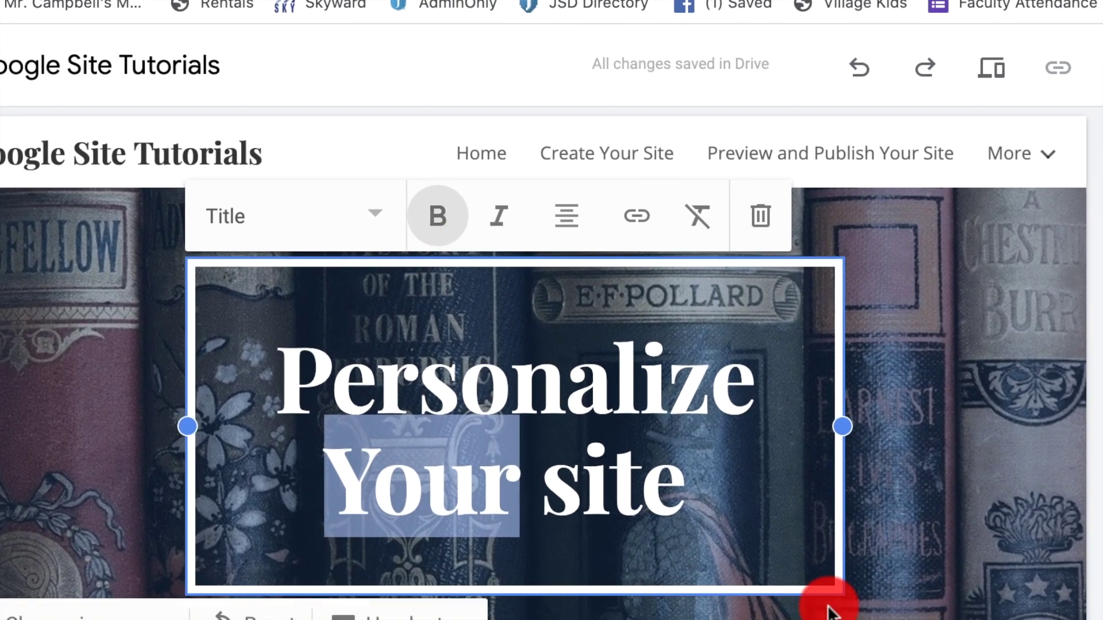
{"action": "left_click", "coordinate": [826, 560]}
{"action": "left_click_drag", "start_coordinate": [471, 338], "coordinate": [75, 239]}
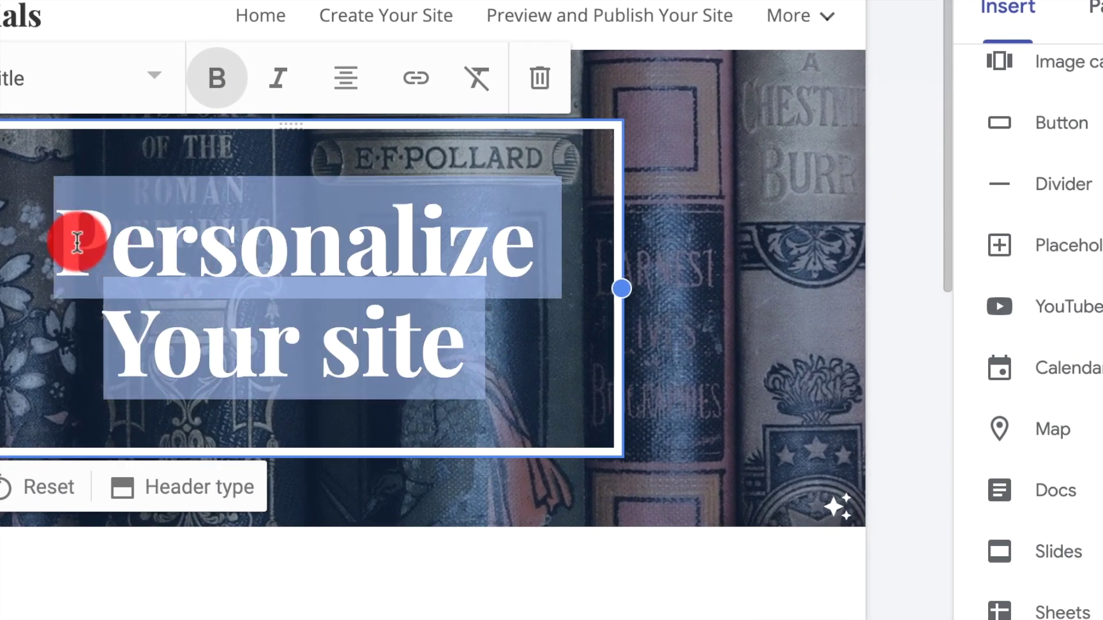
{"action": "left_click", "coordinate": [217, 77]}
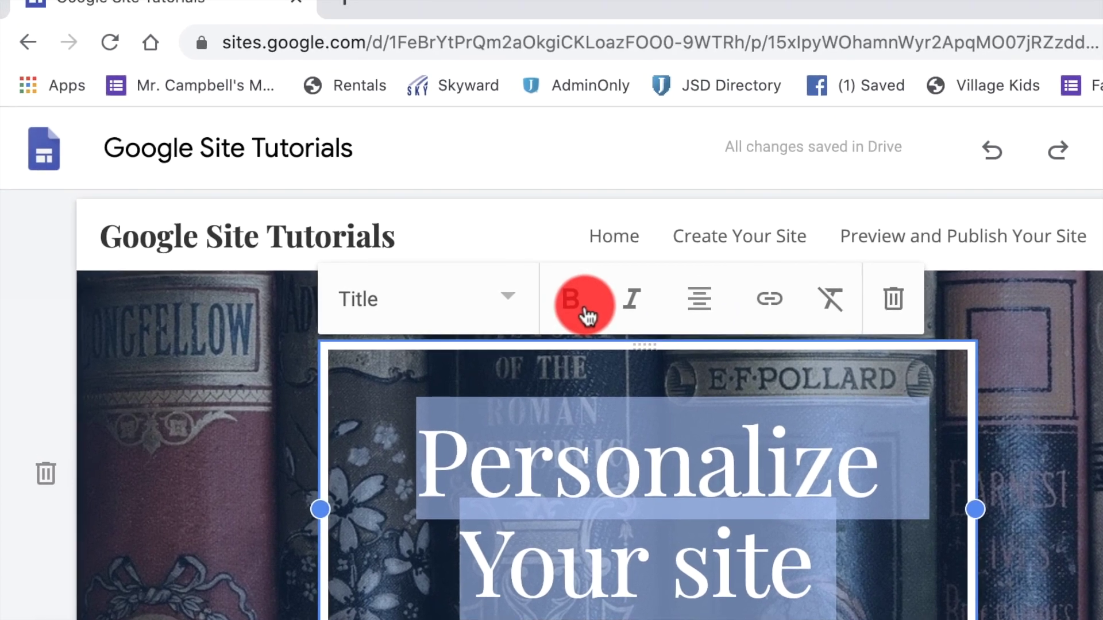
{"action": "left_click", "coordinate": [587, 315]}
{"action": "left_click", "coordinate": [622, 310]}
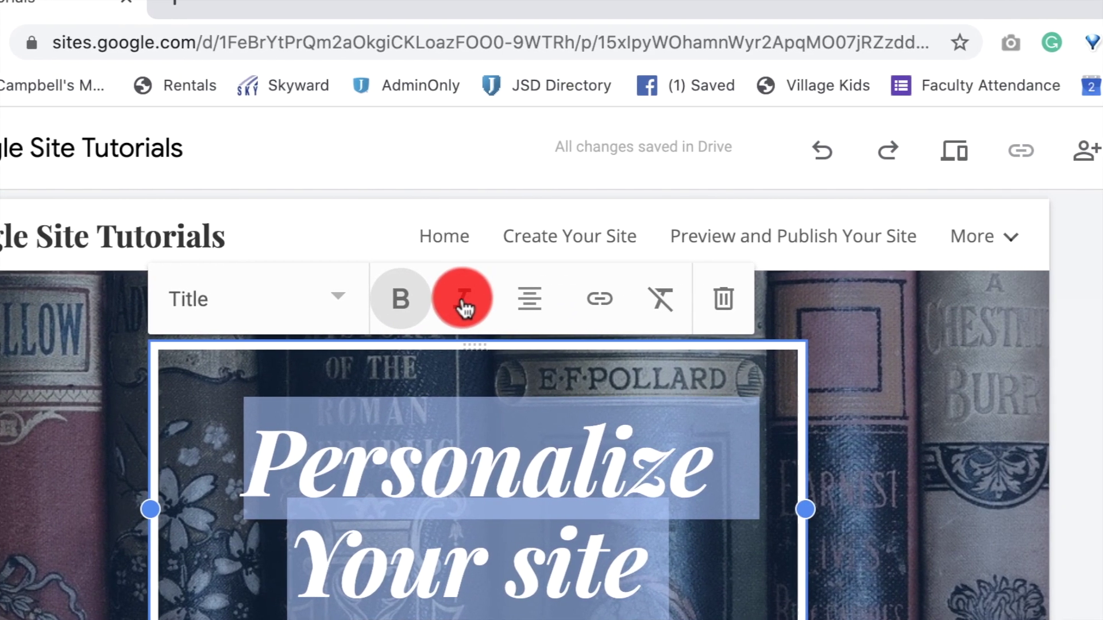
- Try left, right and justified alignment on the header title, and return it to centered
{"action": "left_click", "coordinate": [700, 299]}
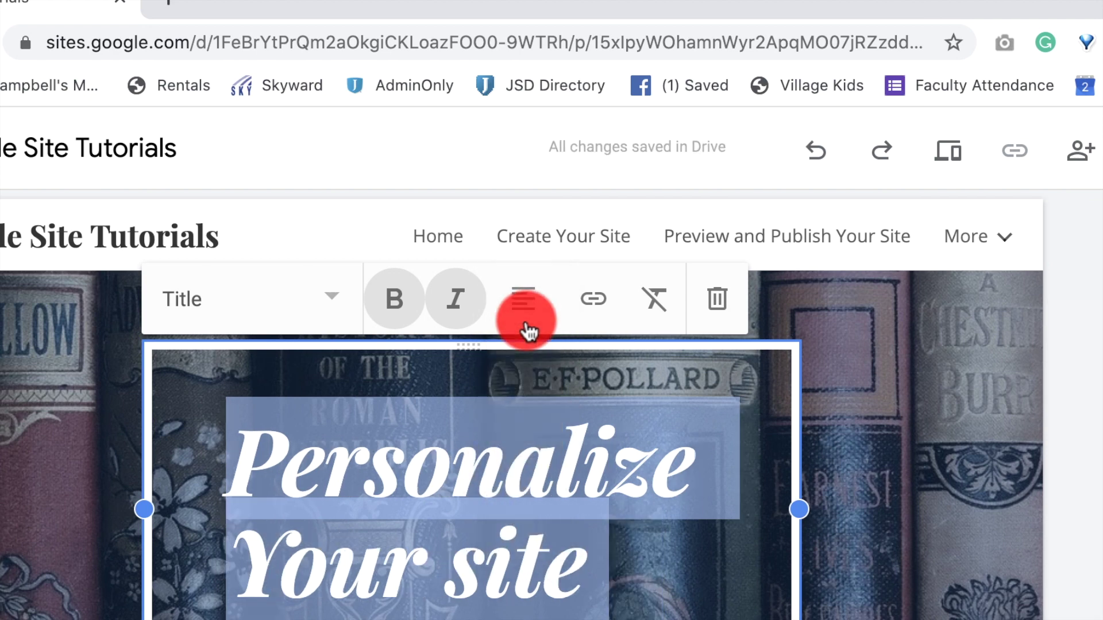
{"action": "left_click", "coordinate": [526, 325]}
{"action": "left_click", "coordinate": [534, 380]}
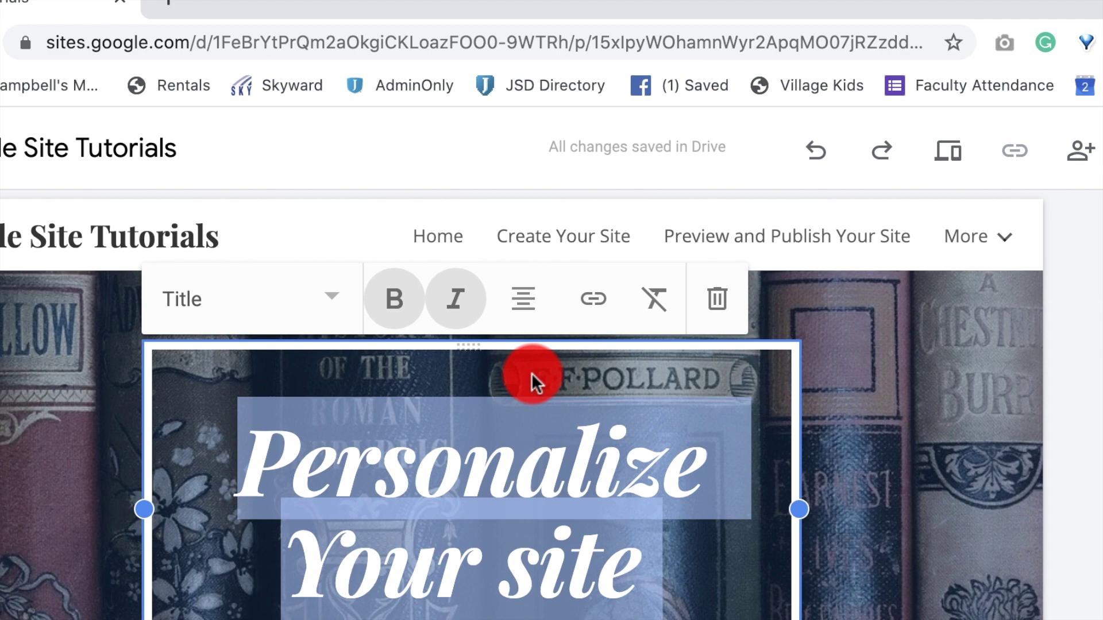
{"action": "left_click", "coordinate": [523, 298]}
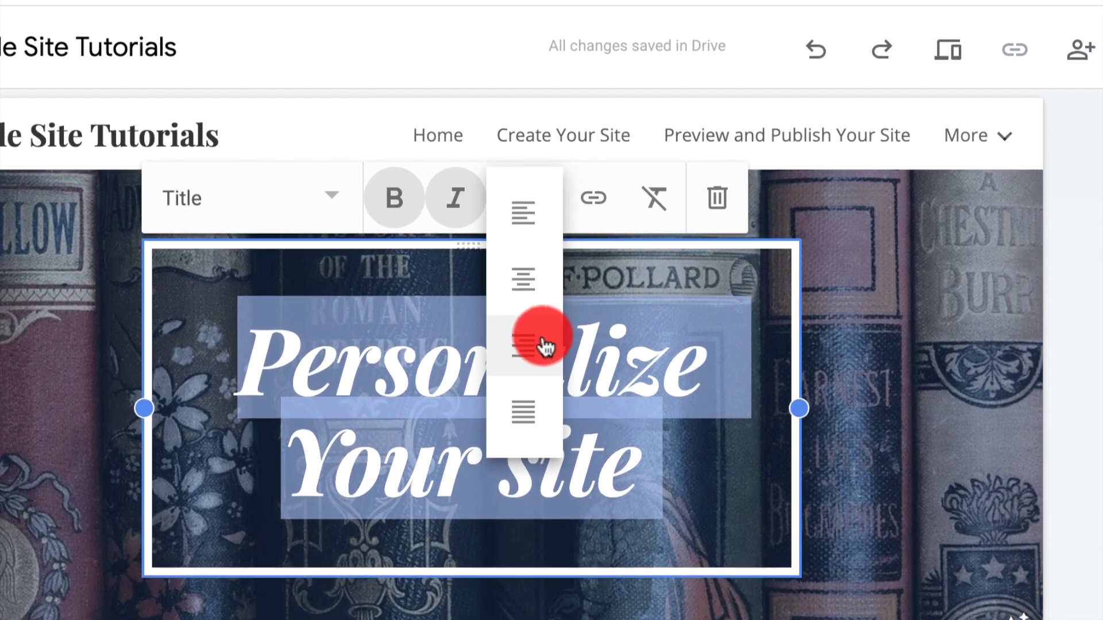
{"action": "left_click", "coordinate": [534, 347]}
{"action": "left_click", "coordinate": [526, 200]}
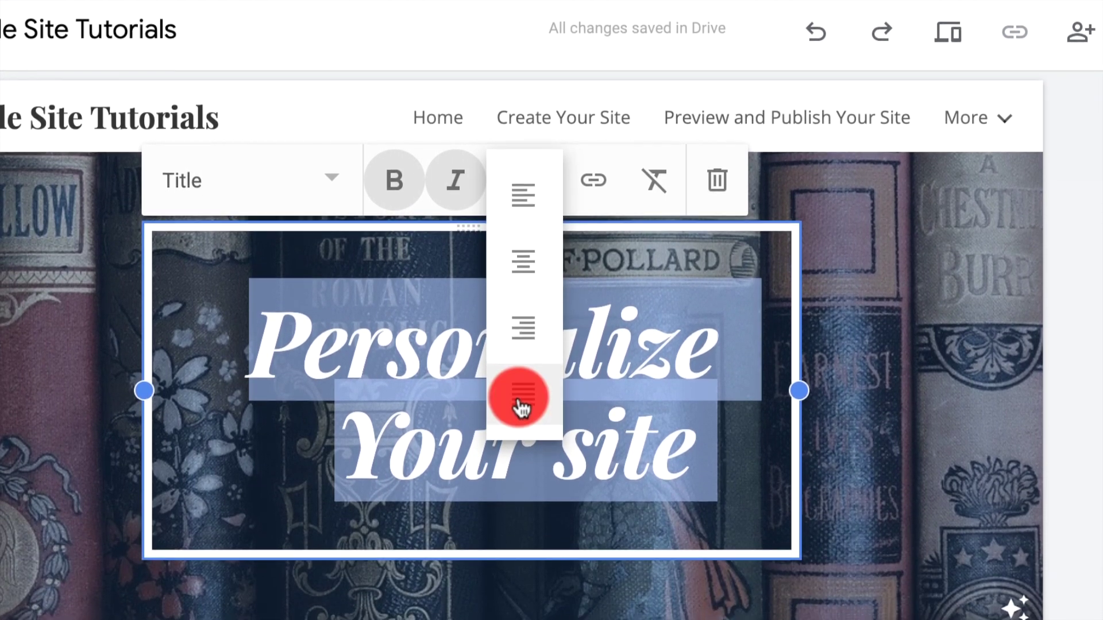
{"action": "left_click", "coordinate": [523, 428]}
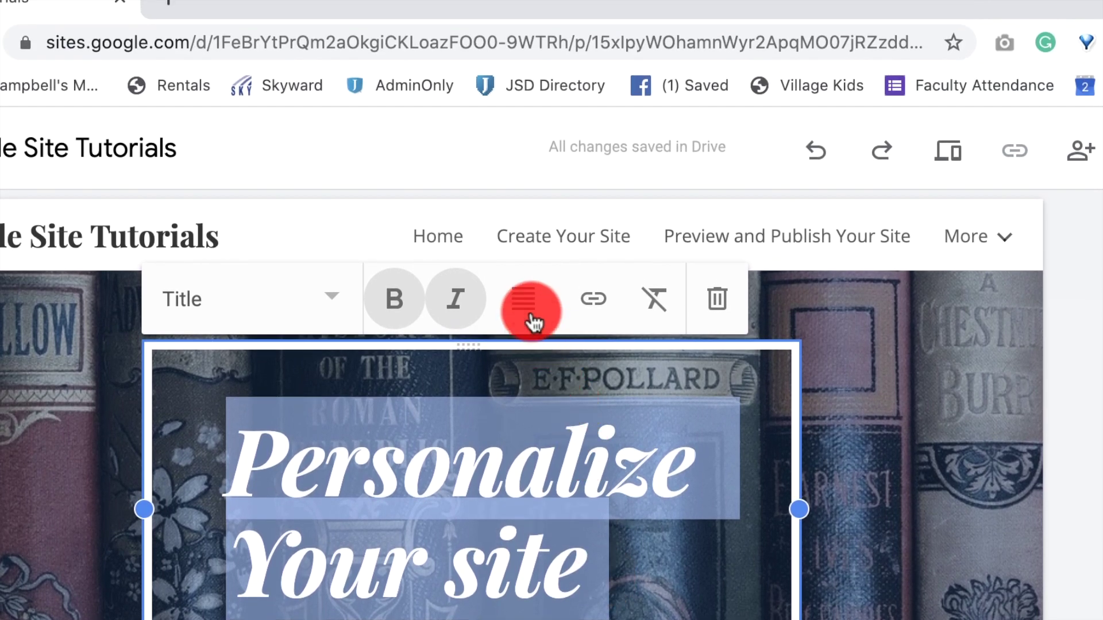
{"action": "left_click", "coordinate": [531, 317]}
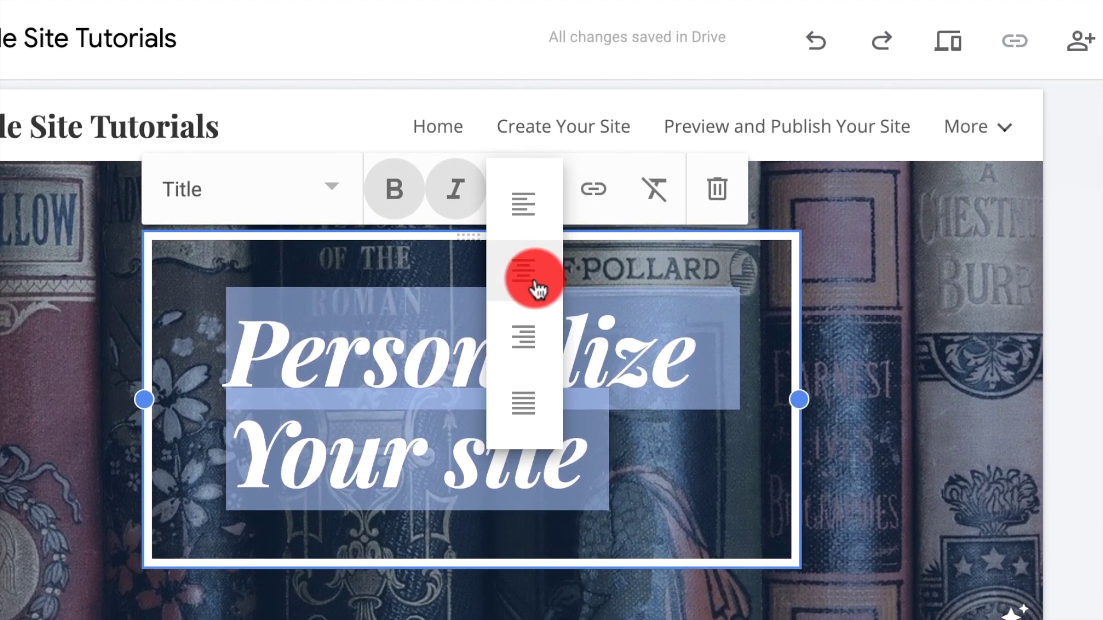
{"action": "left_click", "coordinate": [529, 382]}
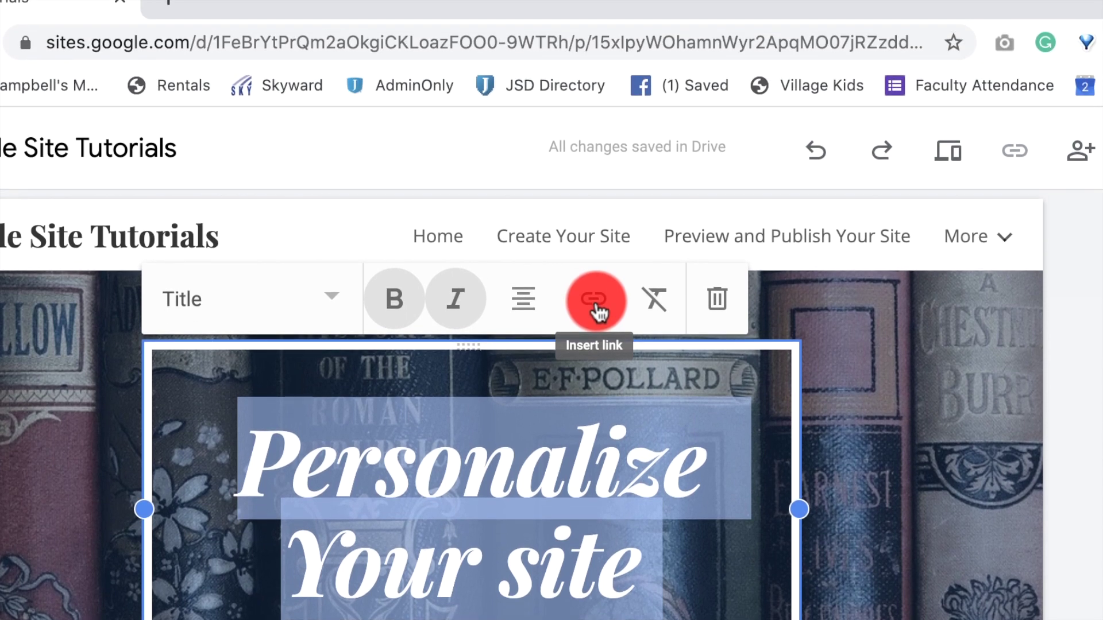
- Link the selected header title text to espn.com
{"action": "left_click", "coordinate": [595, 190]}
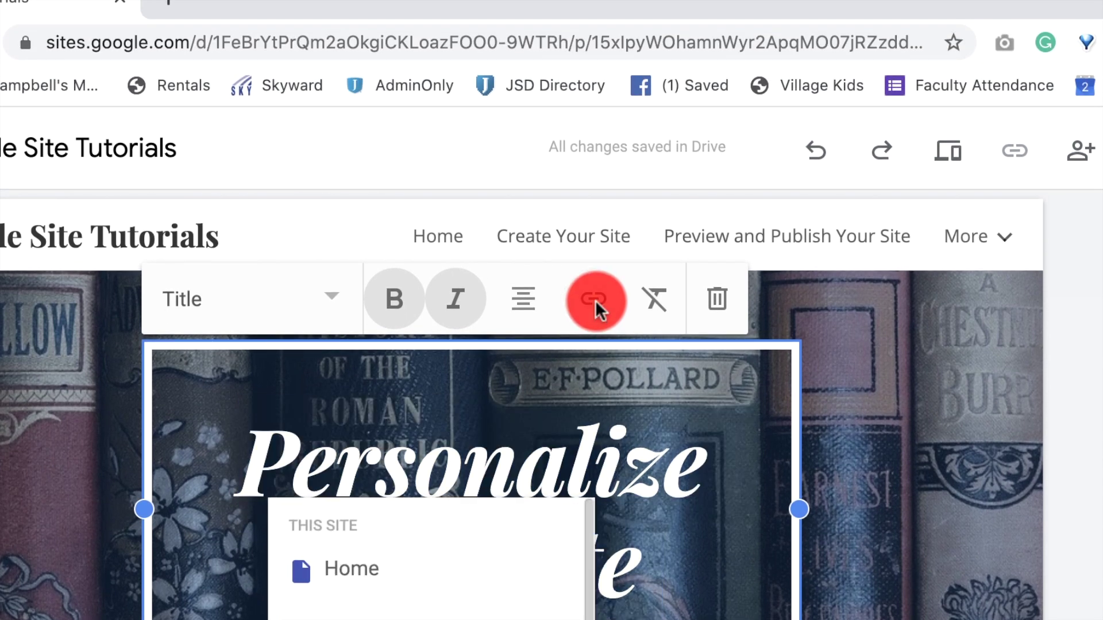
{"action": "scroll", "coordinate": [460, 580], "scroll_direction": "down", "scroll_amount": 2}
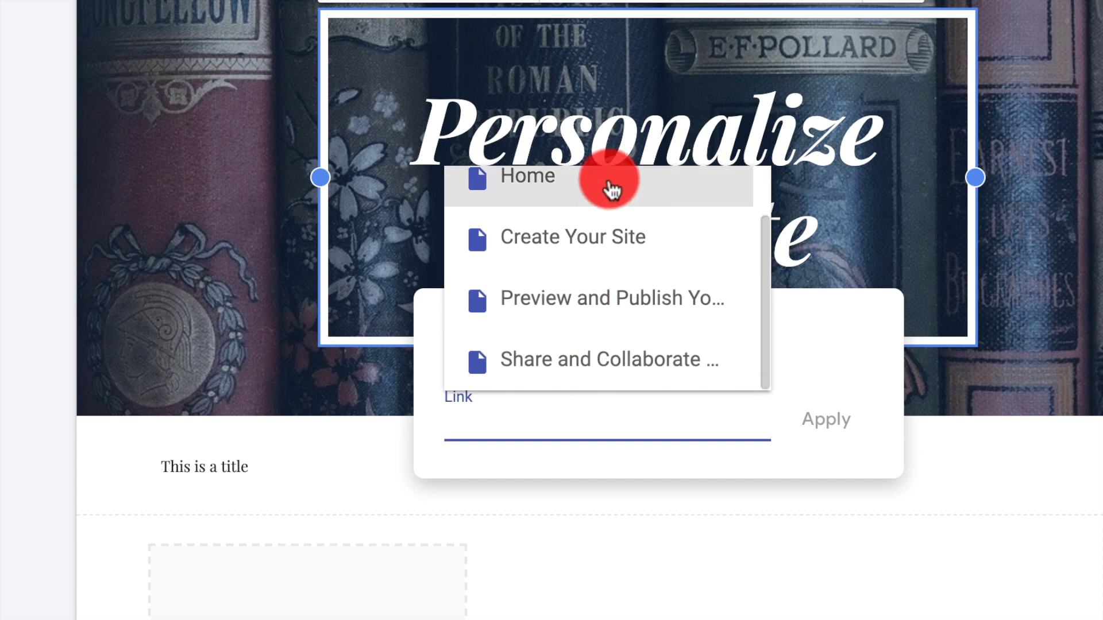
{"action": "scroll", "coordinate": [608, 177], "scroll_direction": "up", "scroll_amount": 1}
{"action": "scroll", "coordinate": [617, 279], "scroll_direction": "down", "scroll_amount": 1}
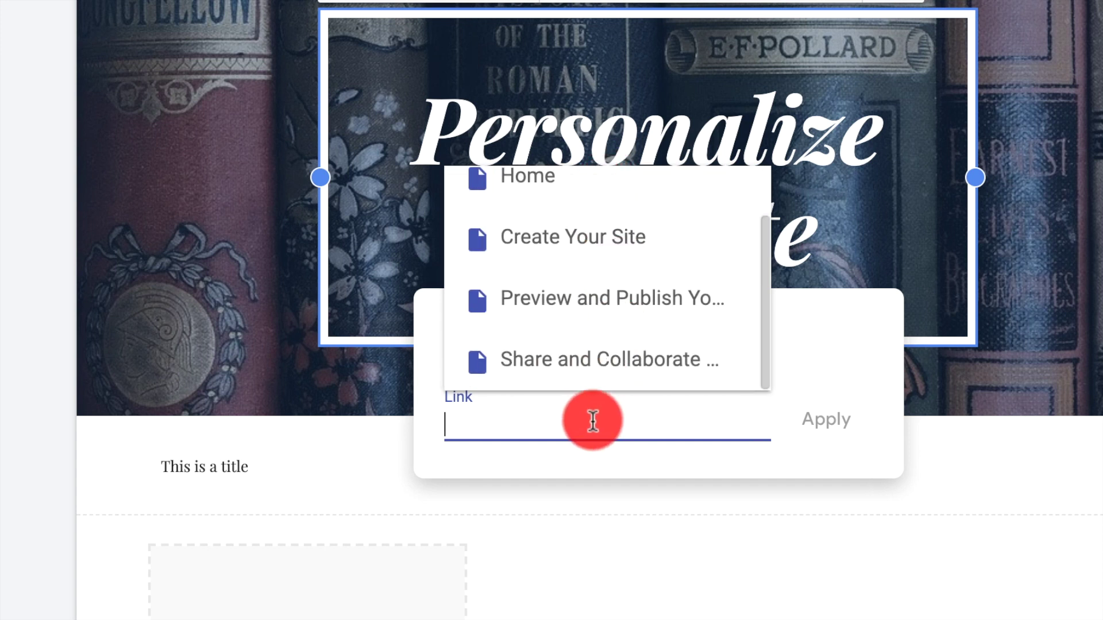
{"action": "type", "text": "espn.com"}
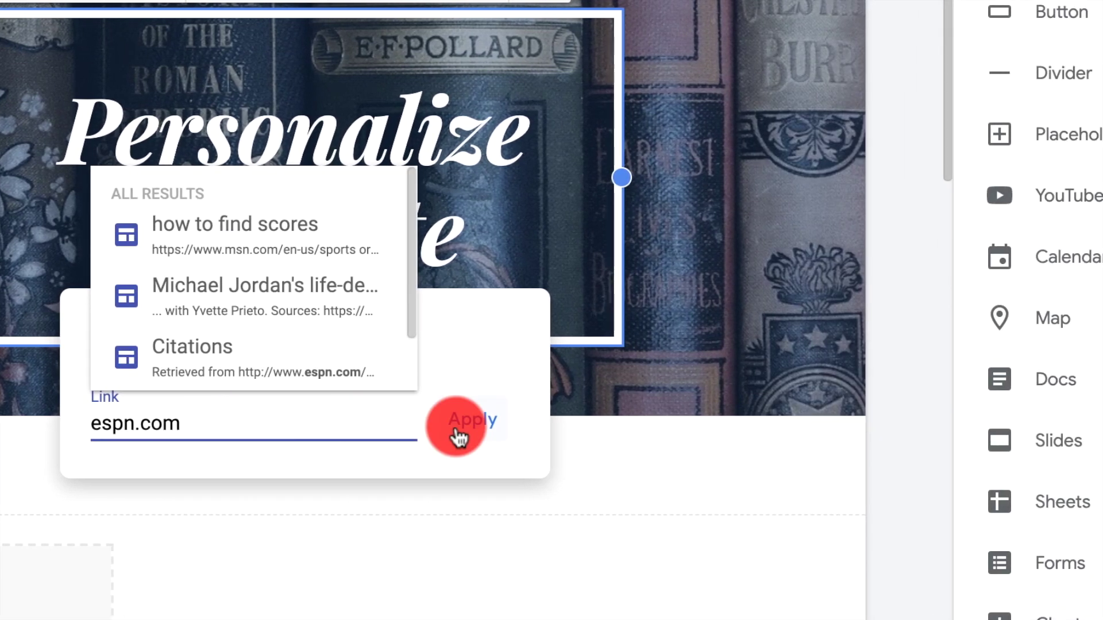
{"action": "left_click", "coordinate": [831, 424]}
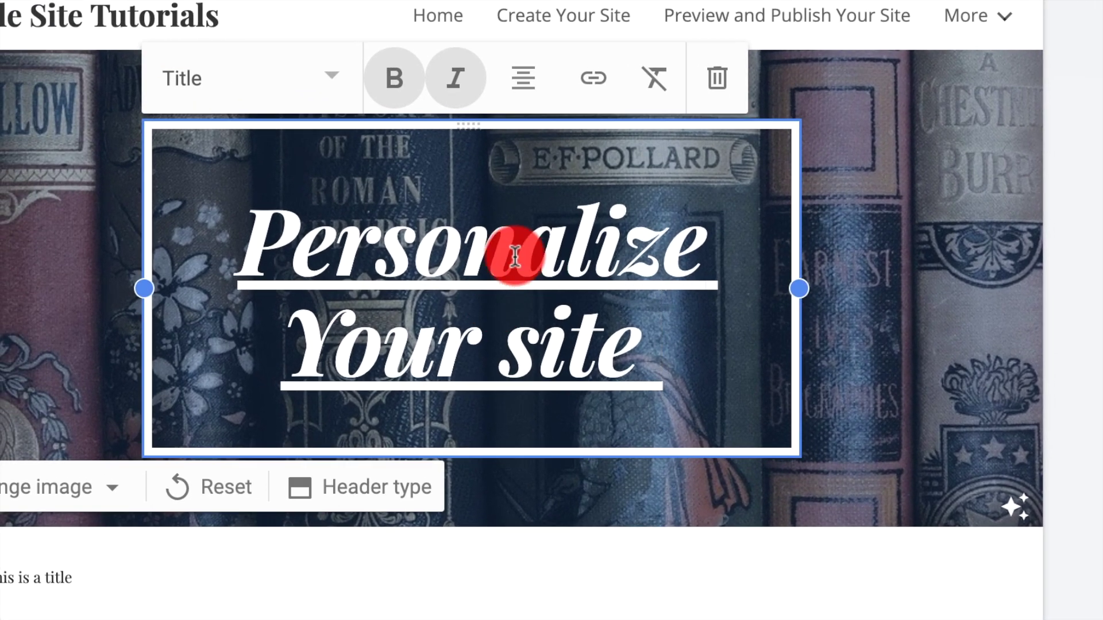
- Test the header title's link by opening espn.com, and return to the Google Site Tutorials editor
{"action": "left_click", "coordinate": [516, 257]}
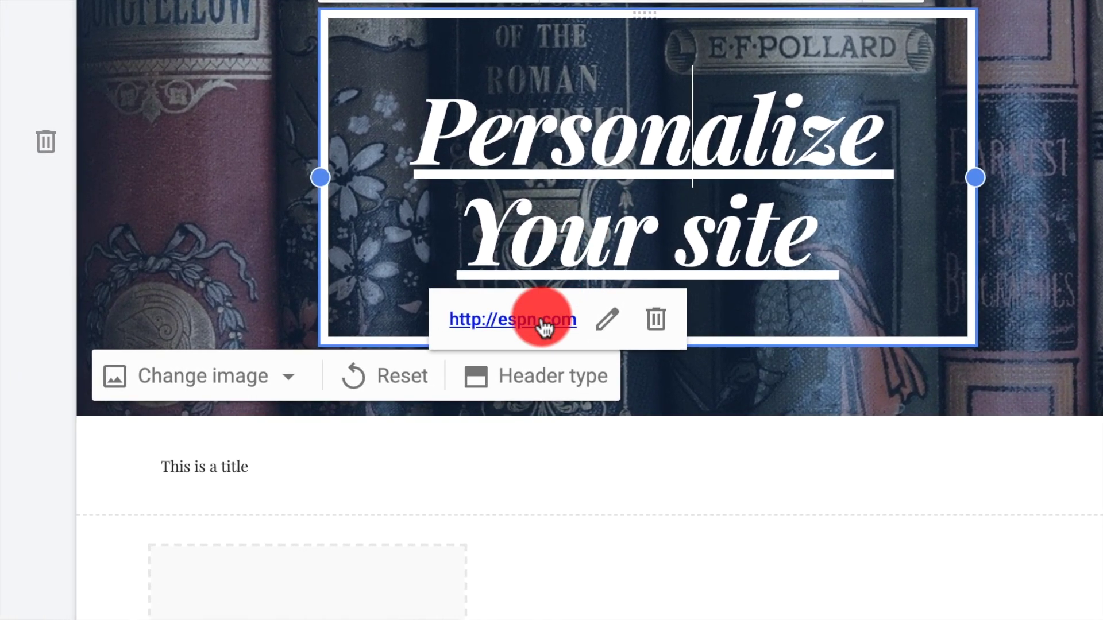
{"action": "left_click", "coordinate": [542, 321]}
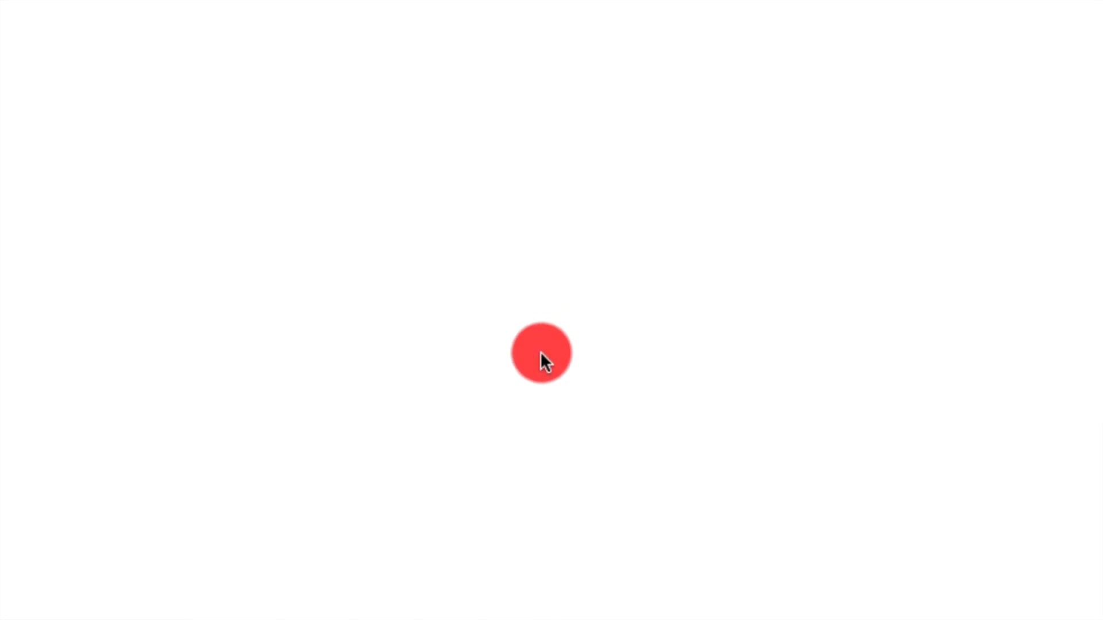
{"action": "left_click", "coordinate": [499, 199]}
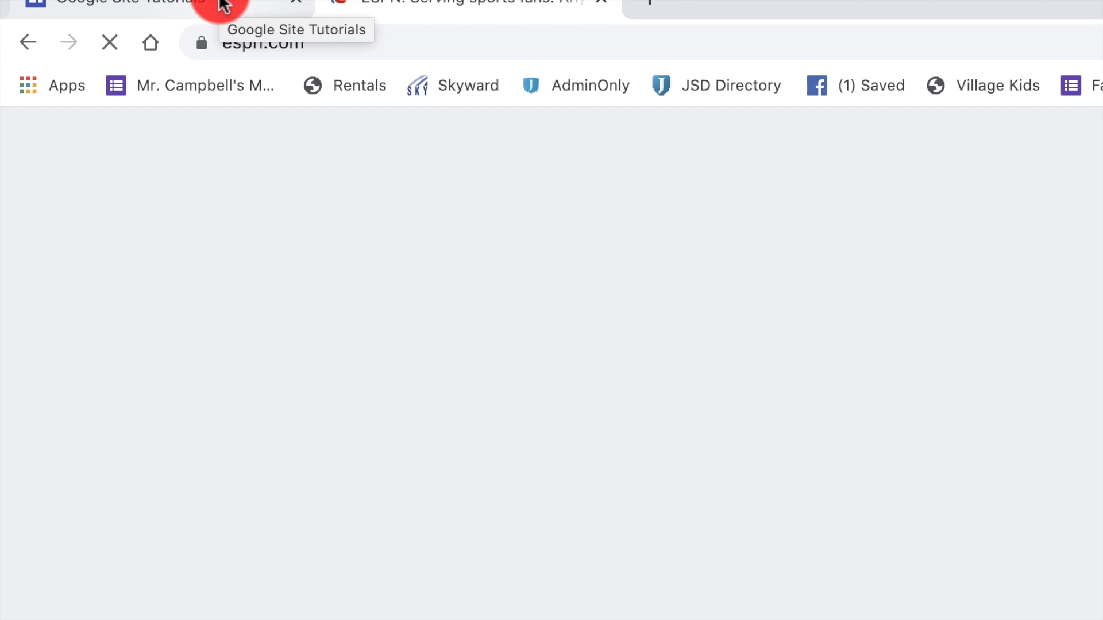
{"action": "left_click", "coordinate": [218, 7]}
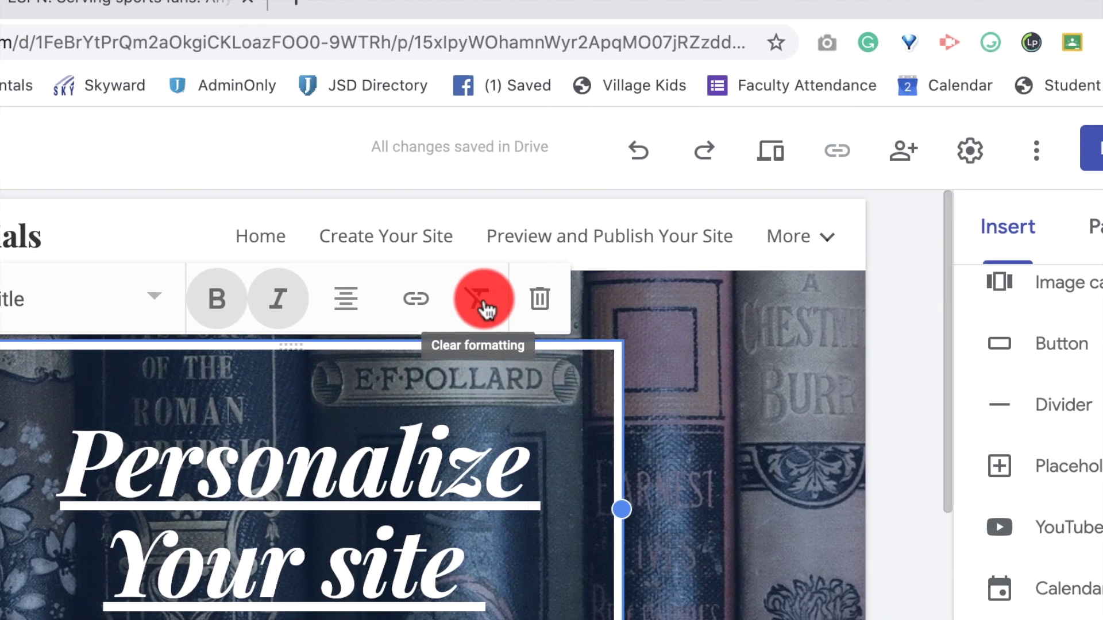
- Try to clear the formatting of the "Personalize Your site" header title
{"action": "left_click", "coordinate": [511, 298]}
{"action": "left_click", "coordinate": [495, 488]}
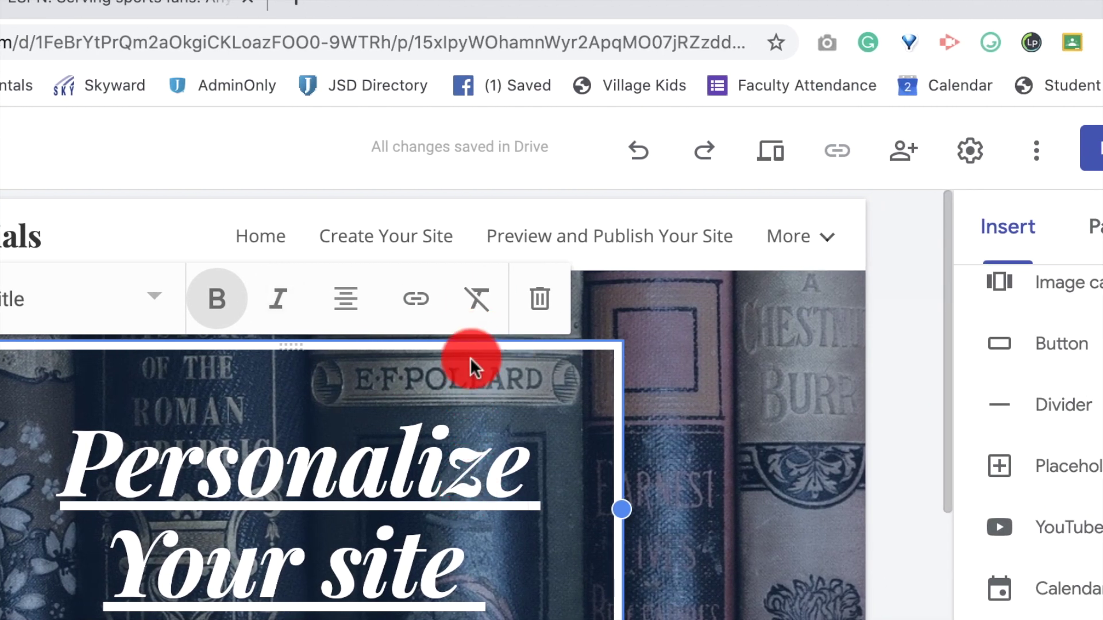
{"action": "left_click", "coordinate": [537, 303]}
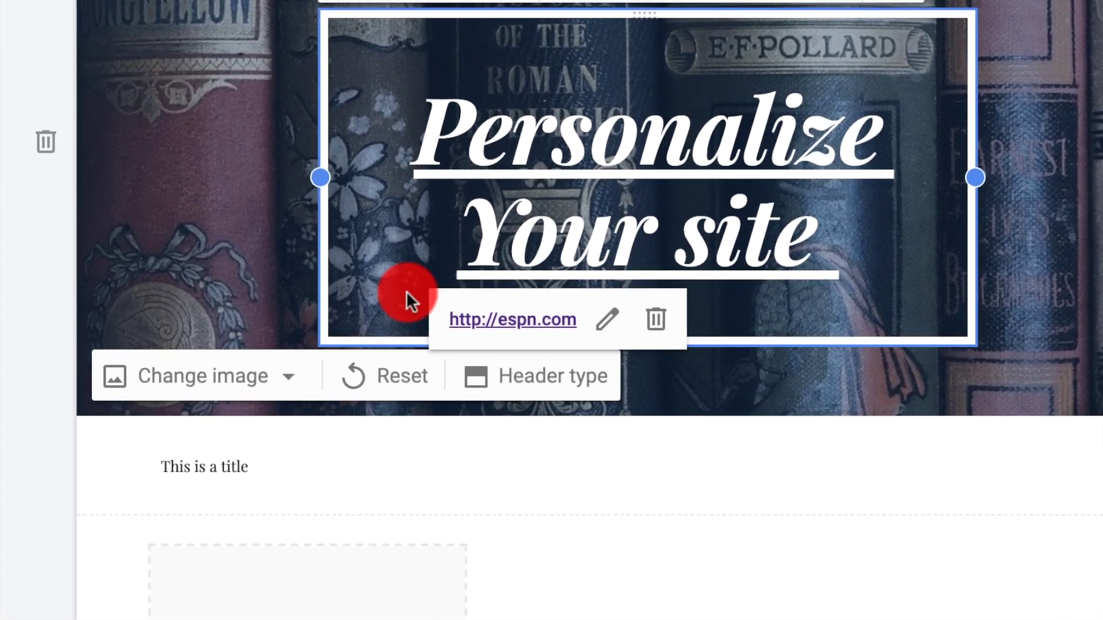
- Set the "This is a title" text box below the header to the Normal text style
{"action": "left_click", "coordinate": [315, 458]}
{"action": "left_click", "coordinate": [339, 405]}
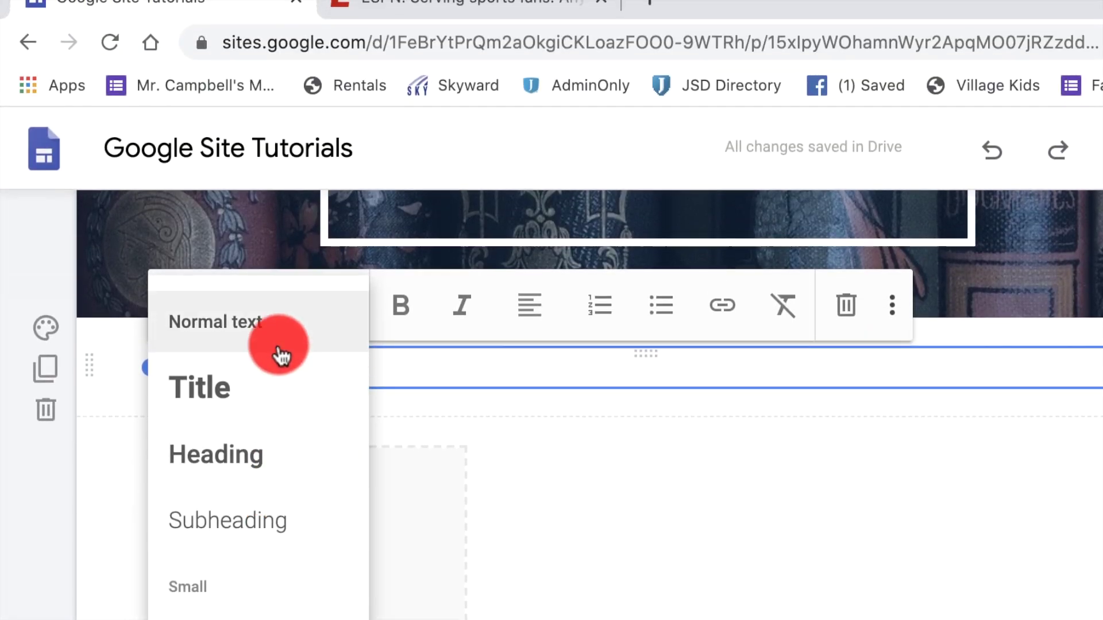
{"action": "left_click", "coordinate": [279, 356]}
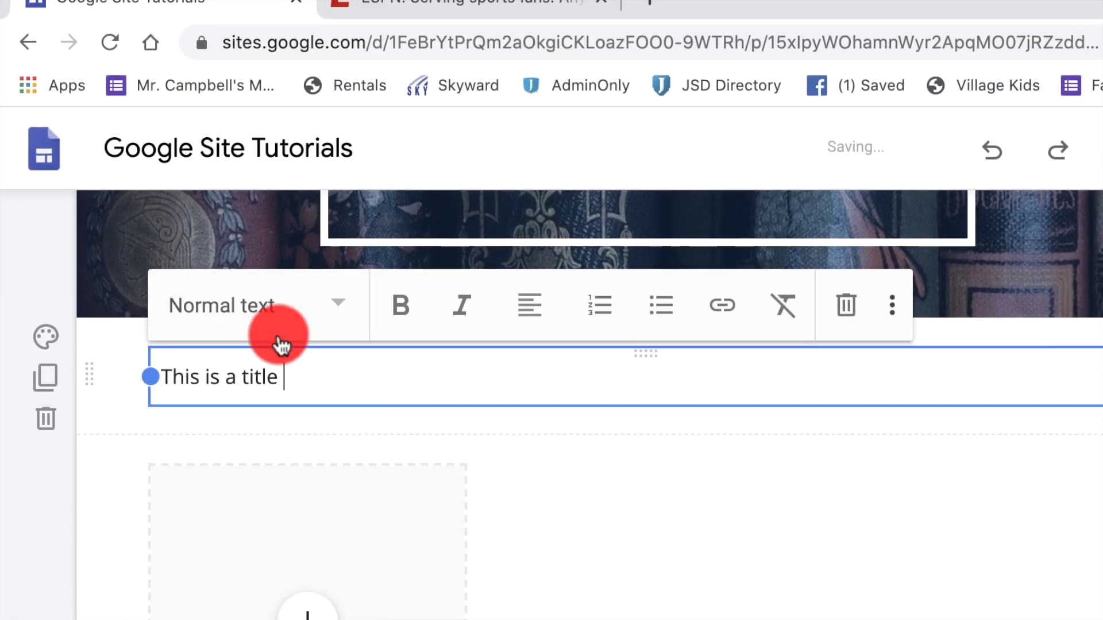
{"action": "scroll", "coordinate": [591, 529], "scroll_direction": "up", "scroll_amount": 2}
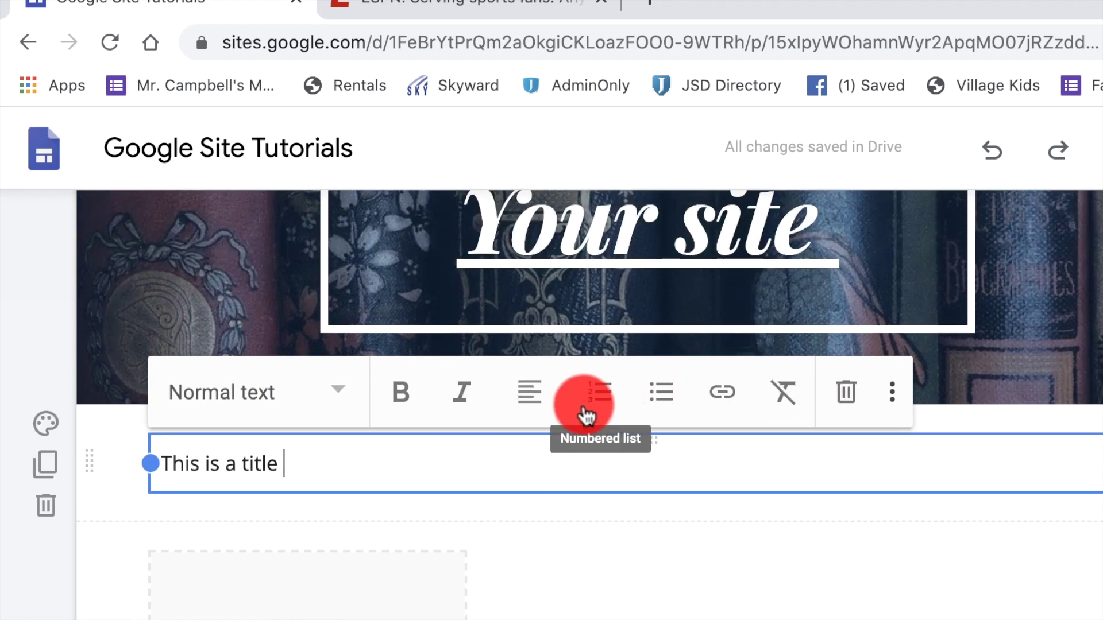
{"action": "scroll", "coordinate": [591, 418], "scroll_direction": "up", "scroll_amount": 2}
{"action": "scroll", "coordinate": [591, 418], "scroll_direction": "up", "scroll_amount": 2}
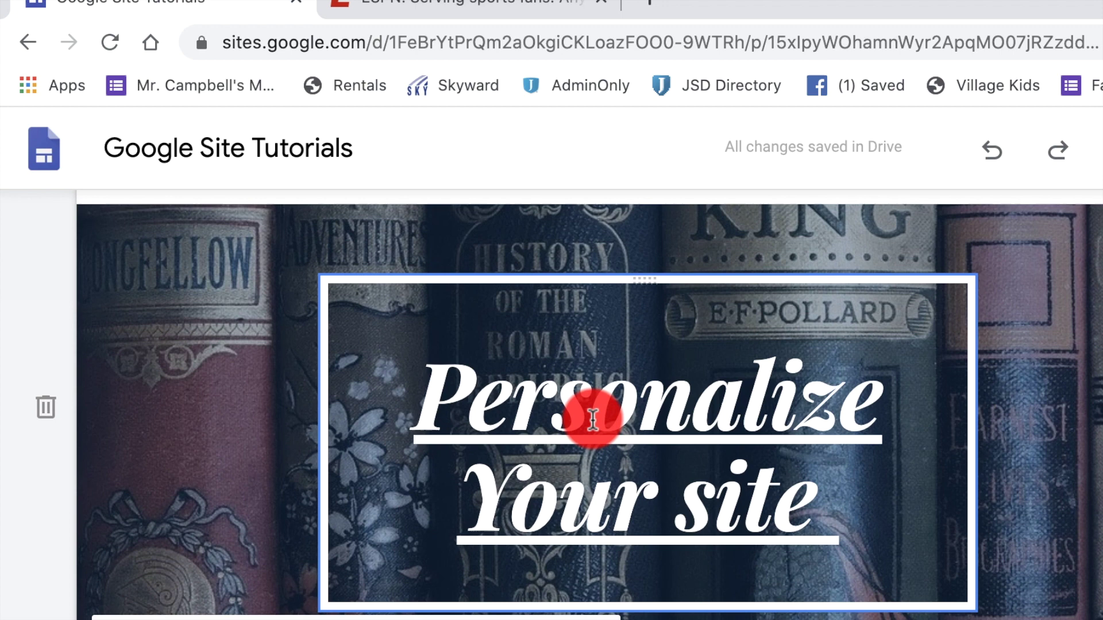
{"action": "scroll", "coordinate": [589, 404], "scroll_direction": "down", "scroll_amount": 2}
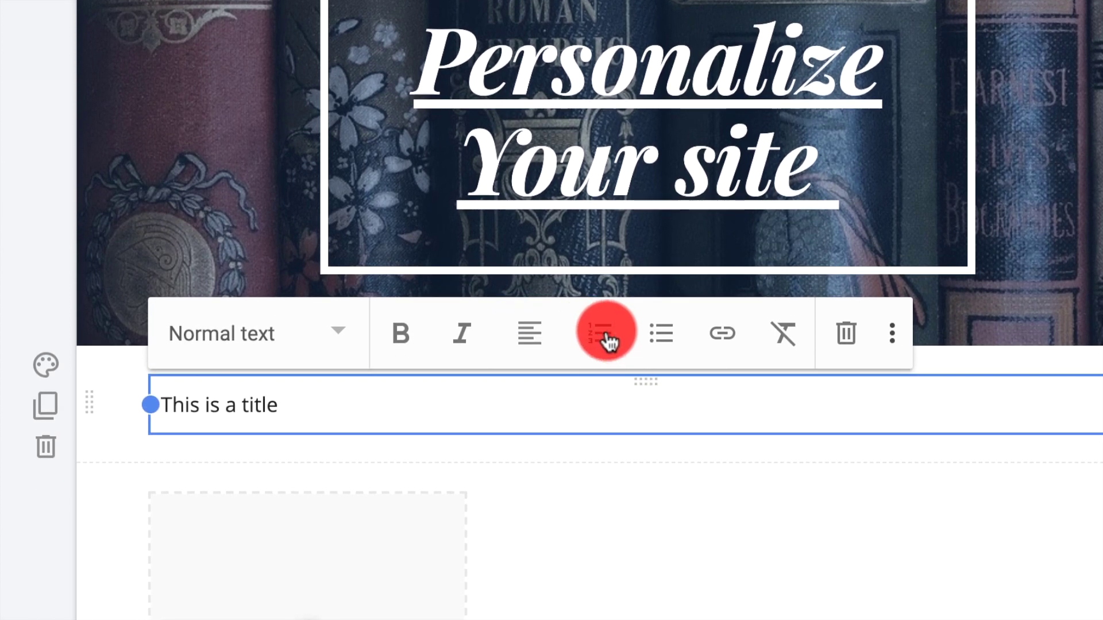
- Turn "This is a title" into a numbered list item and add lines 2 and 3 below it in the text box
{"action": "left_click", "coordinate": [603, 333]}
{"action": "key", "text": "Return"}
{"action": "left_click", "coordinate": [606, 331]}
{"action": "type", "text": "2"}
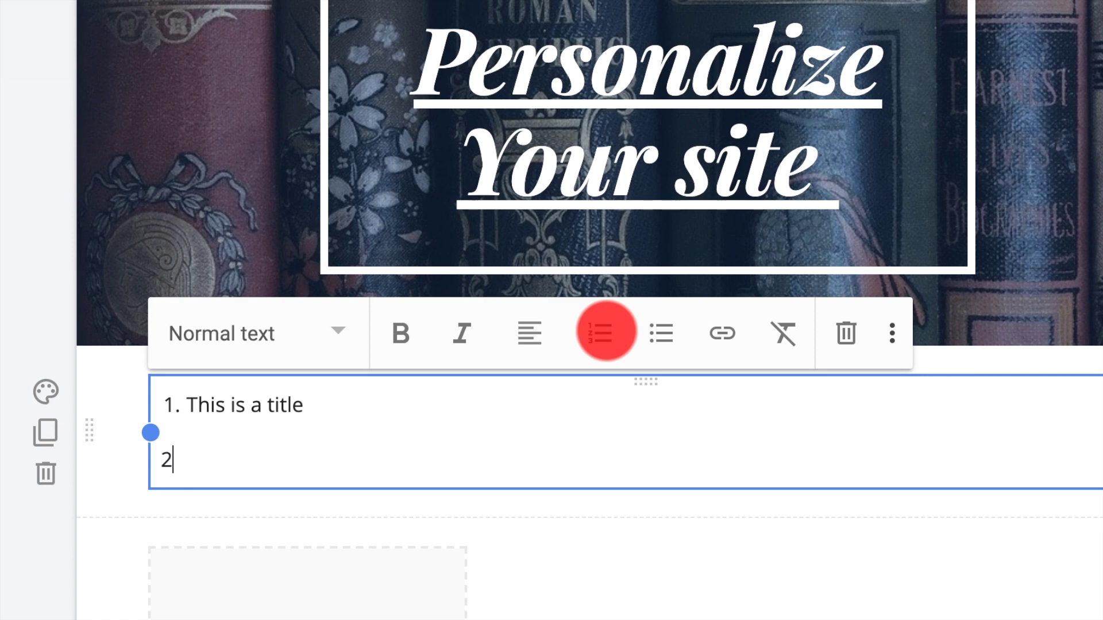
{"action": "type", "text": "."}
{"action": "key", "text": "Return"}
{"action": "type", "text": "3"}
{"action": "key", "text": "Return"}
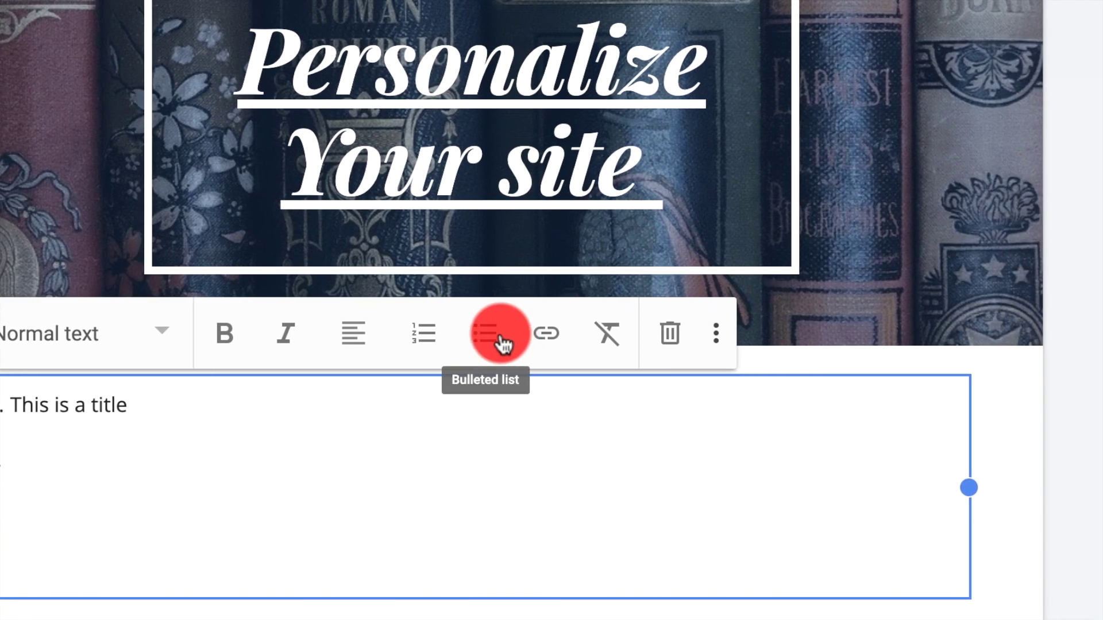
- Delete the text box below the header
{"action": "left_click", "coordinate": [677, 338]}
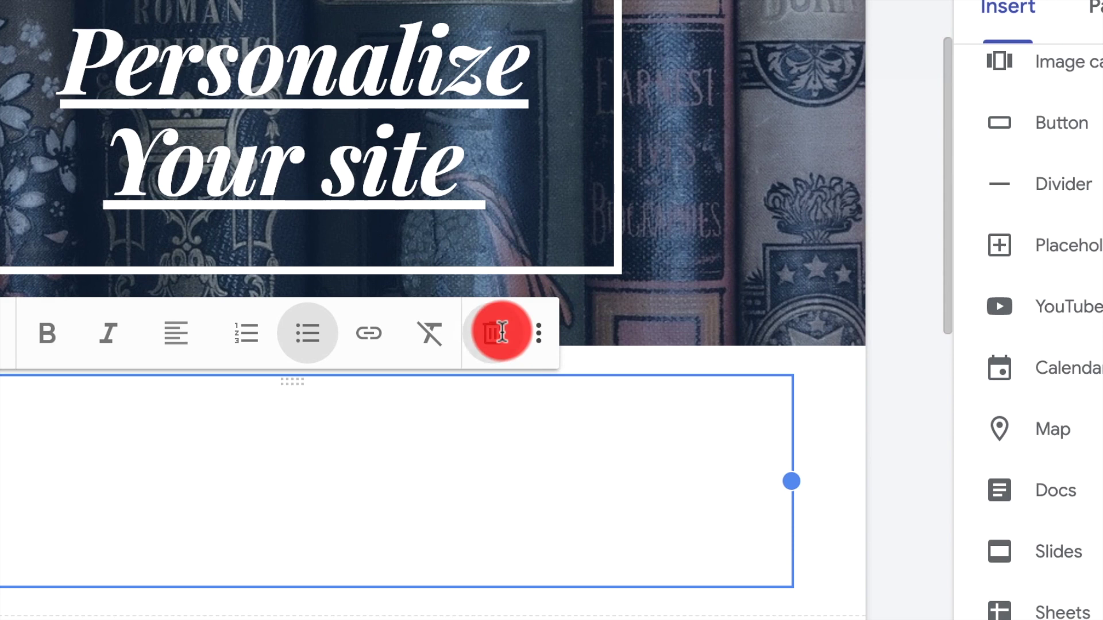
{"action": "left_click", "coordinate": [663, 334]}
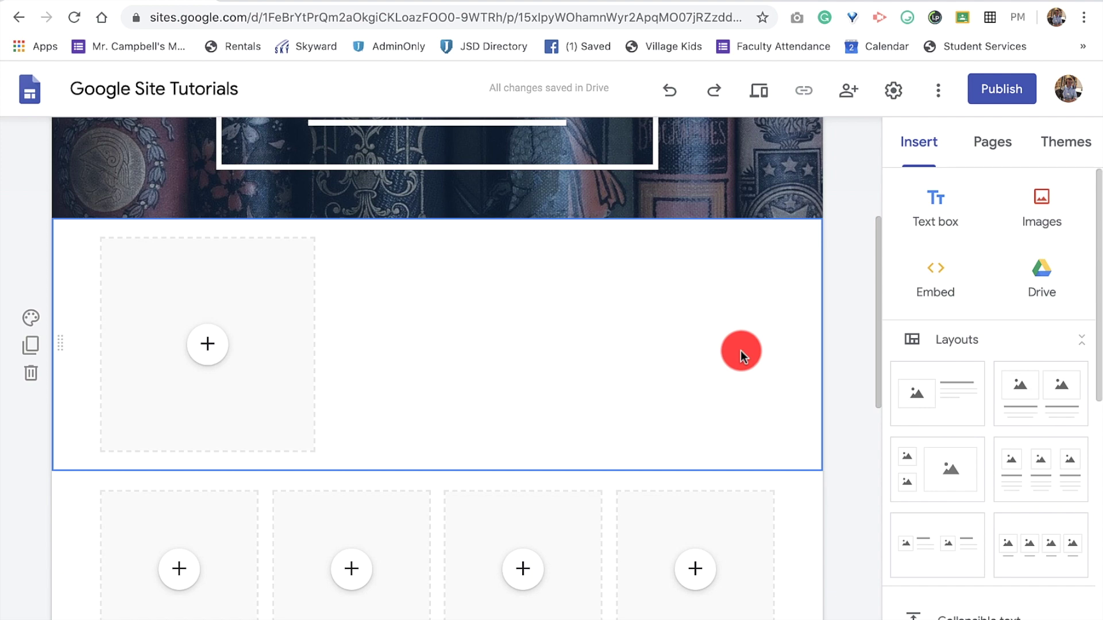
- Insert the layout with two side-by-side images and text beneath them between the single-image and four-image placeholder sections
{"action": "scroll", "coordinate": [687, 384], "scroll_direction": "up", "scroll_amount": 5}
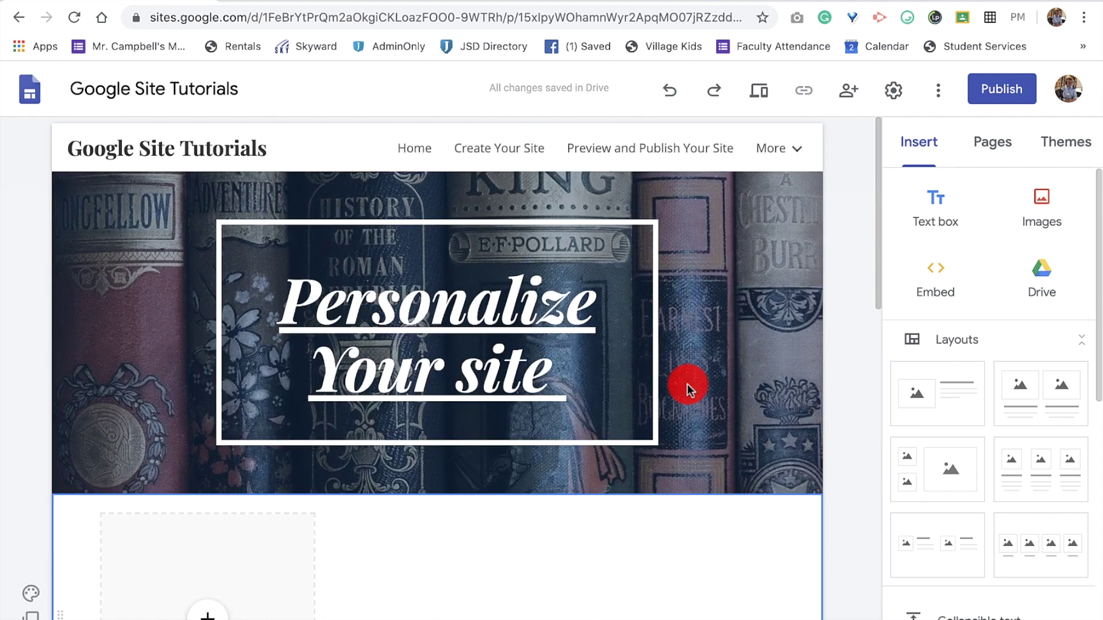
{"action": "scroll", "coordinate": [623, 392], "scroll_direction": "down", "scroll_amount": 4}
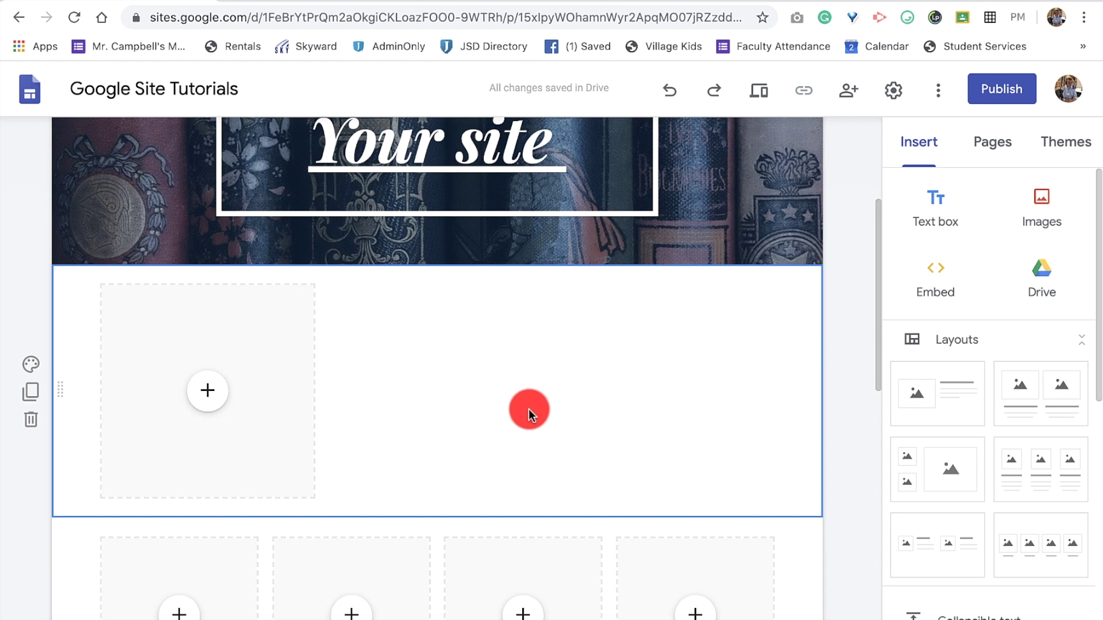
{"action": "scroll", "coordinate": [508, 409], "scroll_direction": "down", "scroll_amount": 1}
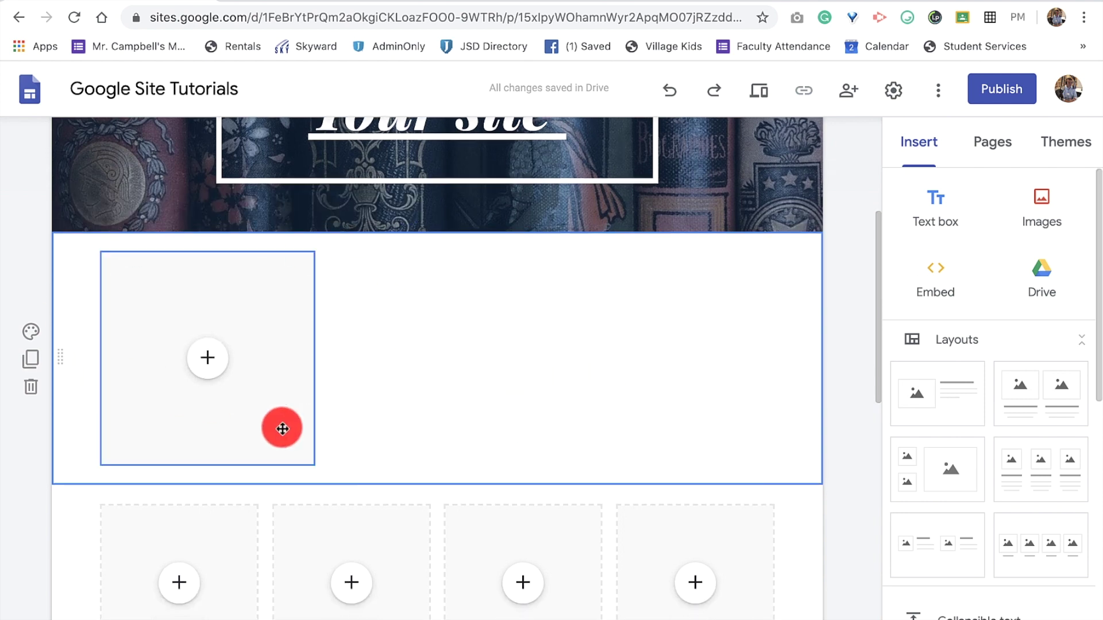
{"action": "scroll", "coordinate": [574, 356], "scroll_direction": "down", "scroll_amount": 1}
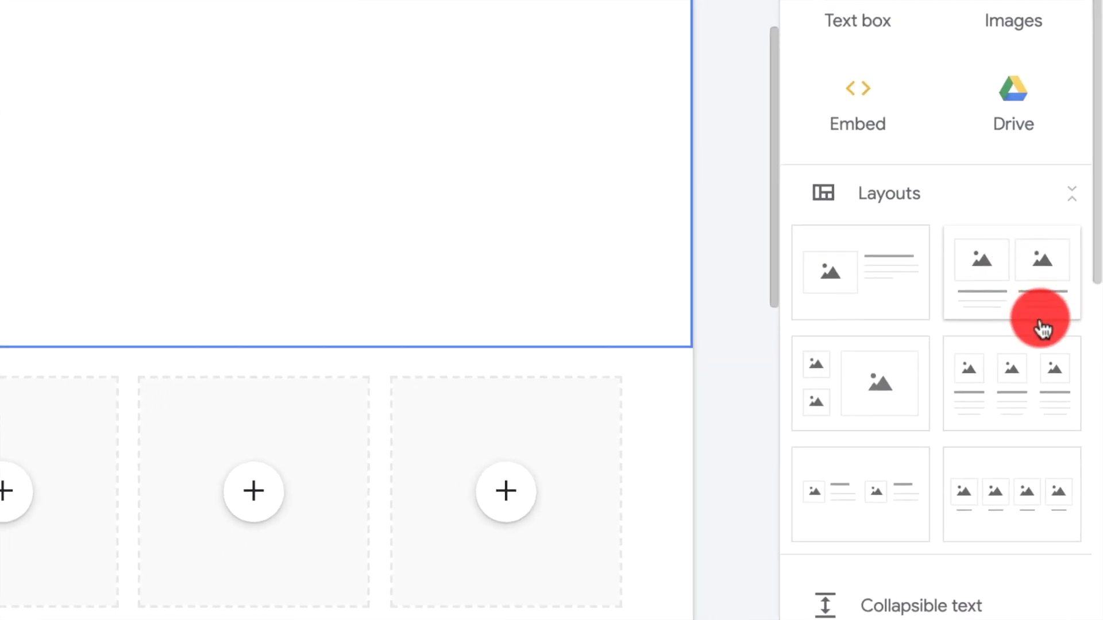
{"action": "left_click_drag", "start_coordinate": [1045, 290], "coordinate": [251, 243]}
- Move the single-image placeholder section down the page, below the two-column section
{"action": "scroll", "coordinate": [345, 310], "scroll_direction": "up", "scroll_amount": 6}
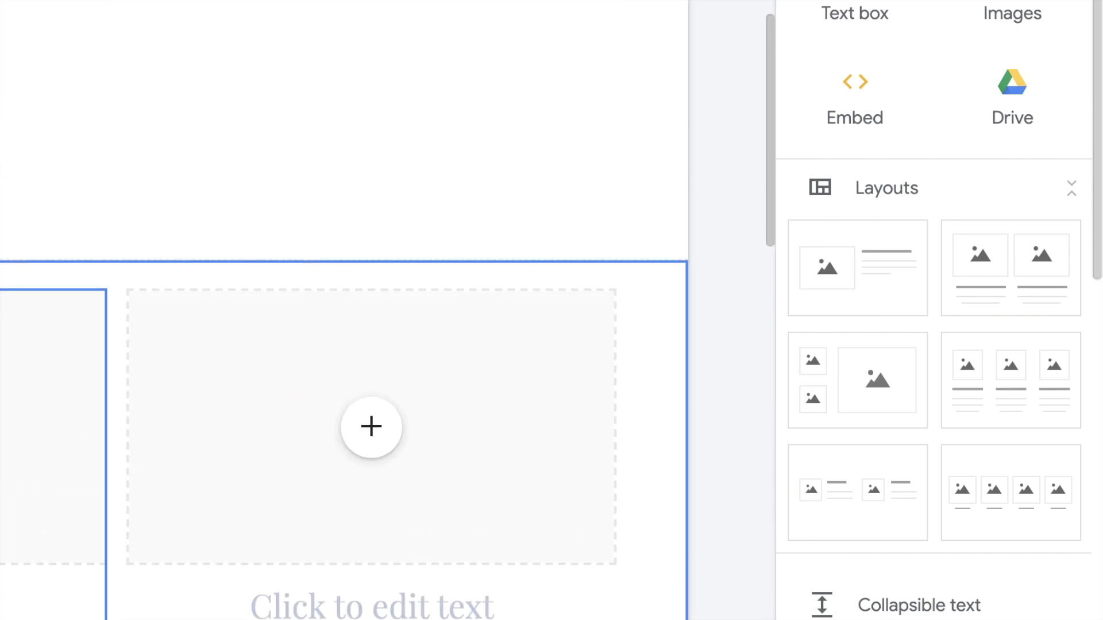
{"action": "scroll", "coordinate": [33, 286], "scroll_direction": "up", "scroll_amount": 10}
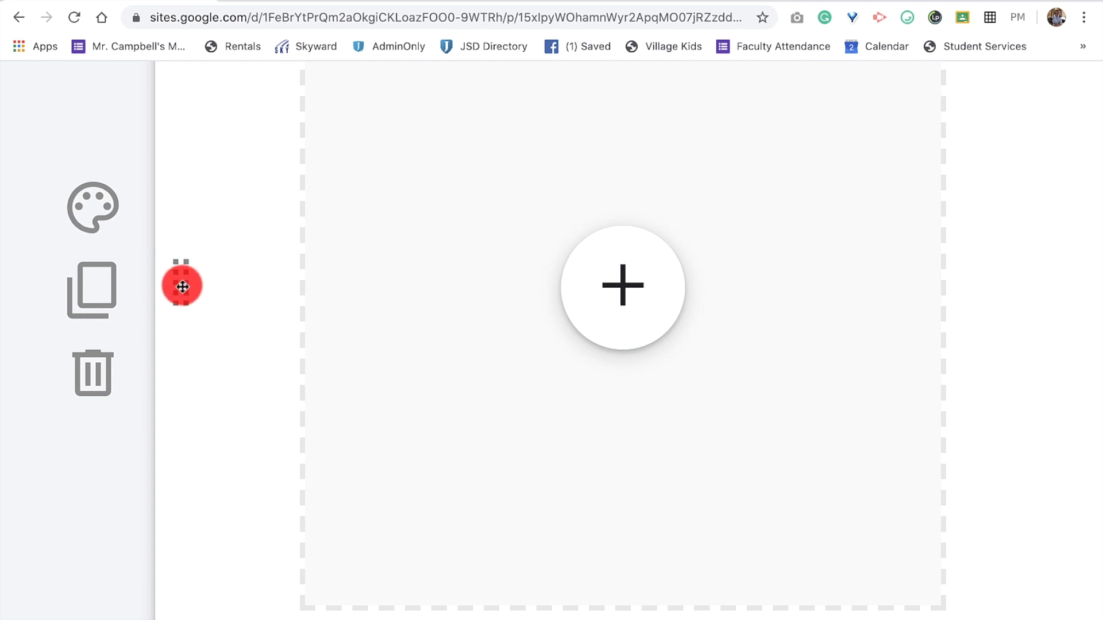
{"action": "scroll", "coordinate": [187, 279], "scroll_direction": "down", "scroll_amount": 8}
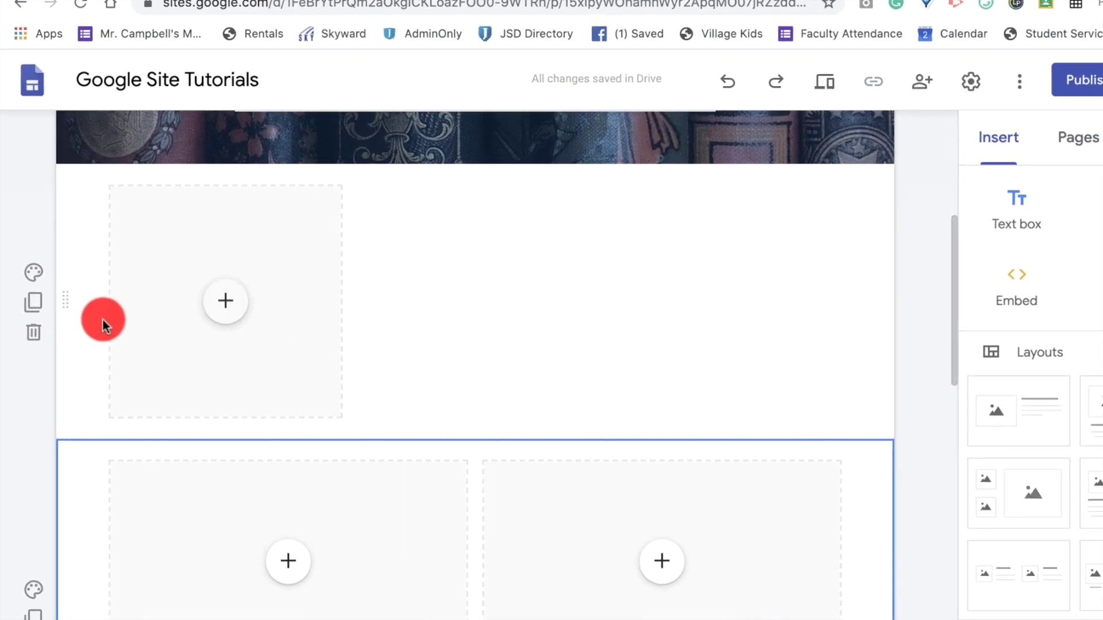
{"action": "left_click_drag", "start_coordinate": [87, 339], "coordinate": [88, 362]}
- Delete the four-image placeholder section below the two-column section
{"action": "scroll", "coordinate": [175, 537], "scroll_direction": "up", "scroll_amount": 4}
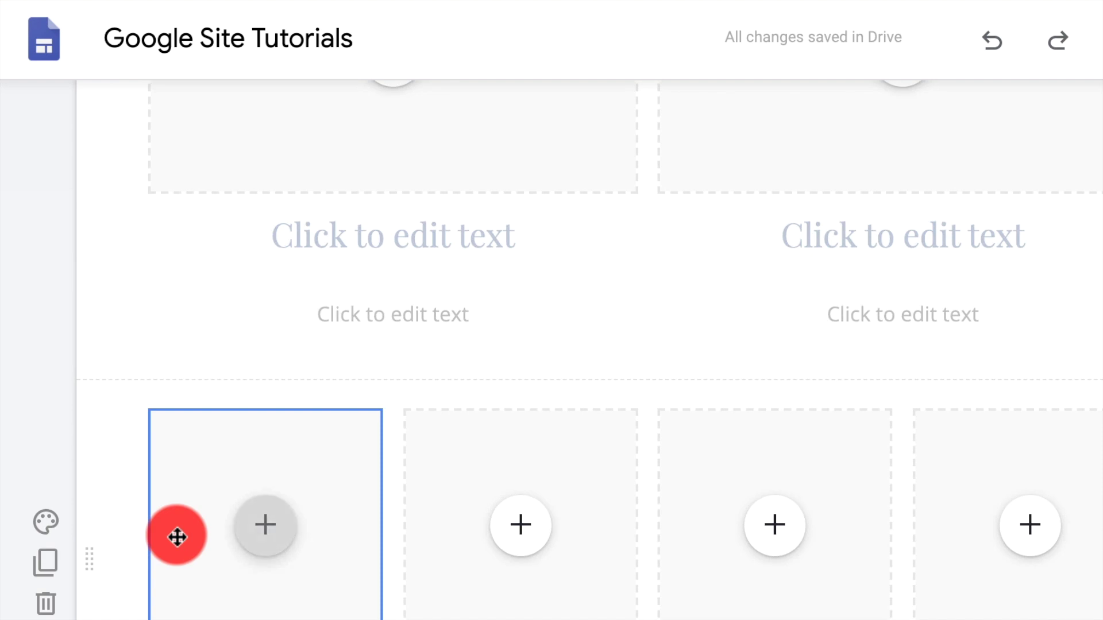
{"action": "scroll", "coordinate": [175, 533], "scroll_direction": "up", "scroll_amount": 10}
{"action": "scroll", "coordinate": [175, 533], "scroll_direction": "down", "scroll_amount": 5}
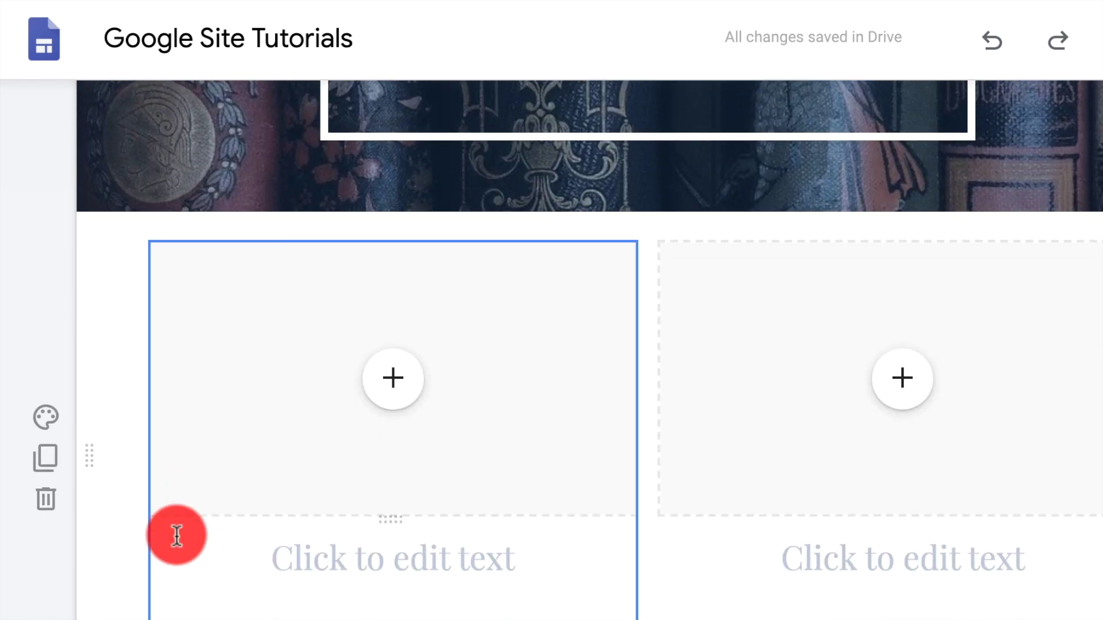
{"action": "scroll", "coordinate": [636, 497], "scroll_direction": "down", "scroll_amount": 5}
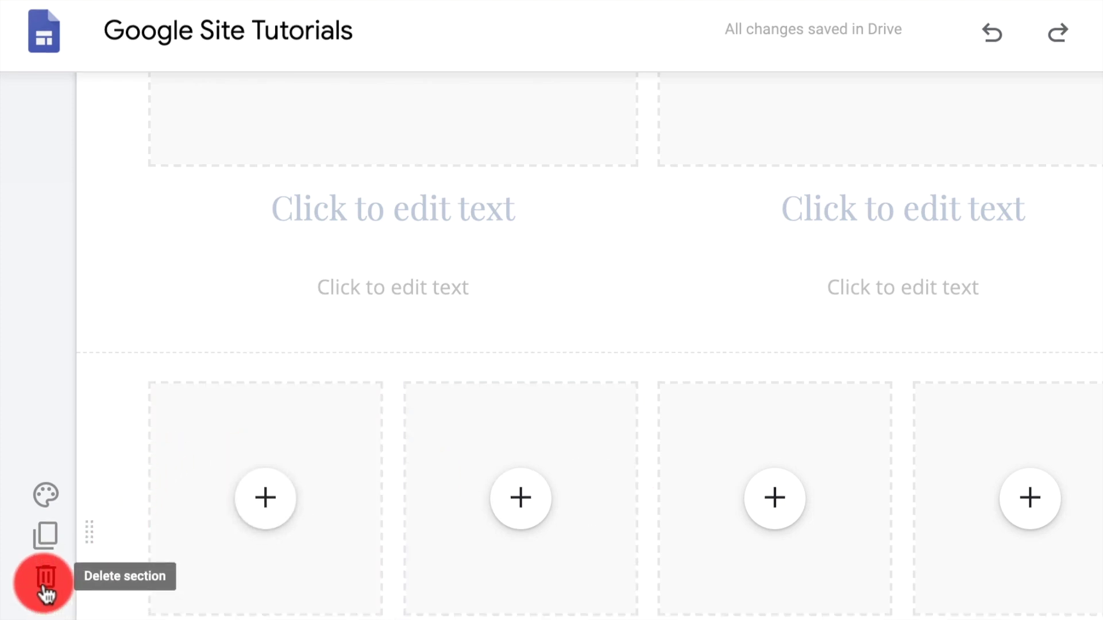
{"action": "left_click", "coordinate": [43, 368]}
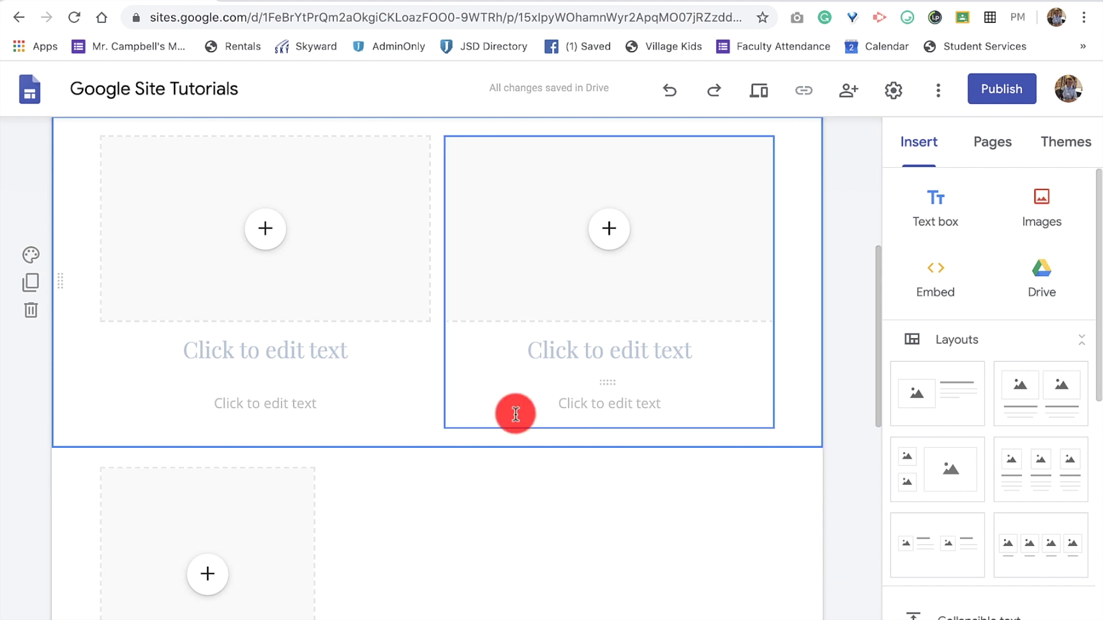
- Set the background of the two-column section below the header to Emphasis 2
{"action": "left_click", "coordinate": [45, 284]}
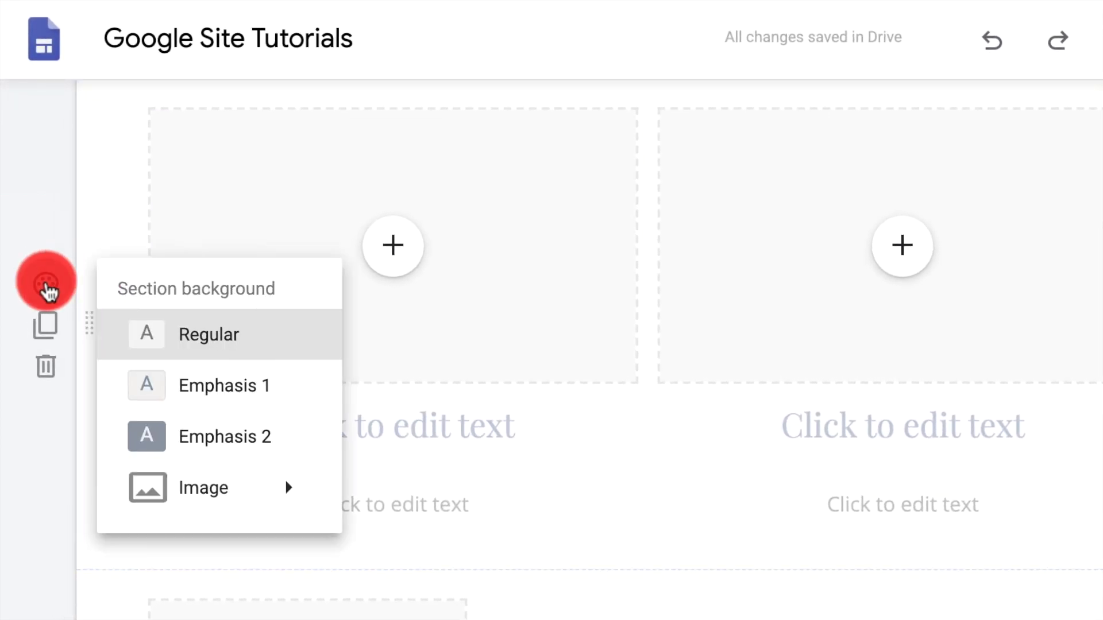
{"action": "scroll", "coordinate": [199, 373], "scroll_direction": "down", "scroll_amount": 1}
{"action": "scroll", "coordinate": [199, 373], "scroll_direction": "up", "scroll_amount": 2}
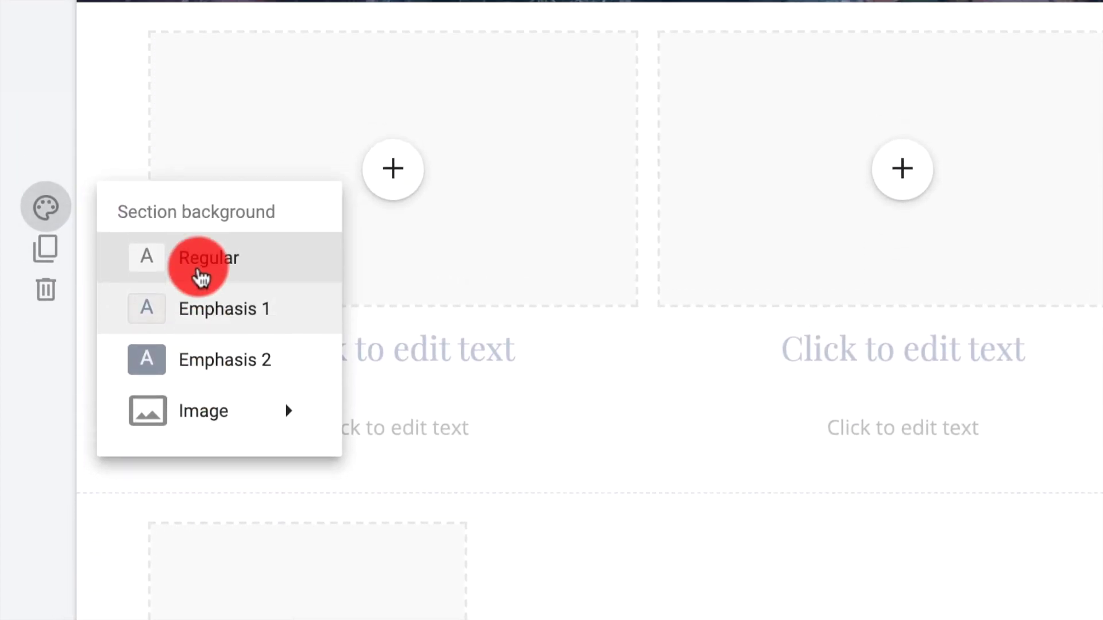
{"action": "left_click", "coordinate": [222, 371]}
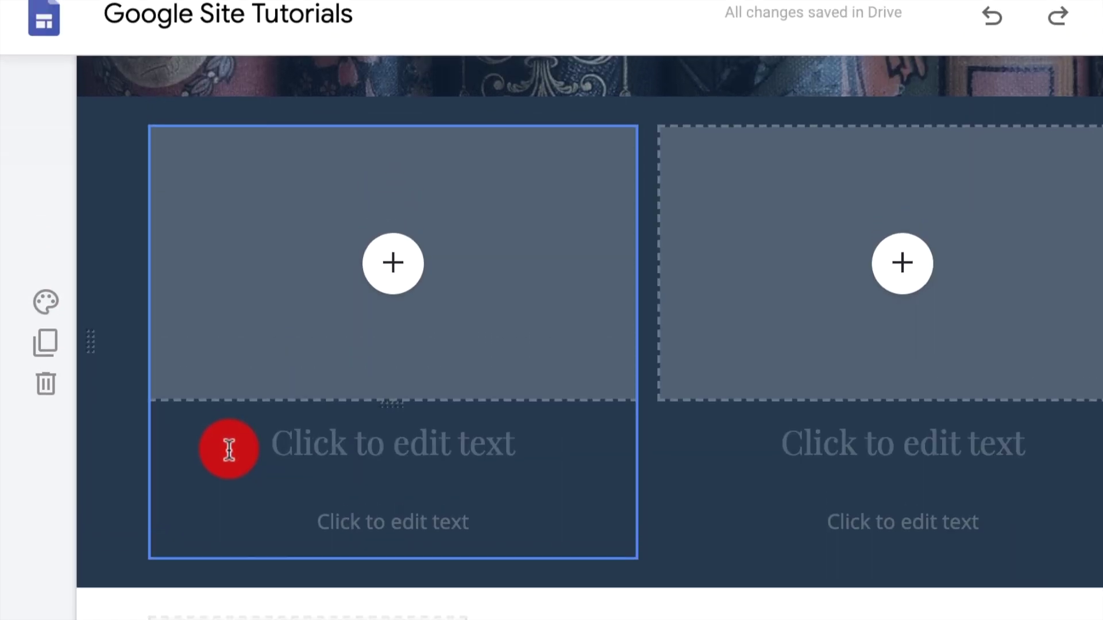
- Duplicate the dark two-column section and delete the extra copy
{"action": "left_click", "coordinate": [61, 363]}
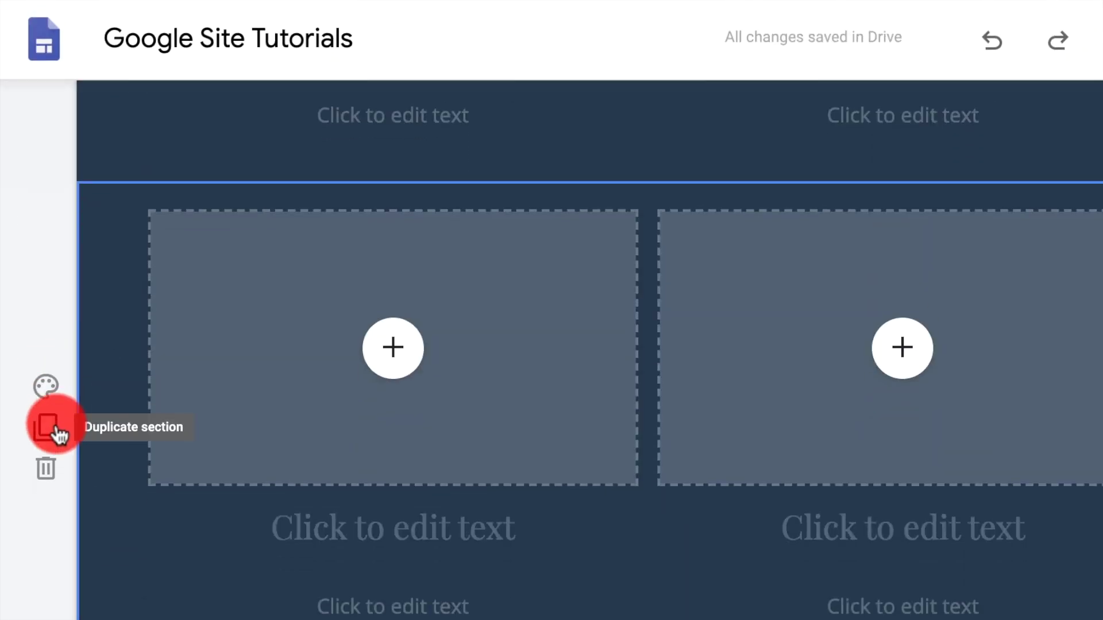
{"action": "scroll", "coordinate": [57, 240], "scroll_direction": "up", "scroll_amount": 2}
{"action": "scroll", "coordinate": [56, 240], "scroll_direction": "up", "scroll_amount": 5}
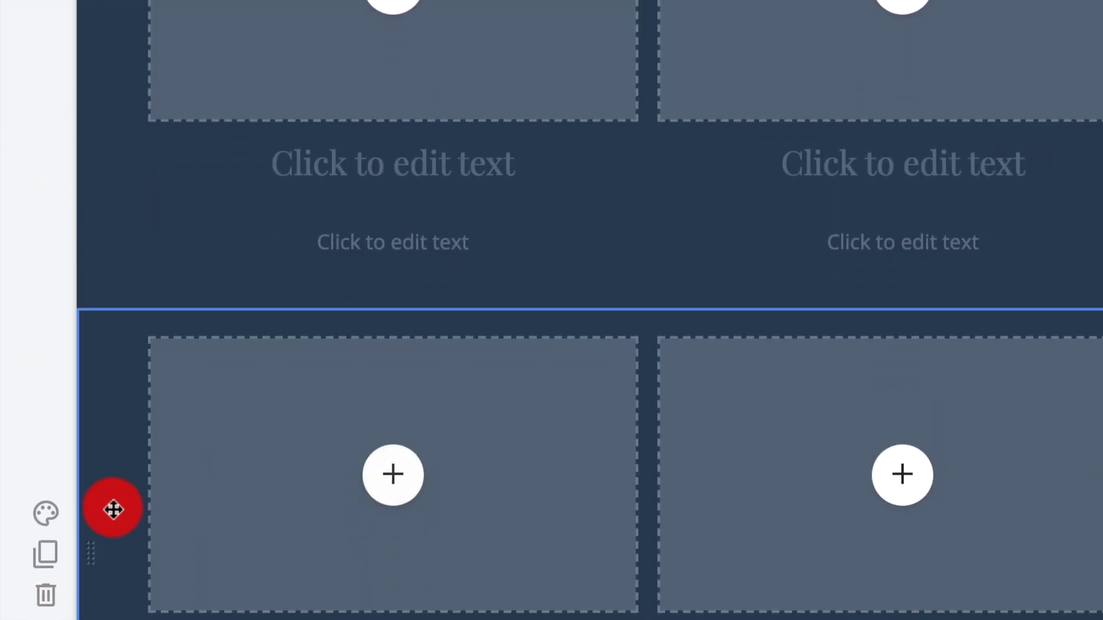
{"action": "left_click", "coordinate": [46, 596]}
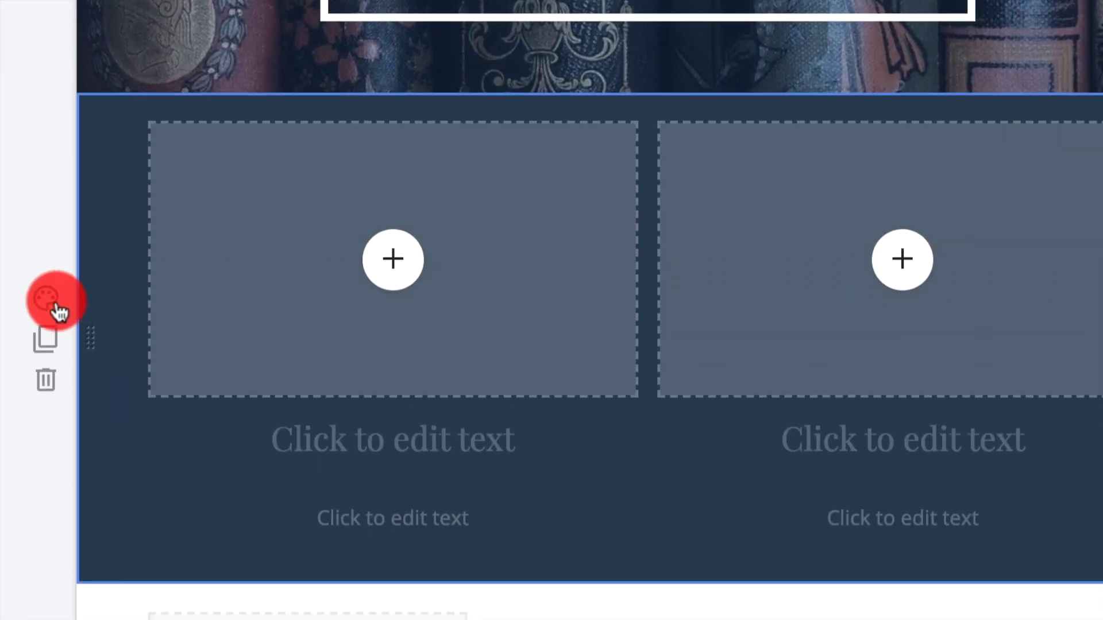
- Set the two-column section's background to Emphasis 1, view the site's theme options, and return to the insert options
{"action": "left_click", "coordinate": [52, 306]}
{"action": "left_click", "coordinate": [193, 314]}
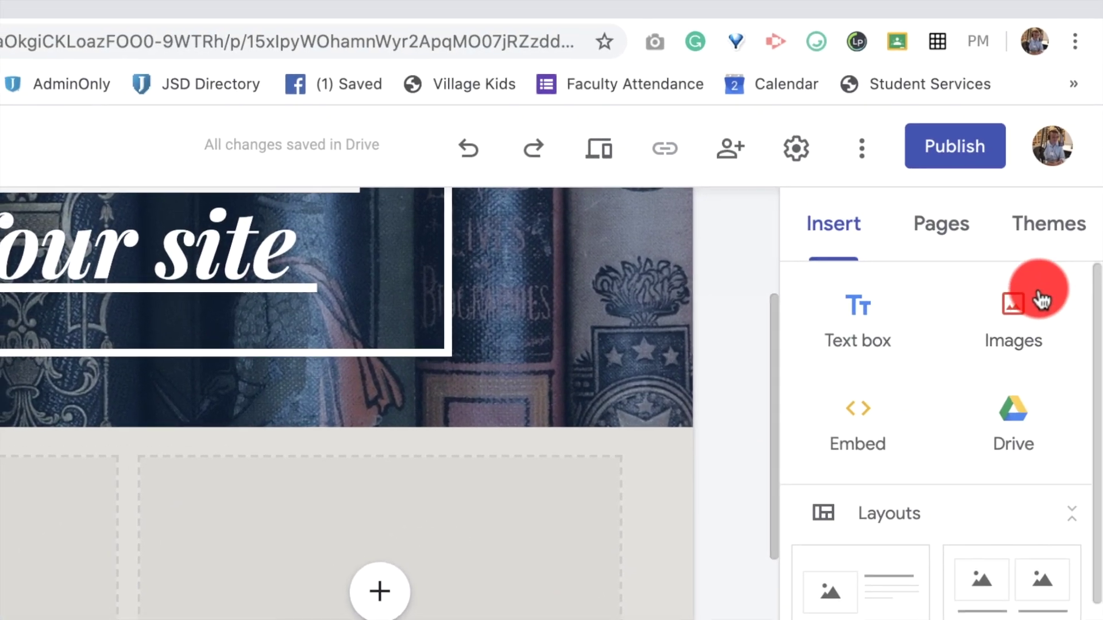
{"action": "left_click", "coordinate": [1049, 224]}
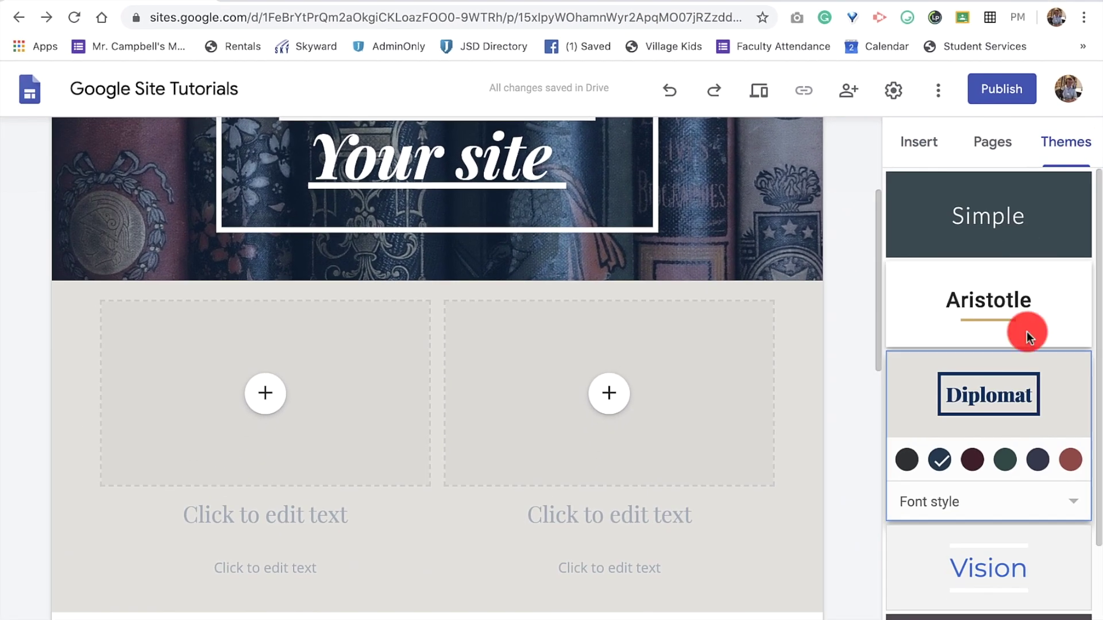
{"action": "left_click", "coordinate": [931, 140]}
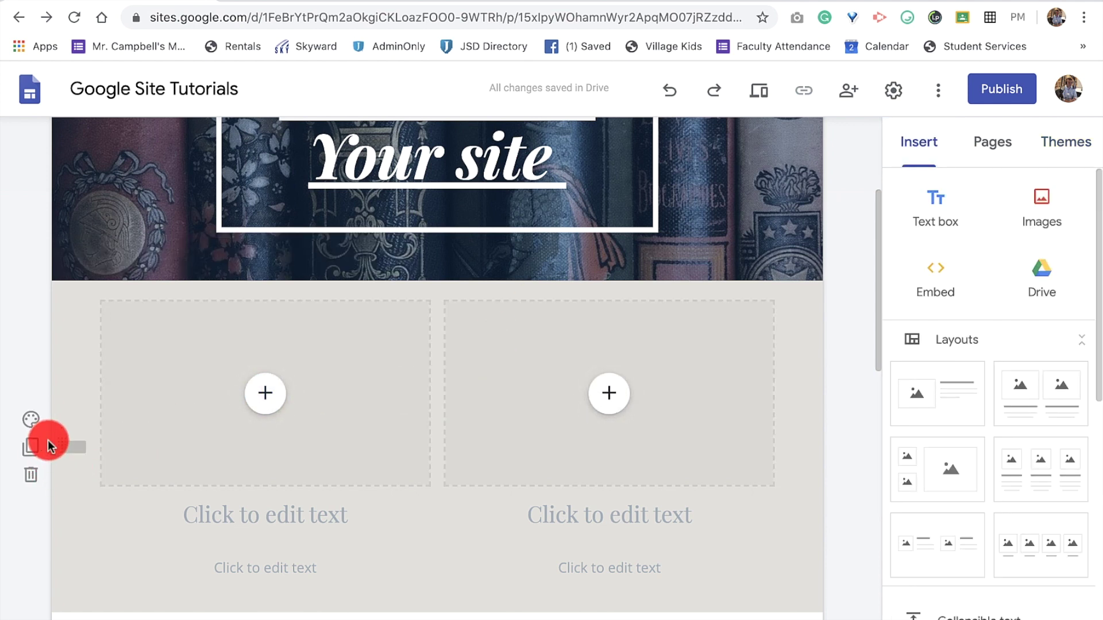
- Give the two-column section the teal geometric gallery image as its background, and delete the whole section
{"action": "left_click", "coordinate": [32, 430]}
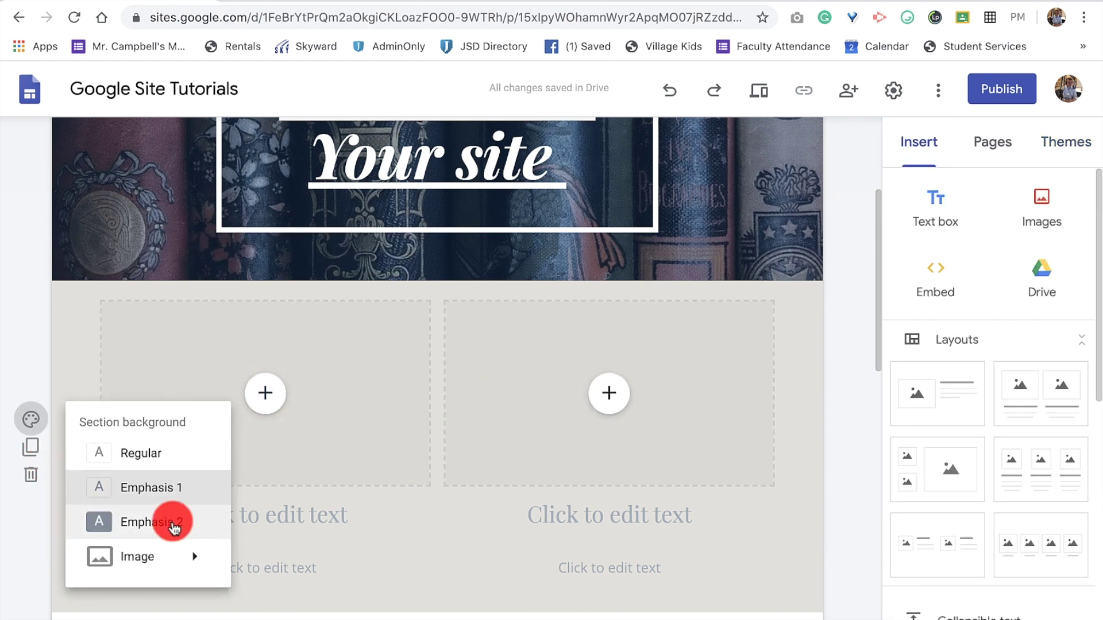
{"action": "mouse_move", "coordinate": [167, 557]}
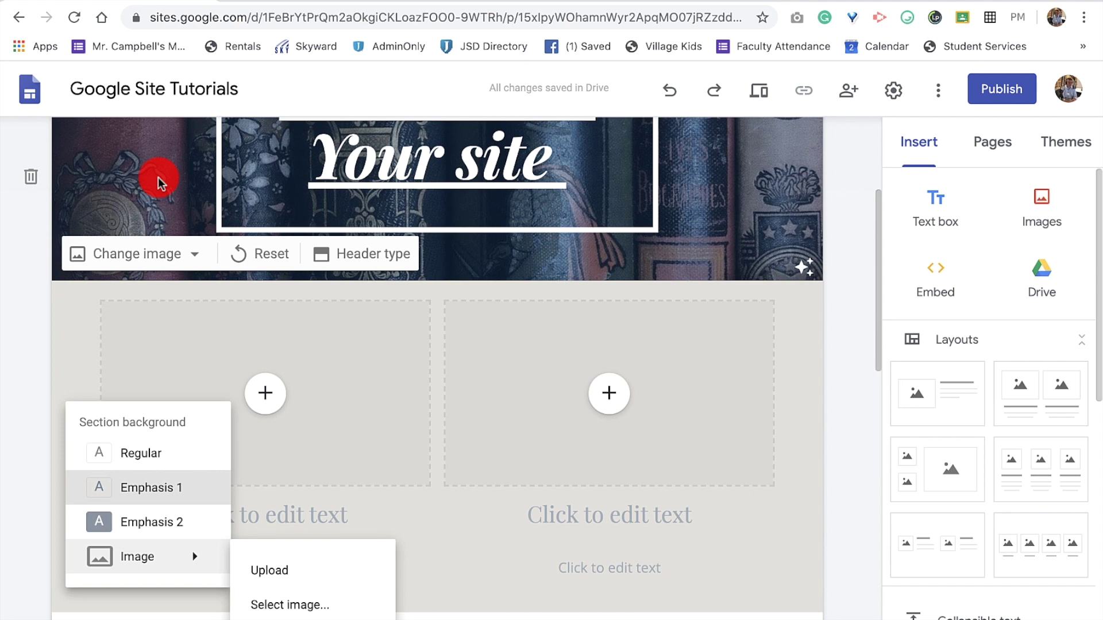
{"action": "left_click", "coordinate": [298, 597]}
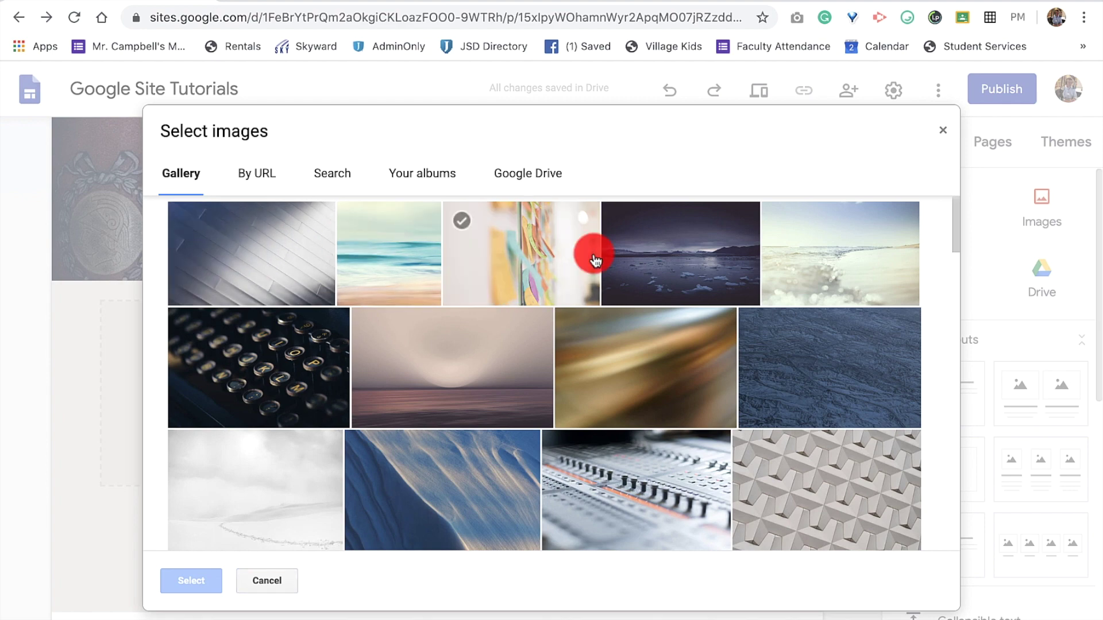
{"action": "scroll", "coordinate": [715, 267], "scroll_direction": "down", "scroll_amount": 10}
{"action": "scroll", "coordinate": [715, 267], "scroll_direction": "down", "scroll_amount": 15}
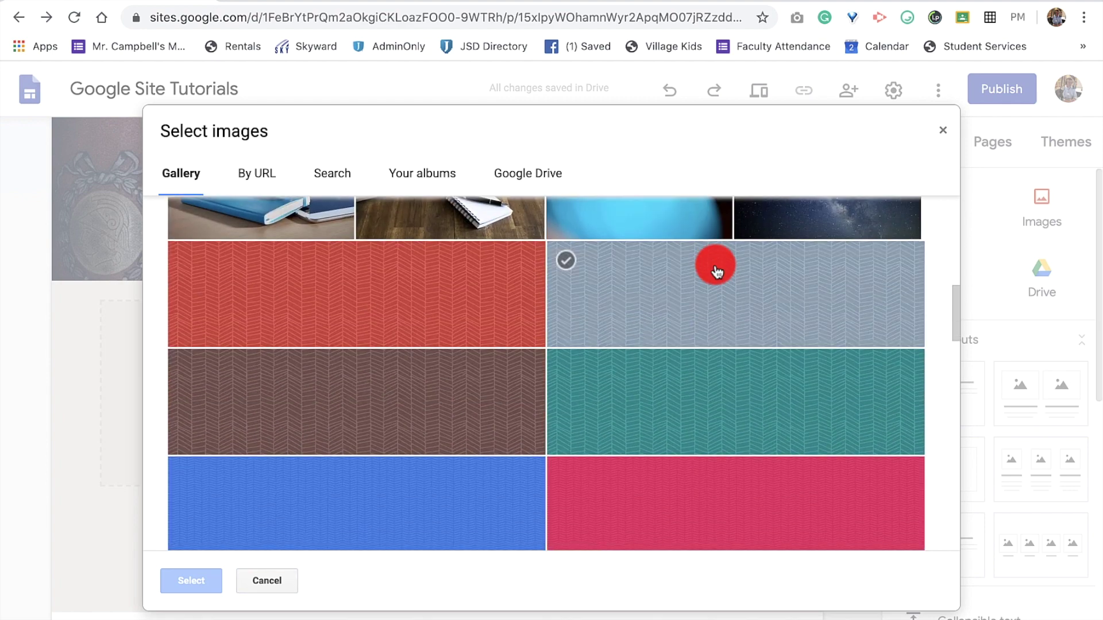
{"action": "scroll", "coordinate": [715, 267], "scroll_direction": "down", "scroll_amount": 12}
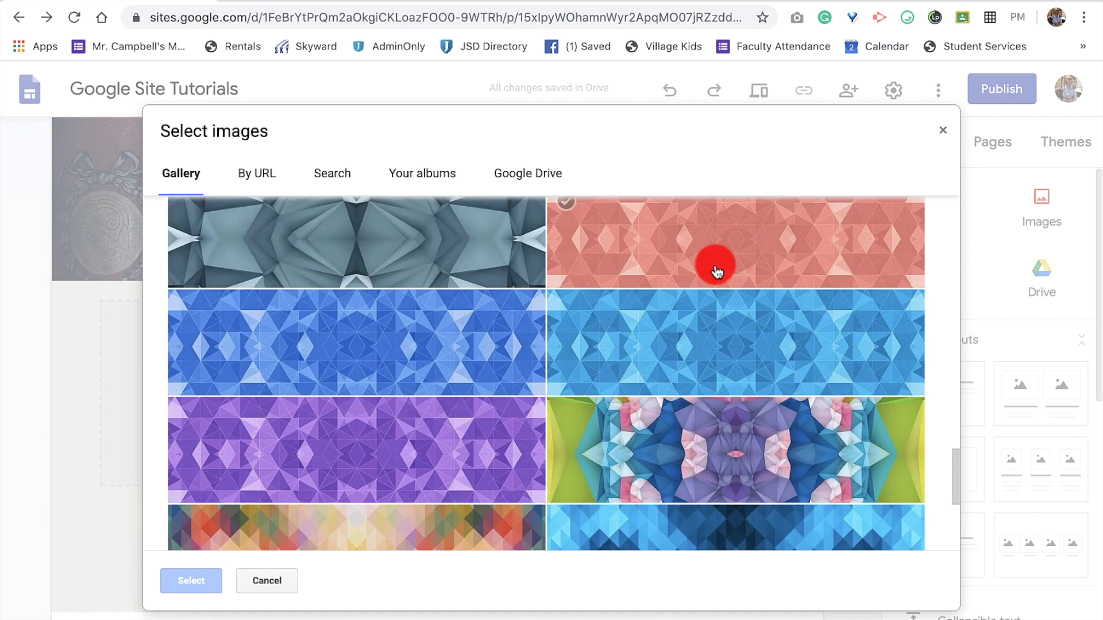
{"action": "left_click", "coordinate": [716, 267]}
{"action": "left_click", "coordinate": [443, 390]}
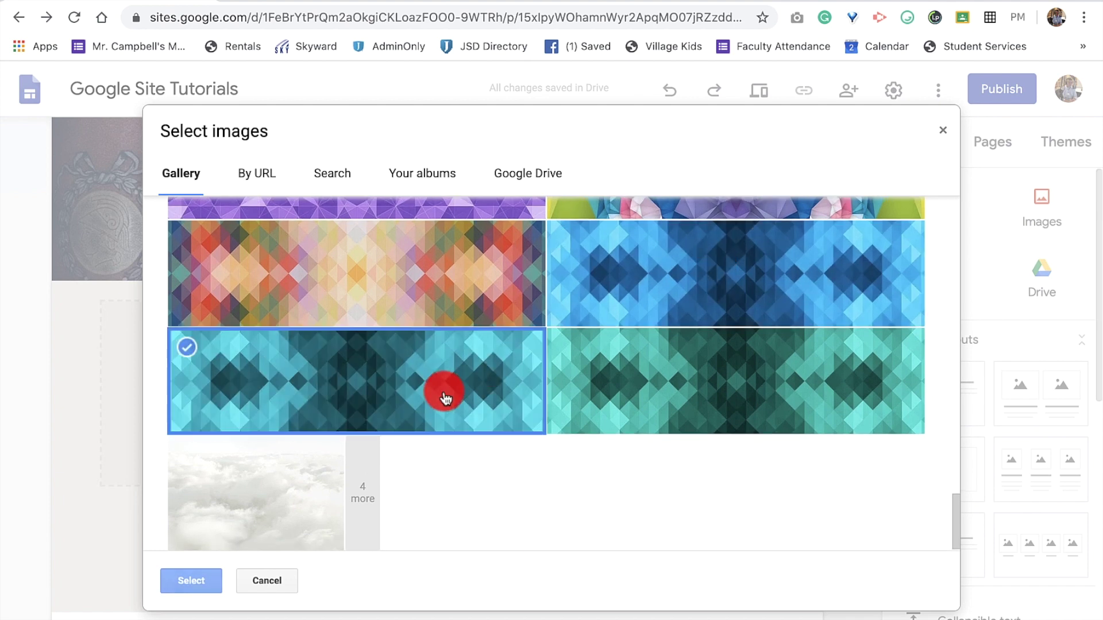
{"action": "left_click", "coordinate": [192, 581]}
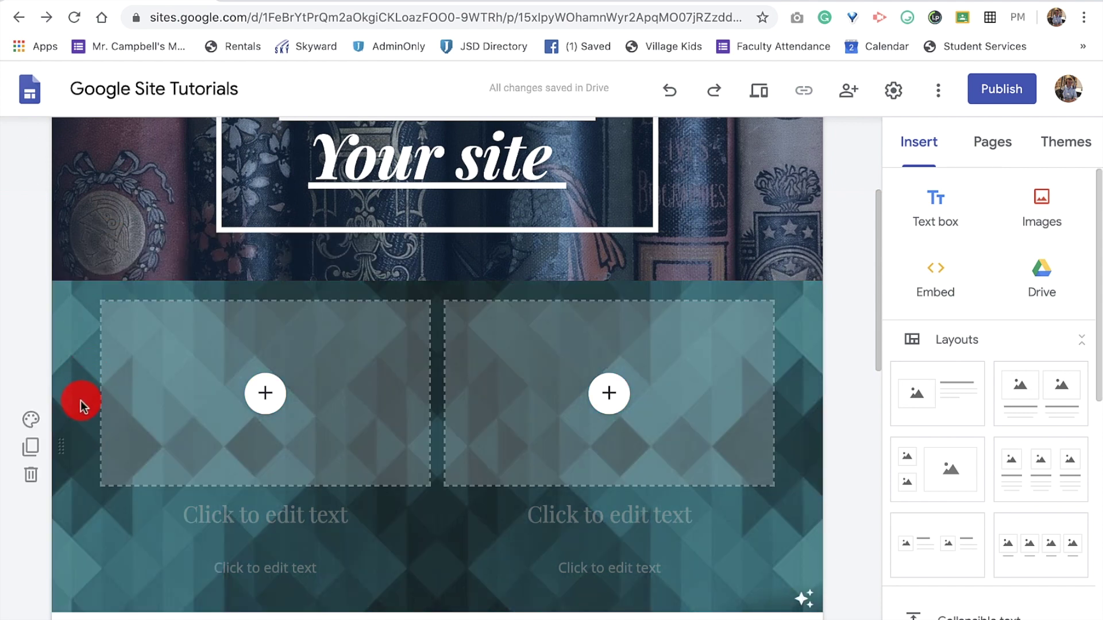
{"action": "left_click", "coordinate": [32, 476]}
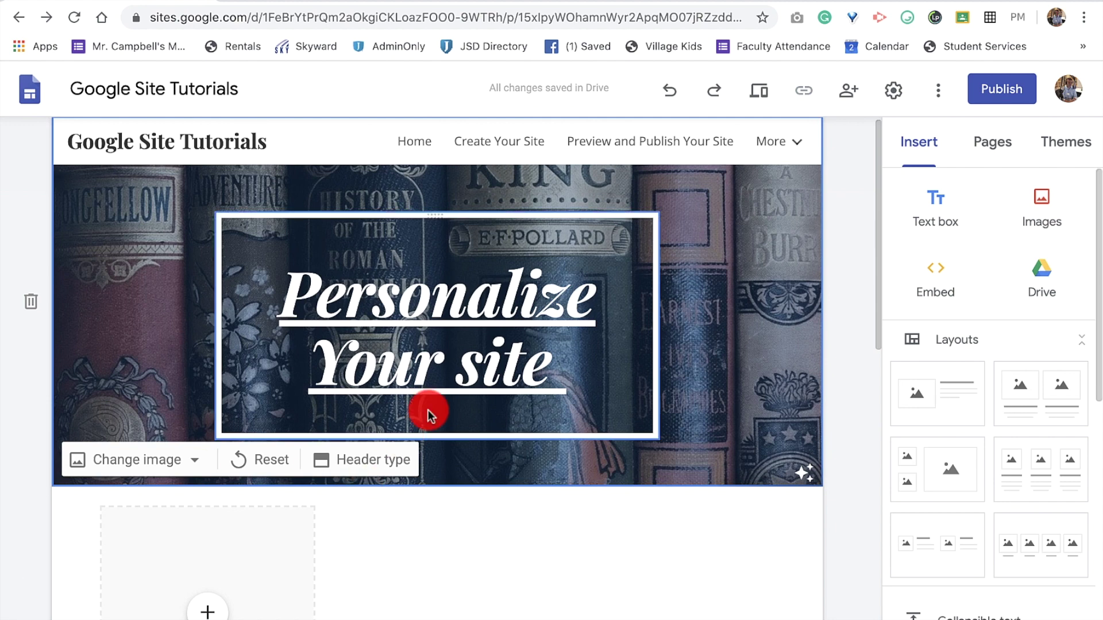
- Hide the footer at the end of the page
{"action": "scroll", "coordinate": [429, 410], "scroll_direction": "down", "scroll_amount": 10}
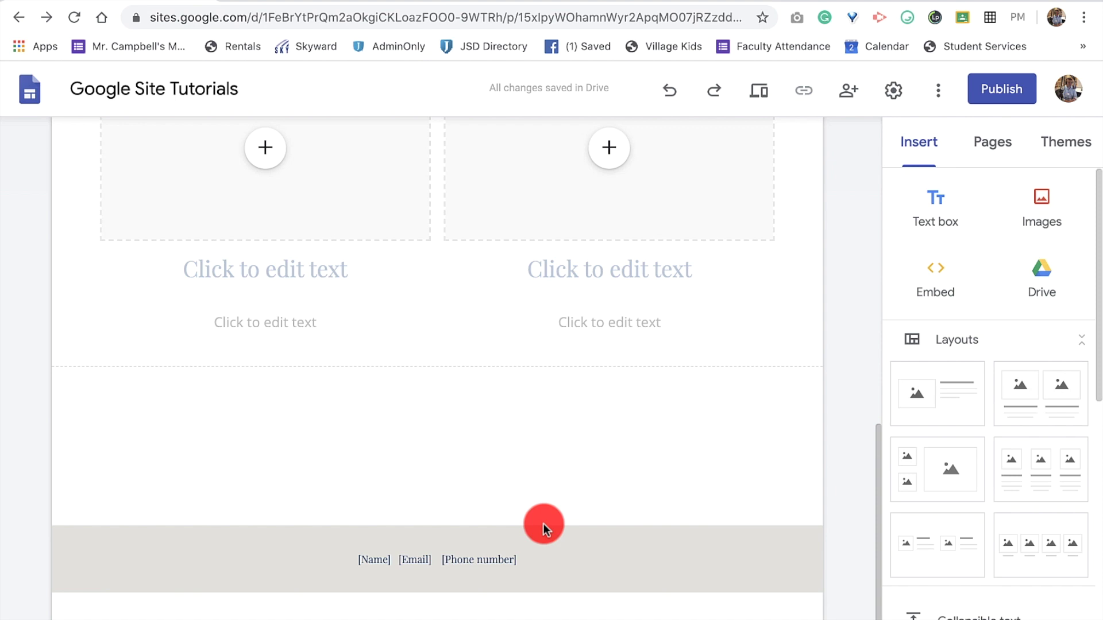
{"action": "mouse_move", "coordinate": [497, 578]}
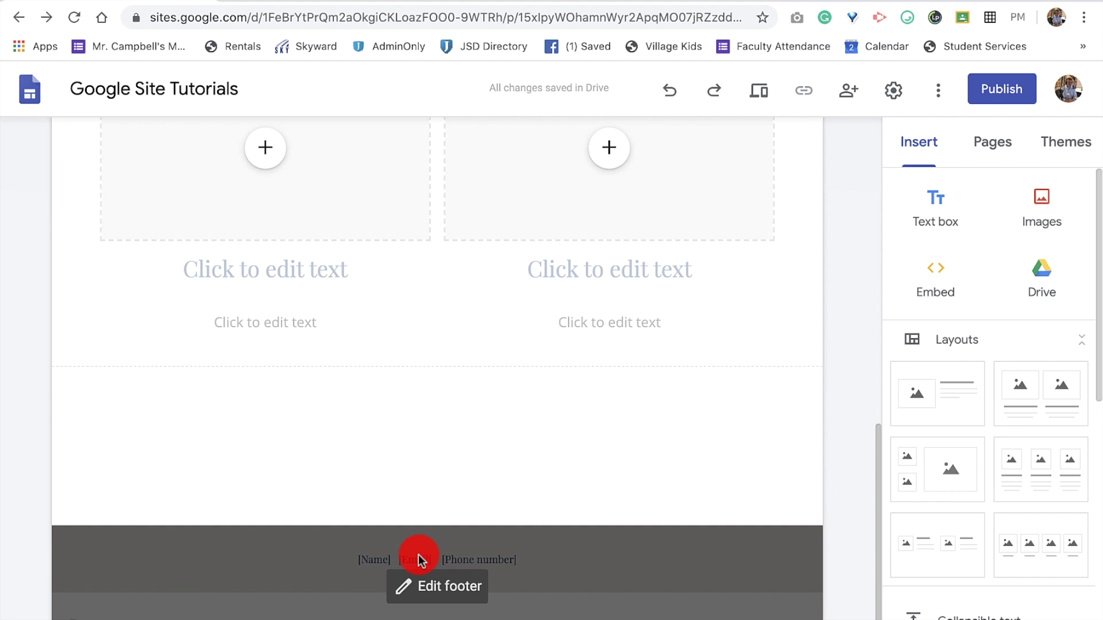
{"action": "left_click", "coordinate": [74, 613]}
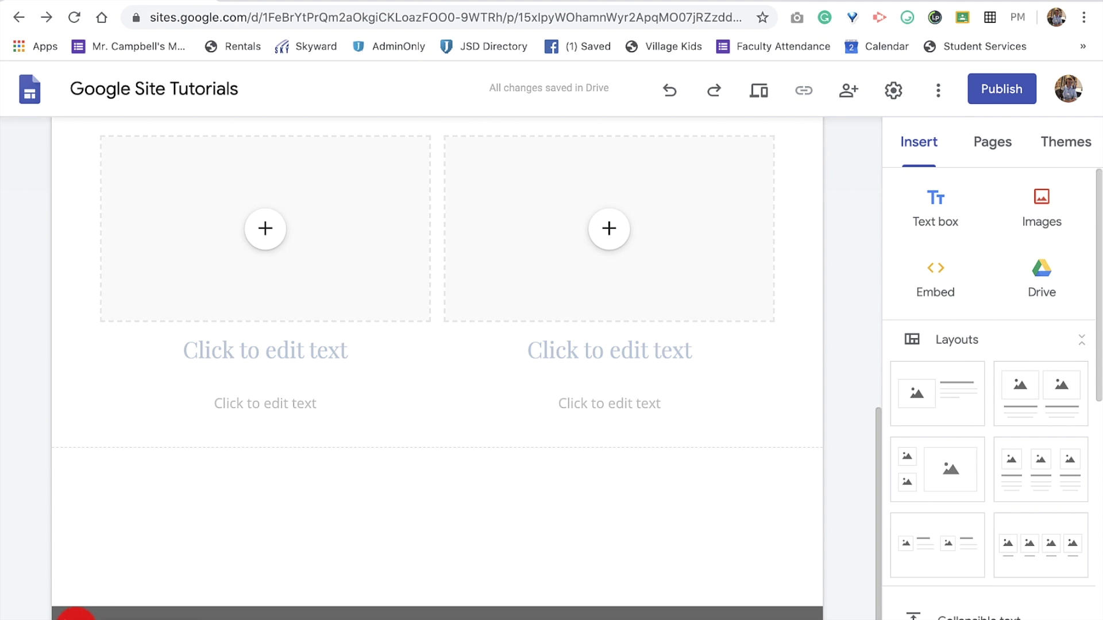
- Show the footer again and replace its [Name] placeholder with the site owner's full name, removing the surrounding brackets
{"action": "left_click", "coordinate": [74, 619]}
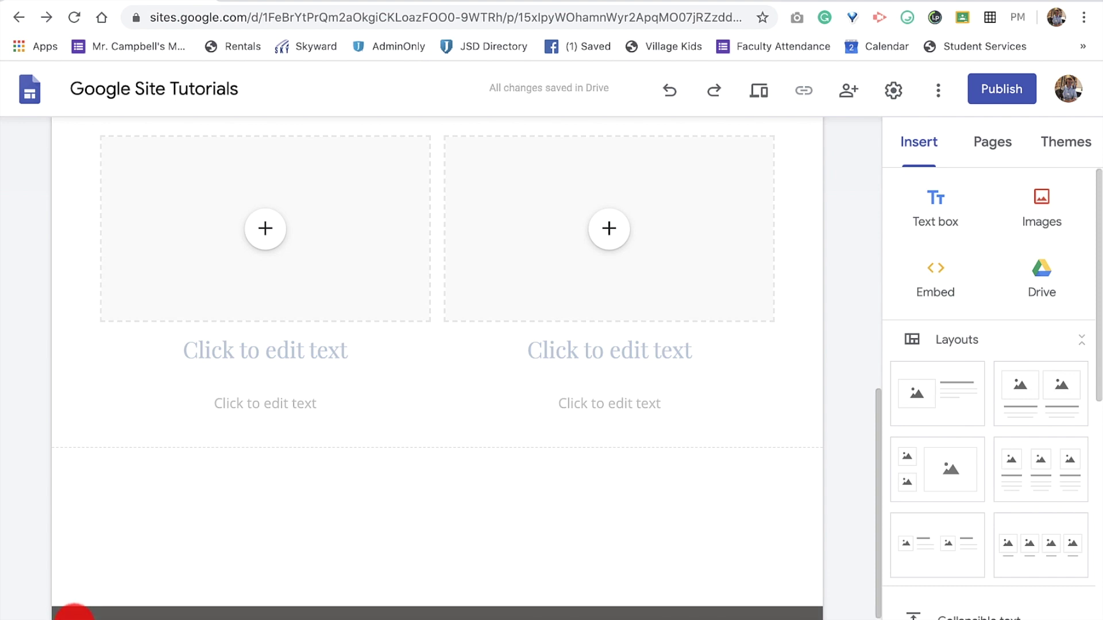
{"action": "scroll", "coordinate": [339, 504], "scroll_direction": "down", "scroll_amount": 2}
{"action": "mouse_move", "coordinate": [464, 566]}
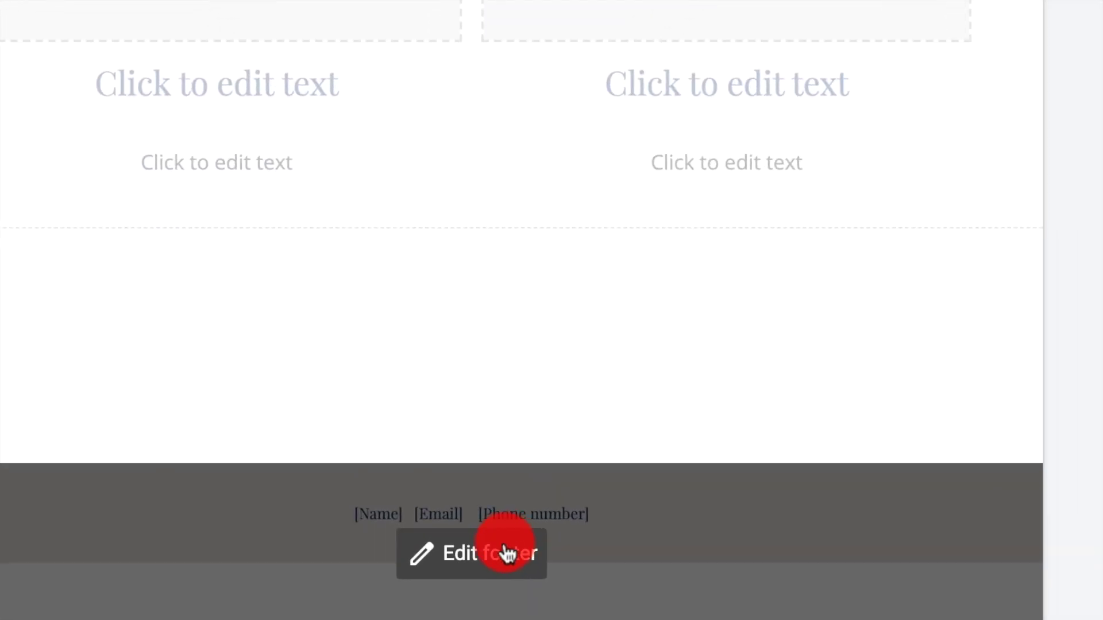
{"action": "left_click", "coordinate": [509, 550]}
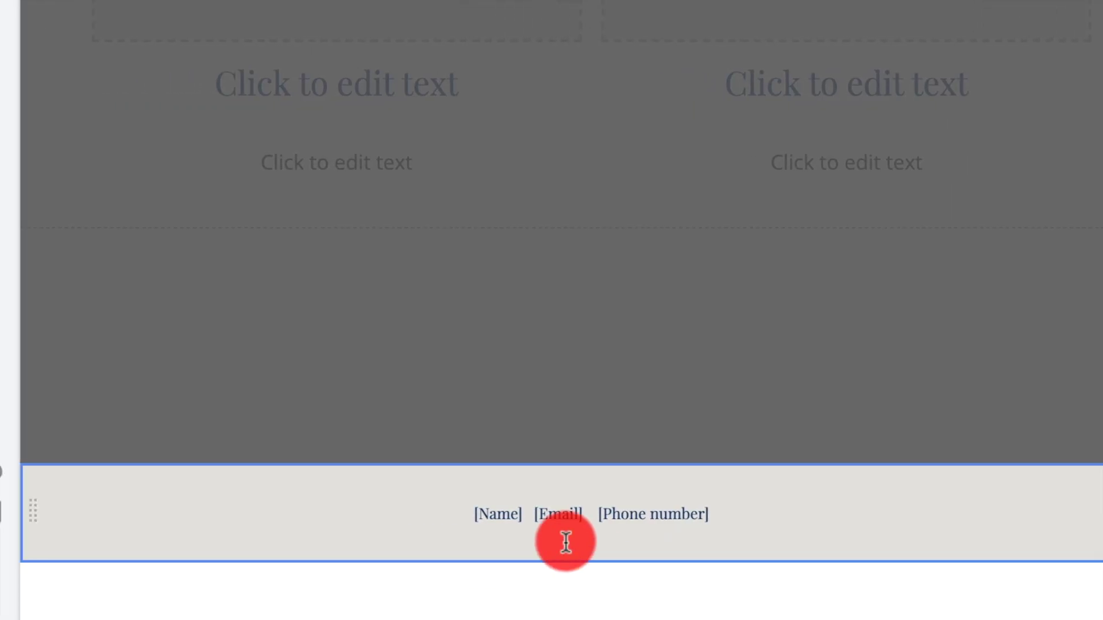
{"action": "left_click", "coordinate": [392, 515]}
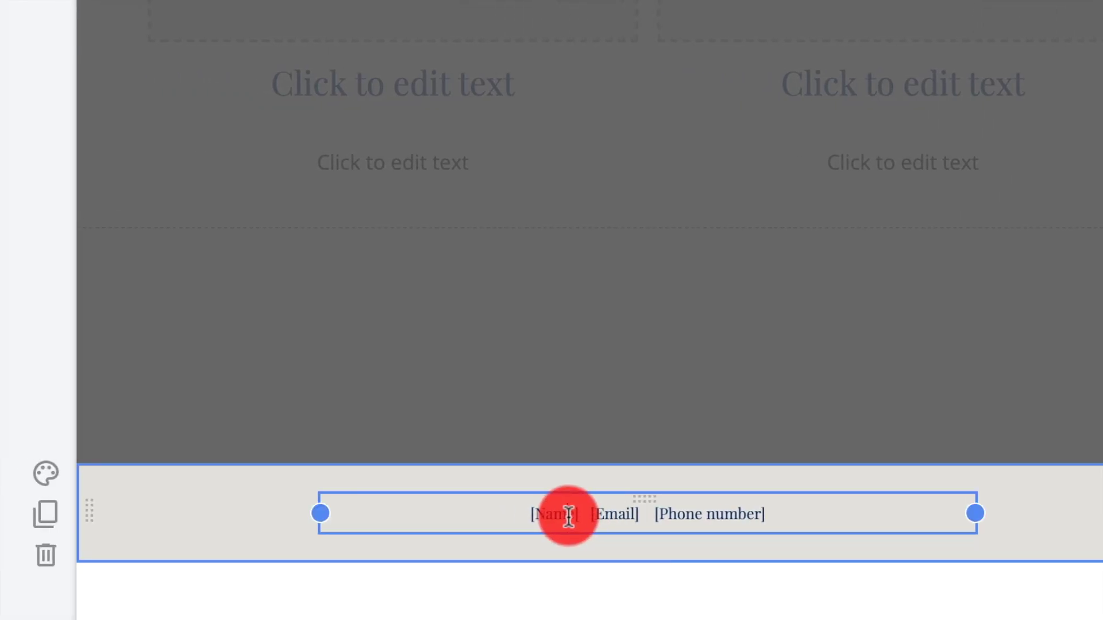
{"action": "left_click", "coordinate": [568, 516]}
{"action": "key", "text": "Delete"}
{"action": "key", "text": "BackSpace"}
{"action": "key", "text": "BackSpace"}
{"action": "key", "text": "BackSpace"}
{"action": "type", "text": "Spencer Campbell"}
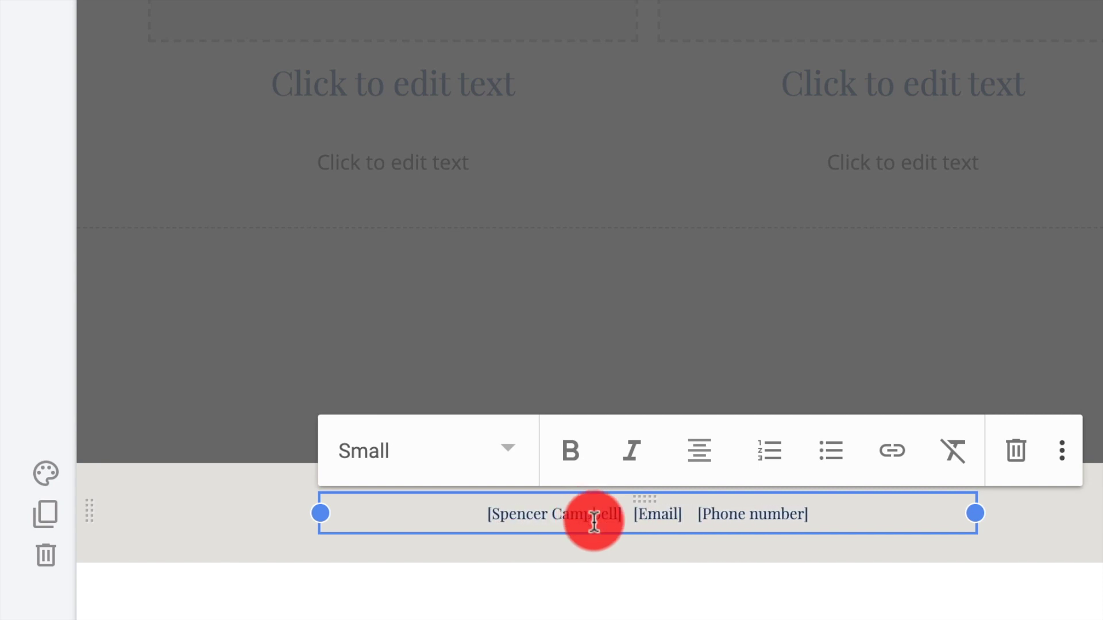
{"action": "key", "text": "Delete"}
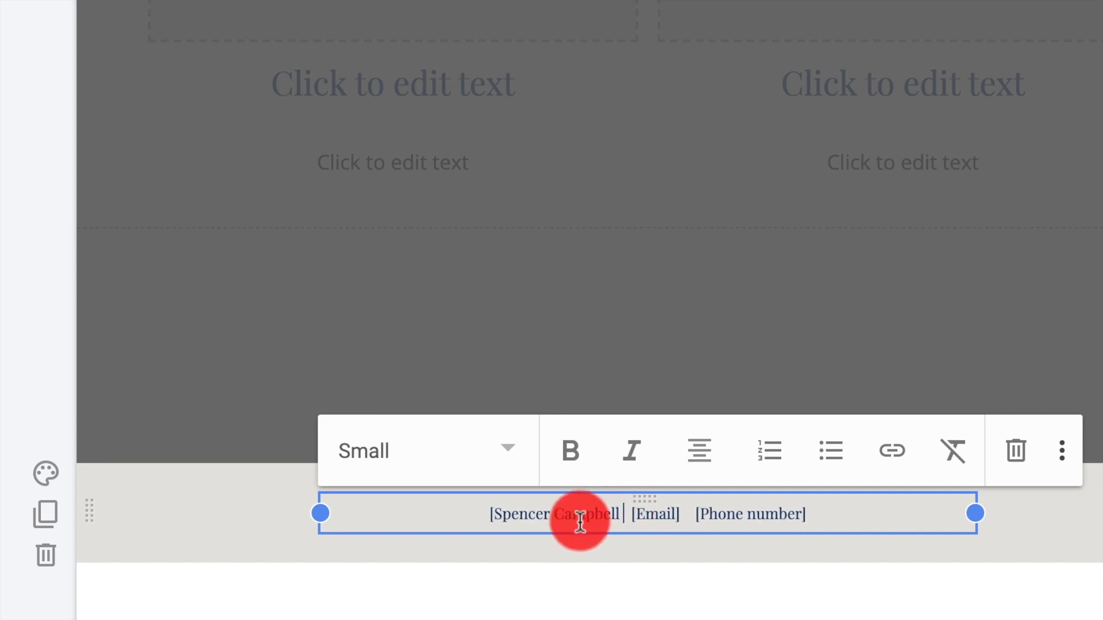
{"action": "left_click", "coordinate": [494, 514]}
{"action": "key", "text": "BackSpace"}
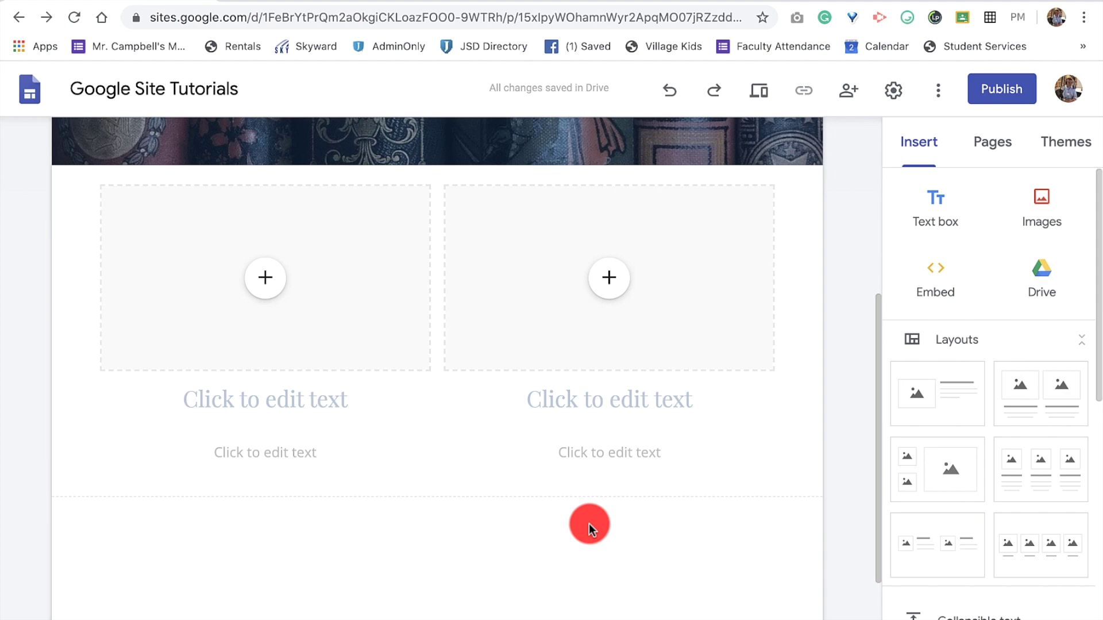
- Delete the empty two-column section and insert the layout with a single image beside a heading and text
{"action": "mouse_move", "coordinate": [591, 361]}
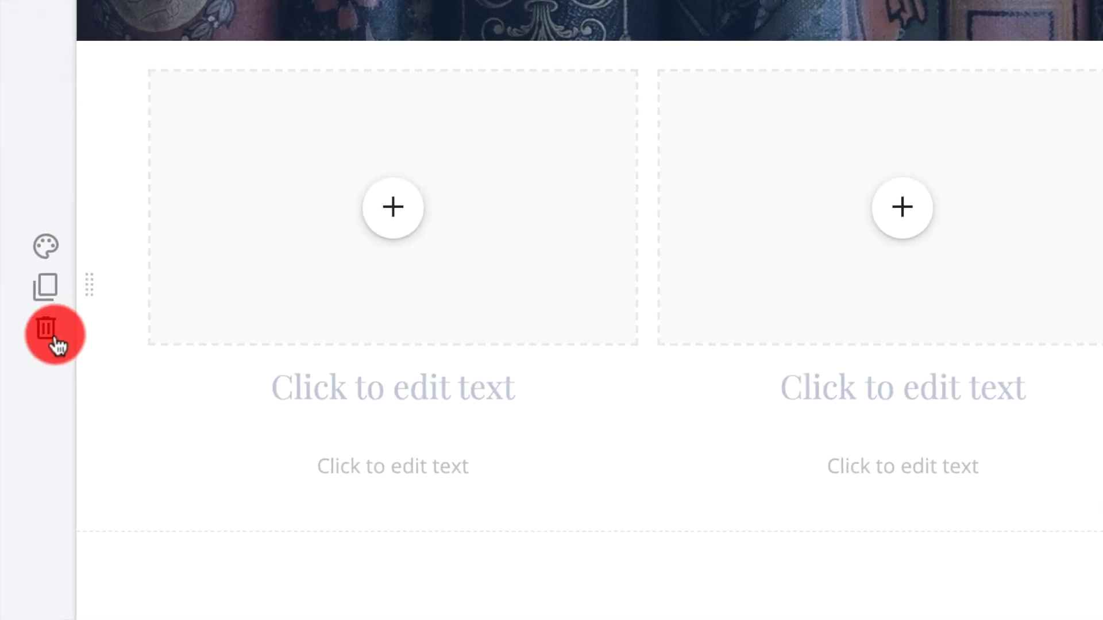
{"action": "left_click", "coordinate": [53, 336]}
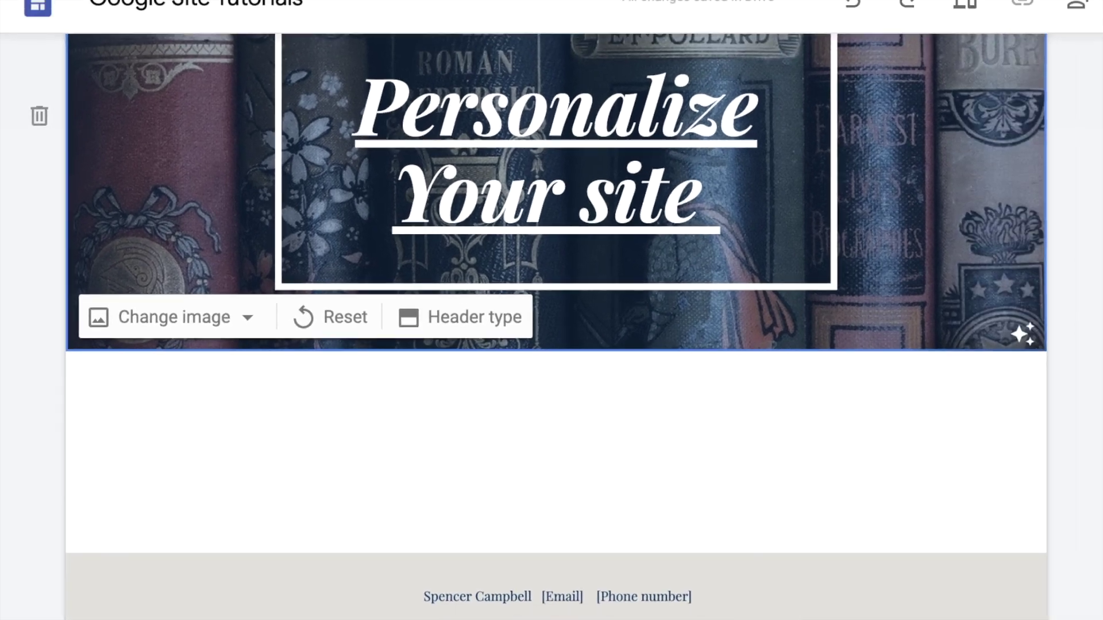
{"action": "left_click", "coordinate": [918, 396]}
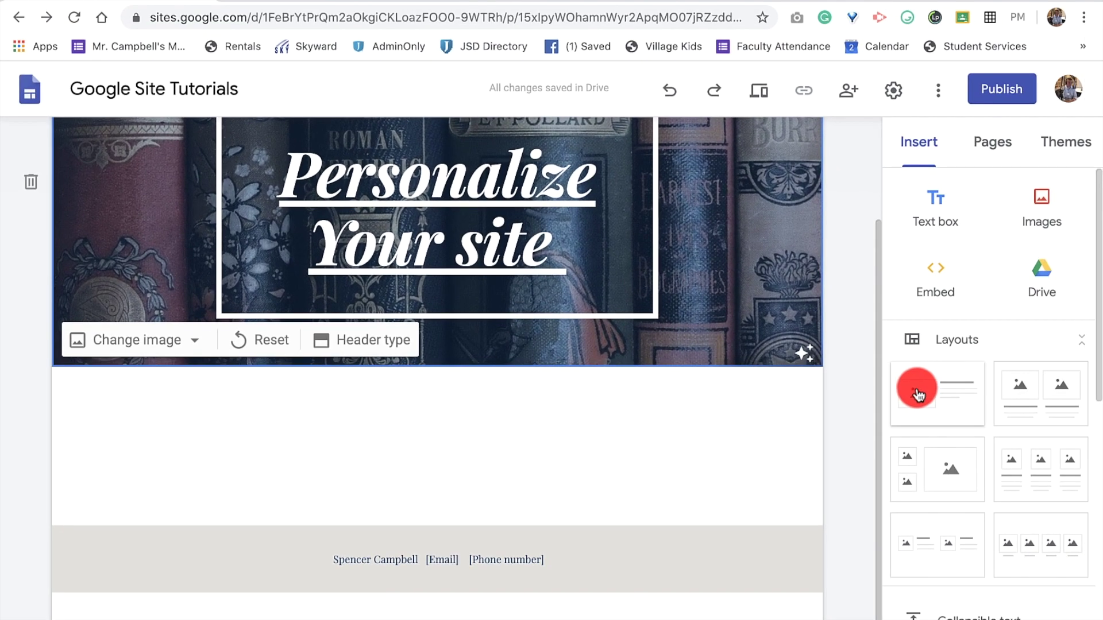
{"action": "left_click", "coordinate": [918, 395]}
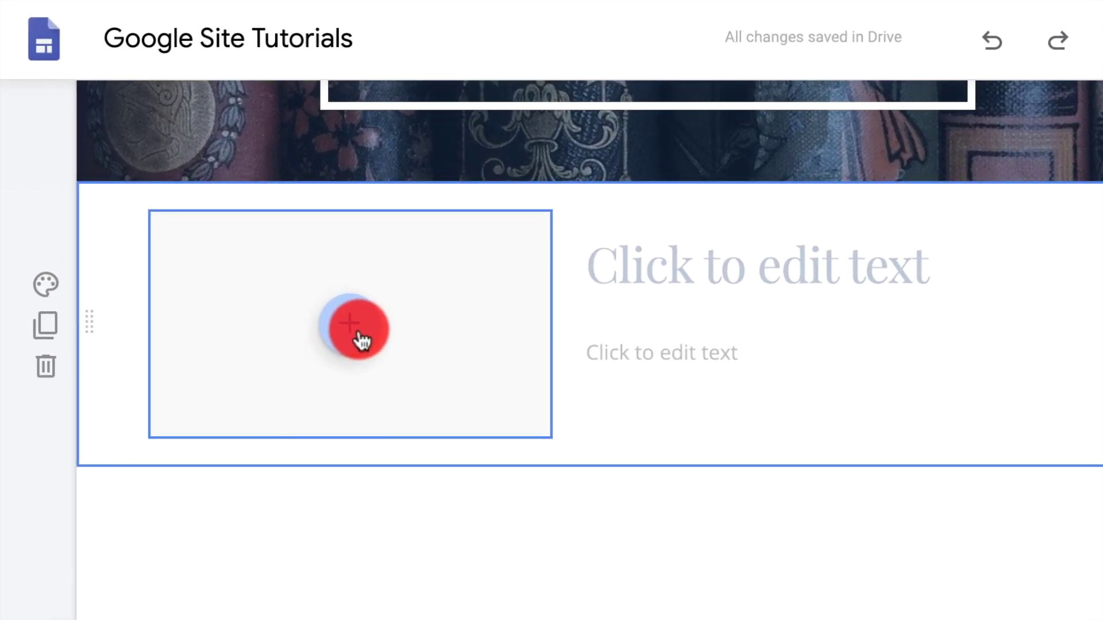
- Upload the Google Chat image, the Basset Slides file numbered (16).jpg in Downloads, into the new layout's image placeholder
{"action": "left_click", "coordinate": [242, 290]}
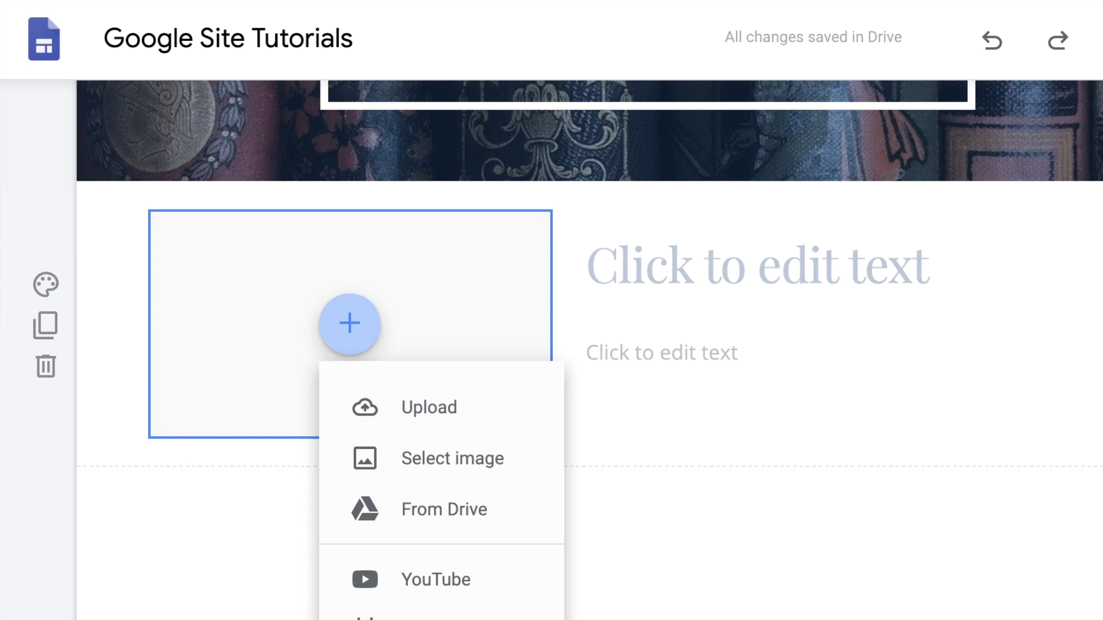
{"action": "left_click", "coordinate": [668, 572]}
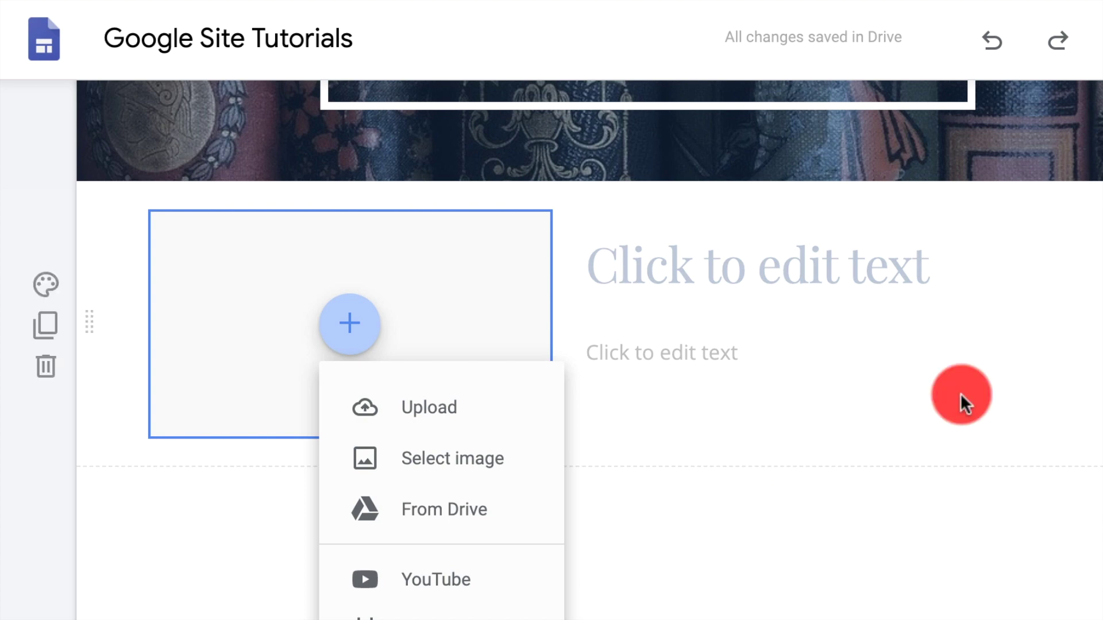
{"action": "left_click", "coordinate": [431, 304]}
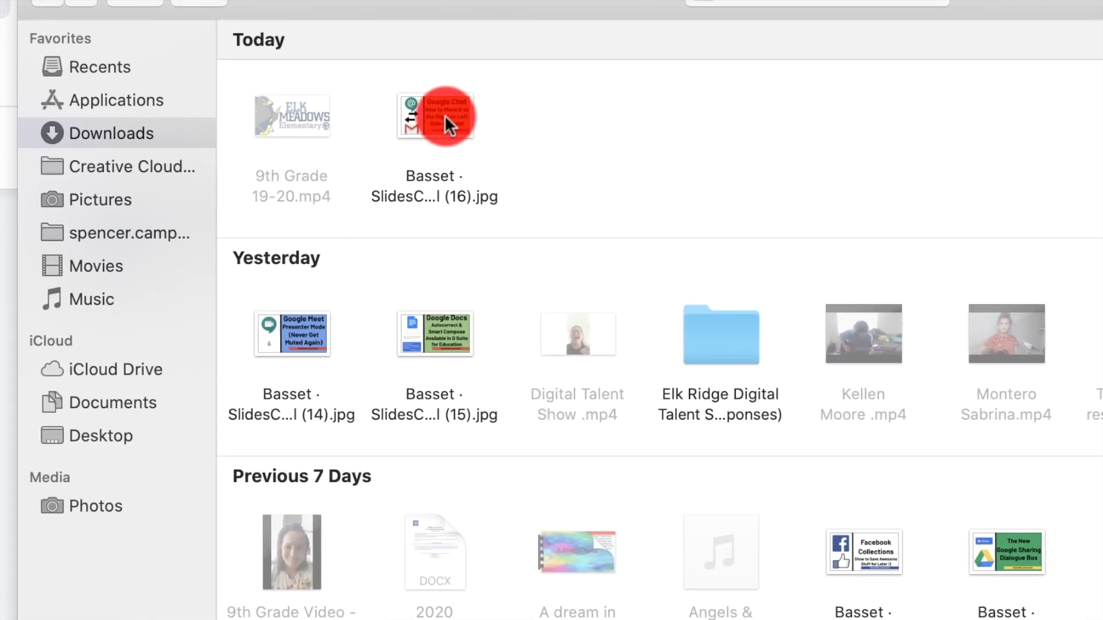
{"action": "left_click", "coordinate": [303, 67]}
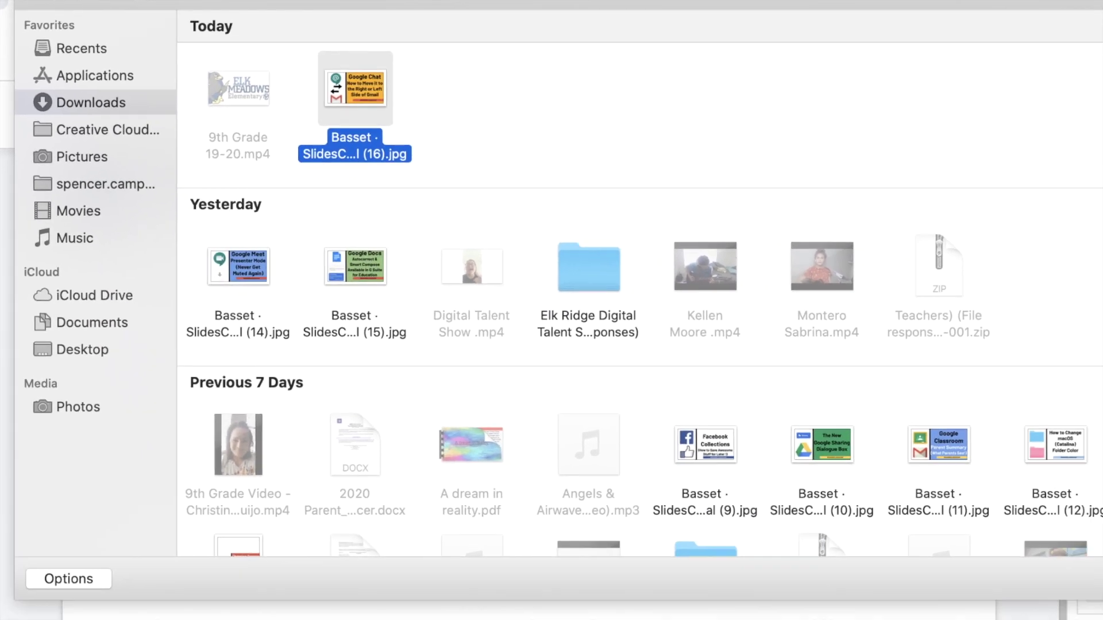
{"action": "left_click", "coordinate": [1054, 469]}
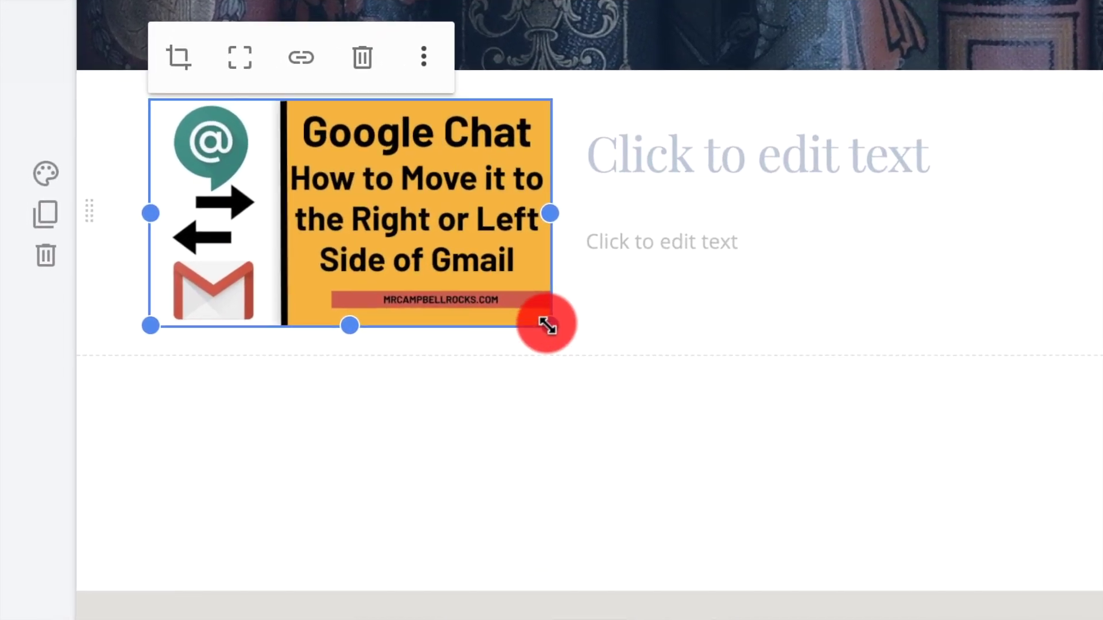
- Resize the Google Chat image proportionally until it fills about three quarters of the section's content width
{"action": "left_click_drag", "start_coordinate": [547, 326], "coordinate": [704, 370]}
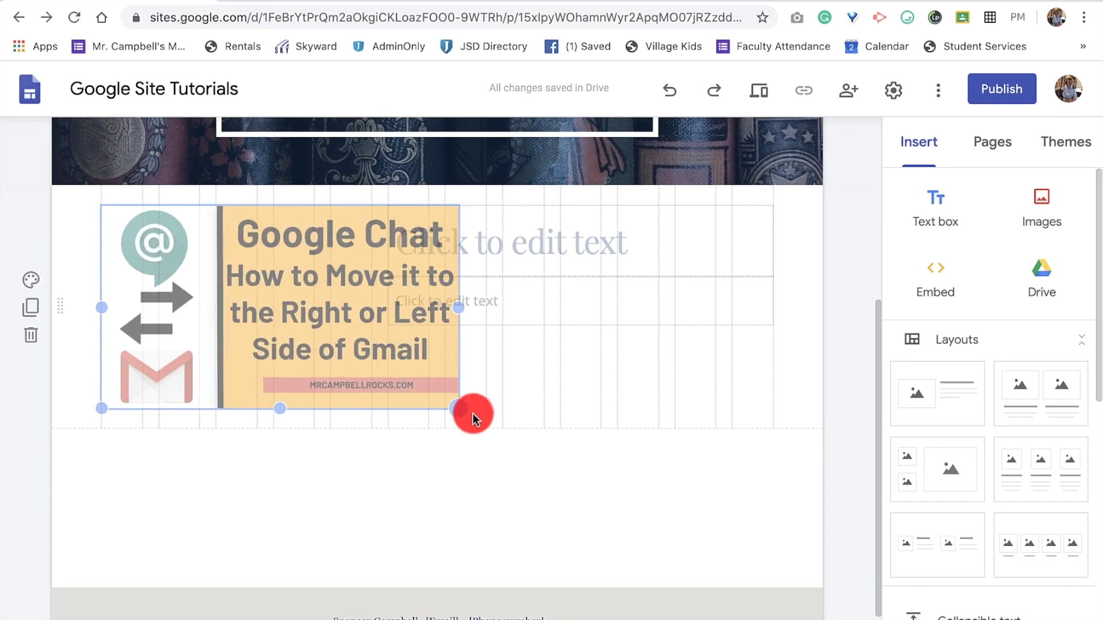
{"action": "left_click_drag", "start_coordinate": [472, 413], "coordinate": [499, 436]}
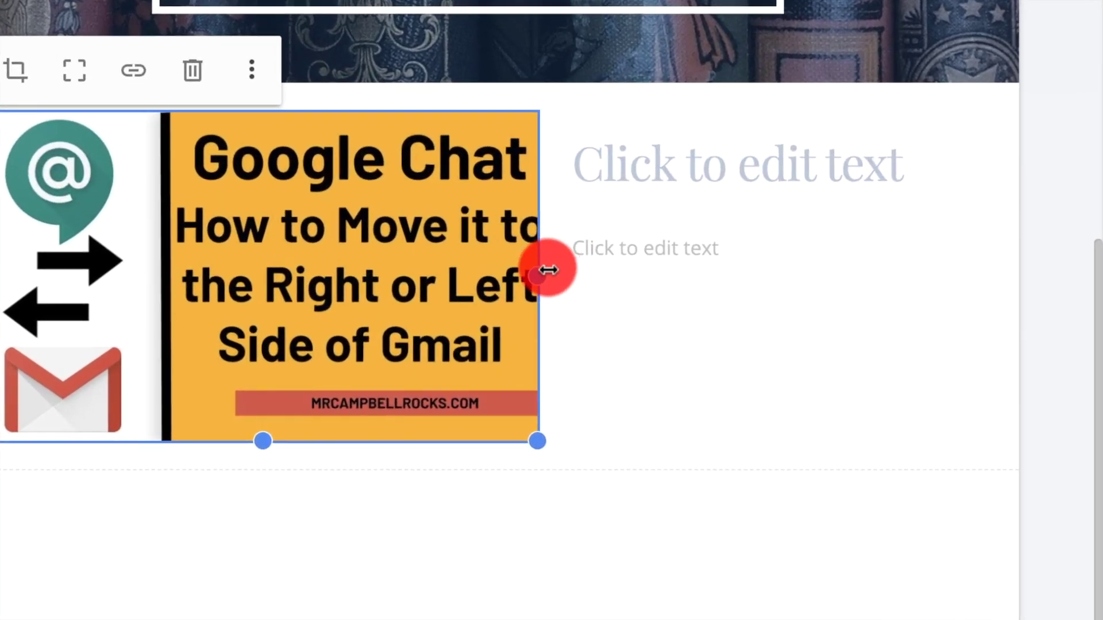
{"action": "left_click_drag", "start_coordinate": [548, 270], "coordinate": [678, 289]}
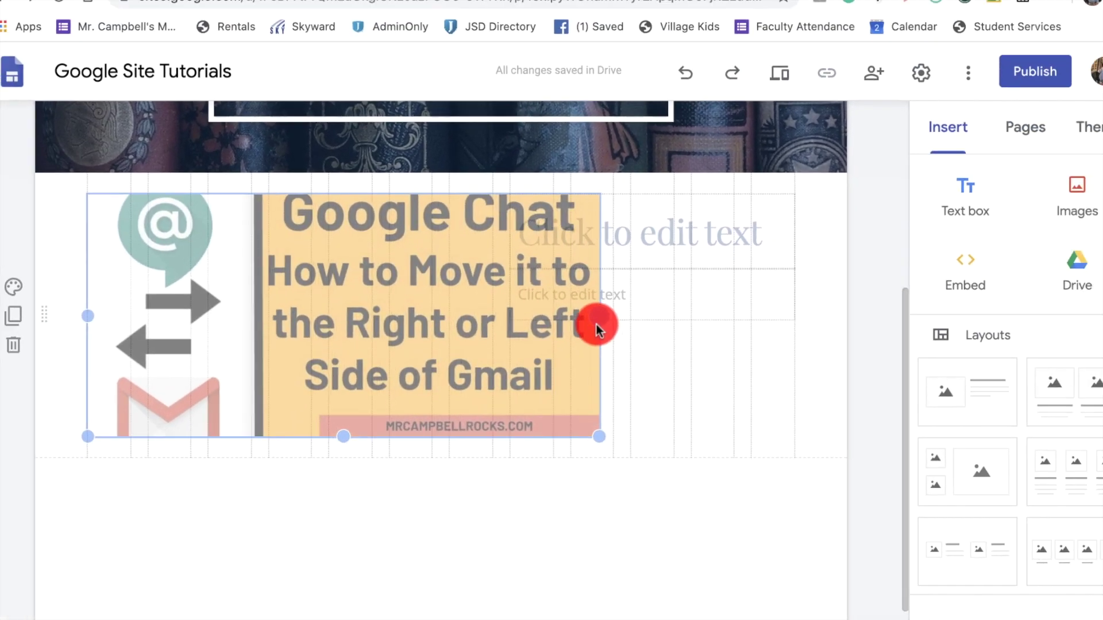
{"action": "left_click_drag", "start_coordinate": [596, 325], "coordinate": [661, 333]}
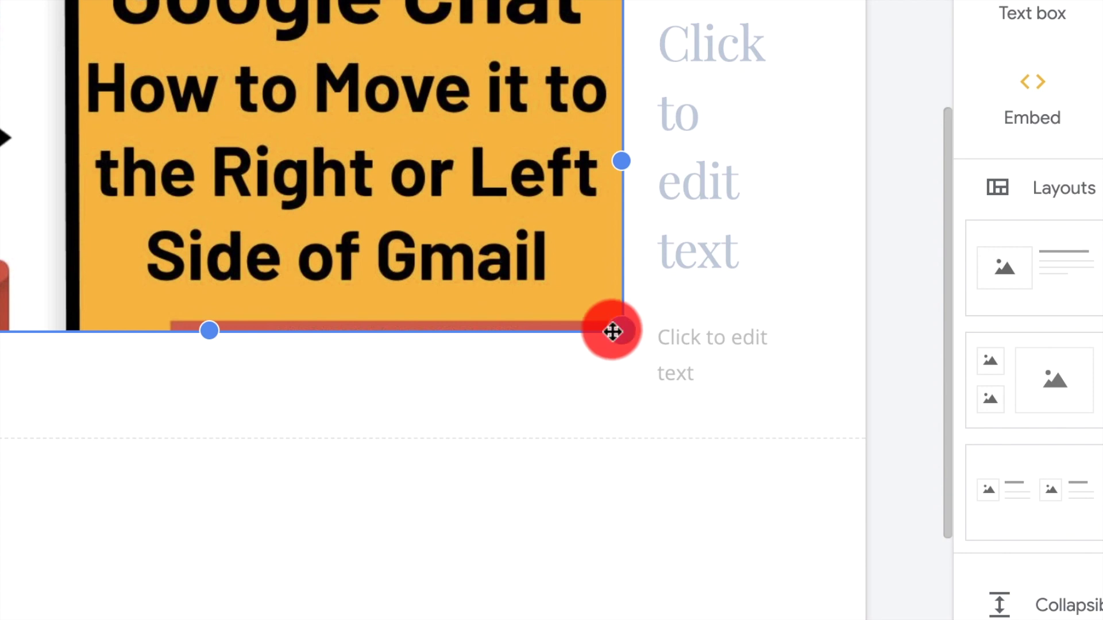
{"action": "left_click_drag", "start_coordinate": [612, 332], "coordinate": [416, 310]}
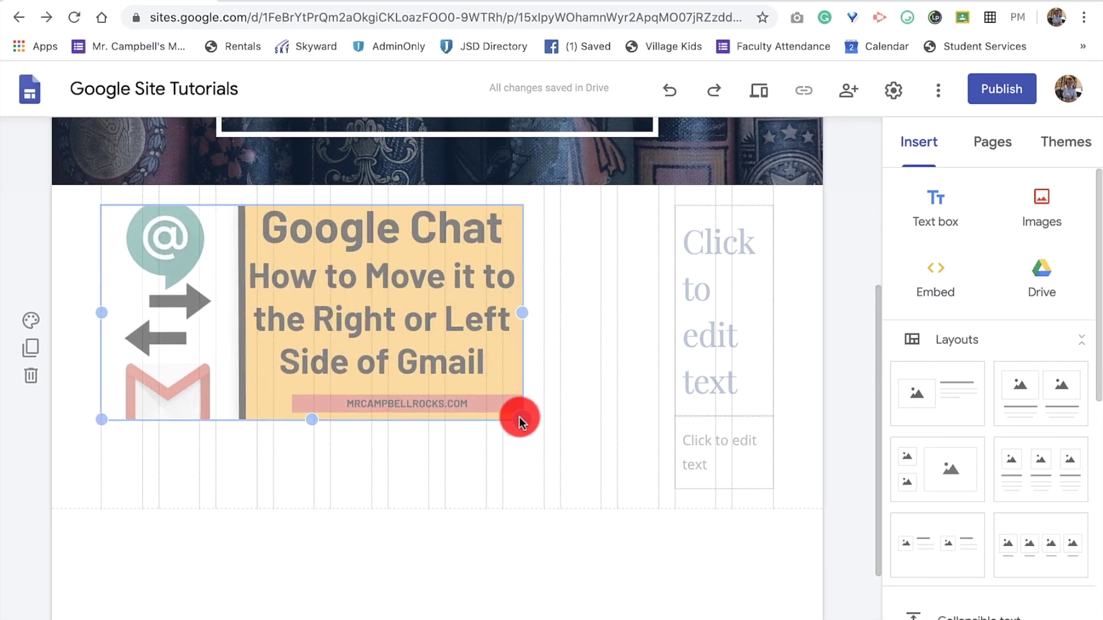
{"action": "left_click_drag", "start_coordinate": [519, 420], "coordinate": [603, 485]}
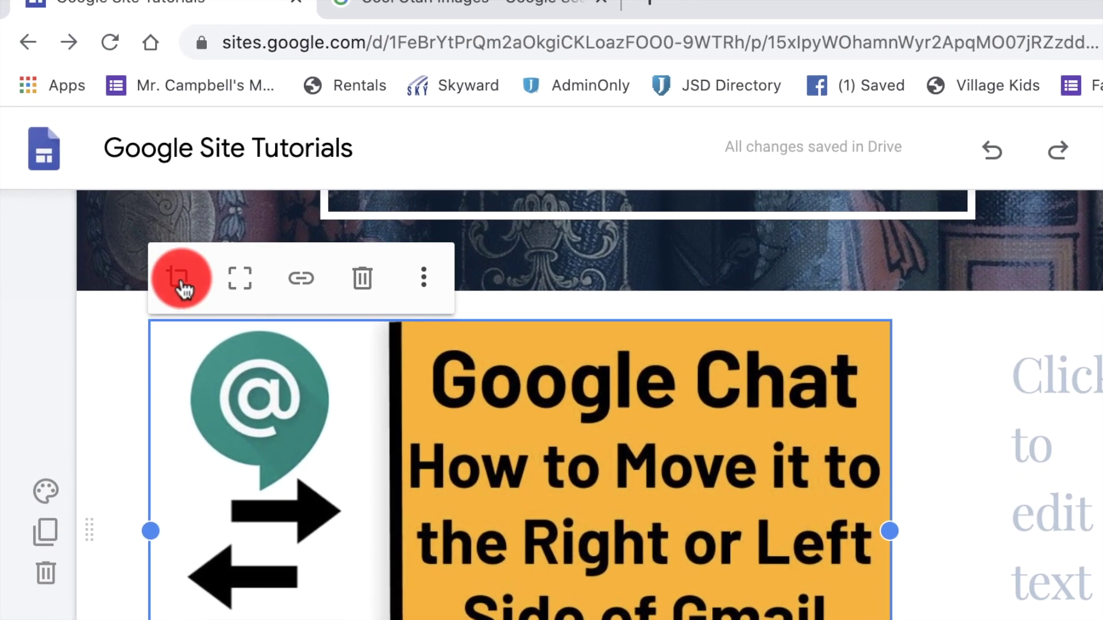
- Enter crop mode on the Google Chat image, leave it without cropping, and uncrop the image
{"action": "left_click", "coordinate": [181, 279]}
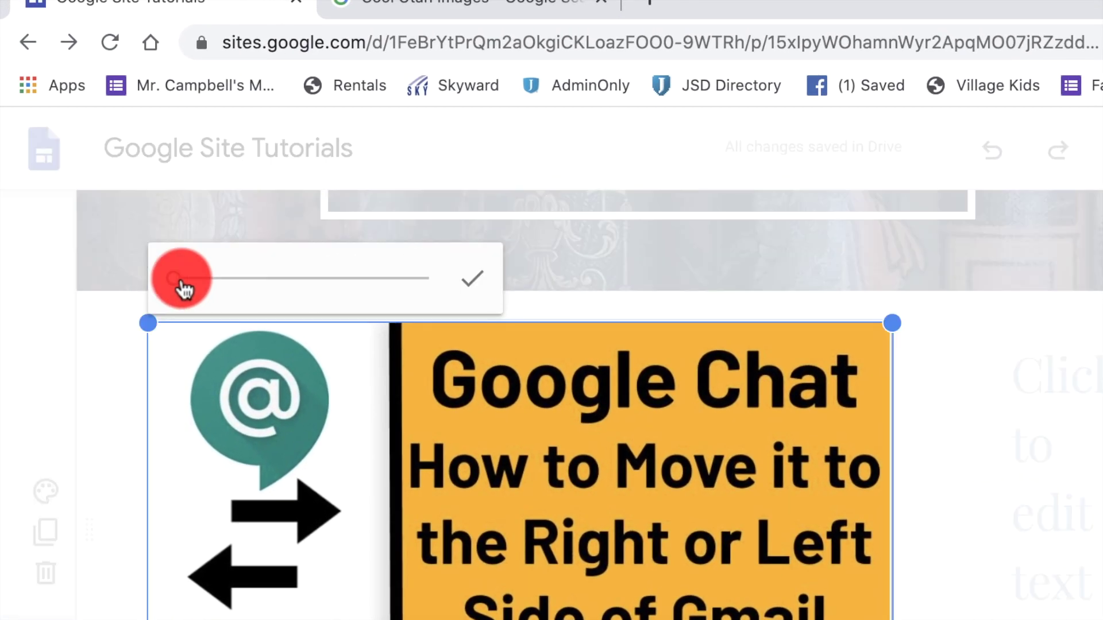
{"action": "mouse_move", "coordinate": [177, 282]}
{"action": "left_mouse_down"}
{"action": "mouse_move", "coordinate": [295, 303]}
{"action": "mouse_move", "coordinate": [436, 305]}
{"action": "mouse_move", "coordinate": [323, 283]}
{"action": "mouse_move", "coordinate": [153, 279]}
{"action": "mouse_move", "coordinate": [240, 299]}
{"action": "mouse_move", "coordinate": [169, 295]}
{"action": "left_mouse_up"}
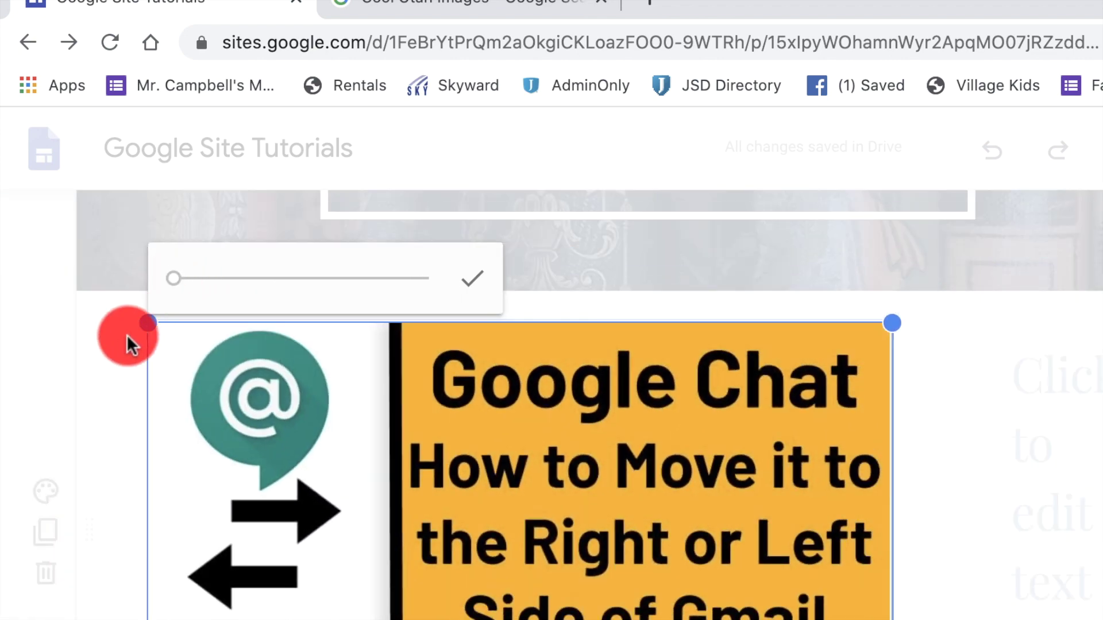
{"action": "left_click", "coordinate": [112, 355]}
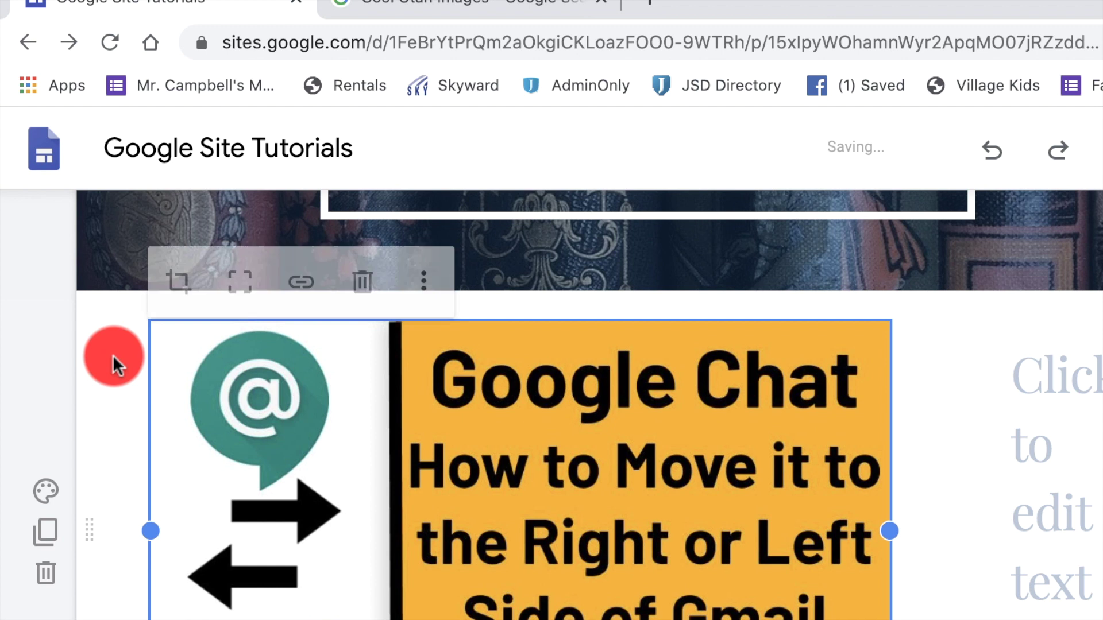
{"action": "left_click", "coordinate": [242, 286]}
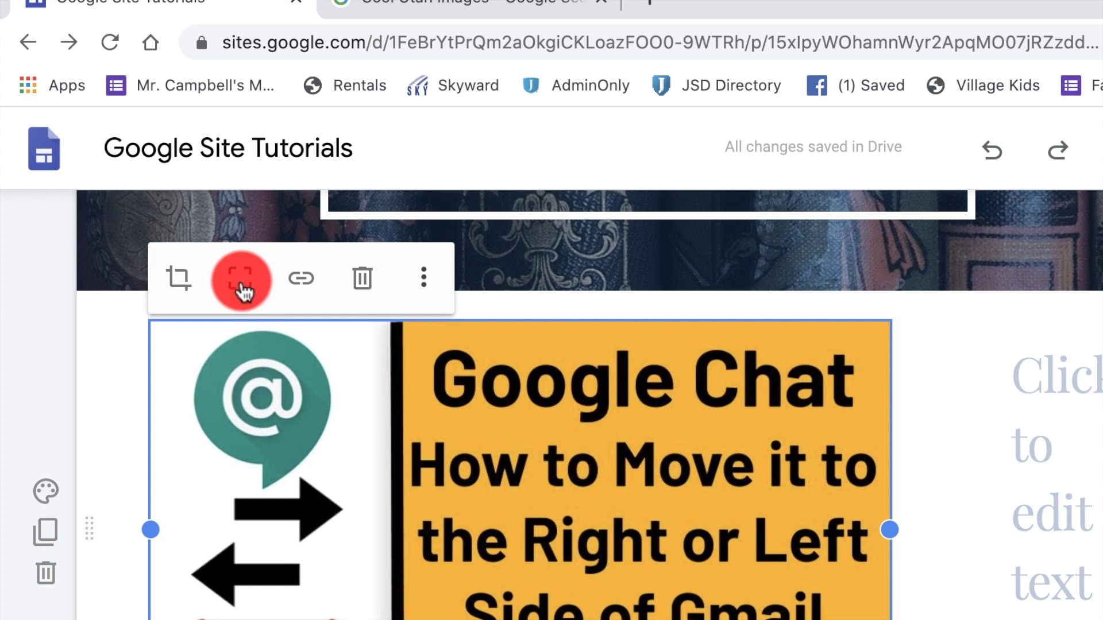
- View the Google Chat image's link options and its alt text settings, closing both without entering anything
{"action": "left_click", "coordinate": [301, 280]}
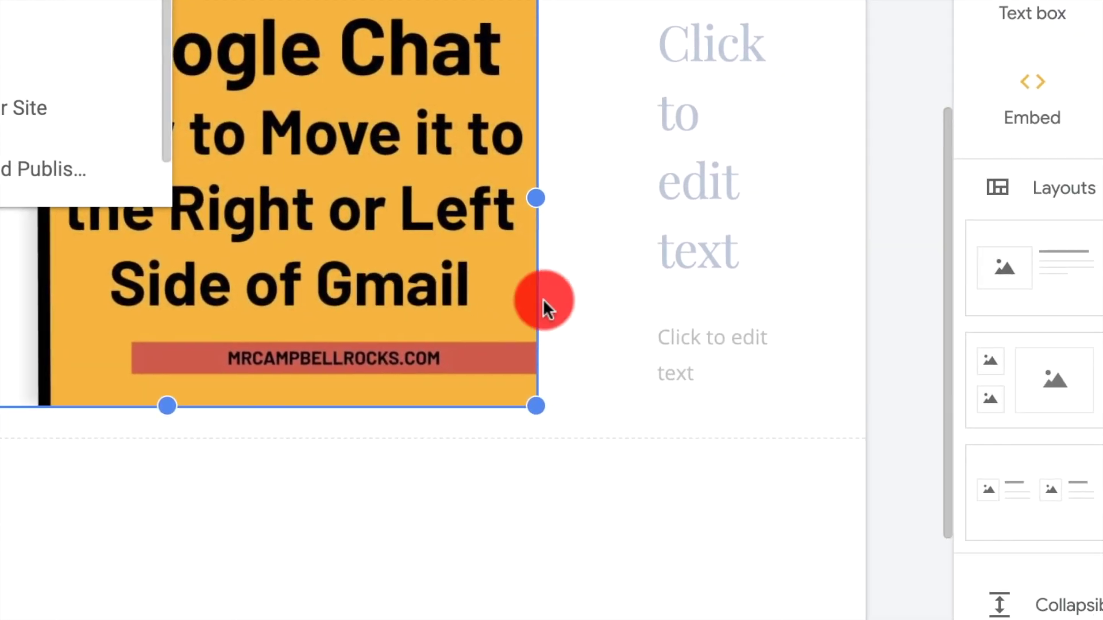
{"action": "left_click", "coordinate": [578, 312]}
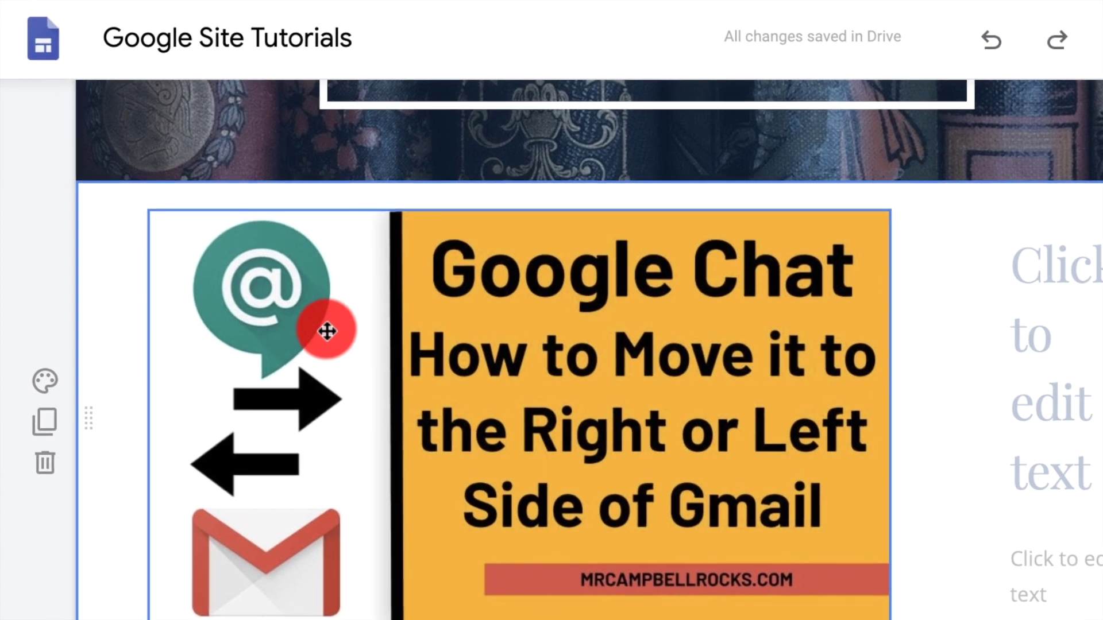
{"action": "left_click", "coordinate": [329, 294]}
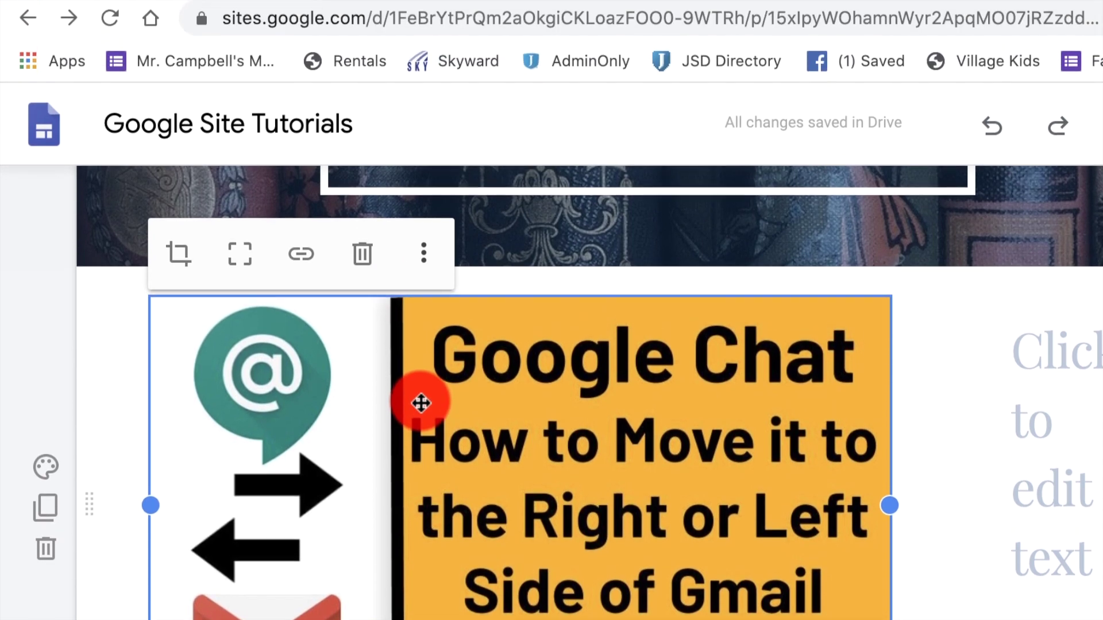
{"action": "left_click", "coordinate": [425, 169]}
{"action": "left_click", "coordinate": [430, 282]}
{"action": "mouse_move", "coordinate": [423, 282]}
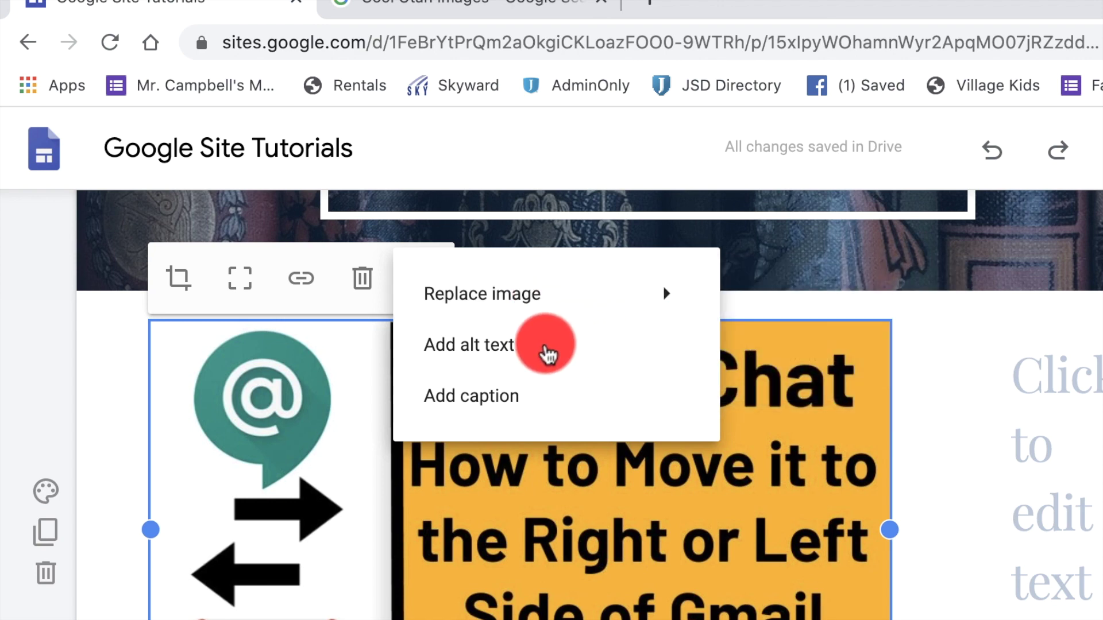
{"action": "left_click", "coordinate": [533, 346]}
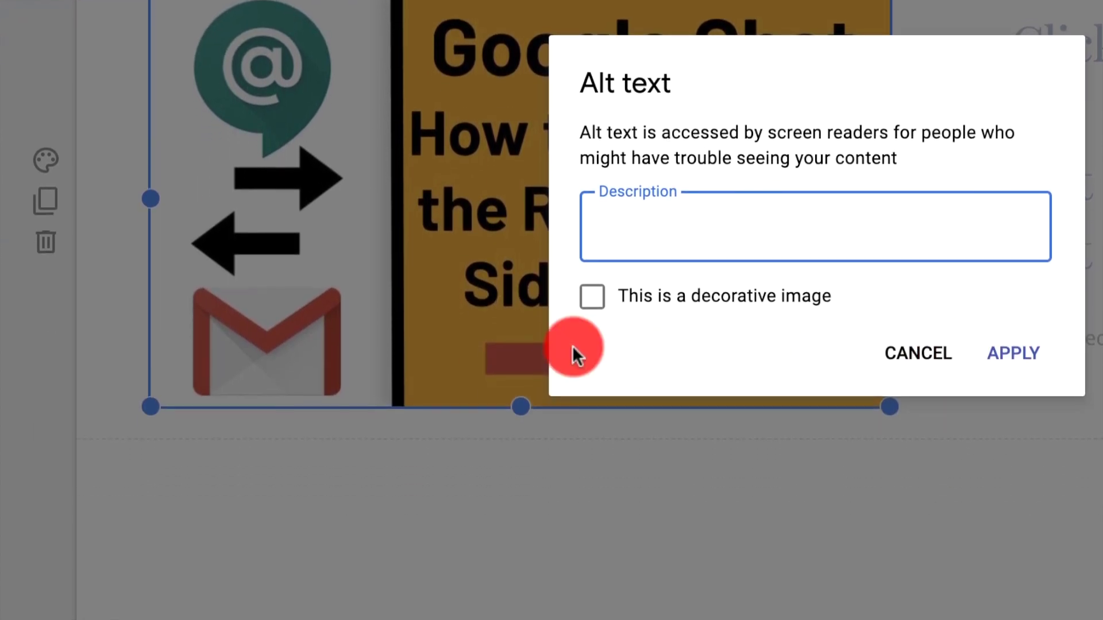
{"action": "left_click", "coordinate": [592, 618]}
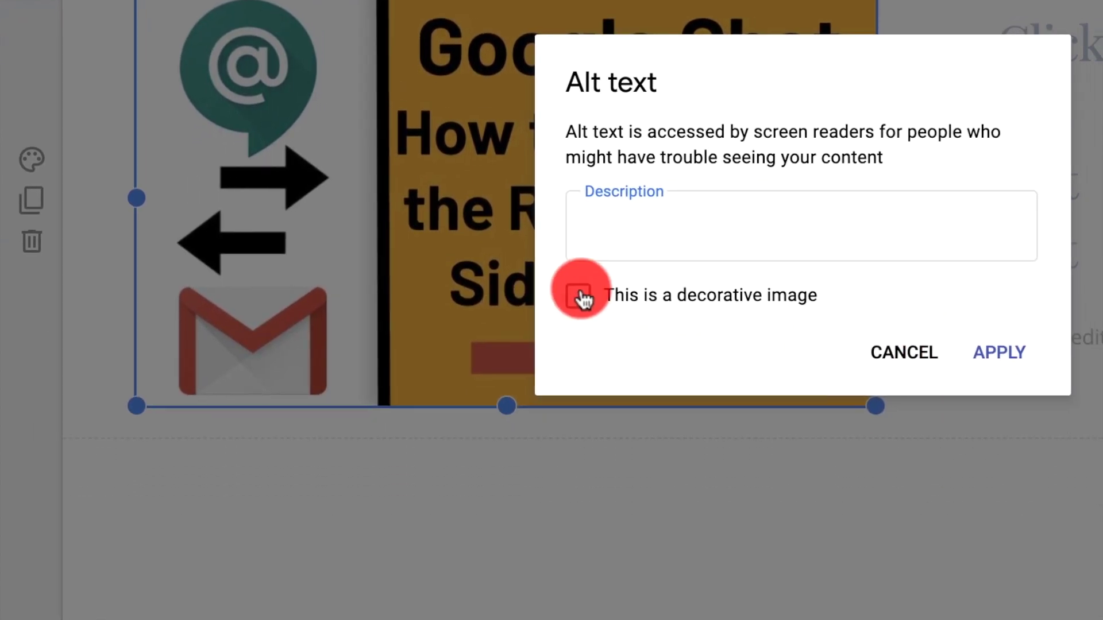
{"action": "left_click", "coordinate": [876, 352]}
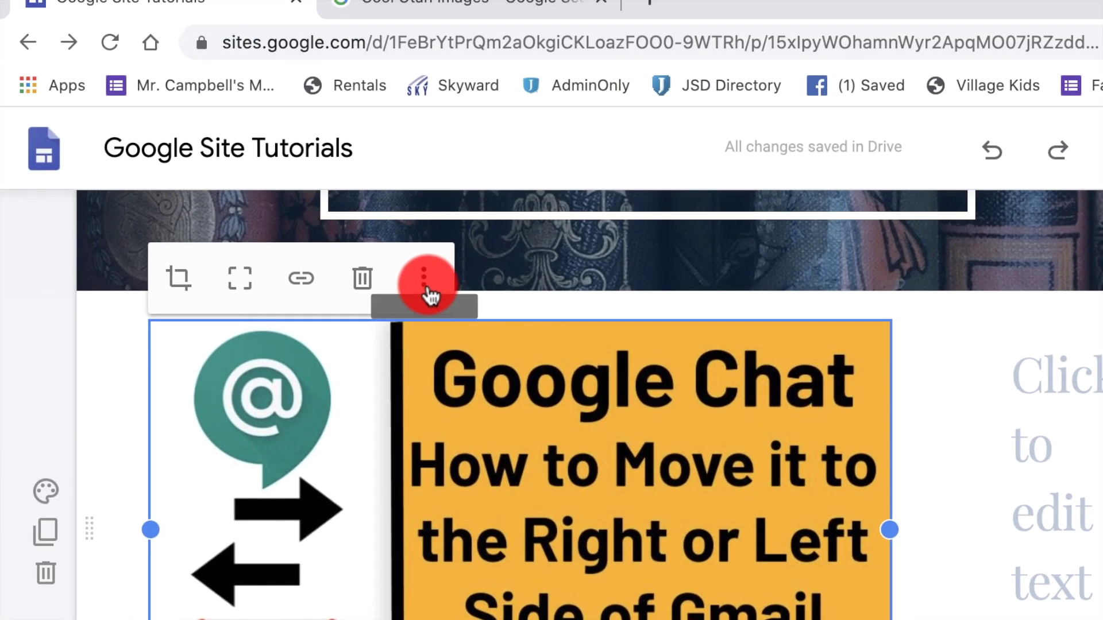
- Add the caption "This is a Caption" beneath the Google Chat image
{"action": "left_click", "coordinate": [306, 205]}
{"action": "left_click", "coordinate": [359, 328]}
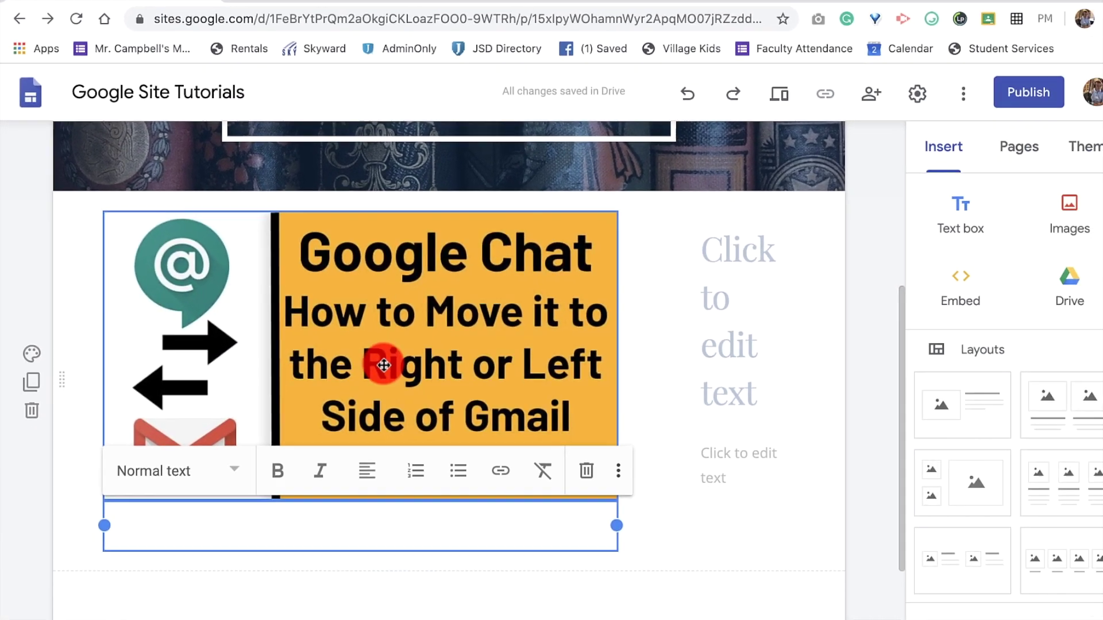
{"action": "type", "text": "T"}
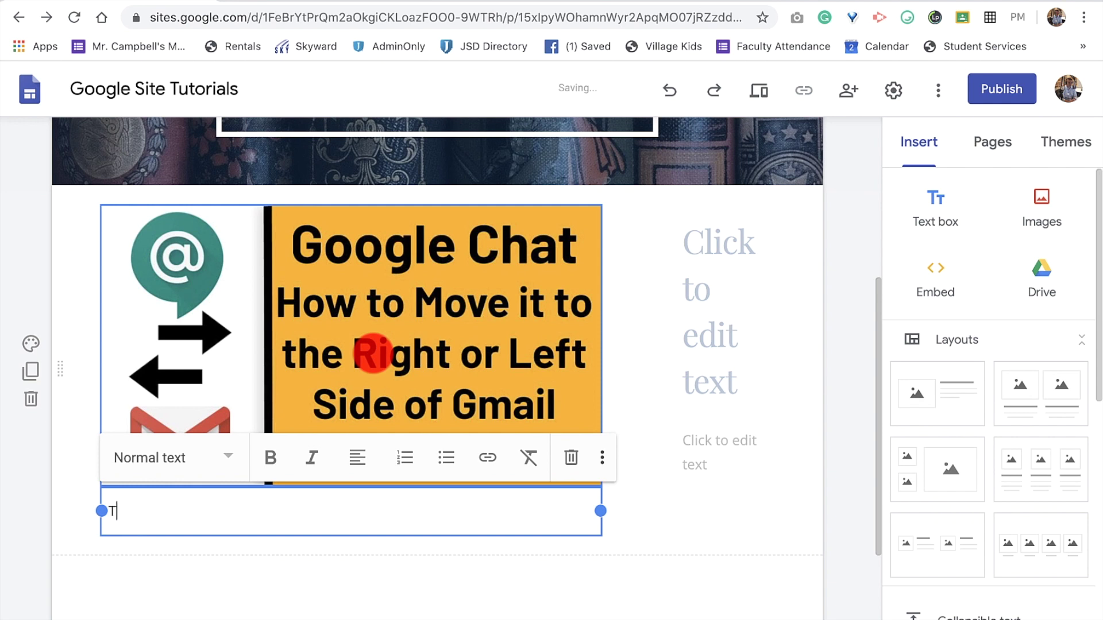
{"action": "type", "text": "his is a Caption"}
{"action": "left_click", "coordinate": [672, 525]}
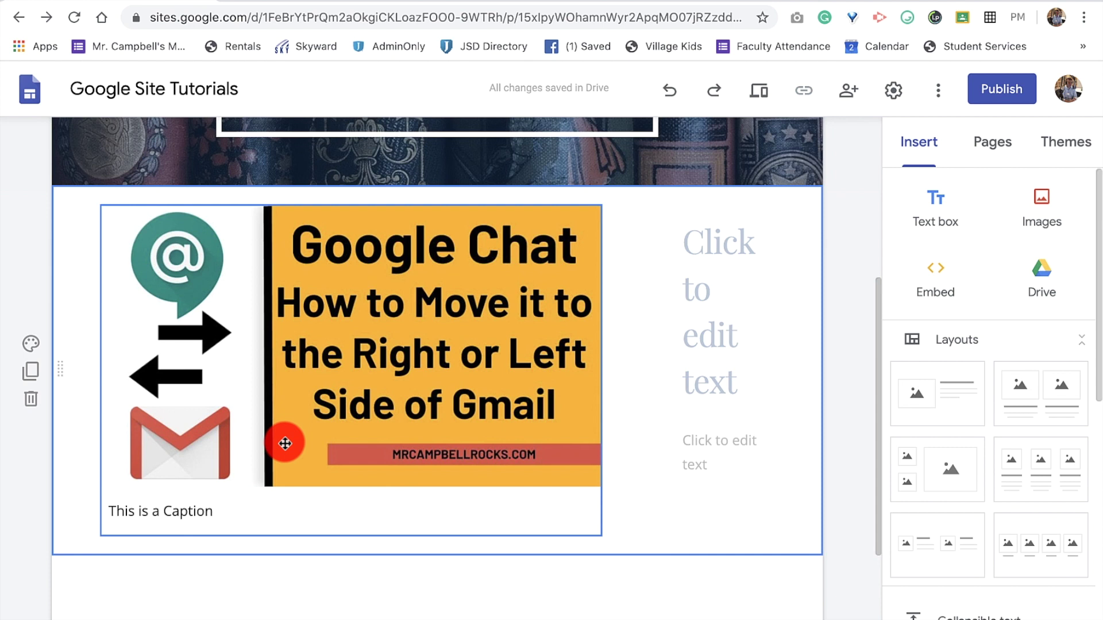
- Delete the captioned Google Chat image and replace its section with a fresh layout of one image placeholder beside text
{"action": "left_click", "coordinate": [330, 364]}
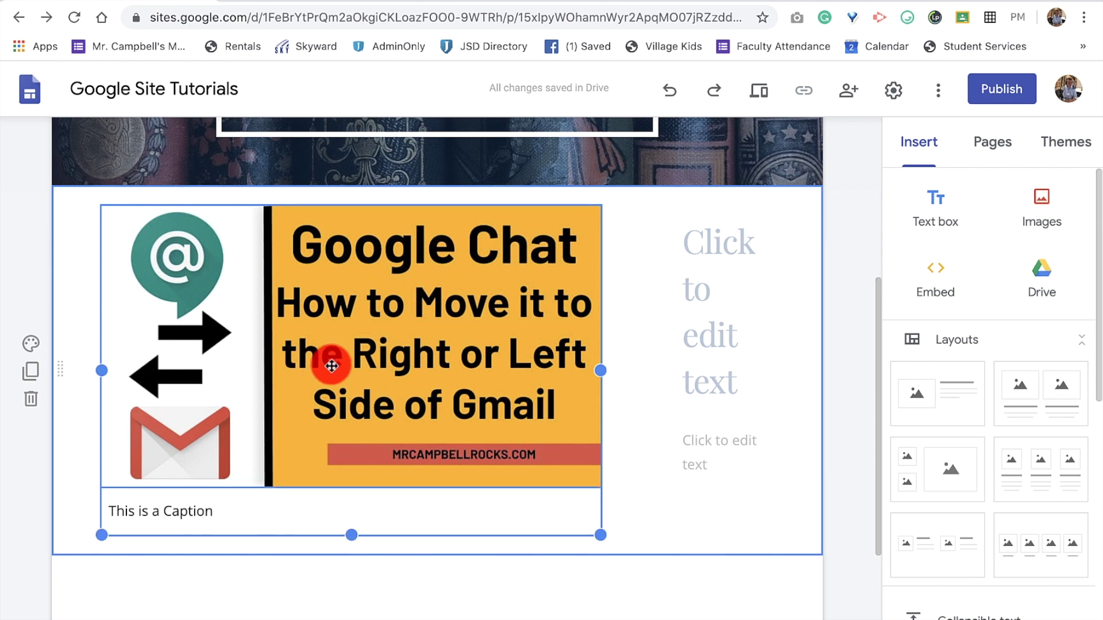
{"action": "key", "text": "Delete"}
{"action": "left_click_drag", "start_coordinate": [931, 357], "coordinate": [409, 354]}
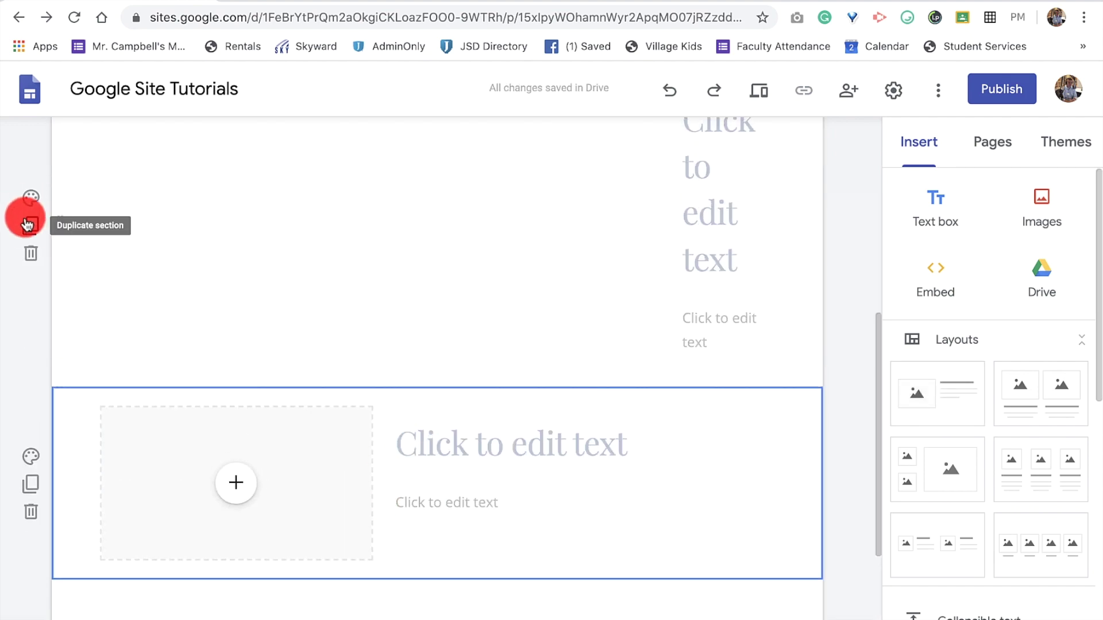
{"action": "left_click", "coordinate": [29, 251]}
{"action": "scroll", "coordinate": [372, 439], "scroll_direction": "down", "scroll_amount": 3}
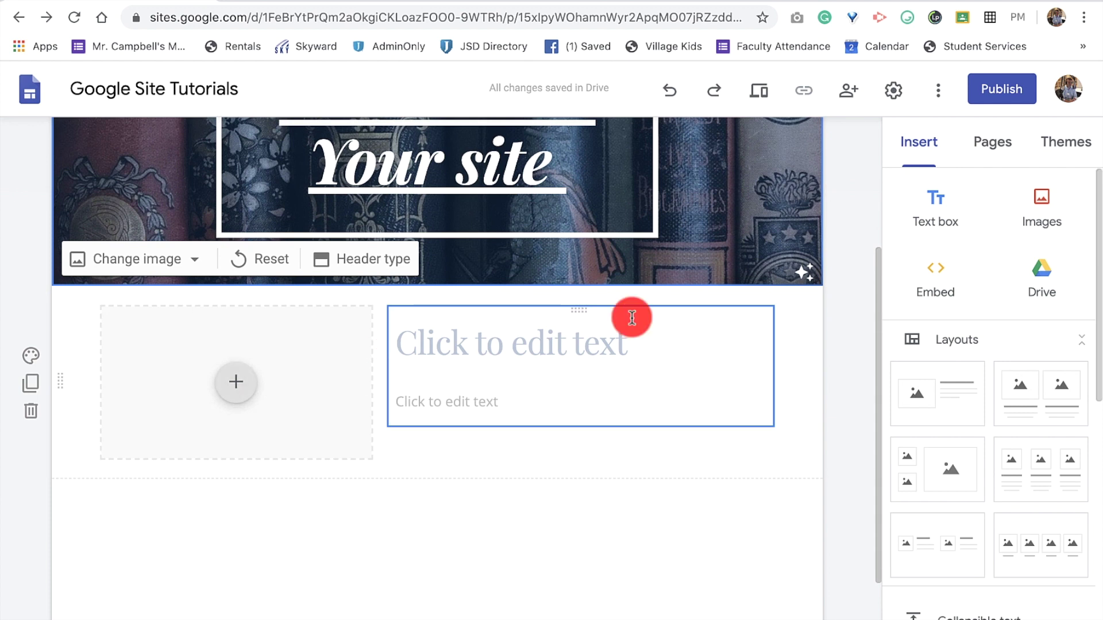
- Insert an image by URL, using the image address of the starry night arch photo from the Google Images results tab
{"action": "left_click", "coordinate": [1048, 214]}
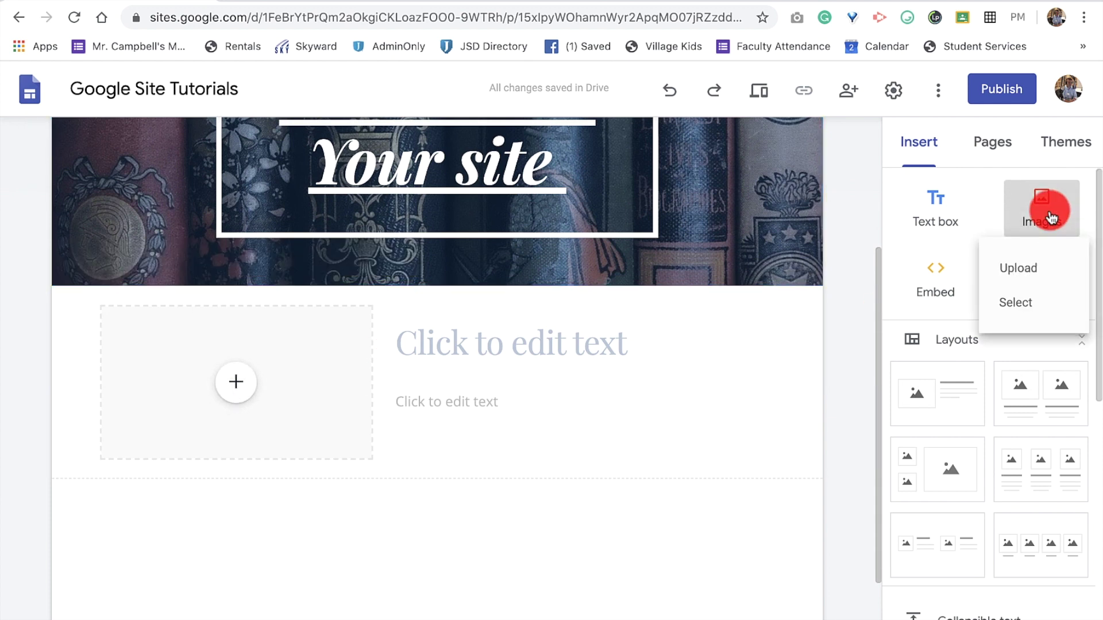
{"action": "left_click", "coordinate": [1021, 298]}
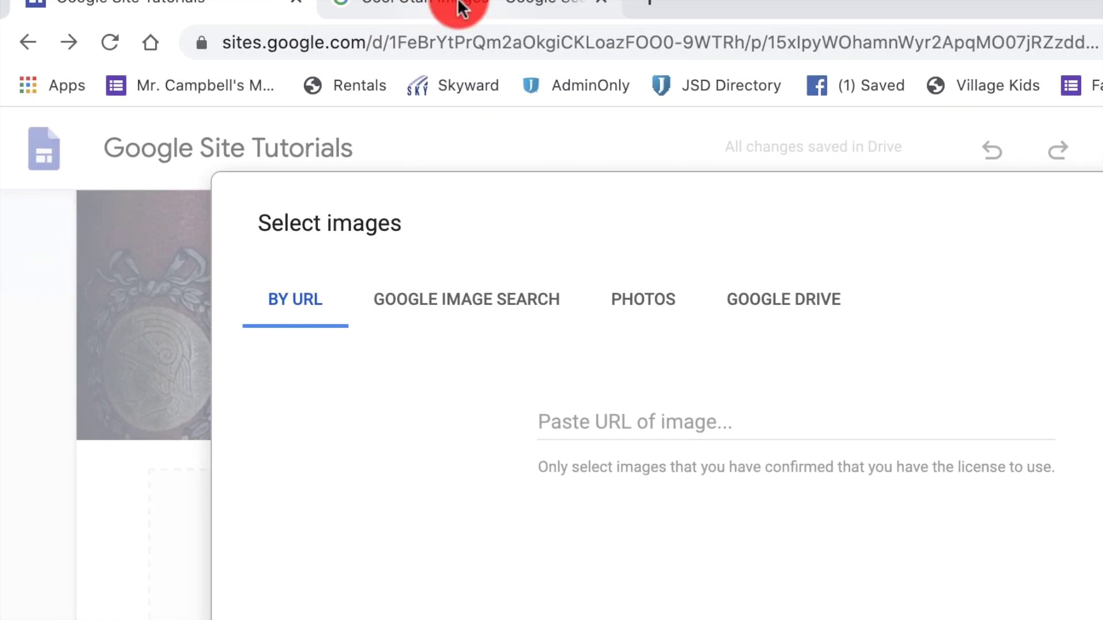
{"action": "left_click", "coordinate": [460, 9]}
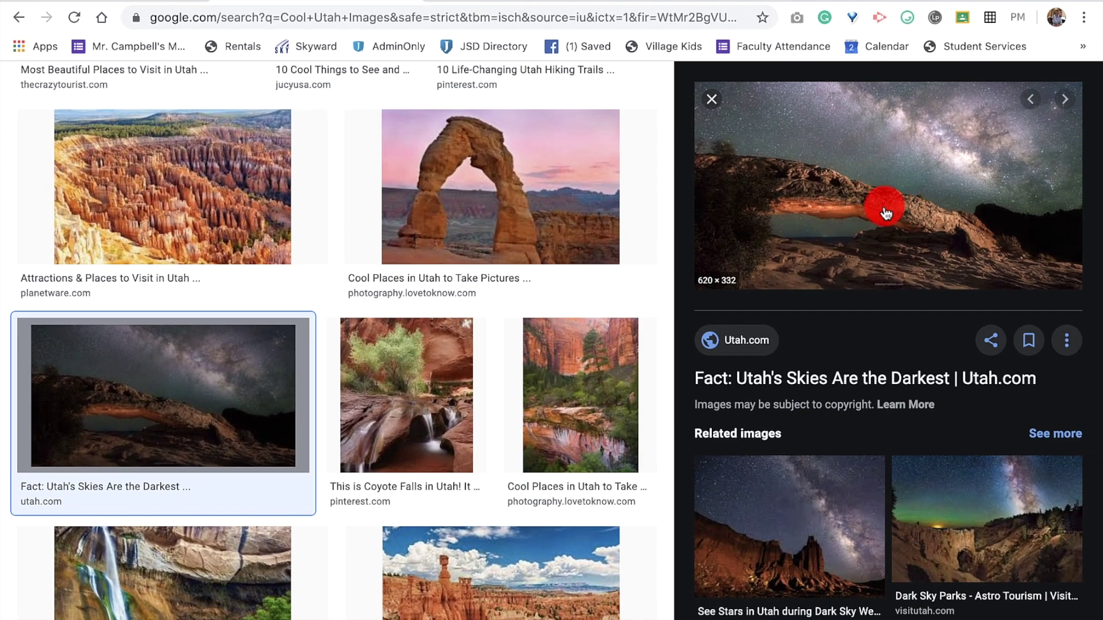
{"action": "right_click", "coordinate": [845, 236]}
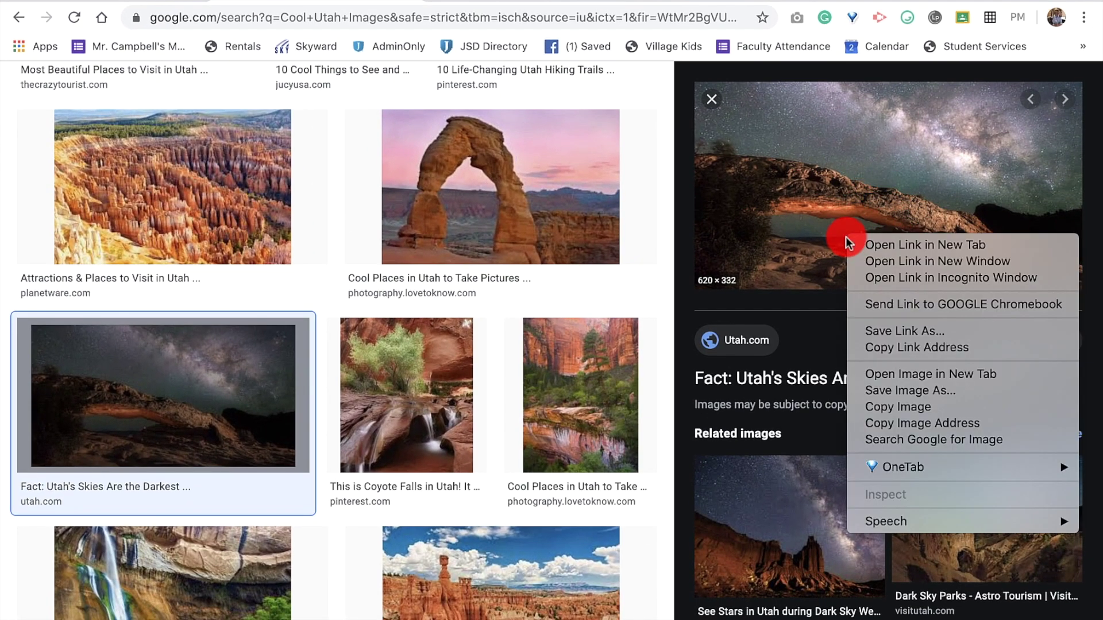
{"action": "left_click", "coordinate": [943, 423]}
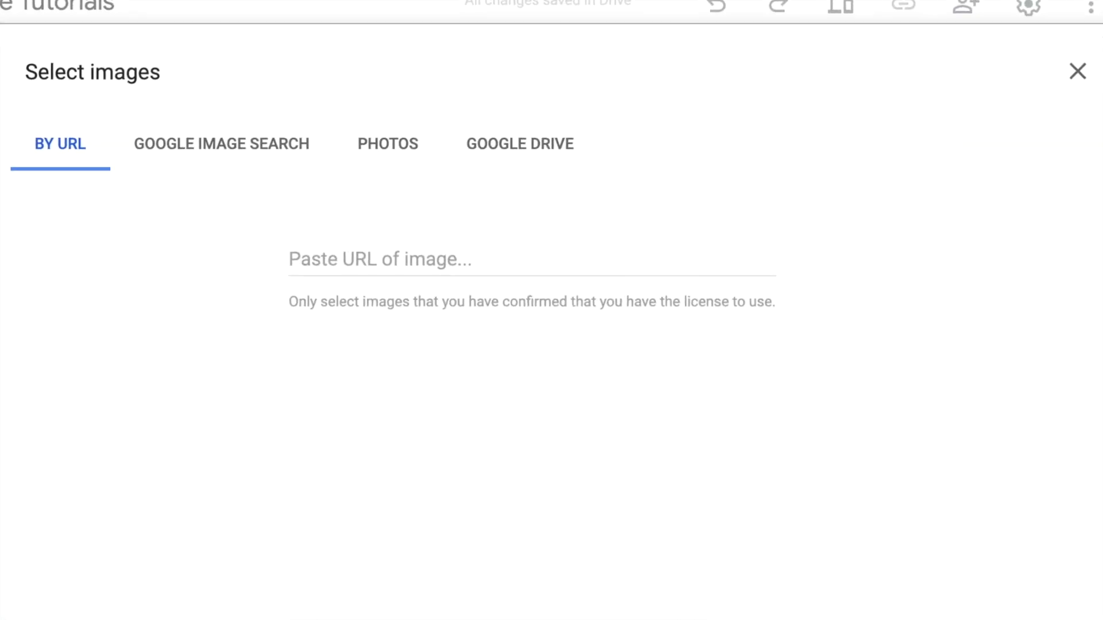
{"action": "left_click", "coordinate": [394, 258]}
{"action": "key", "text": "ctrl+v"}
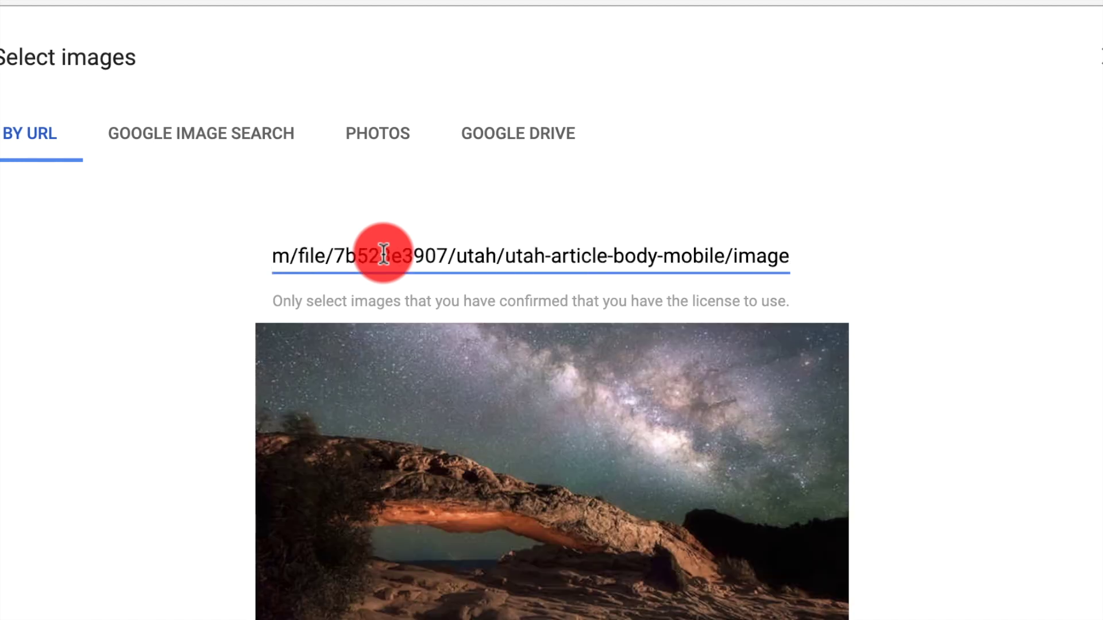
{"action": "left_click", "coordinate": [925, 616]}
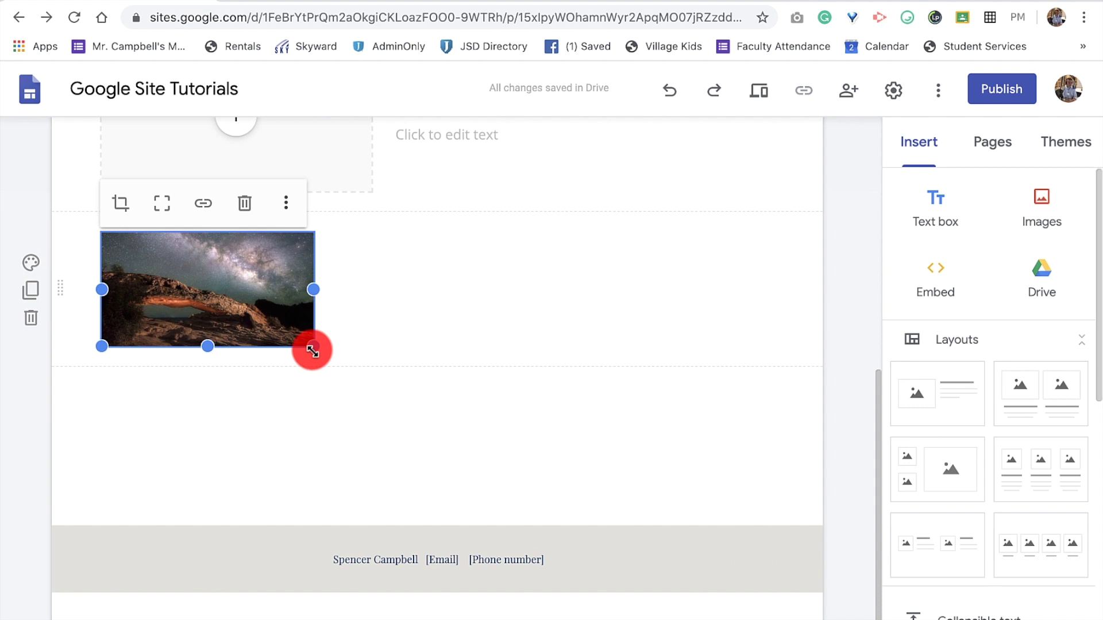
- Enlarge the night-sky arch image to about three quarters of the content width and uncrop it
{"action": "left_click_drag", "start_coordinate": [313, 346], "coordinate": [578, 514]}
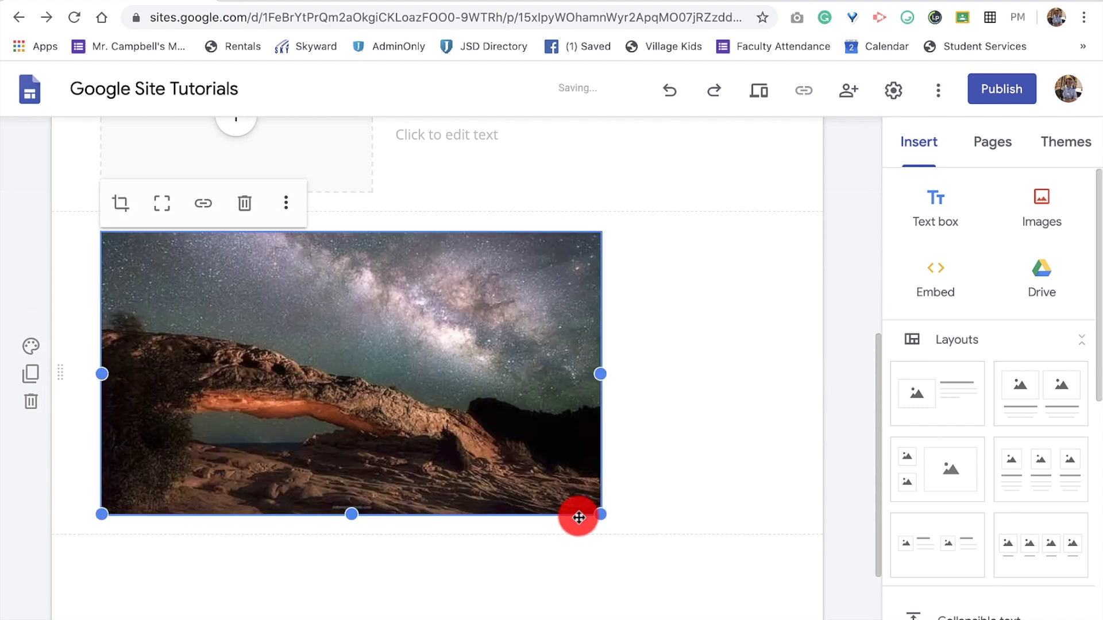
{"action": "left_click", "coordinate": [164, 216]}
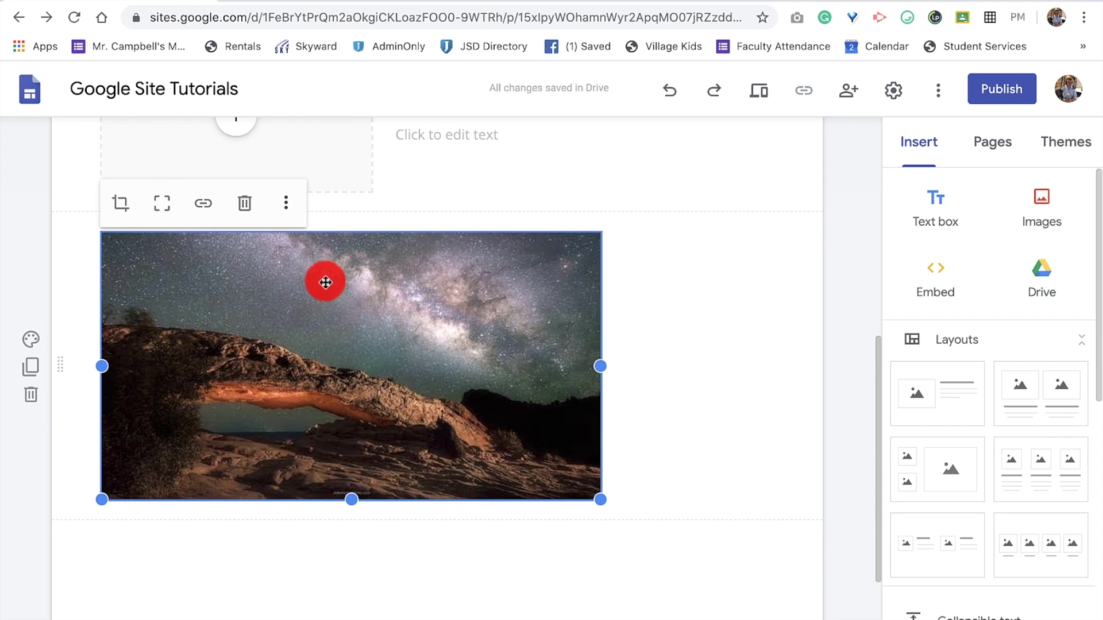
- Delete the night-sky arch image from the page
{"action": "left_click", "coordinate": [245, 204]}
{"action": "left_click", "coordinate": [320, 303]}
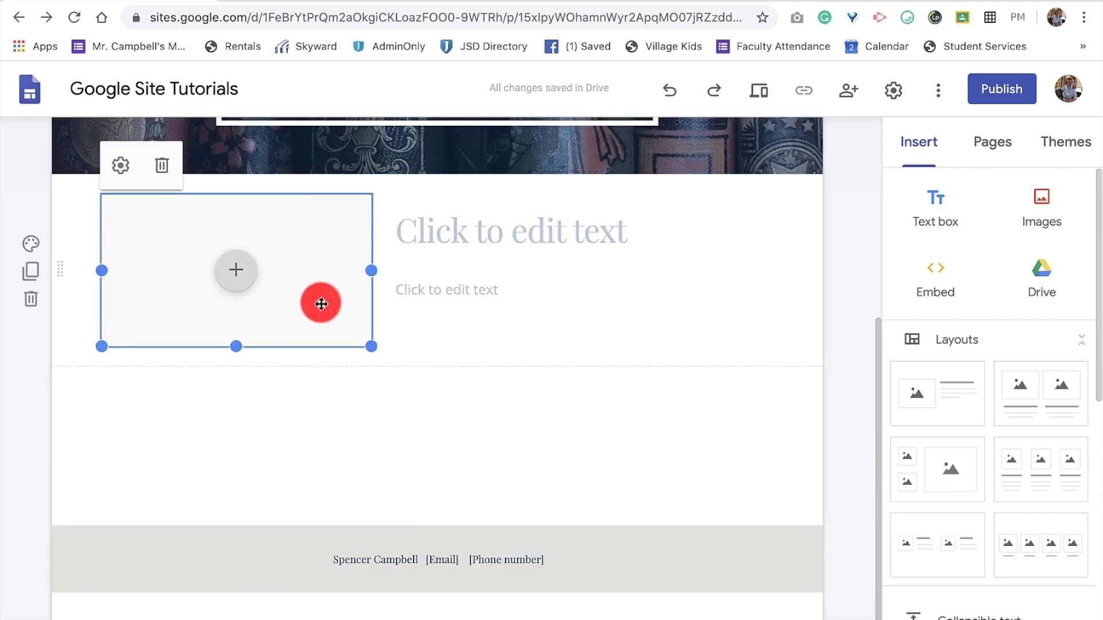
- Search Google Images for "Cool Utah Pictures" from the site's image selection dialog
{"action": "left_click", "coordinate": [1047, 213]}
{"action": "left_click", "coordinate": [1025, 300]}
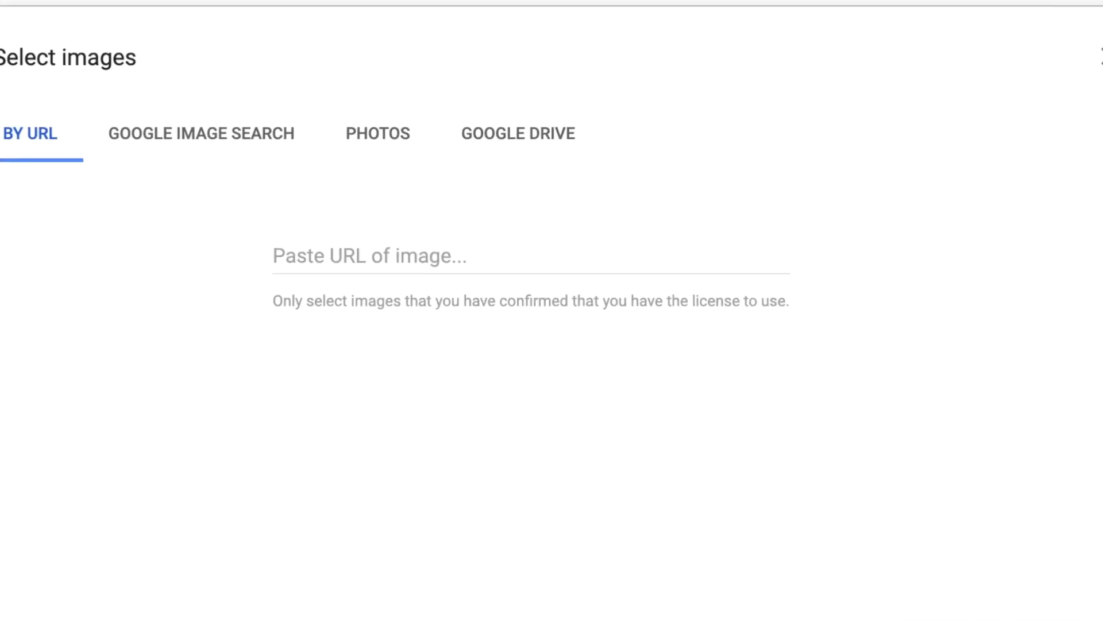
{"action": "left_click", "coordinate": [167, 140]}
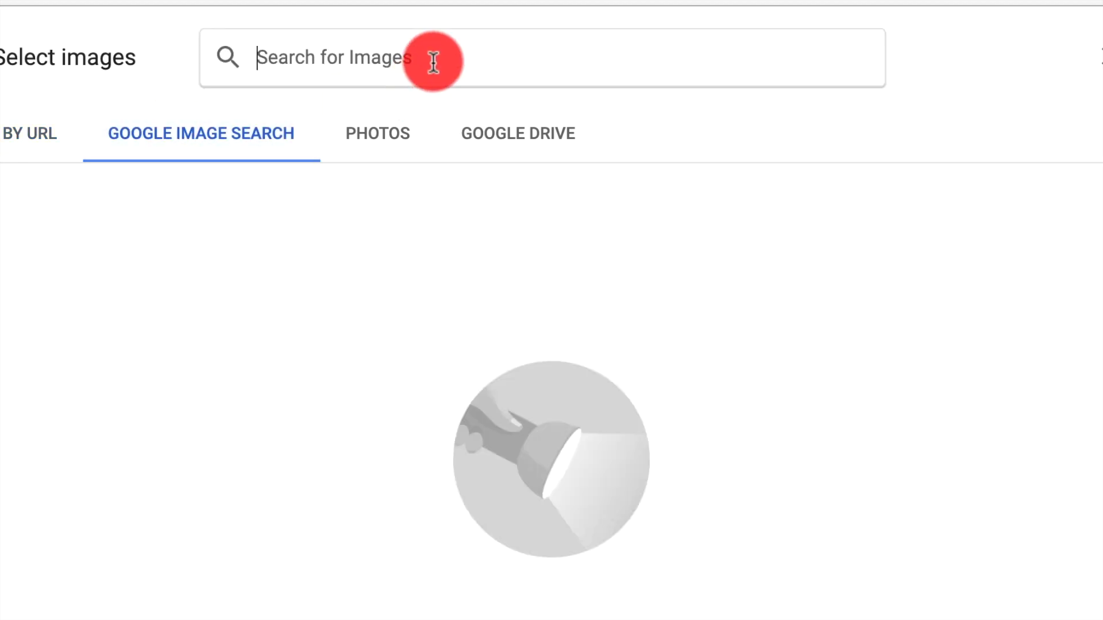
{"action": "type", "text": "Cool U"}
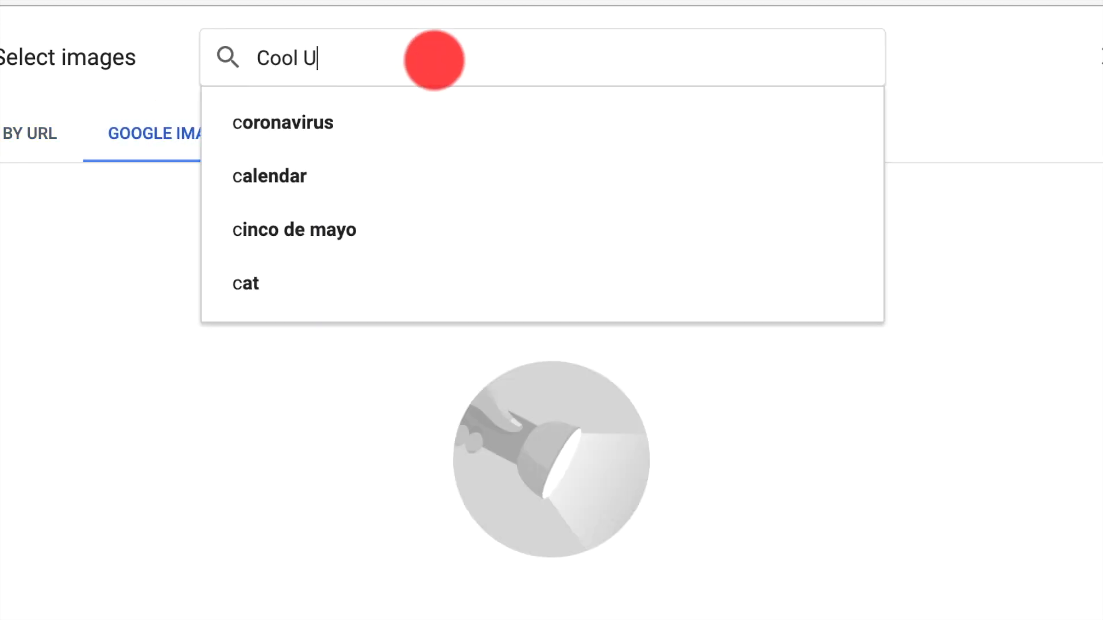
{"action": "type", "text": "tah Pictures"}
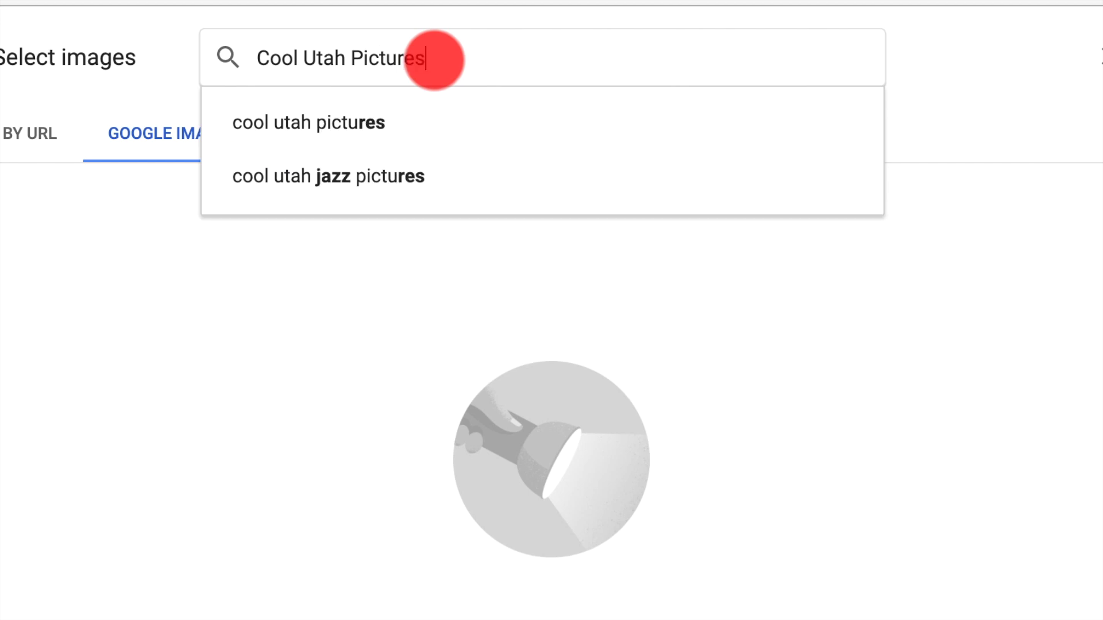
{"action": "key", "text": "Return"}
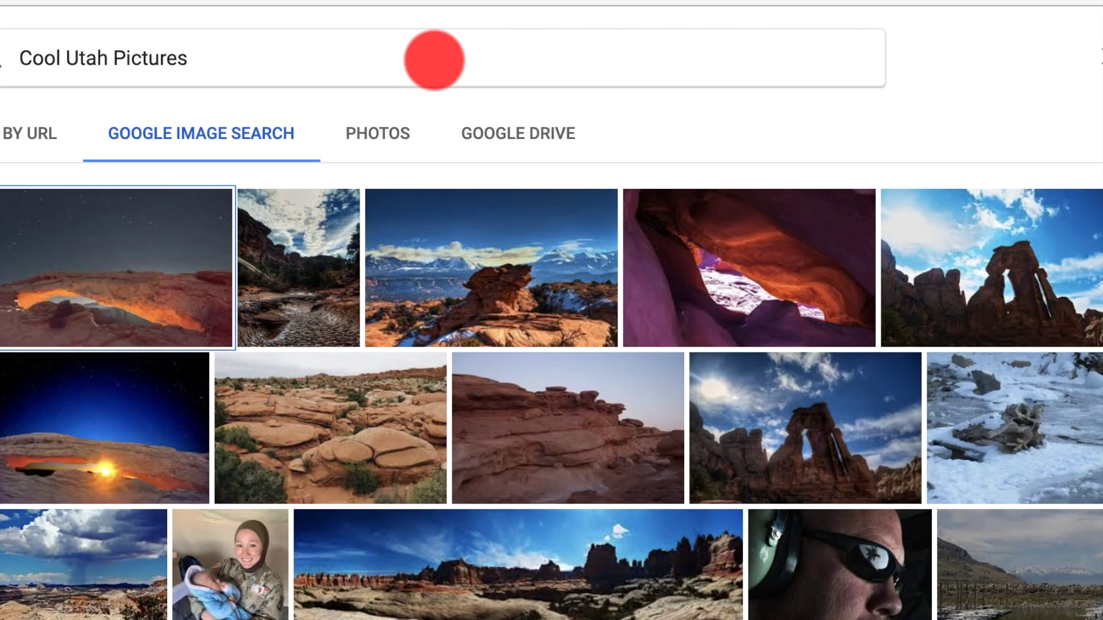
- Insert the photo of swirling red sandstone with two openings from further down the image search results
{"action": "scroll", "coordinate": [832, 399], "scroll_direction": "down", "scroll_amount": 3}
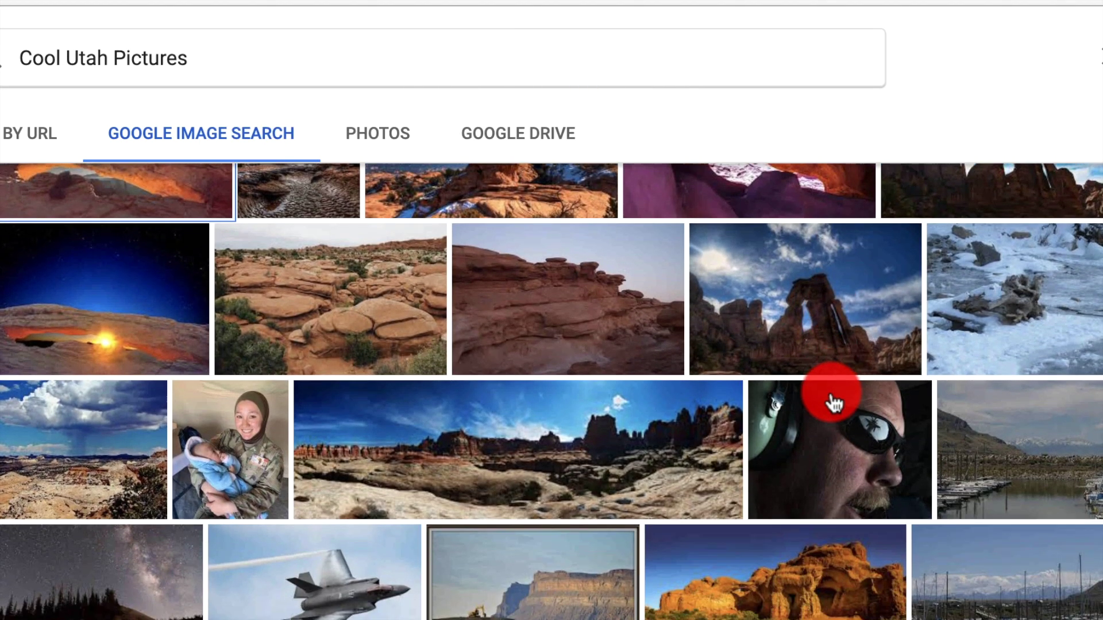
{"action": "scroll", "coordinate": [833, 402], "scroll_direction": "down", "scroll_amount": 8}
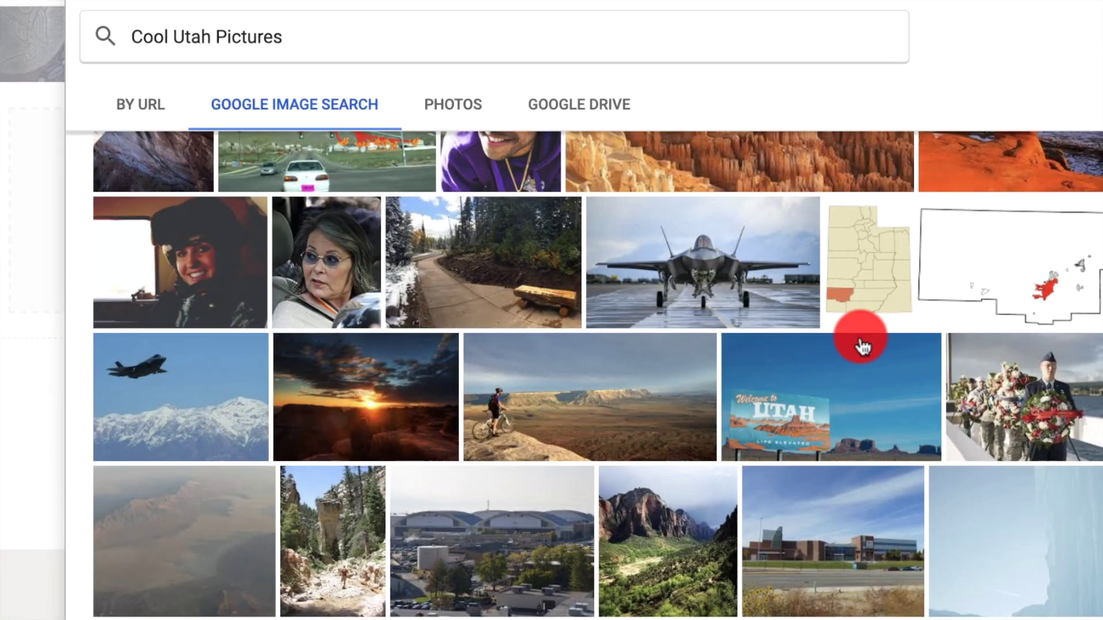
{"action": "scroll", "coordinate": [862, 345], "scroll_direction": "down", "scroll_amount": 10}
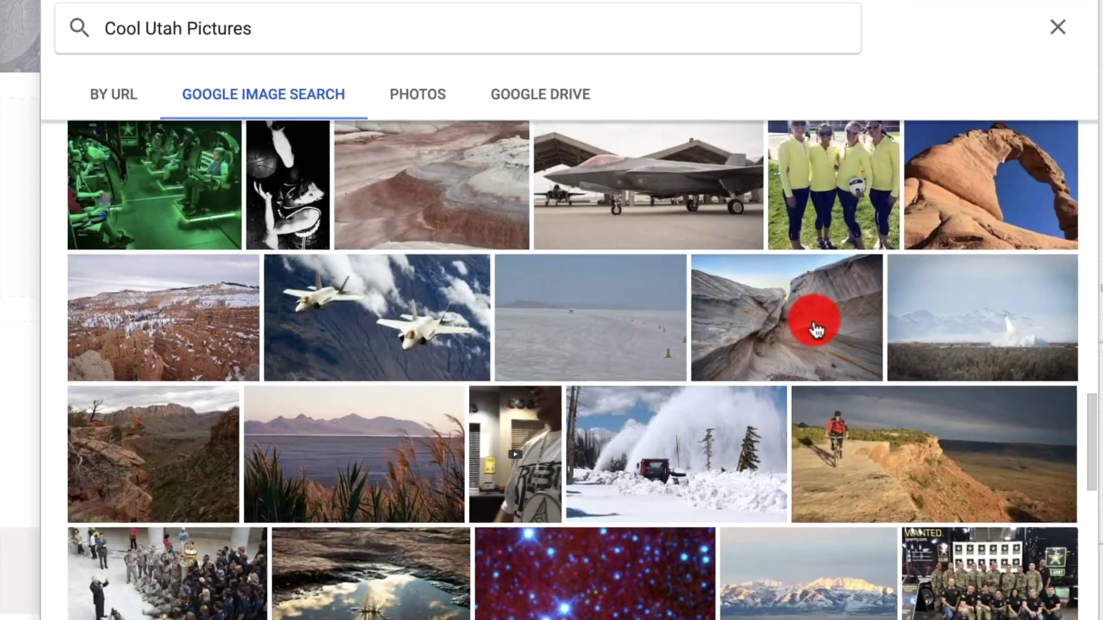
{"action": "scroll", "coordinate": [815, 330], "scroll_direction": "down", "scroll_amount": 10}
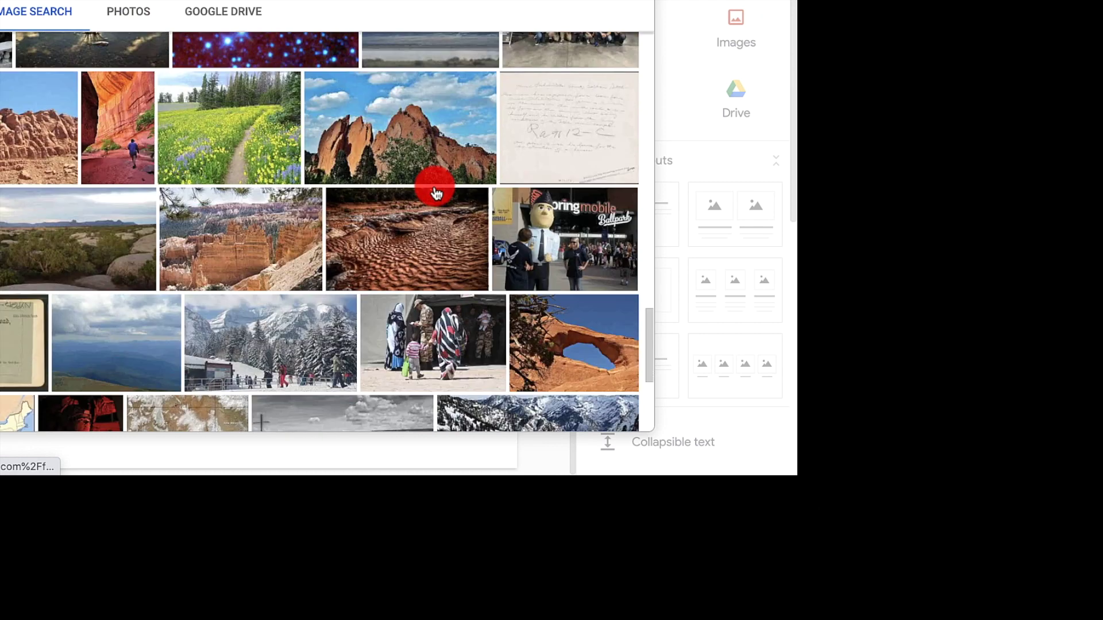
{"action": "scroll", "coordinate": [3, 232], "scroll_direction": "down", "scroll_amount": 3}
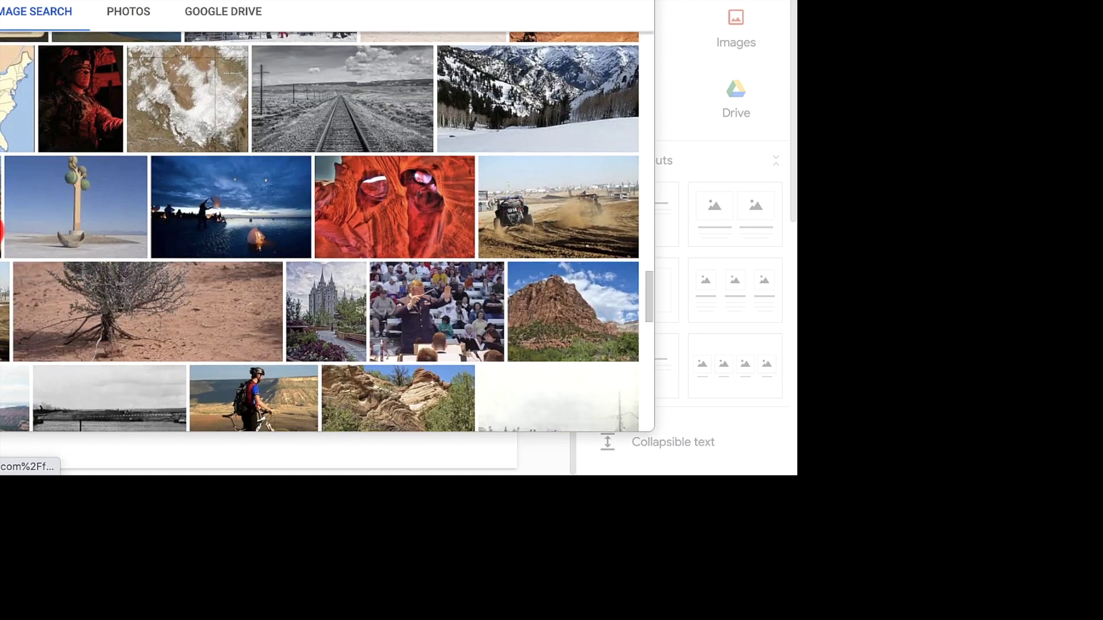
{"action": "left_click", "coordinate": [421, 206]}
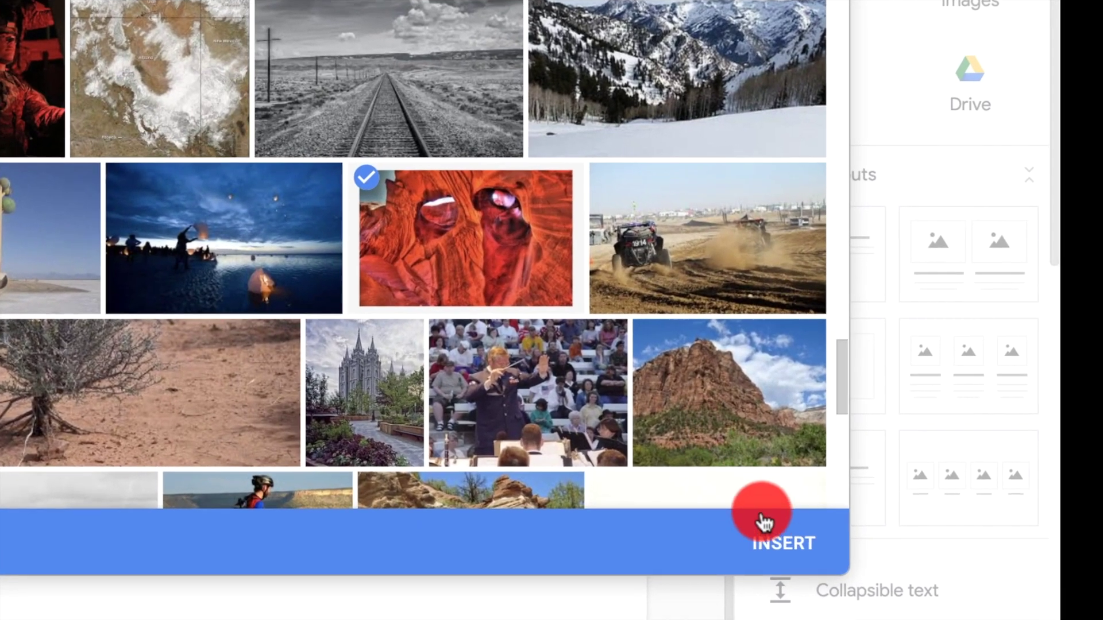
{"action": "left_click", "coordinate": [770, 542]}
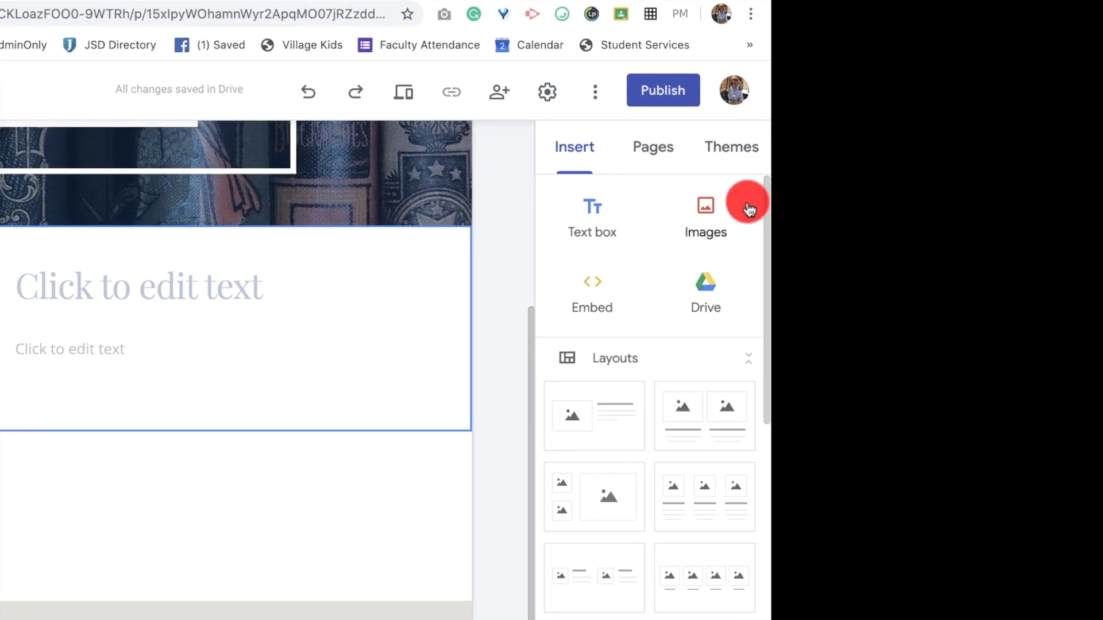
- Examine the Photos and Google Drive sources available for selecting an image
{"action": "left_click", "coordinate": [671, 218]}
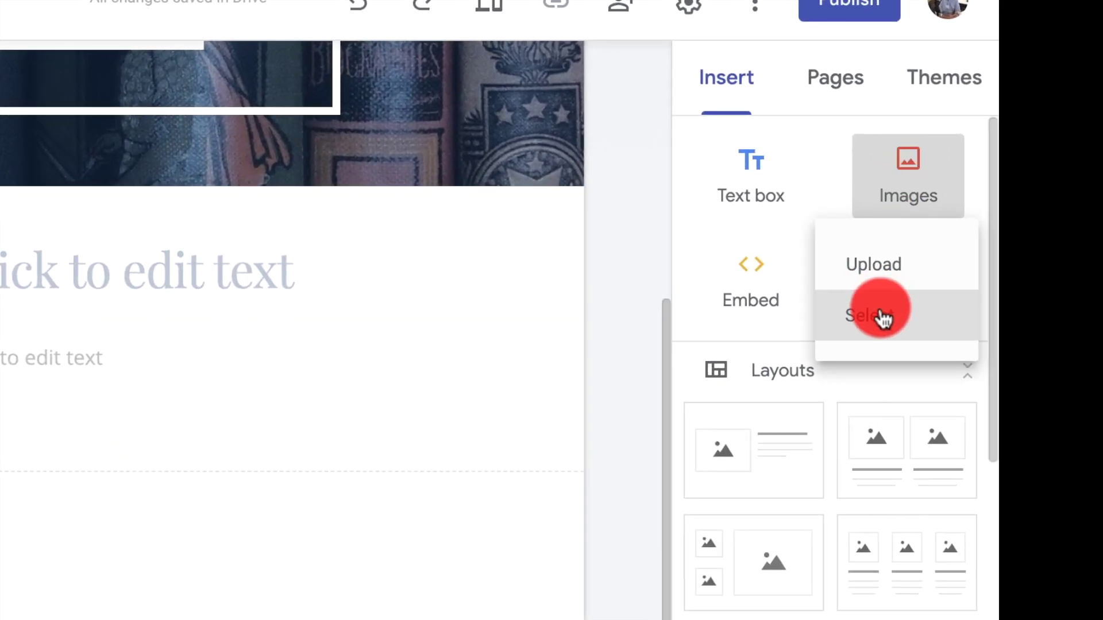
{"action": "left_click", "coordinate": [879, 316]}
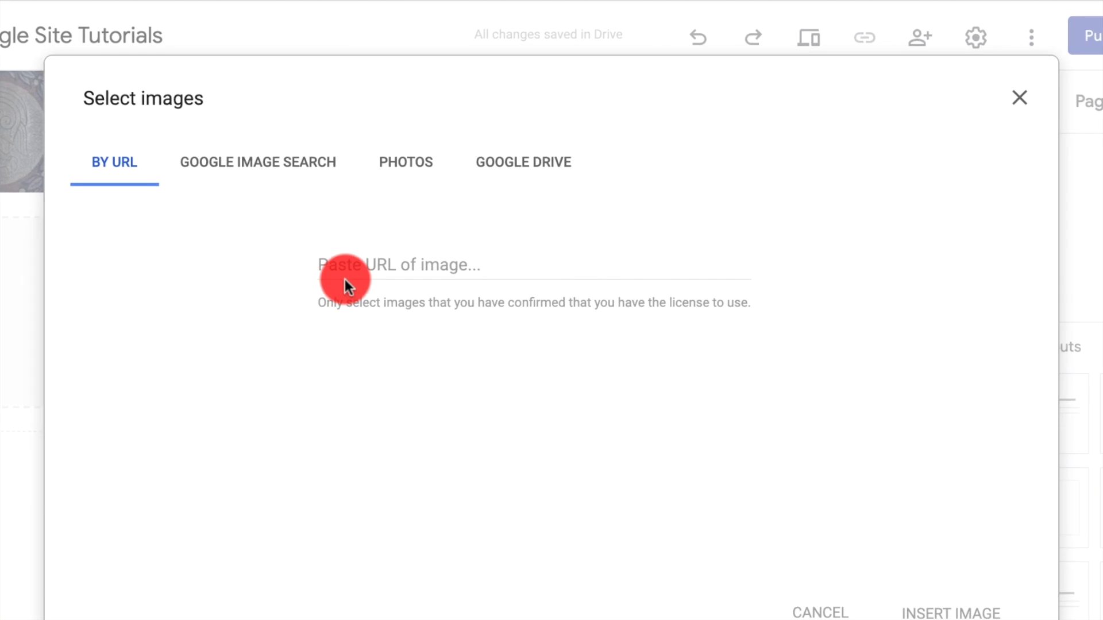
{"action": "left_click", "coordinate": [393, 138]}
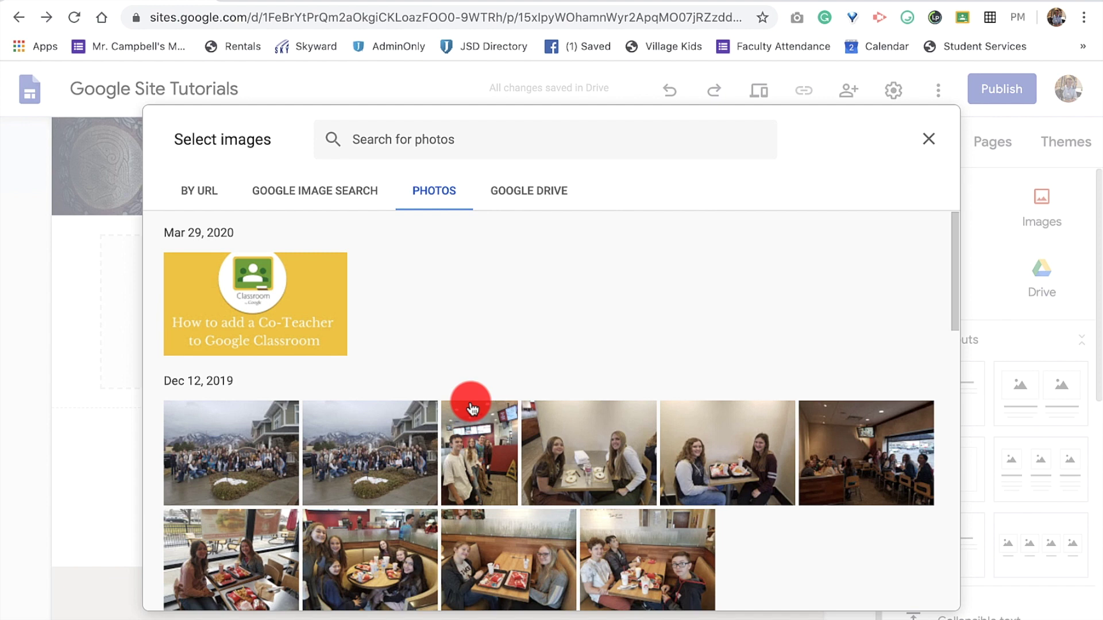
{"action": "scroll", "coordinate": [517, 411], "scroll_direction": "down", "scroll_amount": 3}
{"action": "scroll", "coordinate": [516, 411], "scroll_direction": "up", "scroll_amount": 2}
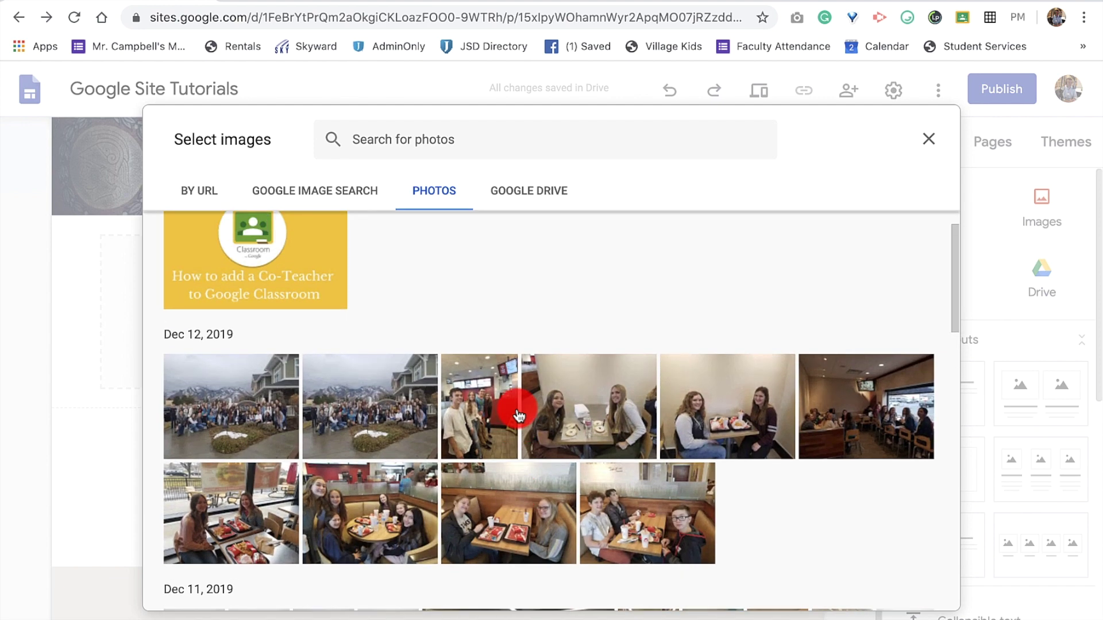
{"action": "scroll", "coordinate": [554, 460], "scroll_direction": "up", "scroll_amount": 1}
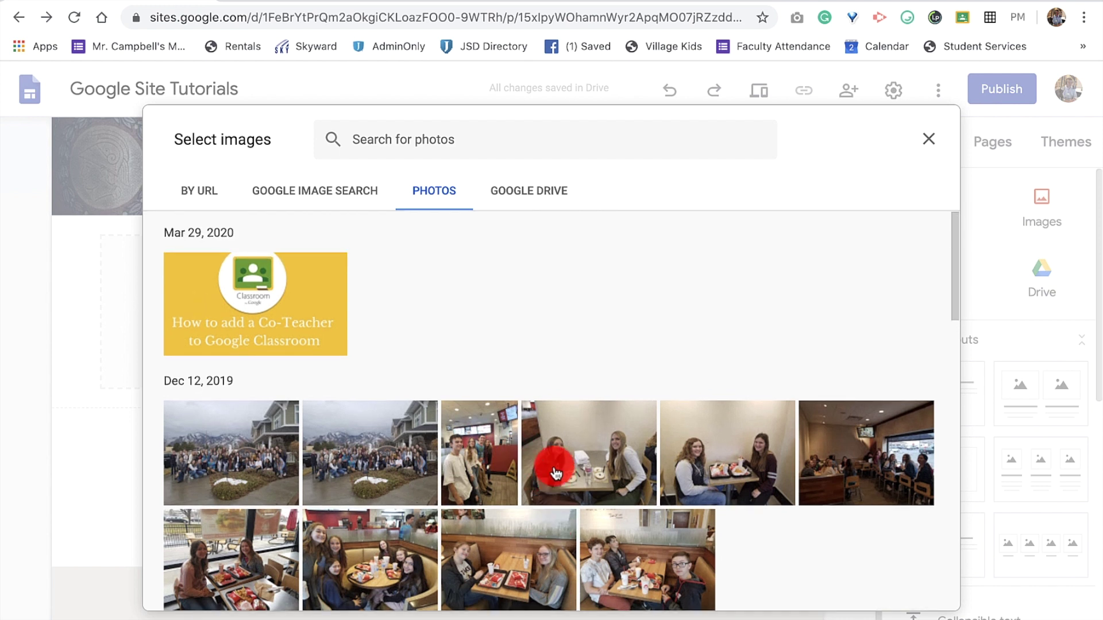
{"action": "left_click", "coordinate": [538, 192]}
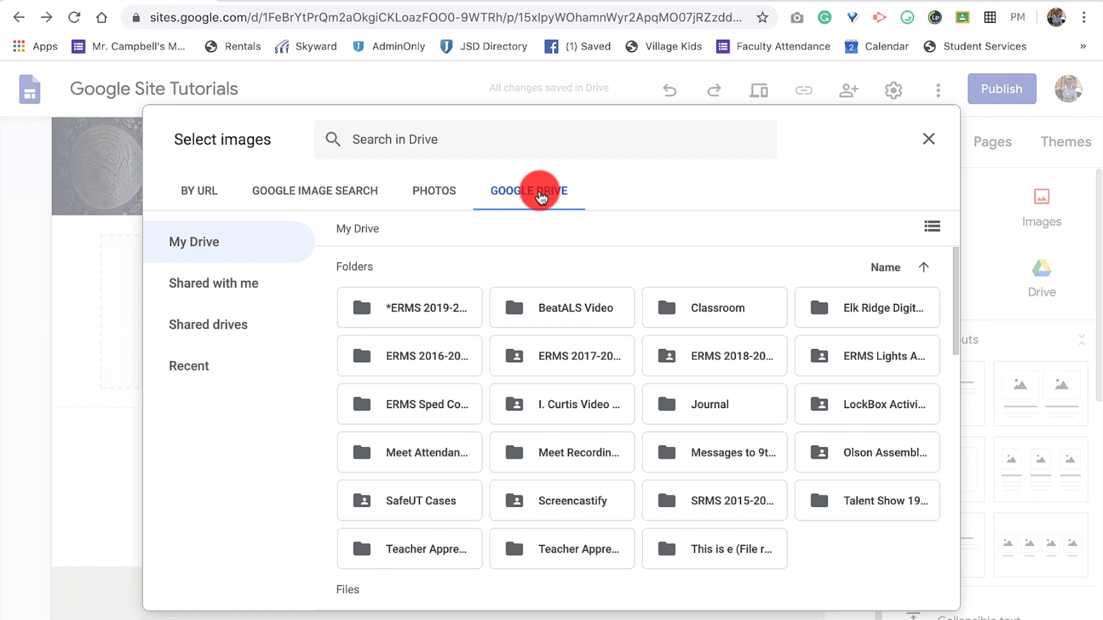
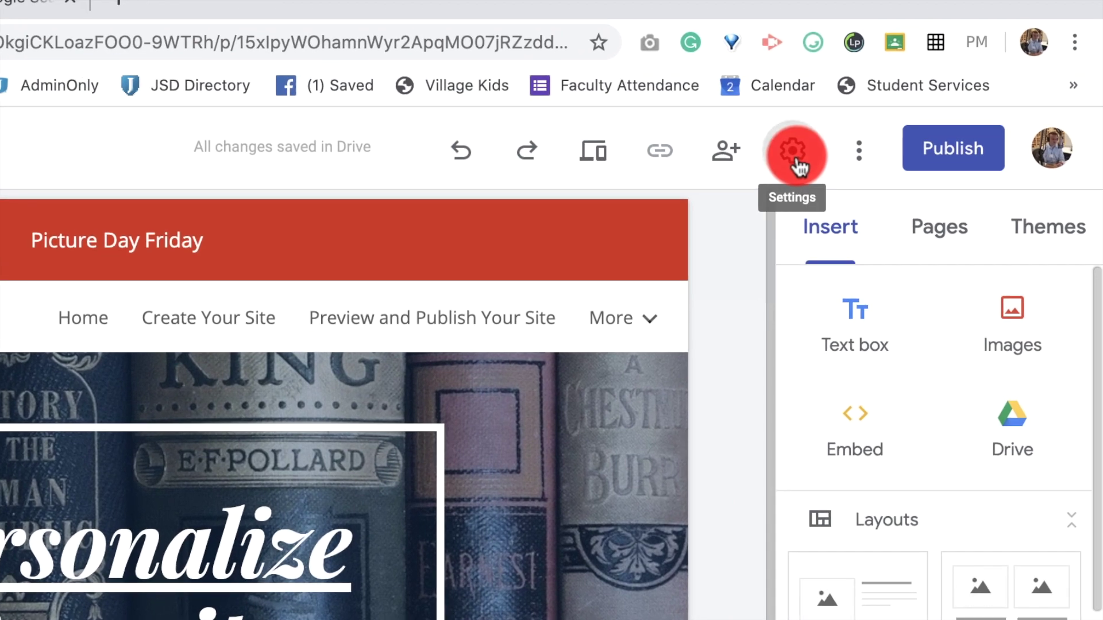
- Open the announcement banner settings of the site and look through the available options
{"action": "left_click", "coordinate": [834, 137]}
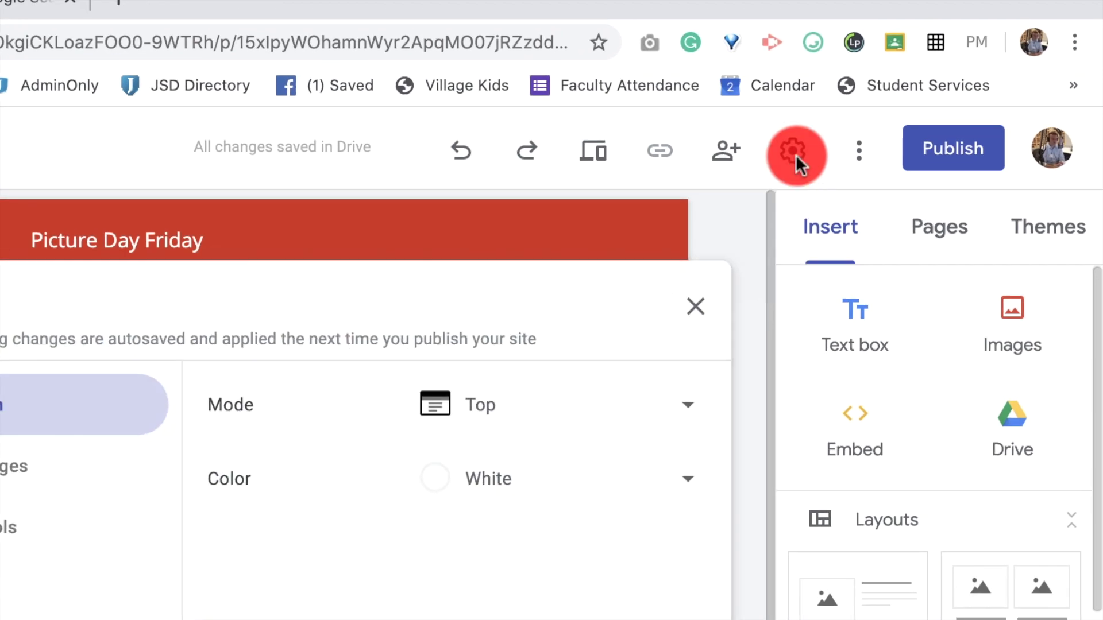
{"action": "left_click", "coordinate": [273, 335]}
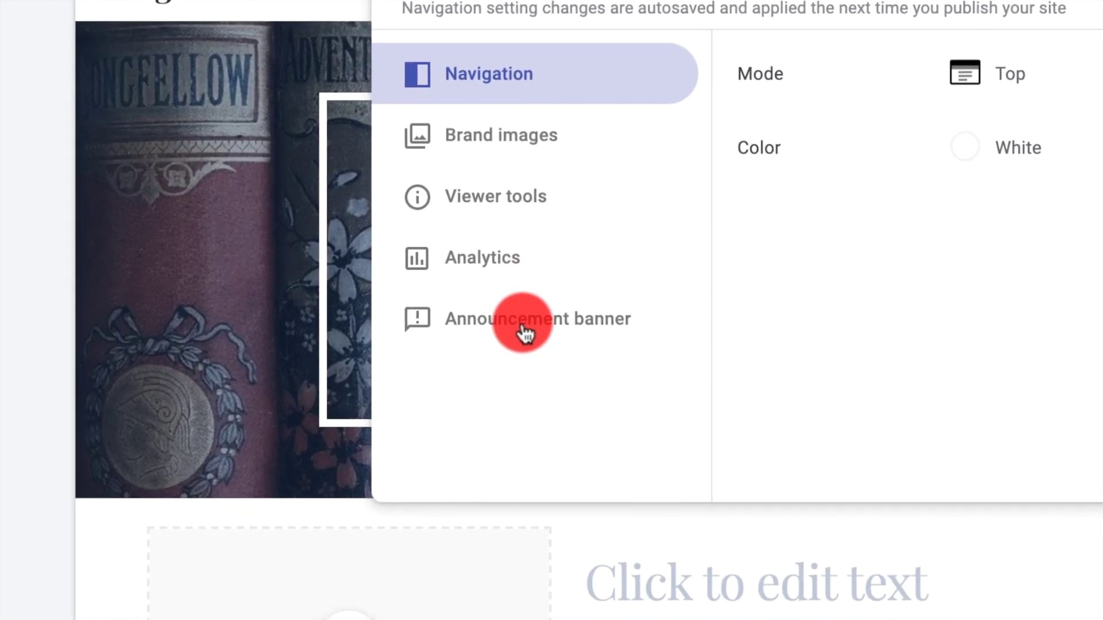
{"action": "left_click", "coordinate": [526, 327]}
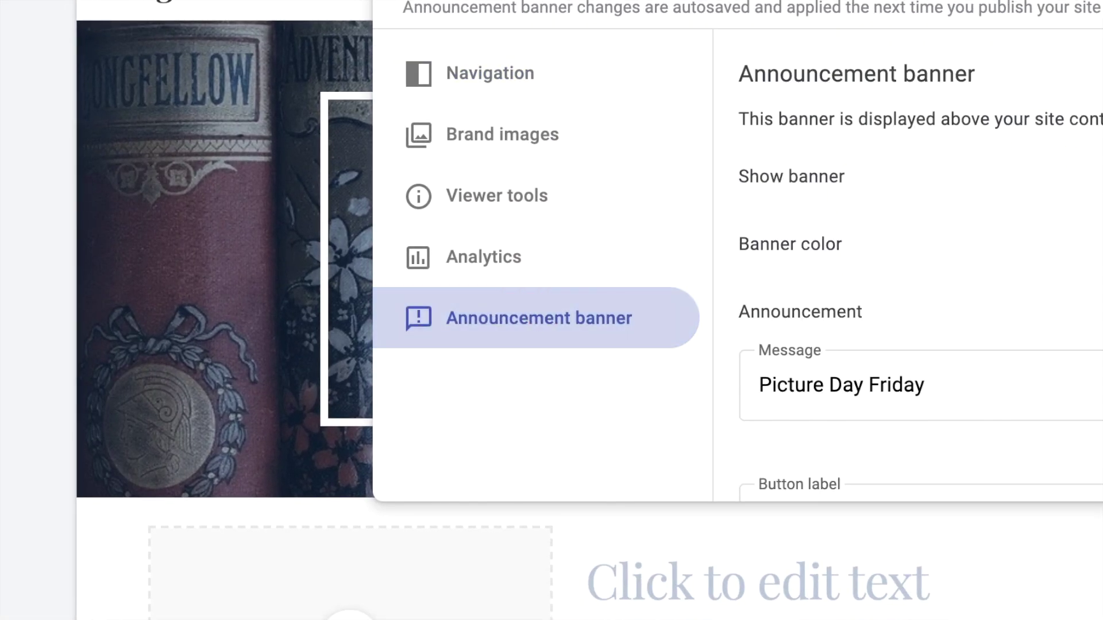
{"action": "scroll", "coordinate": [1099, 380], "scroll_direction": "down", "scroll_amount": 1}
{"action": "scroll", "coordinate": [1100, 380], "scroll_direction": "down", "scroll_amount": 3}
{"action": "scroll", "coordinate": [1100, 381], "scroll_direction": "up", "scroll_amount": 4}
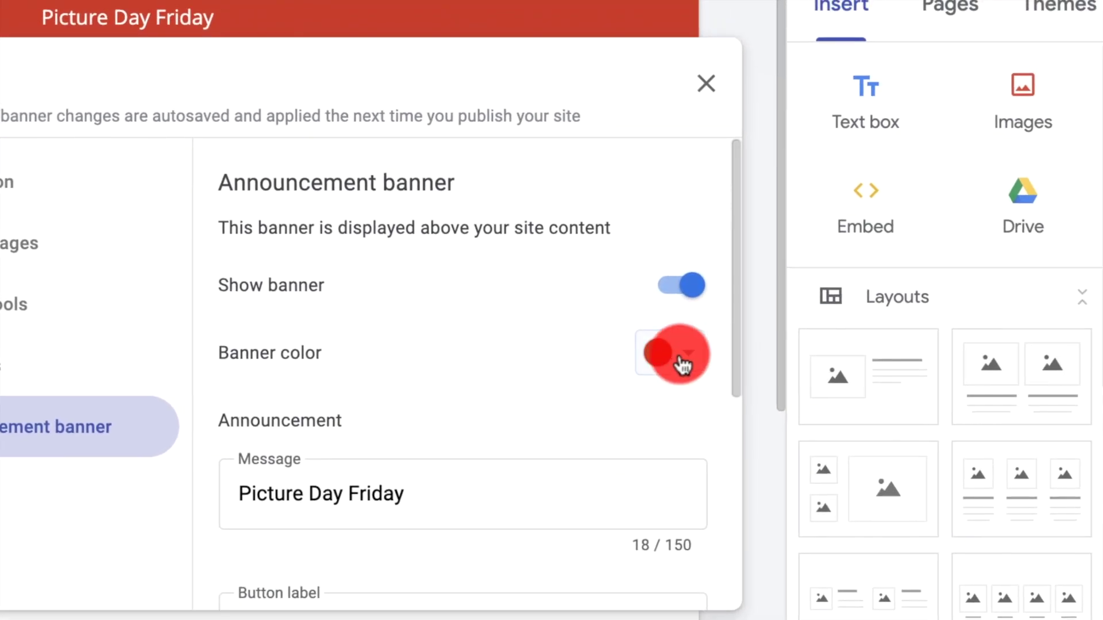
- Turn off the announcement banner and set its color to green
{"action": "left_click", "coordinate": [682, 289]}
{"action": "left_click", "coordinate": [678, 352]}
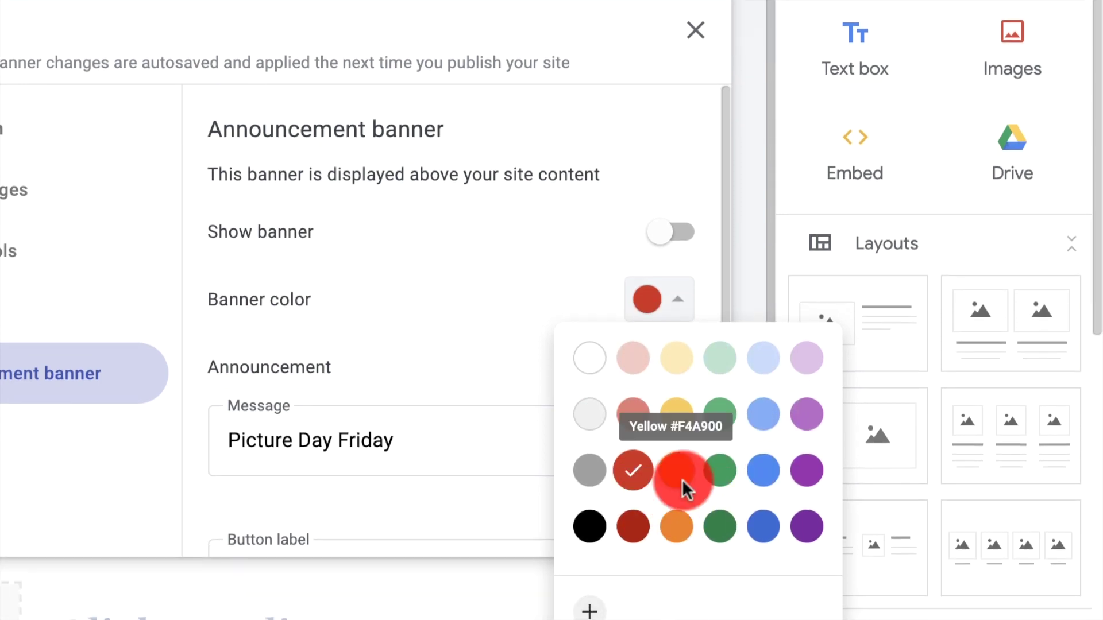
{"action": "left_click", "coordinate": [720, 475]}
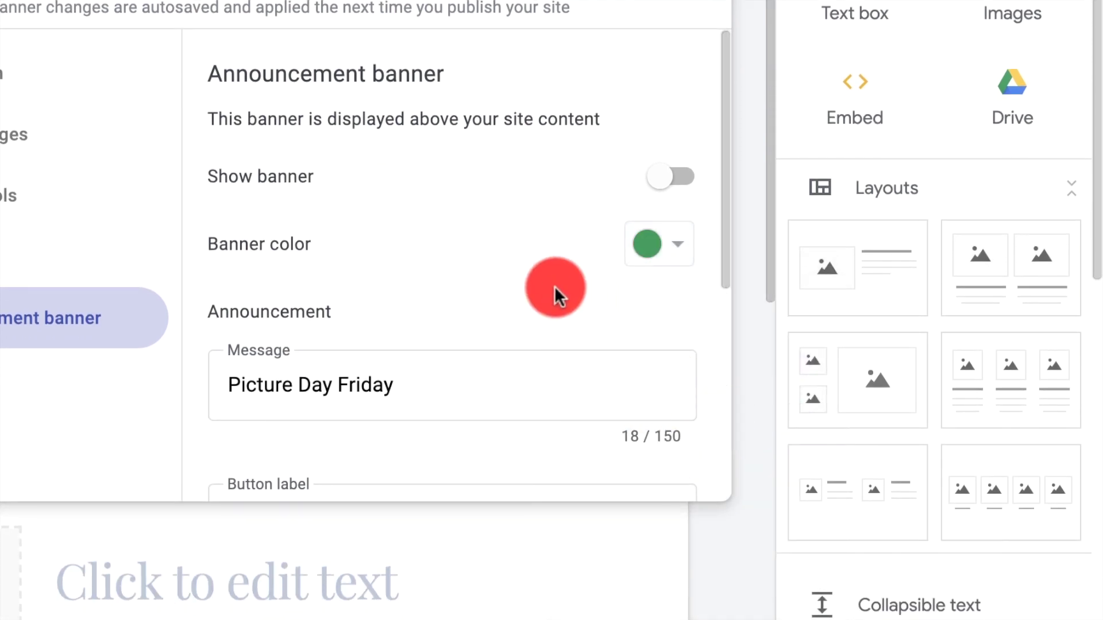
{"action": "scroll", "coordinate": [554, 287], "scroll_direction": "down", "scroll_amount": 3}
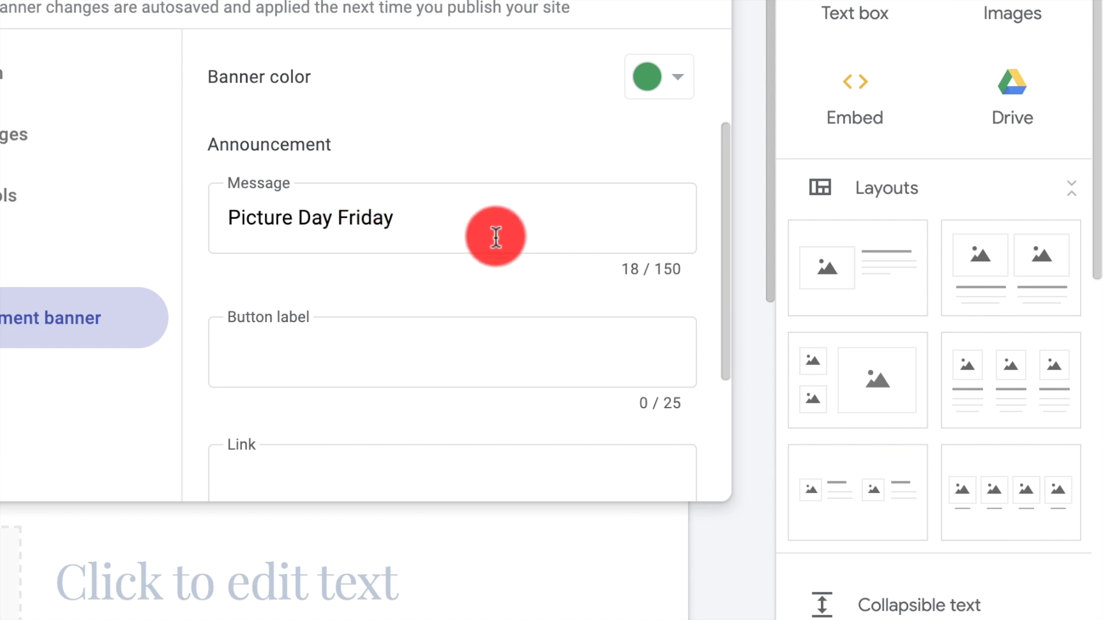
{"action": "scroll", "coordinate": [495, 236], "scroll_direction": "down", "scroll_amount": 1}
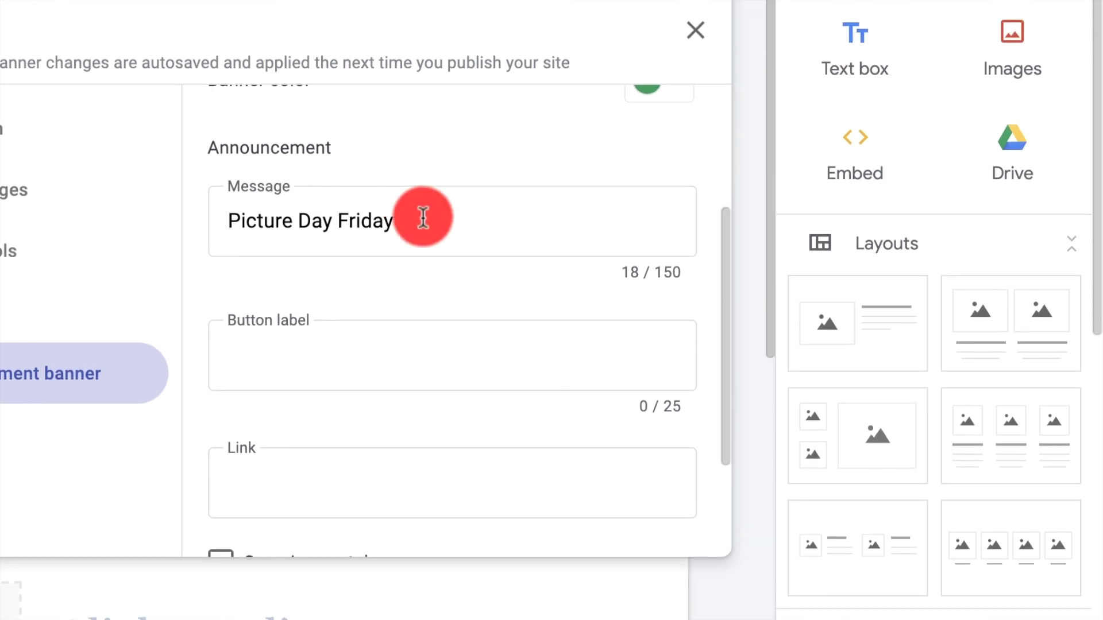
- Set the announcement banner's color to yellow #F4A900
{"action": "scroll", "coordinate": [425, 168], "scroll_direction": "up", "scroll_amount": 2}
{"action": "left_click", "coordinate": [661, 150]}
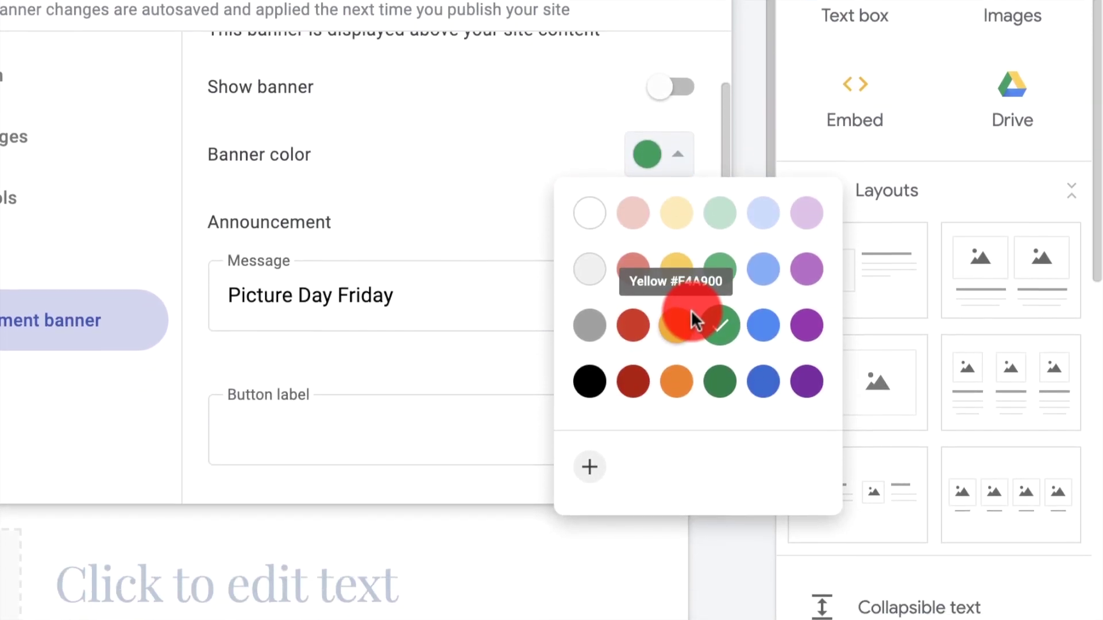
{"action": "left_click", "coordinate": [671, 414]}
- Give the banner a button labeled "Buy Pictures here" that links to espn.com
{"action": "scroll", "coordinate": [488, 197], "scroll_direction": "down", "scroll_amount": 4}
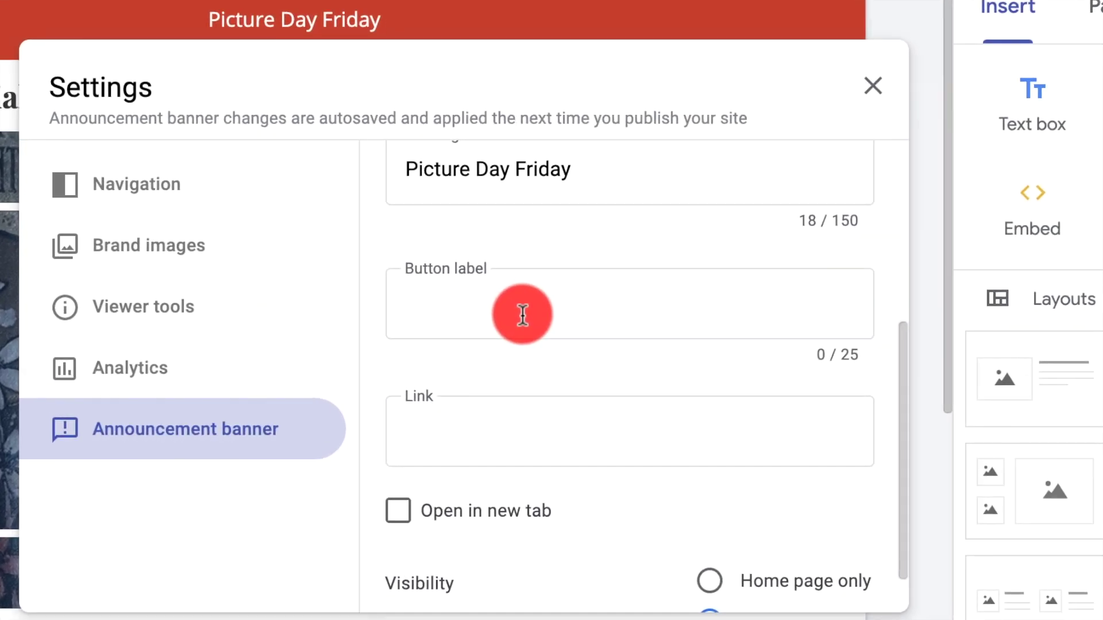
{"action": "left_click", "coordinate": [592, 351]}
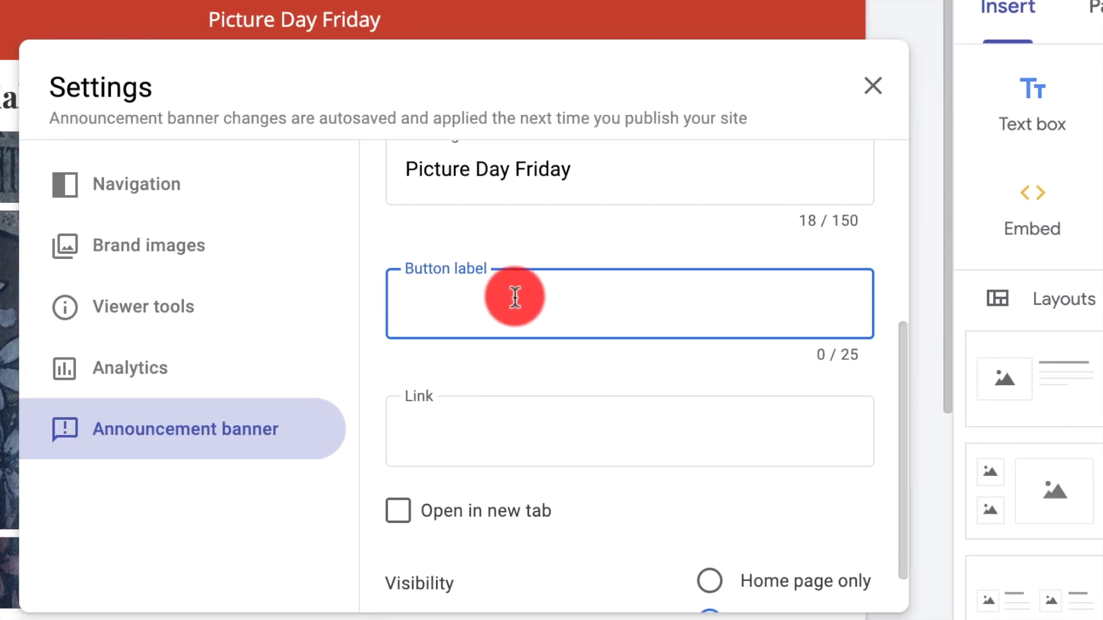
{"action": "type", "text": "B"}
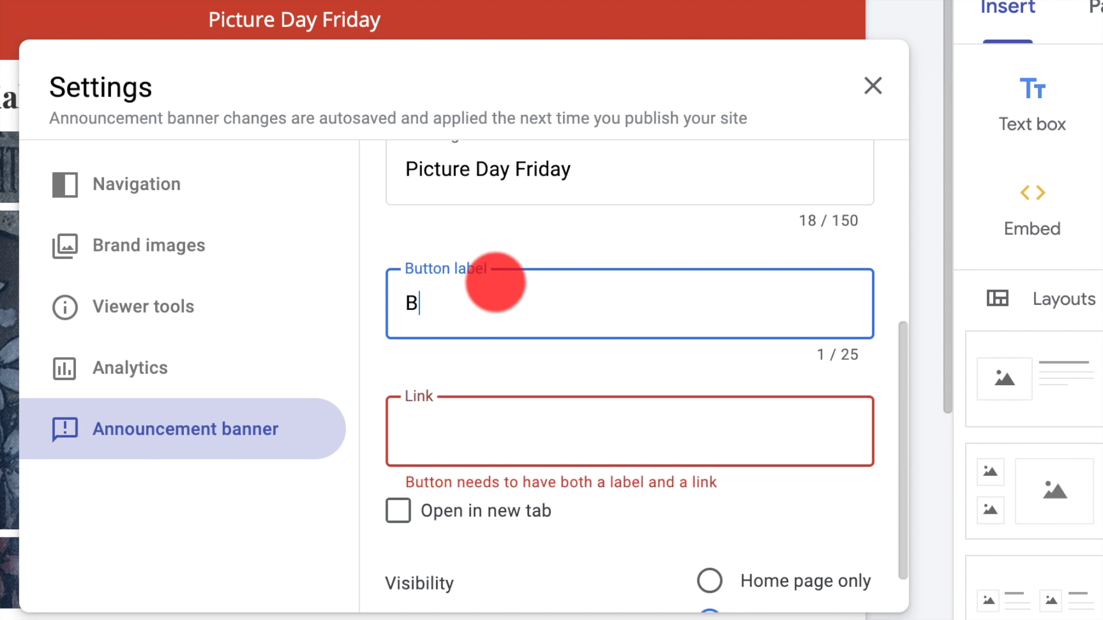
{"action": "type", "text": "uy Picture"}
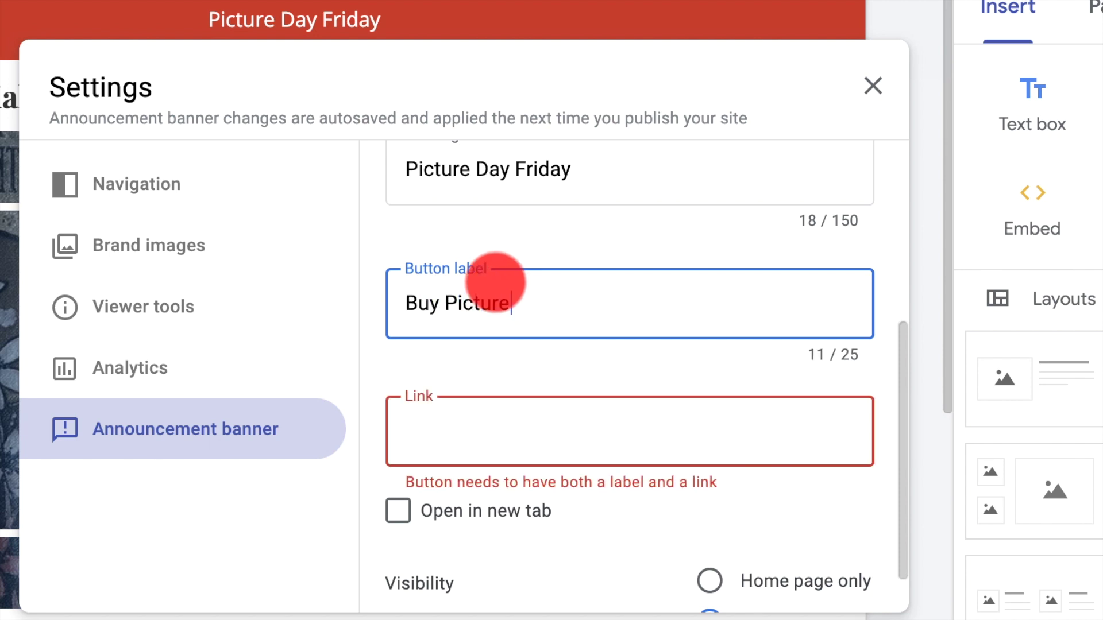
{"action": "type", "text": "s her"}
{"action": "key", "text": "Tab"}
{"action": "type", "text": "espn"}
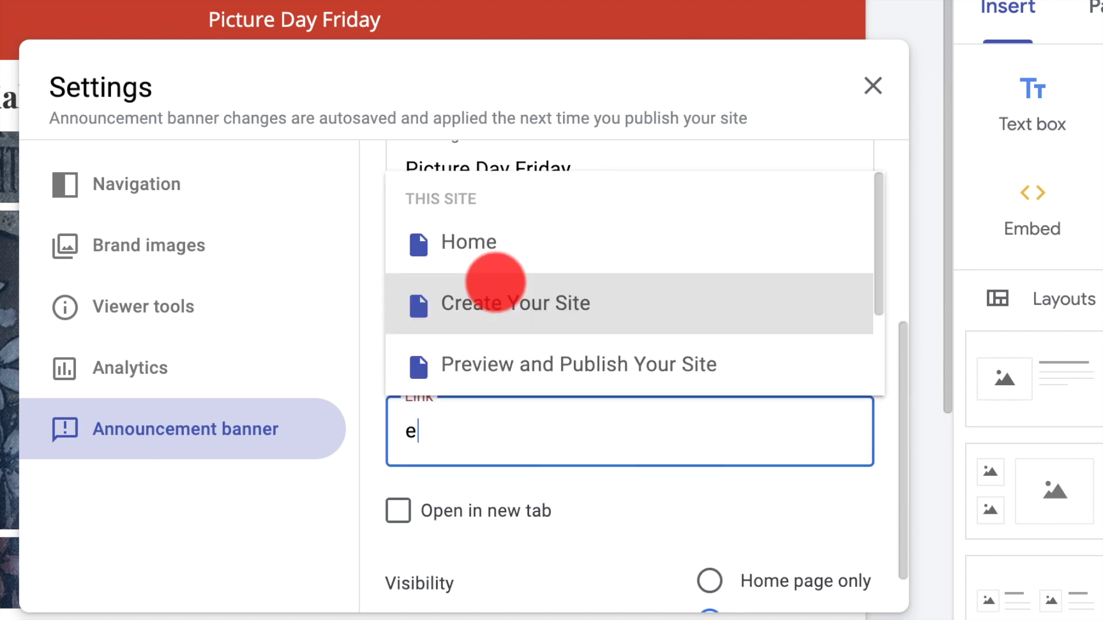
{"action": "type", "text": ".com"}
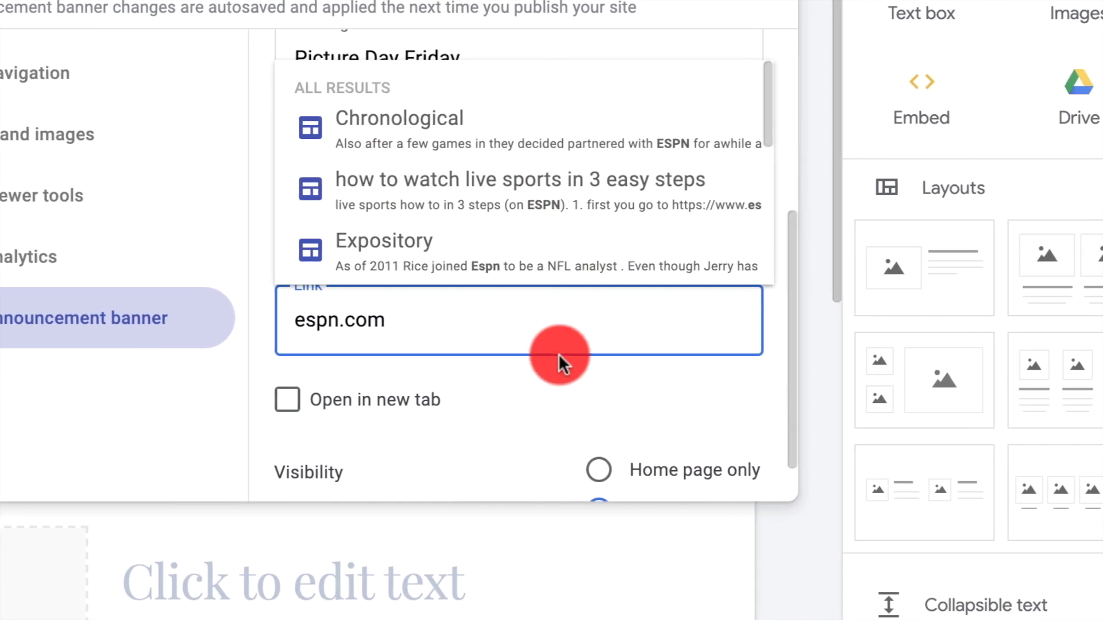
- Set the banner button's link to open in a new tab
{"action": "left_click", "coordinate": [467, 492]}
{"action": "left_click", "coordinate": [394, 399]}
{"action": "scroll", "coordinate": [574, 375], "scroll_direction": "down", "scroll_amount": 1}
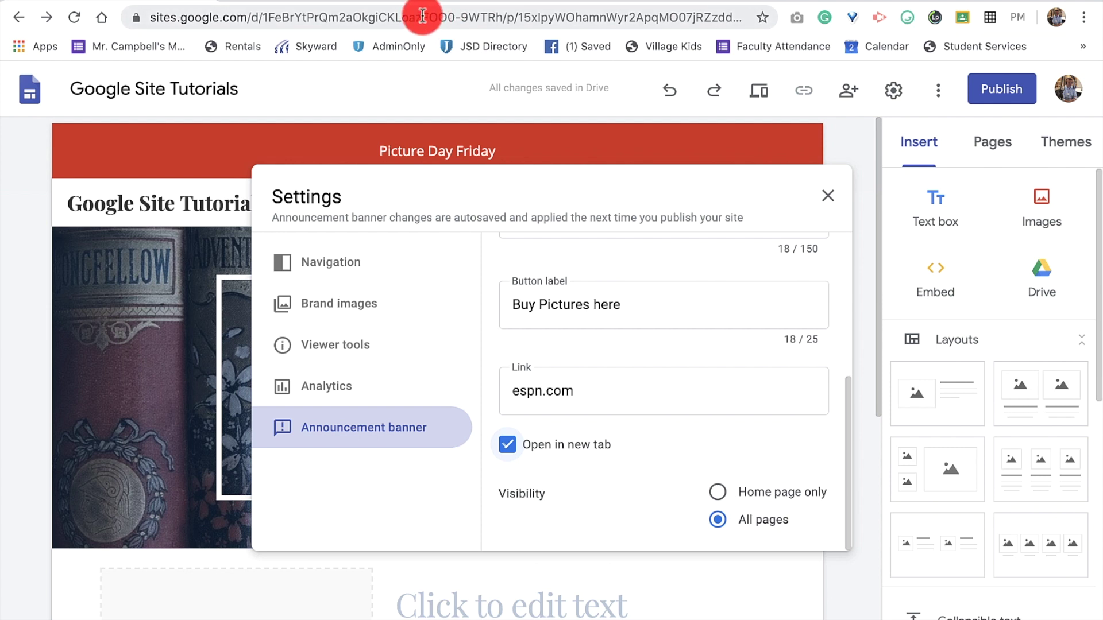
- Turn on the announcement banner after reviewing its settings, and close the settings
{"action": "scroll", "coordinate": [632, 391], "scroll_direction": "up", "scroll_amount": 5}
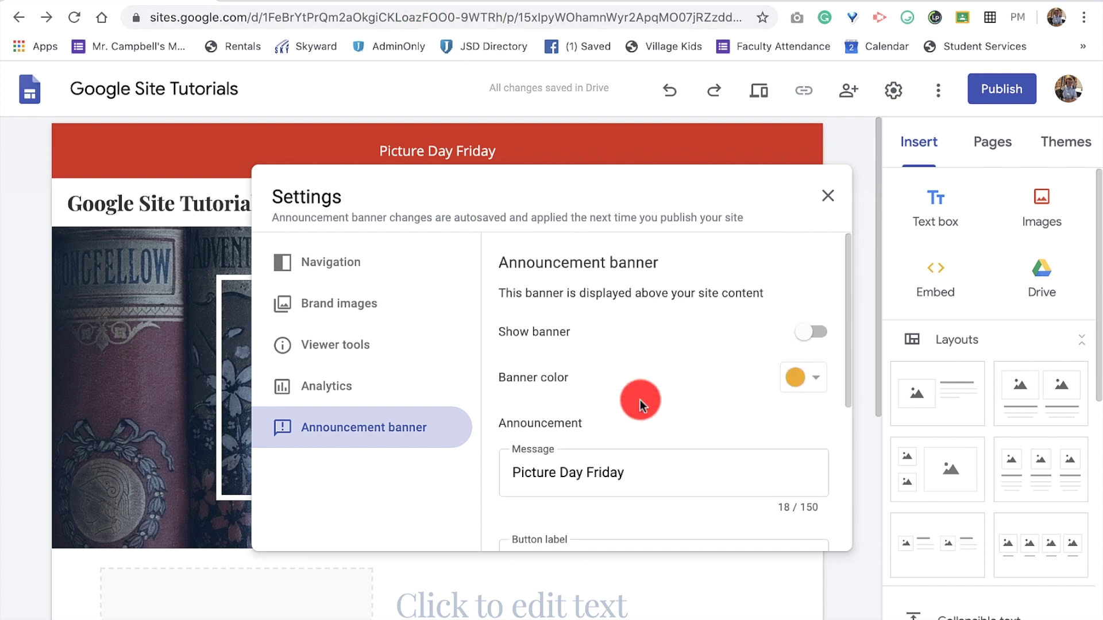
{"action": "scroll", "coordinate": [640, 400], "scroll_direction": "down", "scroll_amount": 5}
{"action": "scroll", "coordinate": [751, 385], "scroll_direction": "up", "scroll_amount": 5}
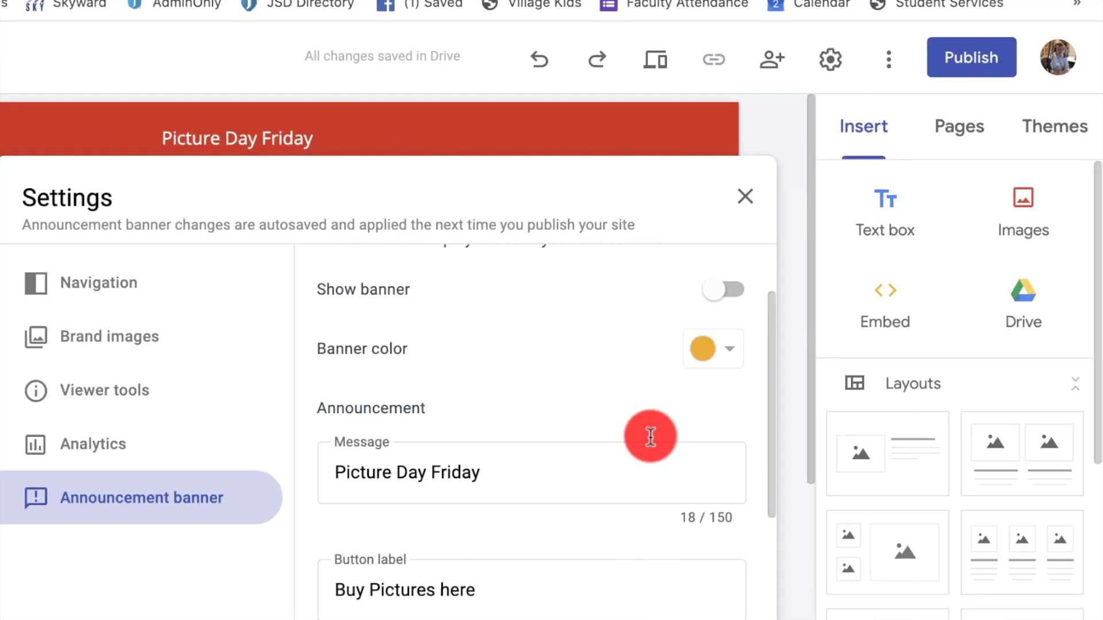
{"action": "left_click", "coordinate": [810, 291]}
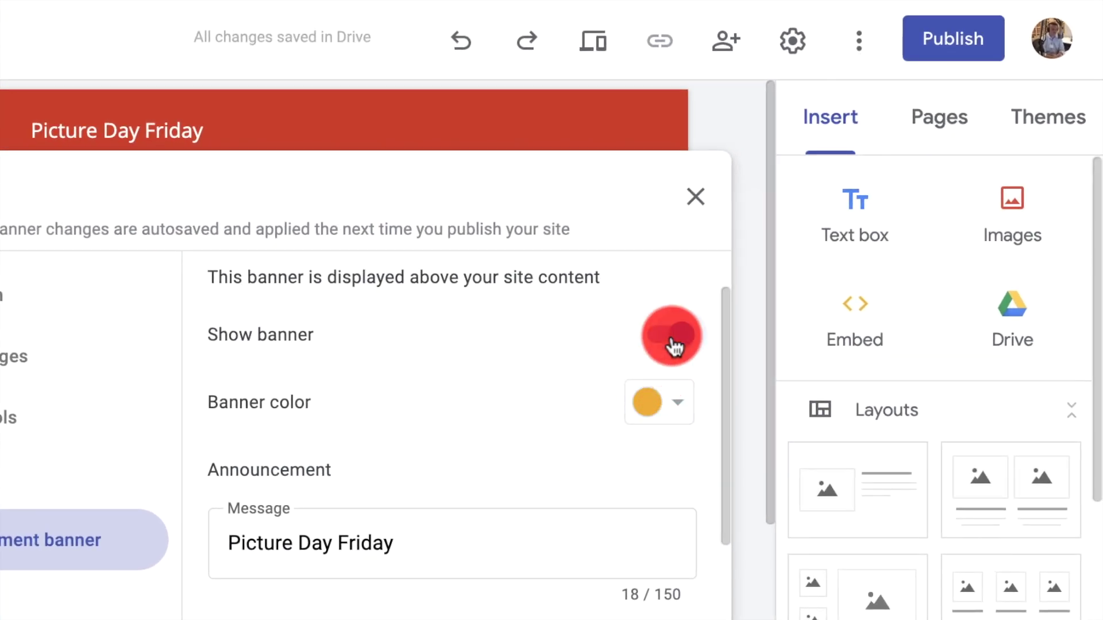
{"action": "left_click", "coordinate": [697, 198]}
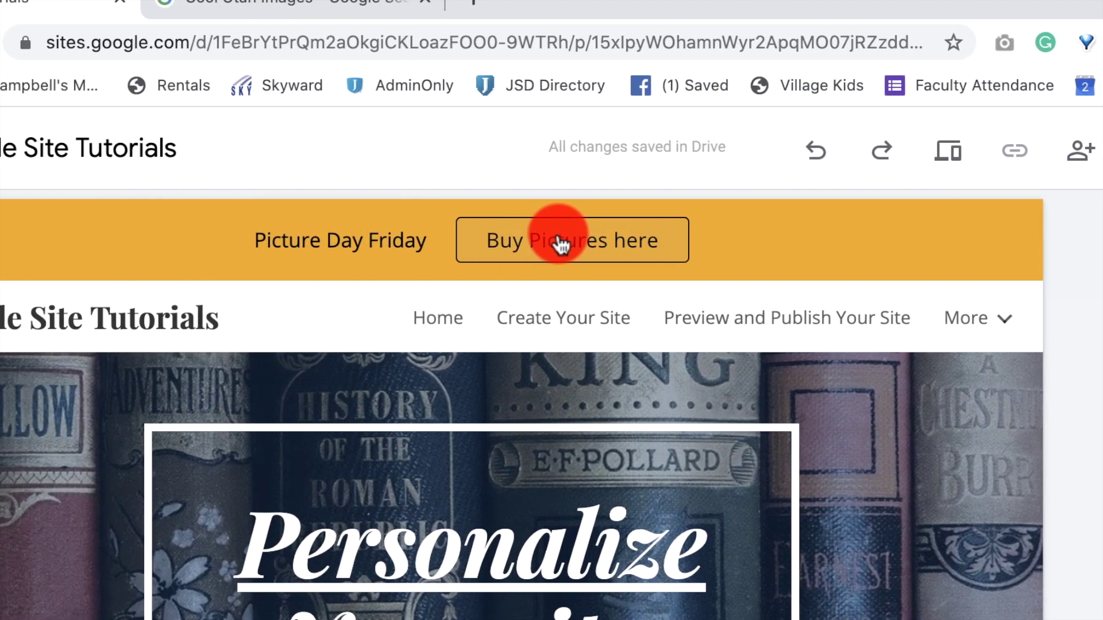
- Test the banner's "Buy Pictures here" button through to the ESPN page, and return to the site editor
{"action": "left_click", "coordinate": [446, 243]}
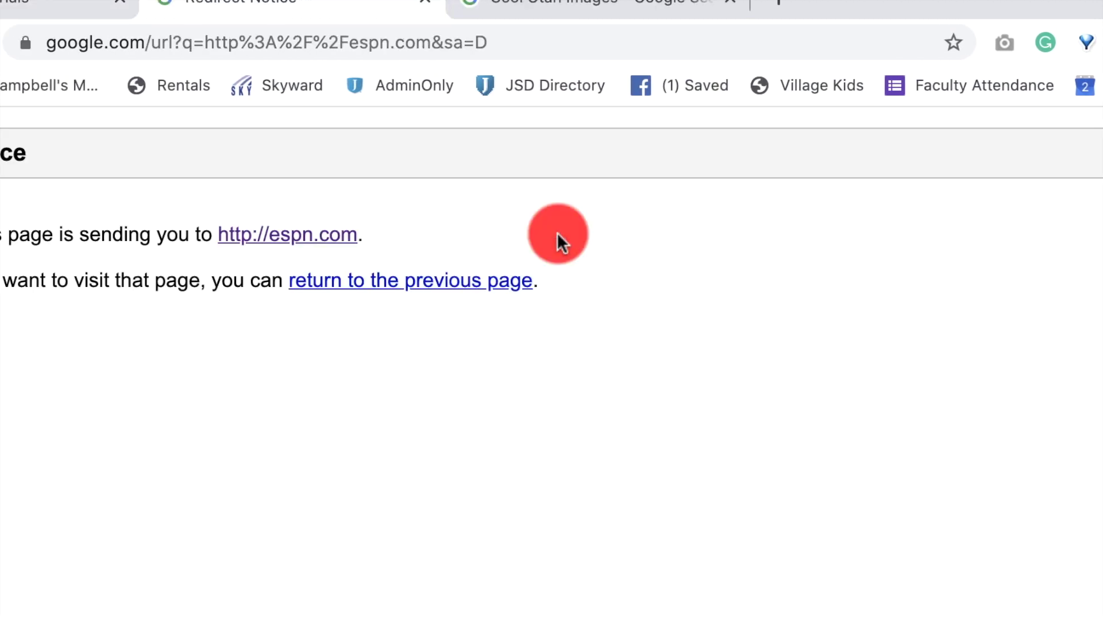
{"action": "left_click", "coordinate": [276, 233]}
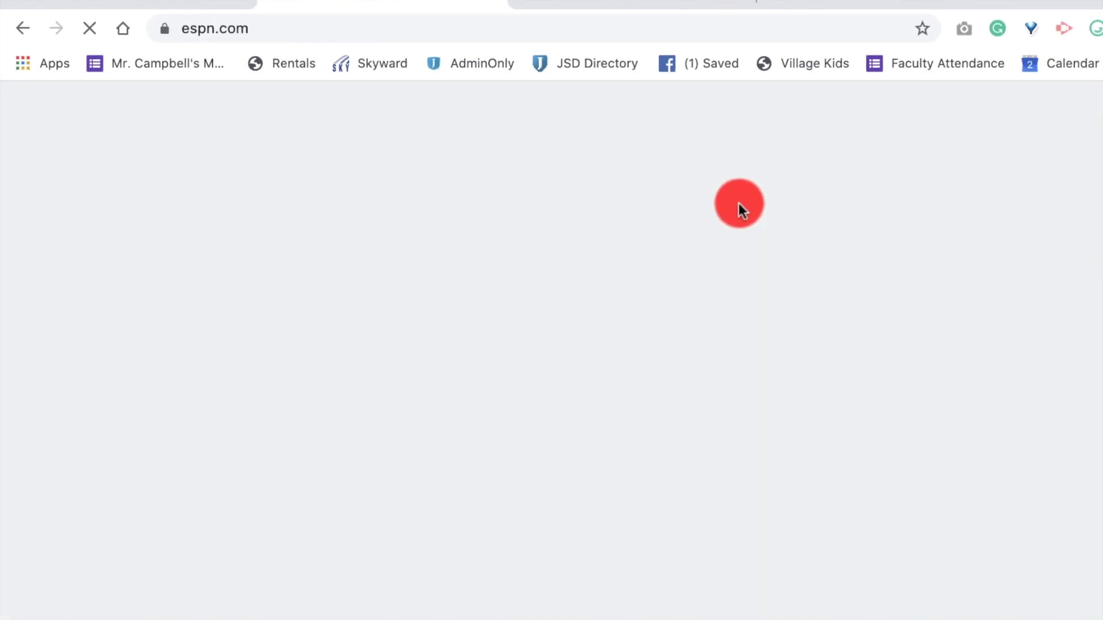
{"action": "scroll", "coordinate": [670, 335], "scroll_direction": "down", "scroll_amount": 5}
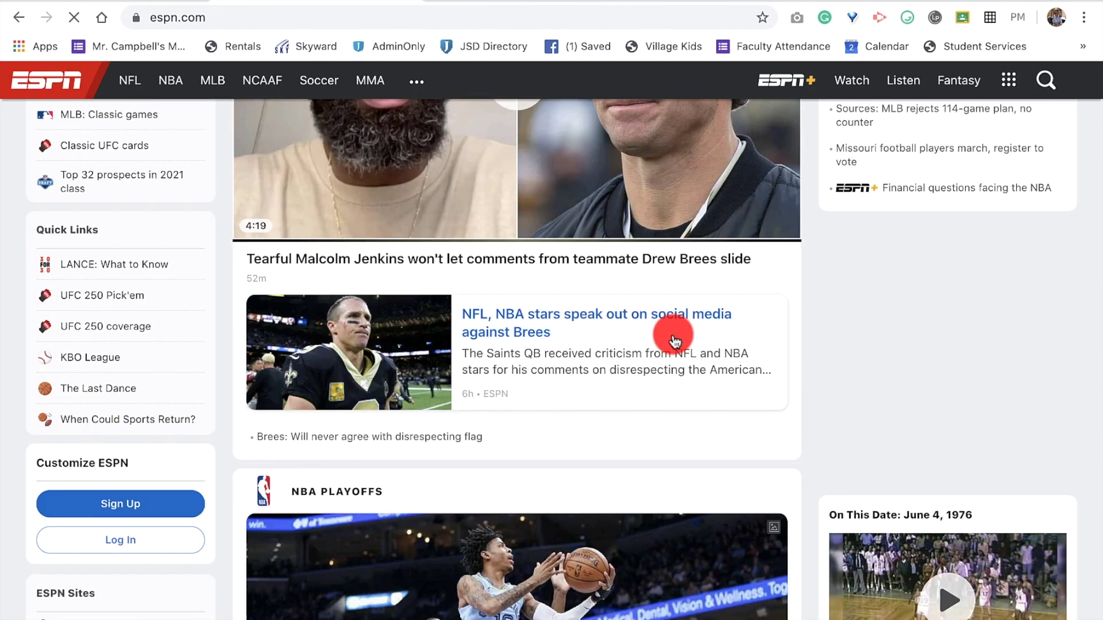
{"action": "scroll", "coordinate": [672, 336], "scroll_direction": "up", "scroll_amount": 5}
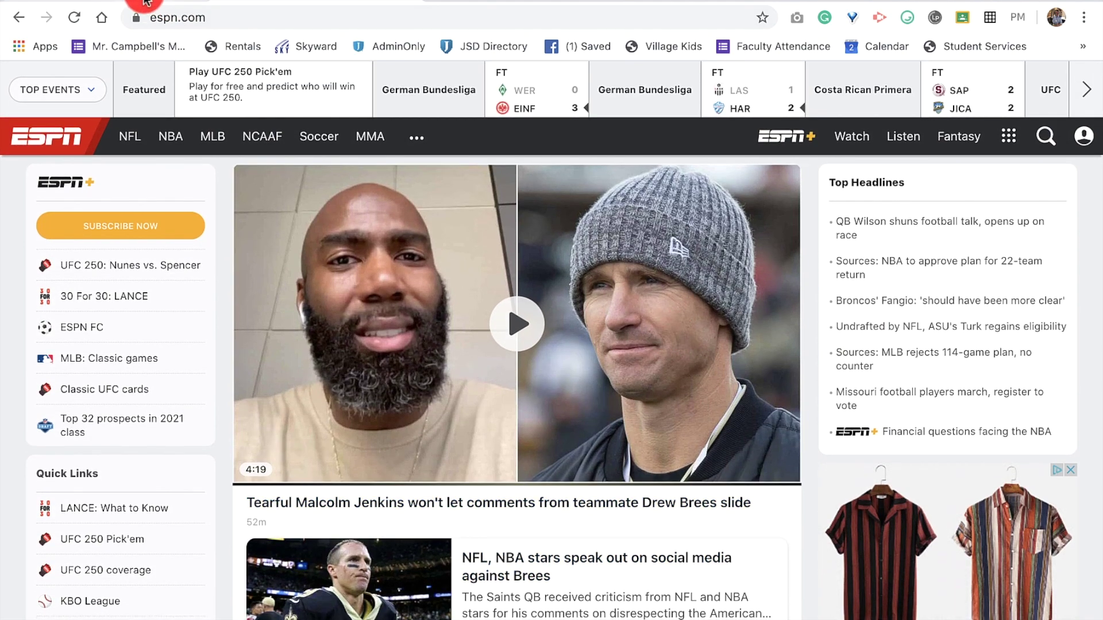
{"action": "left_click", "coordinate": [141, 1]}
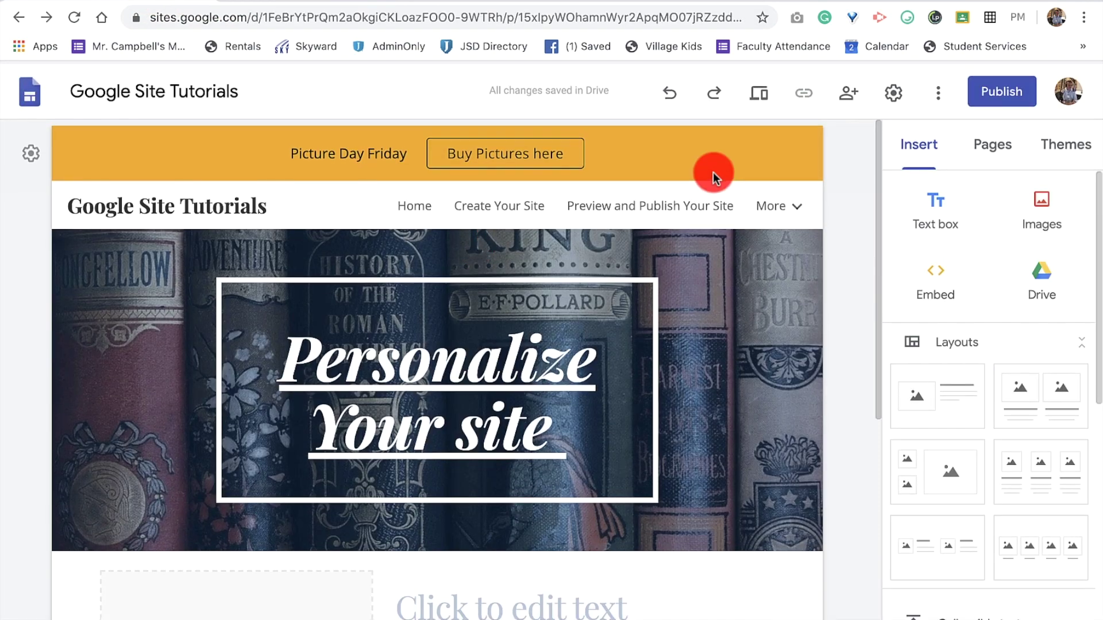
- Turn off the announcement banner in the site settings and close the settings
{"action": "left_click", "coordinate": [890, 95]}
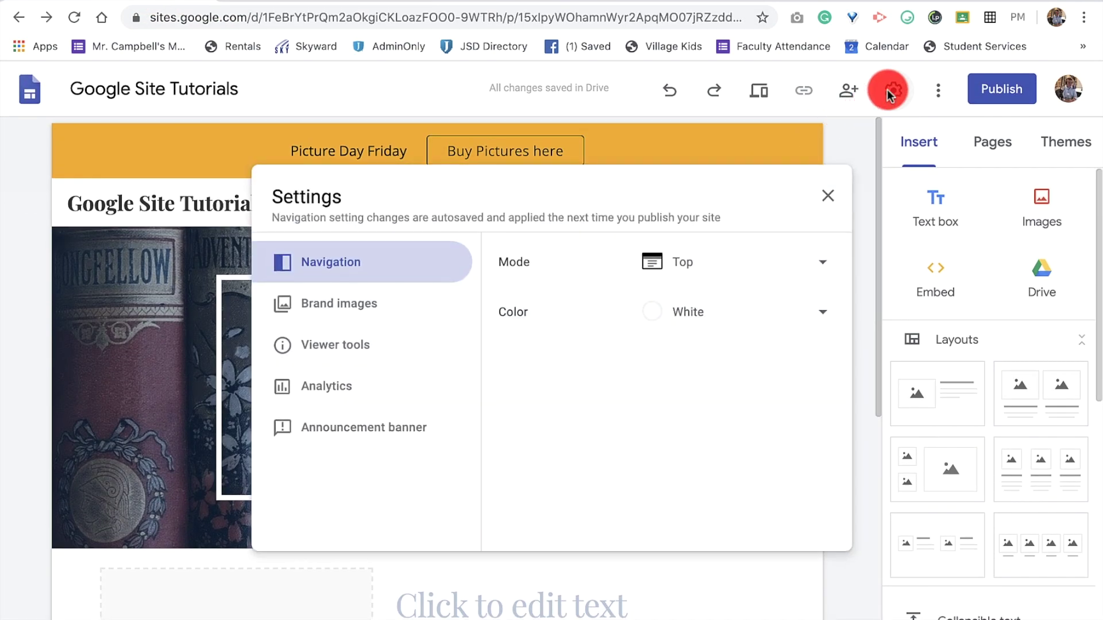
{"action": "left_click", "coordinate": [362, 426]}
{"action": "left_click", "coordinate": [819, 336]}
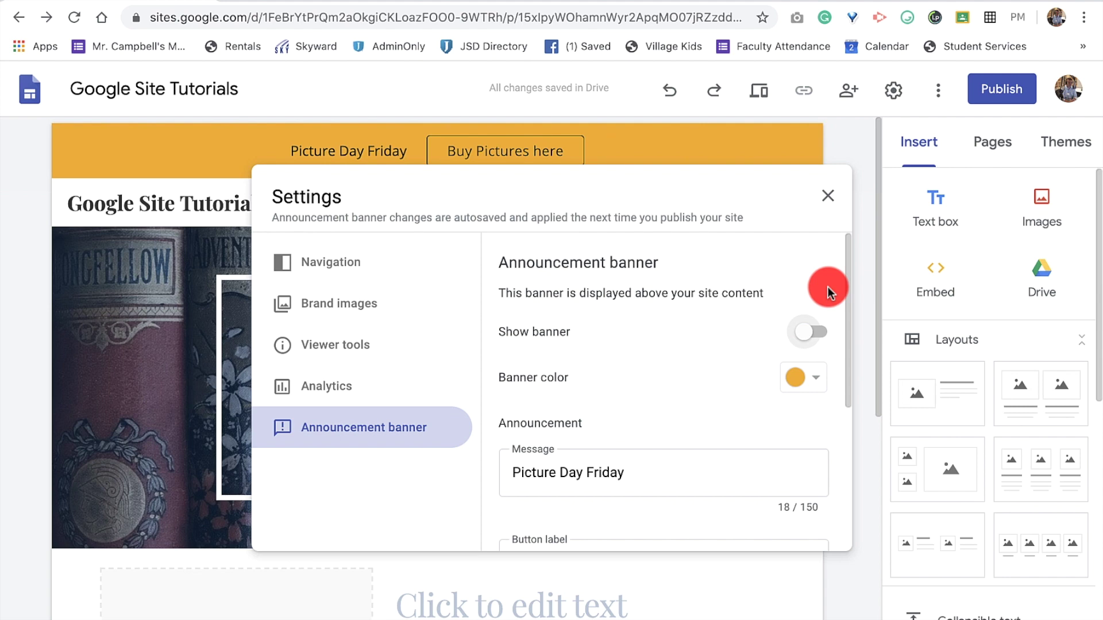
{"action": "left_click", "coordinate": [827, 196]}
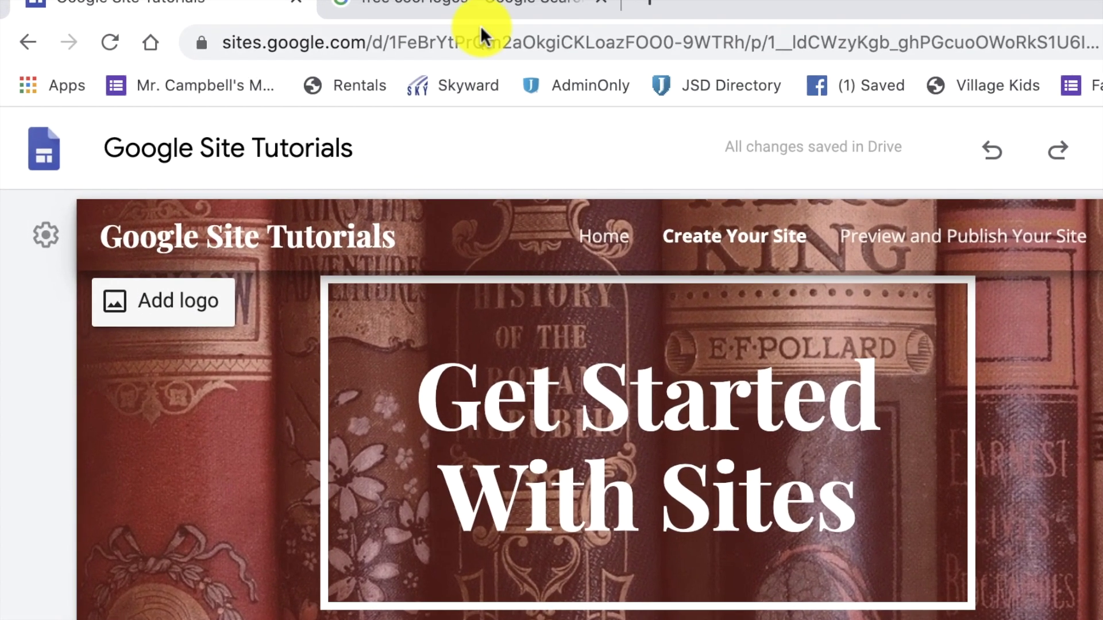
- Examine the "free cool logos" image search results, previewing the bearded gaming shield and green sunglasses mascot logos
{"action": "left_click", "coordinate": [324, 1]}
{"action": "scroll", "coordinate": [552, 362], "scroll_direction": "up", "scroll_amount": 5}
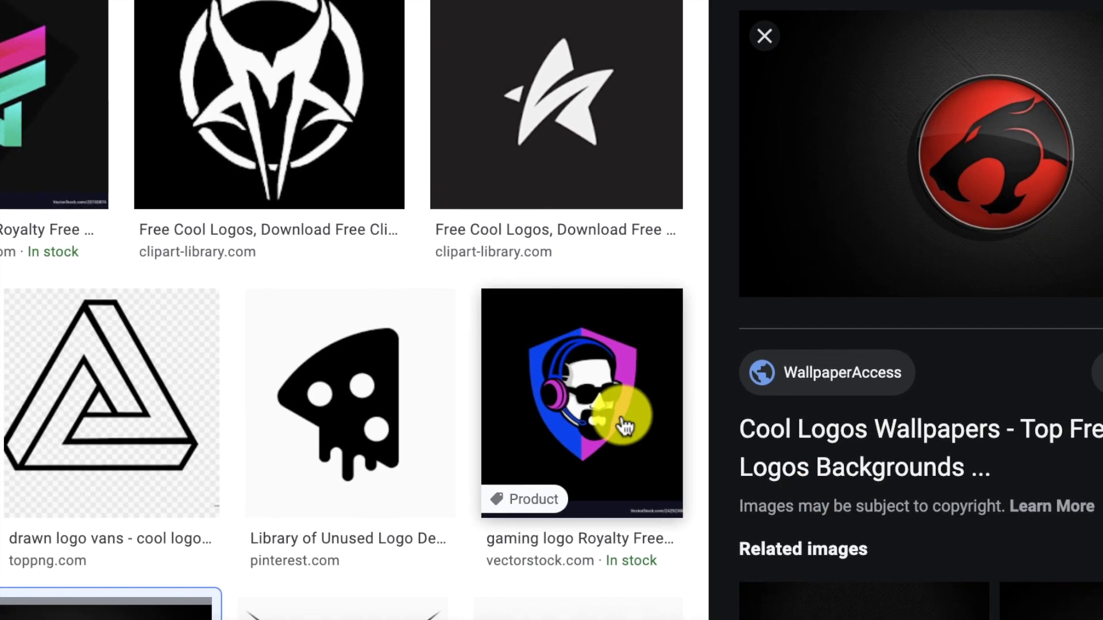
{"action": "left_click", "coordinate": [623, 423]}
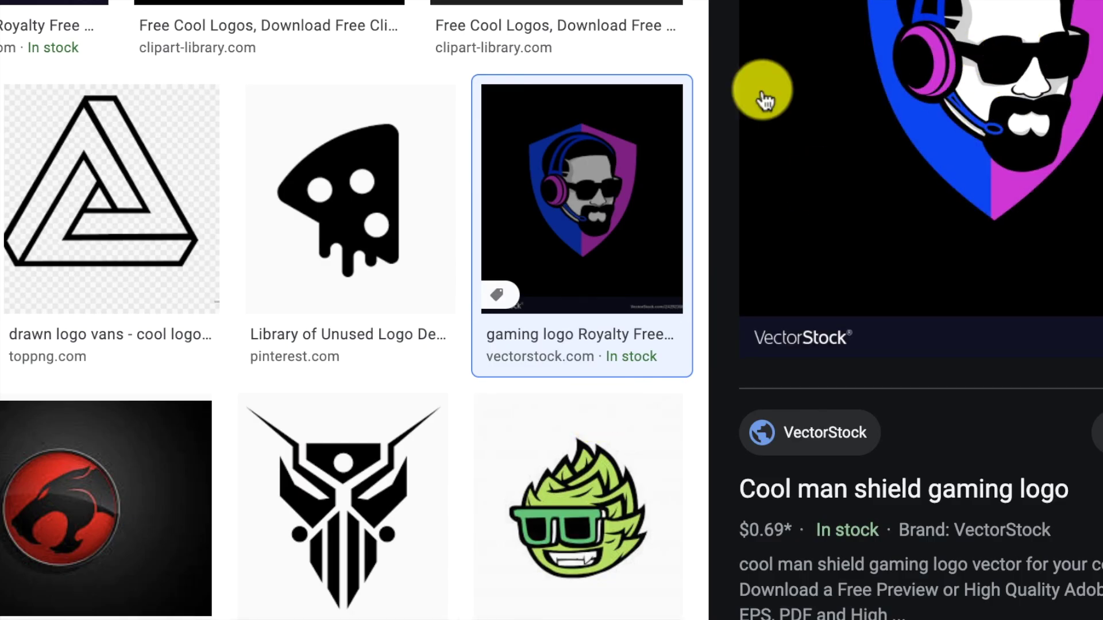
{"action": "scroll", "coordinate": [598, 163], "scroll_direction": "down", "scroll_amount": 4}
{"action": "left_click", "coordinate": [599, 303]}
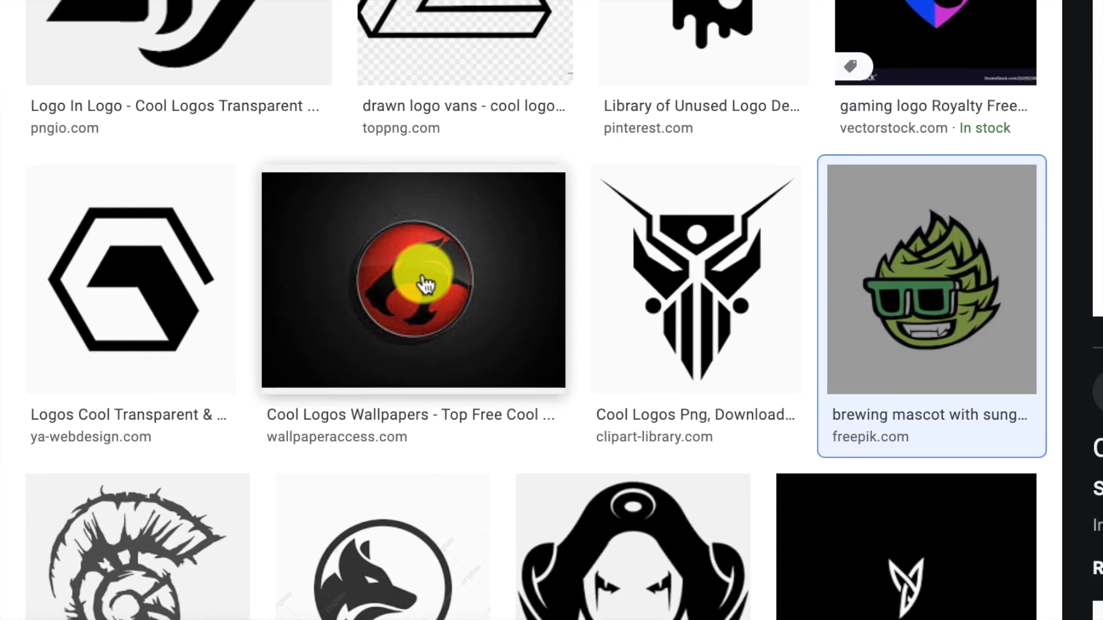
{"action": "left_click", "coordinate": [69, 281]}
{"action": "scroll", "coordinate": [531, 310], "scroll_direction": "up", "scroll_amount": 4}
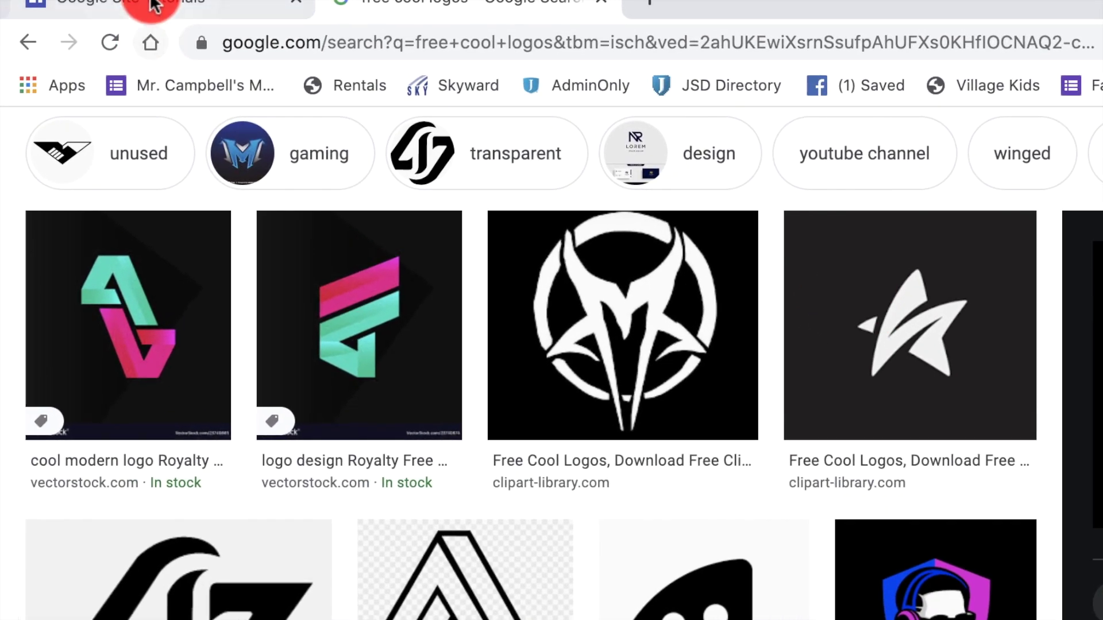
- Return to the site editor and upload the Basset slides image ending in (16).jpg from Downloads as the site logo
{"action": "left_click", "coordinate": [154, 6]}
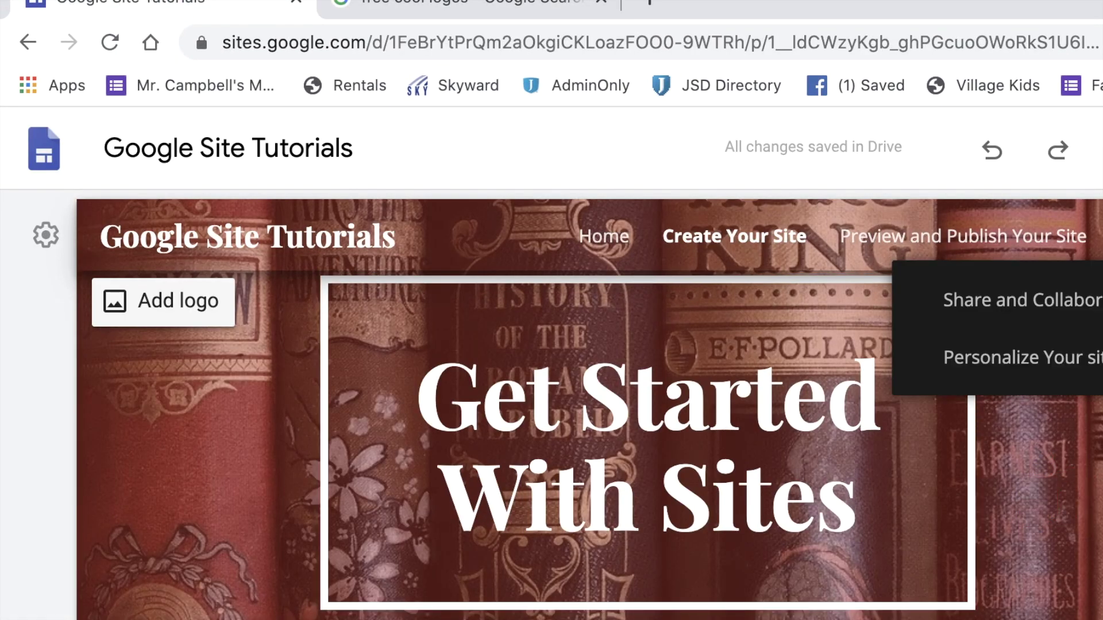
{"action": "mouse_move", "coordinate": [148, 278]}
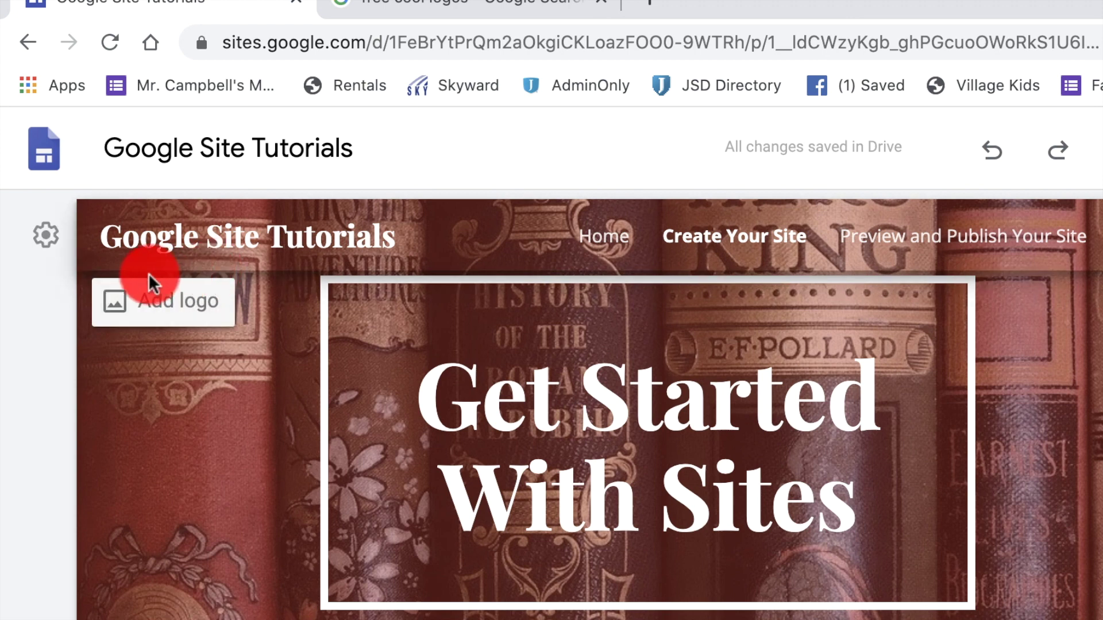
{"action": "left_click", "coordinate": [167, 312]}
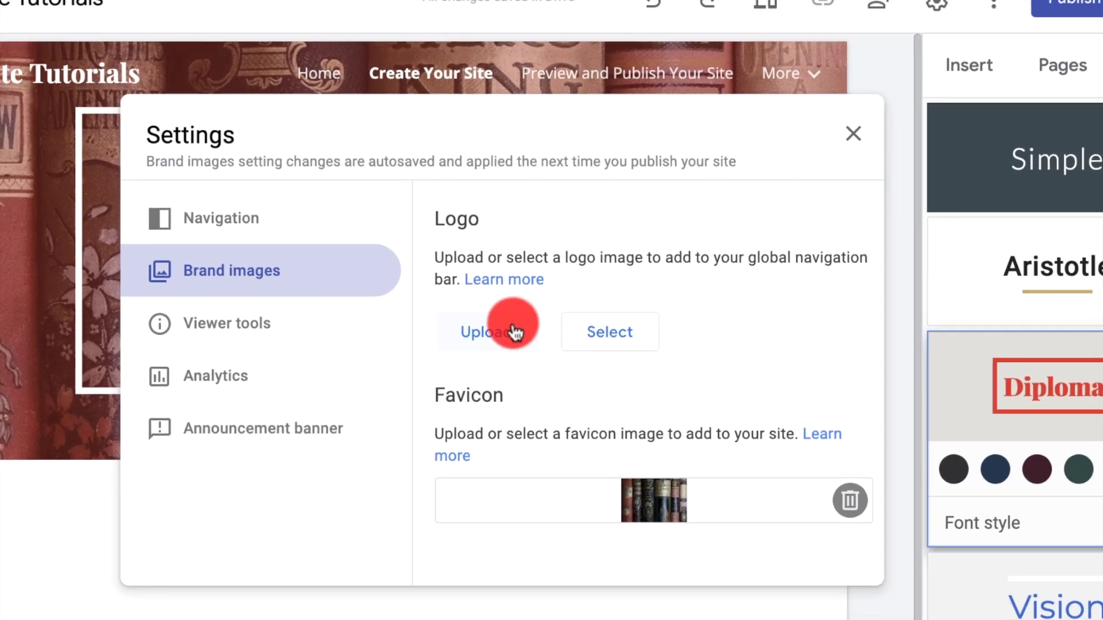
{"action": "left_click", "coordinate": [513, 332]}
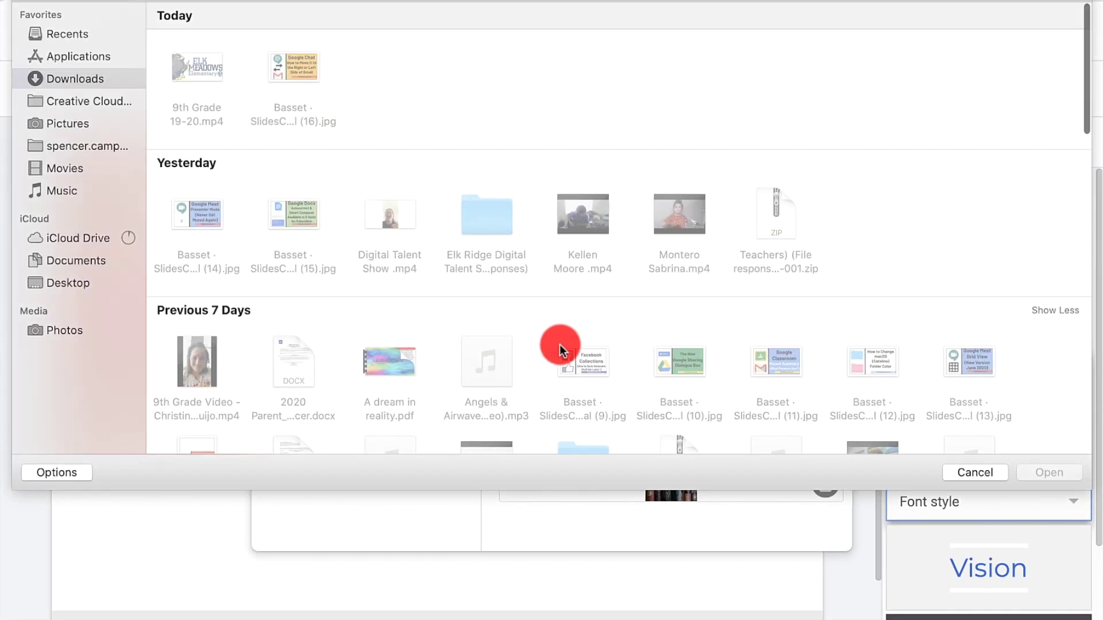
{"action": "left_click", "coordinate": [299, 71]}
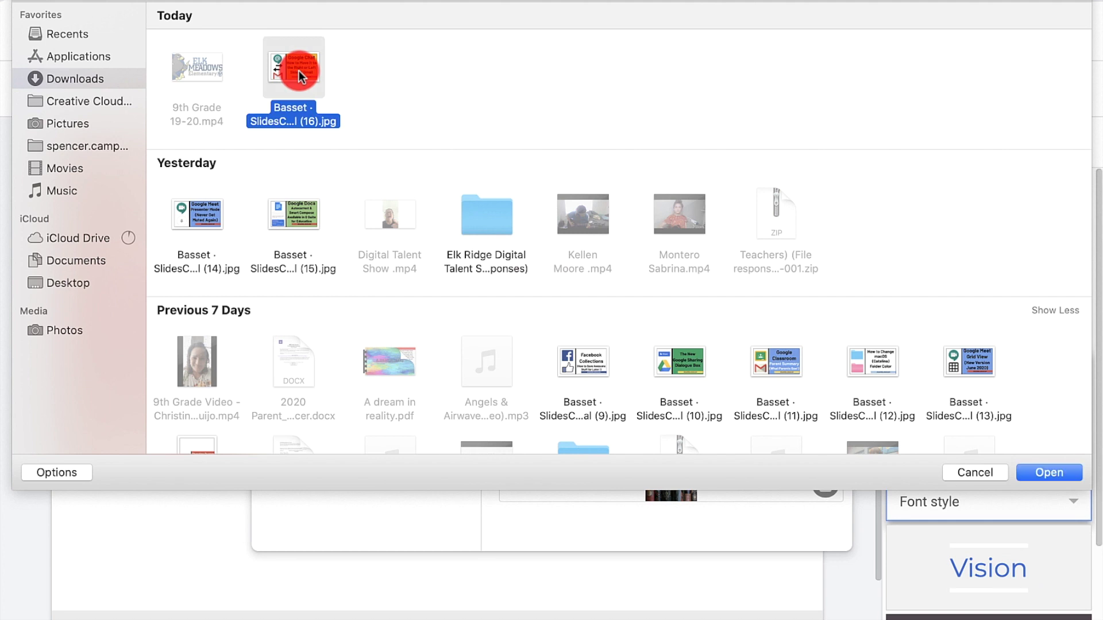
{"action": "left_click", "coordinate": [1056, 474]}
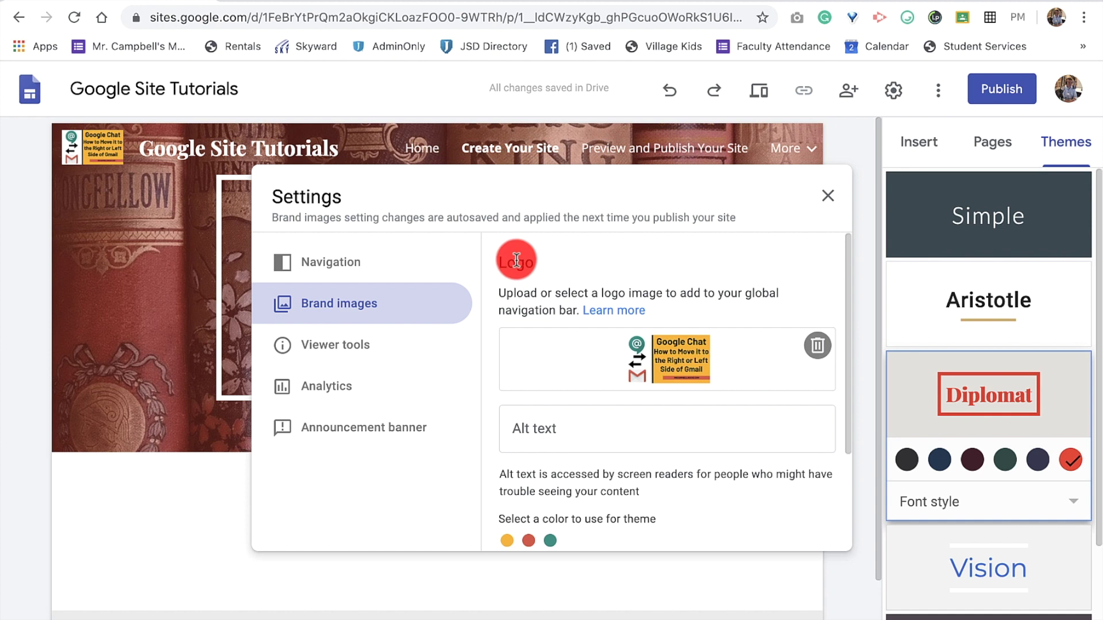
- Try the theme colors suggested from the logo, choose the teal one, and close the settings
{"action": "scroll", "coordinate": [537, 411], "scroll_direction": "down", "scroll_amount": 1}
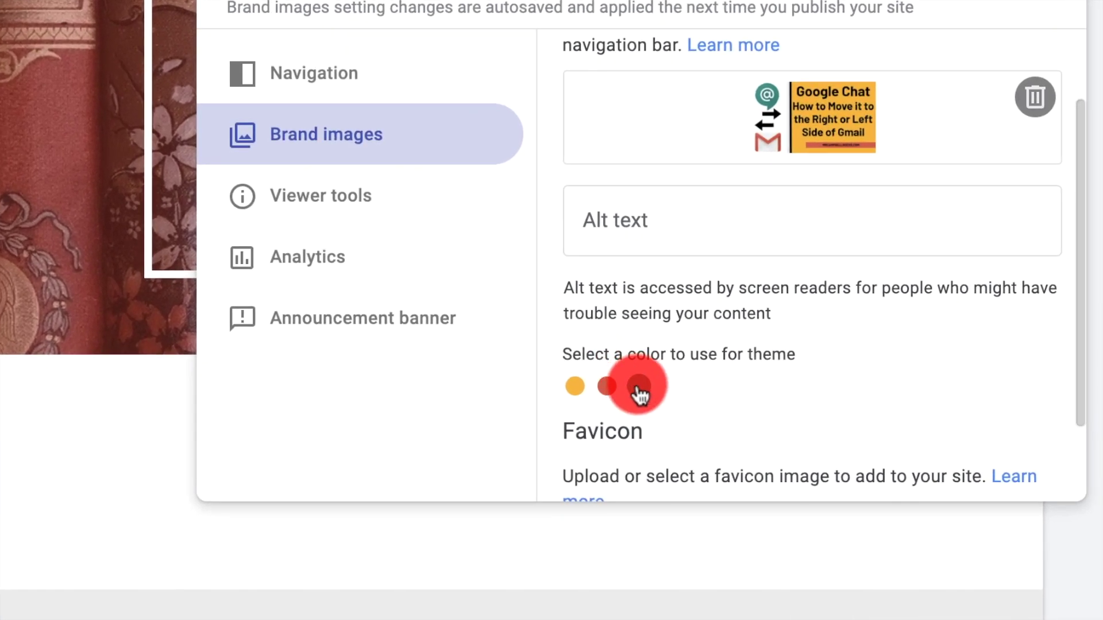
{"action": "left_click", "coordinate": [637, 387]}
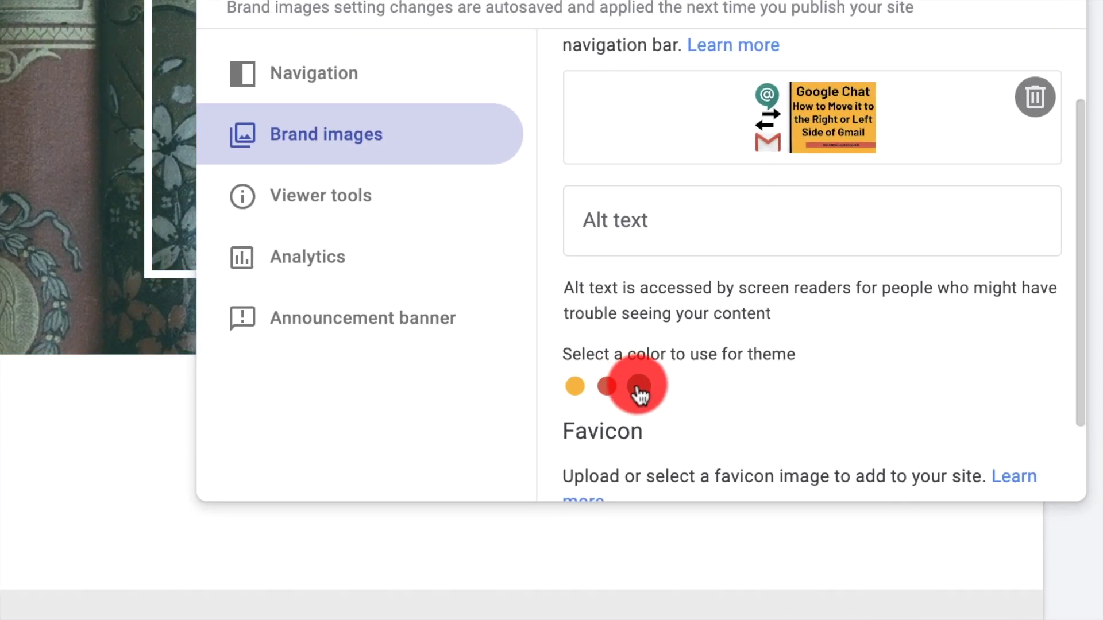
{"action": "left_click", "coordinate": [607, 388]}
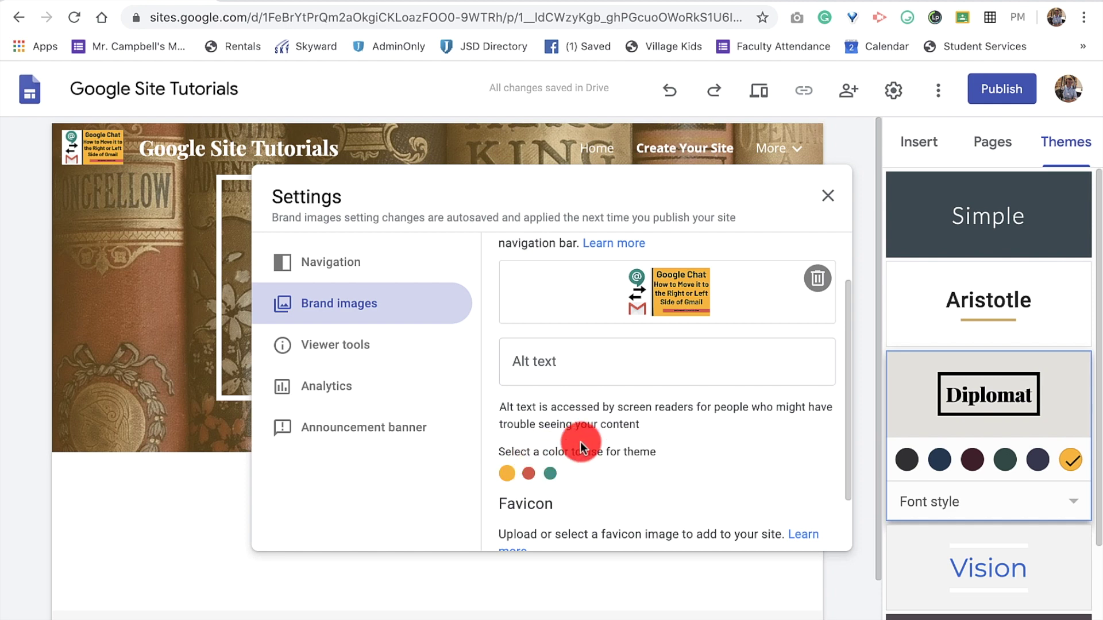
{"action": "left_click", "coordinate": [551, 473]}
{"action": "left_click", "coordinate": [527, 475]}
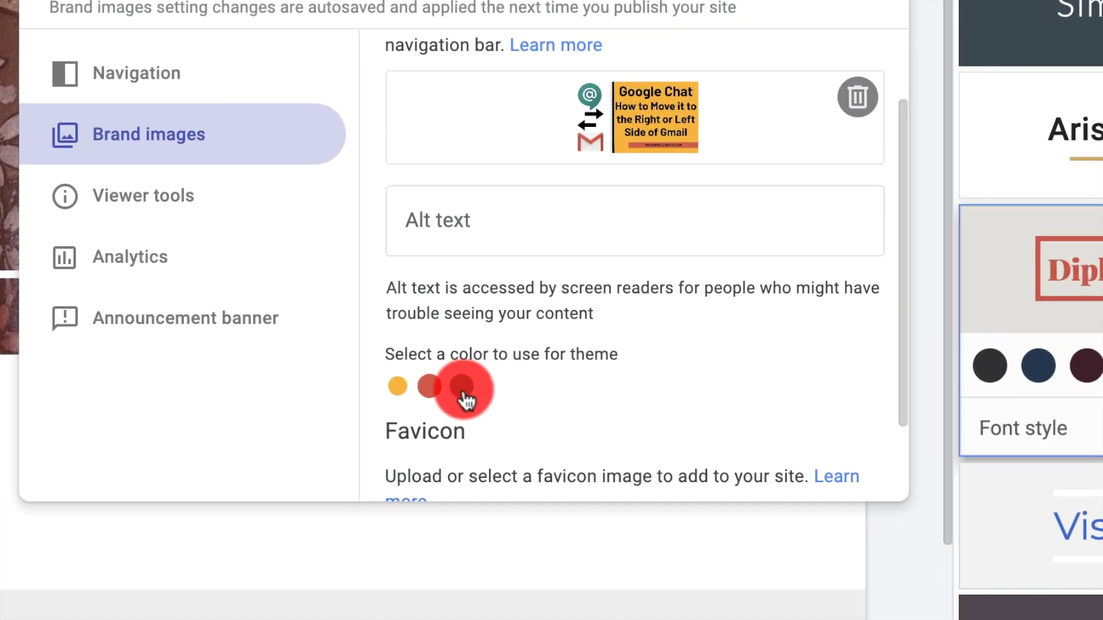
{"action": "left_click", "coordinate": [551, 473]}
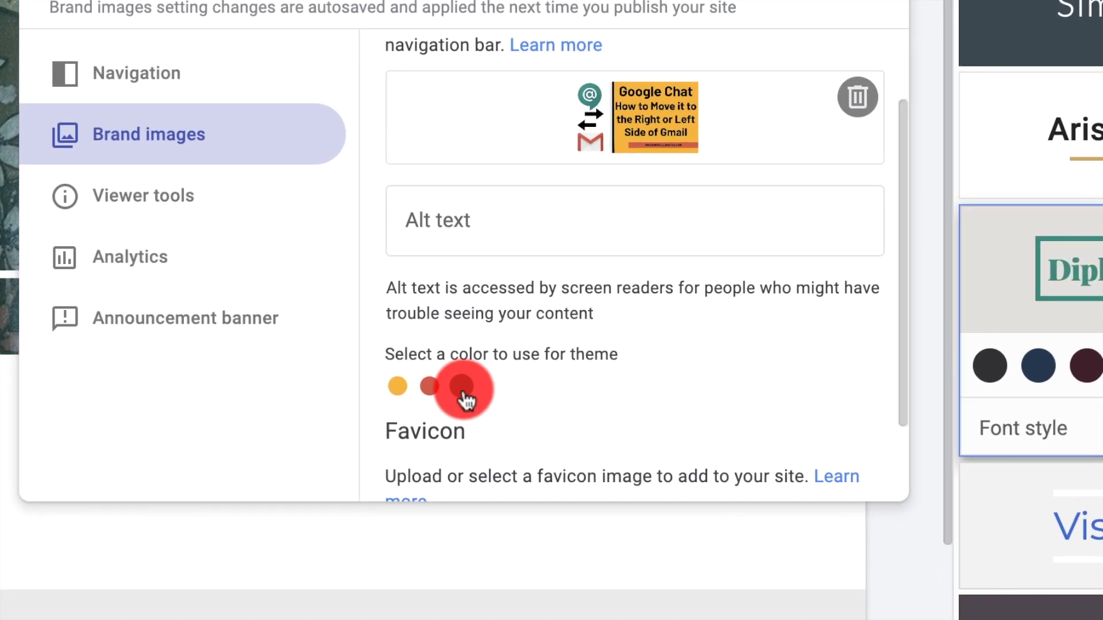
{"action": "scroll", "coordinate": [763, 190], "scroll_direction": "down", "scroll_amount": 2}
{"action": "scroll", "coordinate": [762, 190], "scroll_direction": "up", "scroll_amount": 4}
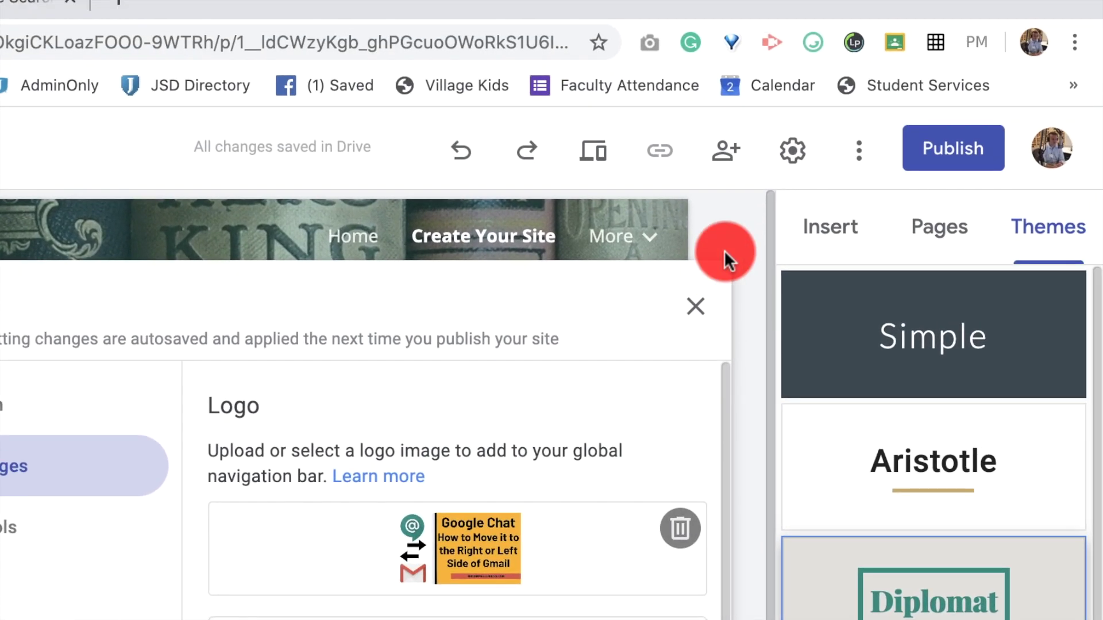
{"action": "left_click", "coordinate": [697, 305]}
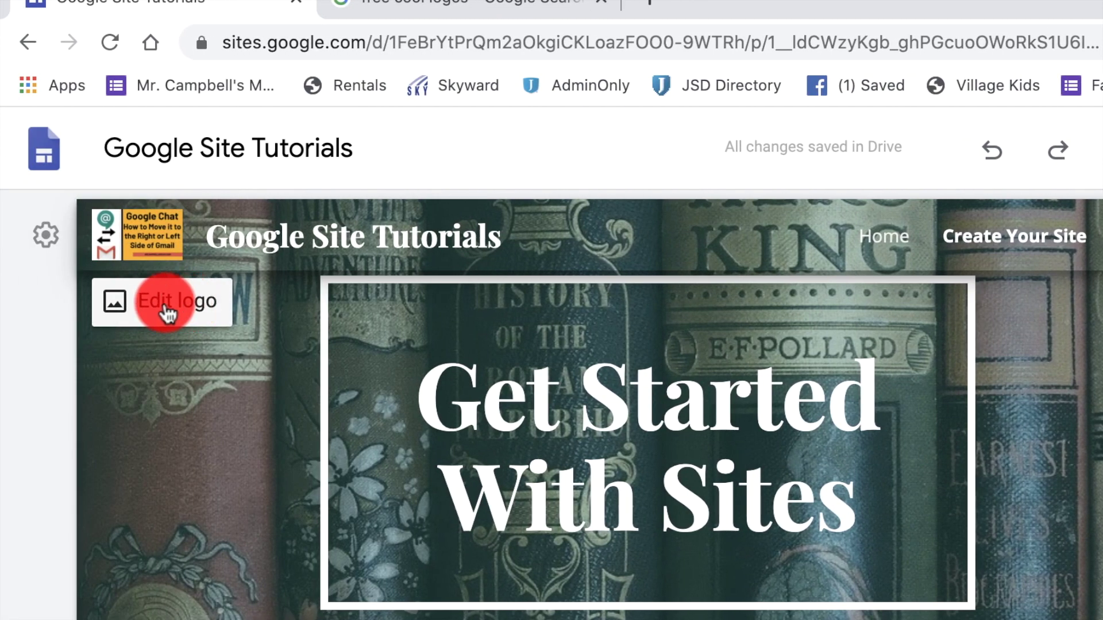
- Remove the Google Chat logo from the brand images, then open the file upload chooser and cancel it
{"action": "left_click", "coordinate": [185, 301]}
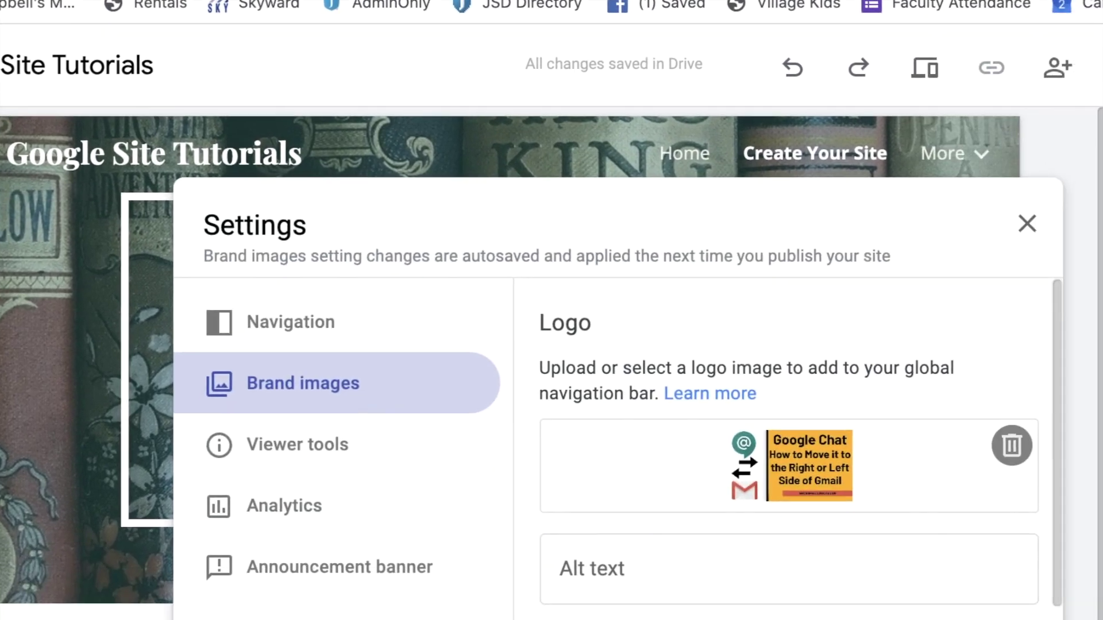
{"action": "left_click", "coordinate": [691, 311]}
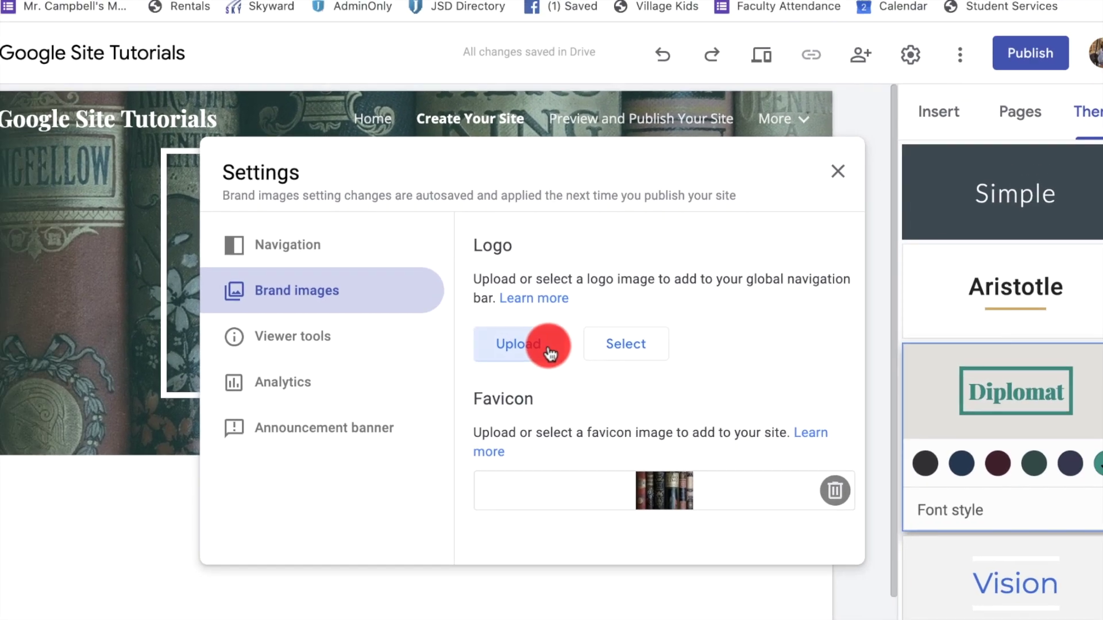
{"action": "left_click", "coordinate": [470, 332]}
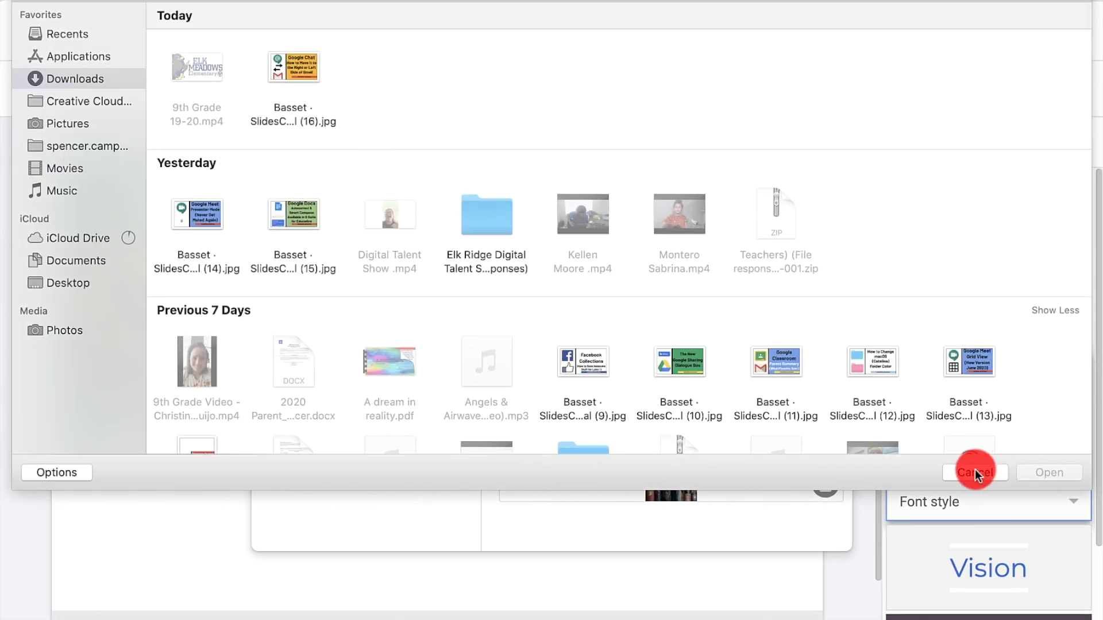
{"action": "left_click", "coordinate": [974, 471]}
- Review the sources for selecting a logo image, and copy the image address of the red and black panther logo from the search results
{"action": "left_click", "coordinate": [634, 348]}
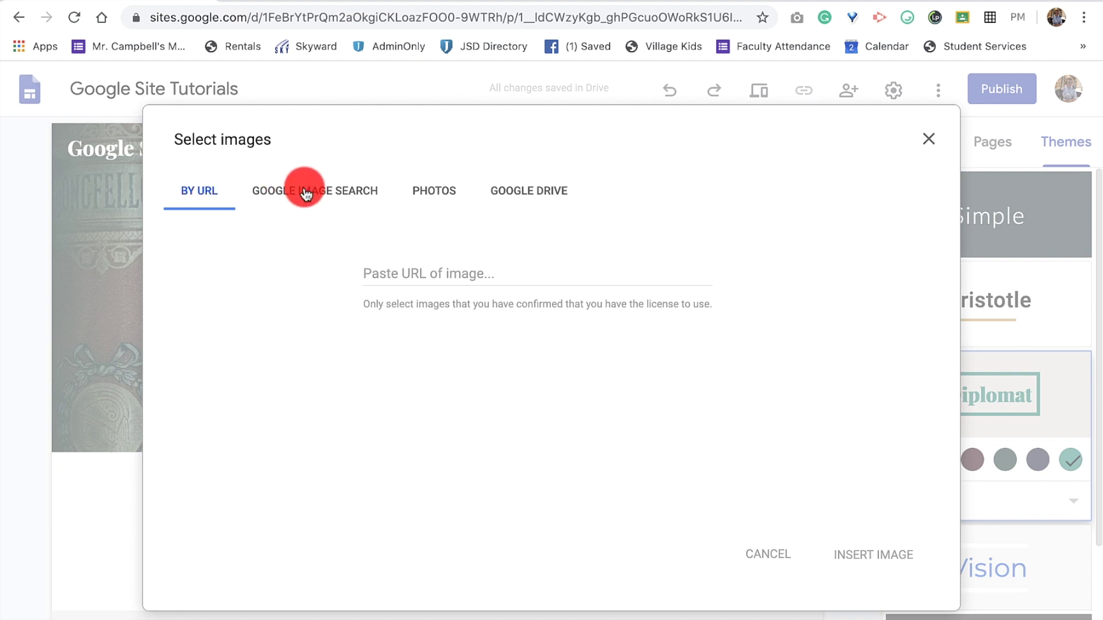
{"action": "left_click", "coordinate": [434, 196]}
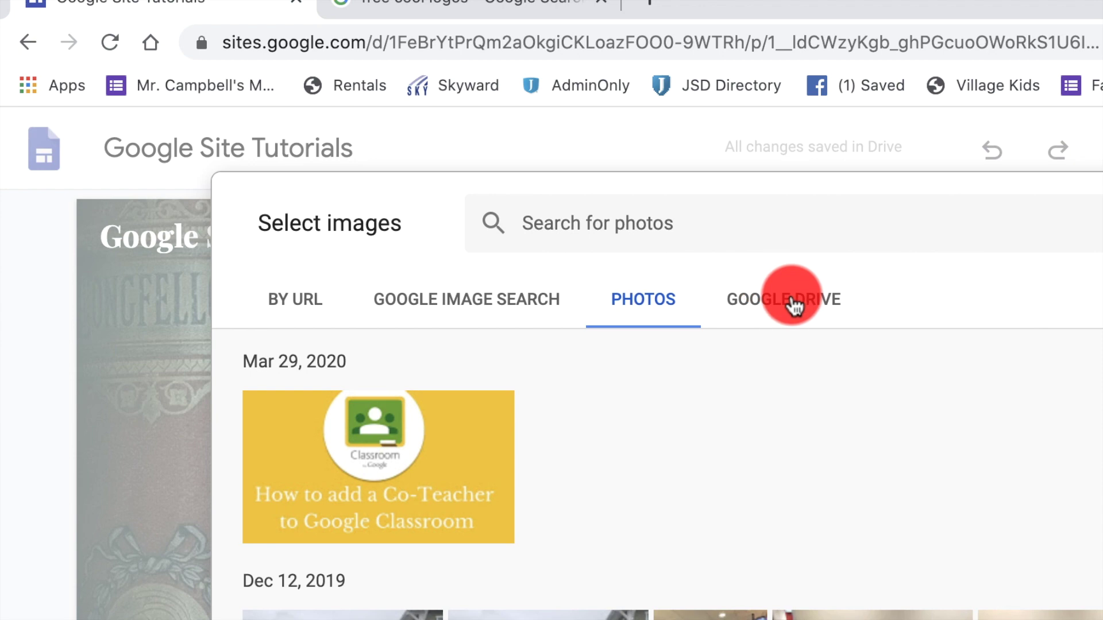
{"action": "left_click", "coordinate": [305, 298]}
{"action": "left_click", "coordinate": [460, 7]}
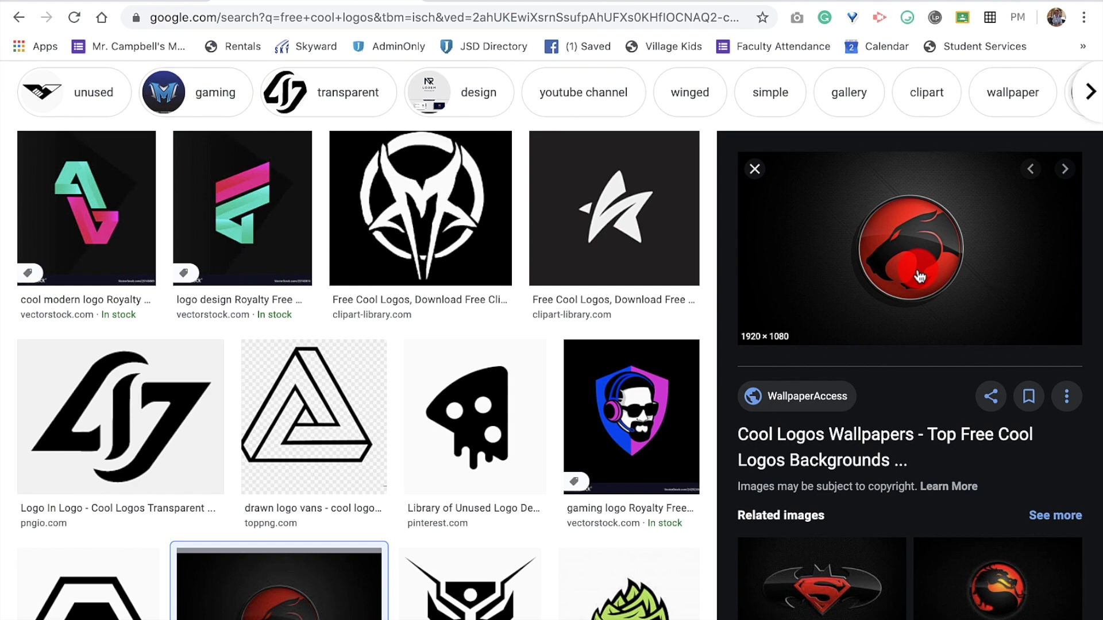
{"action": "right_click", "coordinate": [921, 276]}
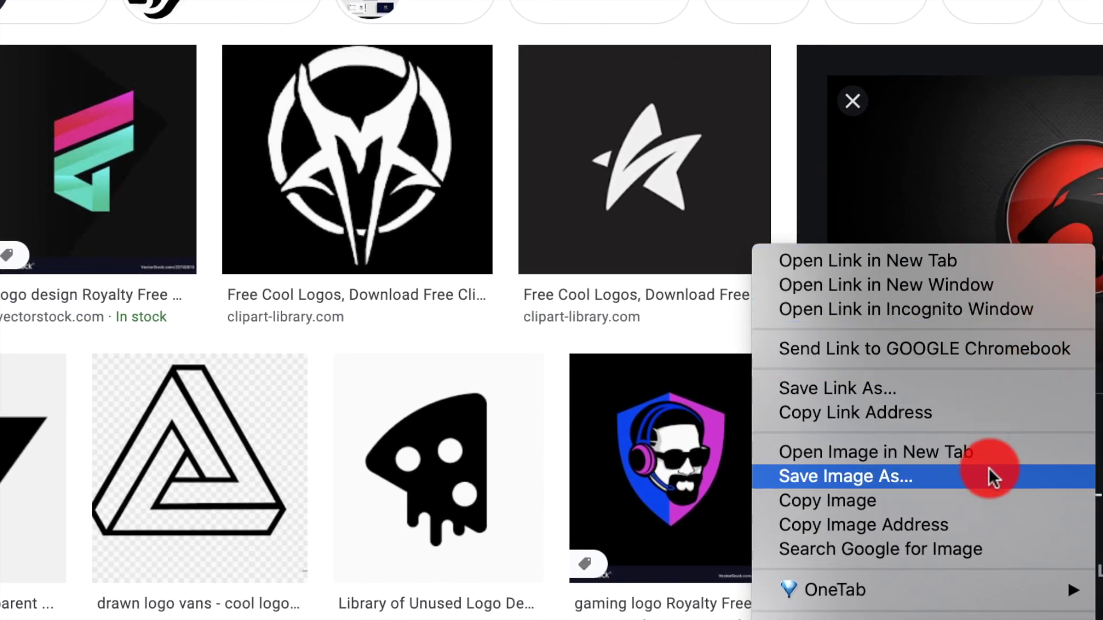
{"action": "left_click", "coordinate": [960, 524]}
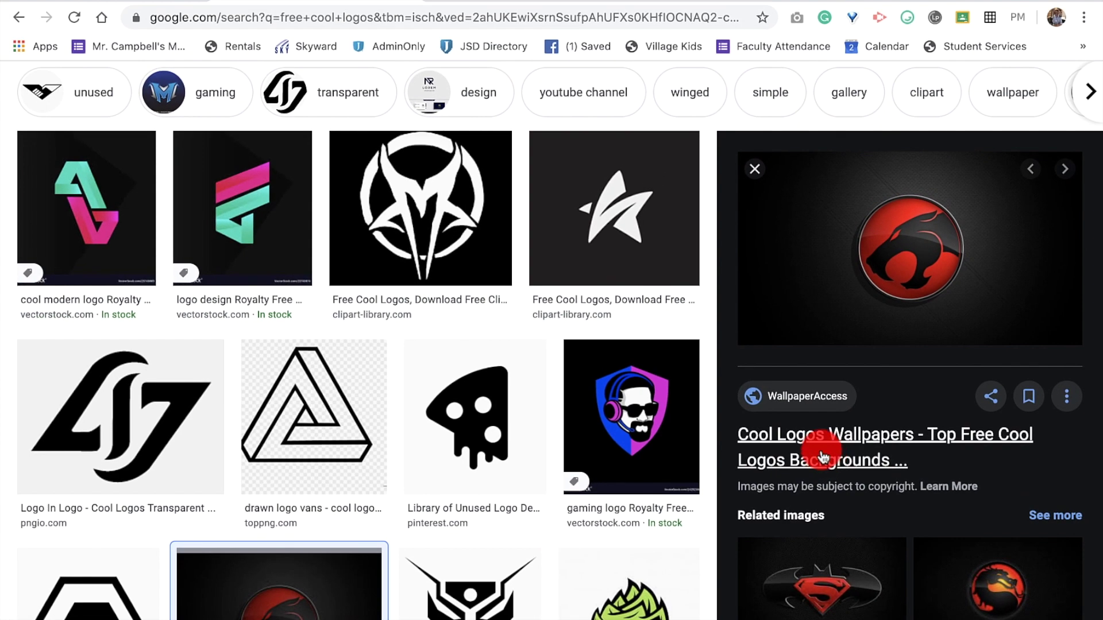
{"action": "left_click", "coordinate": [124, 2]}
{"action": "left_click", "coordinate": [492, 277]}
{"action": "key", "text": "super+v"}
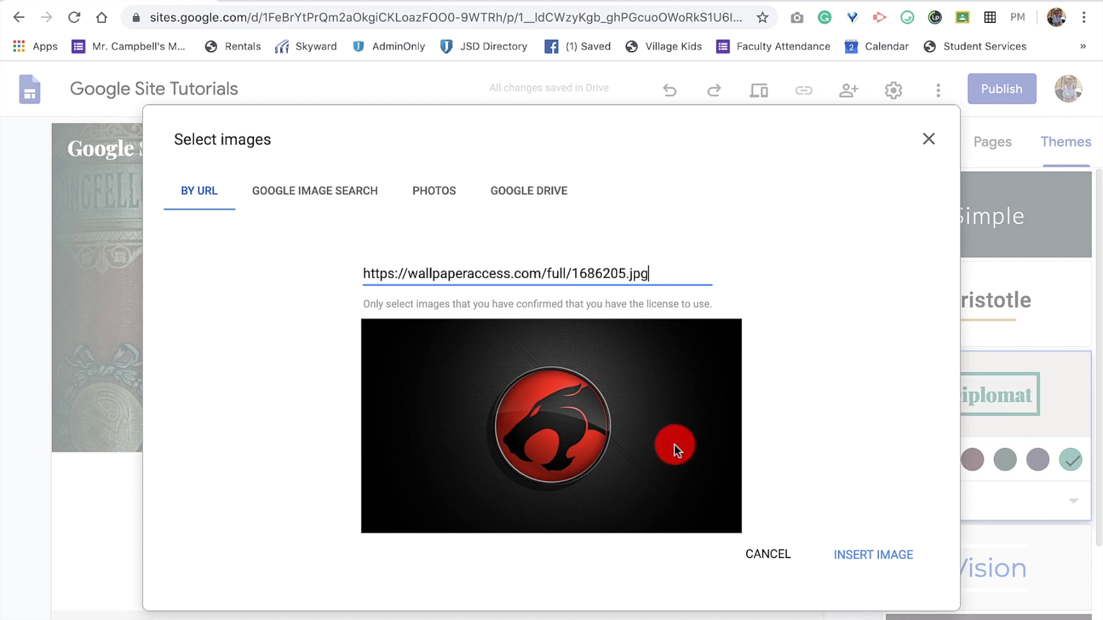
{"action": "left_click", "coordinate": [867, 556]}
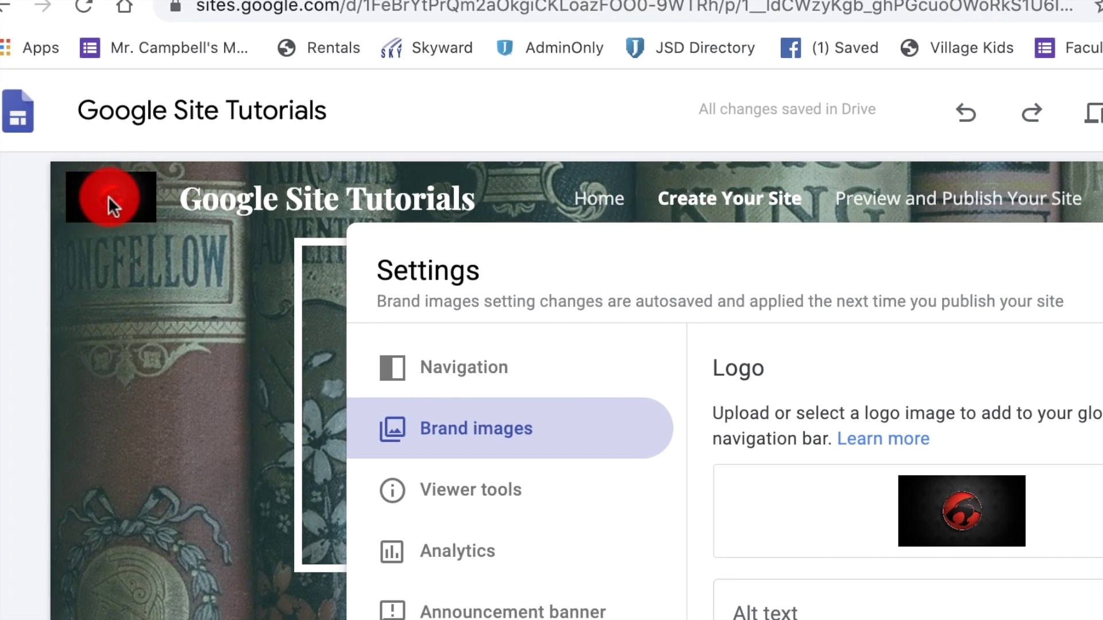
- Try the bright red theme color suggested from the logo, apply the dark red one instead, and close the settings
{"action": "scroll", "coordinate": [836, 597], "scroll_direction": "down", "scroll_amount": 1}
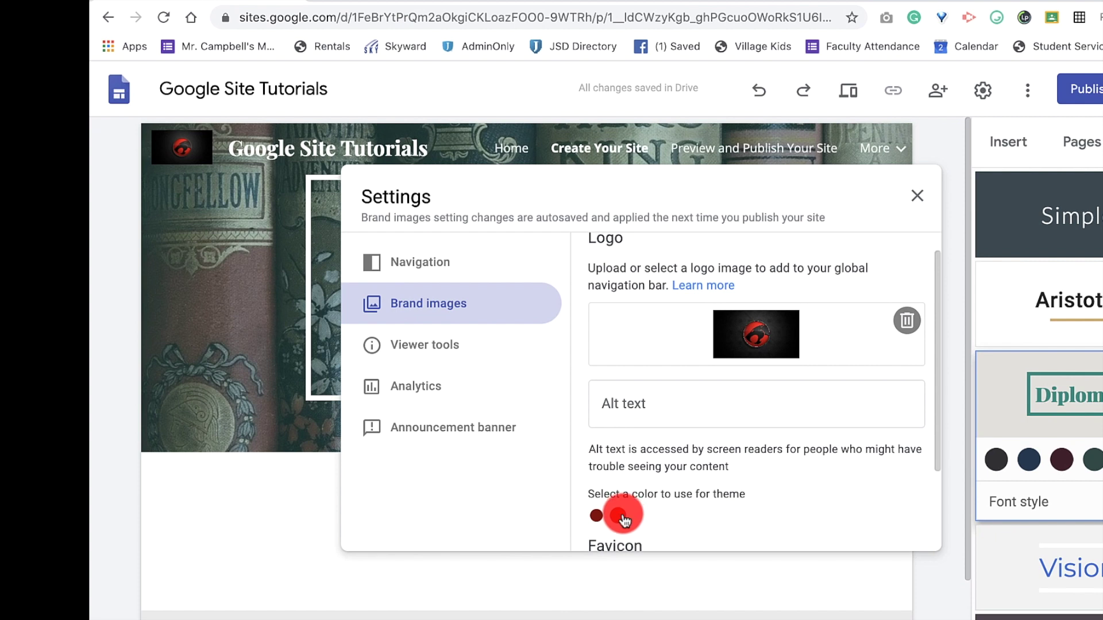
{"action": "left_click", "coordinate": [619, 515]}
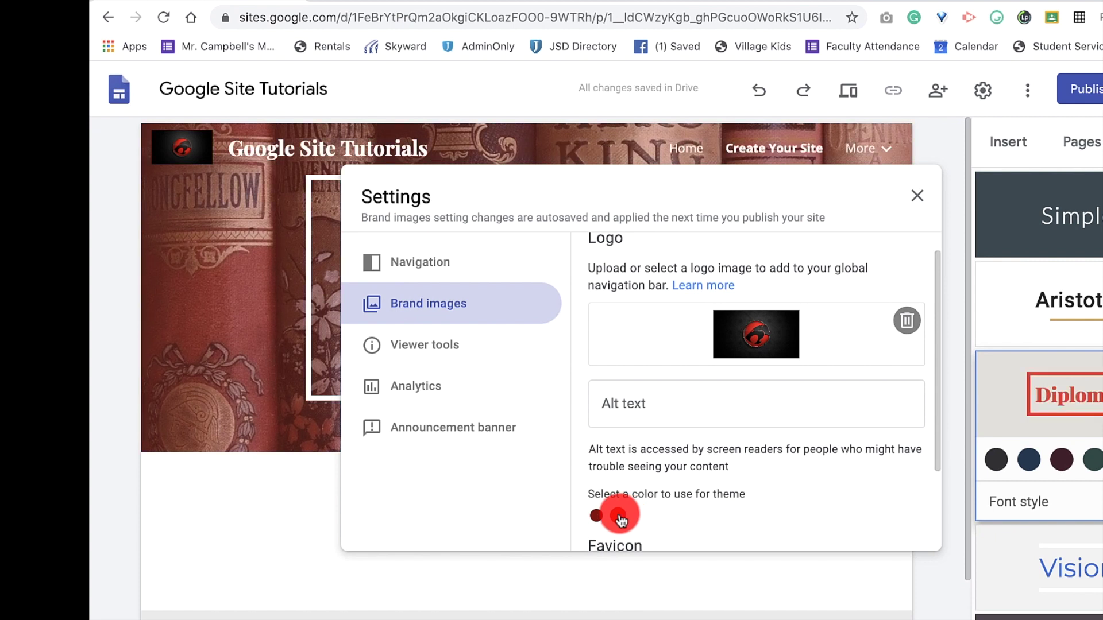
{"action": "left_click", "coordinate": [596, 516]}
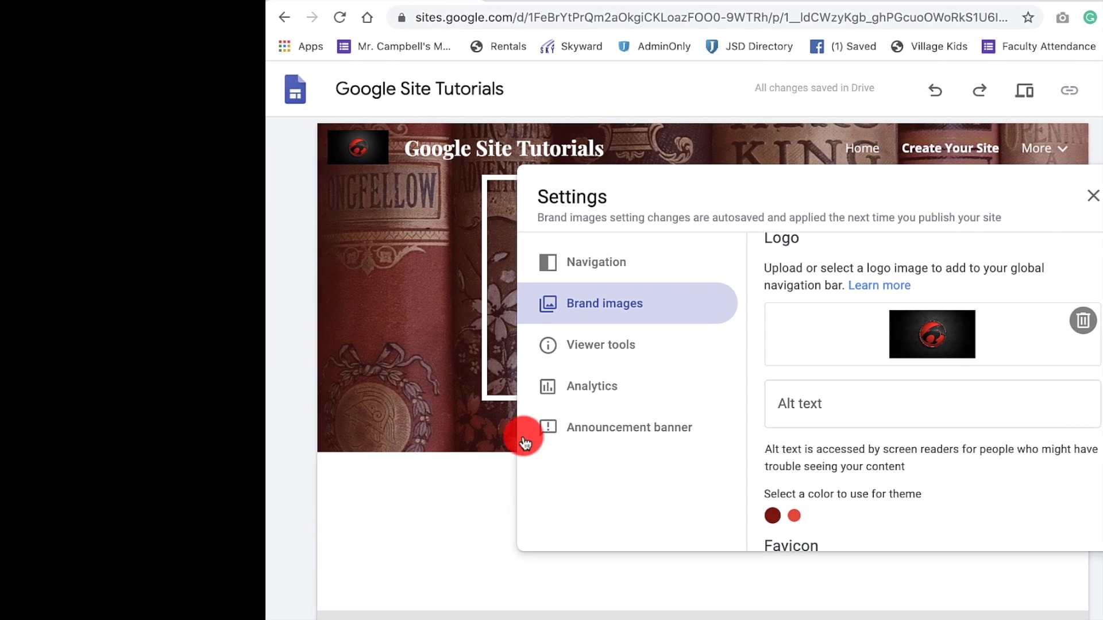
{"action": "left_click", "coordinate": [450, 478]}
{"action": "mouse_move", "coordinate": [952, 367]}
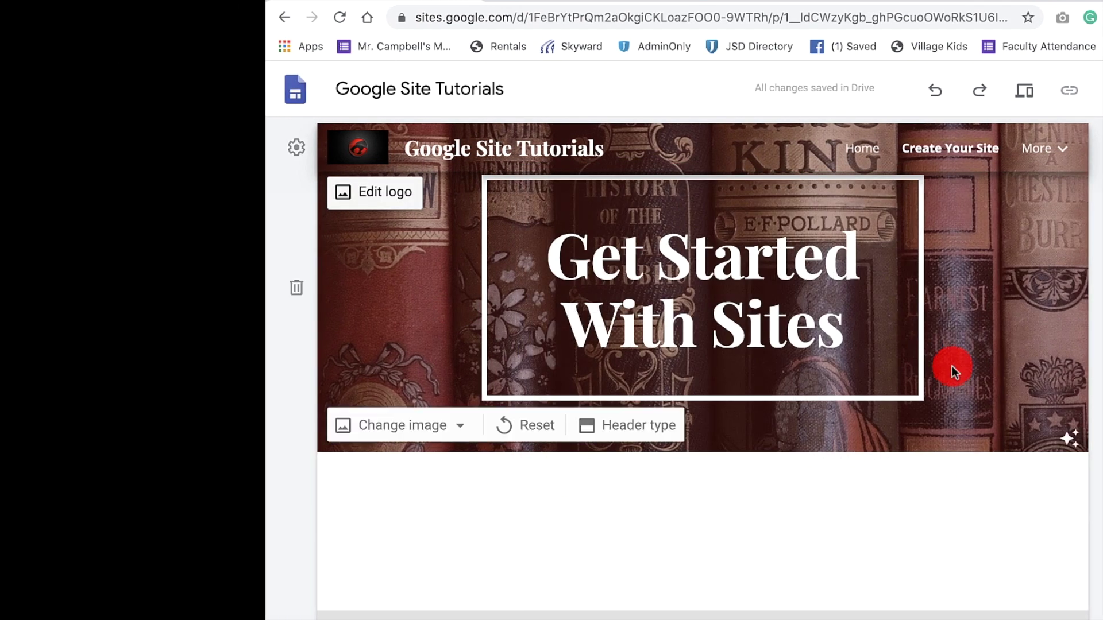
{"action": "scroll", "coordinate": [953, 367], "scroll_direction": "down", "scroll_amount": 1}
{"action": "scroll", "coordinate": [952, 366], "scroll_direction": "up", "scroll_amount": 1}
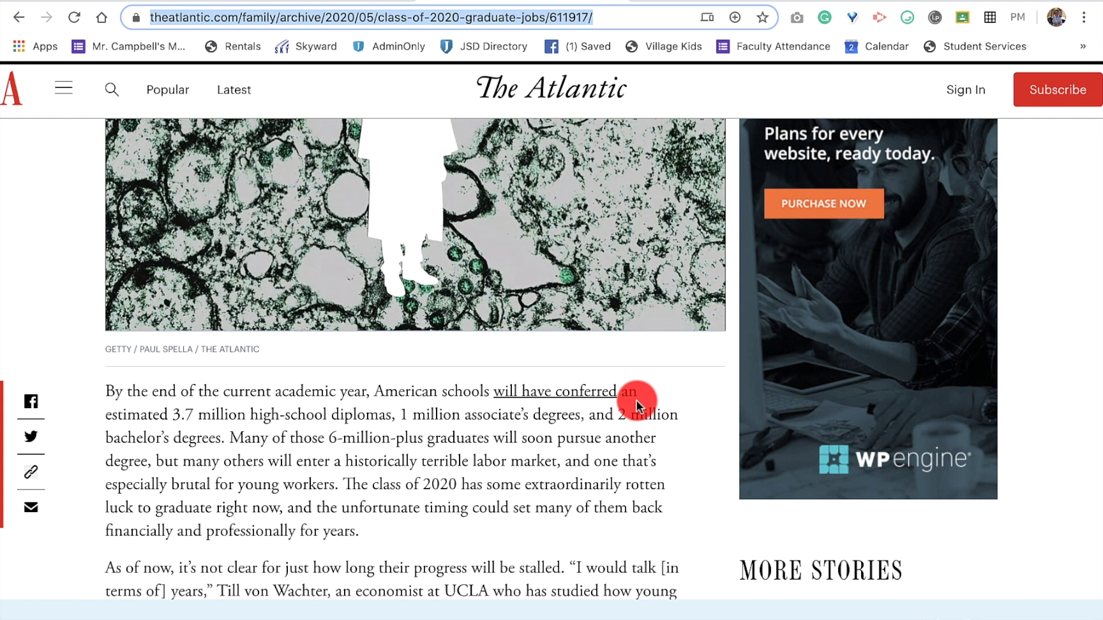
{"action": "scroll", "coordinate": [422, 451], "scroll_direction": "up", "scroll_amount": 5}
{"action": "scroll", "coordinate": [422, 450], "scroll_direction": "up", "scroll_amount": 1}
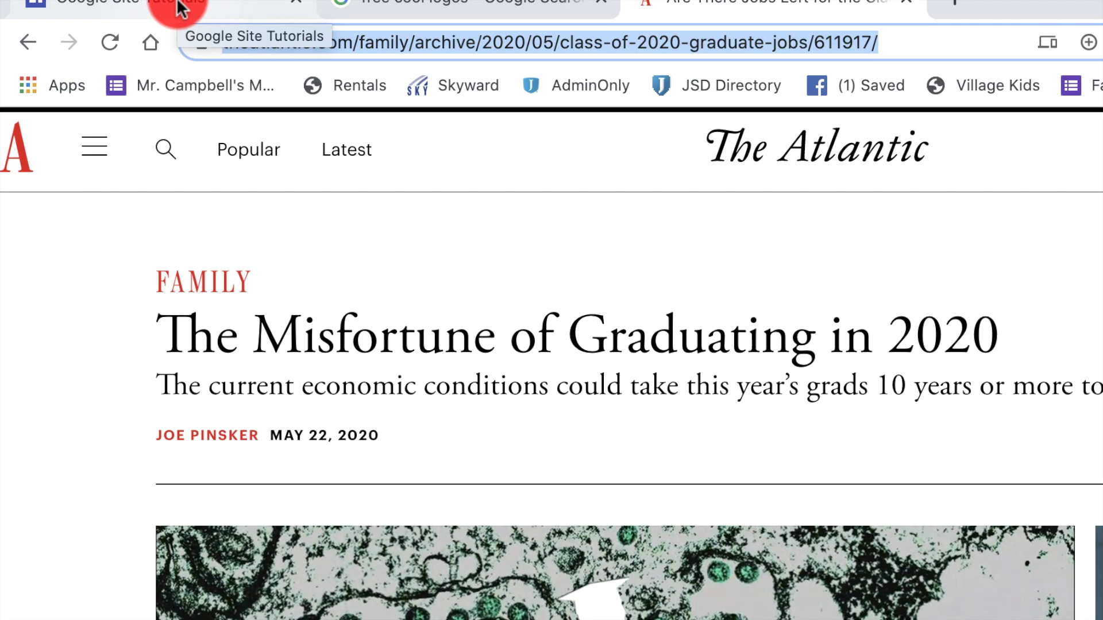
{"action": "left_click", "coordinate": [178, 7]}
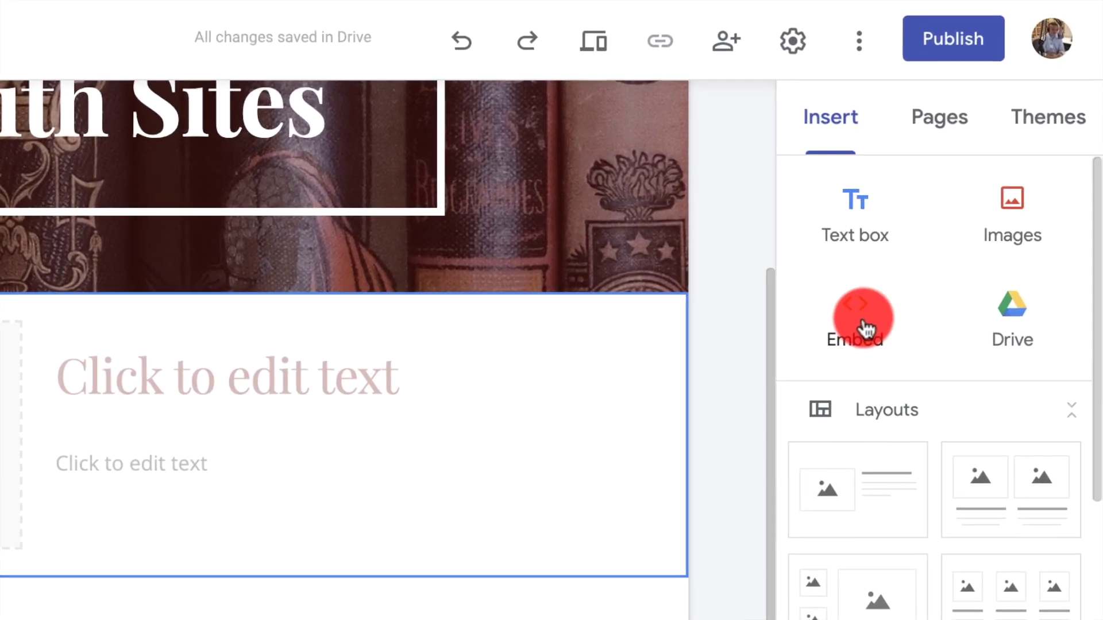
{"action": "left_click", "coordinate": [863, 325]}
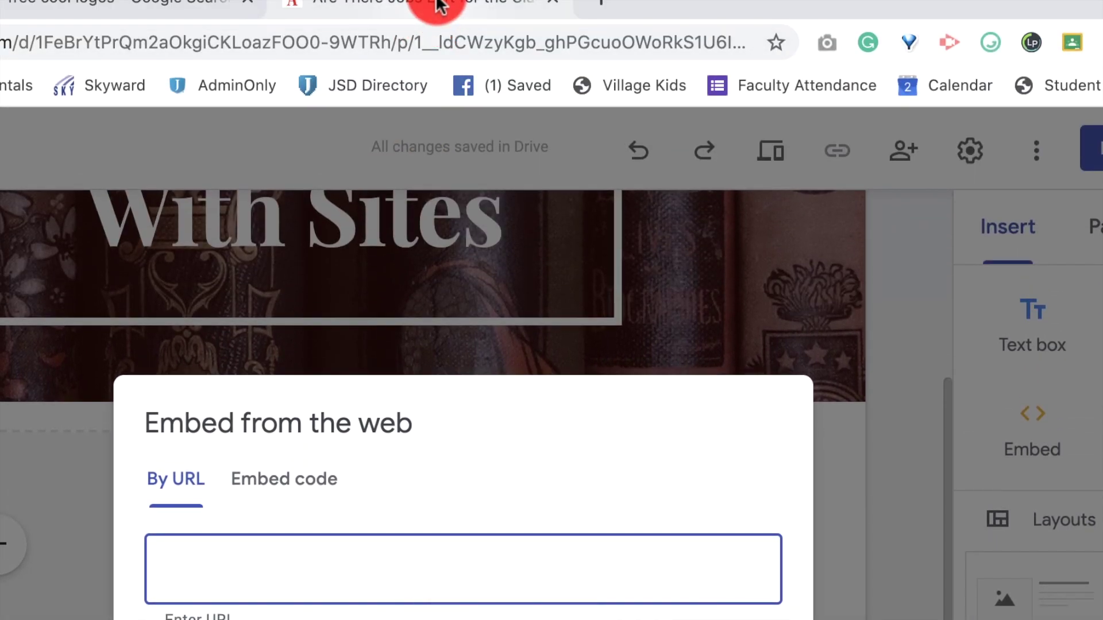
{"action": "left_click", "coordinate": [431, 9]}
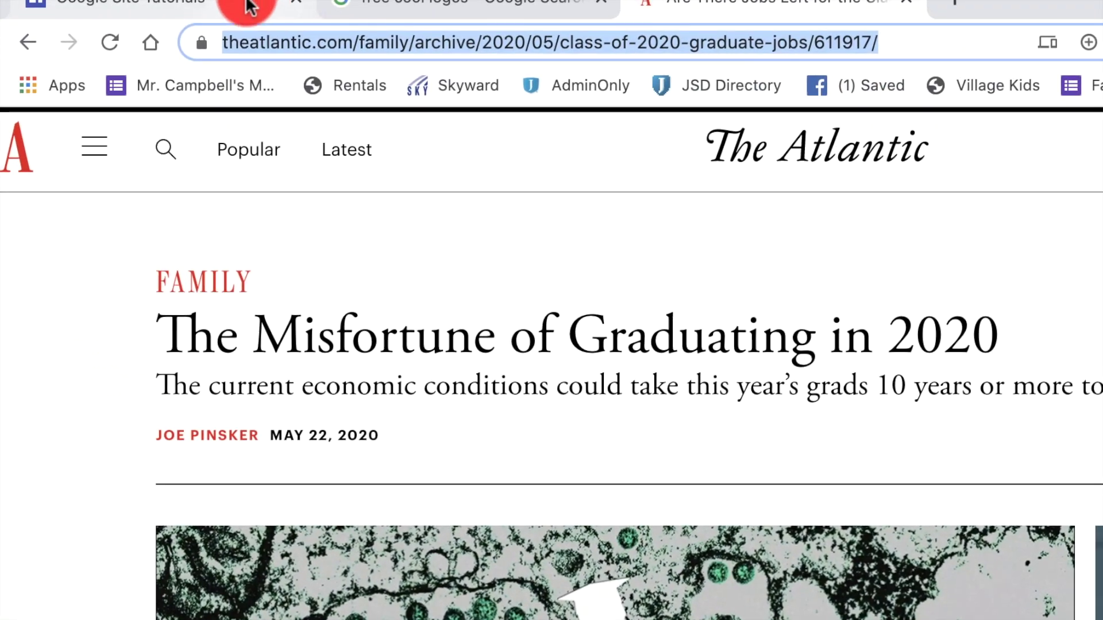
{"action": "left_click", "coordinate": [155, 9]}
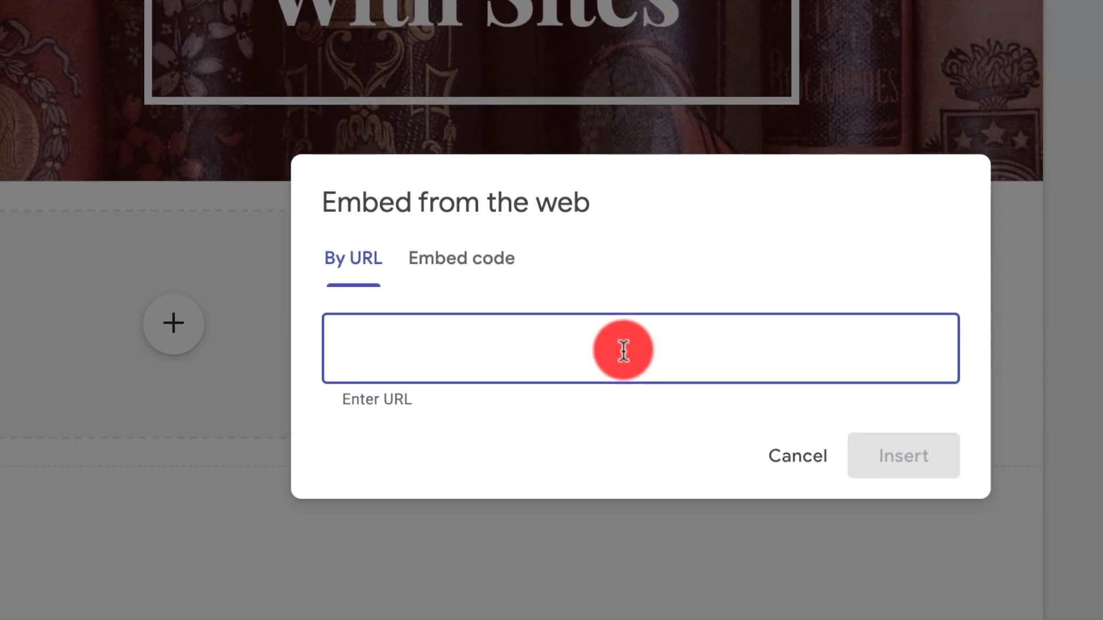
{"action": "key", "text": "ctrl+v"}
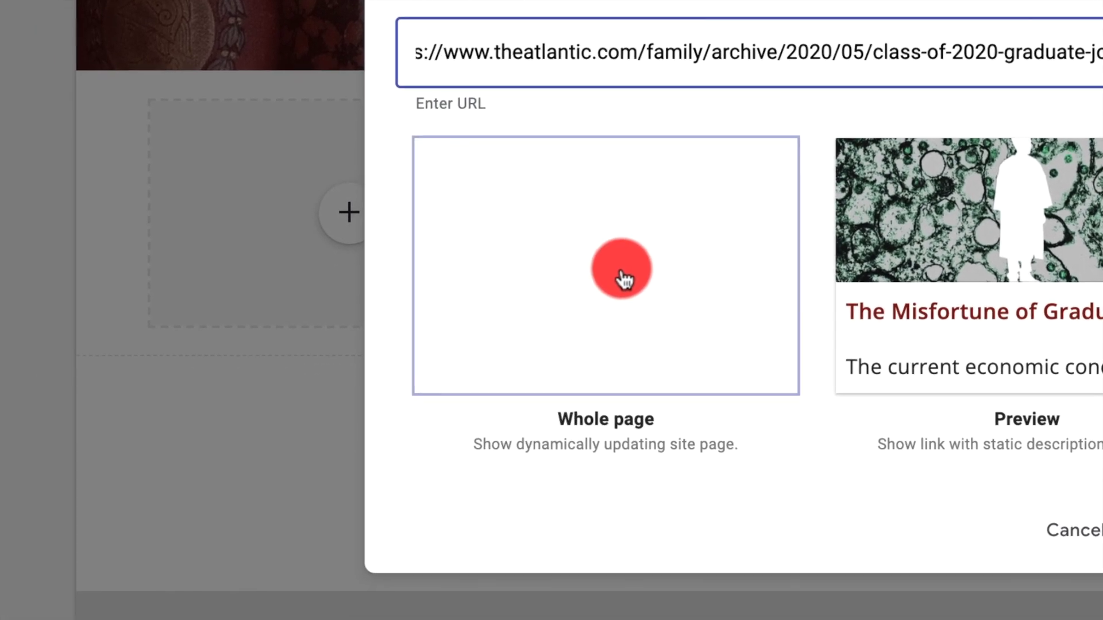
{"action": "left_click", "coordinate": [449, 392]}
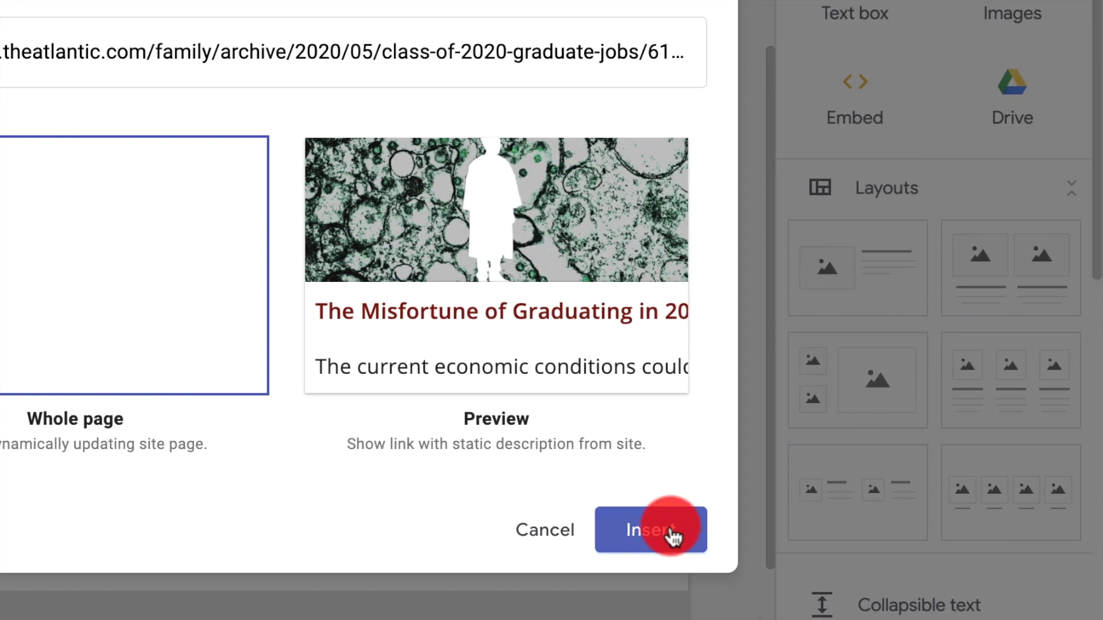
{"action": "left_click", "coordinate": [672, 533]}
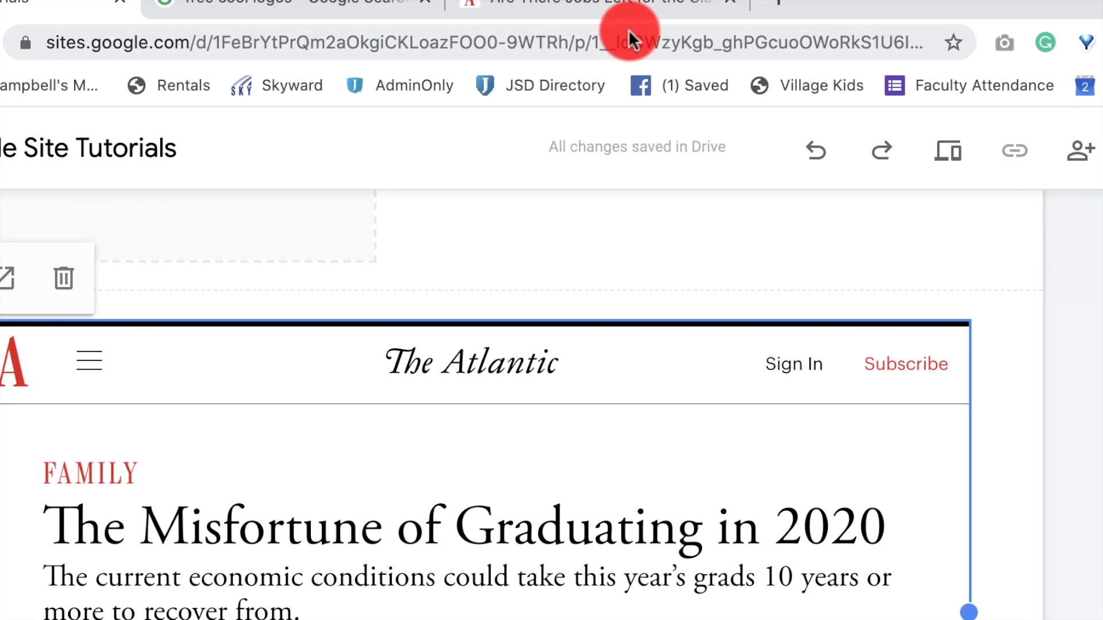
- Look through the original article's body text, close the logo image search, and return to the Google Sites editor
{"action": "left_click", "coordinate": [625, 9]}
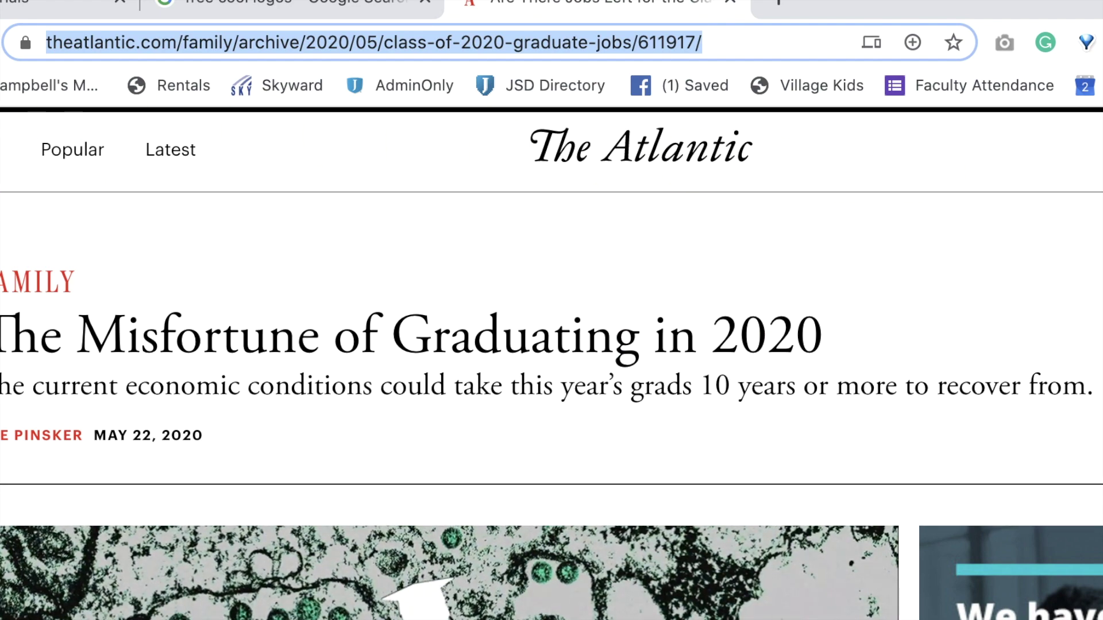
{"action": "scroll", "coordinate": [726, 566], "scroll_direction": "down", "scroll_amount": 10}
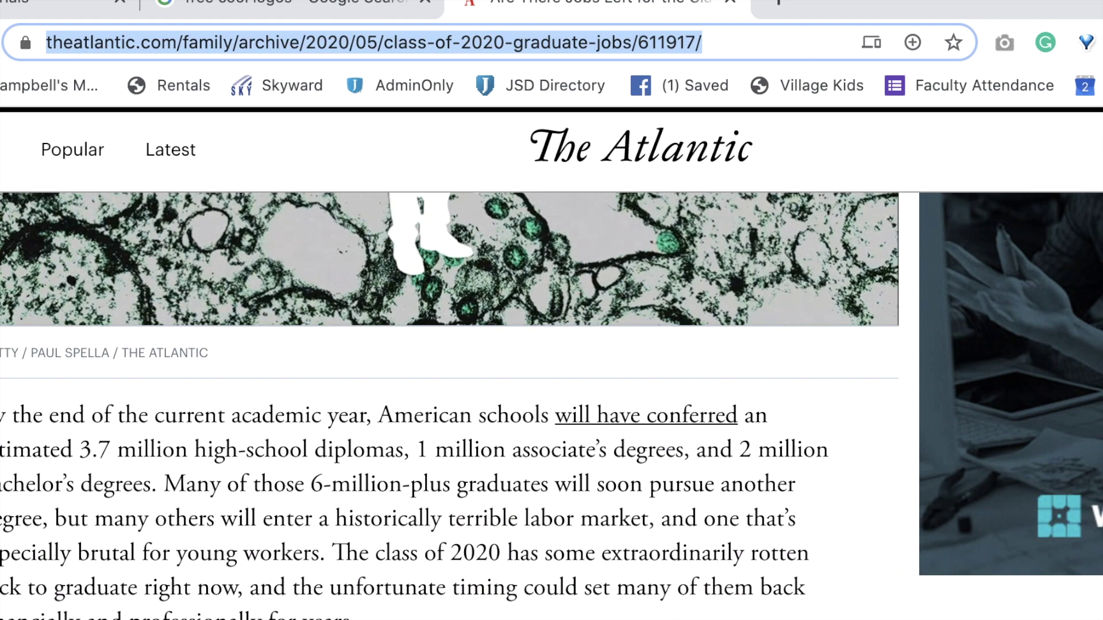
{"action": "scroll", "coordinate": [629, 560], "scroll_direction": "down", "scroll_amount": 7}
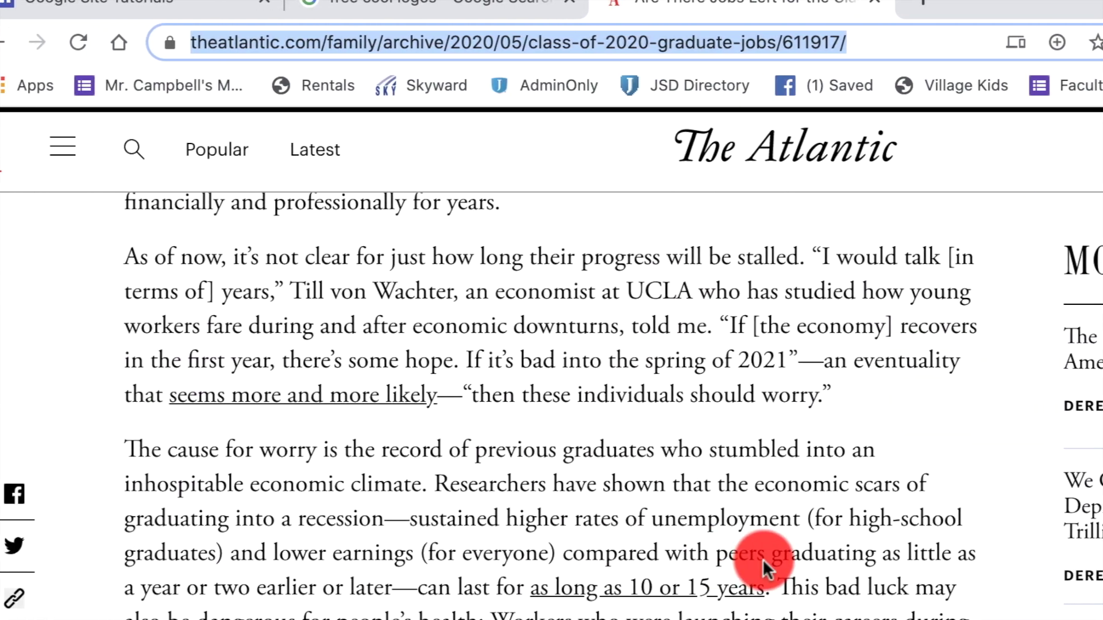
{"action": "left_click", "coordinate": [316, 8]}
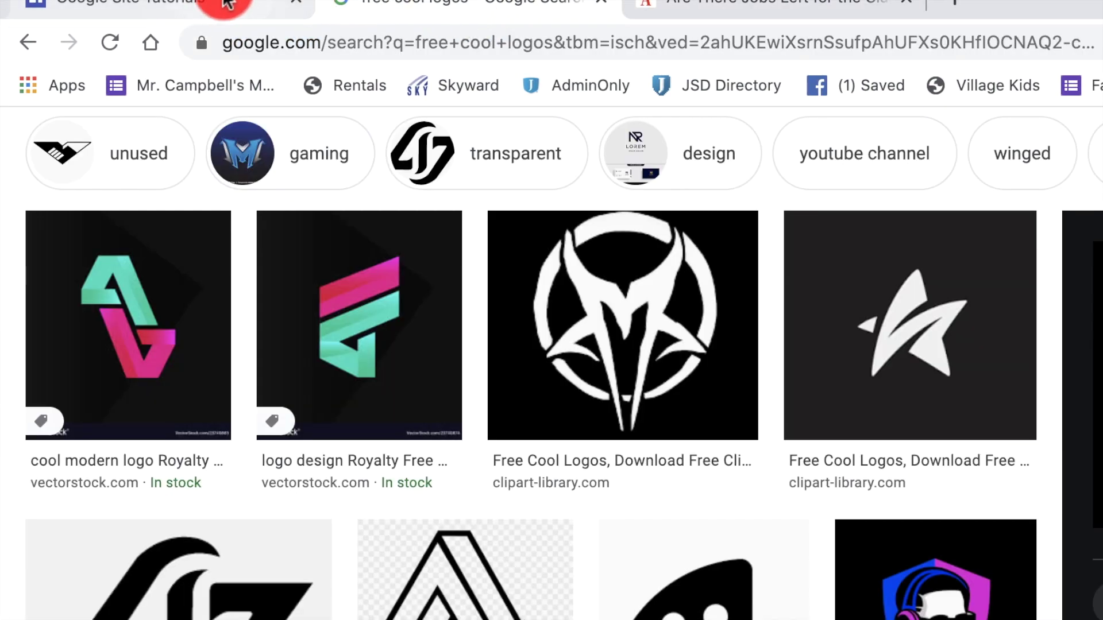
{"action": "left_click", "coordinate": [216, 7]}
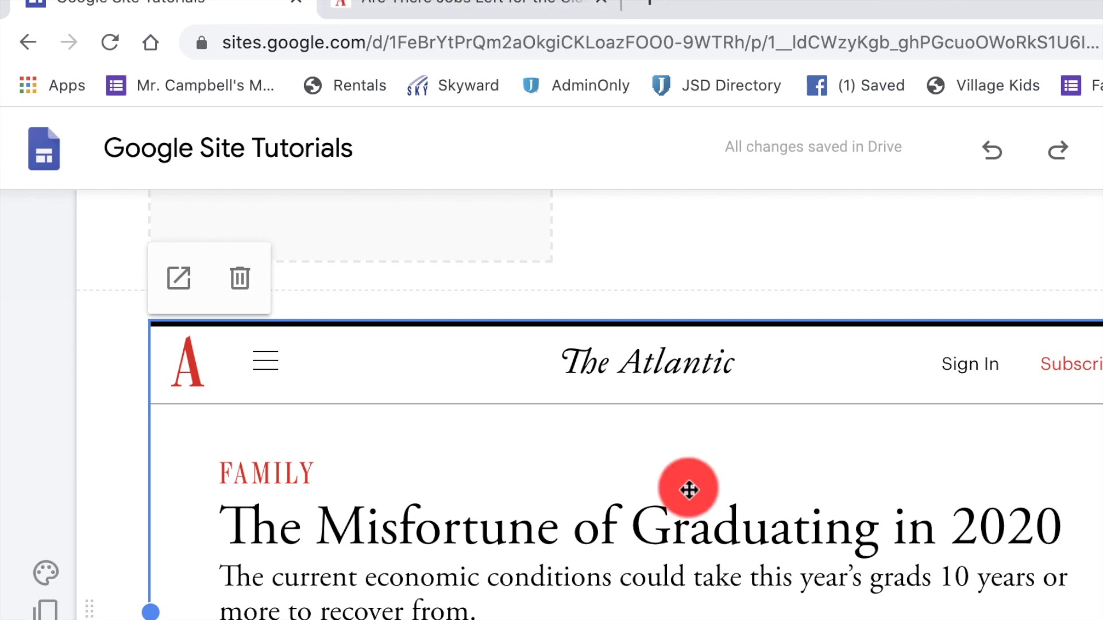
- Examine how the whole-page article embed displays on the site and how much of the article its frame covers
{"action": "scroll", "coordinate": [689, 490], "scroll_direction": "down", "scroll_amount": 6}
{"action": "scroll", "coordinate": [703, 329], "scroll_direction": "up", "scroll_amount": 2}
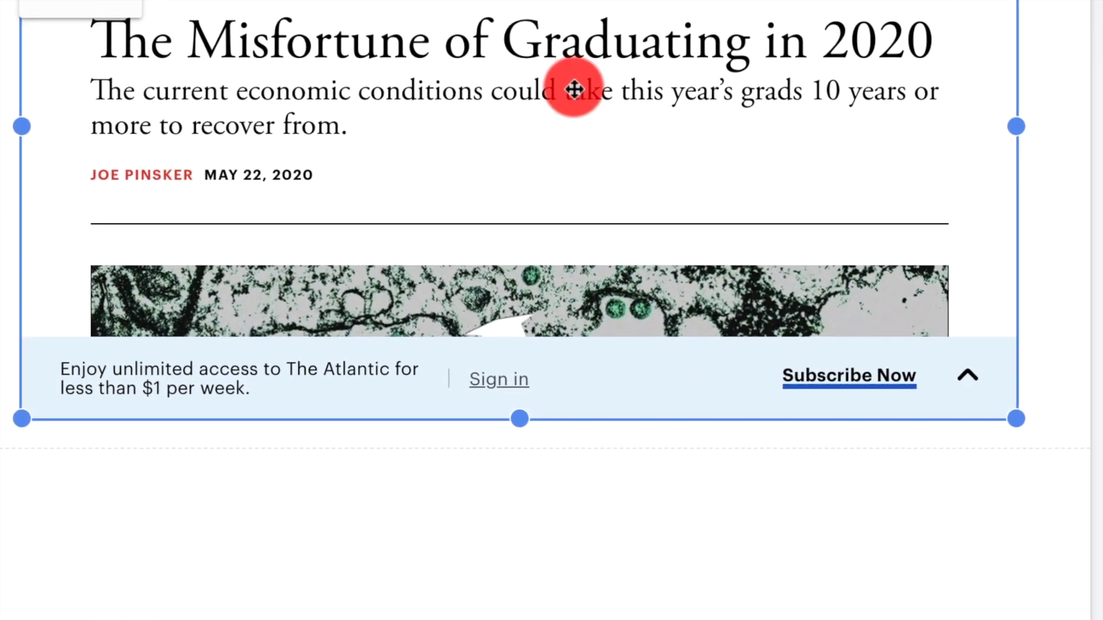
{"action": "scroll", "coordinate": [526, 286], "scroll_direction": "down", "scroll_amount": 2}
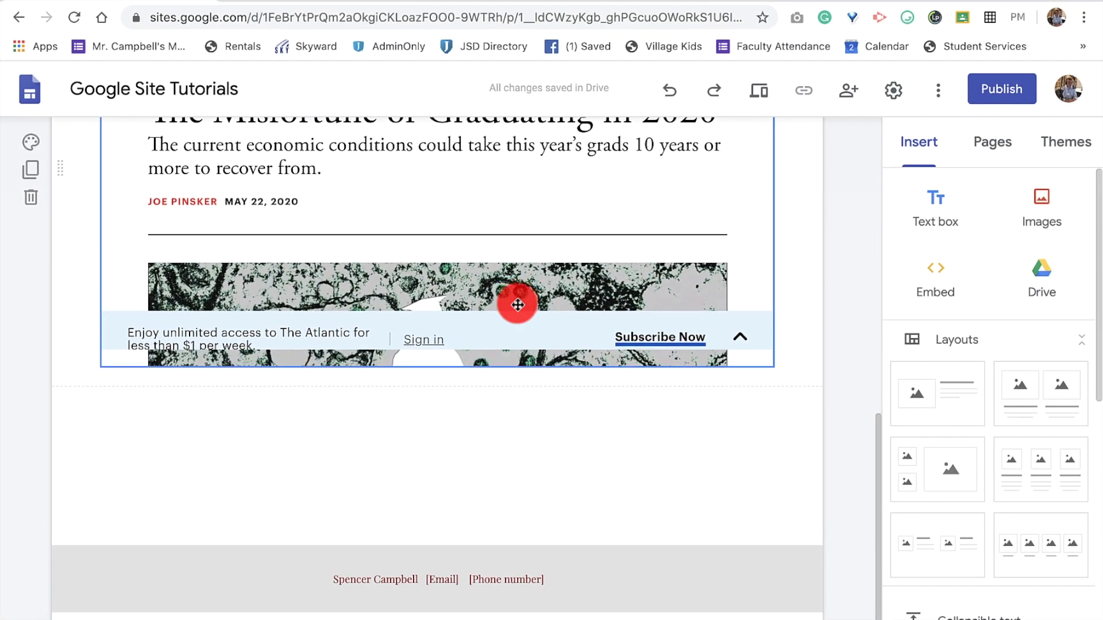
{"action": "scroll", "coordinate": [606, 181], "scroll_direction": "down", "scroll_amount": 1}
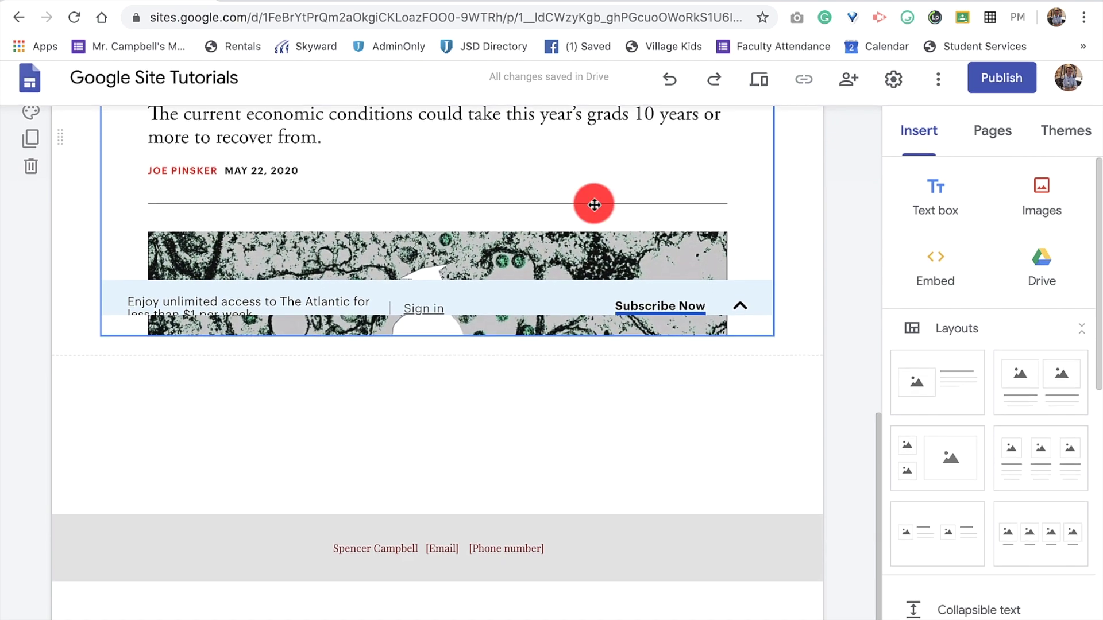
{"action": "scroll", "coordinate": [593, 204], "scroll_direction": "up", "scroll_amount": 4}
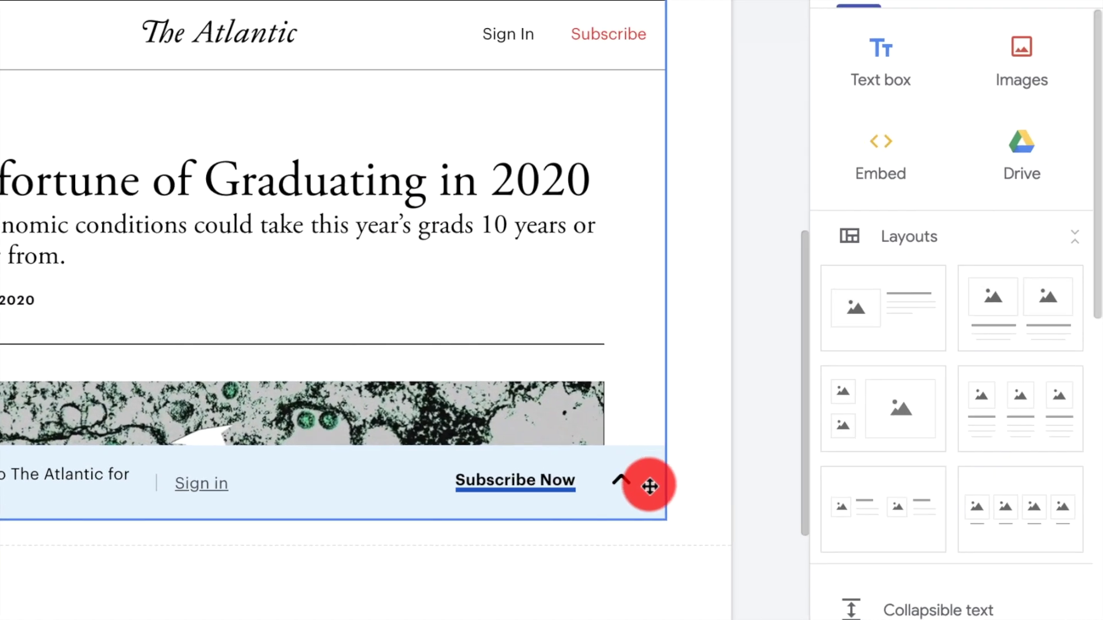
{"action": "left_click_drag", "start_coordinate": [766, 547], "coordinate": [767, 614]}
{"action": "left_click_drag", "start_coordinate": [611, 595], "coordinate": [321, 287]}
{"action": "scroll", "coordinate": [25, 231], "scroll_direction": "up", "scroll_amount": 5}
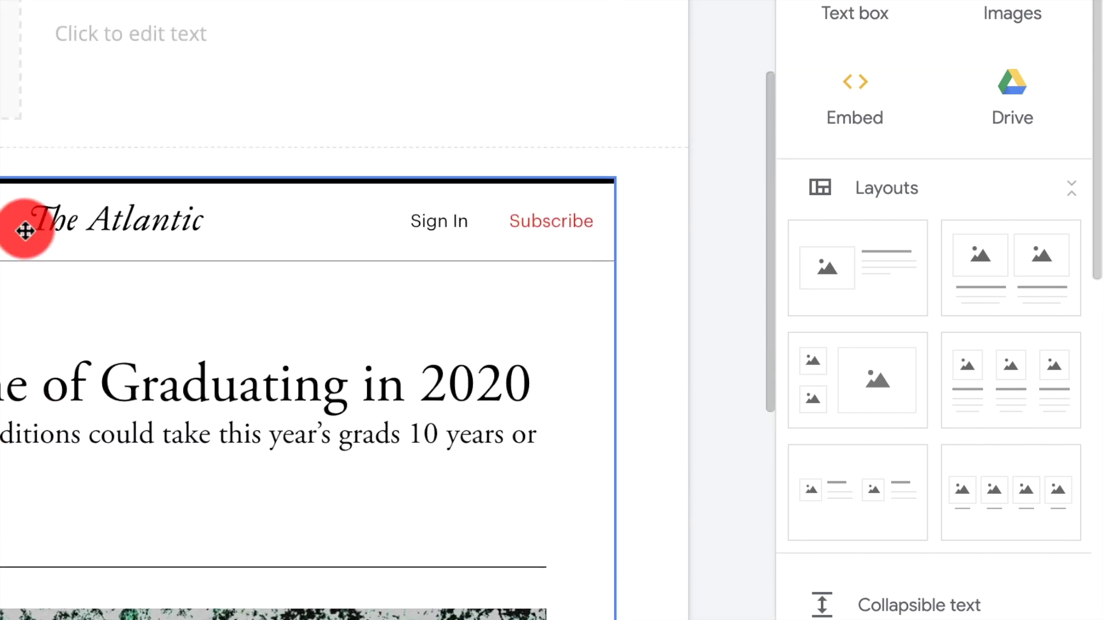
{"action": "scroll", "coordinate": [143, 313], "scroll_direction": "down", "scroll_amount": 3}
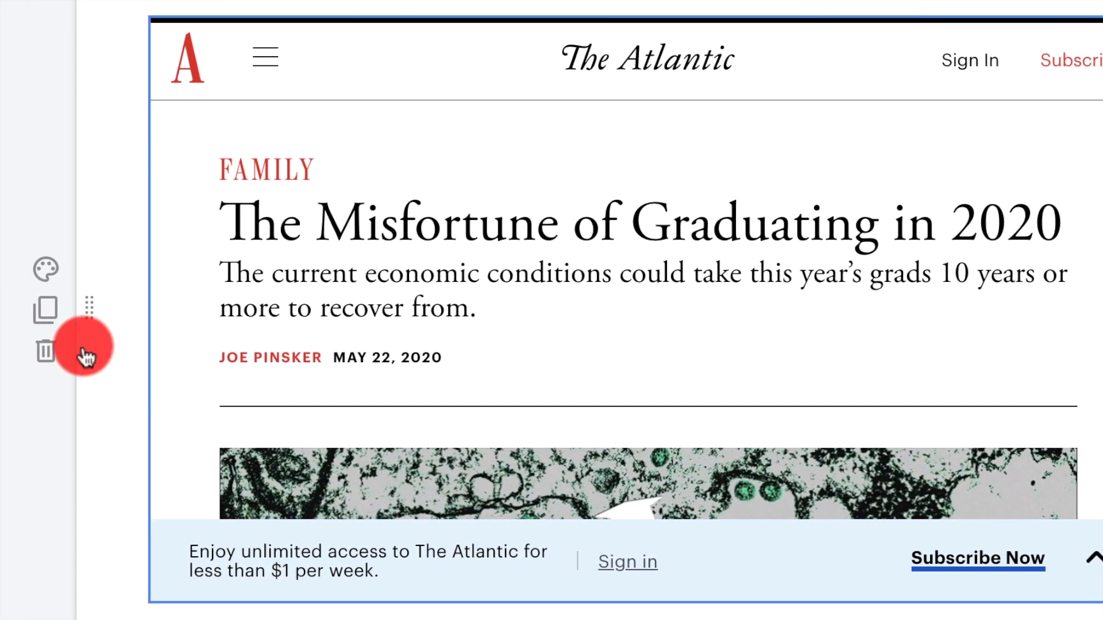
- Replace the whole-page embed section with an embed of the same article URL, using the Preview option
{"action": "left_click", "coordinate": [41, 352]}
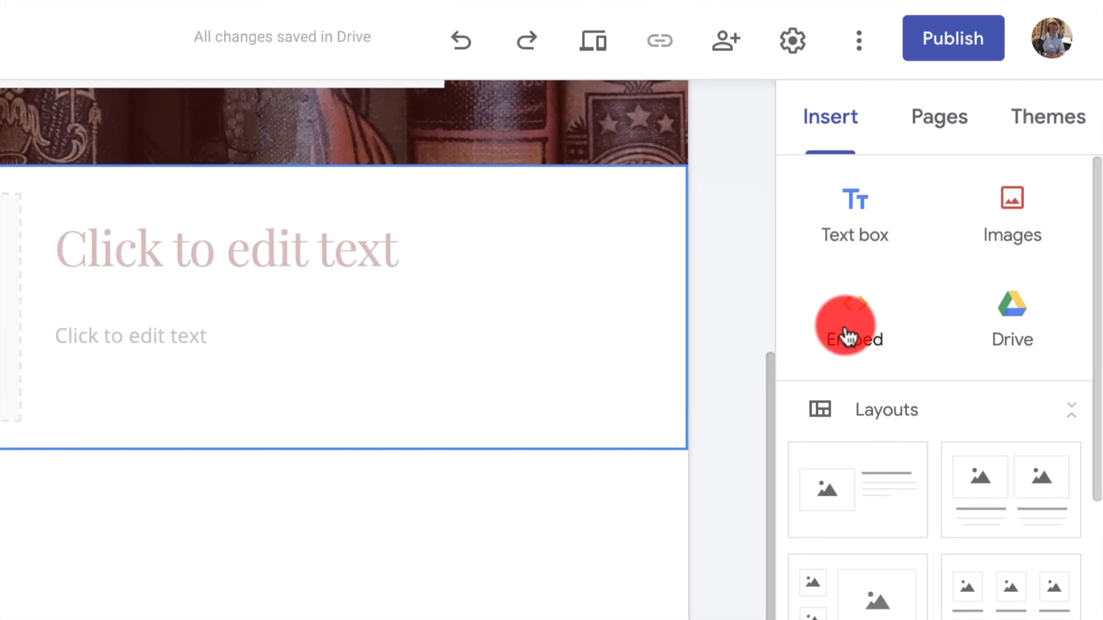
{"action": "left_click", "coordinate": [849, 335]}
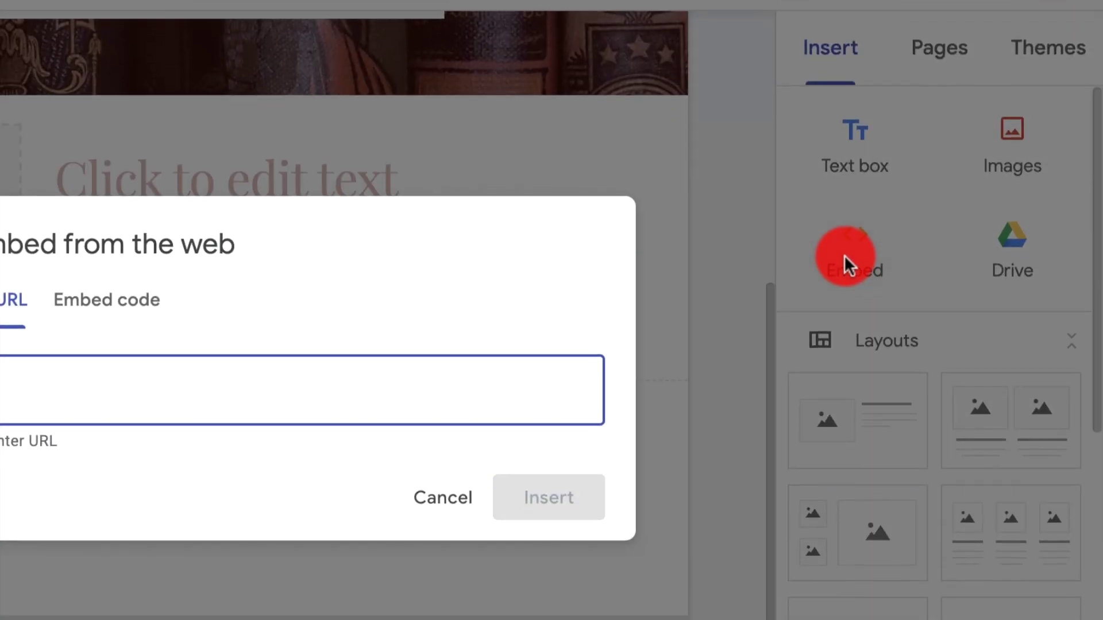
{"action": "type", "text": "https://www.theatlantic.com/family/archive/2020/05/class-of-2020-graduate-jobs/611917/"}
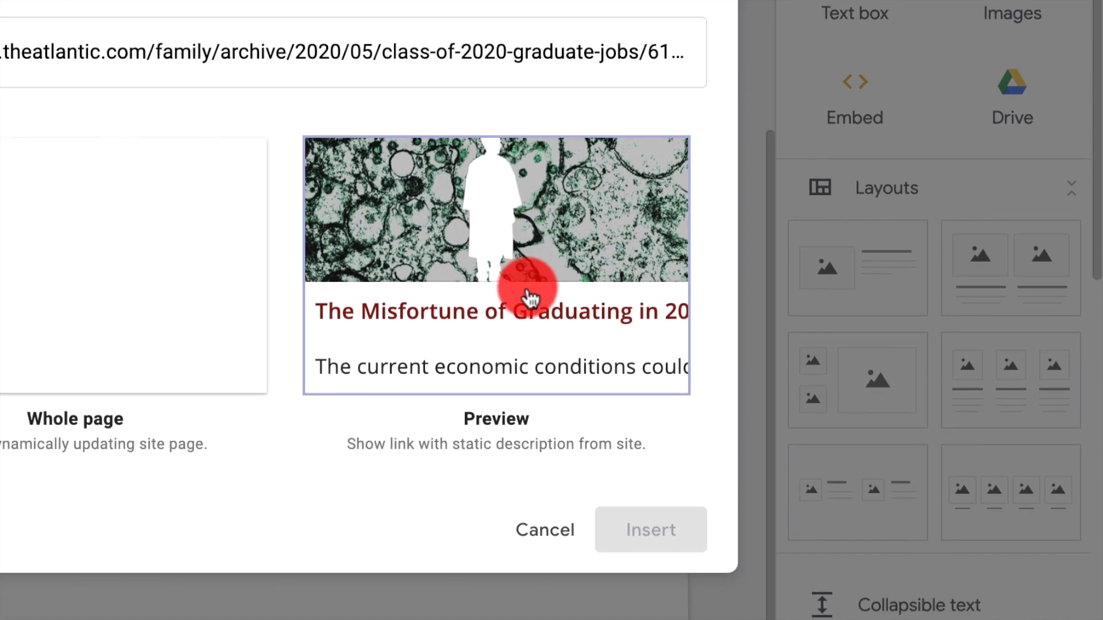
{"action": "left_click", "coordinate": [529, 297]}
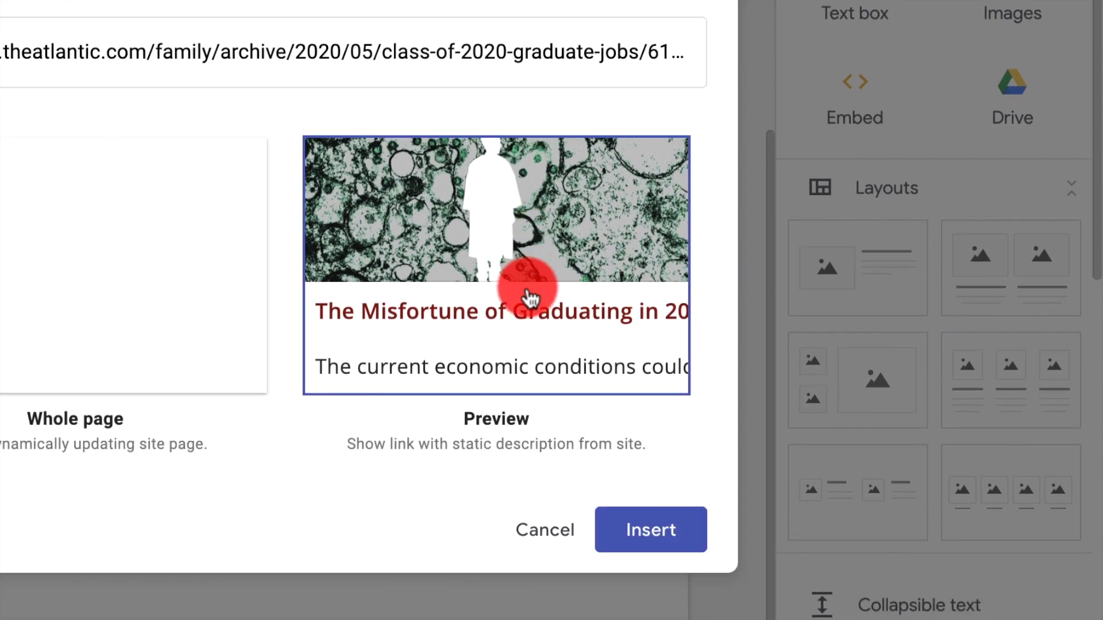
{"action": "left_click", "coordinate": [626, 529]}
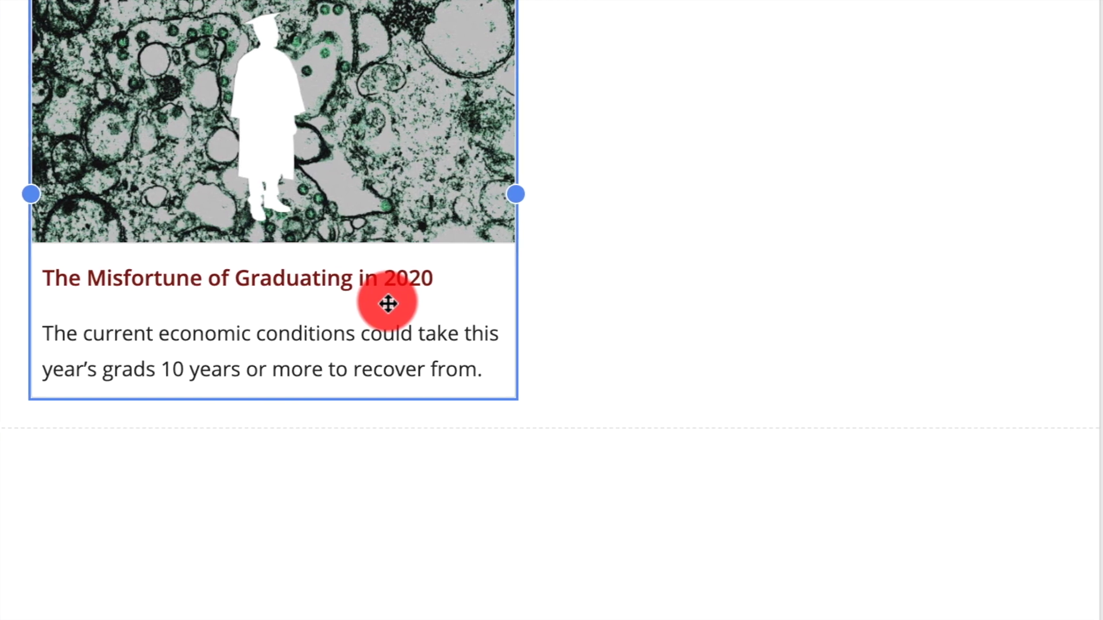
- Select the embedded article preview card and examine its image, title, description and available options
{"action": "left_click", "coordinate": [727, 276]}
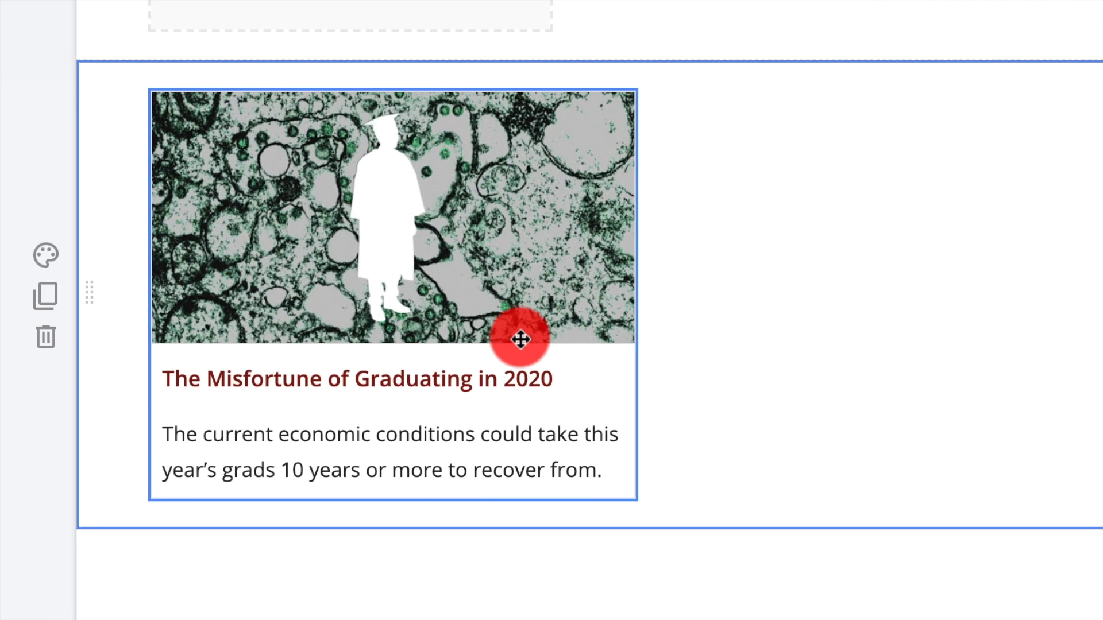
{"action": "left_click", "coordinate": [168, 238]}
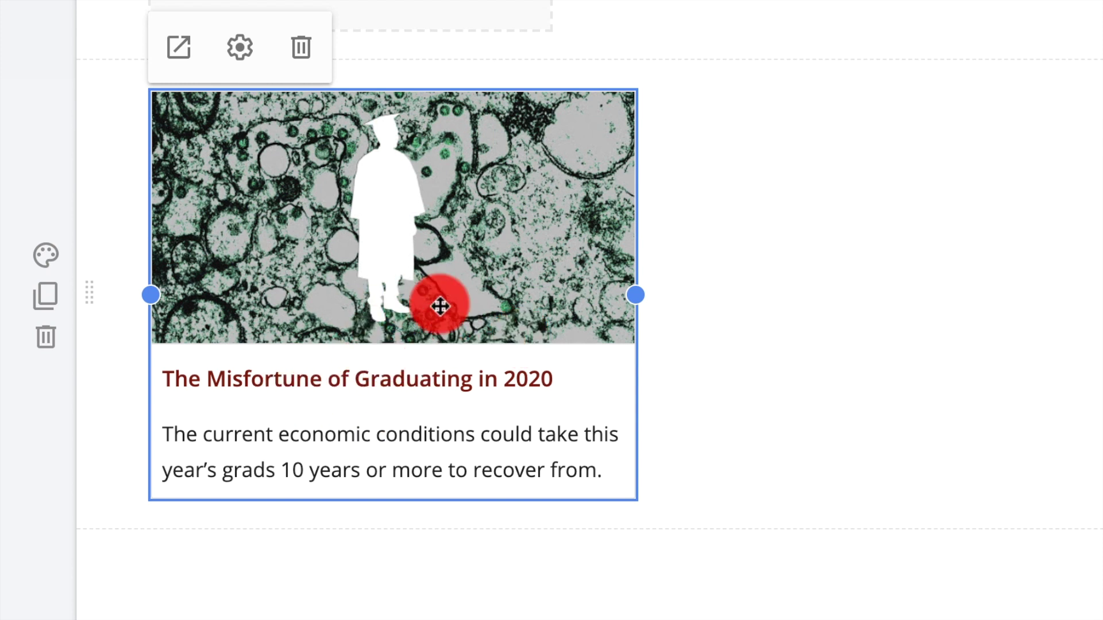
{"action": "left_click", "coordinate": [788, 337]}
{"action": "left_click", "coordinate": [453, 301]}
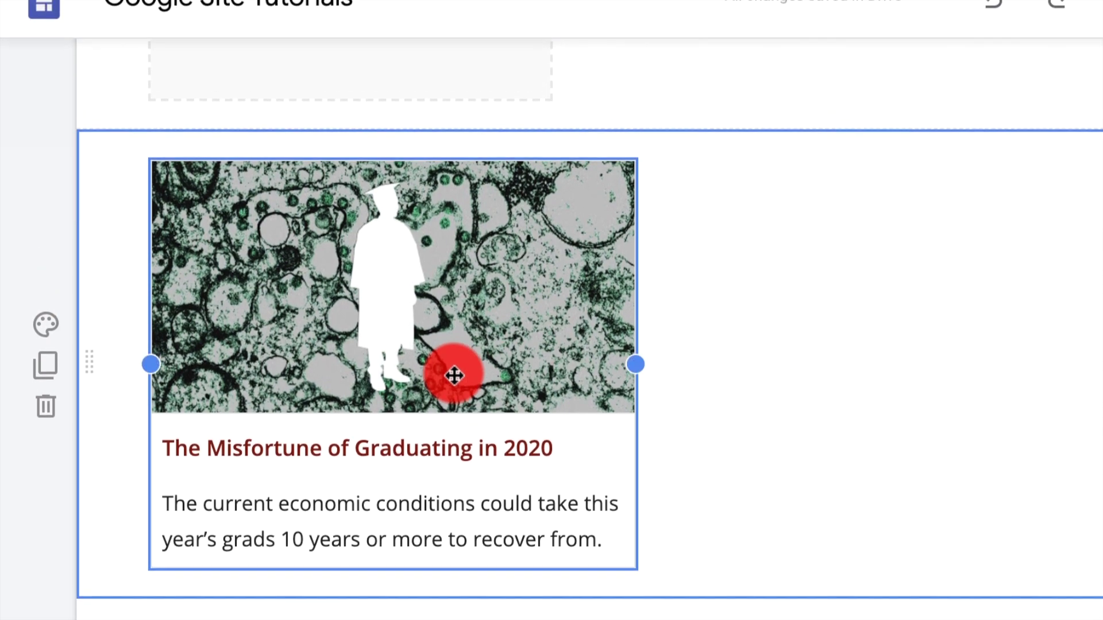
{"action": "left_click", "coordinate": [179, 159]}
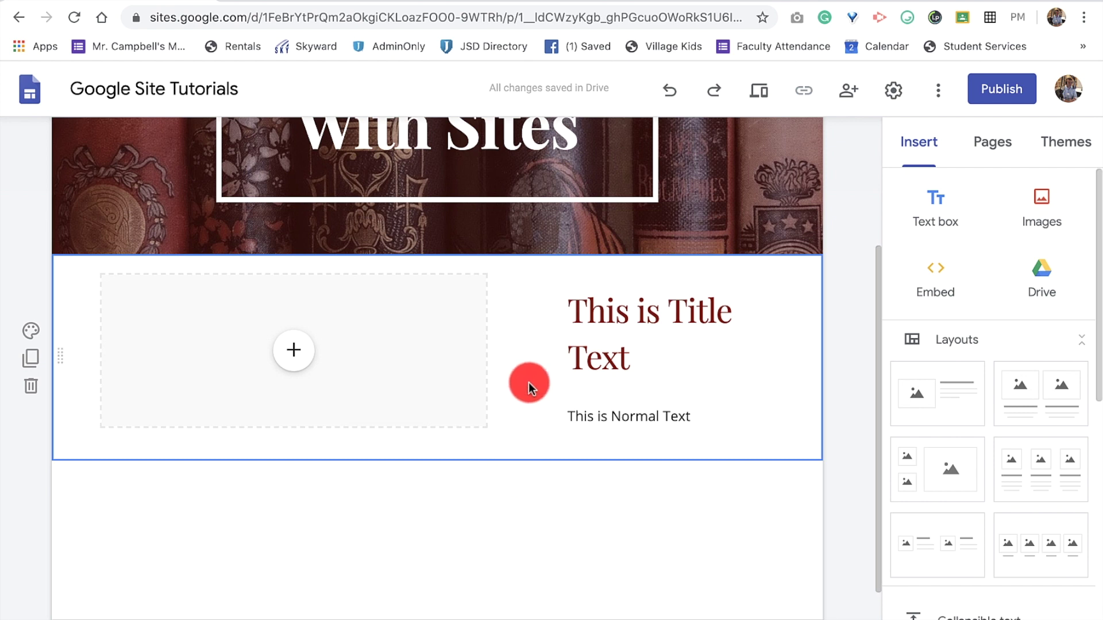
- Widen the title text box in the image-and-text section by extending its left edge across the image placeholder's area
{"action": "left_click", "coordinate": [613, 320]}
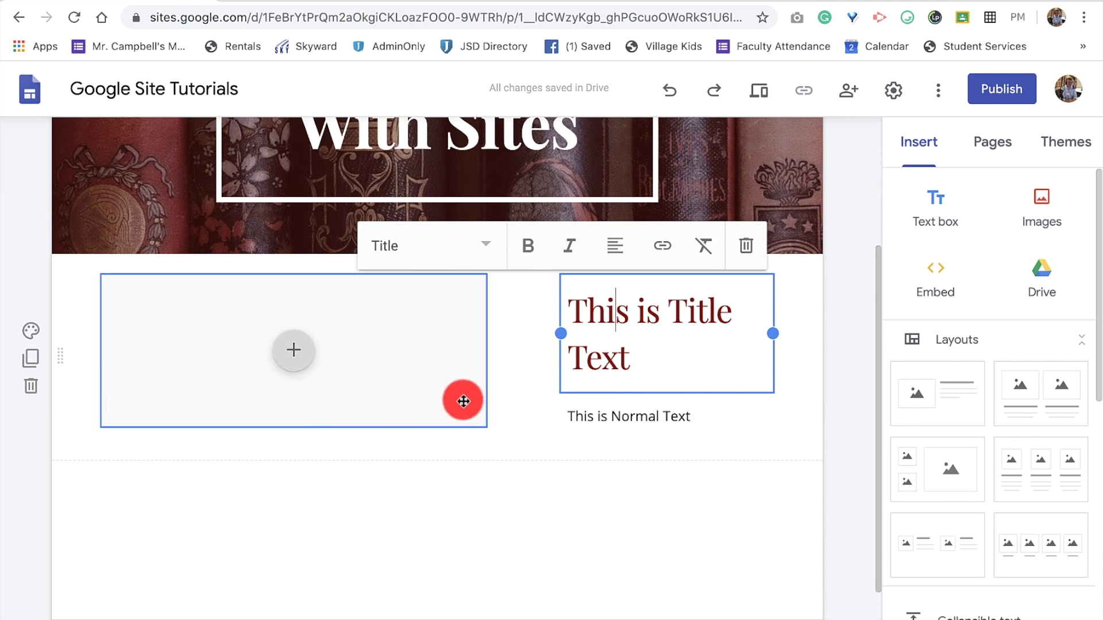
{"action": "left_click", "coordinate": [507, 399]}
{"action": "left_click", "coordinate": [682, 313]}
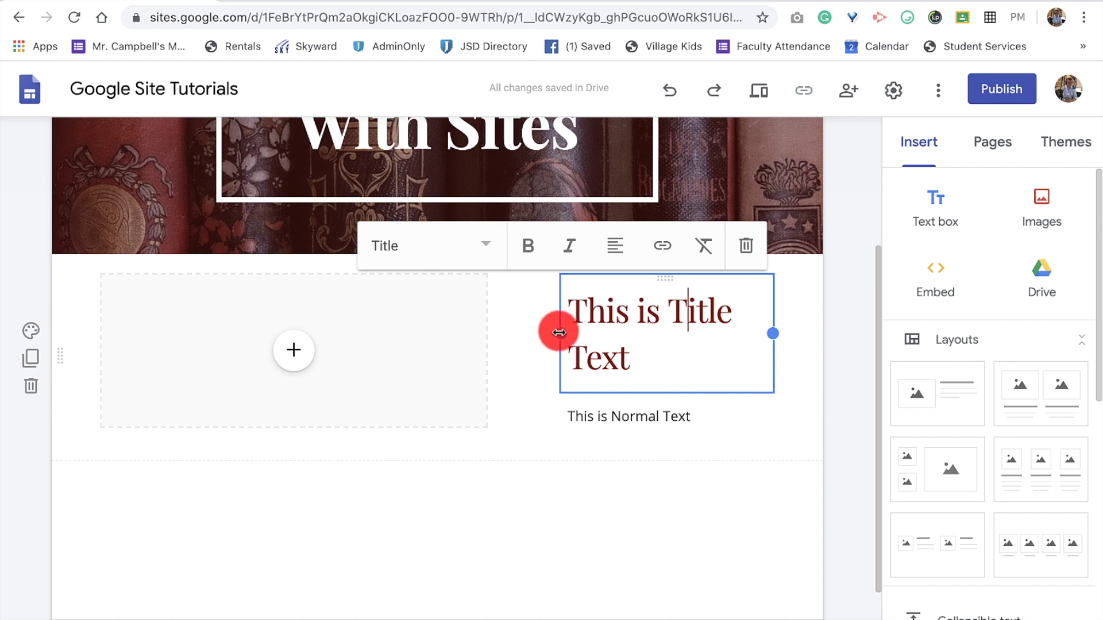
{"action": "left_click_drag", "start_coordinate": [559, 333], "coordinate": [275, 326]}
- Try adding random filler characters after "This is Title Text" in the widened box, and delete all of them
{"action": "left_click", "coordinate": [533, 314]}
{"action": "type", "text": "safdlhasdf;hjas"}
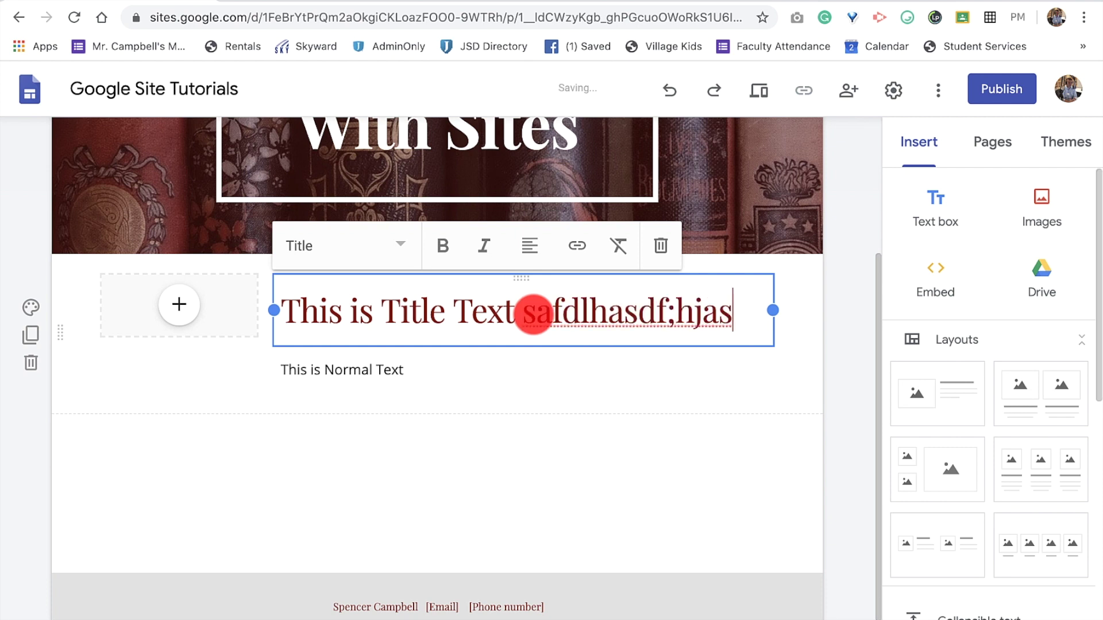
{"action": "type", "text": "dfhasdkfjhask;dhjf asdkjfhas;kdhjf;askdfhj"}
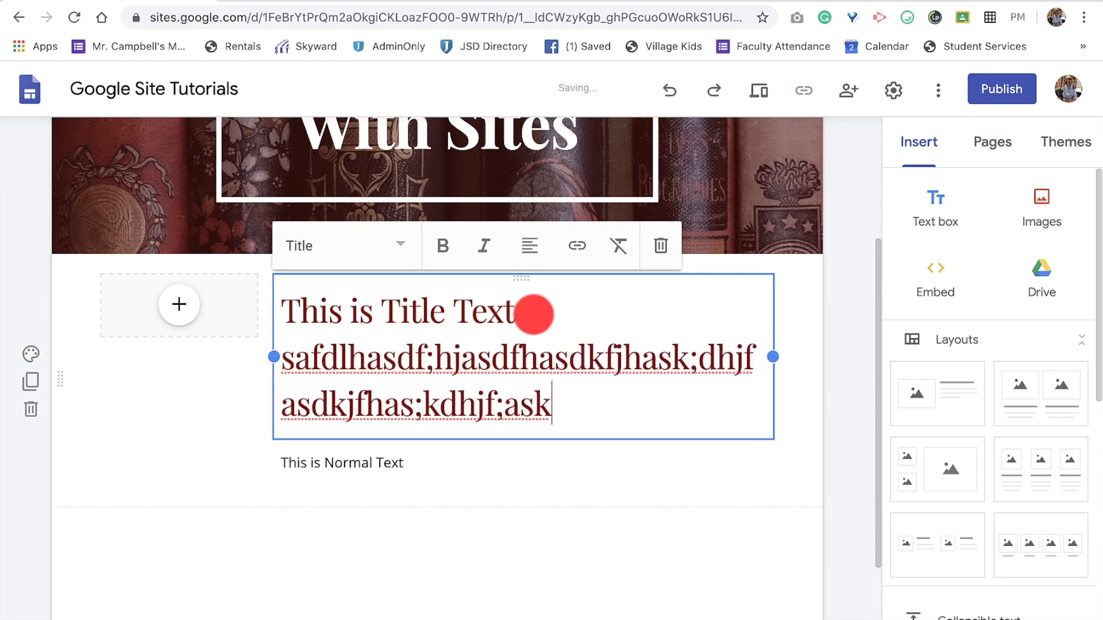
{"action": "key", "text": "BackSpace"}
{"action": "key", "text": "BackSpace"}
{"action": "key", "text": "BackSpace"}
{"action": "key", "text": "BackSpace"}
{"action": "key", "text": "BackSpace"}
{"action": "key", "text": "BackSpace"}
{"action": "key", "text": "BackSpace"}
{"action": "key", "text": "BackSpace"}
{"action": "key", "text": "BackSpace"}
{"action": "key", "text": "BackSpace"}
{"action": "key", "text": "BackSpace"}
{"action": "key", "text": "BackSpace"}
{"action": "key", "text": "BackSpace"}
{"action": "key", "text": "BackSpace"}
{"action": "key", "text": "BackSpace"}
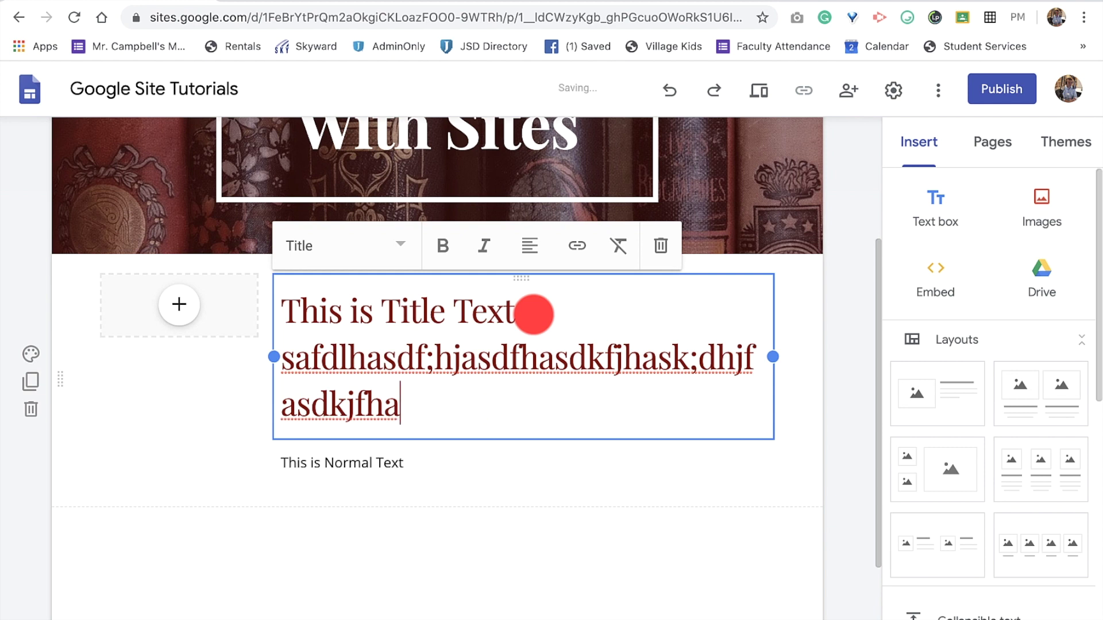
{"action": "key", "text": "BackSpace"}
{"action": "key", "text": "BackSpace"}
{"action": "key", "text": "BackSpace"}
{"action": "key", "text": "BackSpace"}
{"action": "key", "text": "BackSpace"}
{"action": "key", "text": "BackSpace"}
{"action": "key", "text": "BackSpace"}
{"action": "key", "text": "BackSpace"}
{"action": "key", "text": "BackSpace"}
{"action": "key", "text": "BackSpace"}
{"action": "key", "text": "BackSpace"}
{"action": "key", "text": "BackSpace"}
{"action": "key", "text": "BackSpace"}
{"action": "key", "text": "BackSpace"}
{"action": "key", "text": "BackSpace"}
{"action": "key", "text": "BackSpace"}
{"action": "key", "text": "BackSpace"}
{"action": "key", "text": "BackSpace"}
{"action": "key", "text": "BackSpace"}
{"action": "key", "text": "BackSpace"}
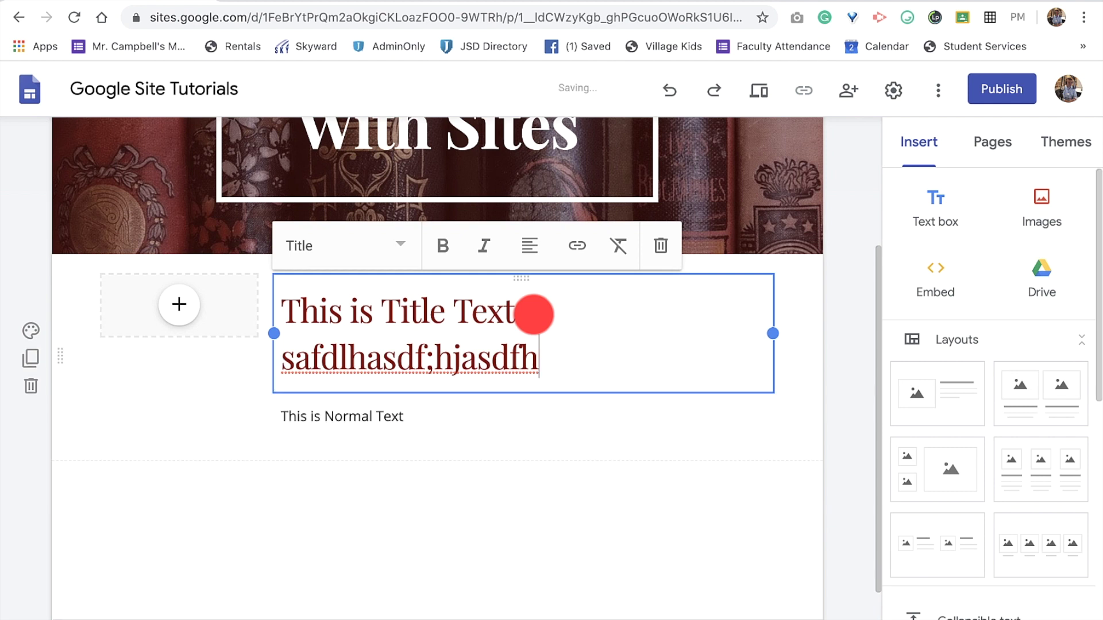
{"action": "key", "text": "BackSpace"}
{"action": "key", "text": "BackSpace"}
{"action": "key", "text": "BackSpace"}
{"action": "key", "text": "BackSpace"}
{"action": "key", "text": "BackSpace"}
{"action": "key", "text": "BackSpace"}
{"action": "key", "text": "BackSpace"}
{"action": "key", "text": "BackSpace"}
{"action": "key", "text": "BackSpace"}
{"action": "key", "text": "BackSpace"}
{"action": "key", "text": "BackSpace"}
{"action": "key", "text": "BackSpace"}
{"action": "key", "text": "BackSpace"}
{"action": "key", "text": "BackSpace"}
{"action": "key", "text": "BackSpace"}
{"action": "key", "text": "BackSpace"}
{"action": "key", "text": "BackSpace"}
{"action": "key", "text": "BackSpace"}
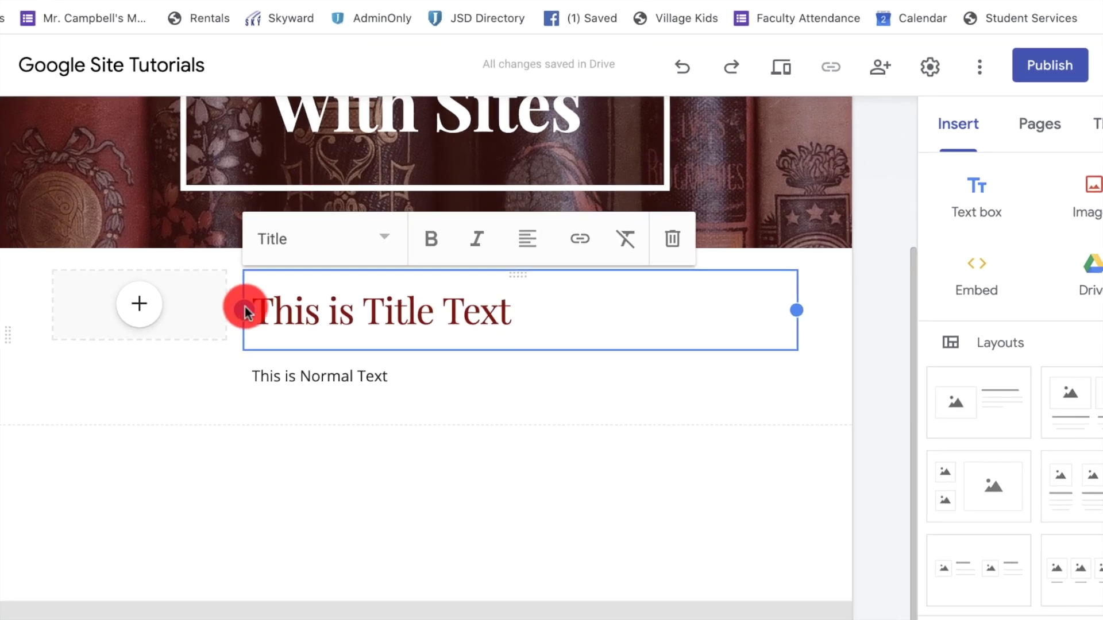
- Try different widths for the title text box from its left edge, leaving it as a narrow column at the section's right side
{"action": "left_click_drag", "start_coordinate": [275, 310], "coordinate": [480, 286]}
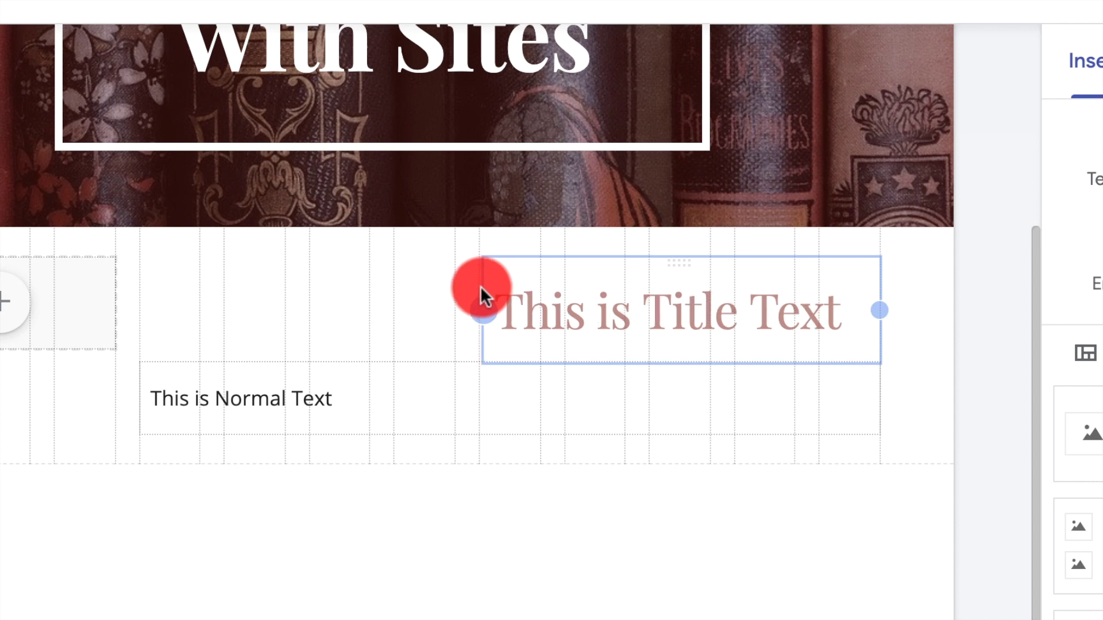
{"action": "left_click_drag", "start_coordinate": [481, 286], "coordinate": [480, 286]}
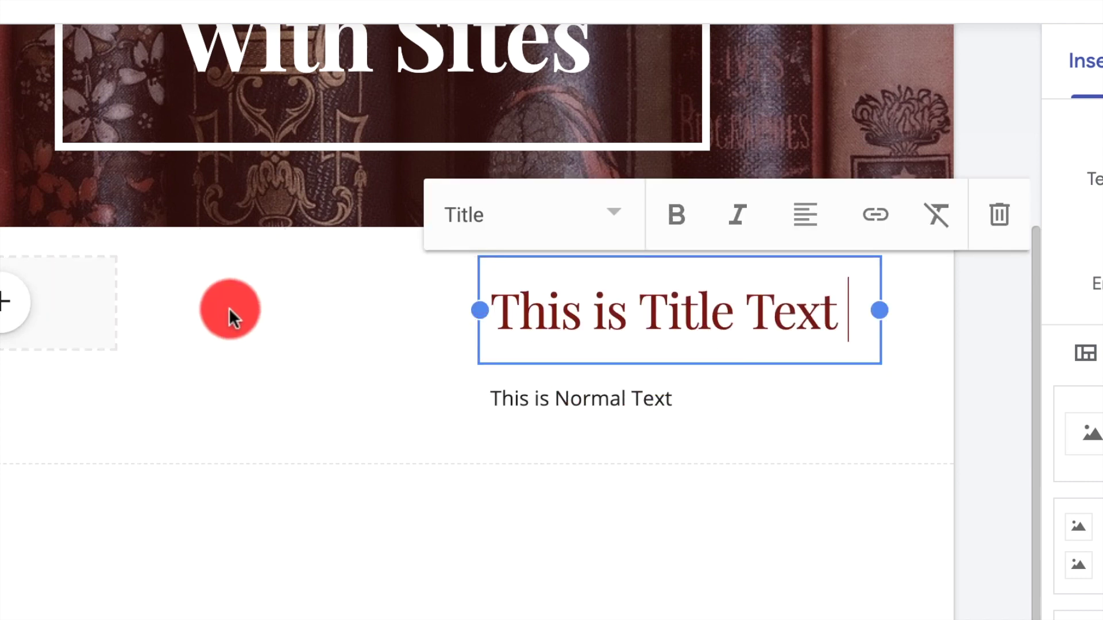
{"action": "left_click_drag", "start_coordinate": [481, 311], "coordinate": [244, 297]}
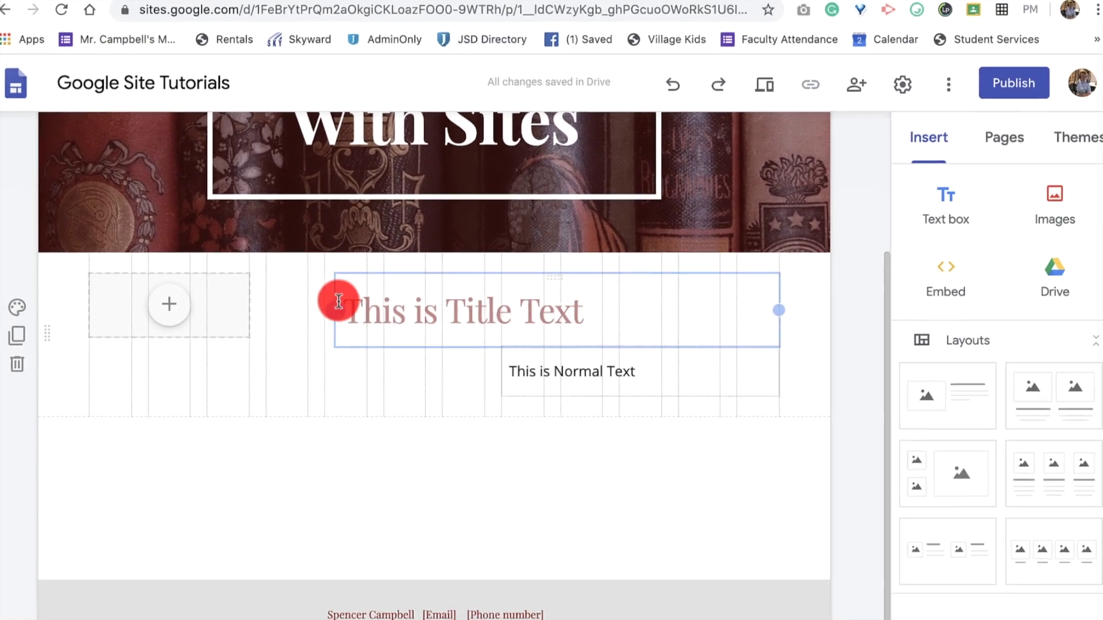
{"action": "left_click_drag", "start_coordinate": [339, 302], "coordinate": [206, 303]}
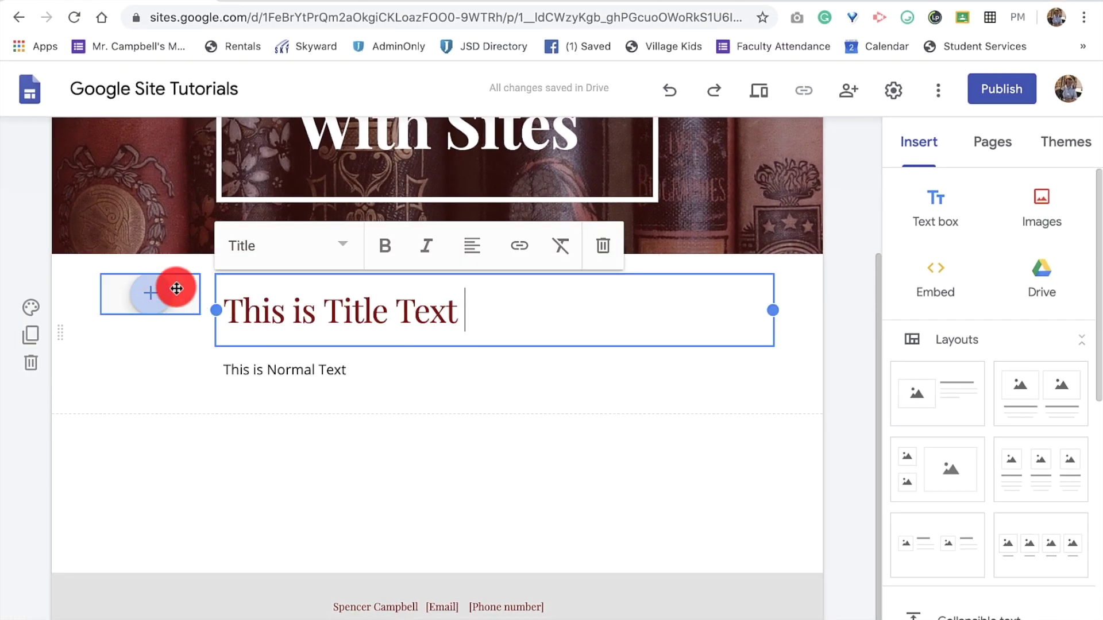
{"action": "left_click_drag", "start_coordinate": [215, 310], "coordinate": [561, 311]}
- Enlarge the image placeholder to fill the left half of the section and match its height to the text beside it
{"action": "left_click", "coordinate": [184, 301]}
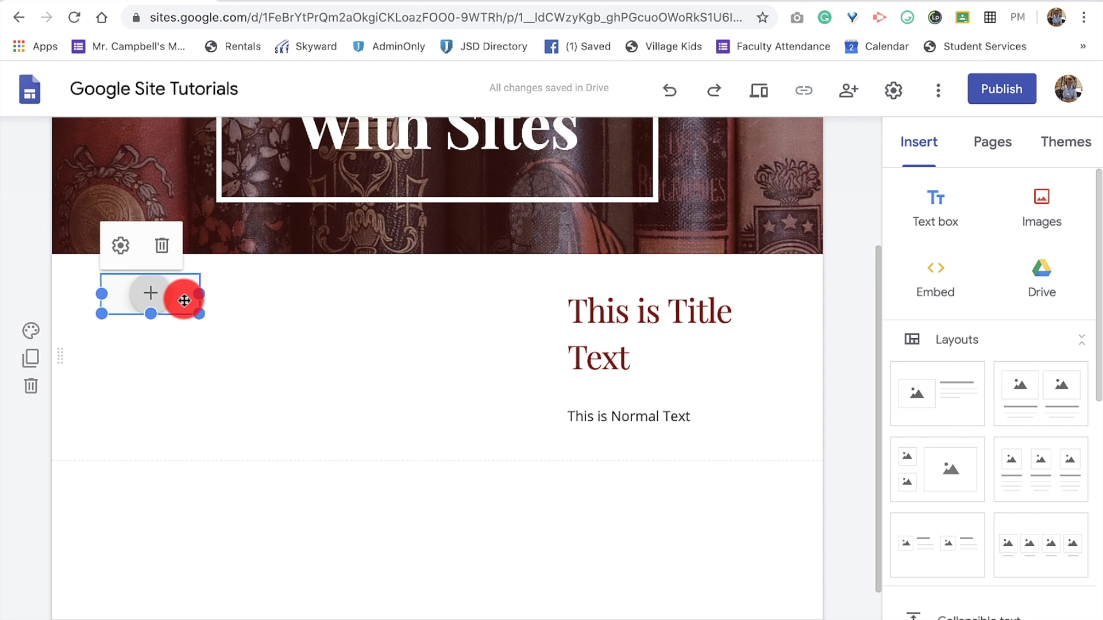
{"action": "left_click", "coordinate": [202, 311]}
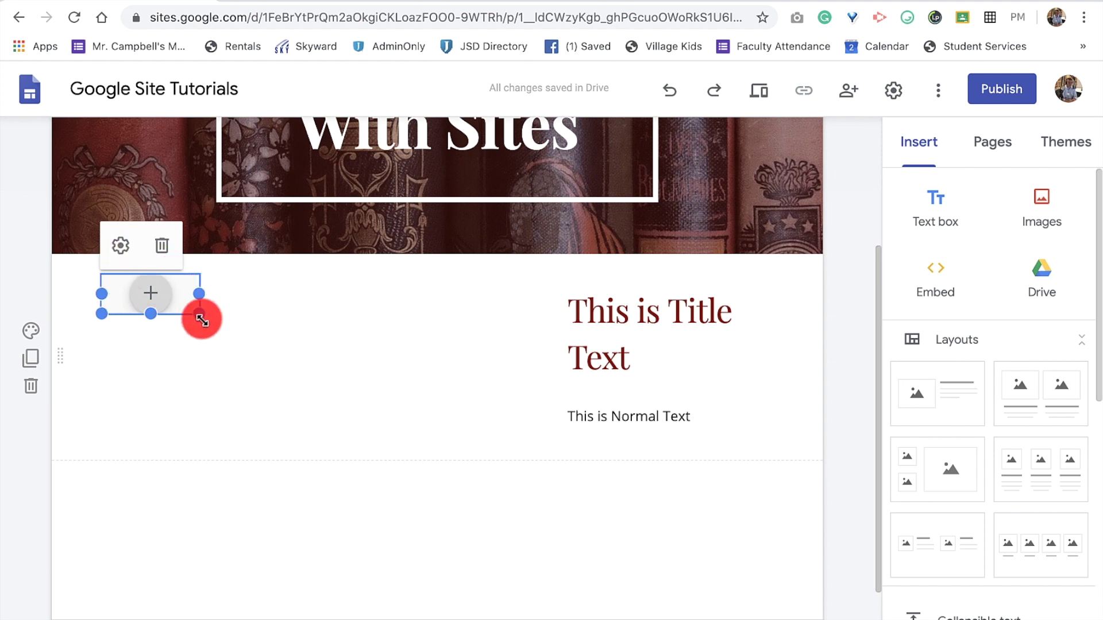
{"action": "left_click_drag", "start_coordinate": [247, 343], "coordinate": [495, 445]}
{"action": "left_click_drag", "start_coordinate": [492, 357], "coordinate": [427, 367]}
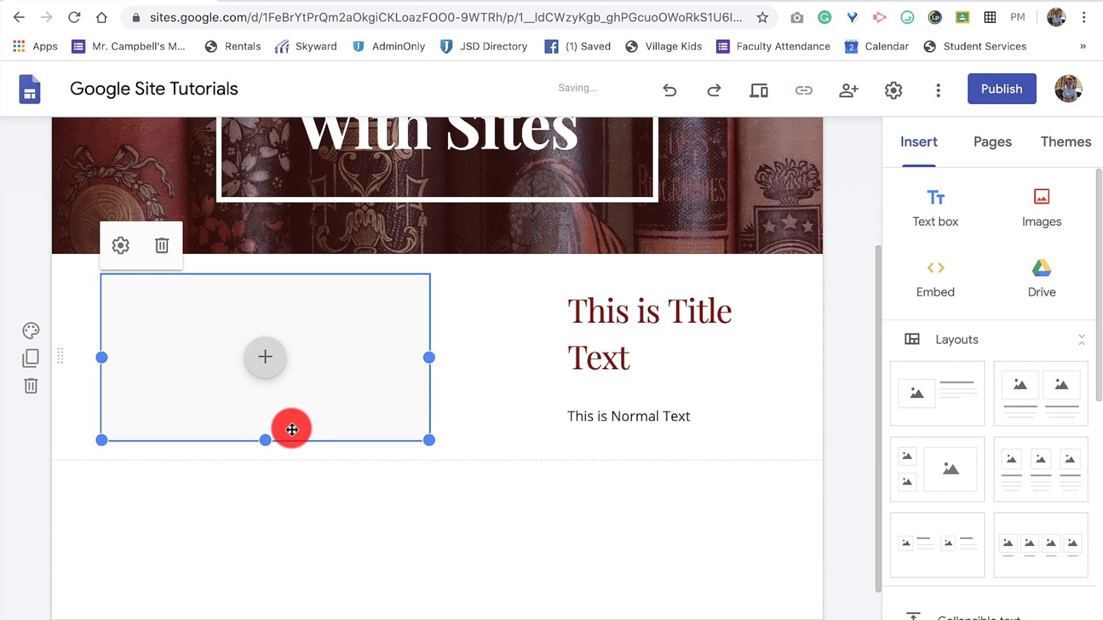
{"action": "left_click_drag", "start_coordinate": [267, 442], "coordinate": [292, 437]}
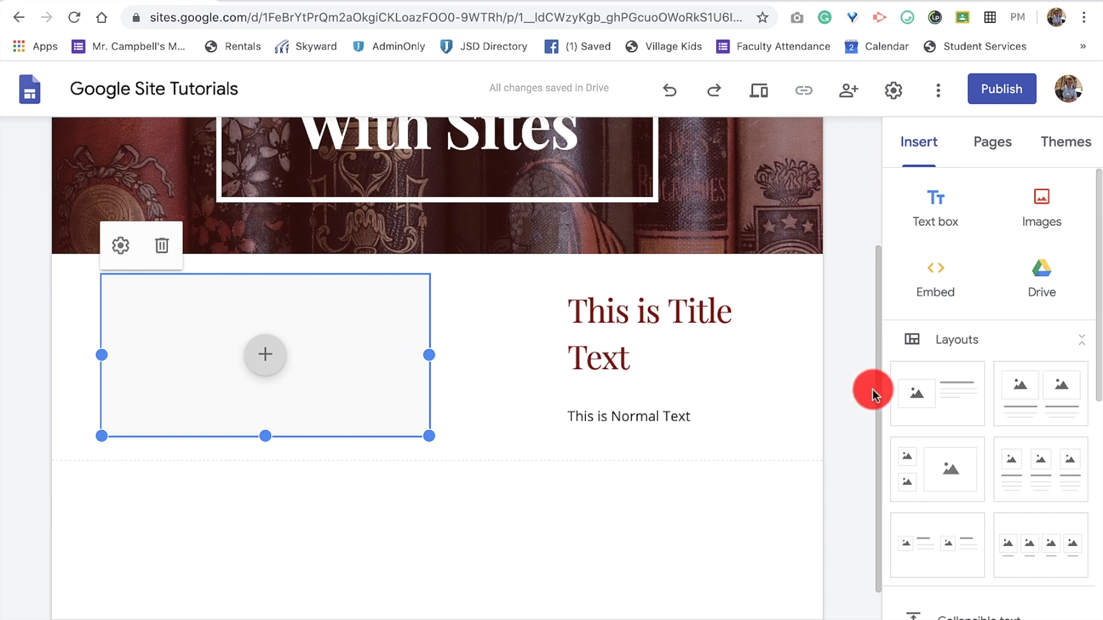
- Add a layout section with two side-by-side image placeholders and captions below the image-and-text section
{"action": "left_click_drag", "start_coordinate": [1022, 396], "coordinate": [532, 543]}
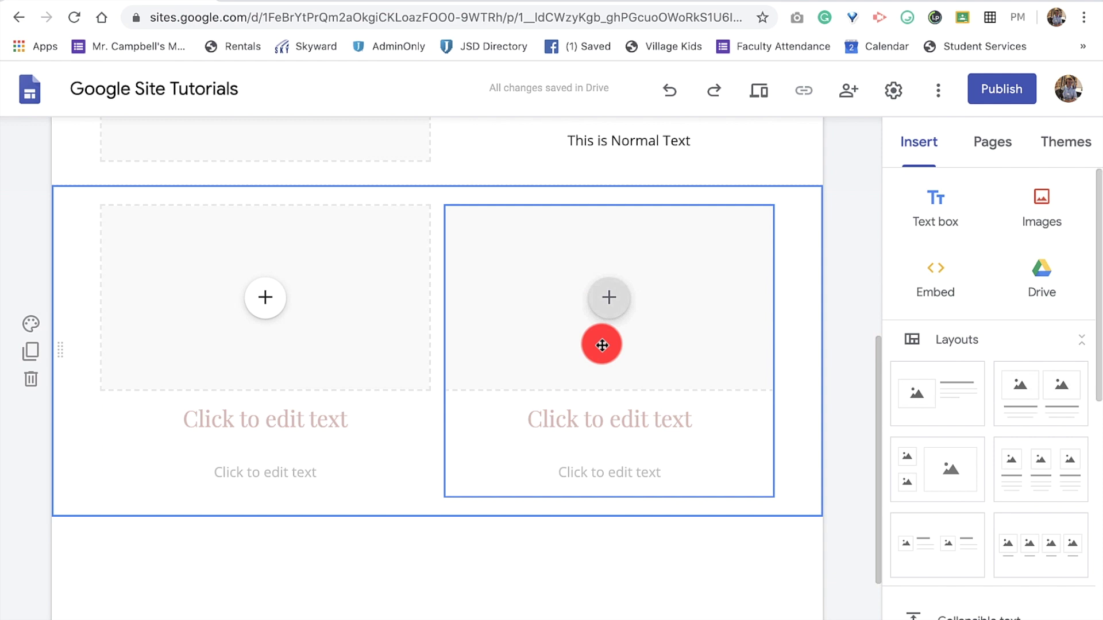
{"action": "scroll", "coordinate": [623, 377], "scroll_direction": "up", "scroll_amount": 1}
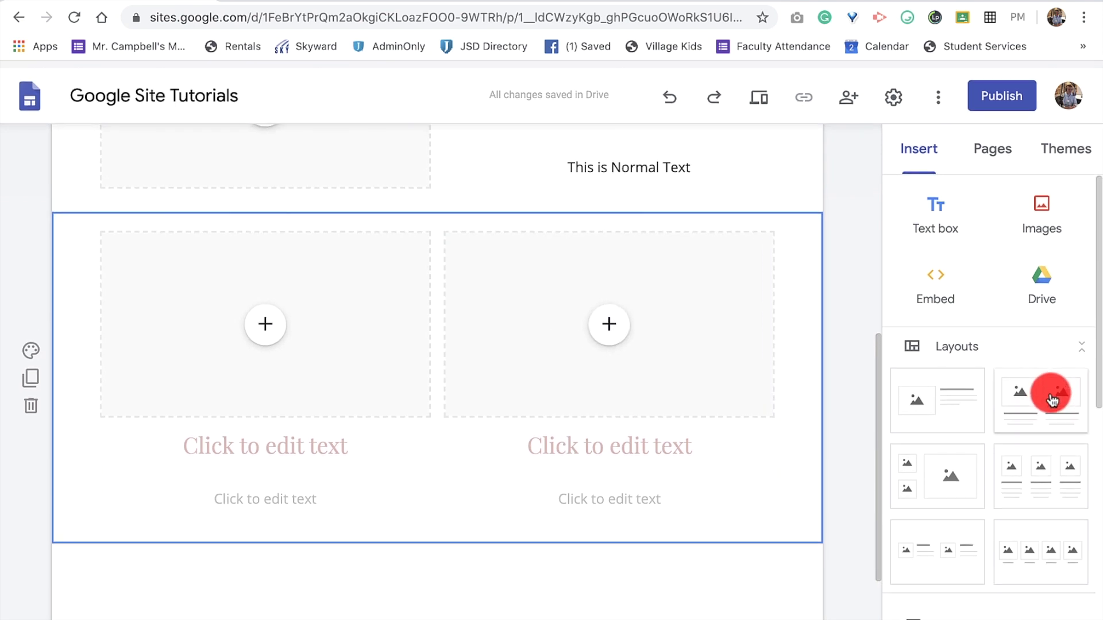
{"action": "scroll", "coordinate": [694, 431], "scroll_direction": "up", "scroll_amount": 4}
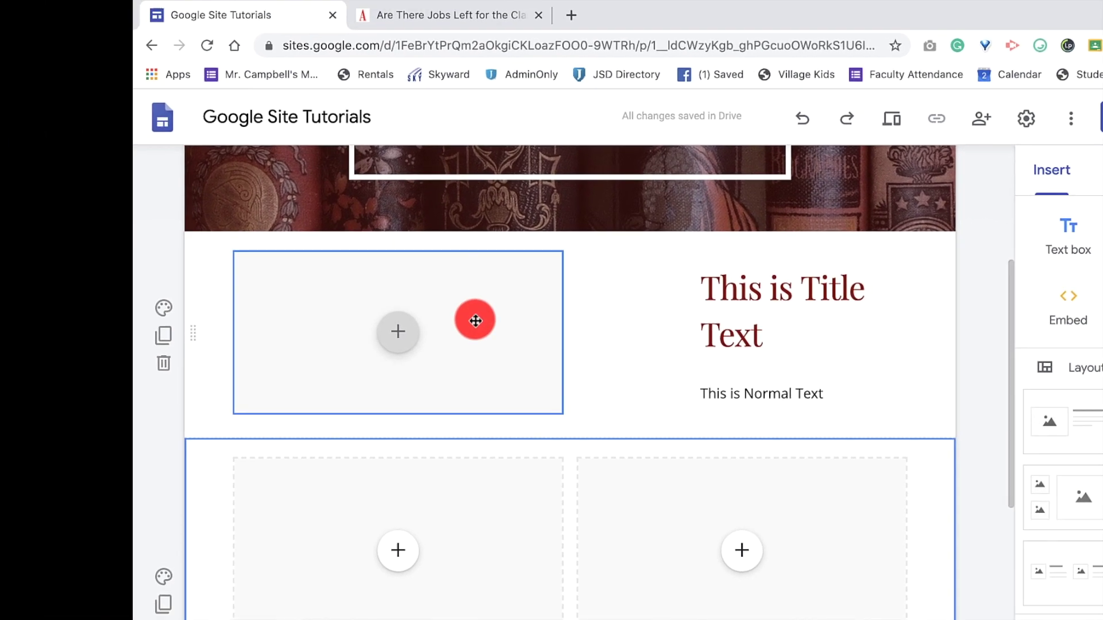
- Move the large image placeholder between the title text and the normal text
{"action": "left_click_drag", "start_coordinate": [462, 288], "coordinate": [637, 311]}
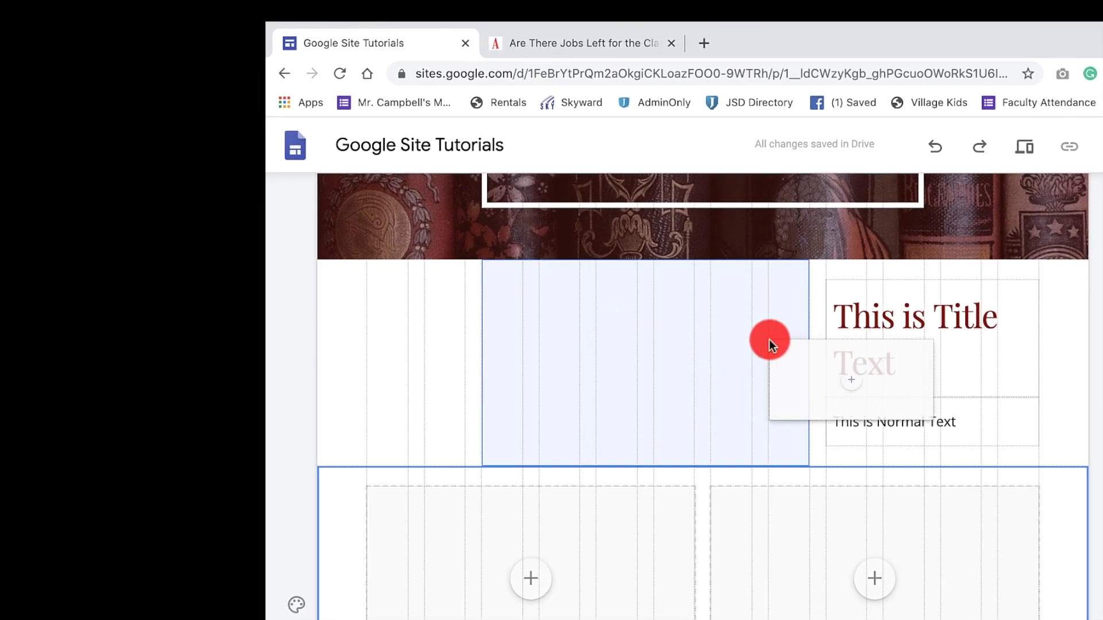
{"action": "left_click_drag", "start_coordinate": [770, 340], "coordinate": [866, 398]}
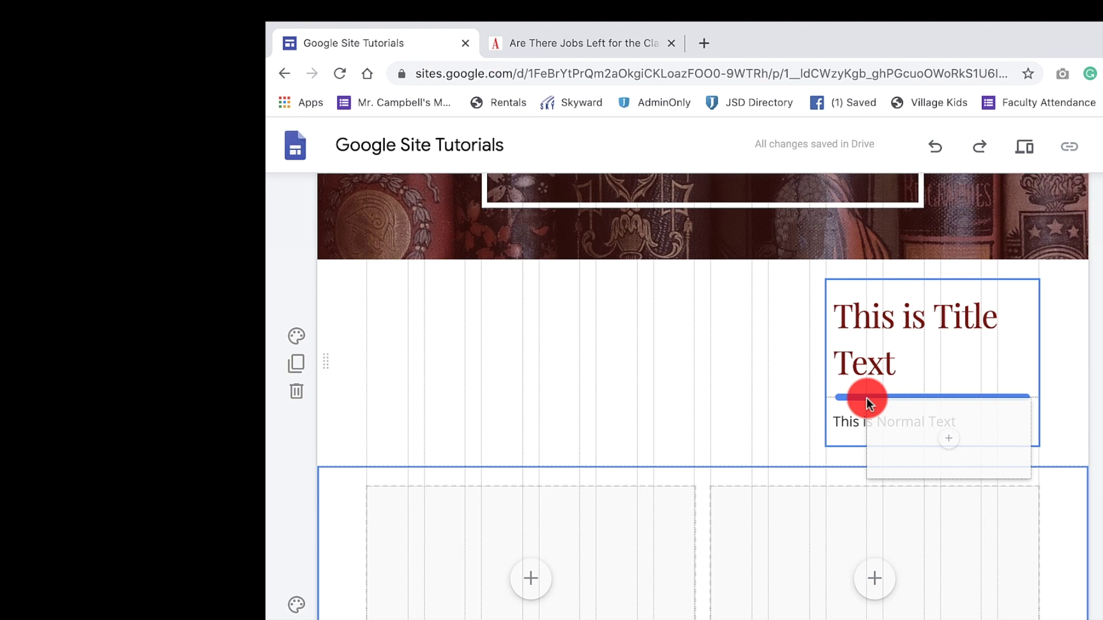
{"action": "left_click_drag", "start_coordinate": [866, 398], "coordinate": [866, 398]}
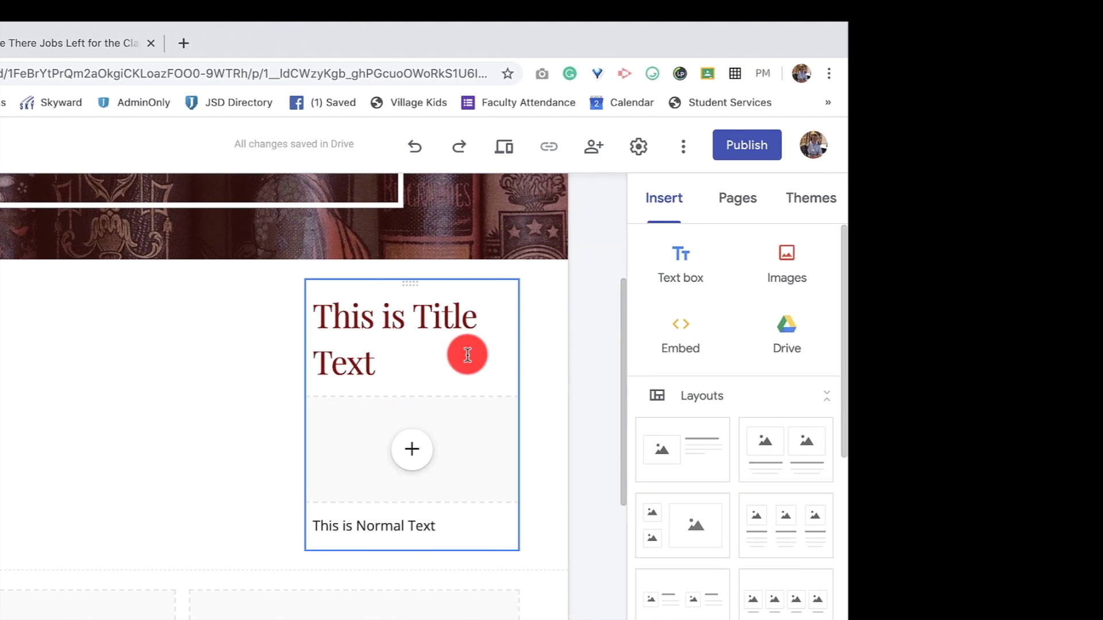
- Move the combined title, image and text block to the section's left side and back to its right side
{"action": "left_click_drag", "start_coordinate": [448, 355], "coordinate": [306, 362]}
{"action": "left_click", "coordinate": [240, 419]}
{"action": "left_click_drag", "start_coordinate": [548, 309], "coordinate": [132, 321]}
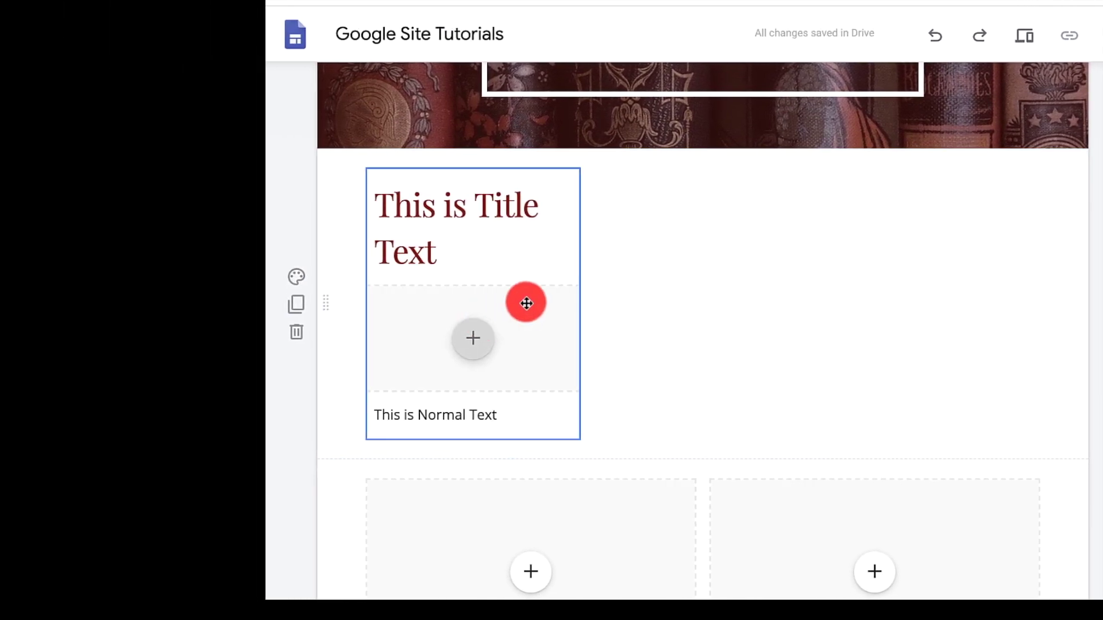
{"action": "left_click_drag", "start_coordinate": [472, 310], "coordinate": [967, 333]}
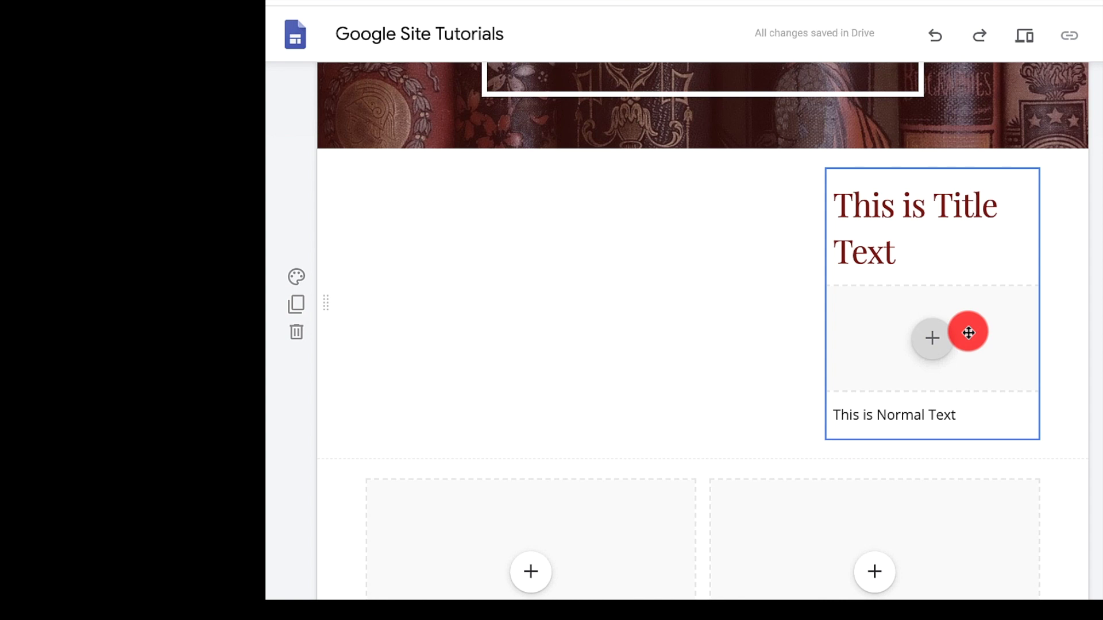
- Undo the block moves and the placement of the image placeholder between the two texts
{"action": "key", "text": "ctrl+z"}
{"action": "key", "text": "ctrl+z"}
{"action": "key", "text": "ctrl+z"}
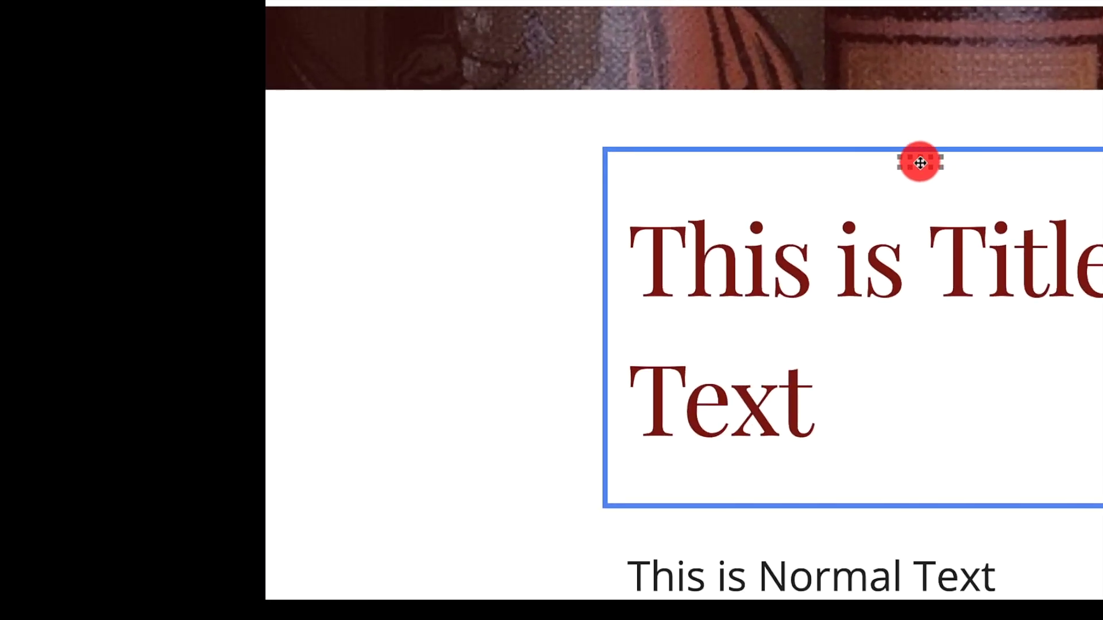
- Place the title and normal text together beneath the large image placeholder
{"action": "scroll", "coordinate": [920, 163], "scroll_direction": "down", "scroll_amount": 5}
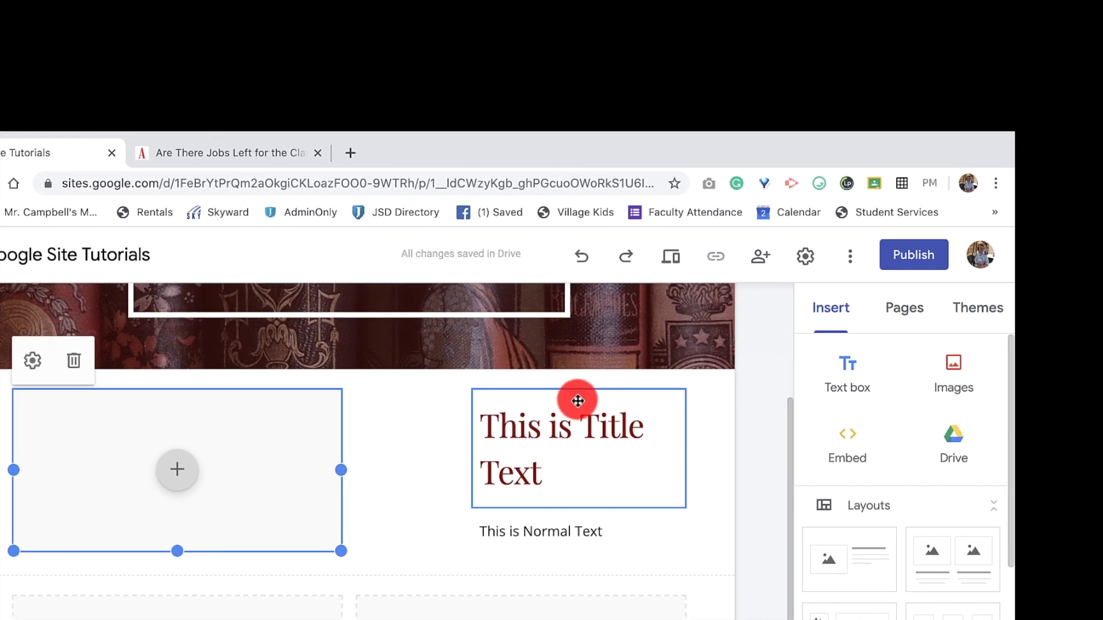
{"action": "left_click_drag", "start_coordinate": [579, 397], "coordinate": [160, 548]}
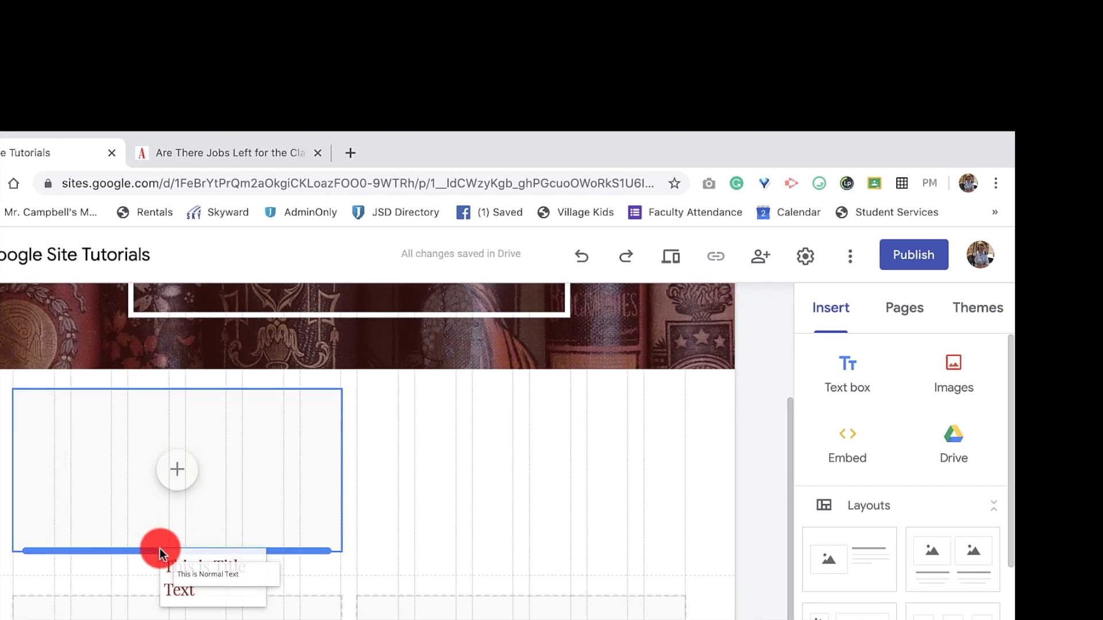
{"action": "left_click_drag", "start_coordinate": [160, 548], "coordinate": [160, 549]}
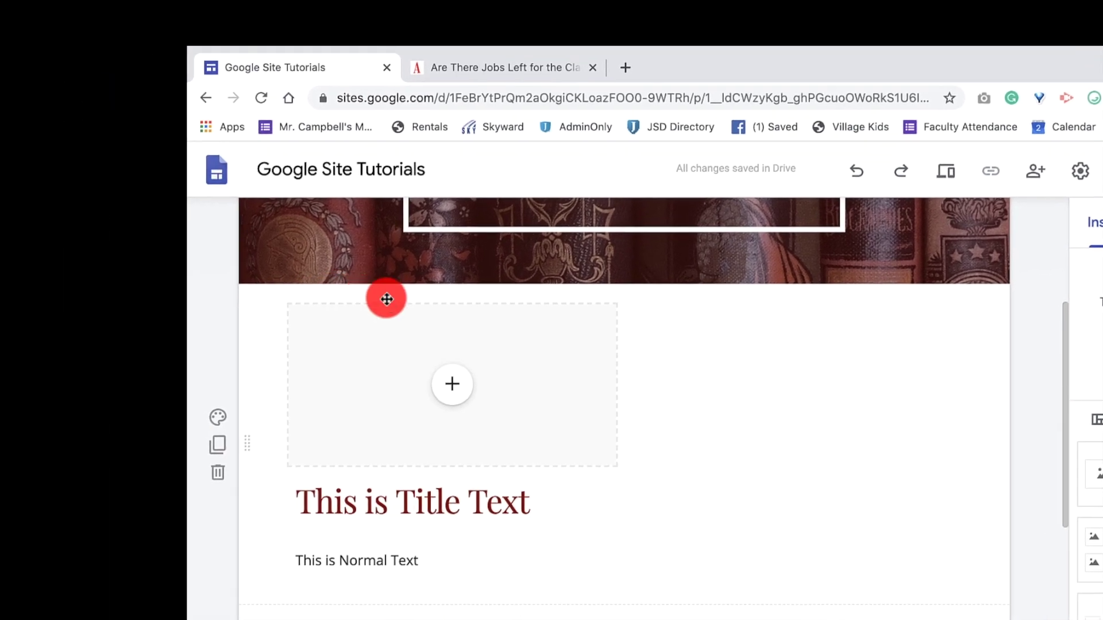
- Move the stacked image and text block to the right half of the section and check its placement
{"action": "left_click_drag", "start_coordinate": [485, 338], "coordinate": [820, 365]}
{"action": "left_click_drag", "start_coordinate": [898, 341], "coordinate": [938, 360]}
{"action": "scroll", "coordinate": [726, 407], "scroll_direction": "down", "scroll_amount": 2}
{"action": "scroll", "coordinate": [725, 407], "scroll_direction": "down", "scroll_amount": 2}
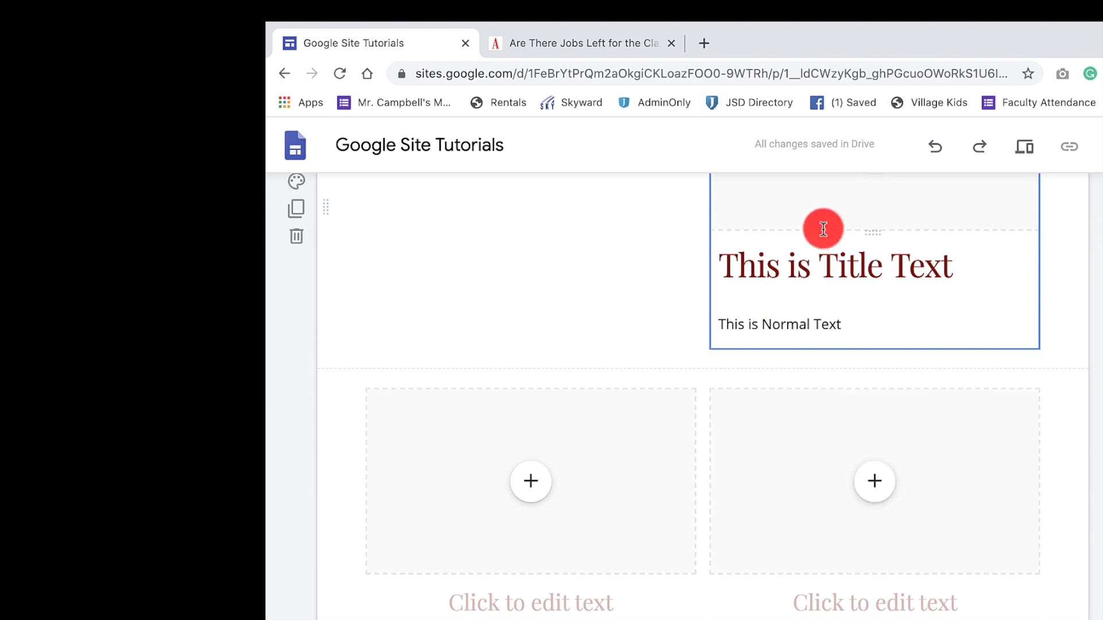
- Undo the stacking and moving so the image placeholder and the text group are side by side again
{"action": "scroll", "coordinate": [827, 537], "scroll_direction": "up", "scroll_amount": 5}
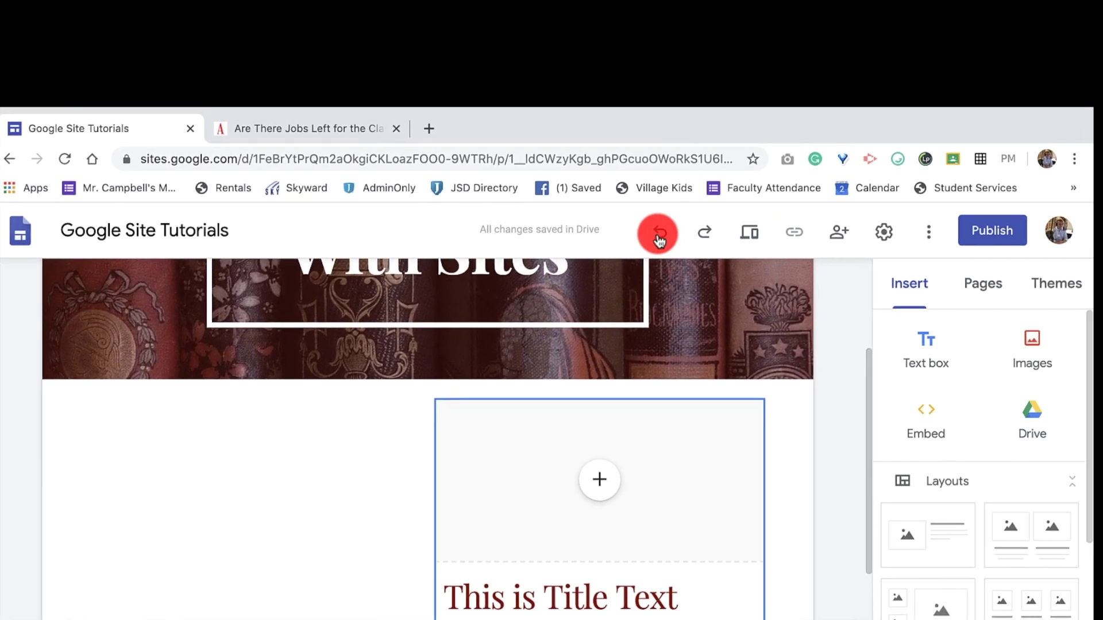
{"action": "left_click", "coordinate": [916, 152]}
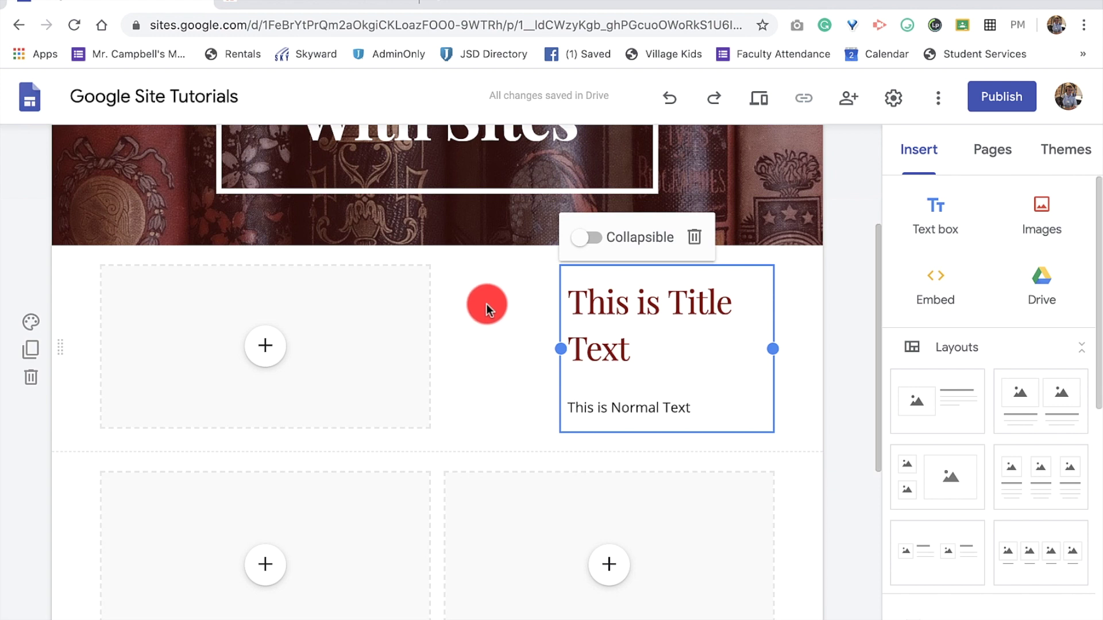
{"action": "scroll", "coordinate": [488, 355], "scroll_direction": "up", "scroll_amount": 1}
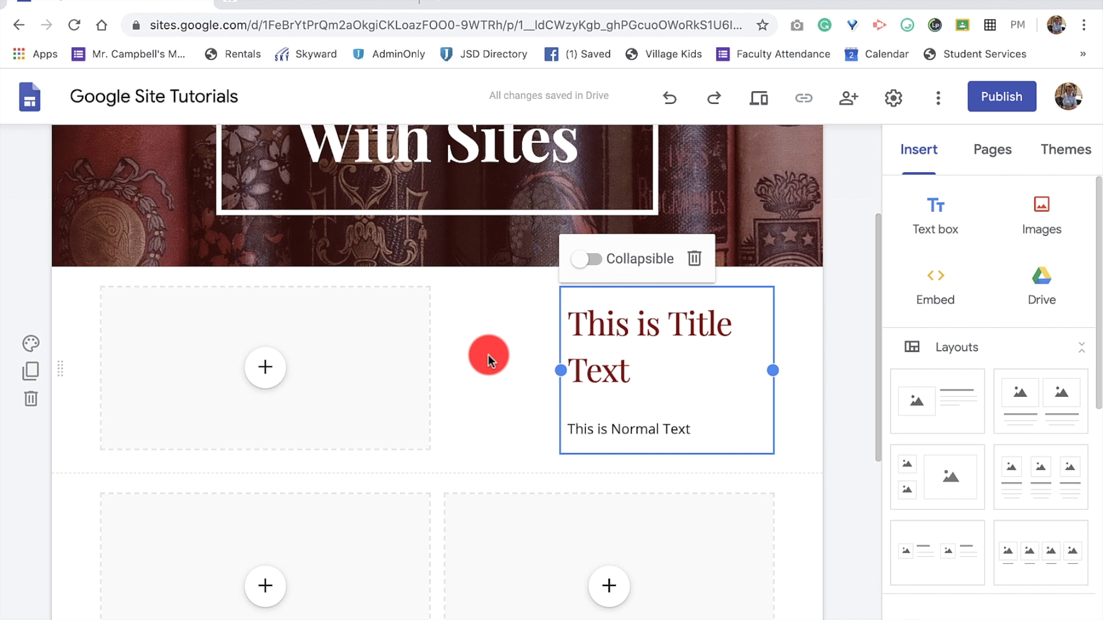
{"action": "scroll", "coordinate": [488, 354], "scroll_direction": "up", "scroll_amount": 4}
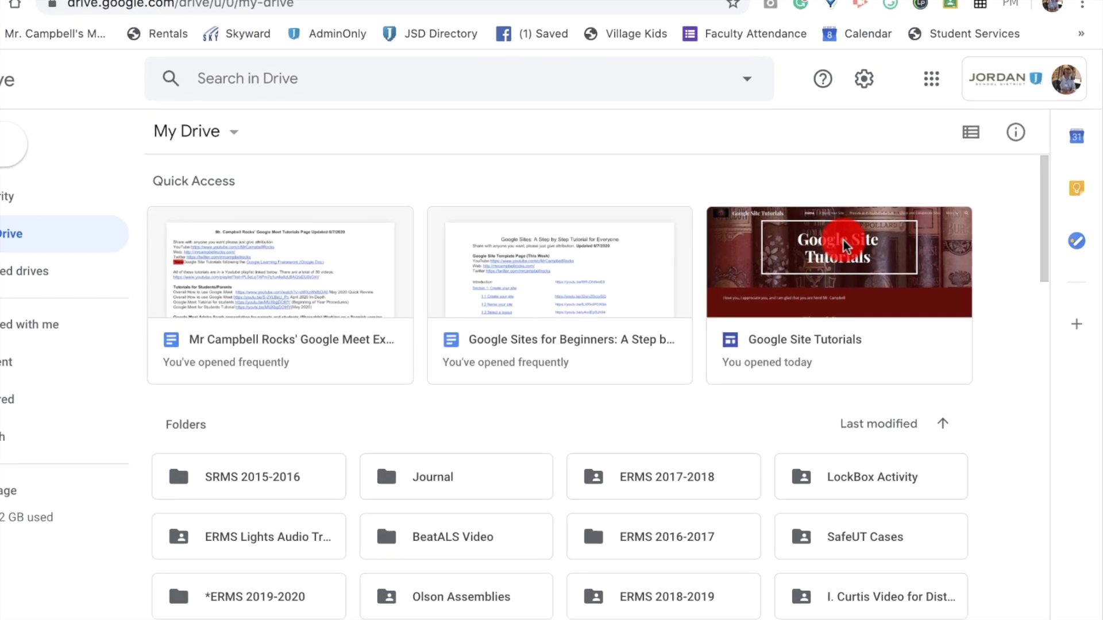
- View the sharing dialog for the Google Site Tutorials file in Google Drive and close it
{"action": "right_click", "coordinate": [753, 264]}
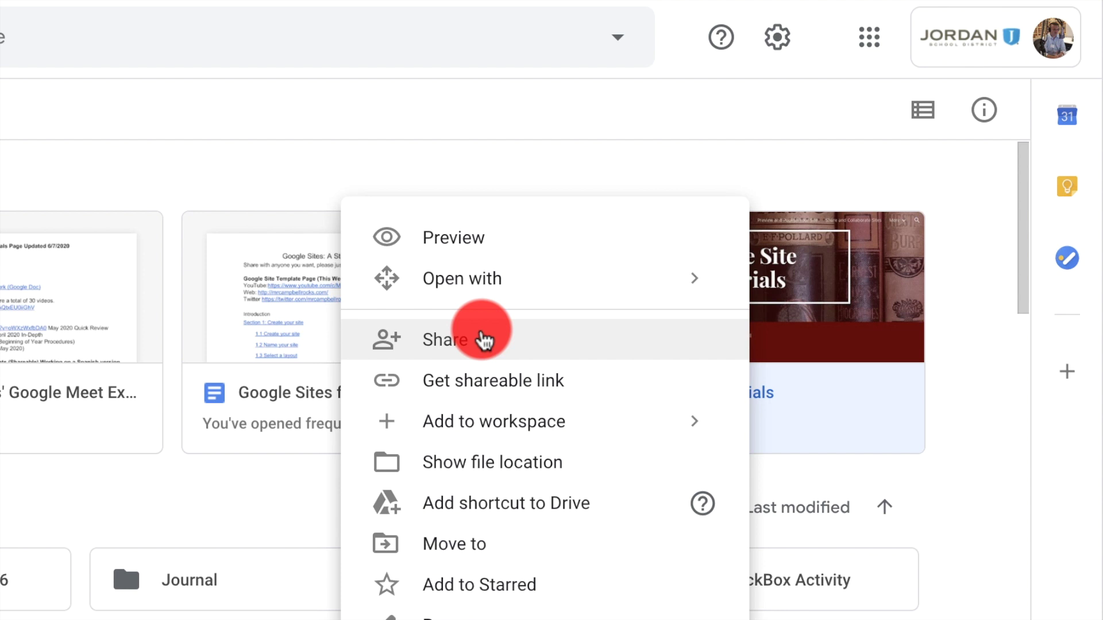
{"action": "left_click", "coordinate": [476, 345]}
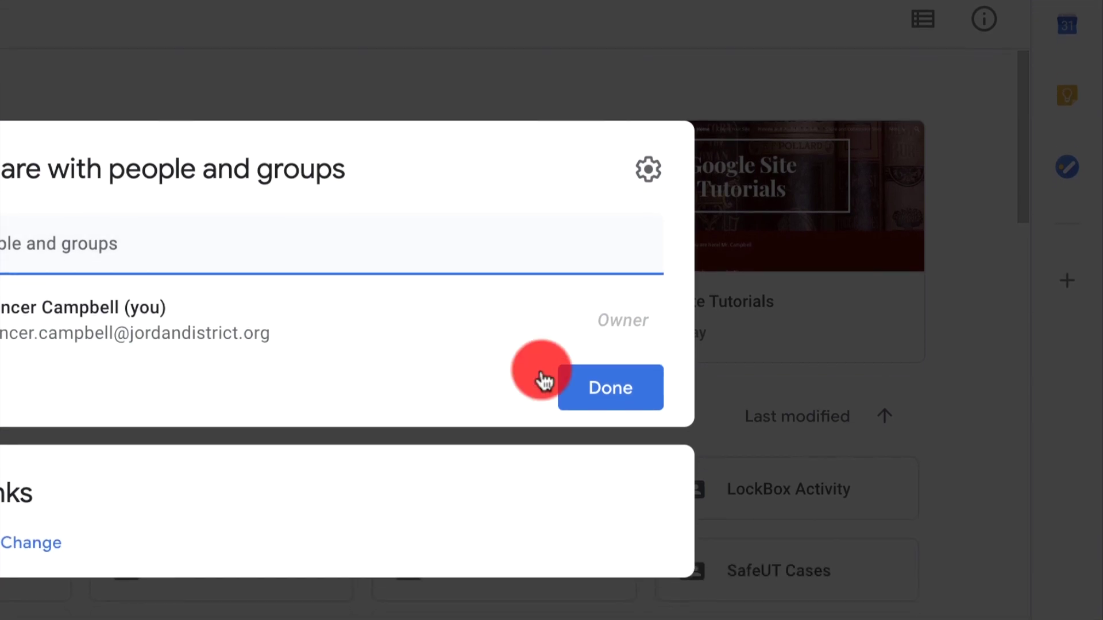
{"action": "left_click", "coordinate": [620, 480]}
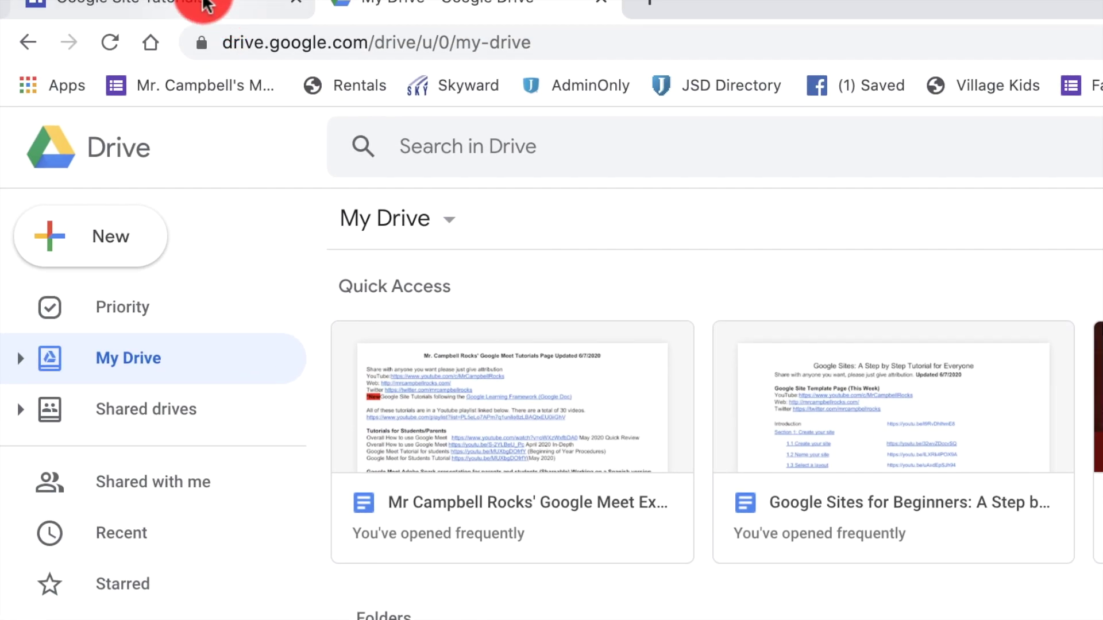
- Return to the Google Site Tutorials editor, start sharing the site, and add a colleague as the recipient
{"action": "left_click", "coordinate": [210, 12]}
{"action": "scroll", "coordinate": [856, 561], "scroll_direction": "up", "scroll_amount": 2}
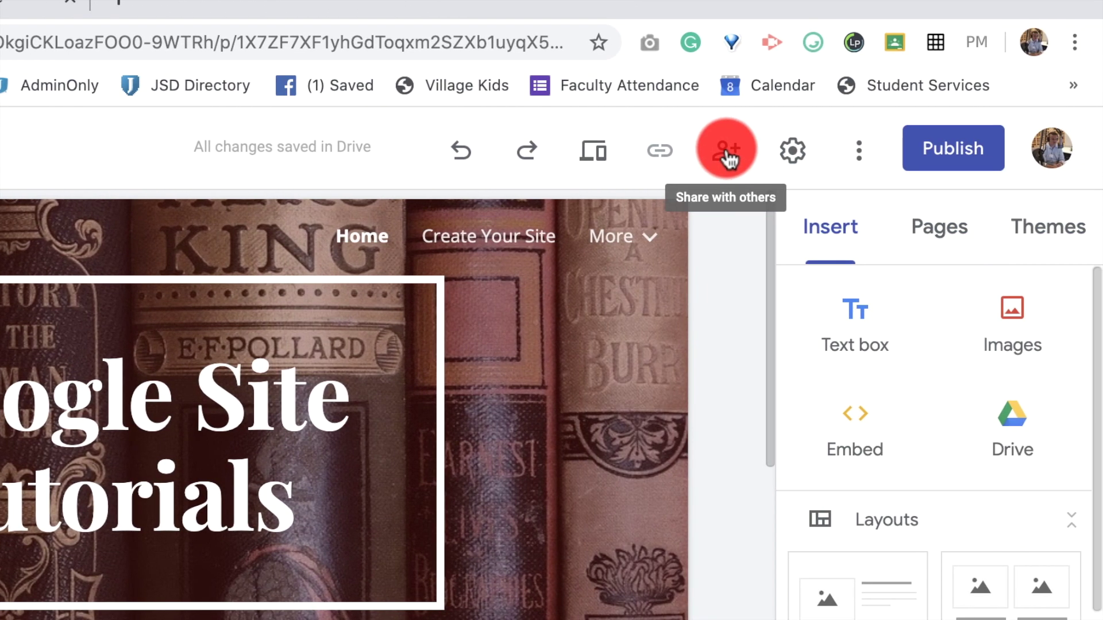
{"action": "left_click", "coordinate": [1102, 149]}
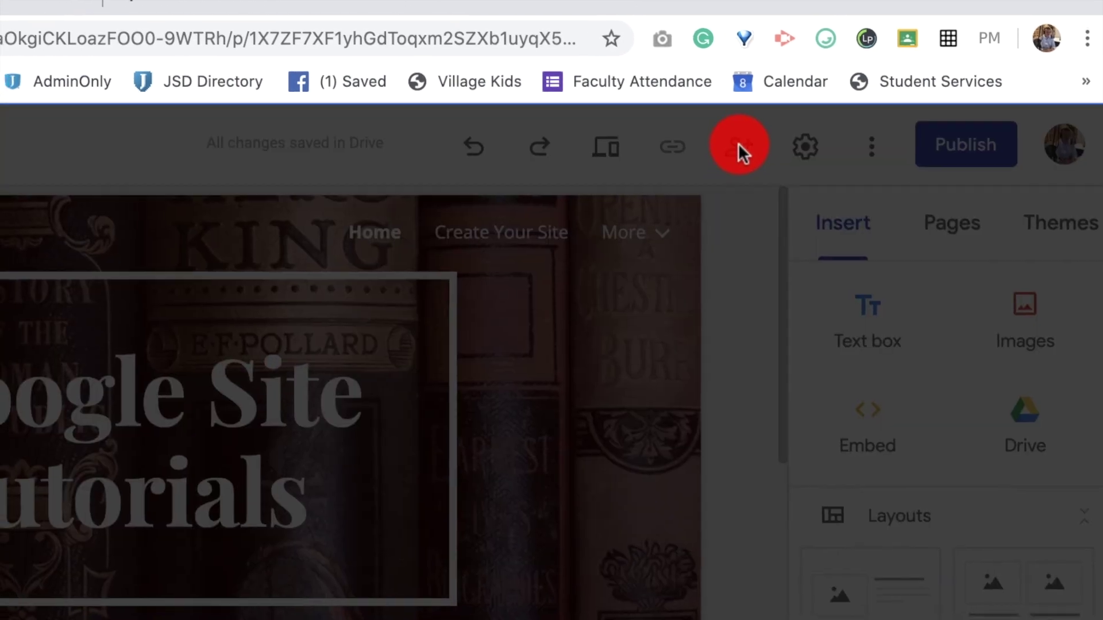
{"action": "type", "text": "cur"}
{"action": "key", "text": "Return"}
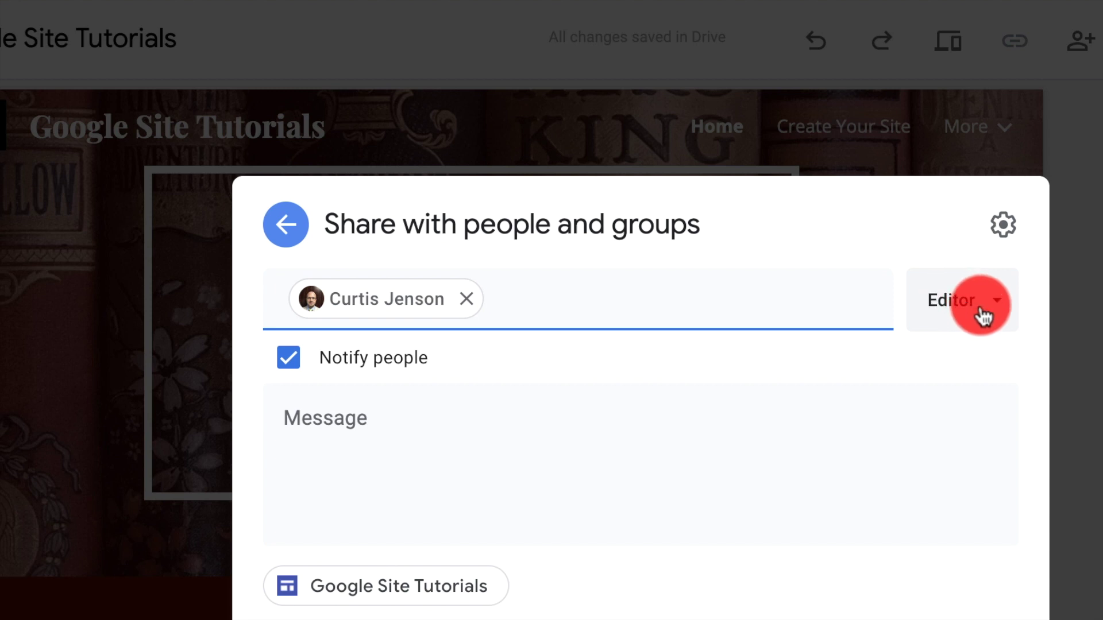
- Review the recipient's permission choices, keep the Editor role, and send the sharing invitation with notification
{"action": "left_click", "coordinate": [641, 304]}
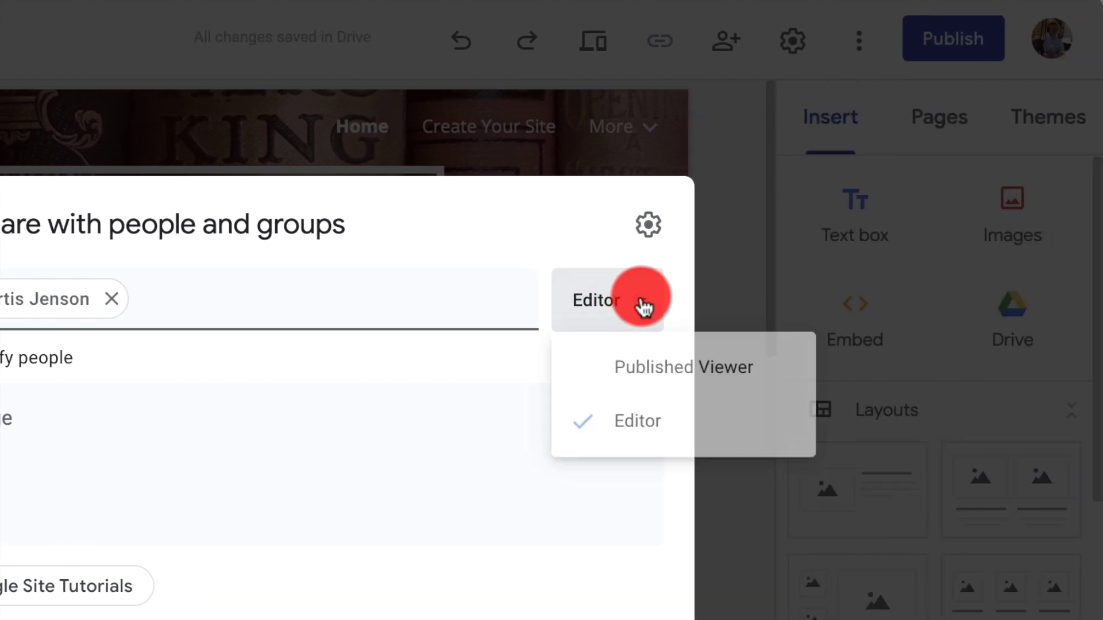
{"action": "left_click", "coordinate": [644, 382]}
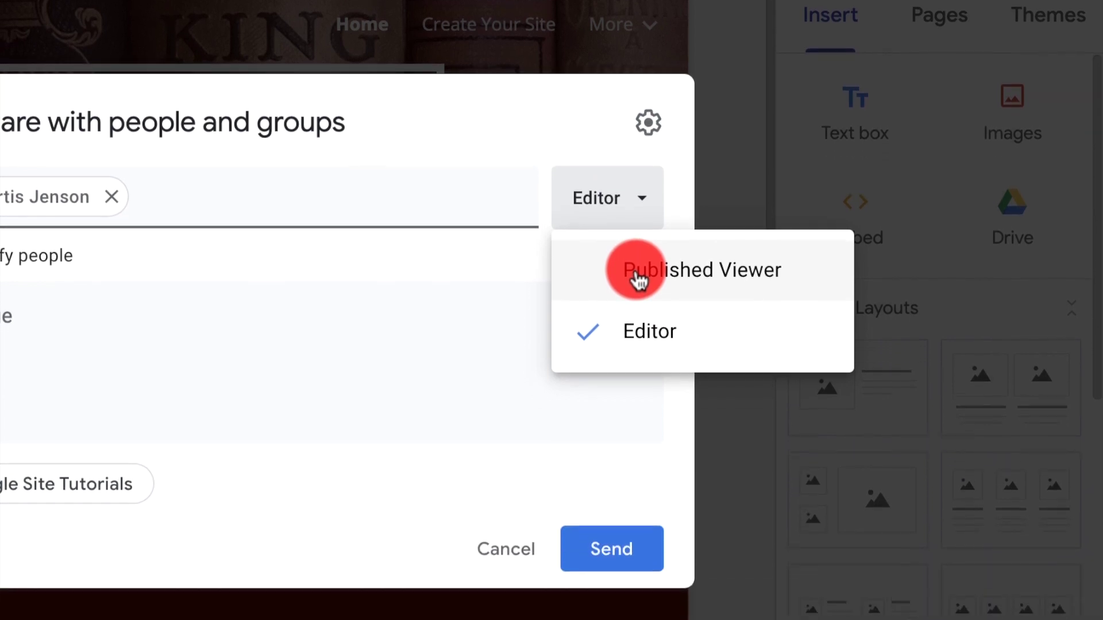
{"action": "left_click", "coordinate": [631, 377]}
{"action": "left_click", "coordinate": [632, 201]}
{"action": "left_click", "coordinate": [570, 325]}
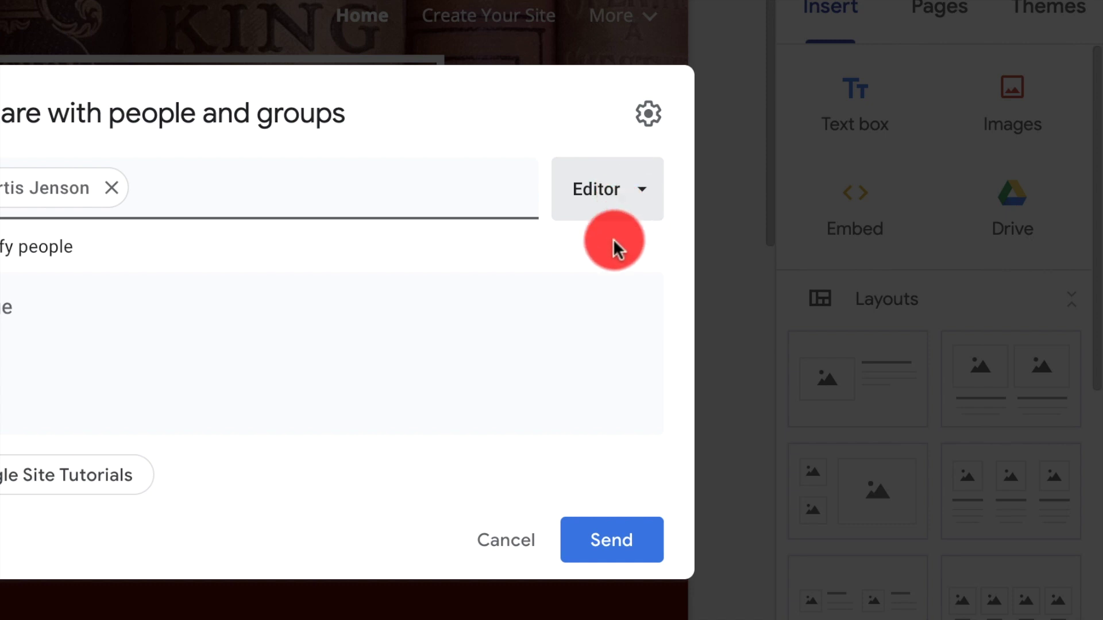
{"action": "left_click", "coordinate": [596, 545]}
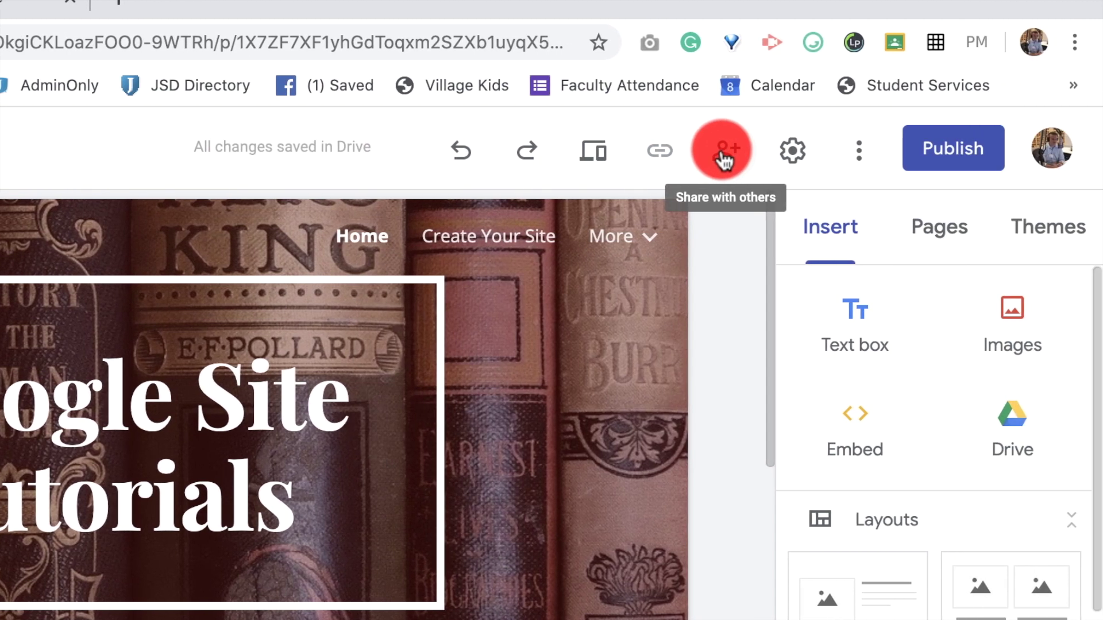
- Remove the colleague from the people the site is shared with and save the change
{"action": "left_click", "coordinate": [900, 149]}
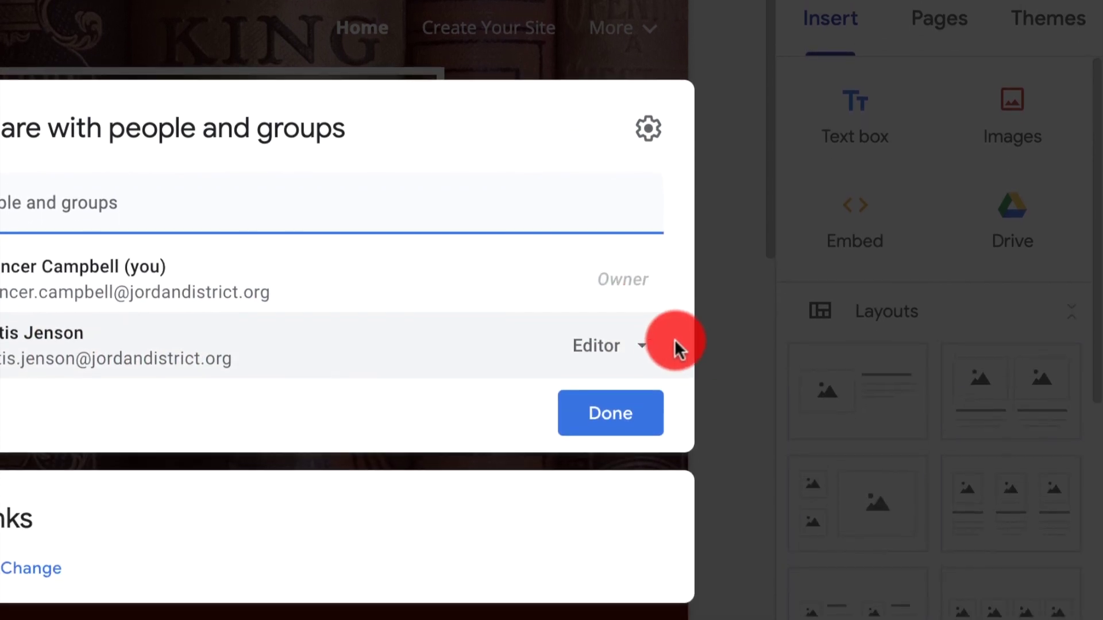
{"action": "left_click", "coordinate": [648, 520]}
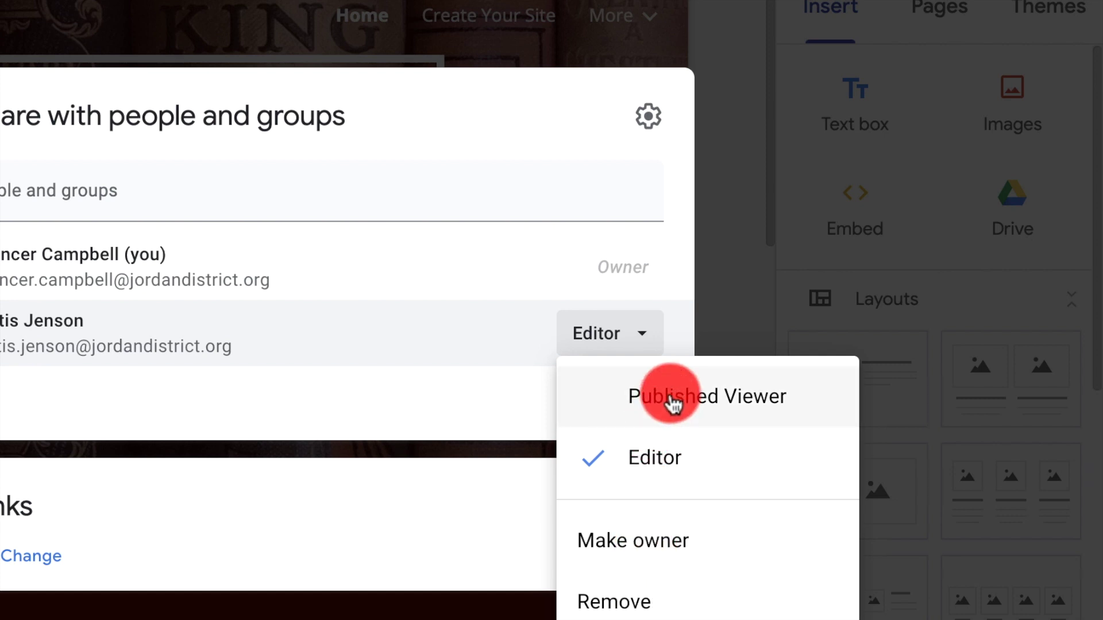
{"action": "left_click", "coordinate": [629, 604]}
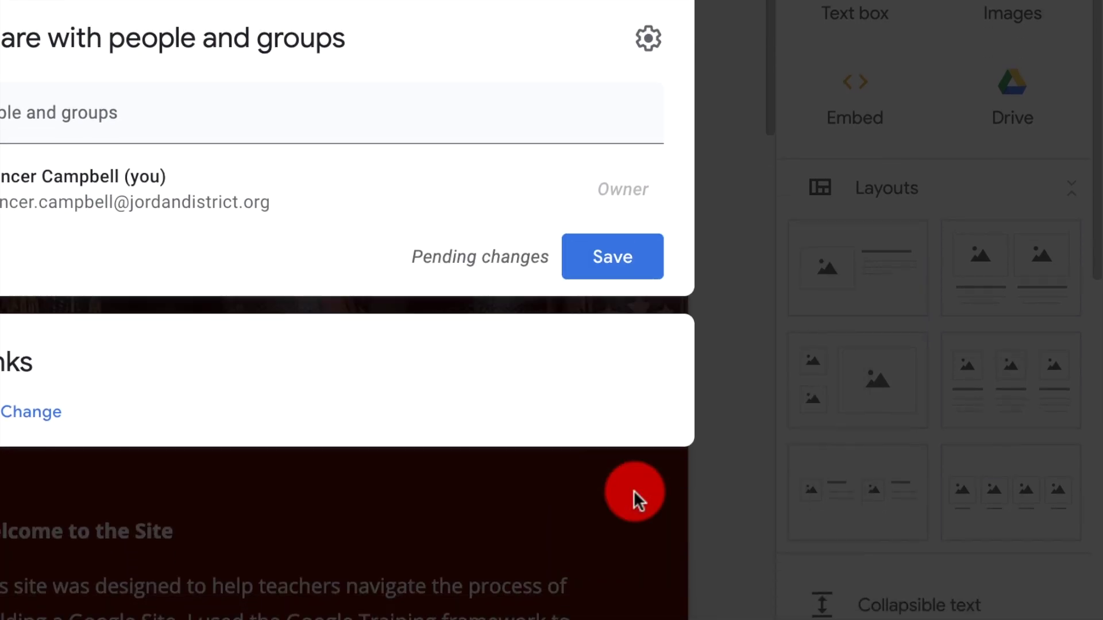
{"action": "left_click", "coordinate": [597, 267]}
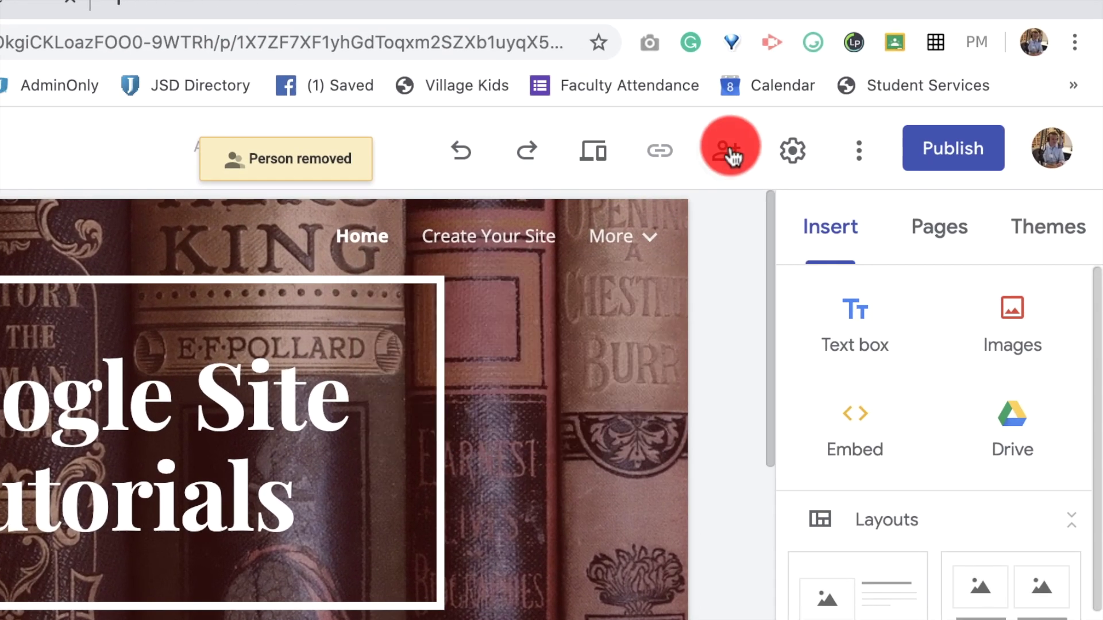
- Share the site with the same colleague again, this time with the Published Viewer role
{"action": "left_click", "coordinate": [731, 152]}
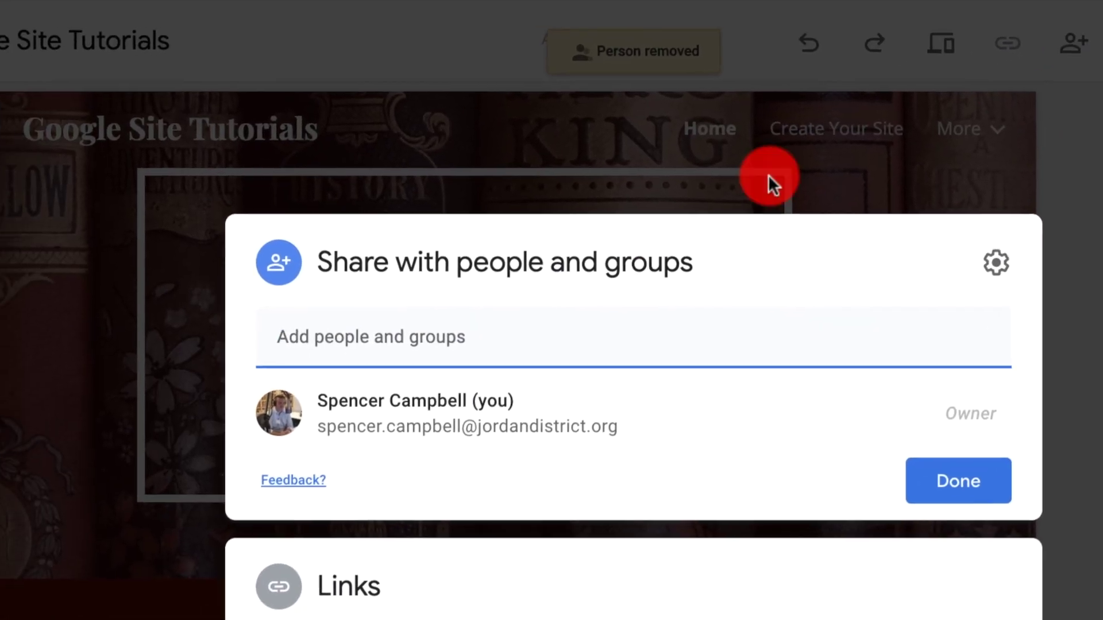
{"action": "type", "text": "curt"}
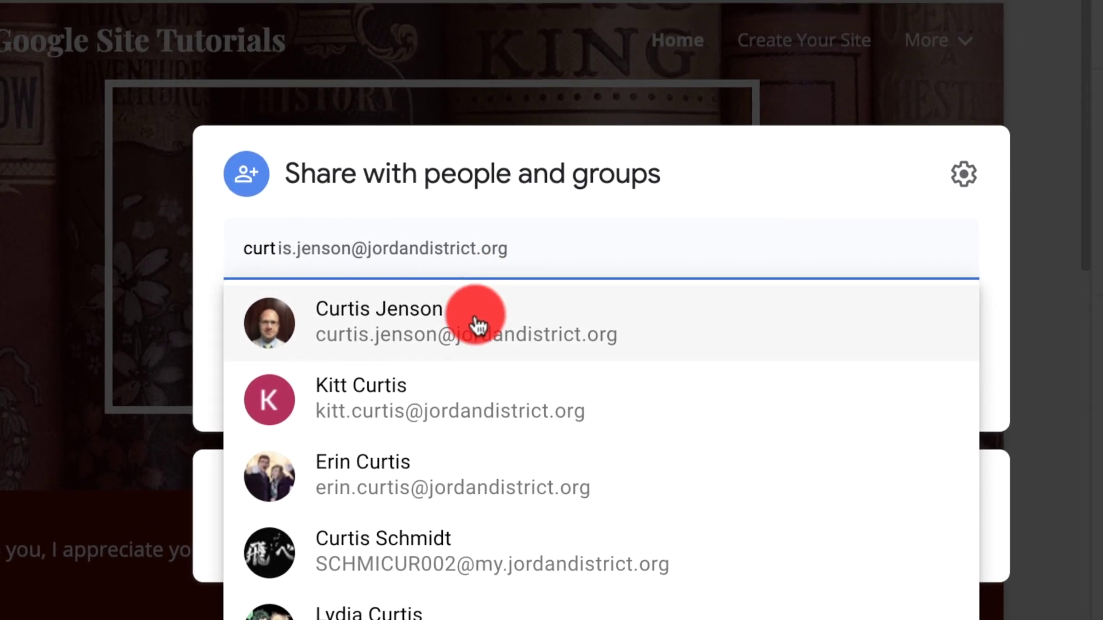
{"action": "left_click", "coordinate": [477, 325]}
{"action": "left_click", "coordinate": [915, 254]}
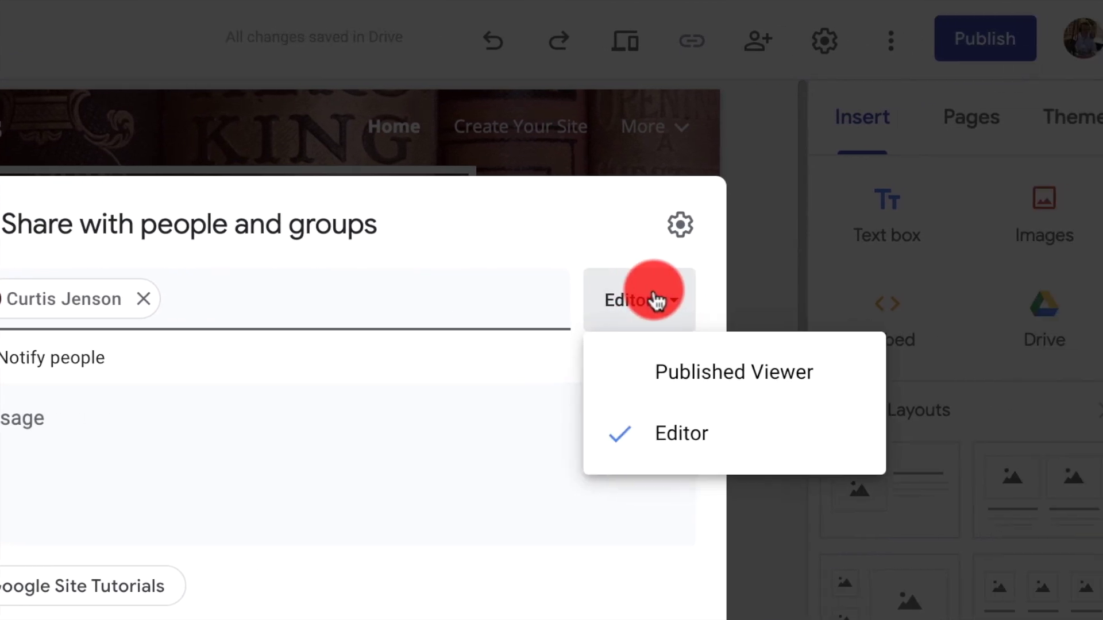
{"action": "left_click", "coordinate": [646, 374]}
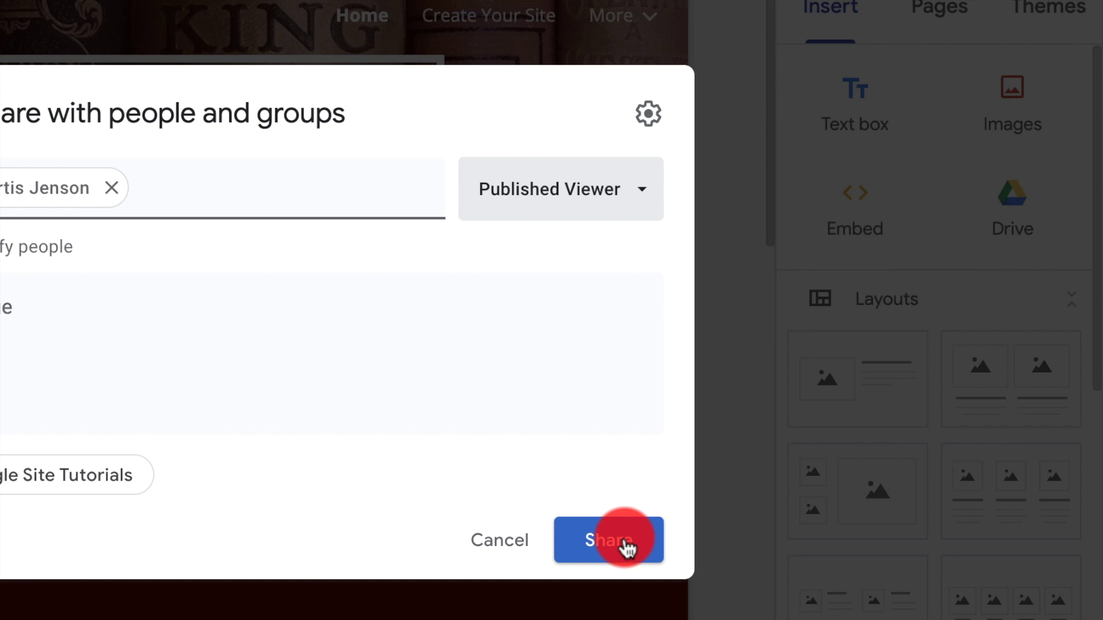
{"action": "left_click", "coordinate": [626, 543]}
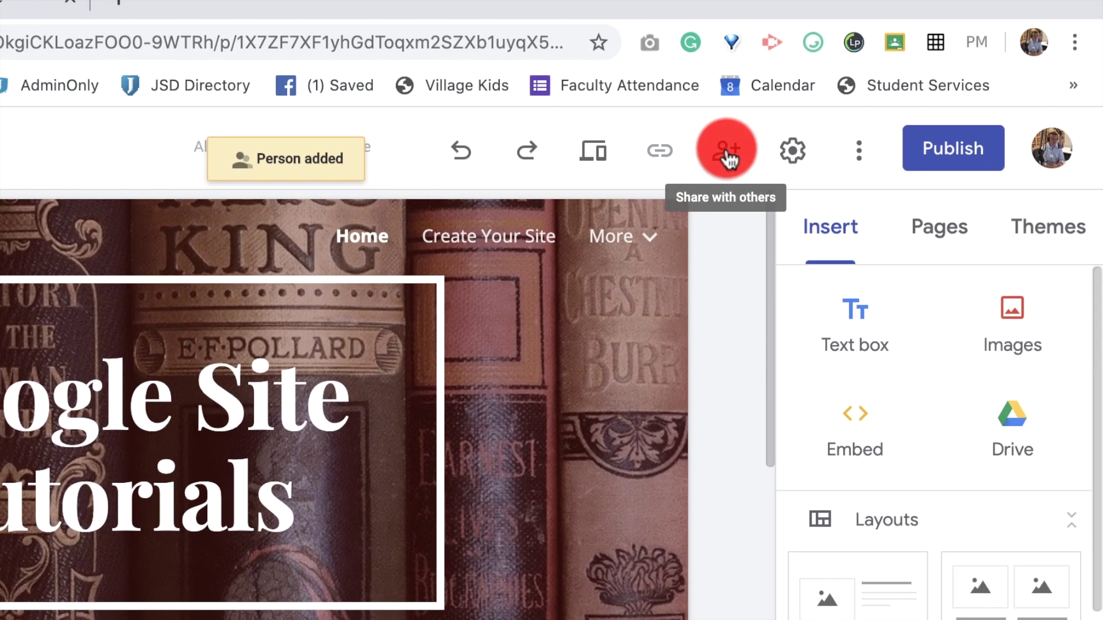
- Check the colleague's role in the site's sharing settings, both in the editor and for the Google Site Tutorials file in Google Drive
{"action": "left_click", "coordinate": [727, 157]}
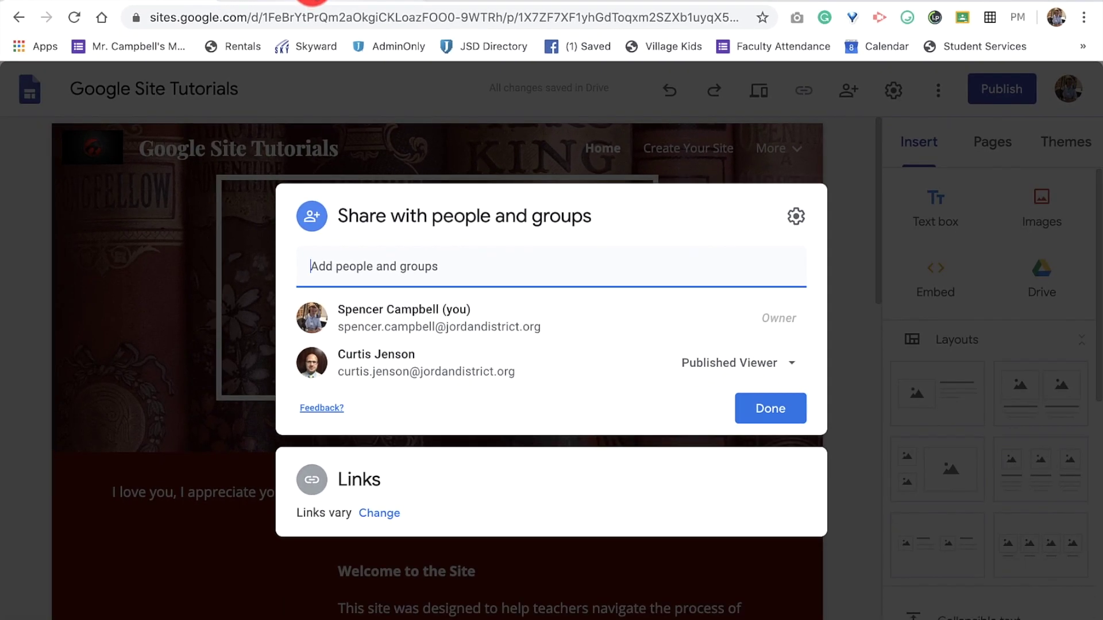
{"action": "left_click", "coordinate": [312, 0]}
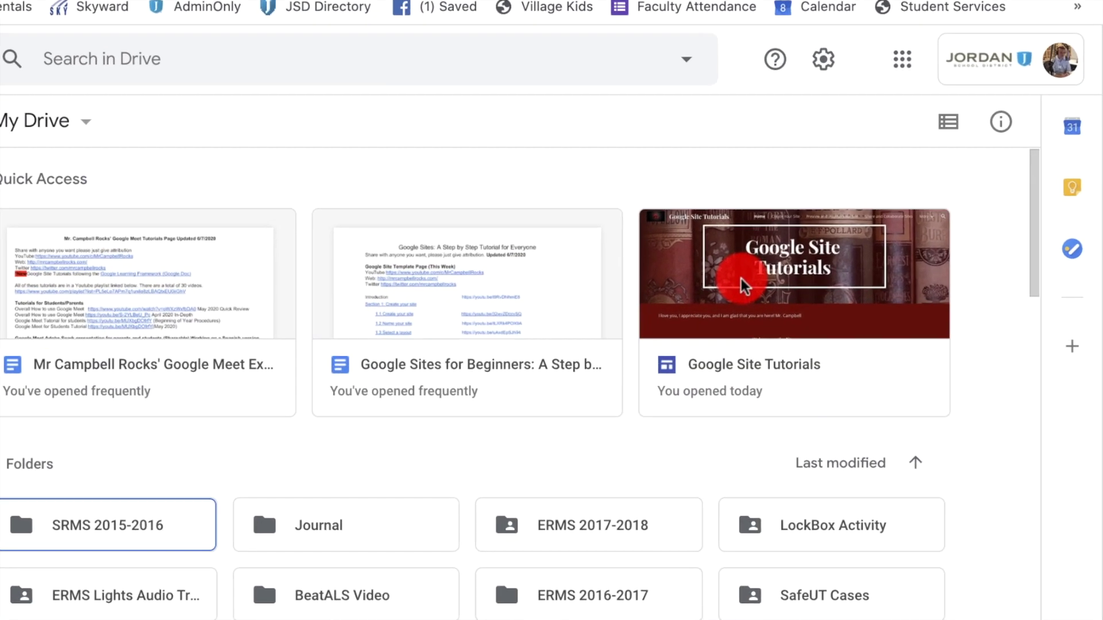
{"action": "right_click", "coordinate": [750, 278]}
{"action": "left_click", "coordinate": [828, 317]}
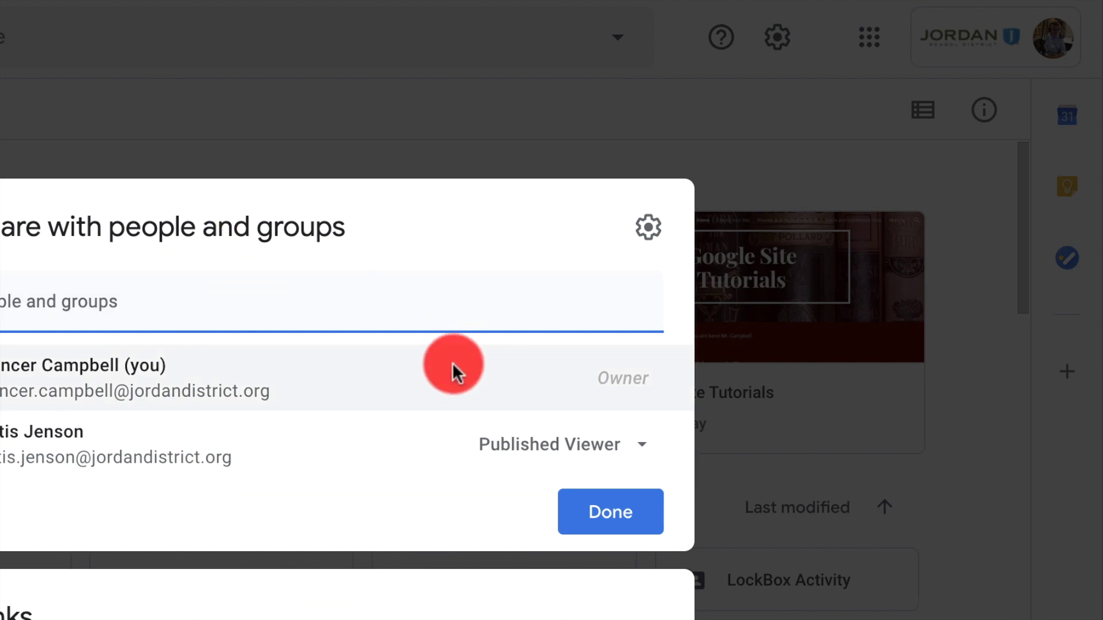
{"action": "mouse_move", "coordinate": [453, 370]}
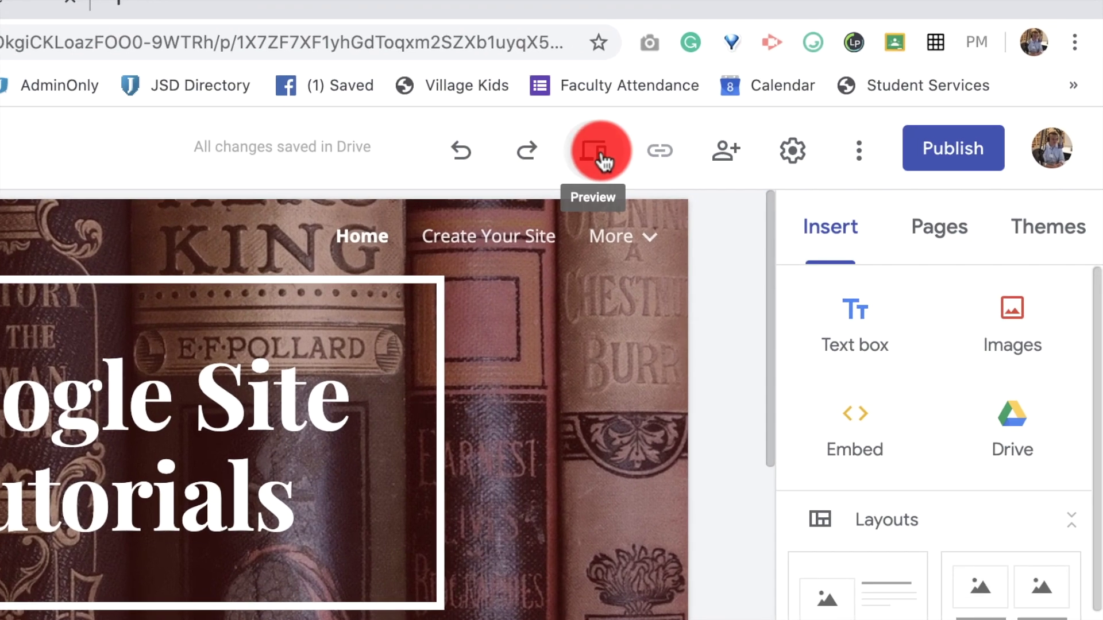
- Preview the site and look through the whole Home page in the large-screen view
{"action": "left_click", "coordinate": [597, 152]}
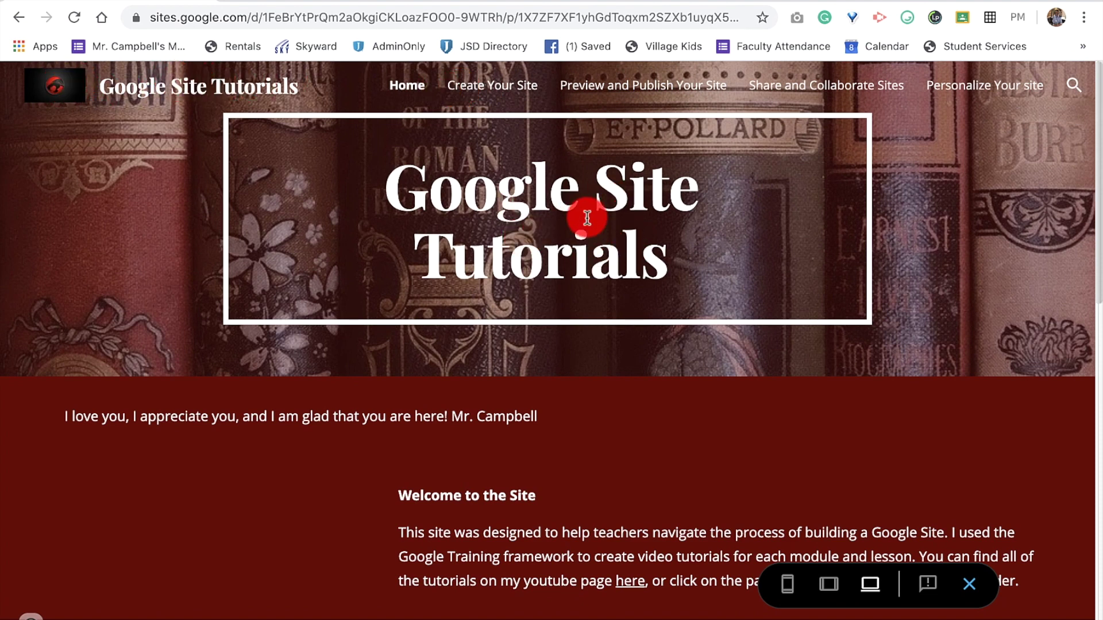
{"action": "scroll", "coordinate": [603, 224], "scroll_direction": "down", "scroll_amount": 3}
{"action": "scroll", "coordinate": [570, 312], "scroll_direction": "down", "scroll_amount": 10}
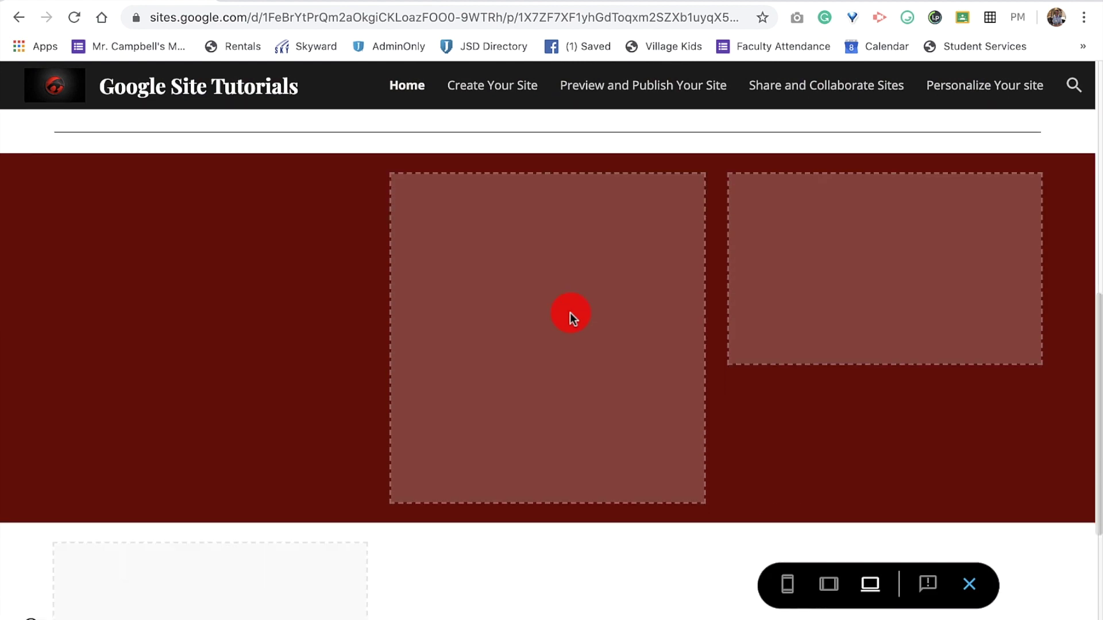
{"action": "scroll", "coordinate": [570, 313], "scroll_direction": "up", "scroll_amount": 5}
{"action": "scroll", "coordinate": [570, 313], "scroll_direction": "down", "scroll_amount": 5}
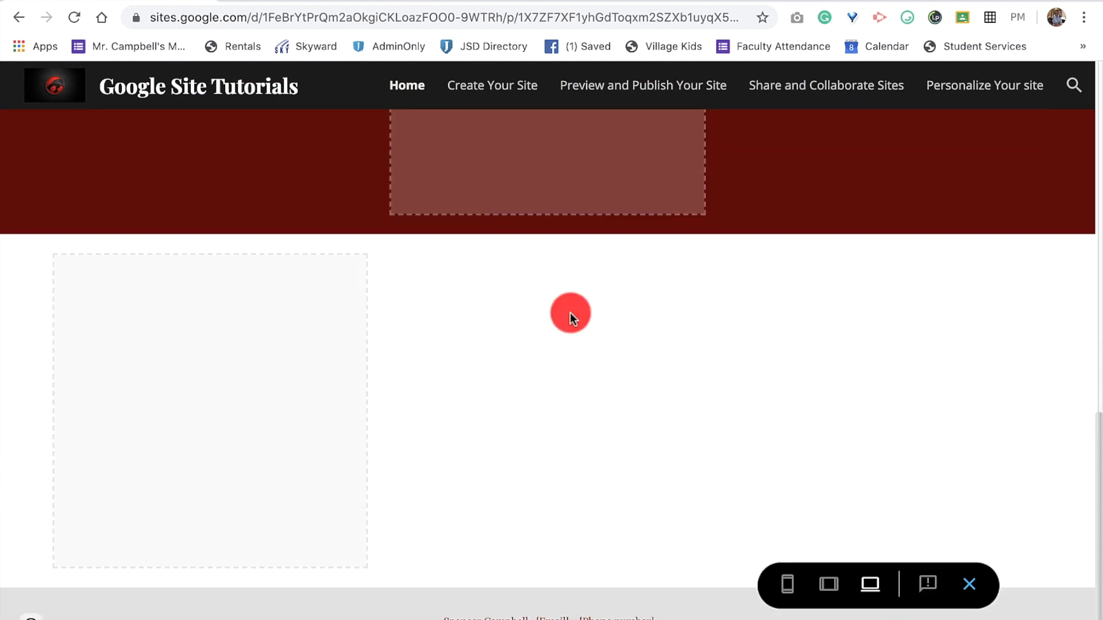
{"action": "scroll", "coordinate": [560, 609], "scroll_direction": "up", "scroll_amount": 10}
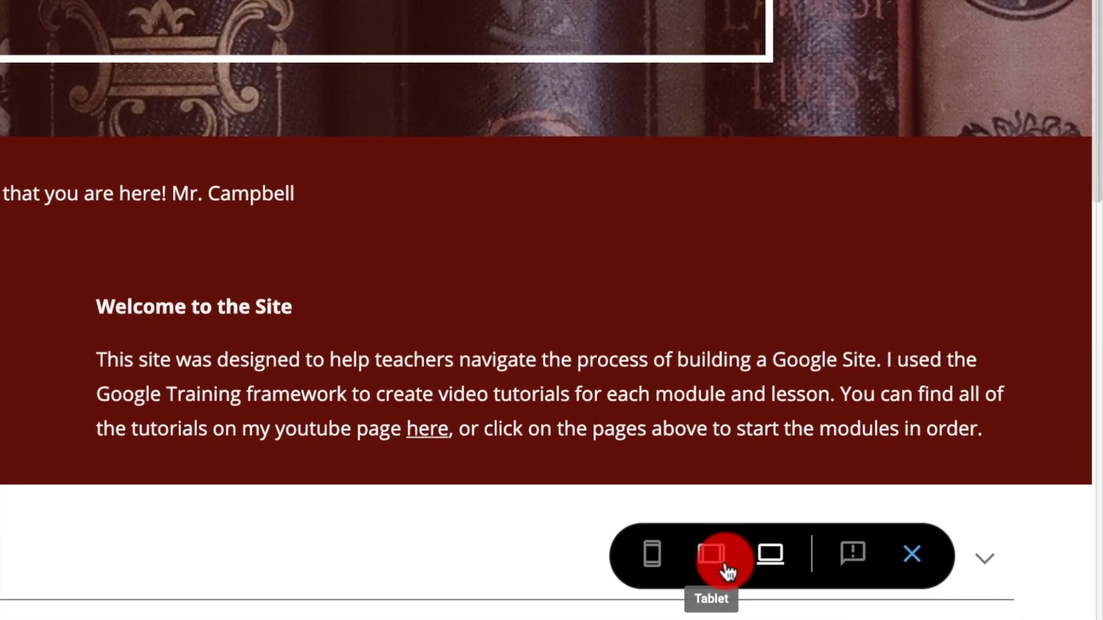
- Compare the Home page preview at tablet and phone sizes, ending back on the large-screen size
{"action": "left_click", "coordinate": [833, 595]}
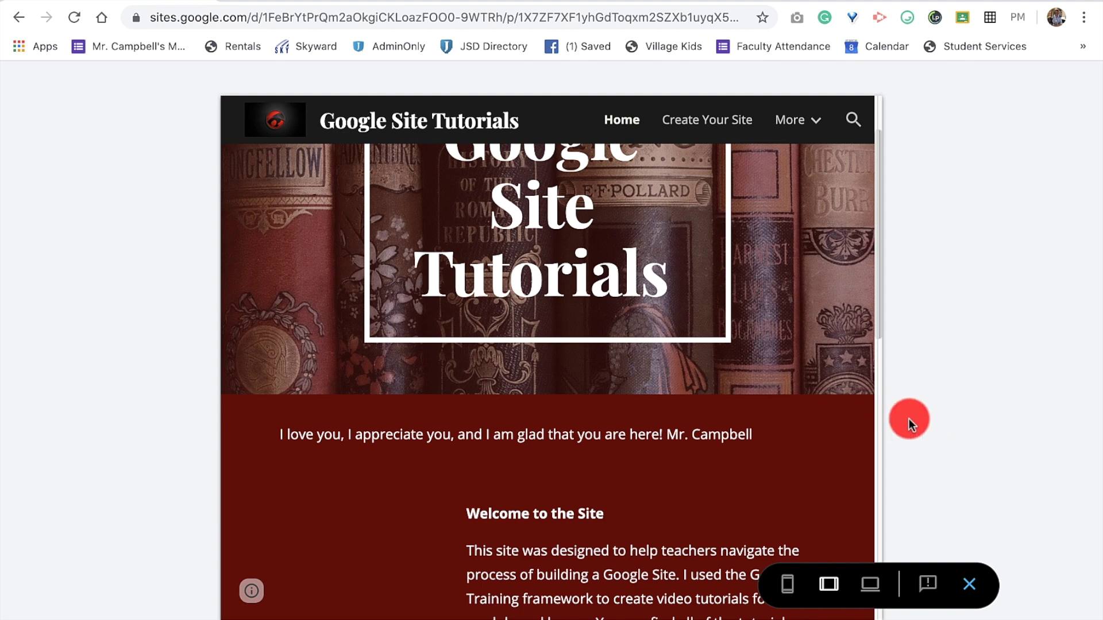
{"action": "left_click", "coordinate": [787, 585]}
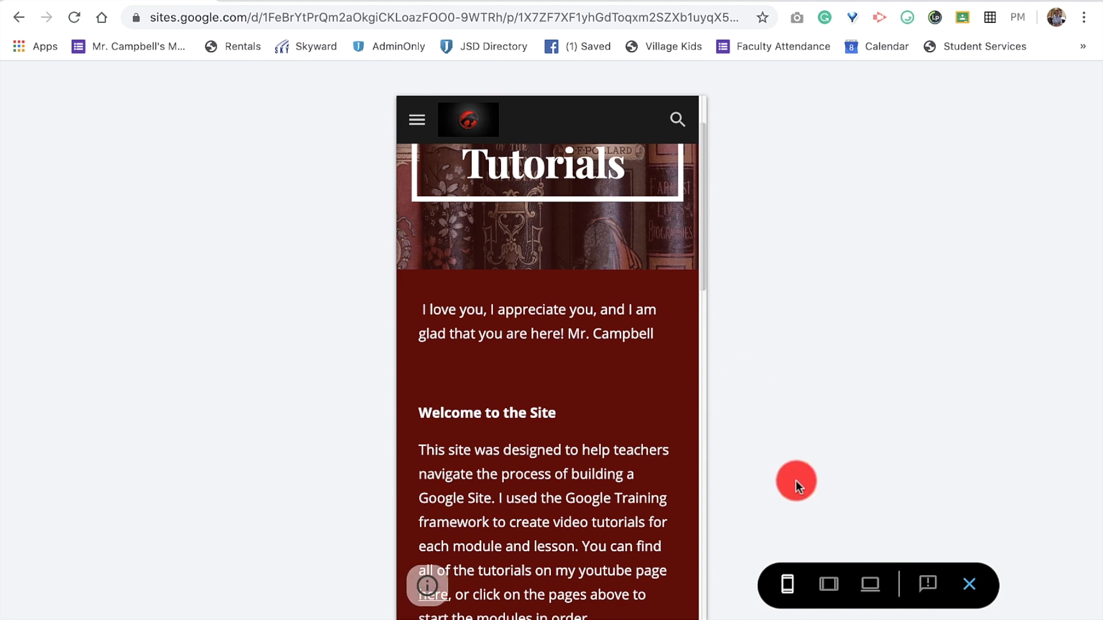
{"action": "left_click", "coordinate": [828, 584]}
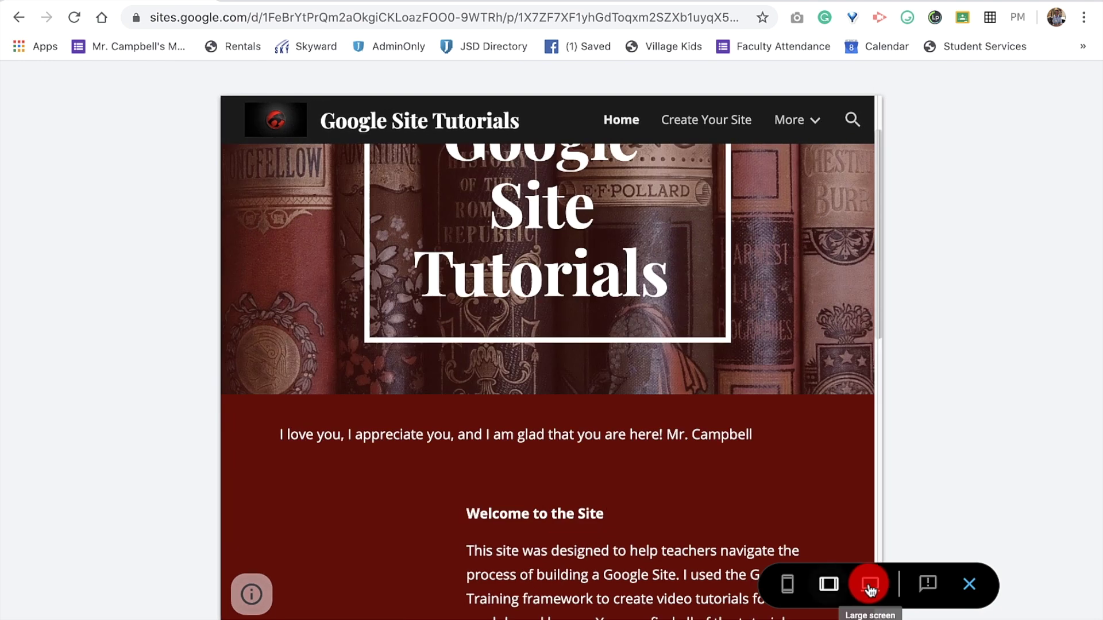
{"action": "left_click", "coordinate": [870, 585]}
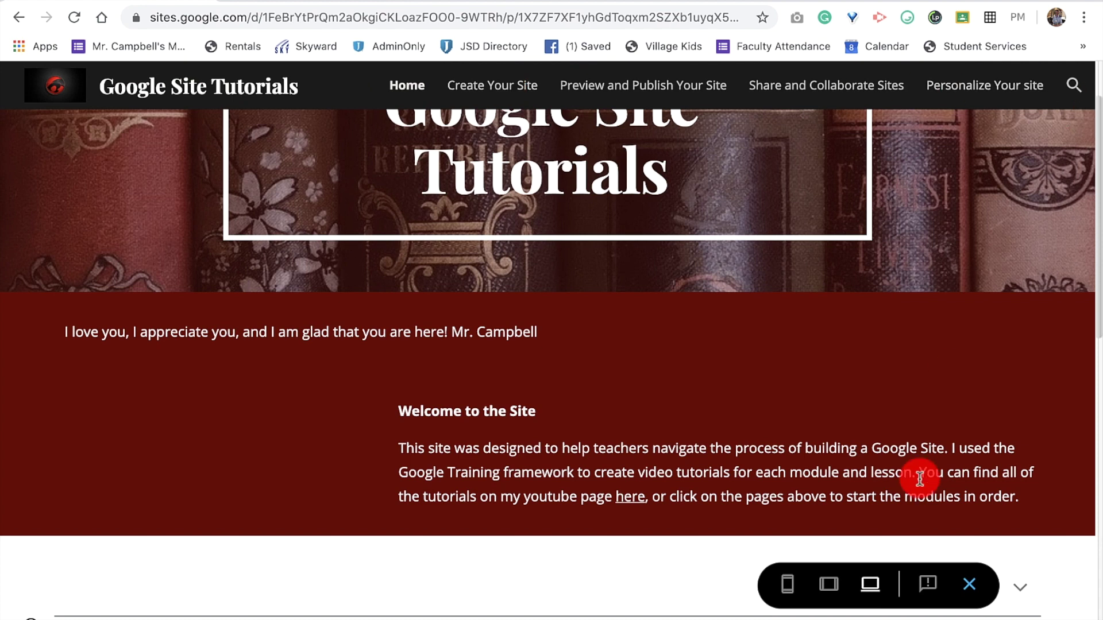
- Examine the site navigation in the tablet and phone previews, opening and closing the phone layout's page menu
{"action": "left_click", "coordinate": [829, 585]}
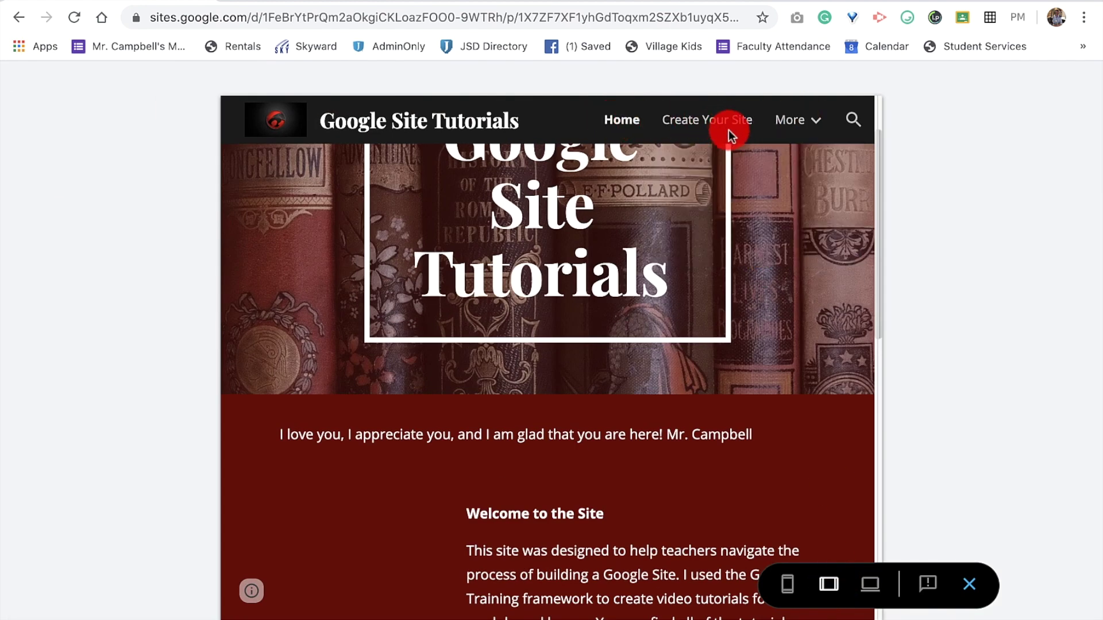
{"action": "mouse_move", "coordinate": [791, 123]}
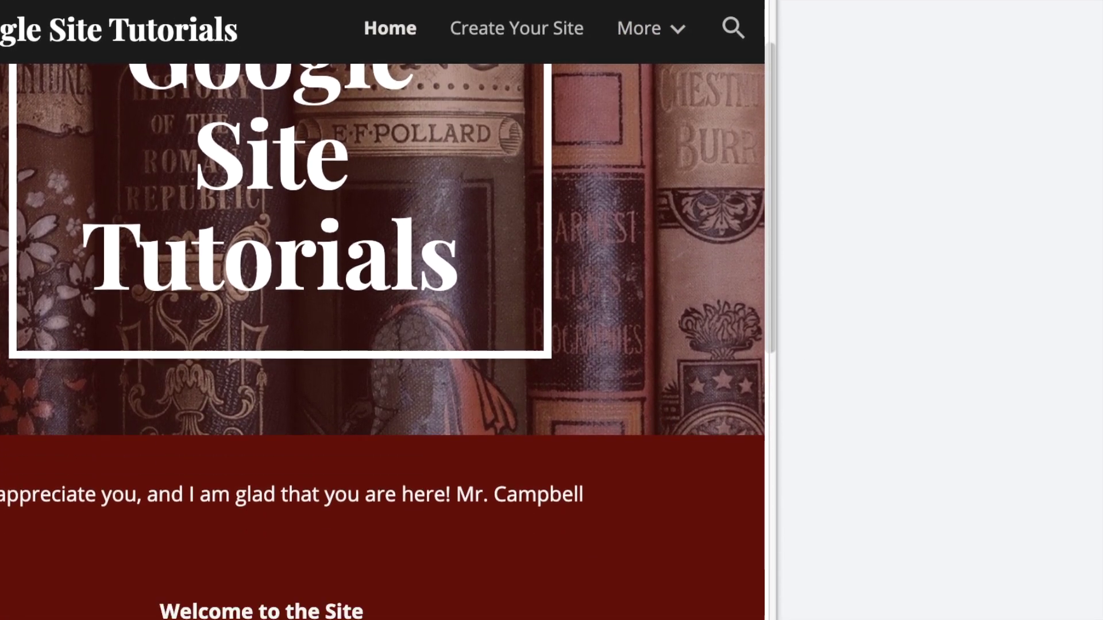
{"action": "left_click", "coordinate": [636, 550]}
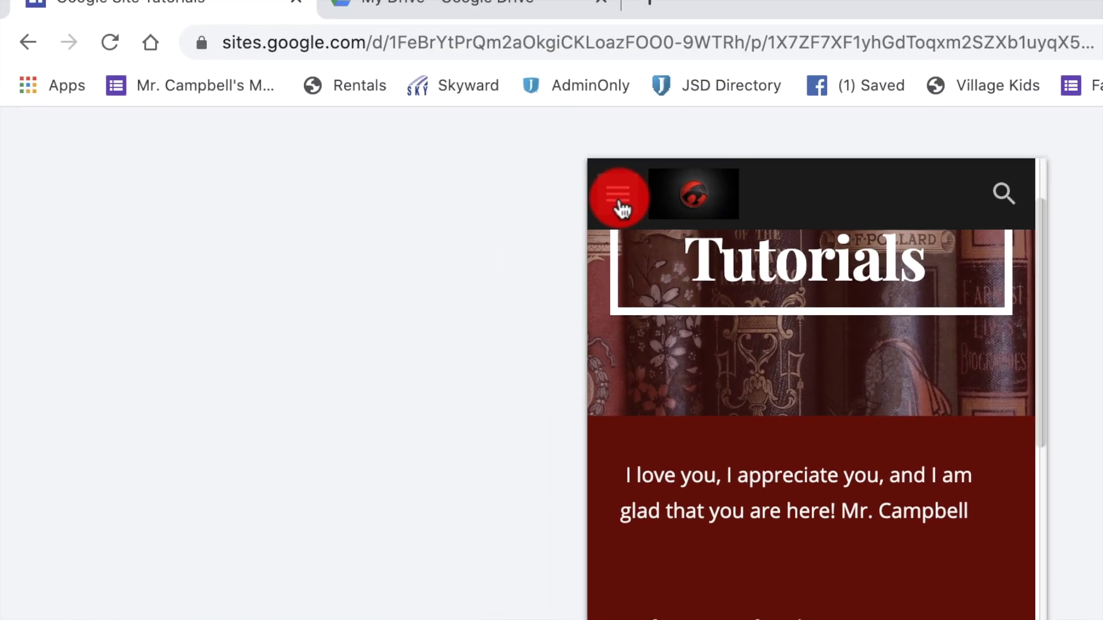
{"action": "left_click", "coordinate": [621, 208]}
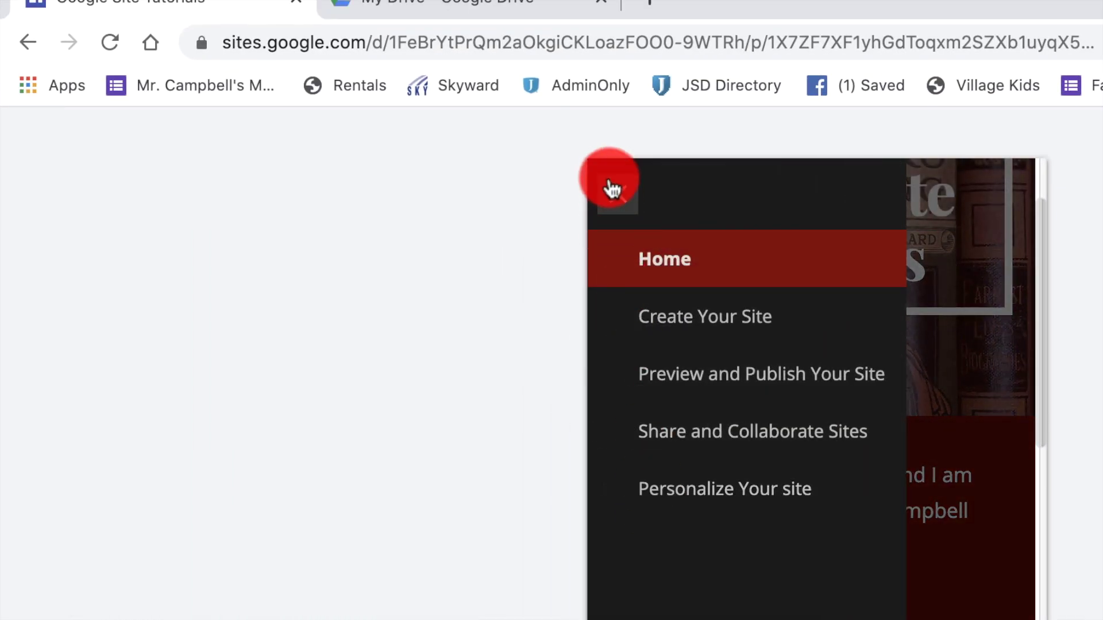
{"action": "left_click", "coordinate": [610, 189]}
{"action": "left_click", "coordinate": [611, 197]}
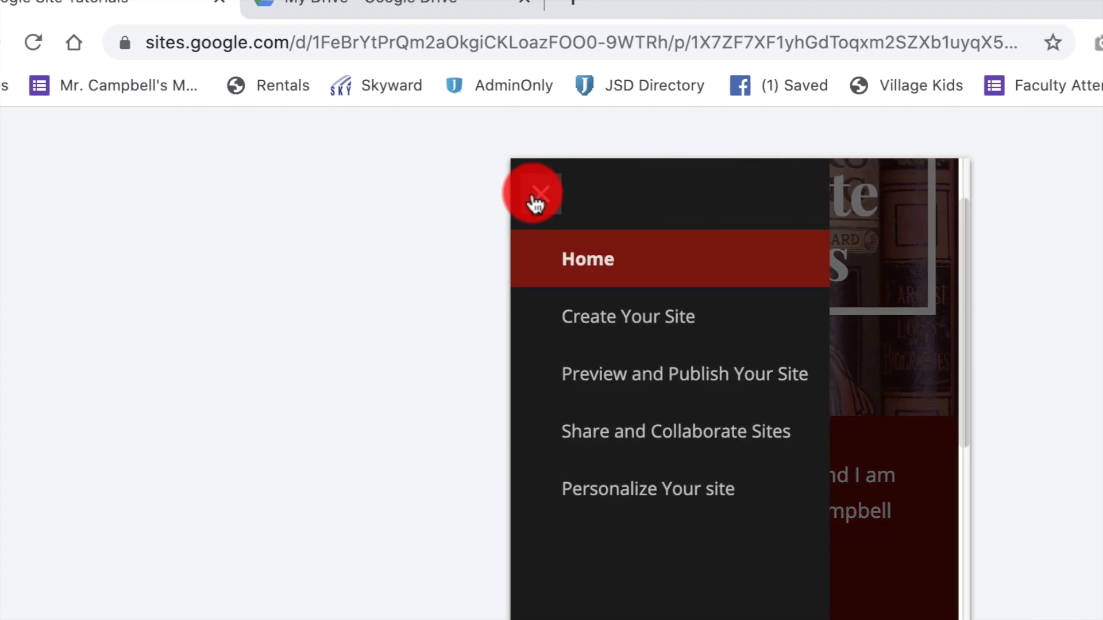
{"action": "left_click", "coordinate": [535, 198]}
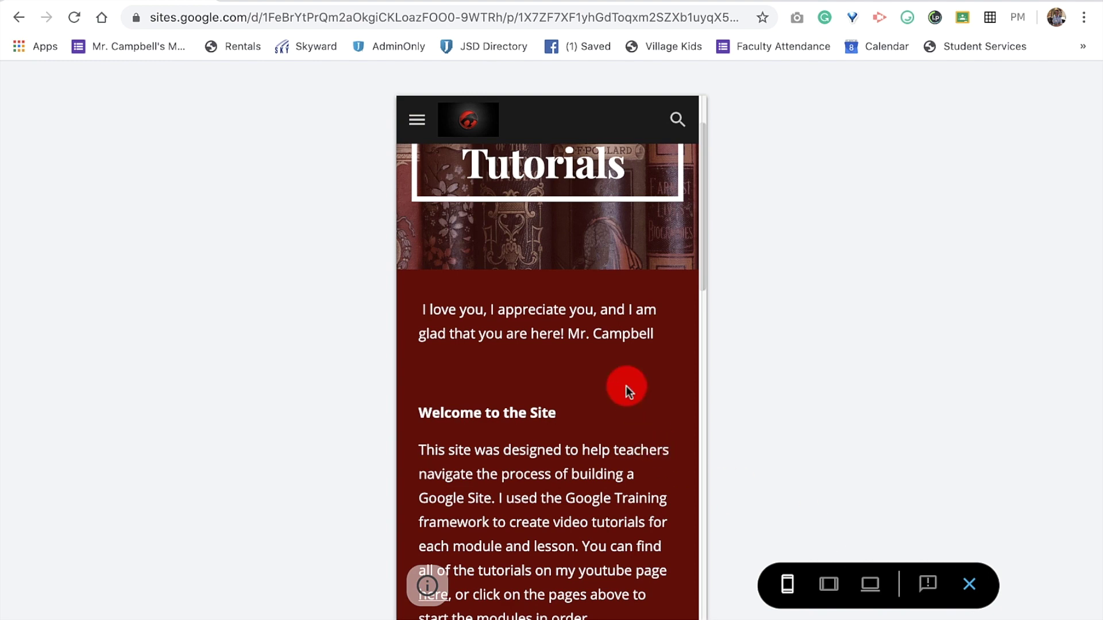
- Look through the rest of the Home page in the phone preview and exit the preview
{"action": "scroll", "coordinate": [555, 363], "scroll_direction": "down", "scroll_amount": 10}
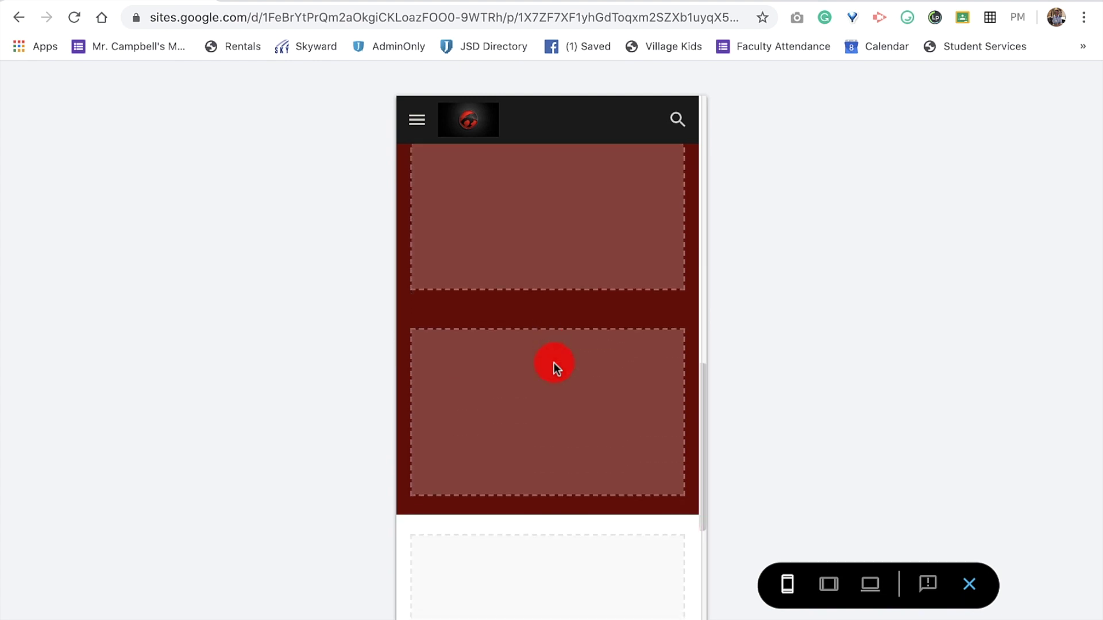
{"action": "scroll", "coordinate": [554, 363], "scroll_direction": "down", "scroll_amount": 5}
{"action": "scroll", "coordinate": [553, 363], "scroll_direction": "up", "scroll_amount": 5}
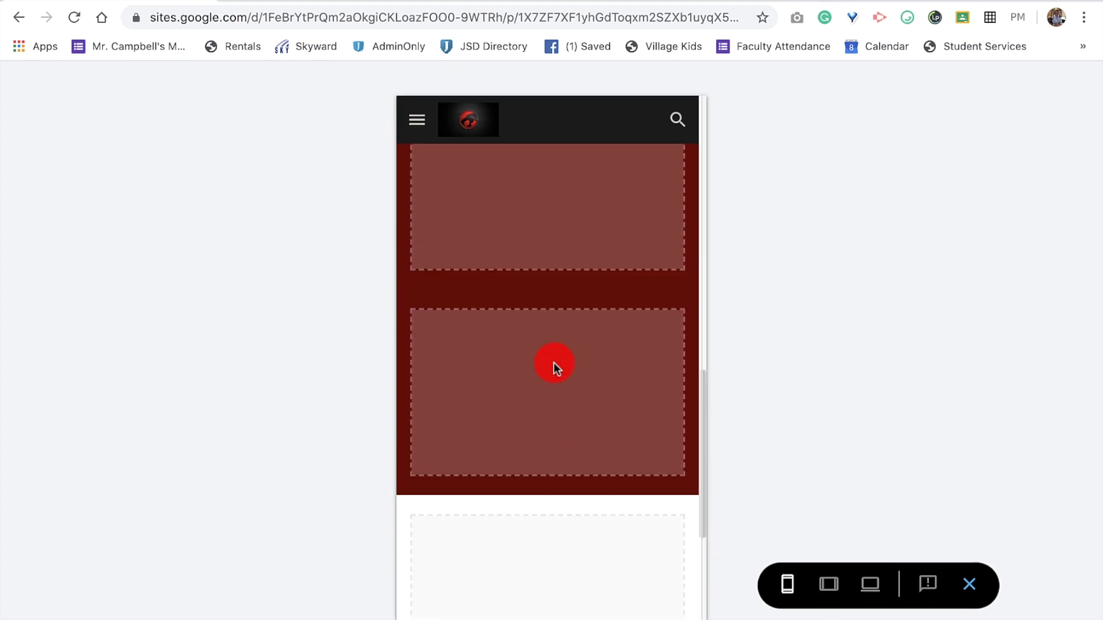
{"action": "scroll", "coordinate": [554, 363], "scroll_direction": "up", "scroll_amount": 10}
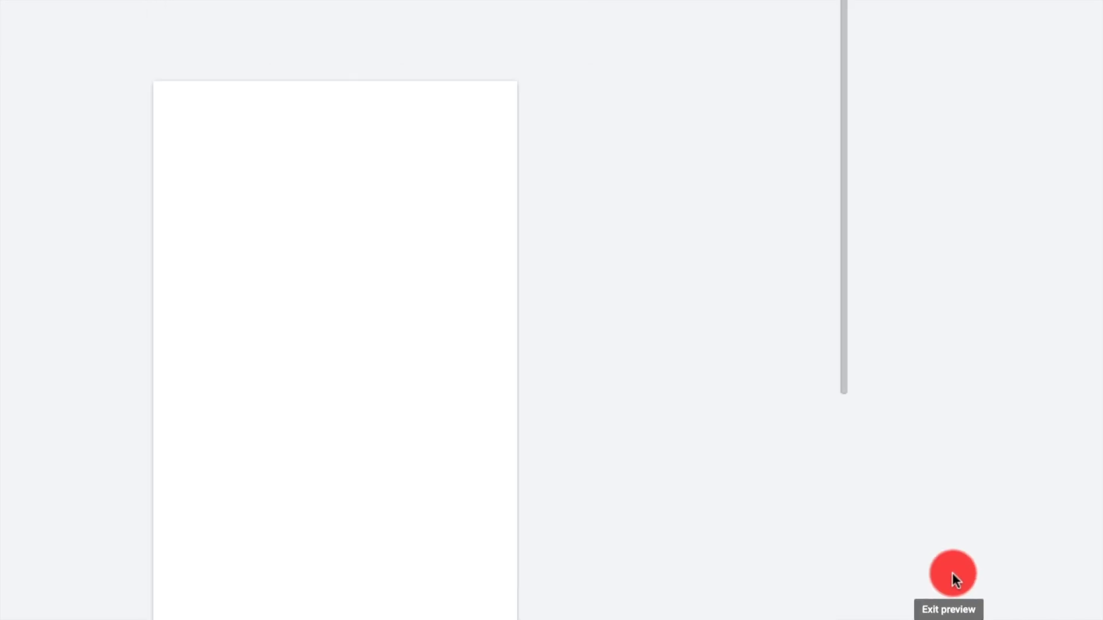
{"action": "left_click", "coordinate": [912, 555]}
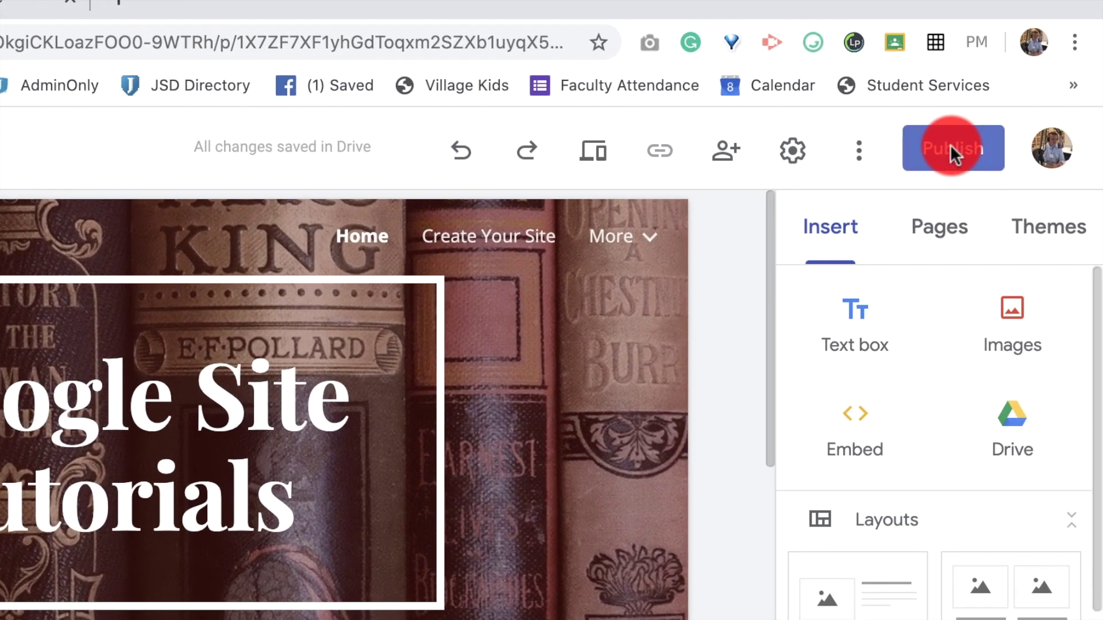
- Start publishing the site, using the owner's title and surname followed by "rocks" as the web address
{"action": "left_click", "coordinate": [950, 148]}
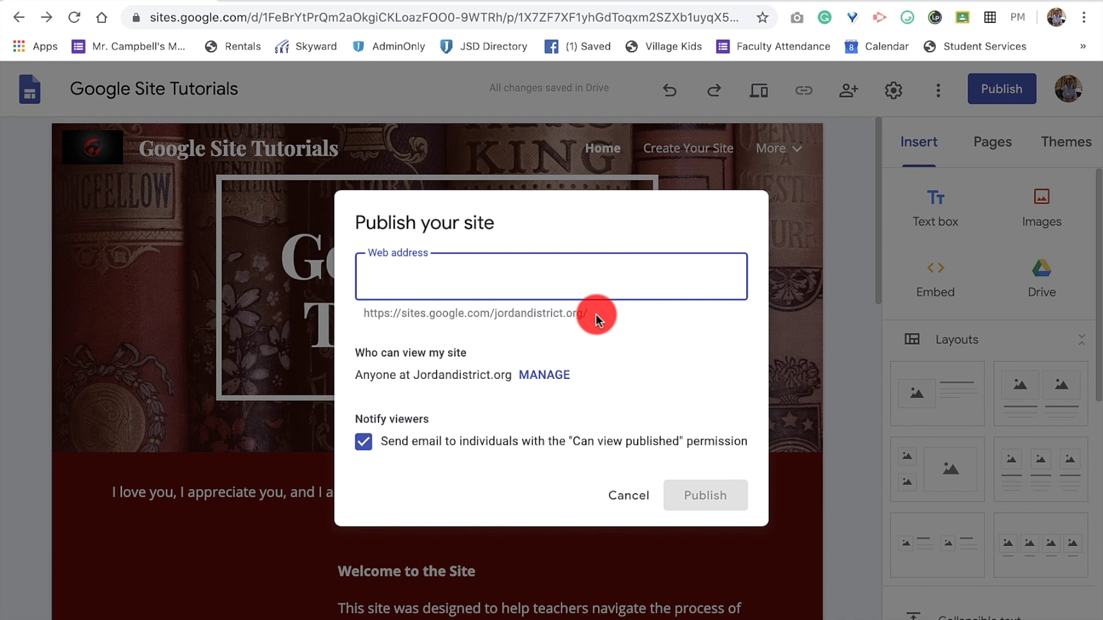
{"action": "type", "text": "mr"}
{"action": "key", "text": "BackSpace"}
{"action": "key", "text": "BackSpace"}
{"action": "type", "text": "mr"}
{"action": "key", "text": "BackSpace"}
{"action": "key", "text": "BackSpace"}
{"action": "type", "text": "mrcampbellto"}
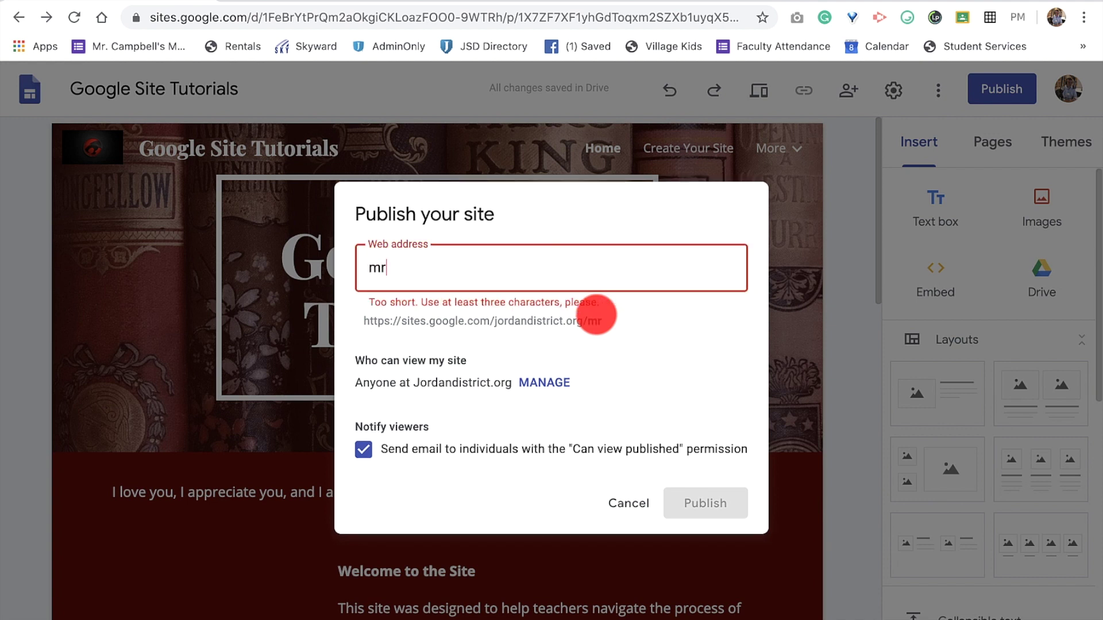
{"action": "type", "text": "ck"}
{"action": "key", "text": "BackSpace"}
{"action": "key", "text": "BackSpace"}
{"action": "key", "text": "BackSpace"}
{"action": "key", "text": "BackSpace"}
{"action": "type", "text": "rocks"}
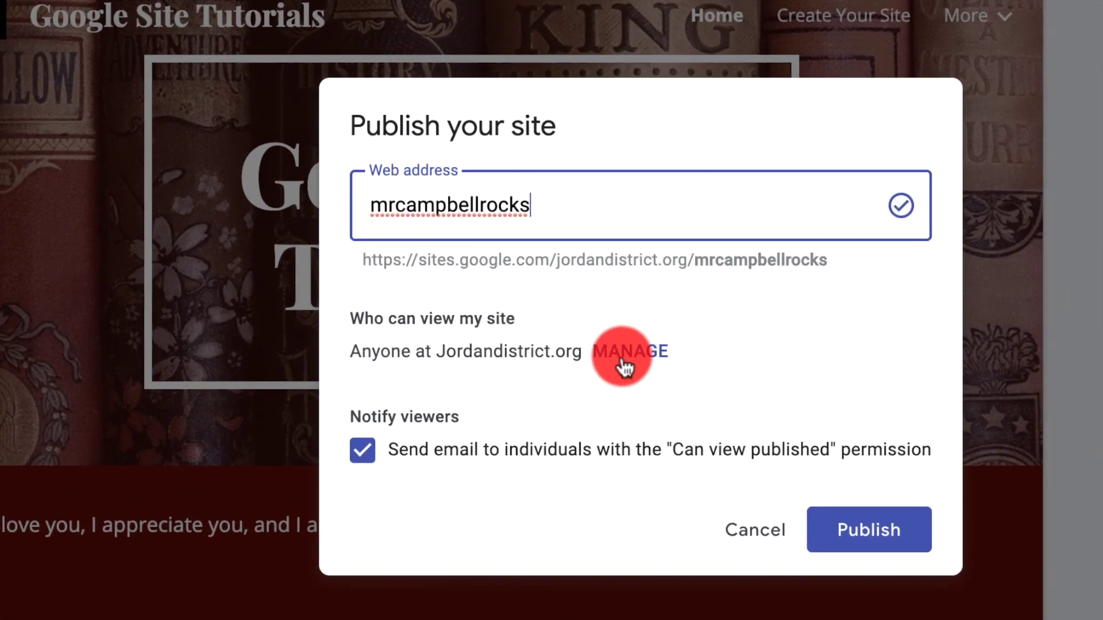
- Change the published site's viewing access to Public, leaving the draft Restricted, and return to the publishing options
{"action": "left_click", "coordinate": [547, 374]}
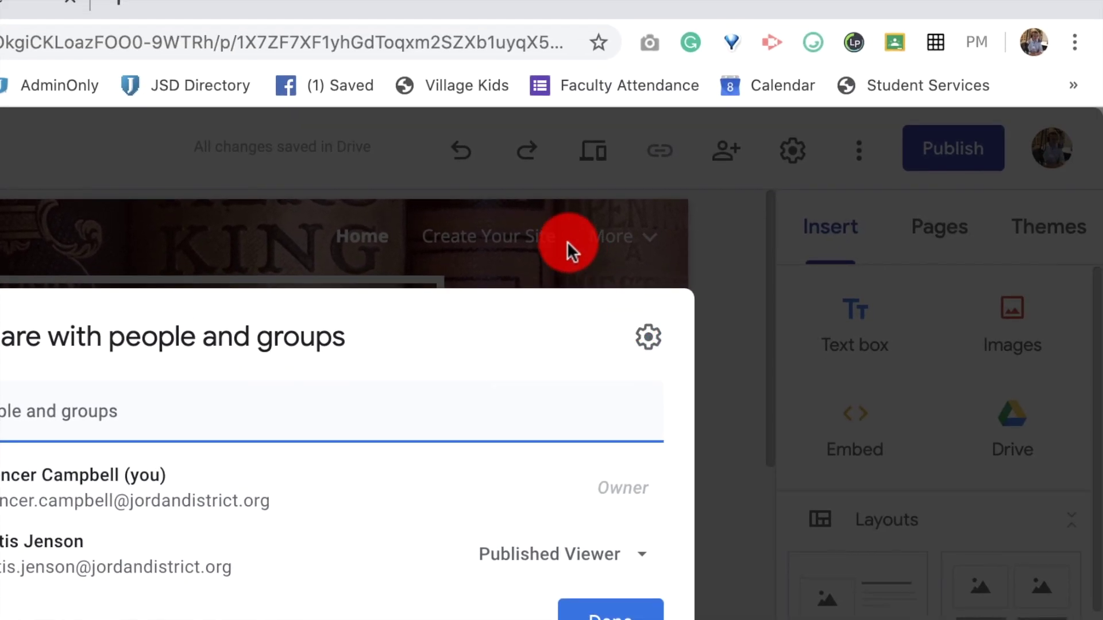
{"action": "left_click", "coordinate": [889, 36]}
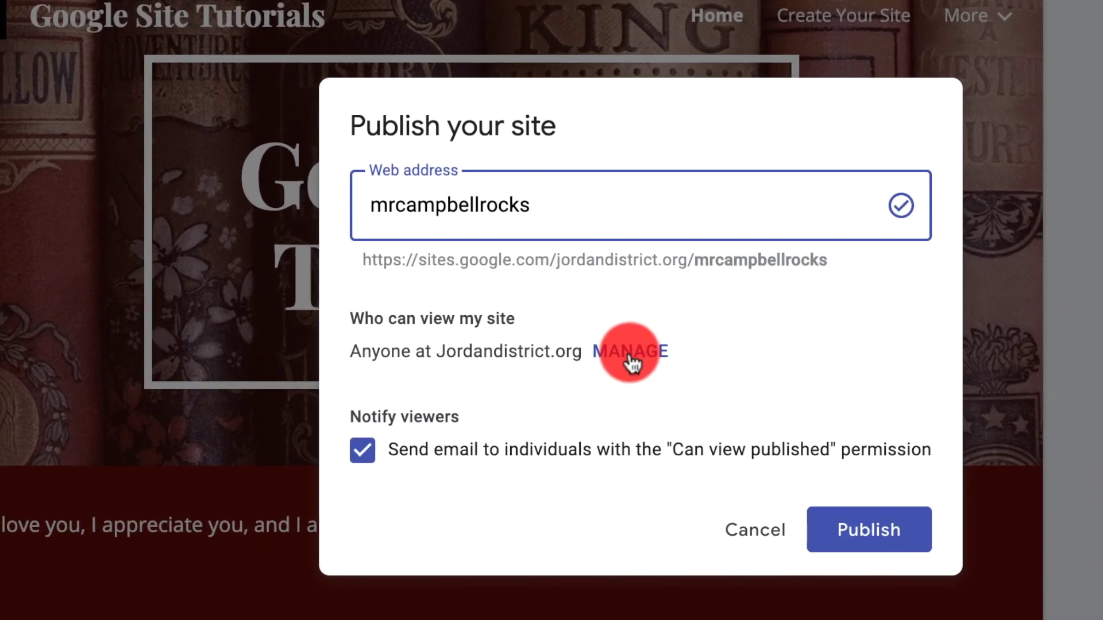
{"action": "left_click", "coordinate": [630, 352]}
{"action": "mouse_move", "coordinate": [629, 351]}
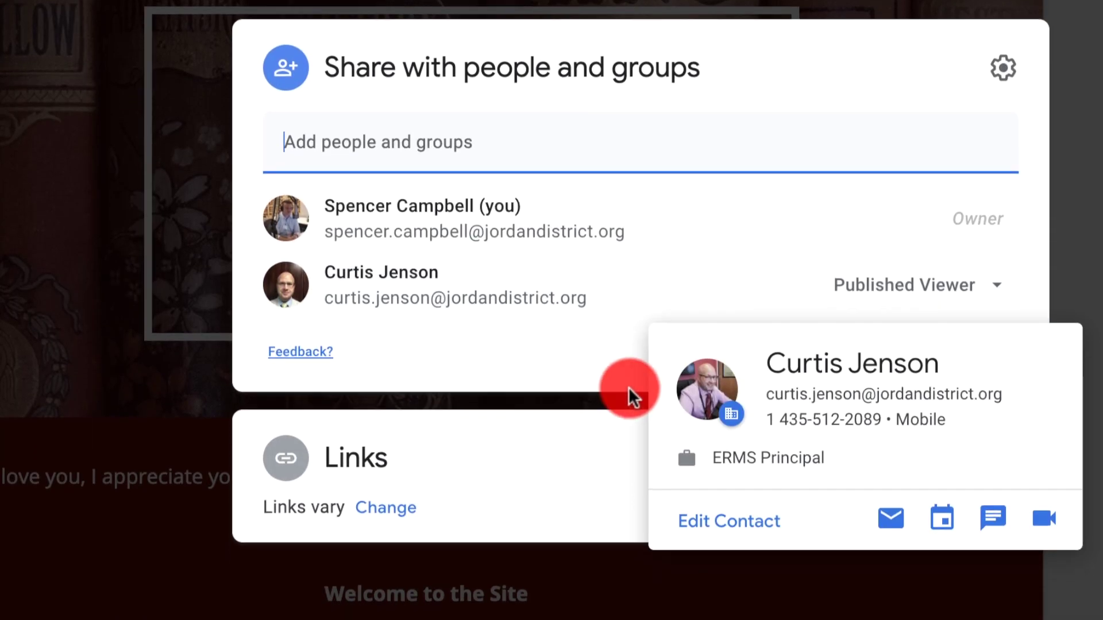
{"action": "left_click", "coordinate": [469, 467]}
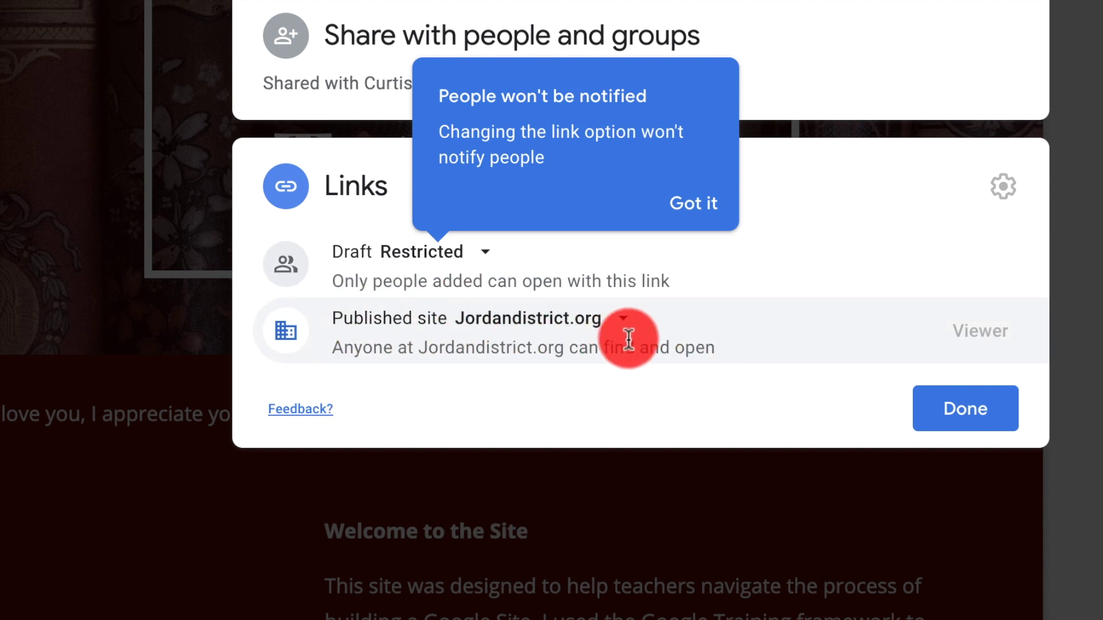
{"action": "left_click", "coordinate": [623, 323]}
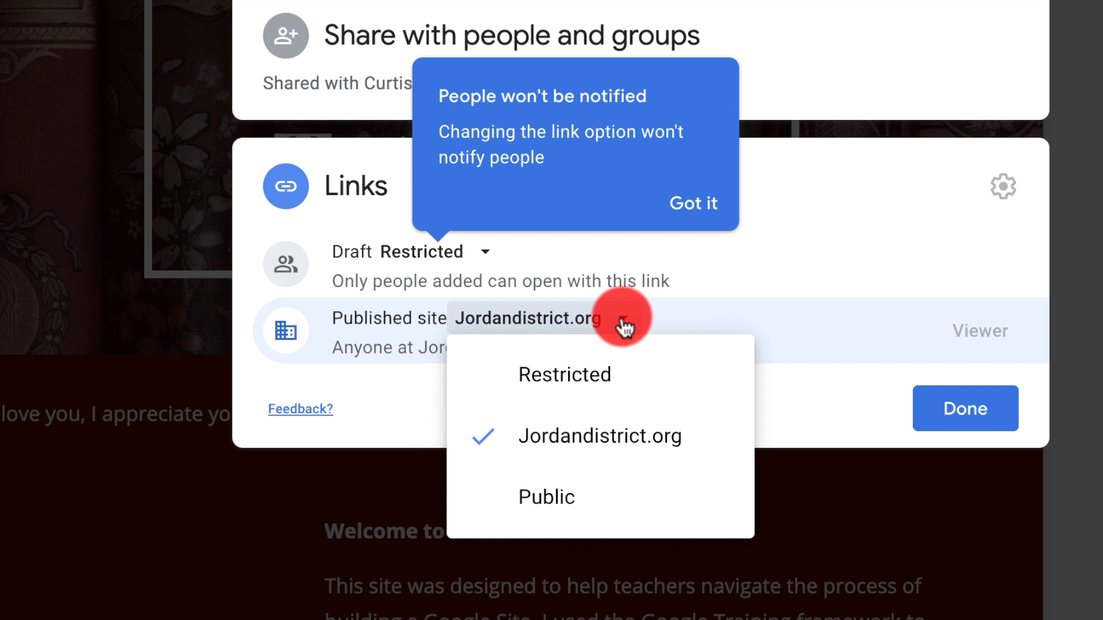
{"action": "left_click", "coordinate": [535, 504]}
{"action": "left_click", "coordinate": [305, 322]}
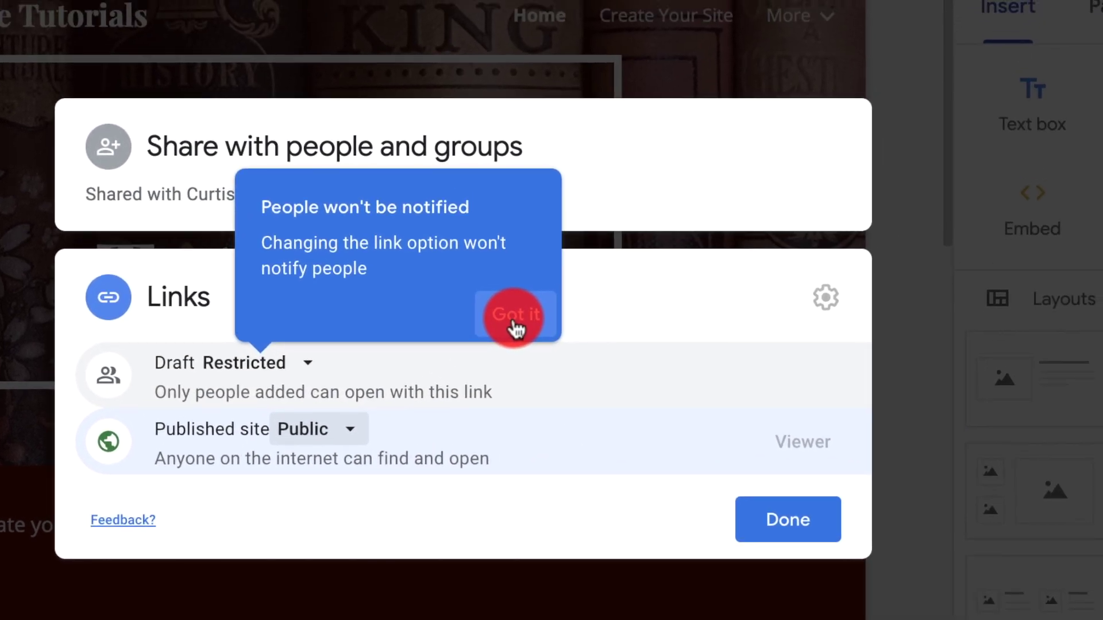
{"action": "left_click", "coordinate": [690, 204]}
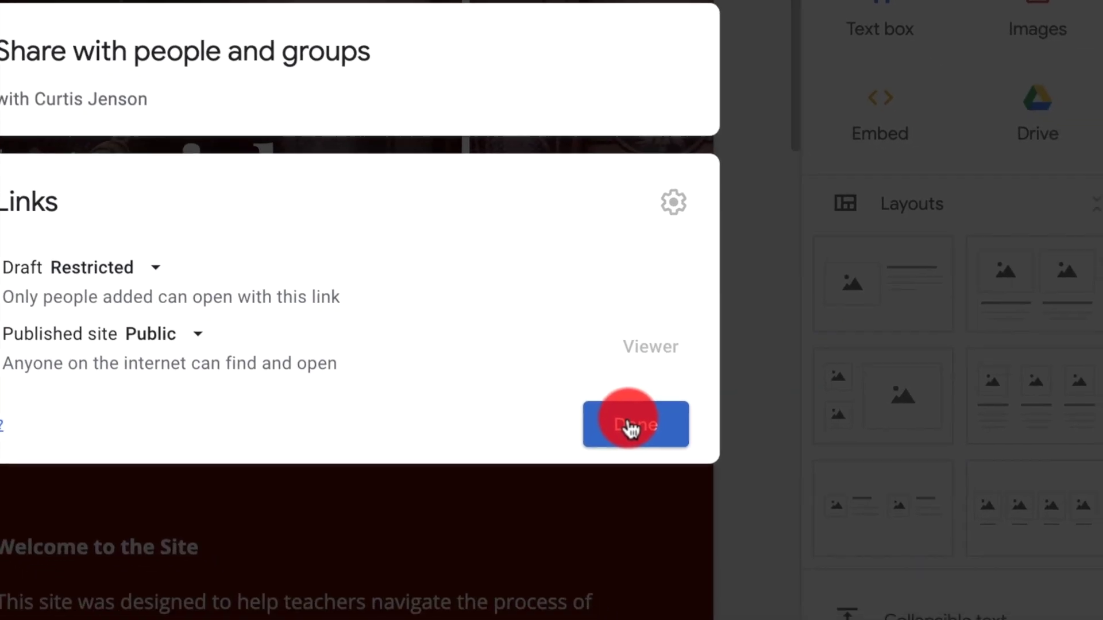
{"action": "left_click", "coordinate": [630, 428]}
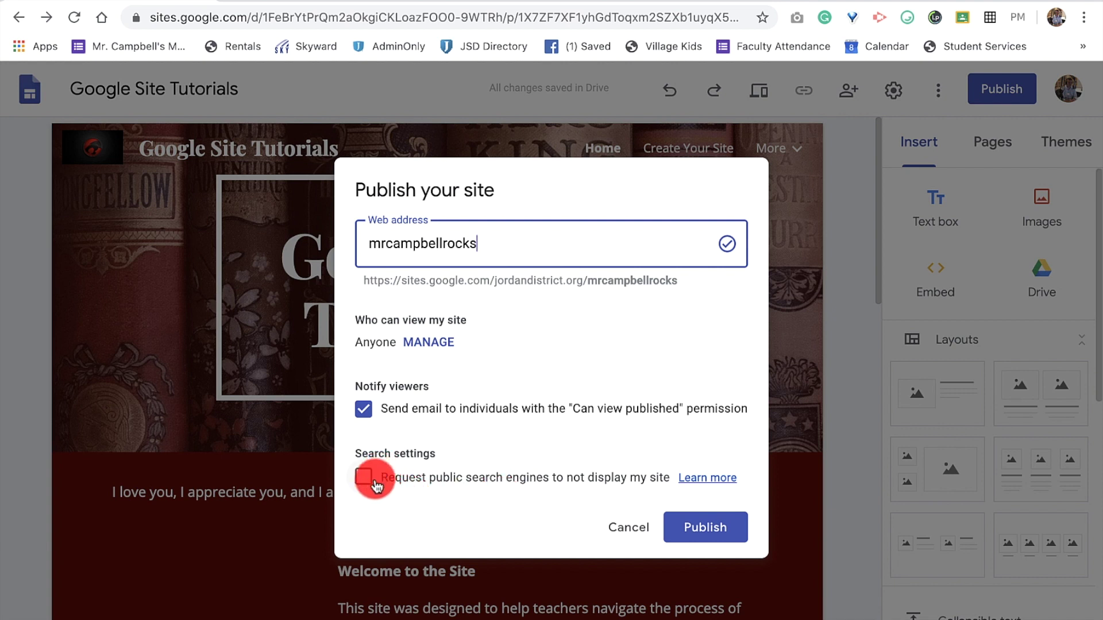
- Consult the help article on publishing and sharing, return to the publishing options and publish the site
{"action": "left_click", "coordinate": [699, 475]}
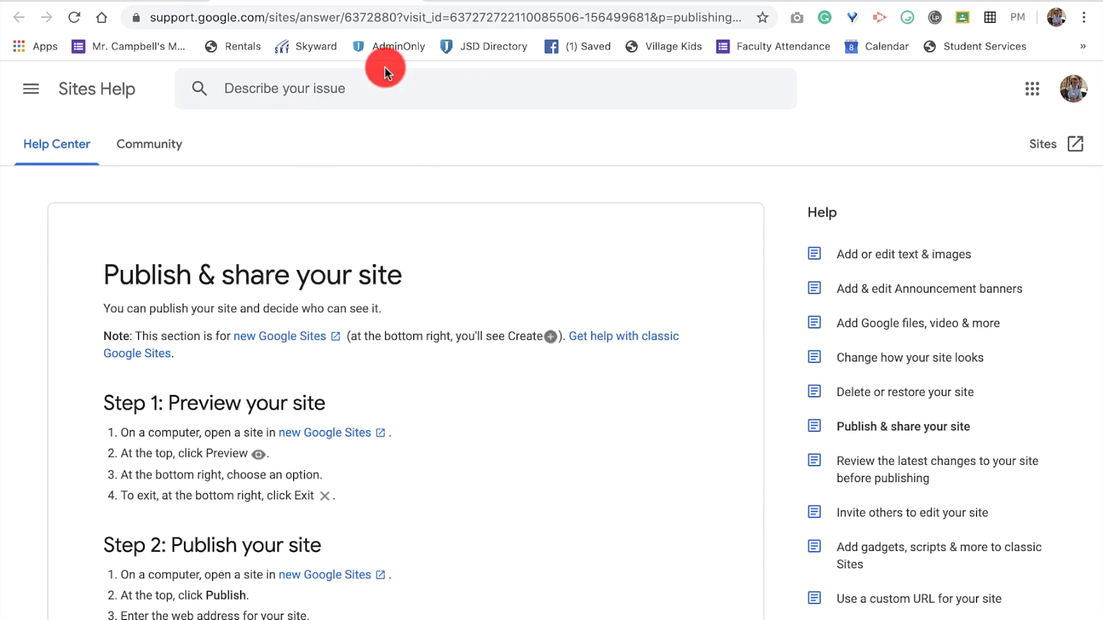
{"action": "left_click", "coordinate": [404, 0]}
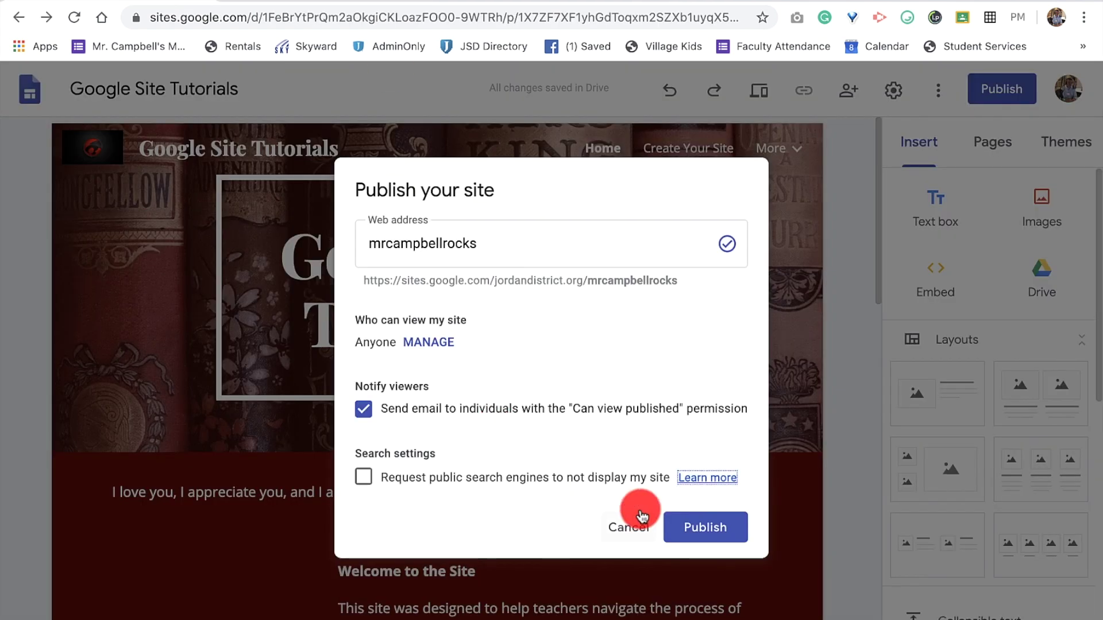
{"action": "left_click", "coordinate": [707, 530]}
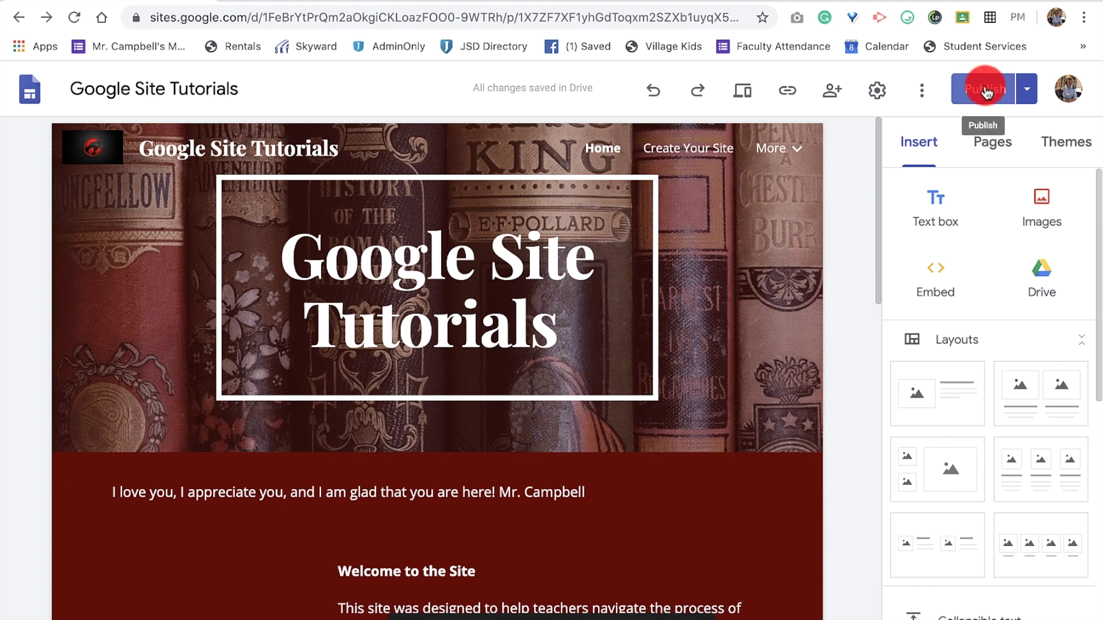
- View the published site's Home page and highlight its web address
{"action": "left_click", "coordinate": [1027, 90]}
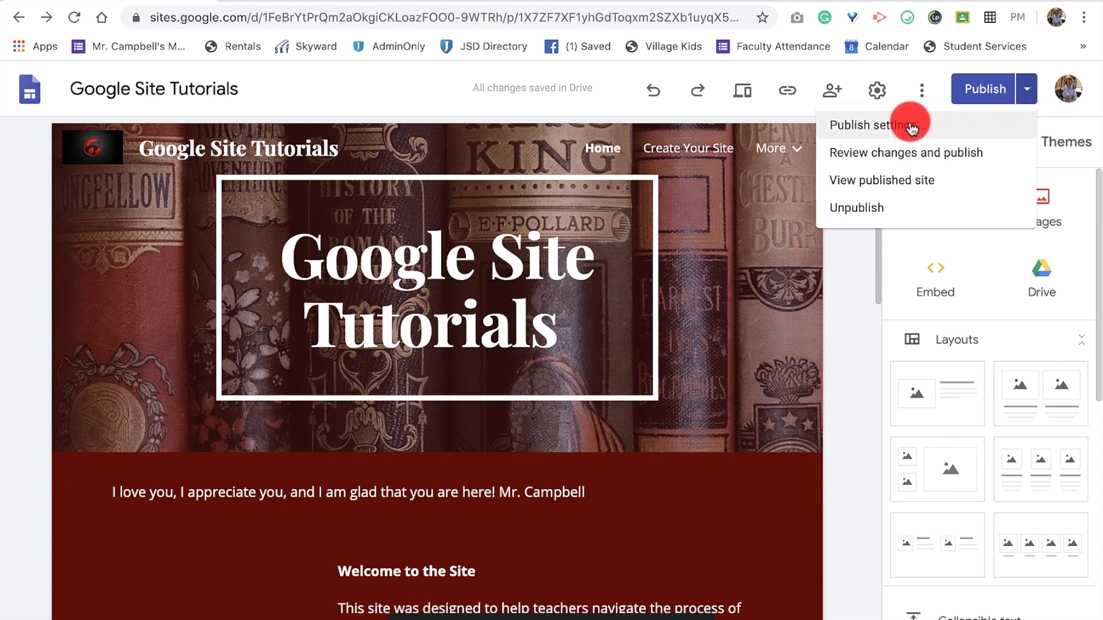
{"action": "left_click", "coordinate": [865, 186]}
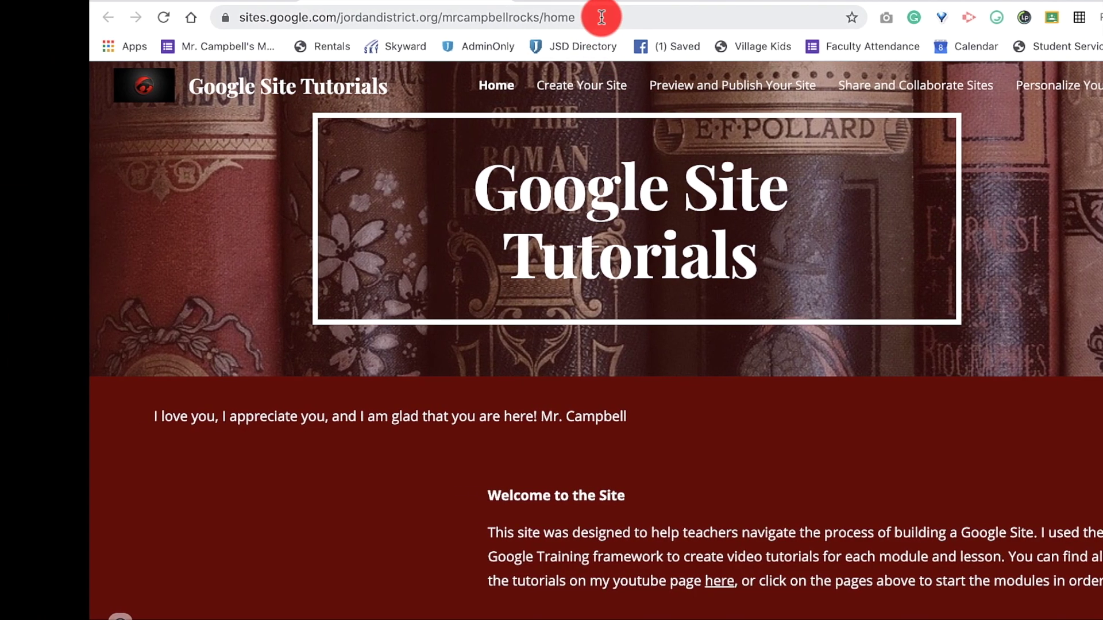
{"action": "left_click", "coordinate": [512, 17]}
{"action": "left_click_drag", "start_coordinate": [601, 17], "coordinate": [237, 19]}
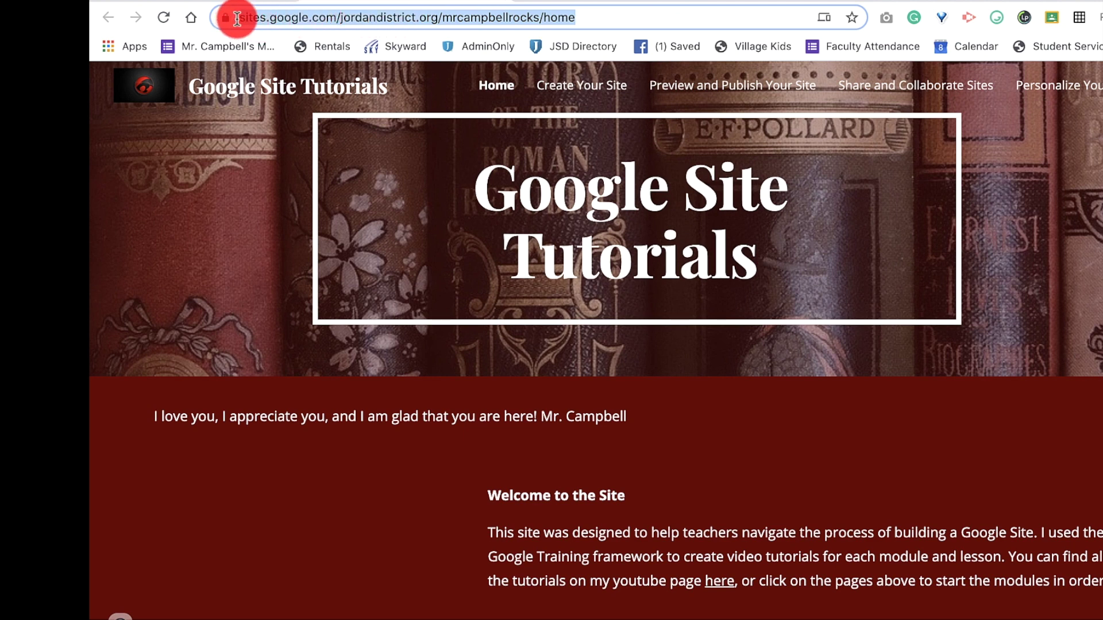
{"action": "left_click_drag", "start_coordinate": [237, 19], "coordinate": [559, 19]}
- Look through the published Create Your Site page and return to the site editor
{"action": "left_click", "coordinate": [590, 86]}
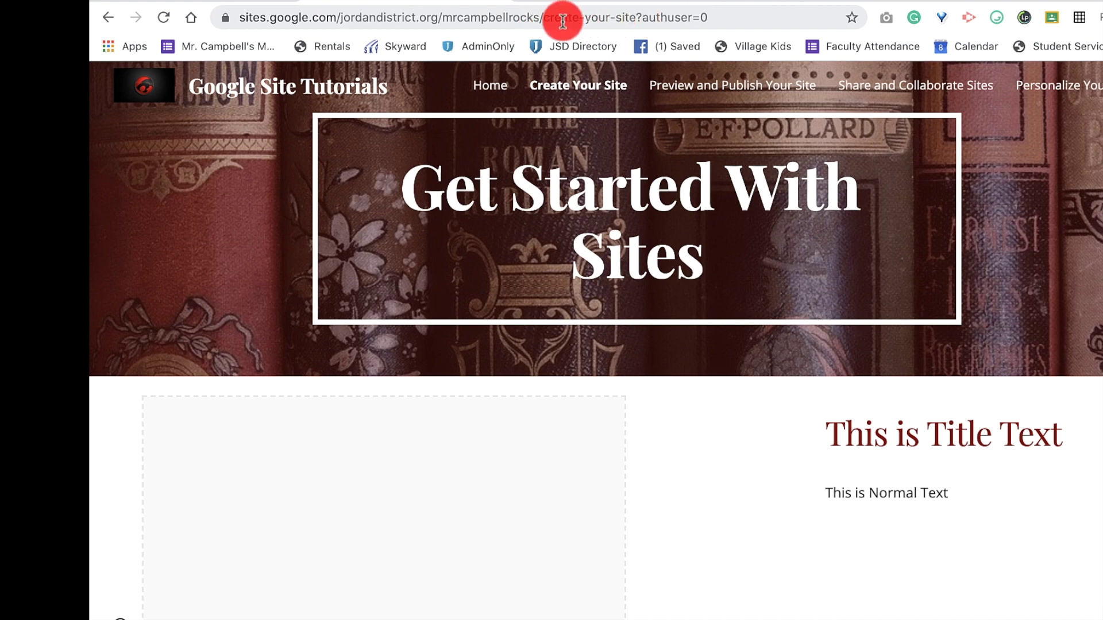
{"action": "scroll", "coordinate": [778, 451], "scroll_direction": "down", "scroll_amount": 3}
{"action": "scroll", "coordinate": [778, 451], "scroll_direction": "up", "scroll_amount": 3}
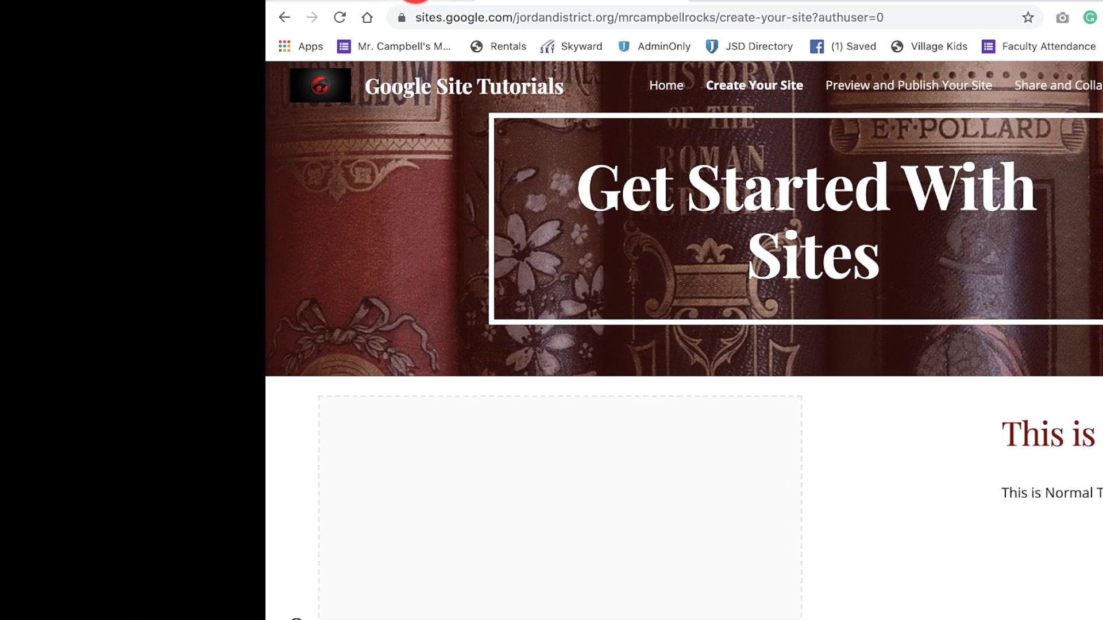
{"action": "left_click", "coordinate": [317, 1]}
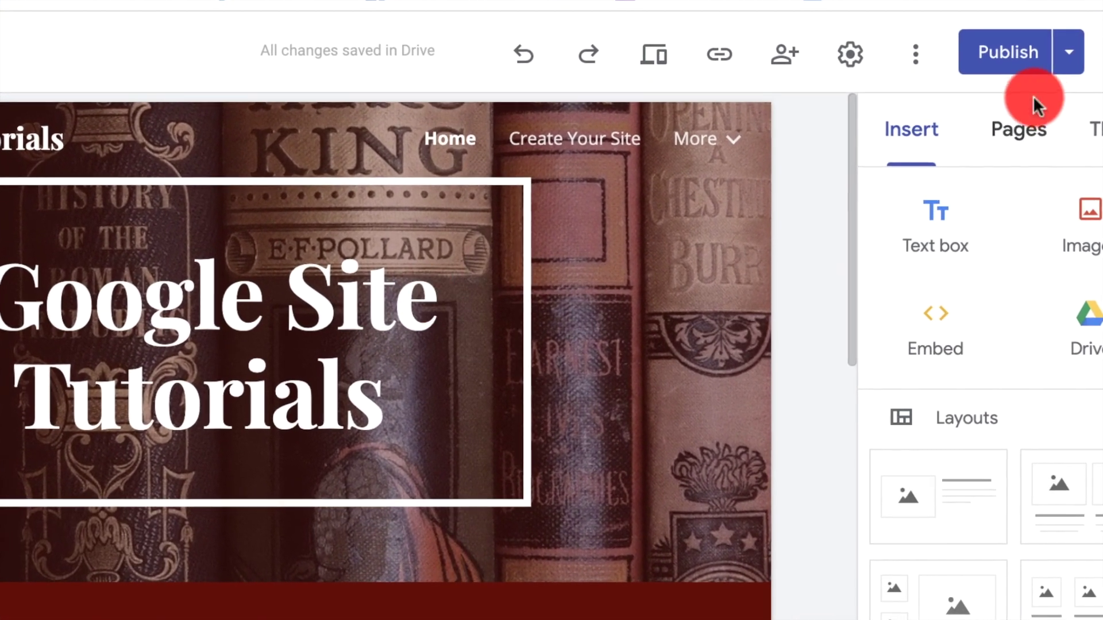
- Examine the publishing options available for the live site, including the publish settings and Unpublish
{"action": "left_click", "coordinate": [1075, 49]}
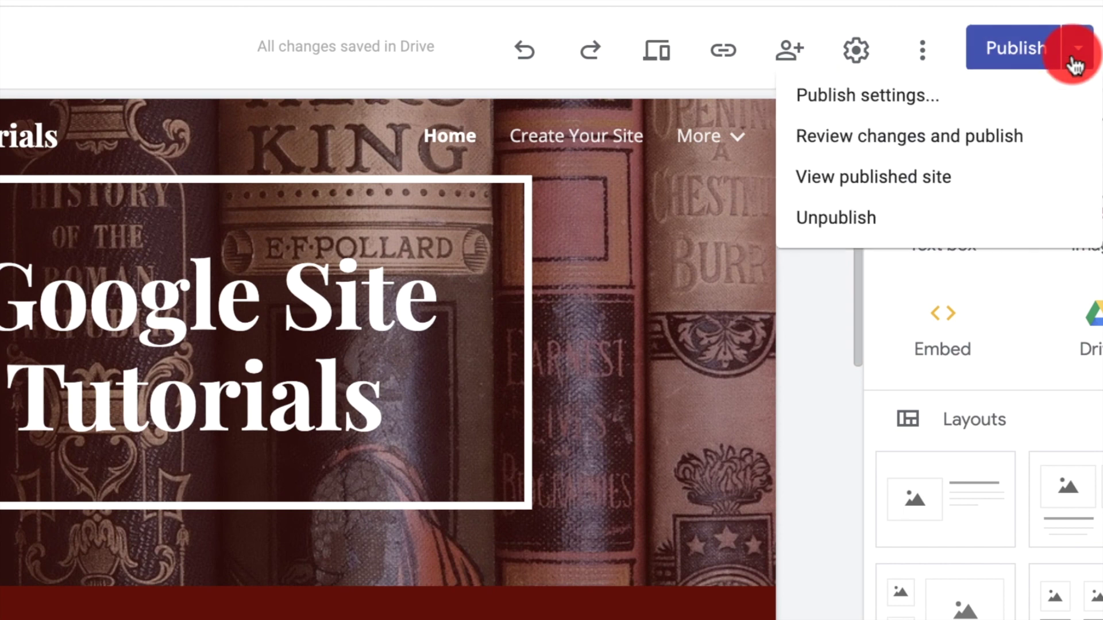
{"action": "left_click", "coordinate": [883, 112]}
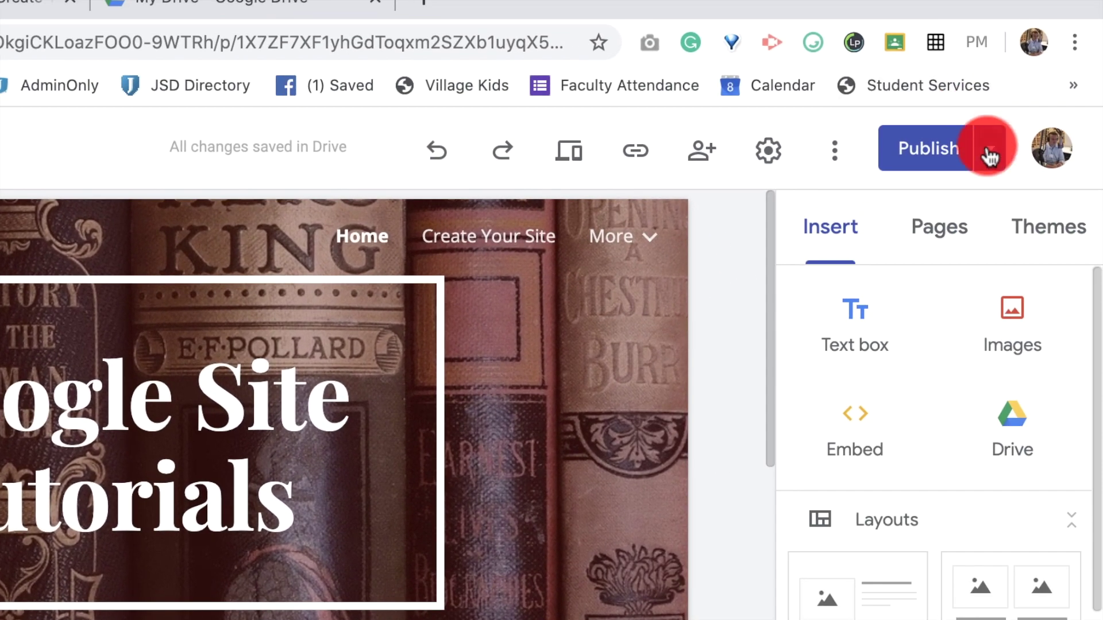
{"action": "left_click", "coordinate": [989, 154]}
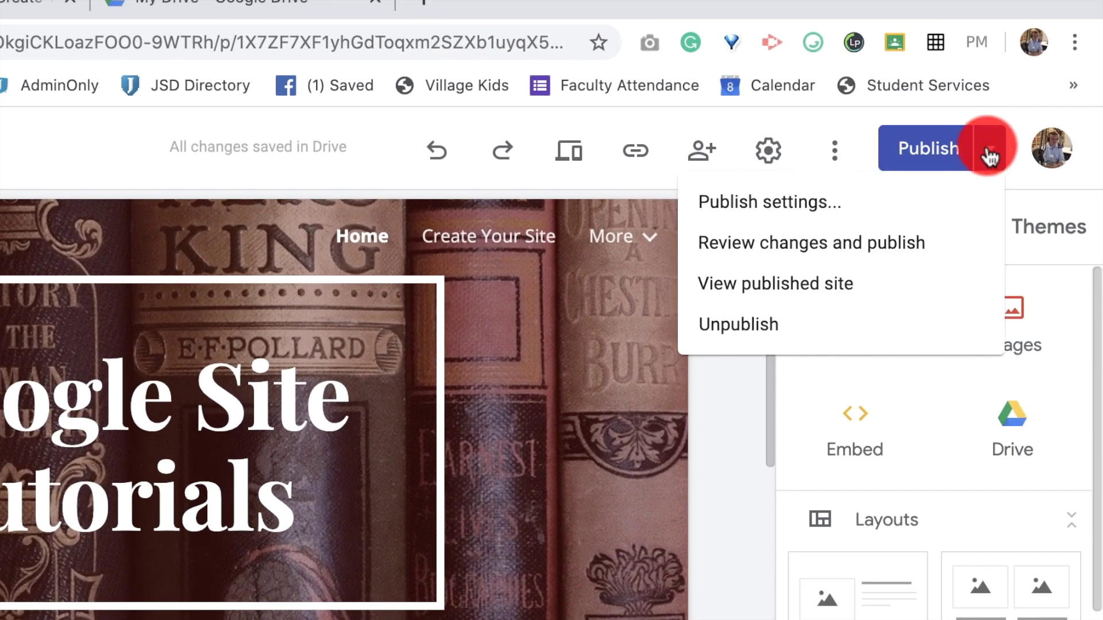
{"action": "left_click", "coordinate": [765, 328]}
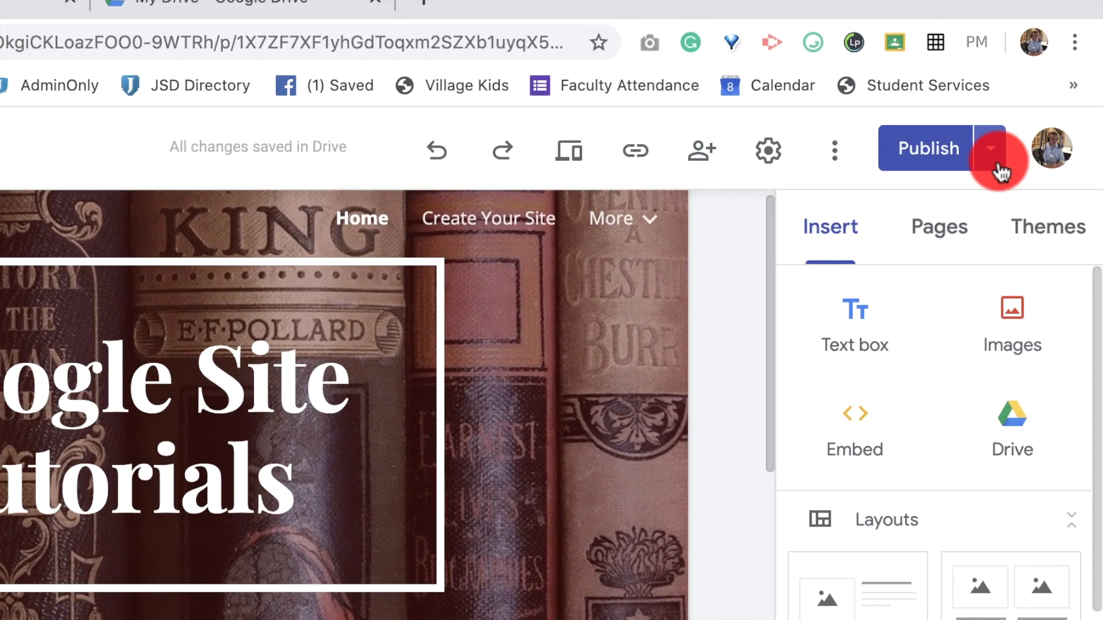
- Search the published site for "video" and open the Home page result
{"action": "left_click", "coordinate": [1022, 98]}
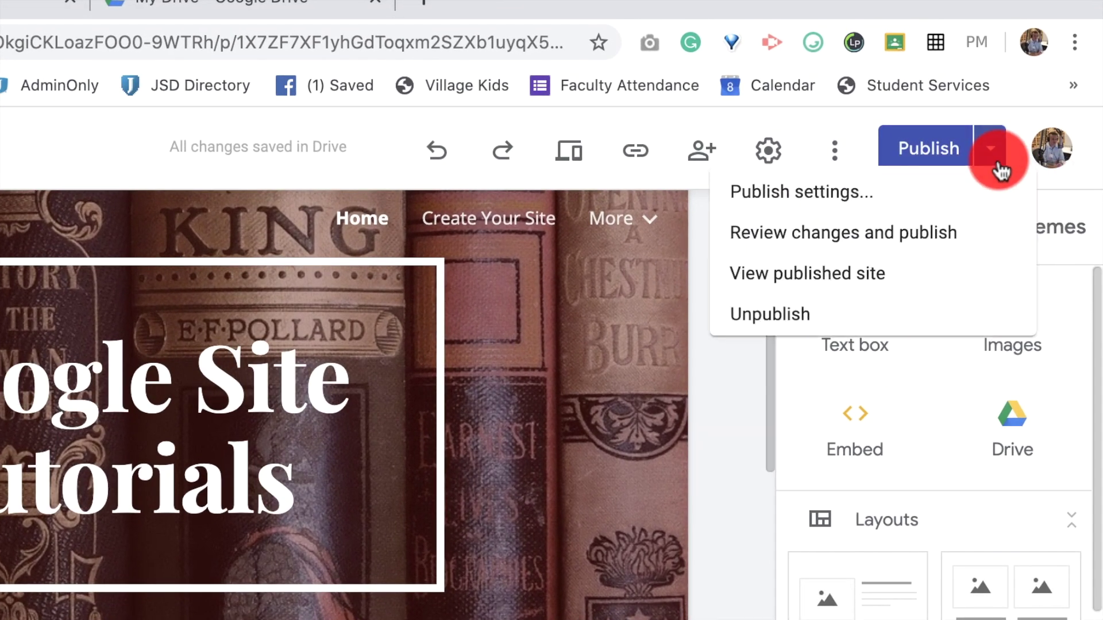
{"action": "left_click", "coordinate": [810, 286]}
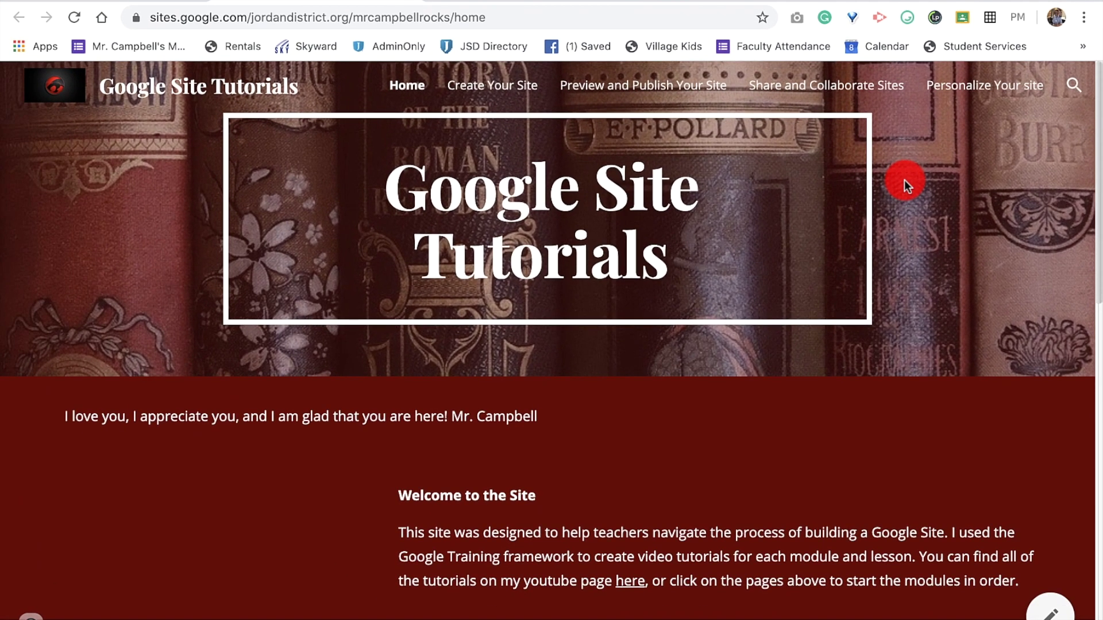
{"action": "left_click", "coordinate": [1071, 84]}
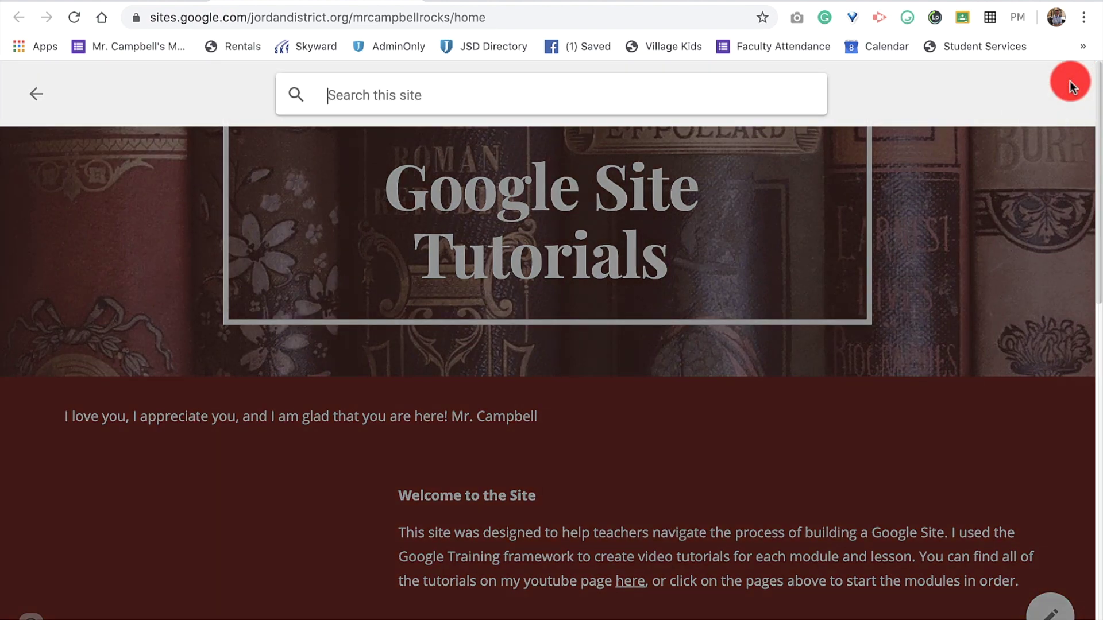
{"action": "type", "text": "video"}
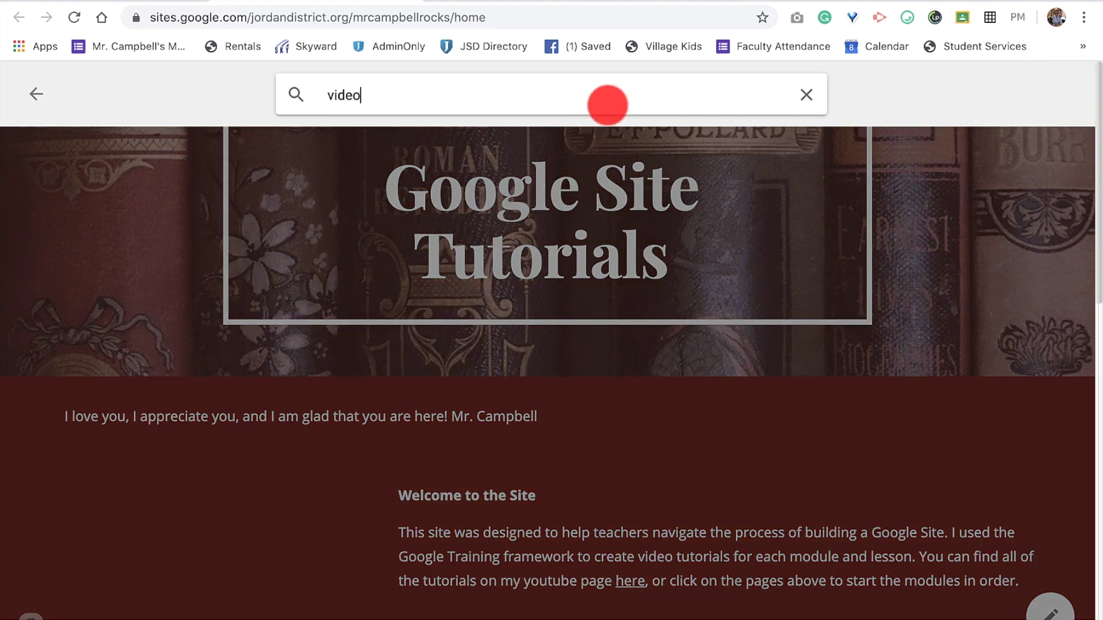
{"action": "key", "text": "Return"}
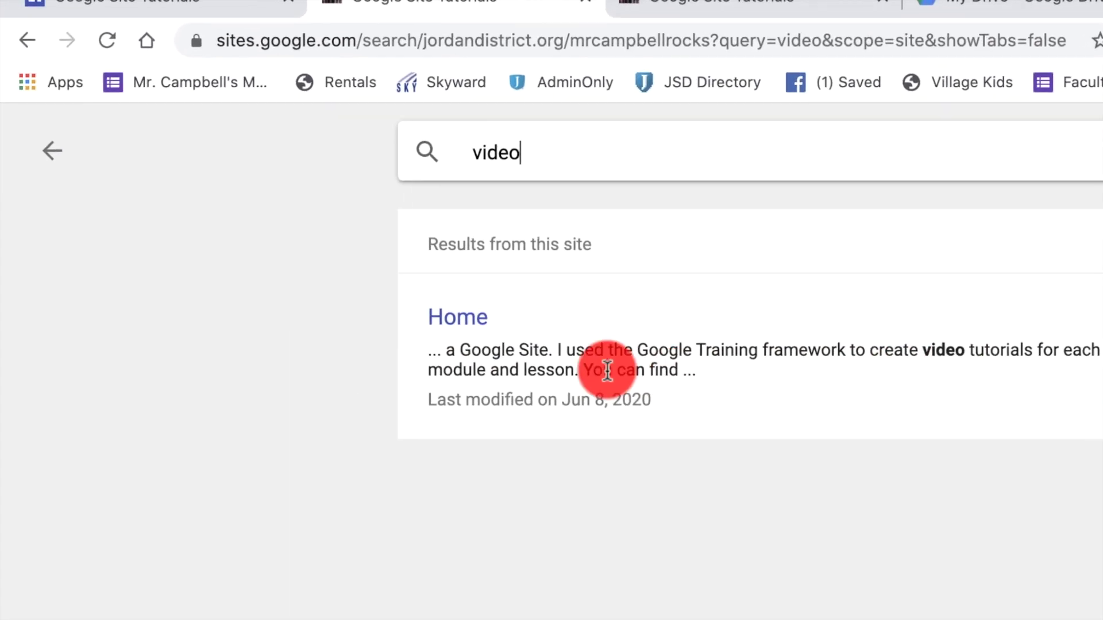
{"action": "left_click", "coordinate": [470, 325]}
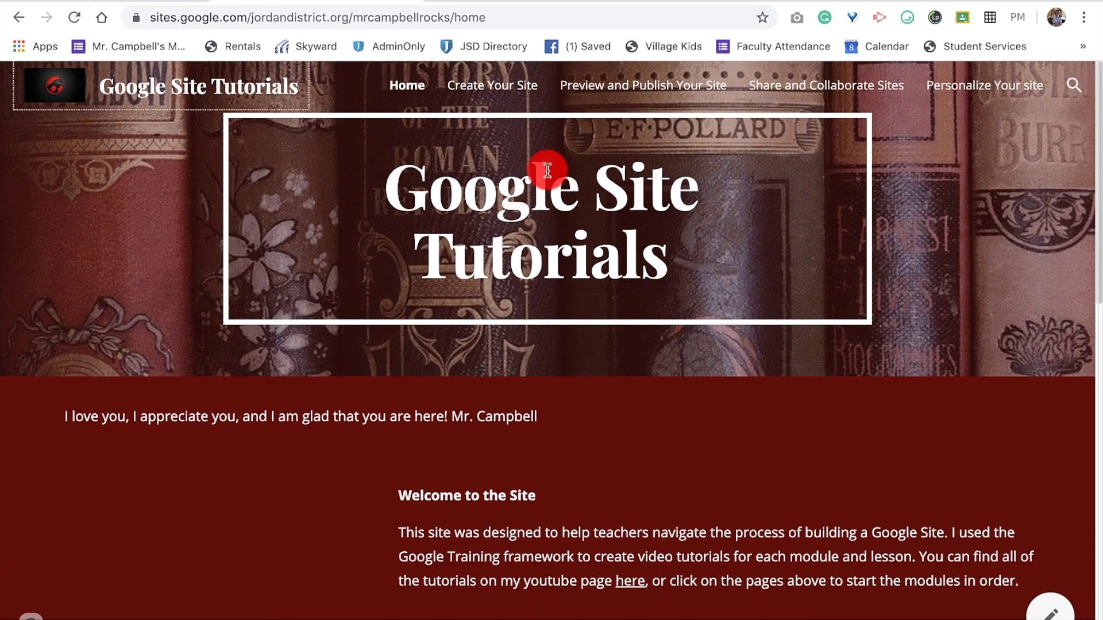
- Return to the site editor and look over the additional options, such as Version history and Duplicate site
{"action": "left_click", "coordinate": [131, 1]}
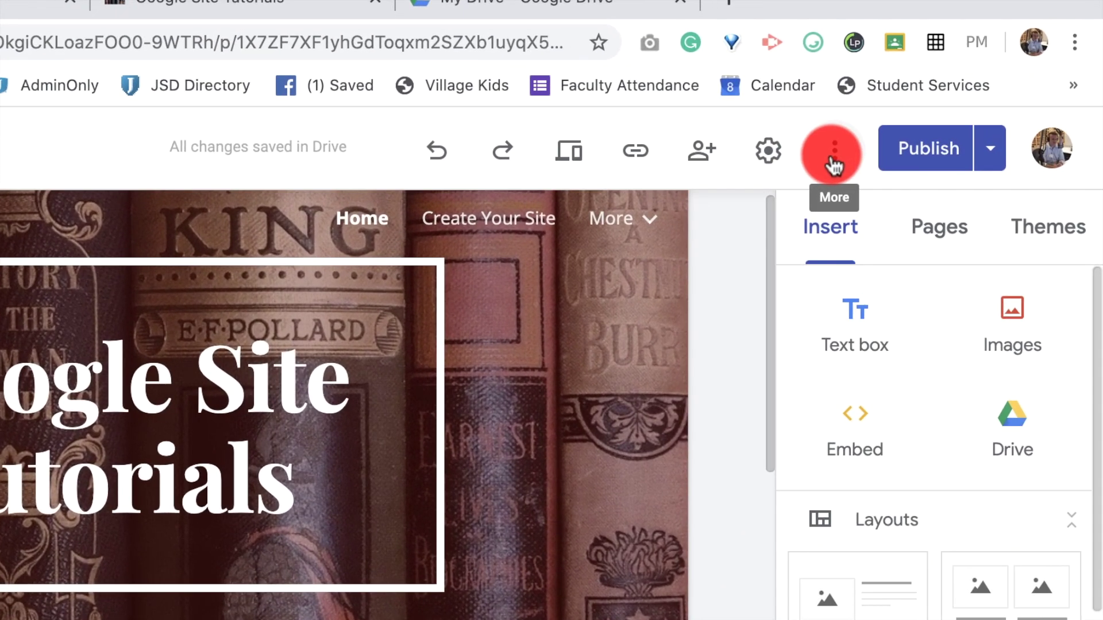
{"action": "left_click", "coordinate": [921, 96]}
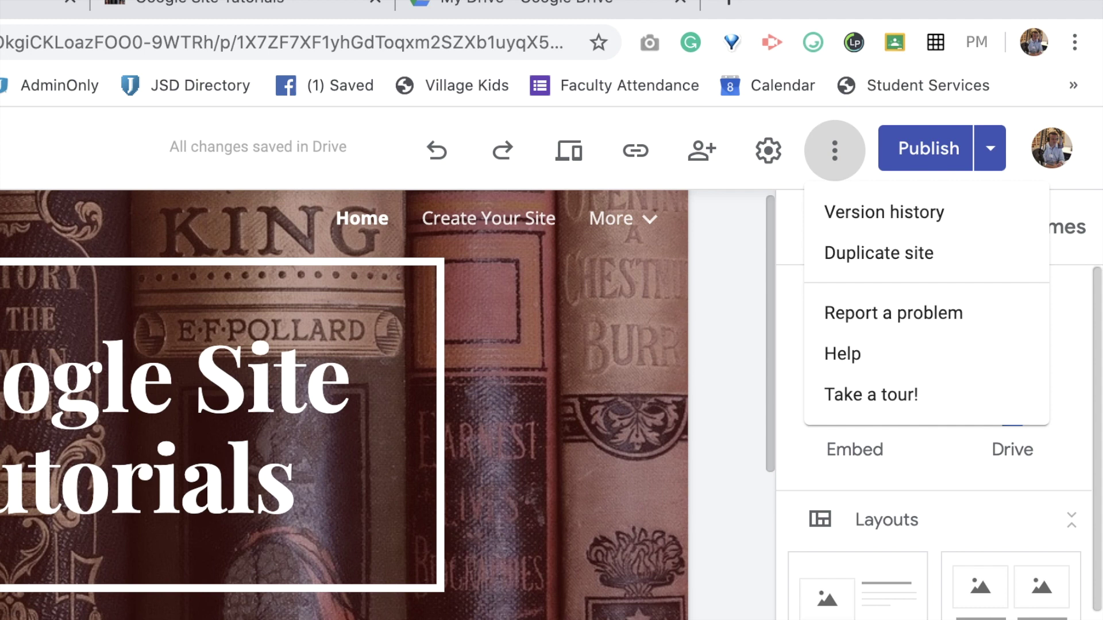
{"action": "left_click", "coordinate": [538, 567]}
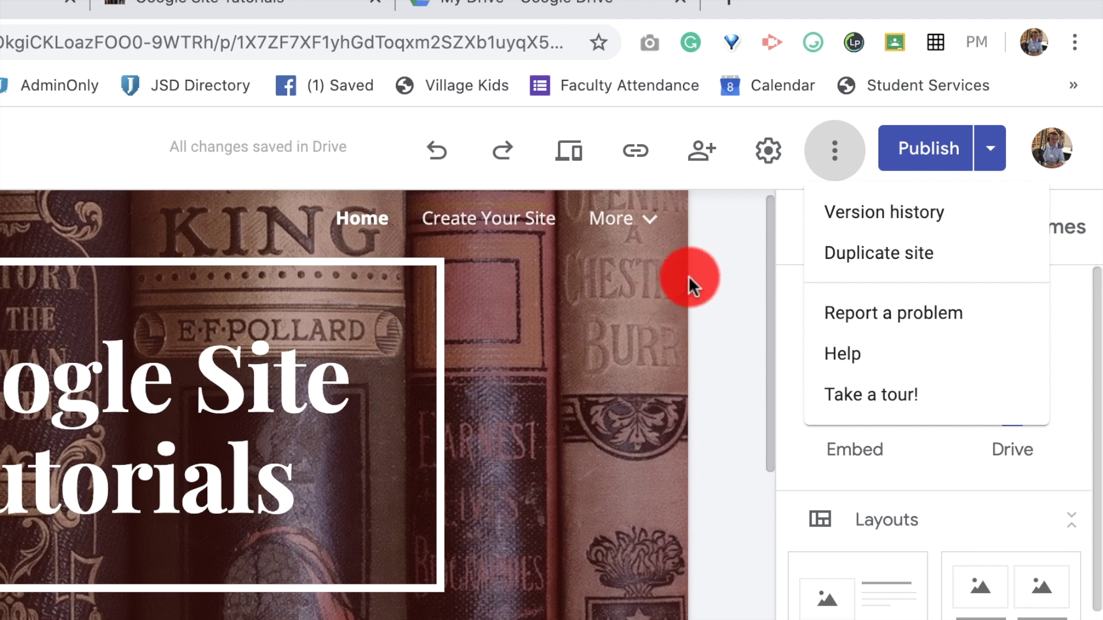
{"action": "left_click", "coordinate": [758, 163]}
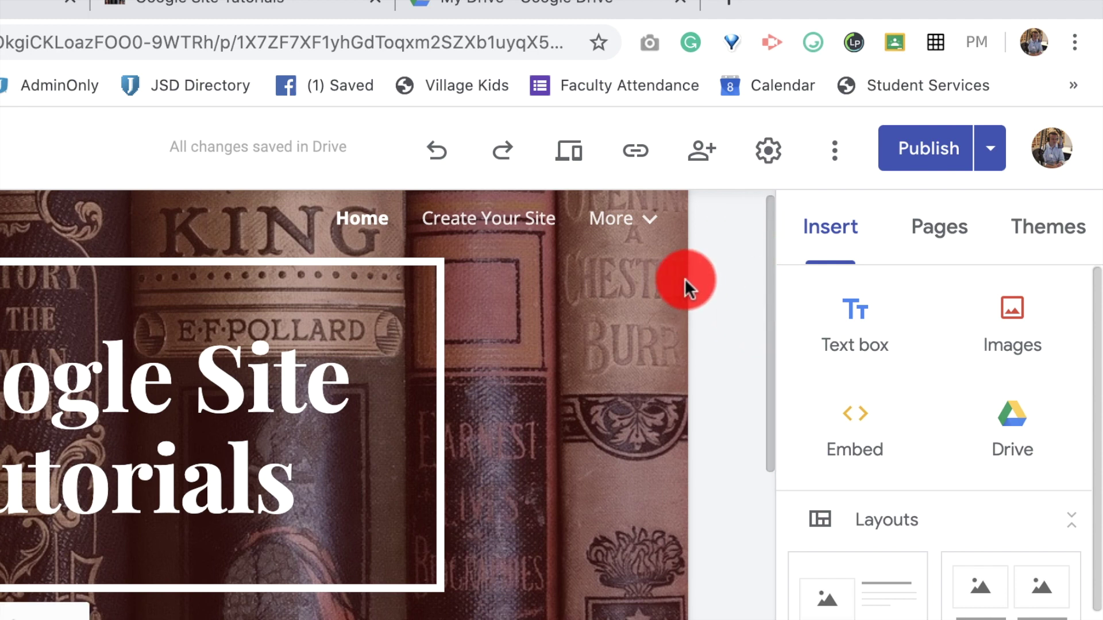
- View the Analytics section of the site settings and close the settings
{"action": "left_click", "coordinate": [766, 147]}
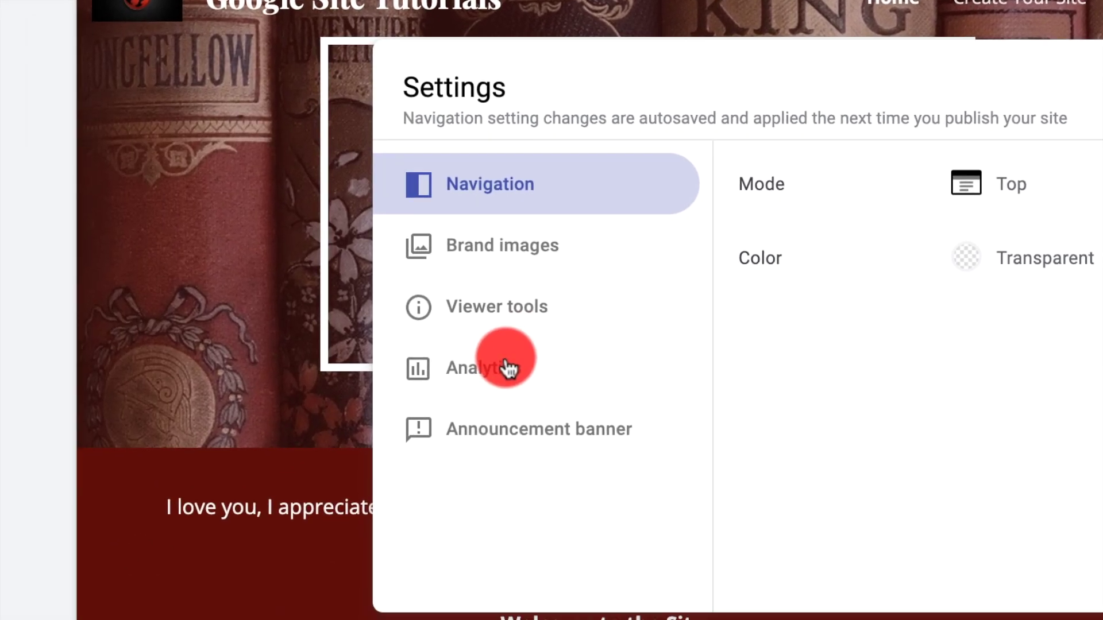
{"action": "left_click", "coordinate": [505, 366]}
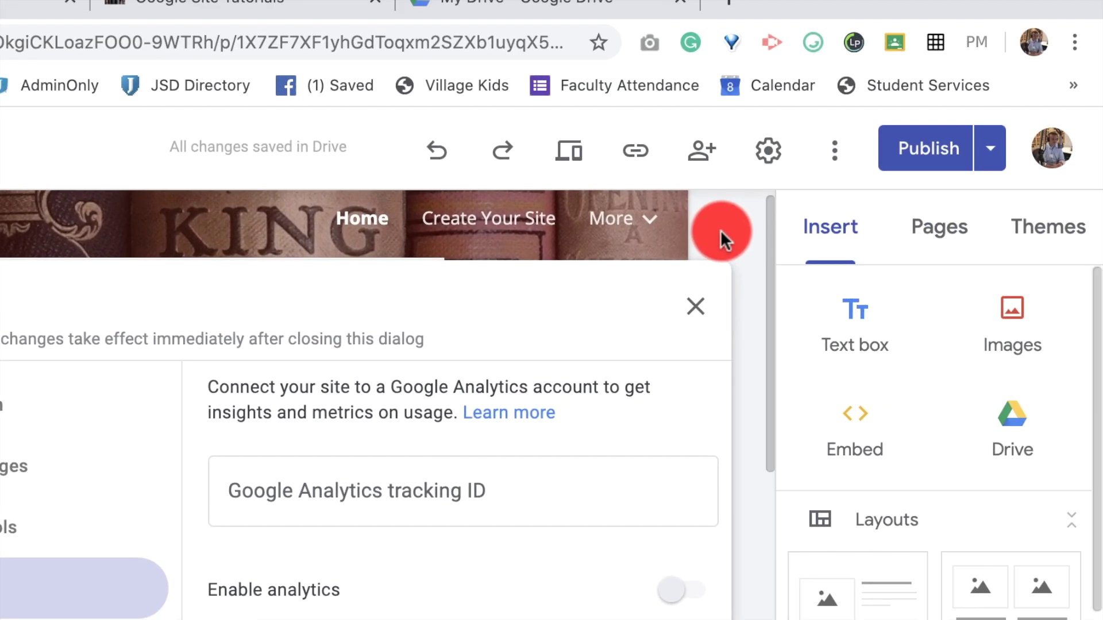
{"action": "left_click", "coordinate": [720, 231]}
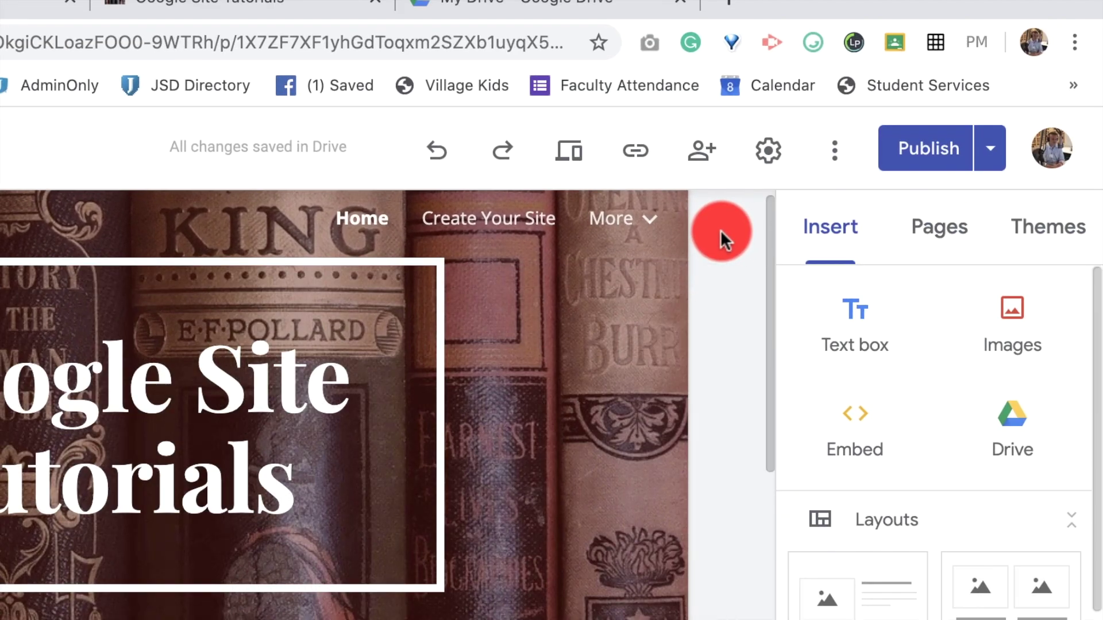